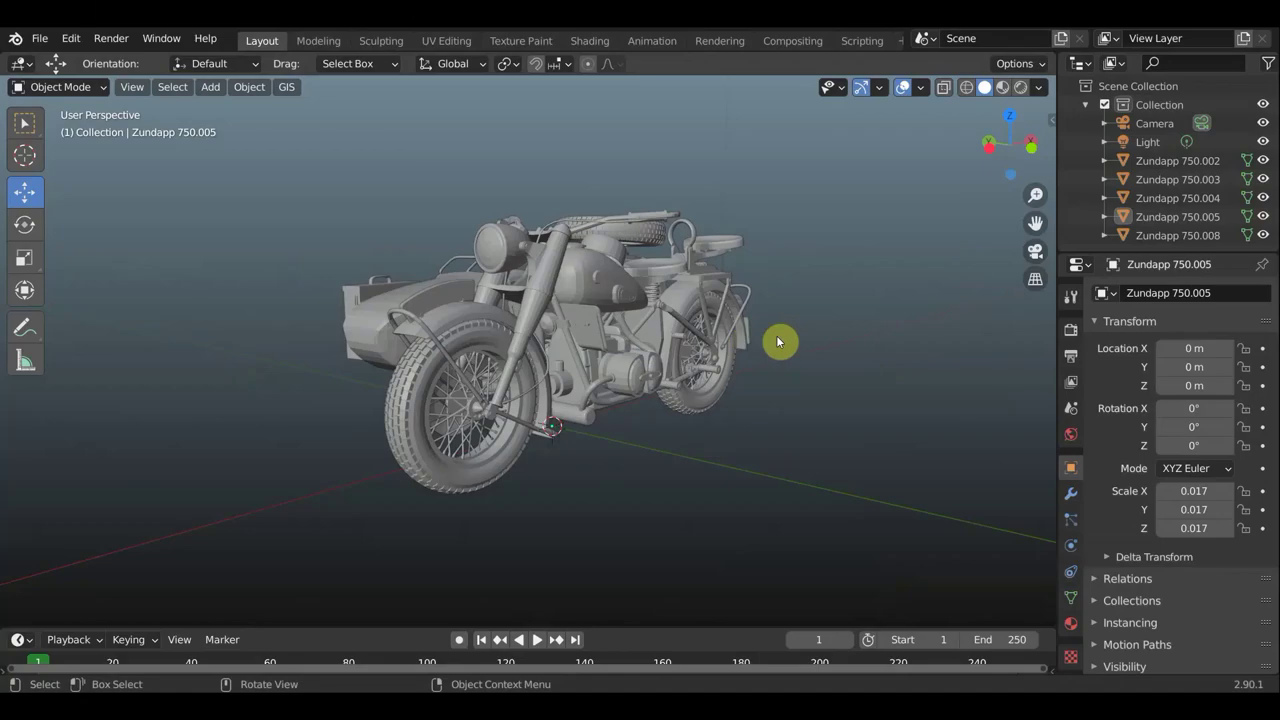
- Orbit the motorcycle and check it from the right-side and top orthographic views
scroll(776, 335, down, 2)
scroll(777, 340, down, 1)
scroll(777, 340, up, 1)
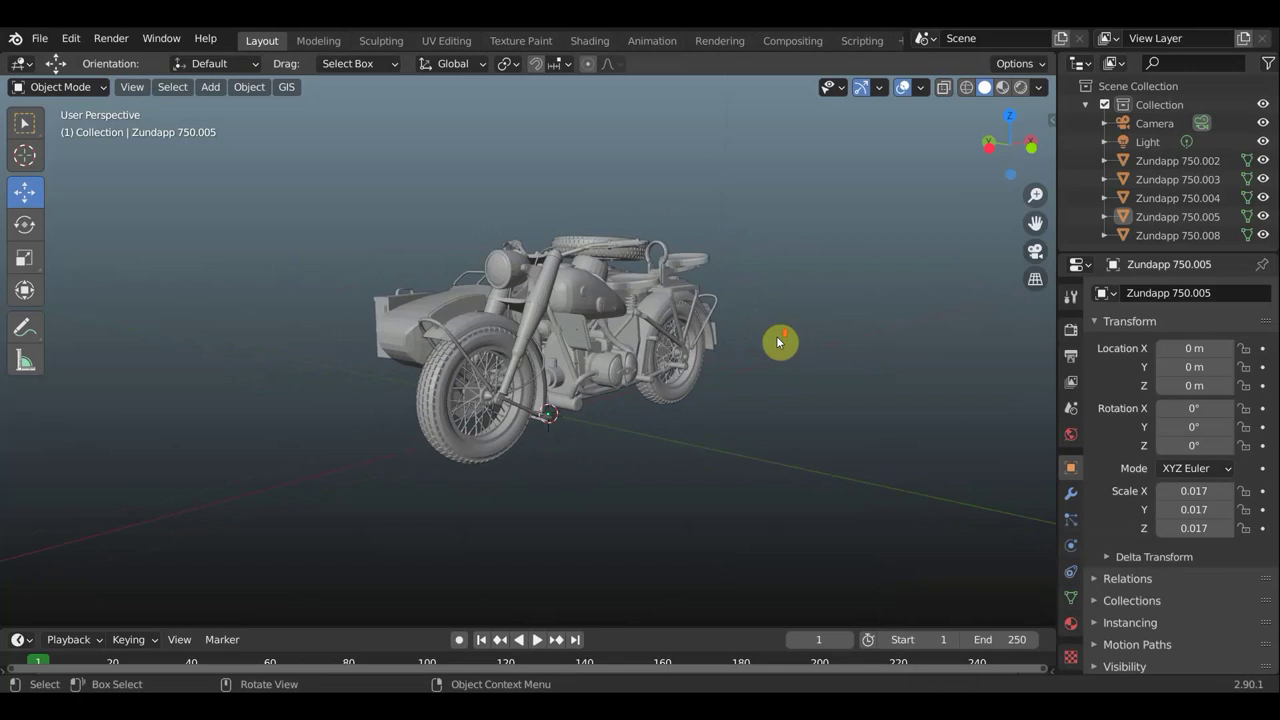
mouse_move(777, 340)
middle_down()
mouse_move(810, 357)
mouse_move(946, 349)
mouse_move(733, 340)
mouse_move(765, 332)
middle_up()
scroll(765, 333, up, 2)
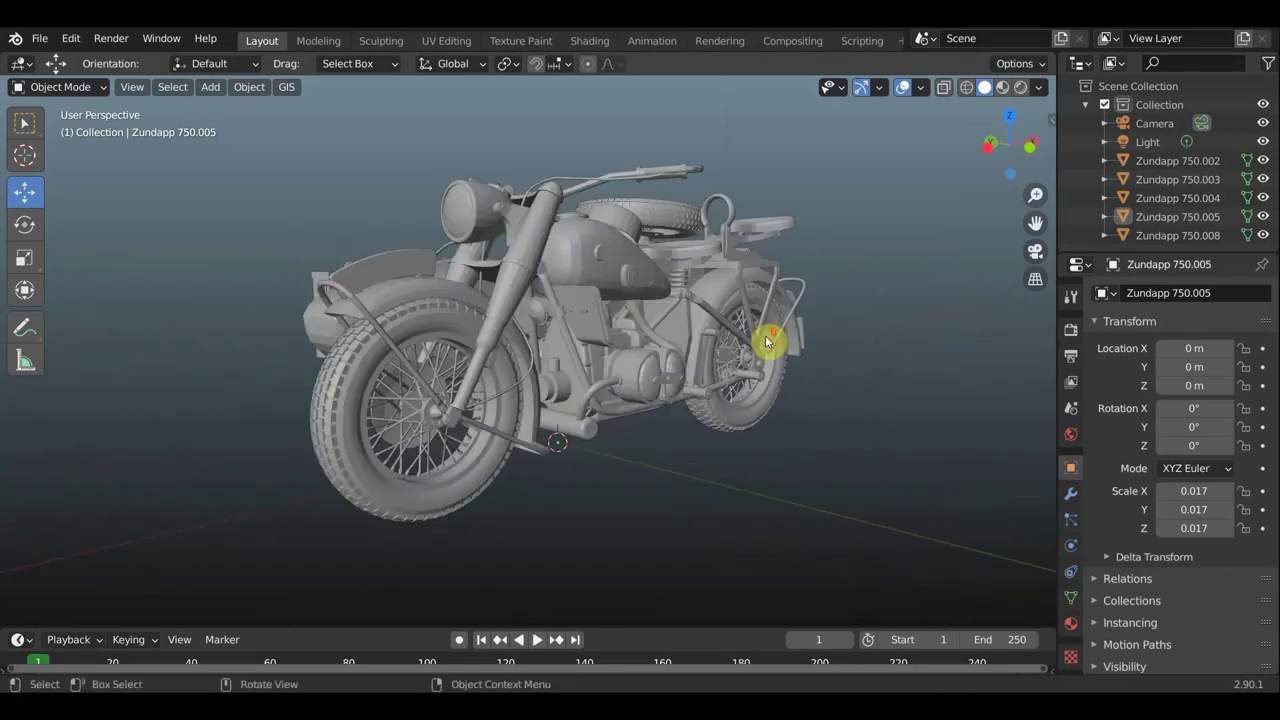
scroll(765, 336, up, 2)
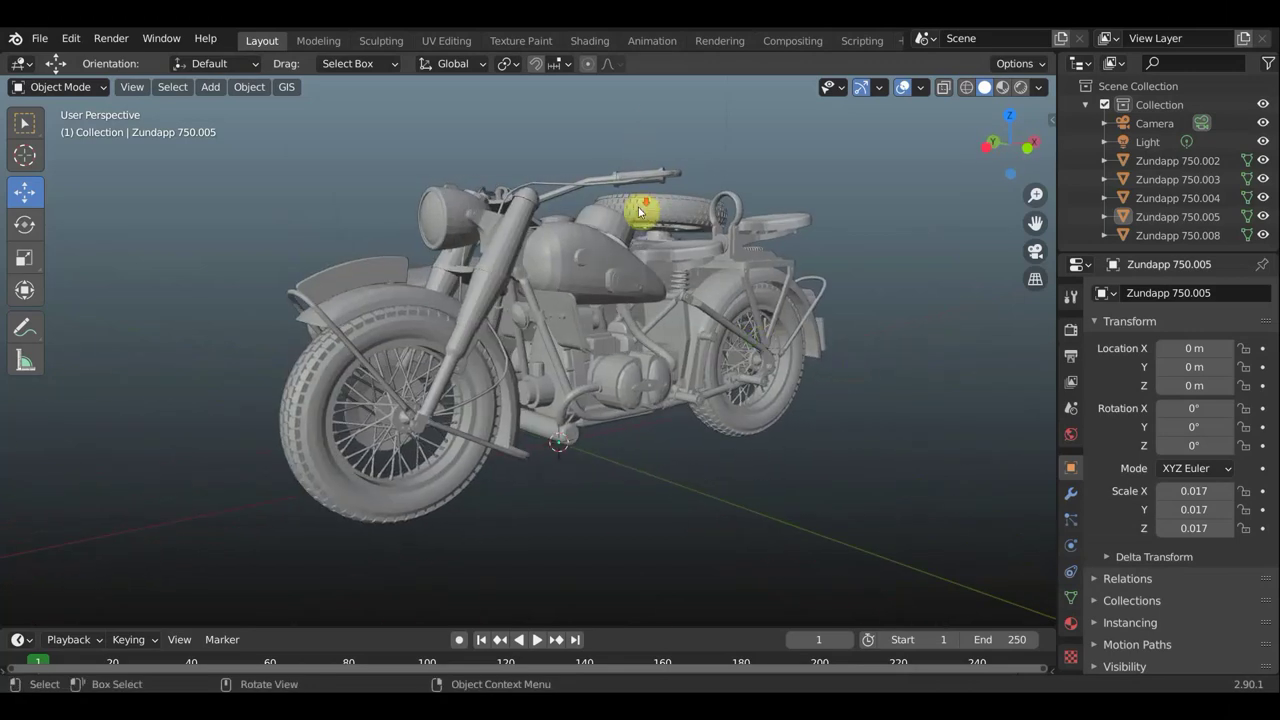
mouse_move(640, 211)
middle_down()
mouse_move(604, 216)
mouse_move(666, 212)
mouse_move(582, 210)
mouse_move(607, 267)
mouse_move(593, 310)
middle_up()
scroll(442, 350, up, 1)
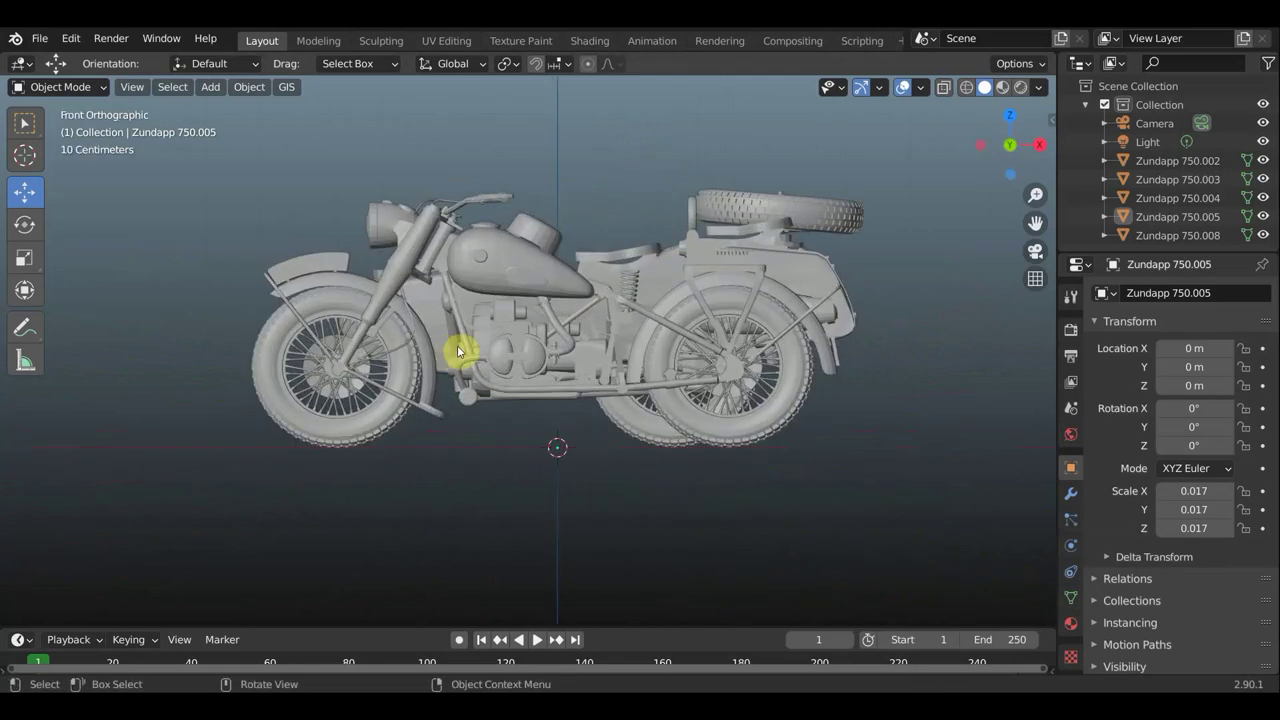
key(KP_3)
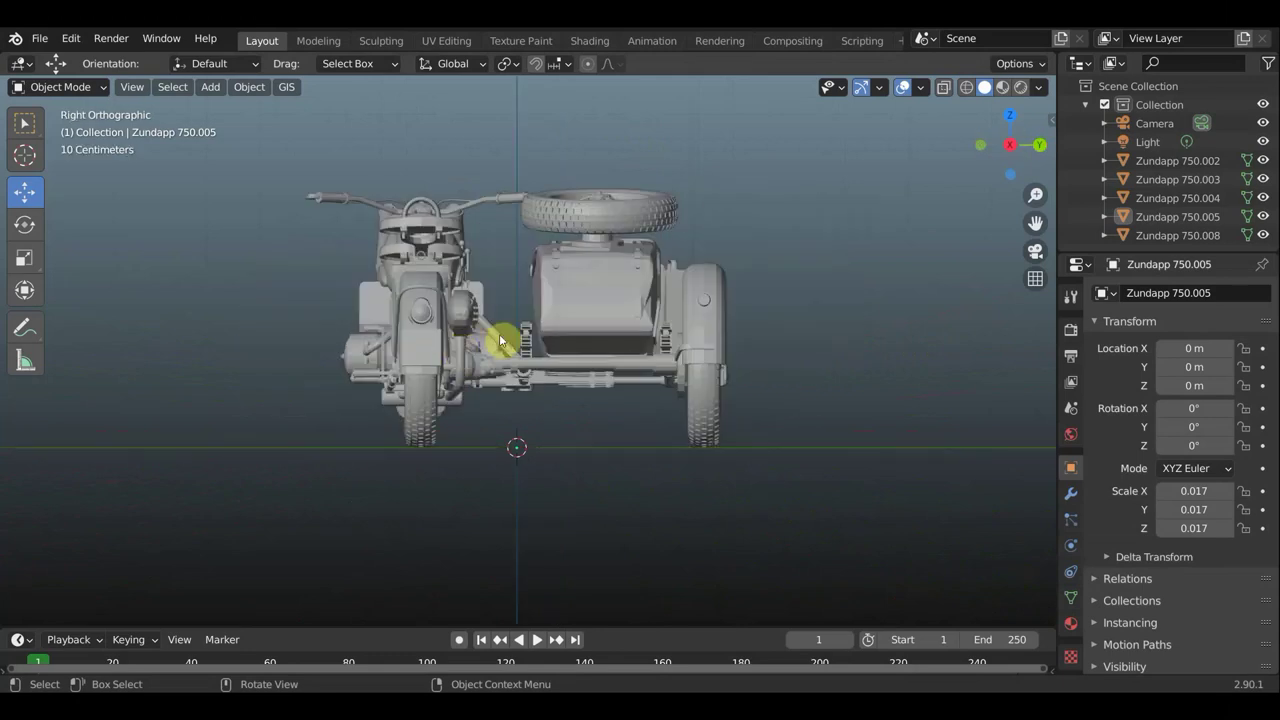
key(KP_7)
scroll(500, 337, down, 1)
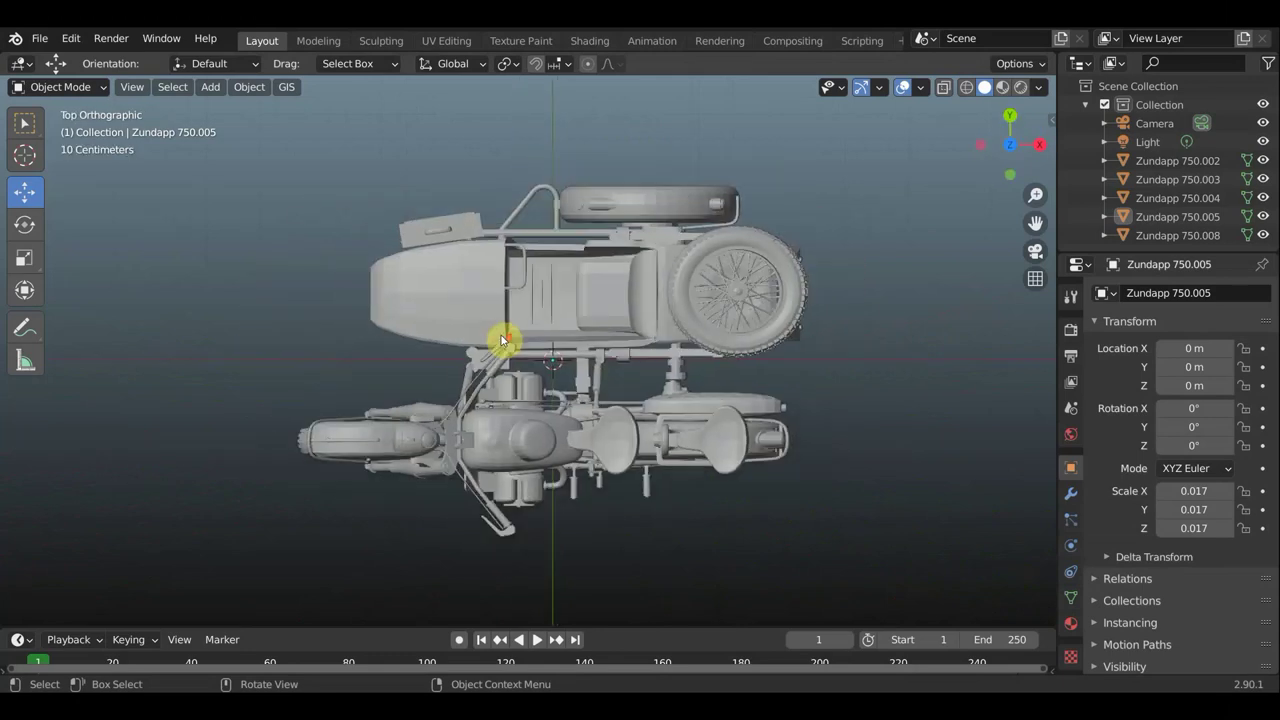
scroll(500, 337, down, 2)
scroll(614, 391, down, 1)
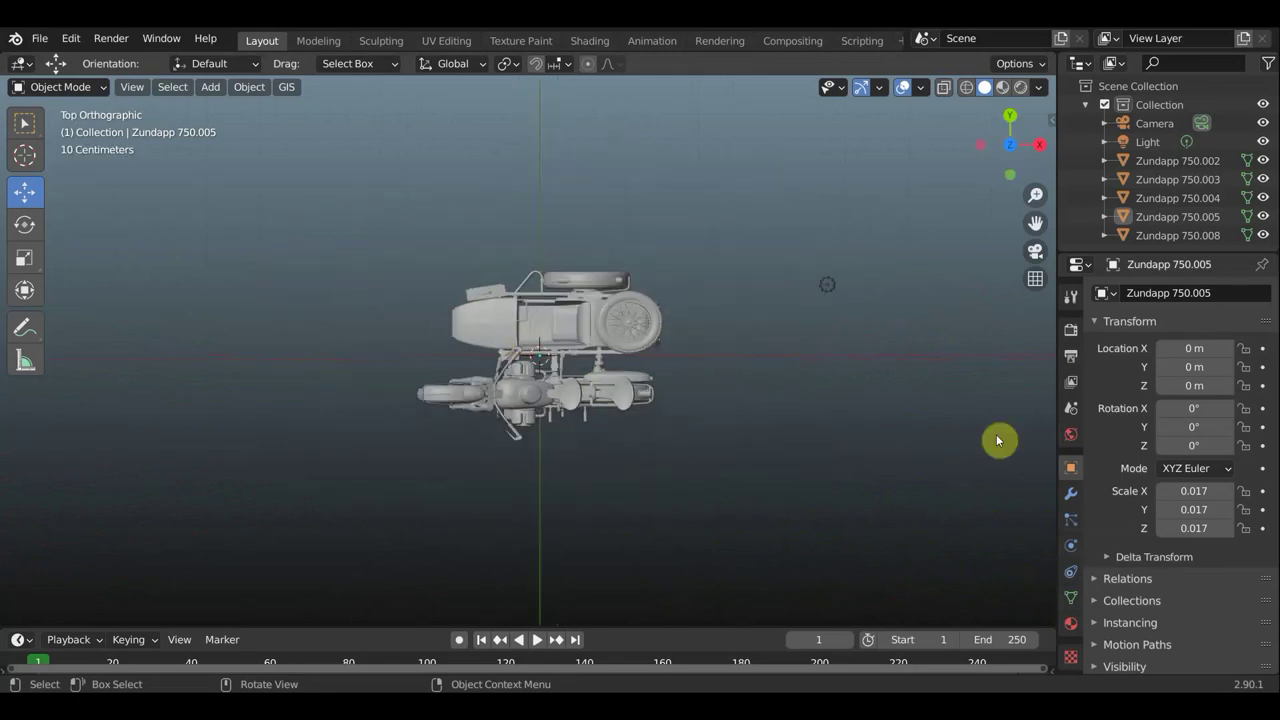
- Hide the light, box-select all the Zundapp parts and rotate them 89.3° about Z
click(1263, 142)
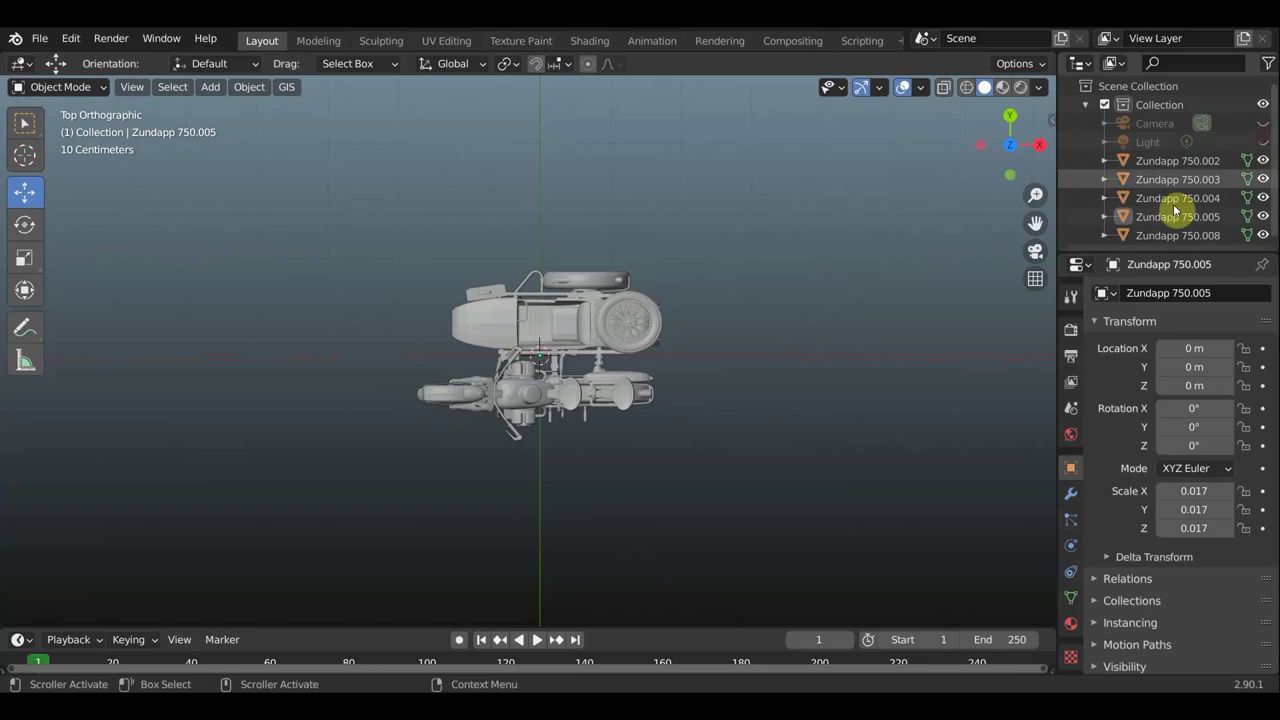
drag(747, 508, 366, 230)
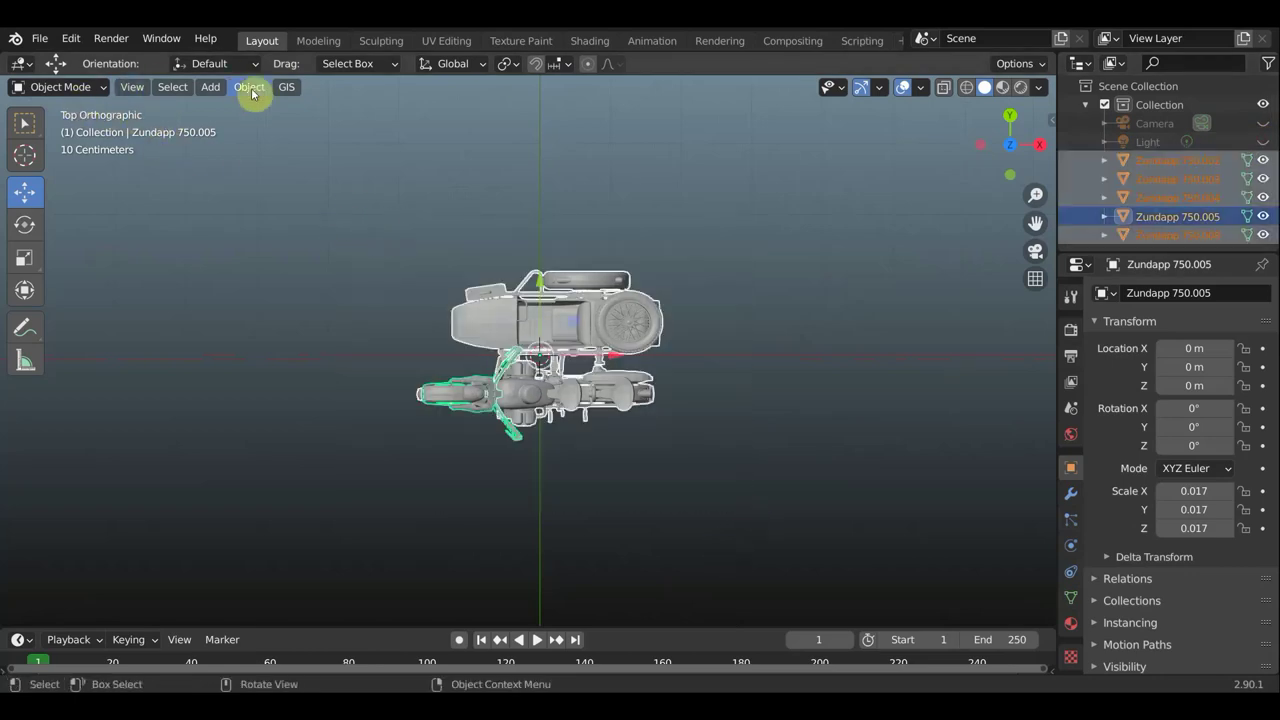
click(25, 290)
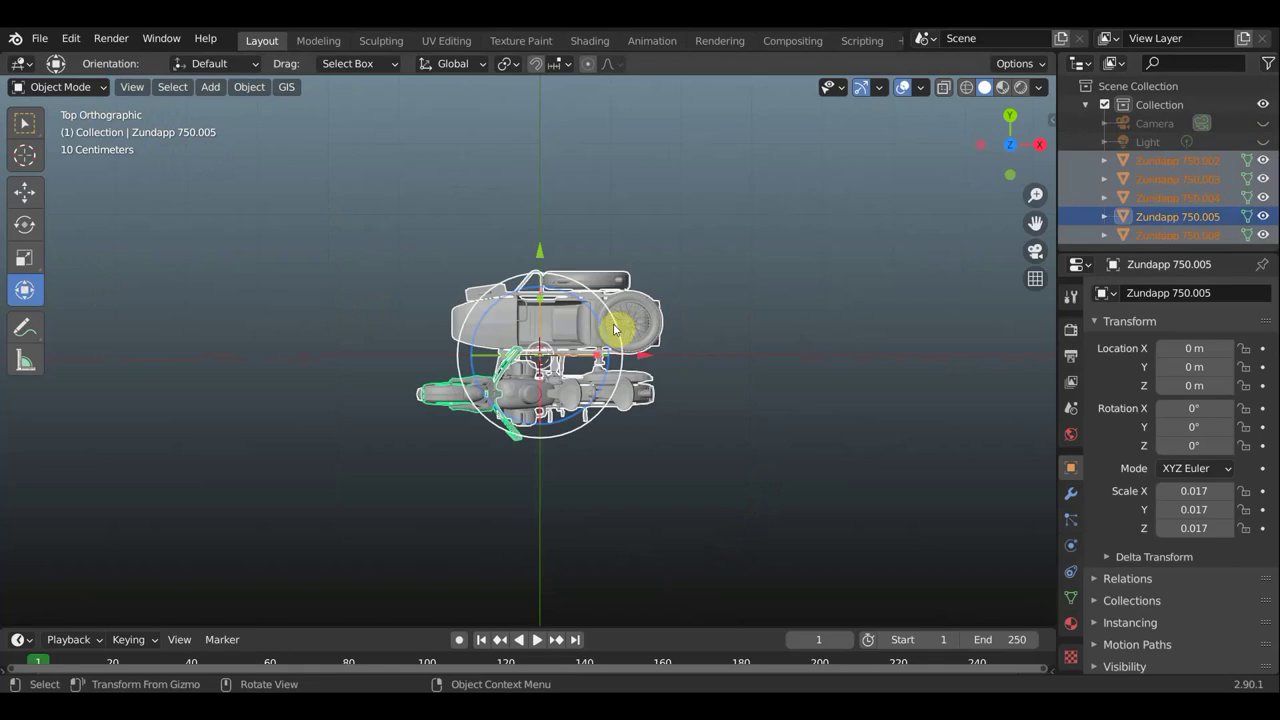
key(r)
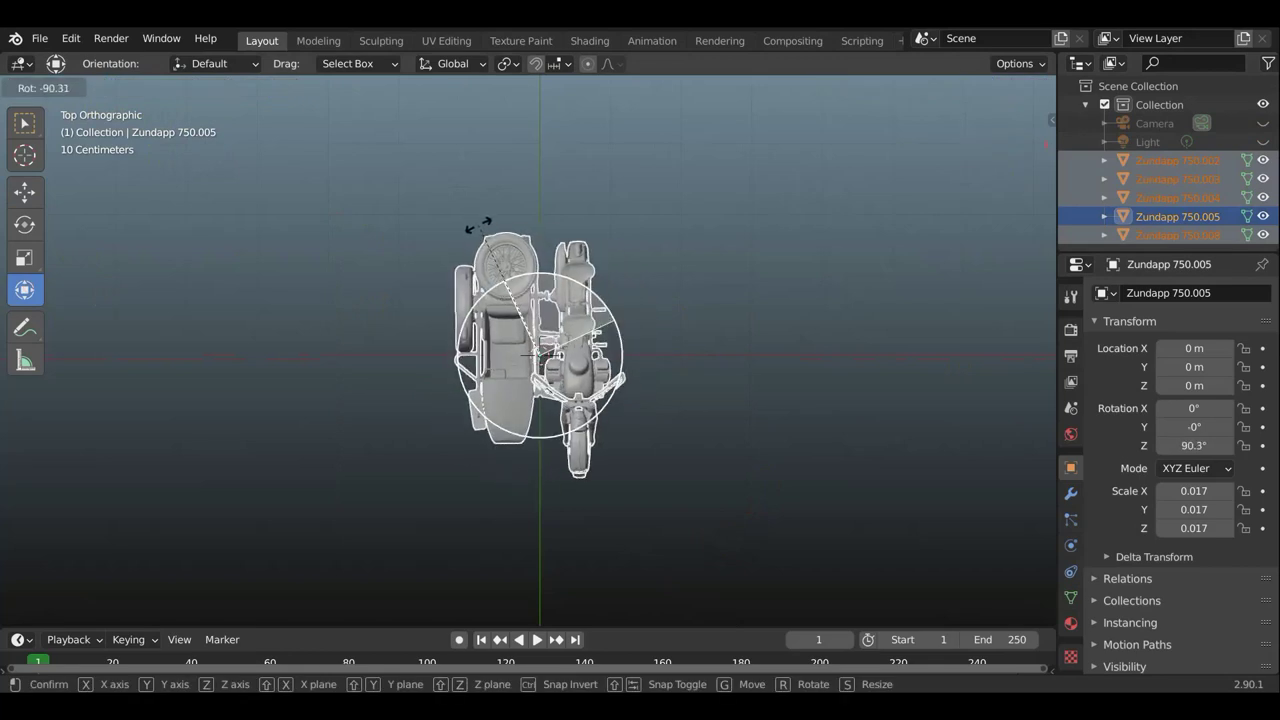
click(478, 234)
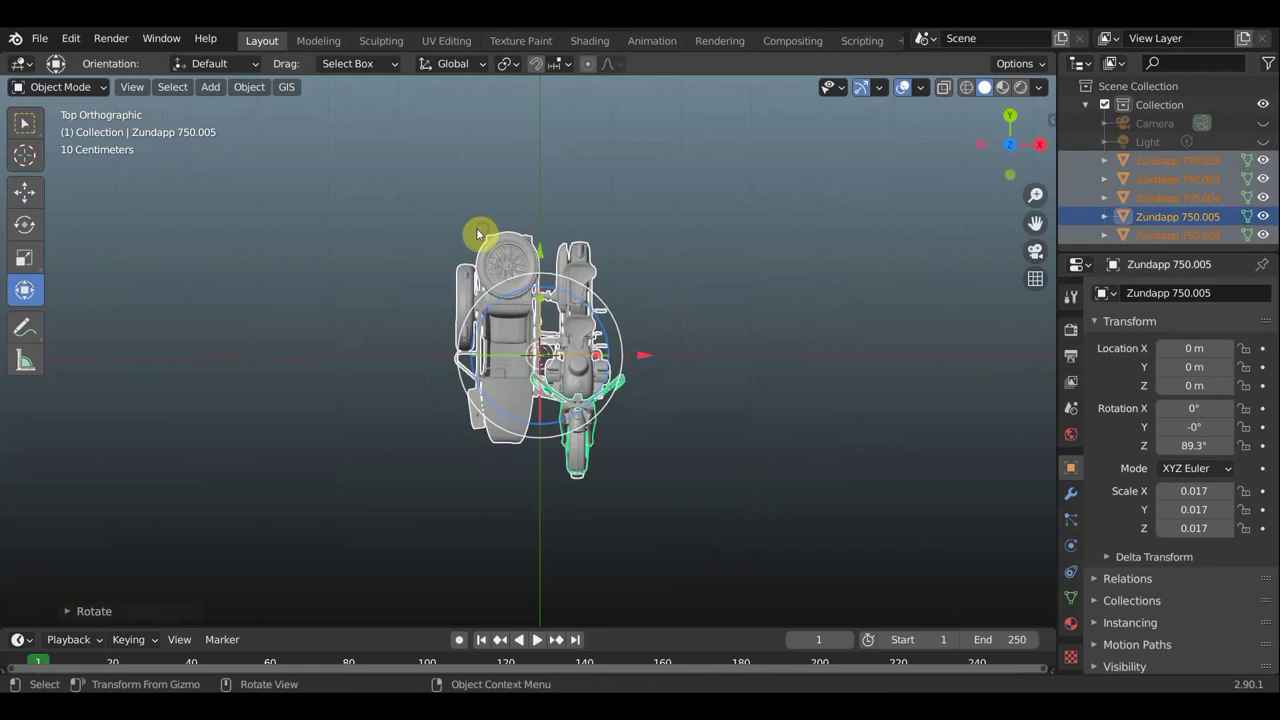
- Set the parts' origins to the 3D cursor
click(250, 88)
mouse_move(277, 127)
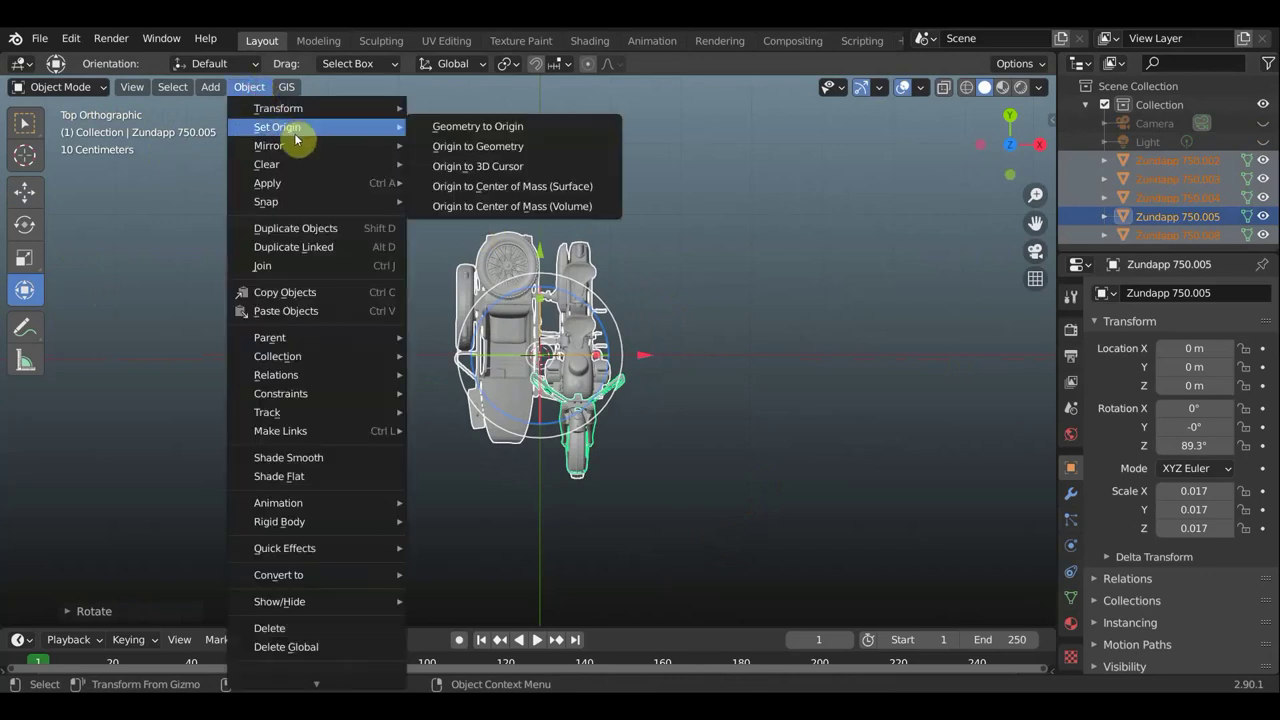
click(513, 165)
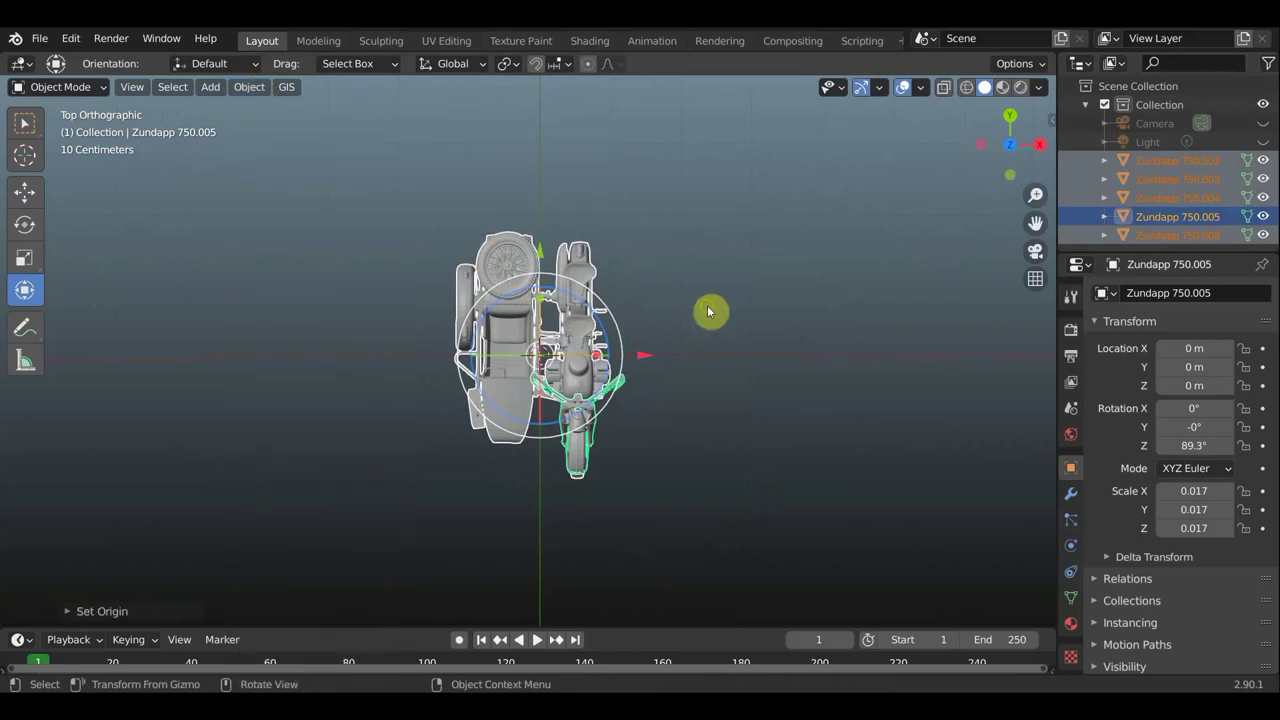
mouse_move(707, 305)
middle_down()
mouse_move(536, 179)
mouse_move(614, 297)
mouse_move(586, 263)
middle_up()
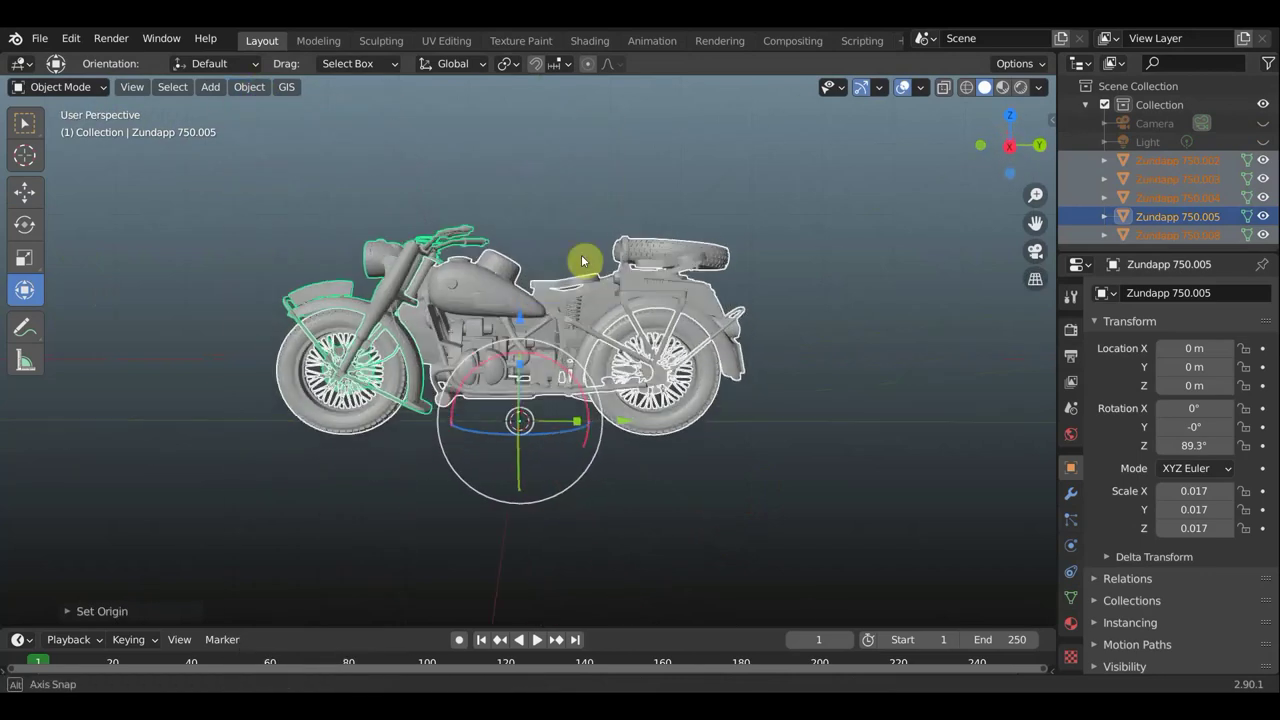
- Activate box select and inspect the bike from the right orthographic view and front angle, then deselect all the parts
click(92, 88)
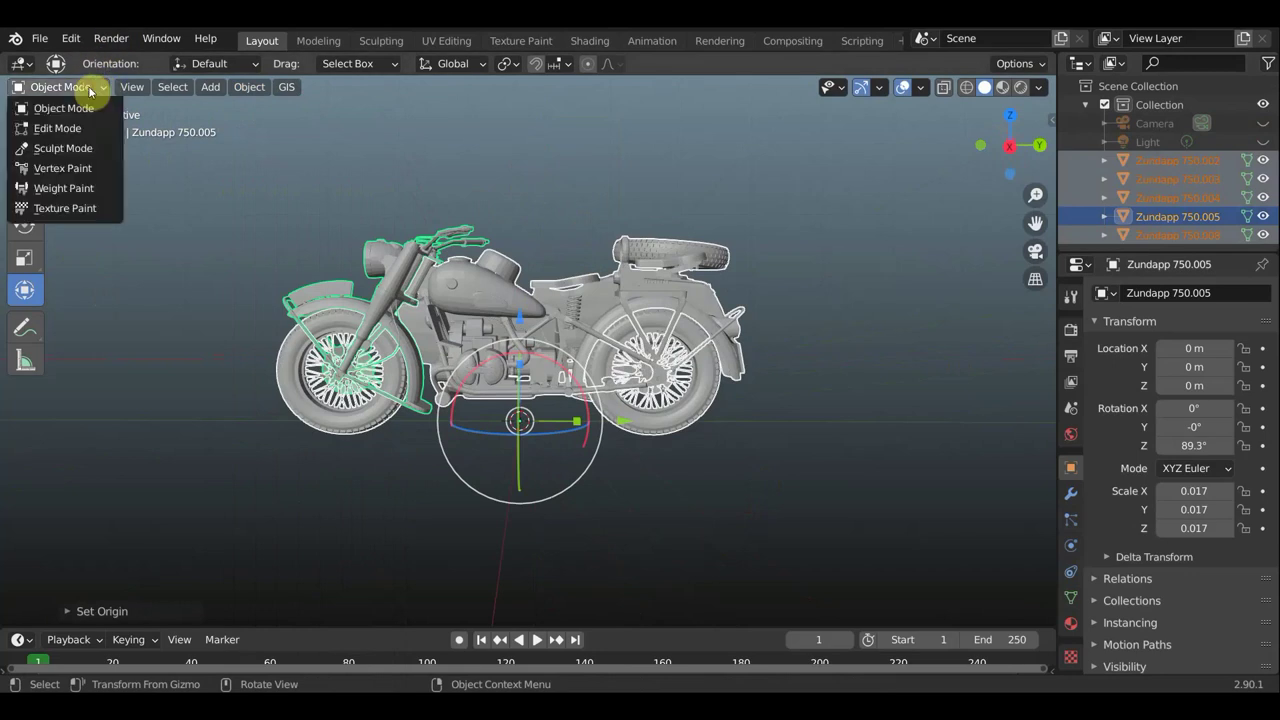
click(66, 110)
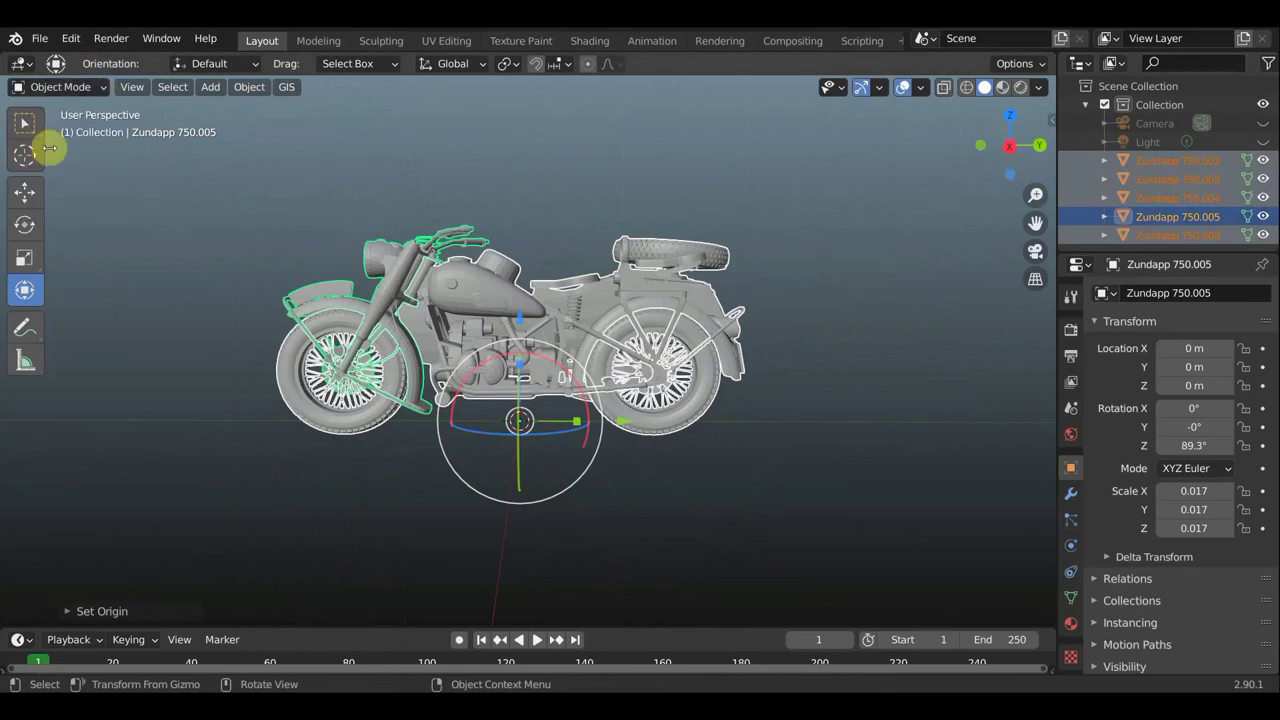
key(w)
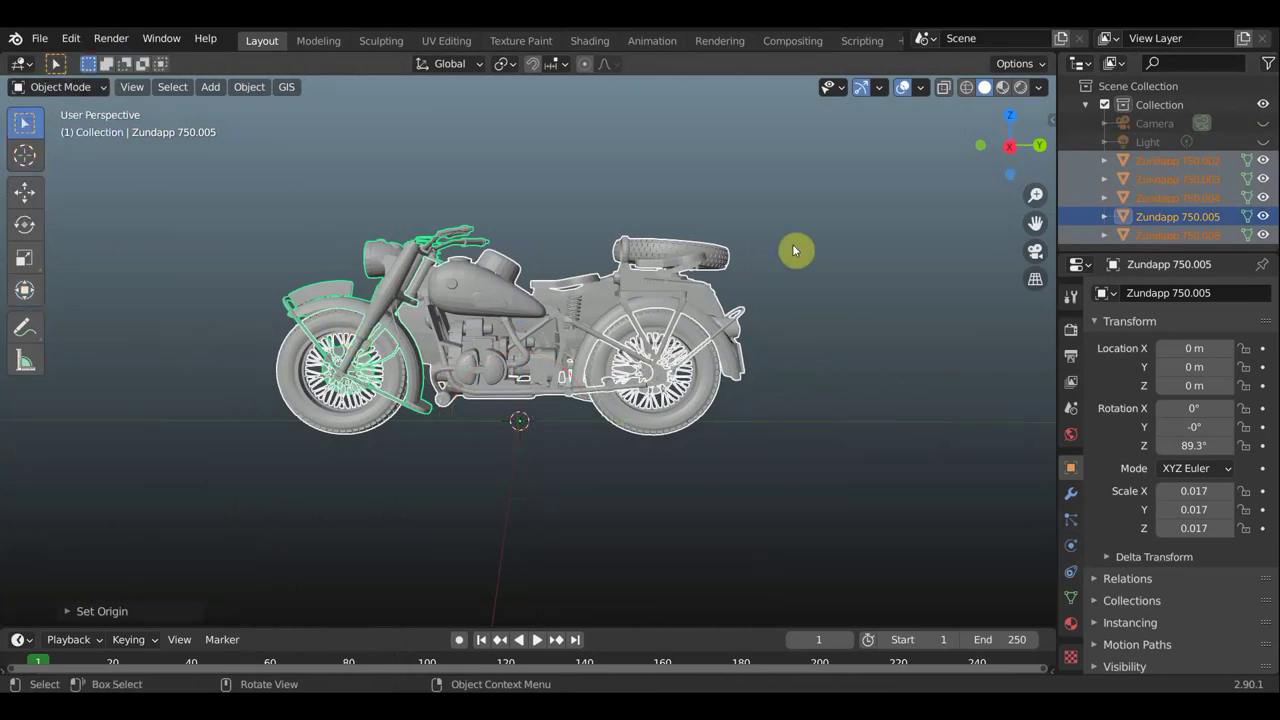
key(KP_3)
scroll(371, 371, up, 4)
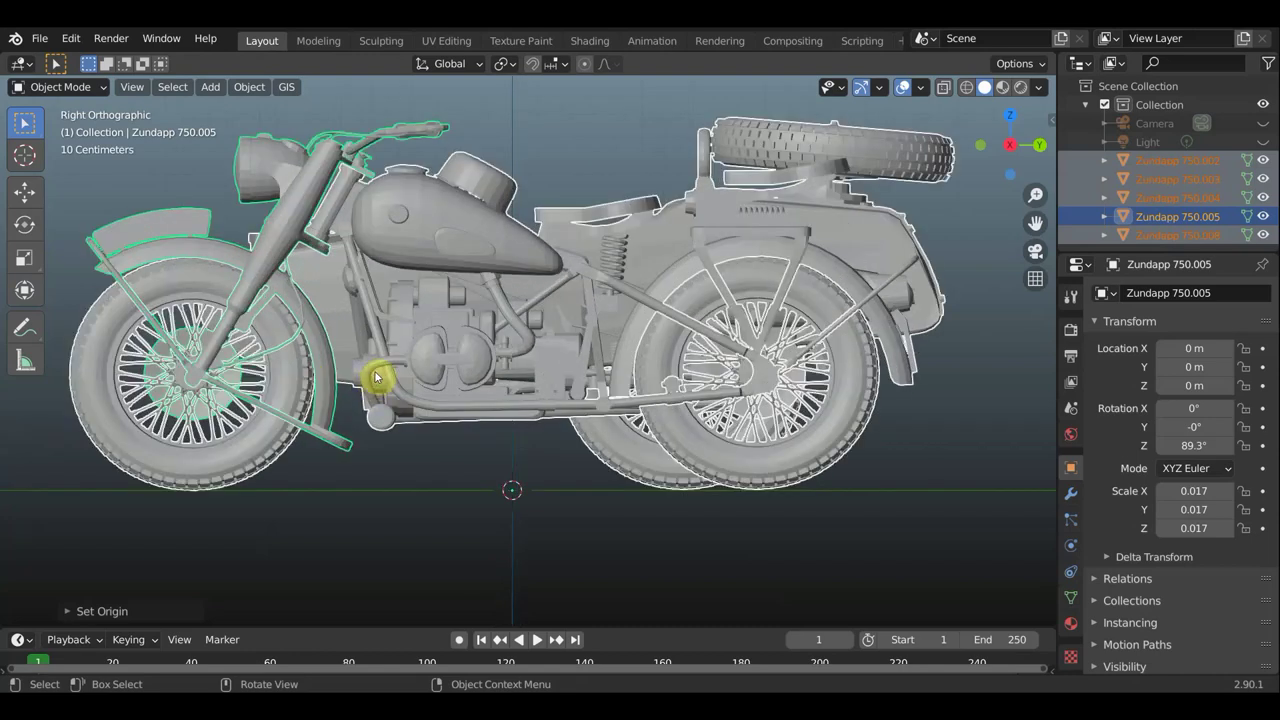
scroll(333, 381, down, 1)
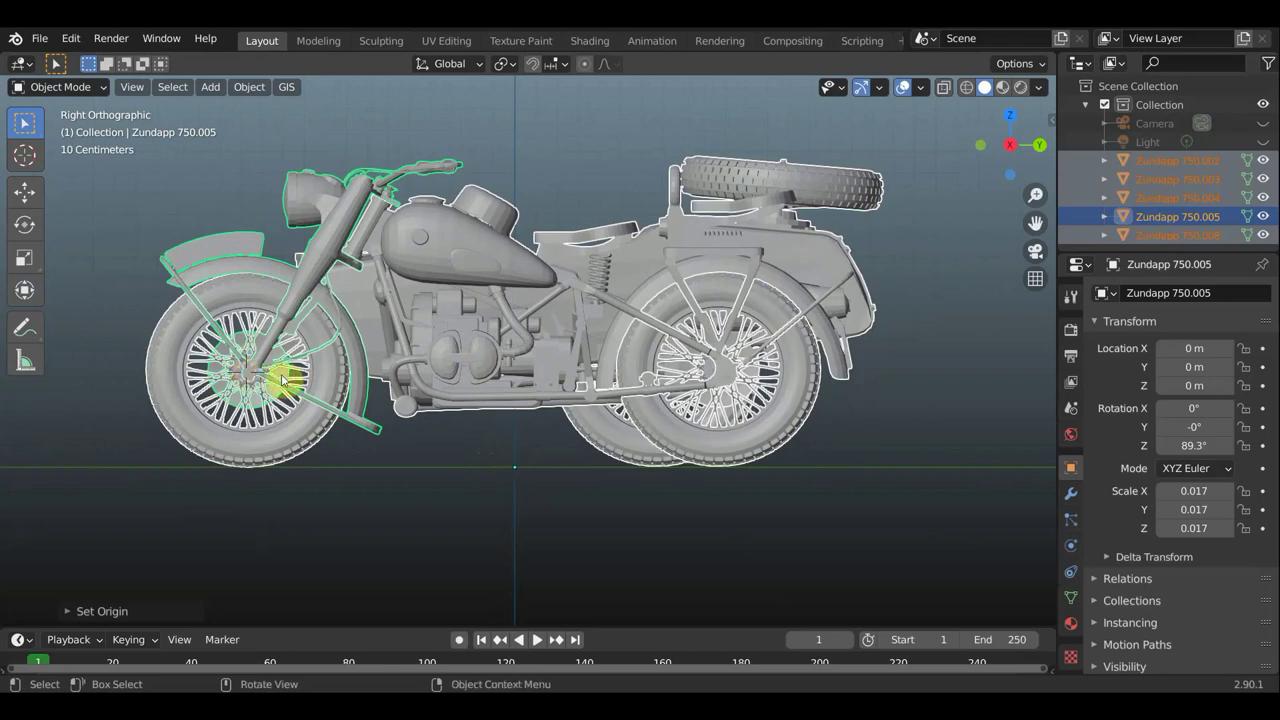
mouse_move(306, 378)
middle_down()
mouse_move(452, 390)
mouse_move(622, 433)
middle_up()
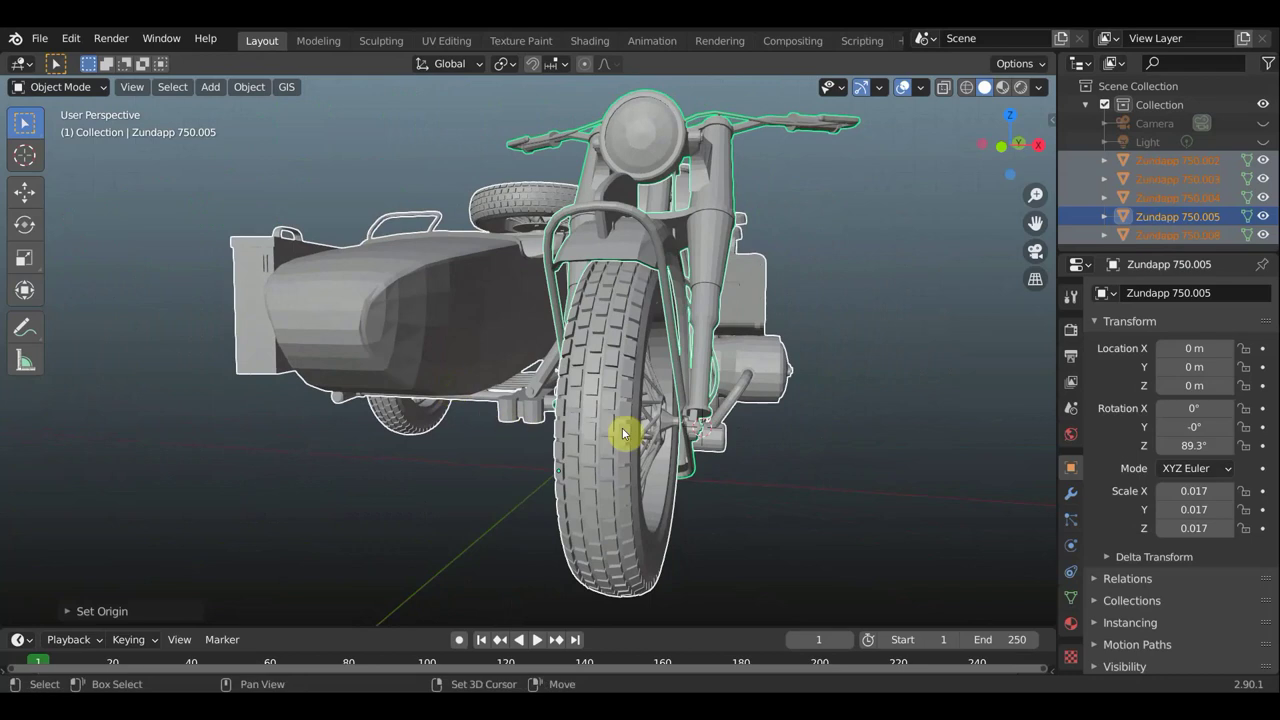
middle_drag(780, 451, 657, 447)
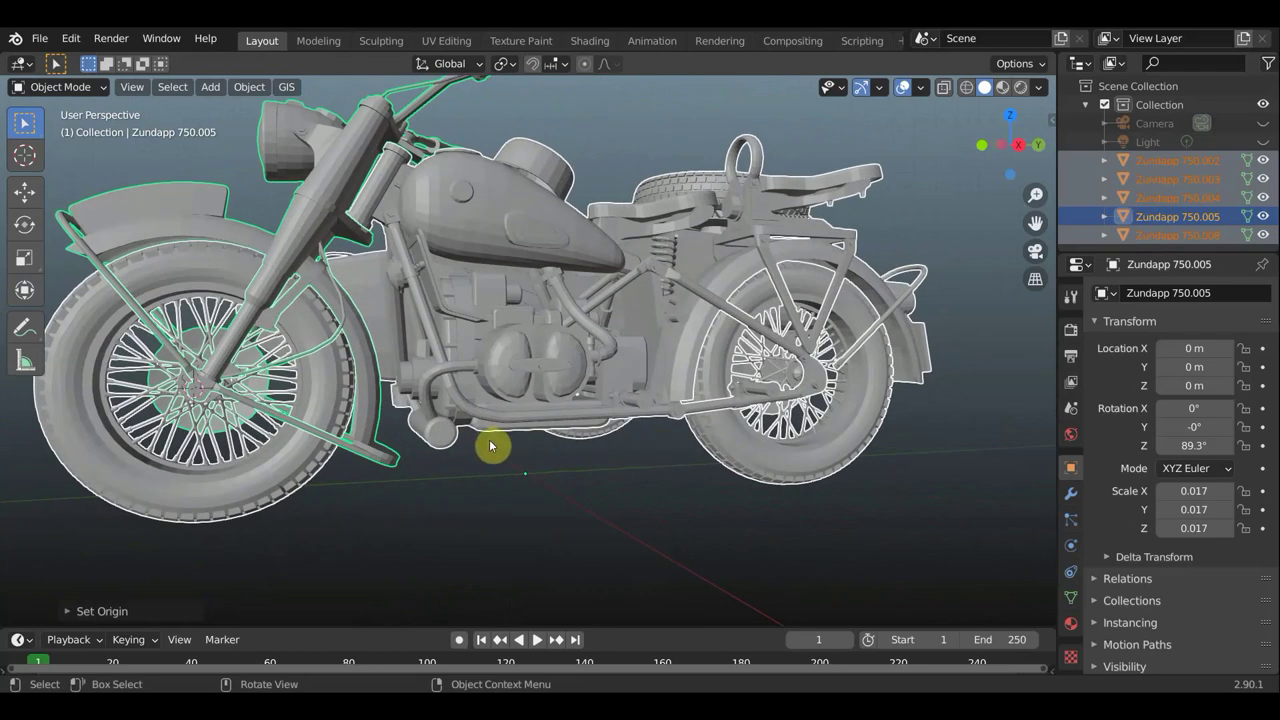
key(KP_3)
scroll(484, 444, up, 2)
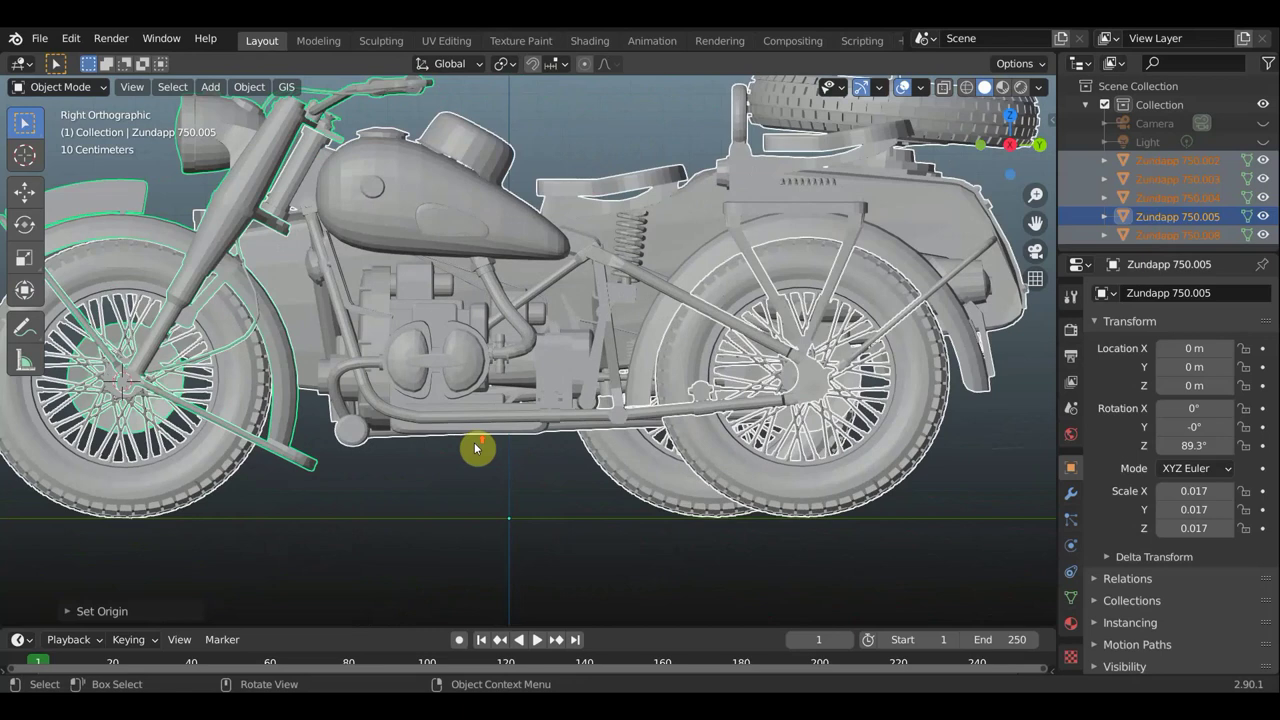
mouse_move(477, 446)
shift+middle_down()
mouse_move(677, 449)
mouse_move(740, 430)
shift+middle_up()
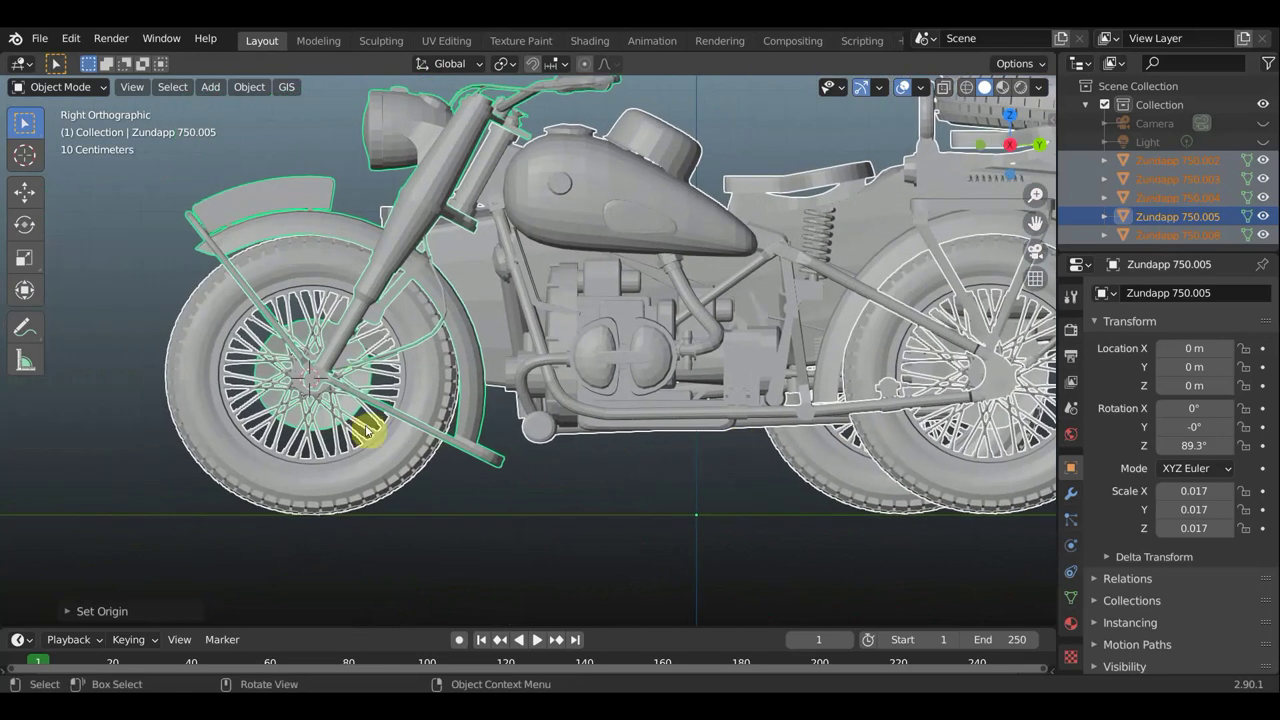
click(460, 510)
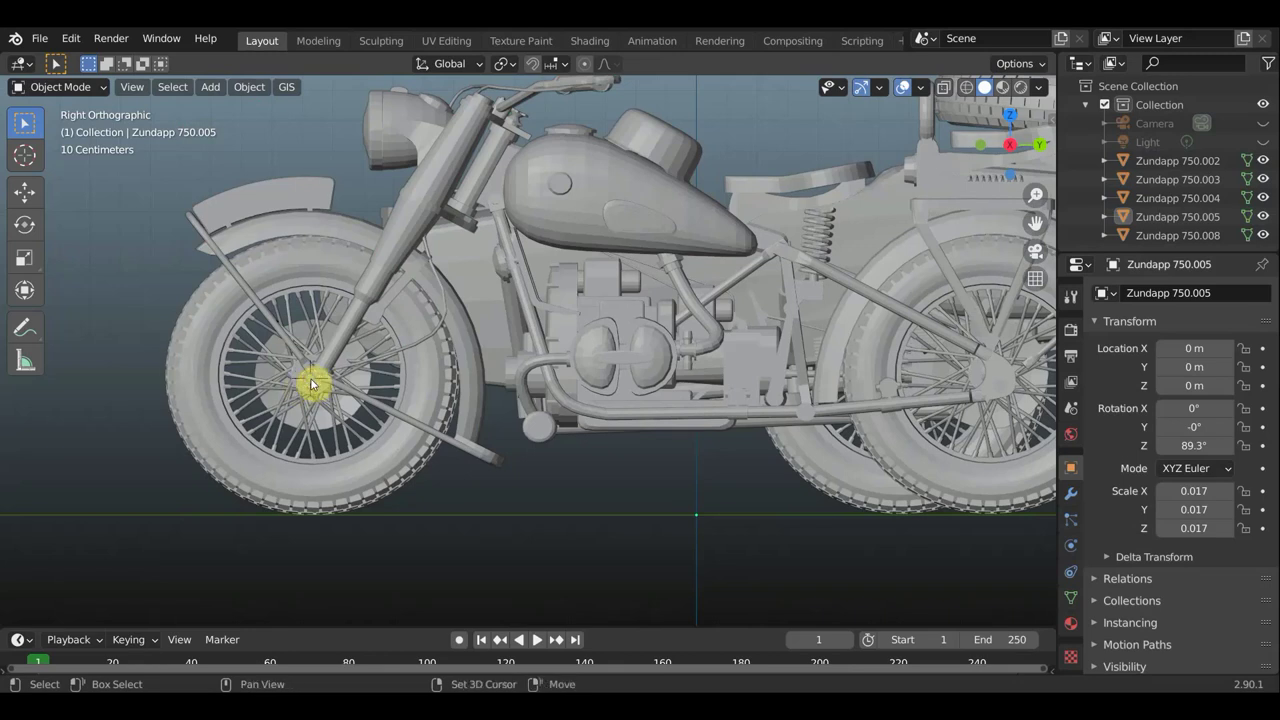
- Add a single bone at the front wheel hub using the 3D cursor
shift+right_click(311, 383)
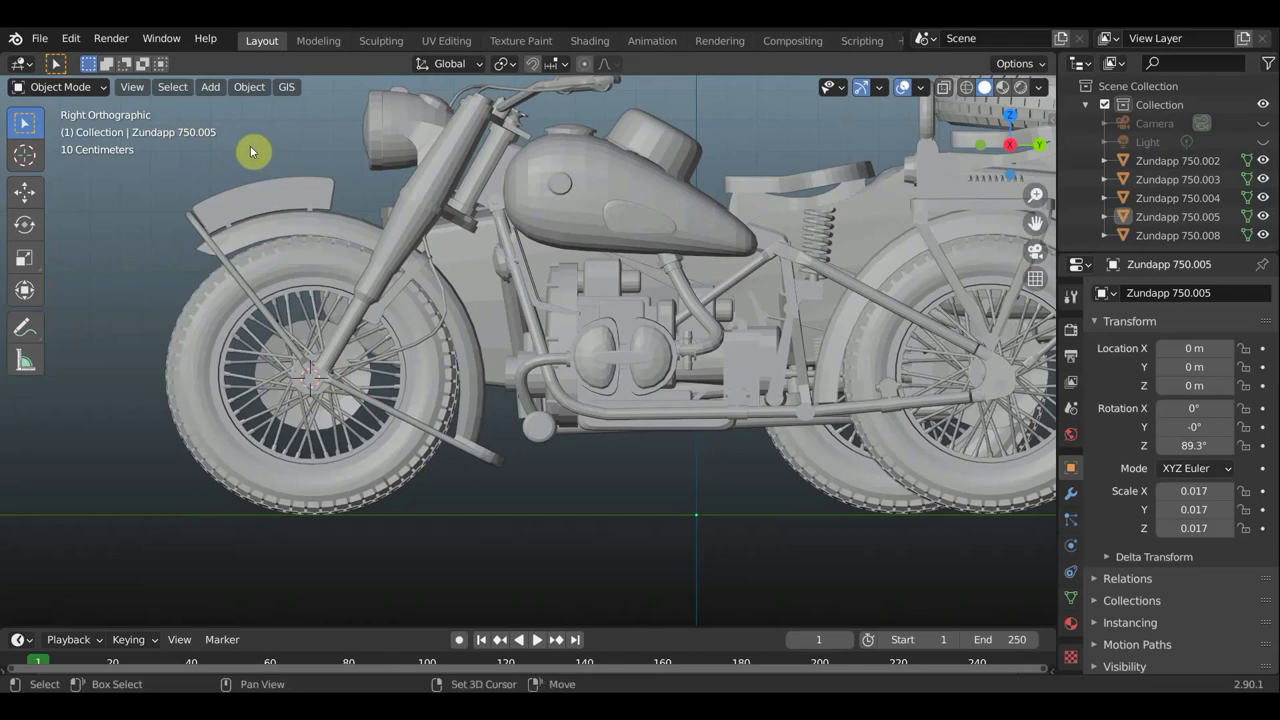
key(shift+a)
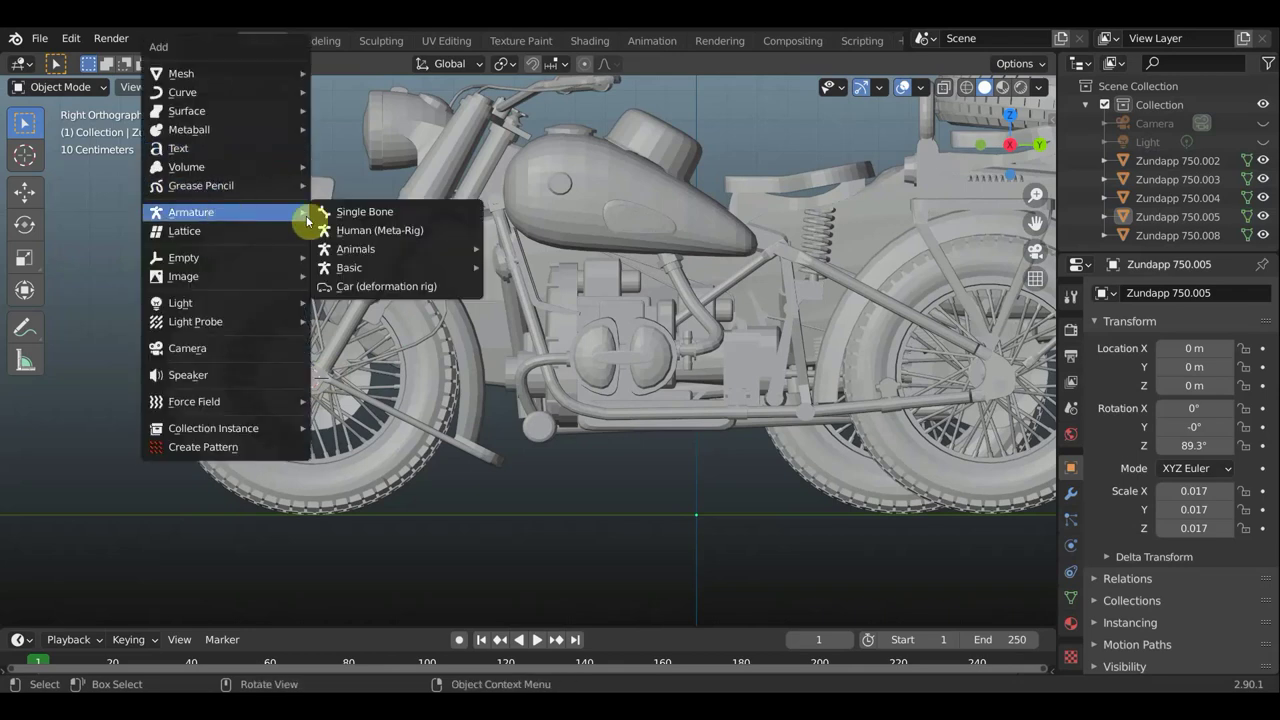
click(372, 213)
scroll(445, 345, down, 2)
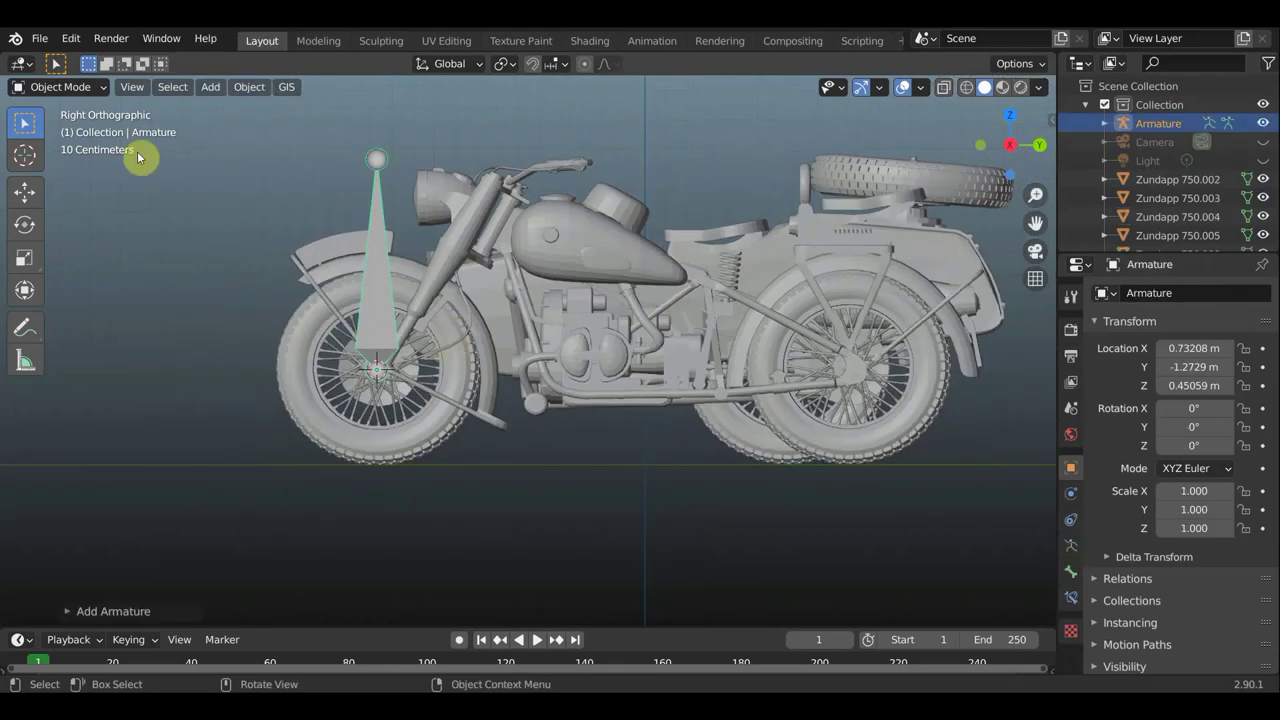
- Enable In Front in the armature's Viewport Display settings
click(1071, 546)
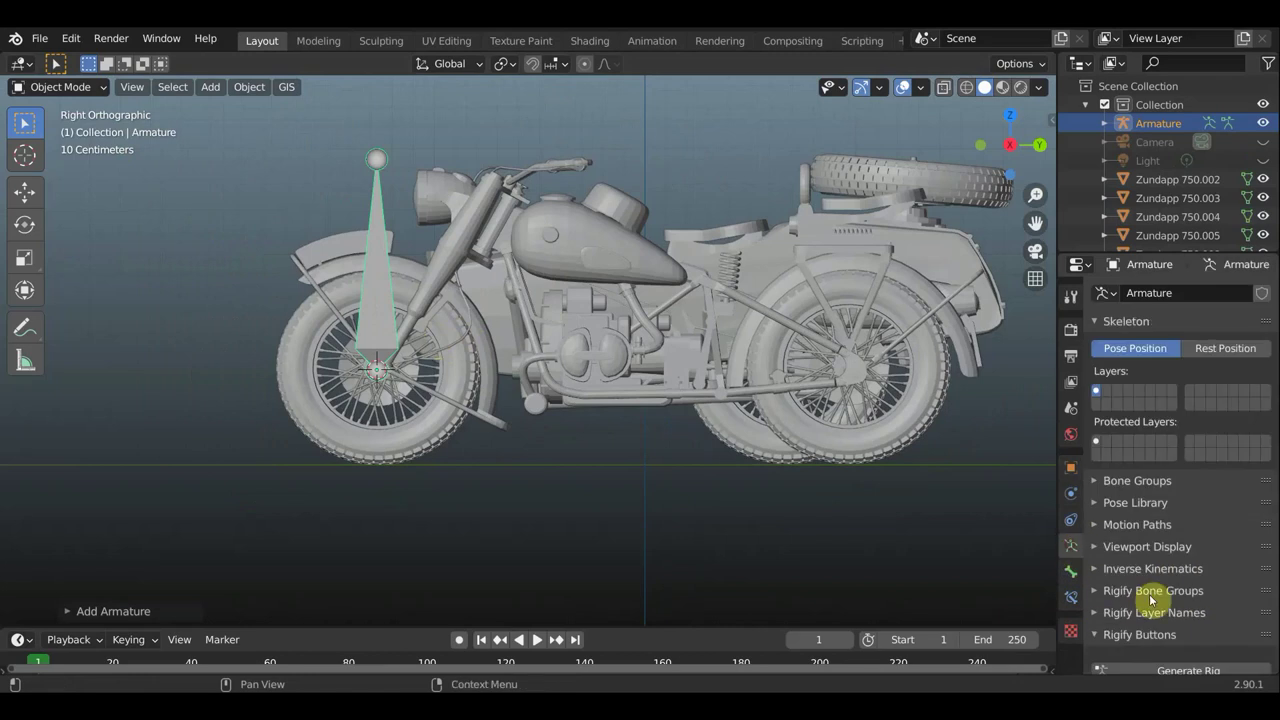
click(1165, 550)
scroll(1181, 605, down, 2)
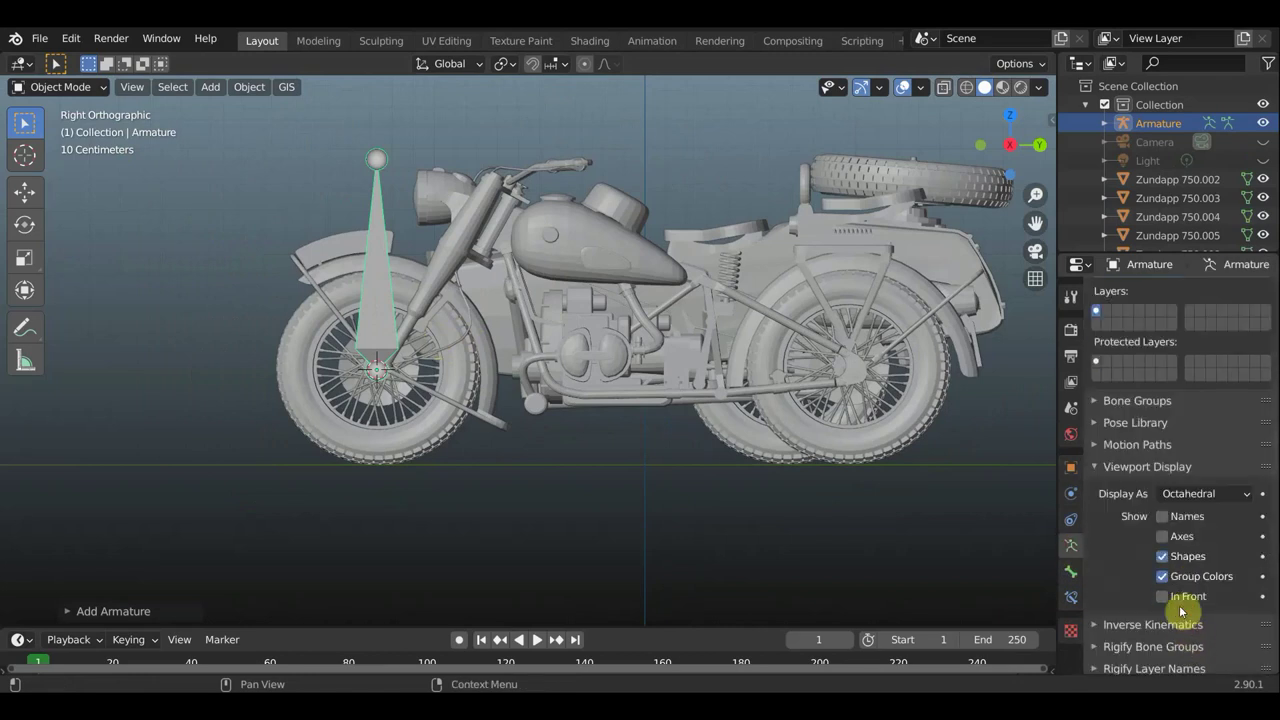
click(1162, 597)
mouse_move(576, 463)
middle_down()
mouse_move(740, 482)
mouse_move(725, 405)
middle_up()
- Put the armature in Edit Mode and view the motorcycle from the front
click(60, 87)
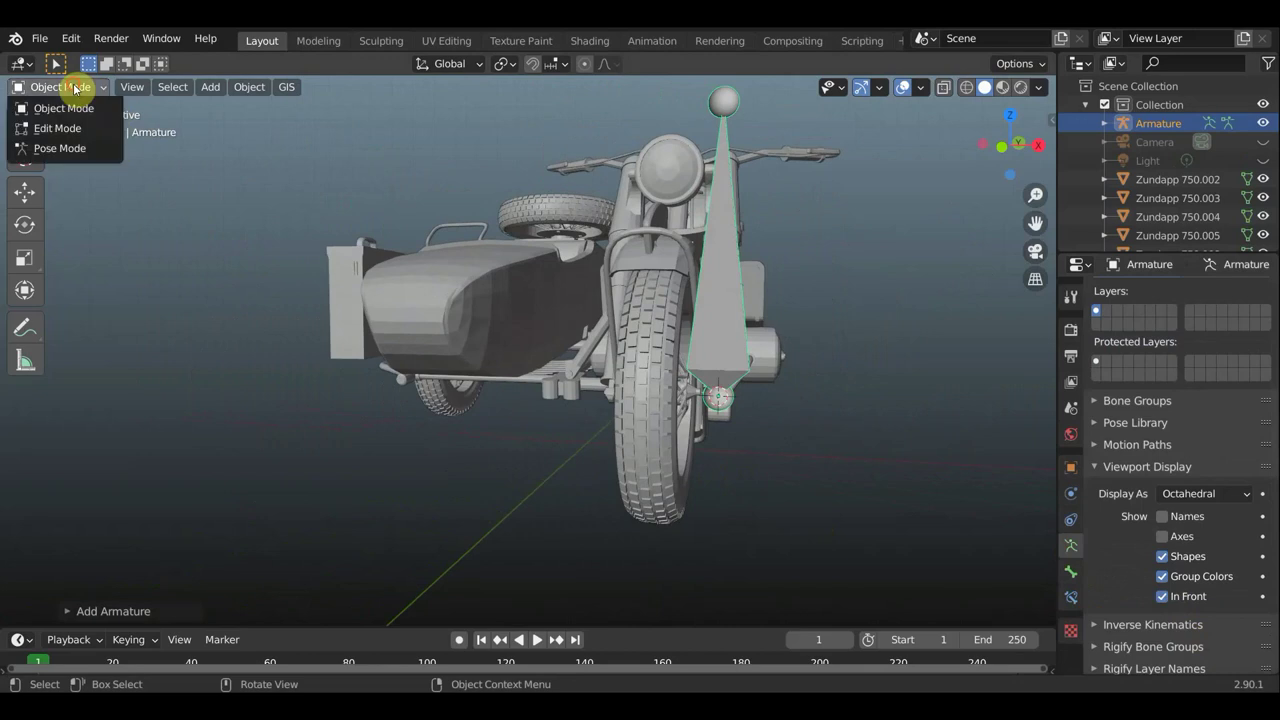
click(62, 127)
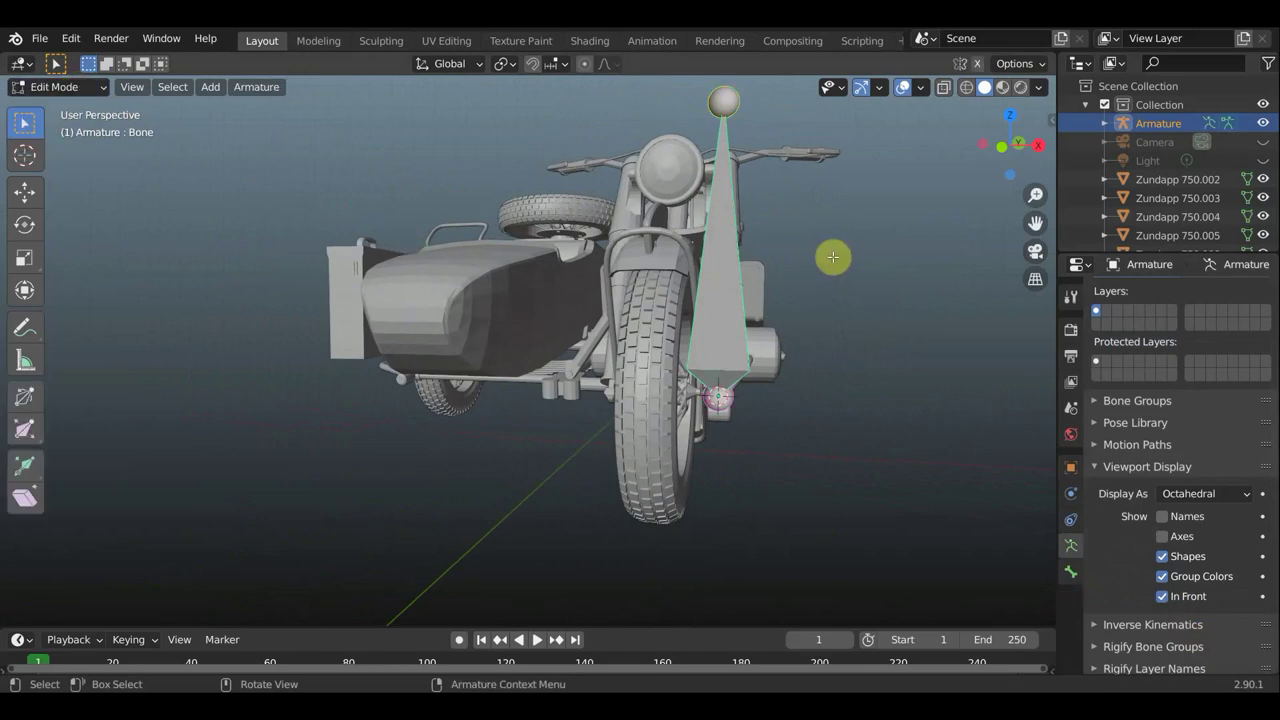
key(KP_1)
scroll(833, 257, down, 2)
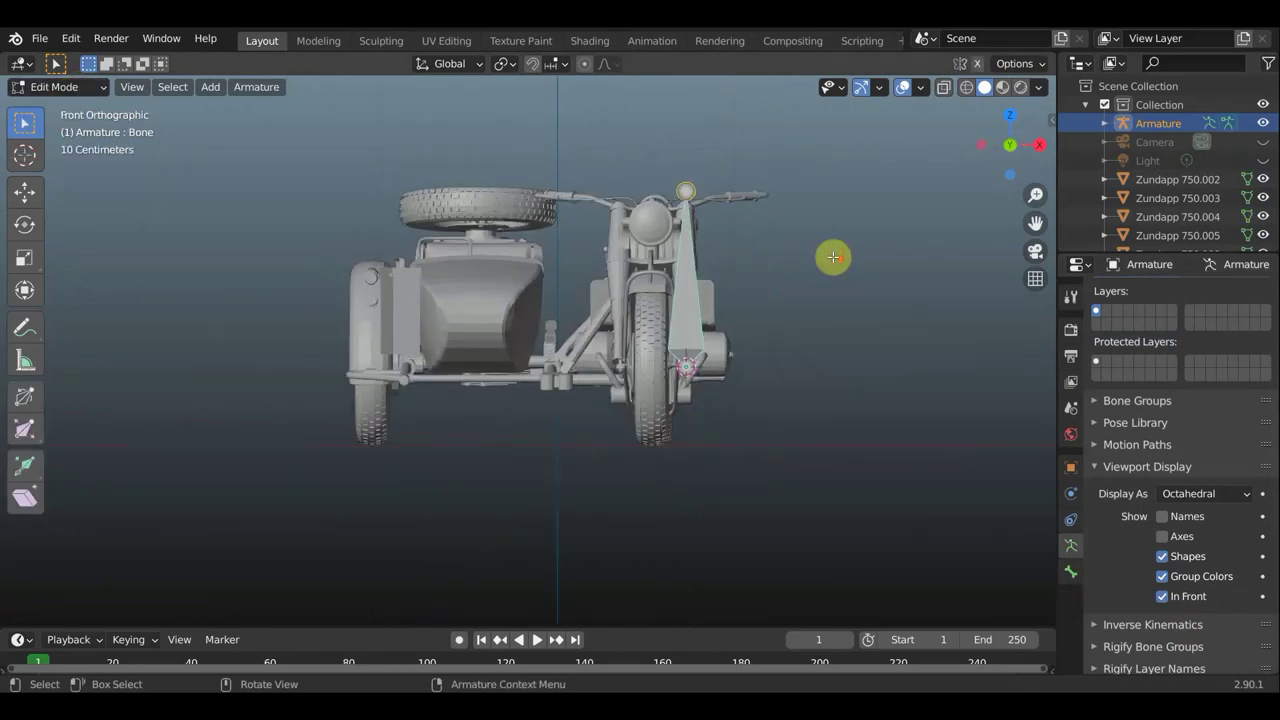
scroll(833, 257, down, 1)
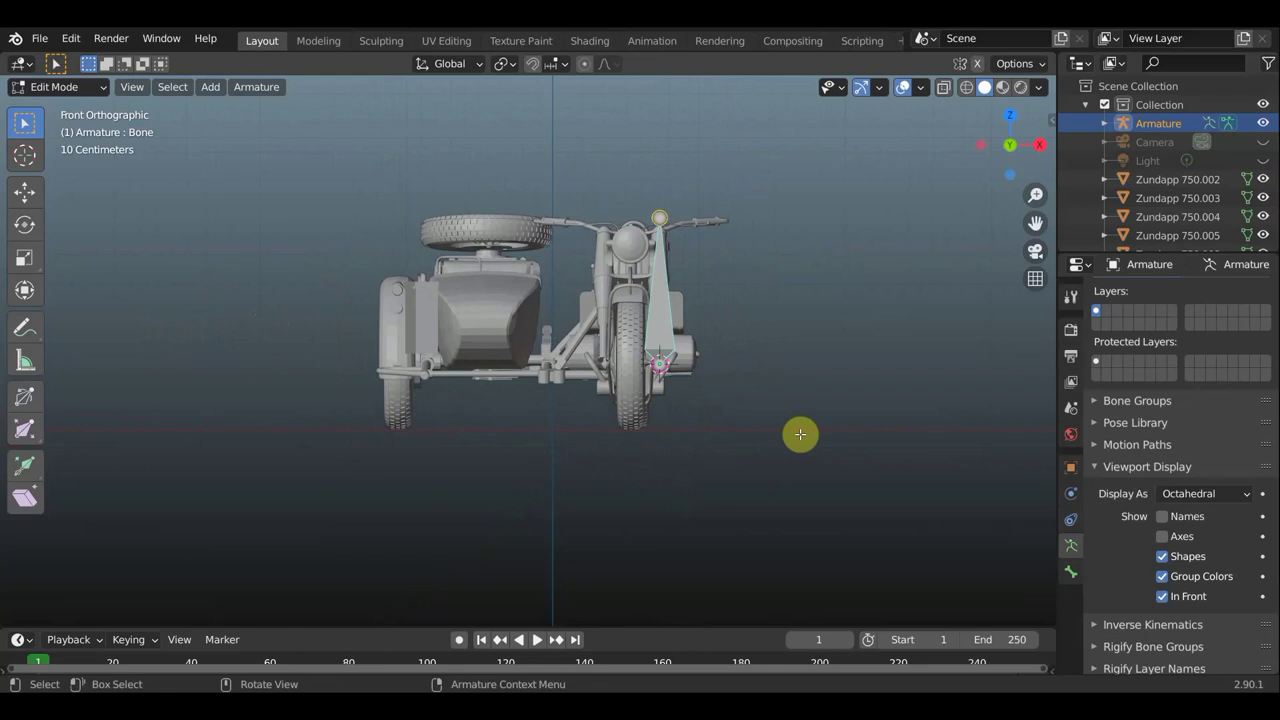
- Rotate the bone 90° to point right, then scale it down twice
key(r)
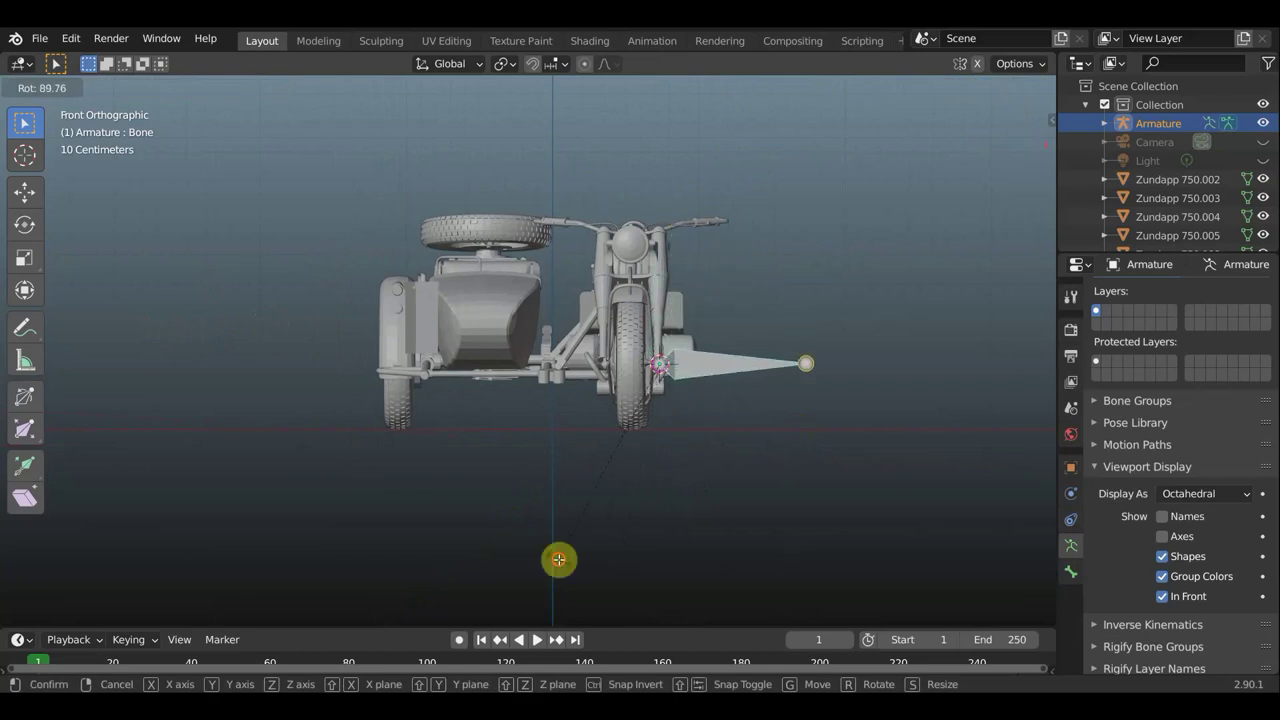
click(559, 559)
key(s)
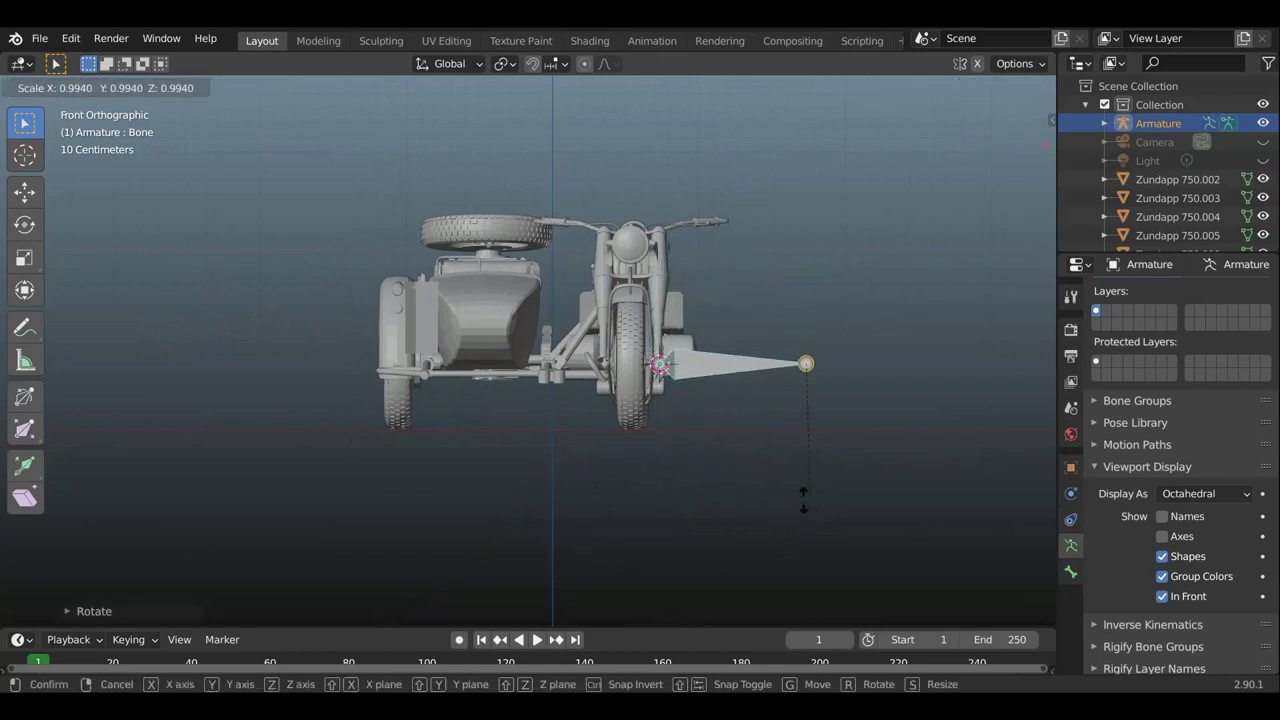
click(791, 454)
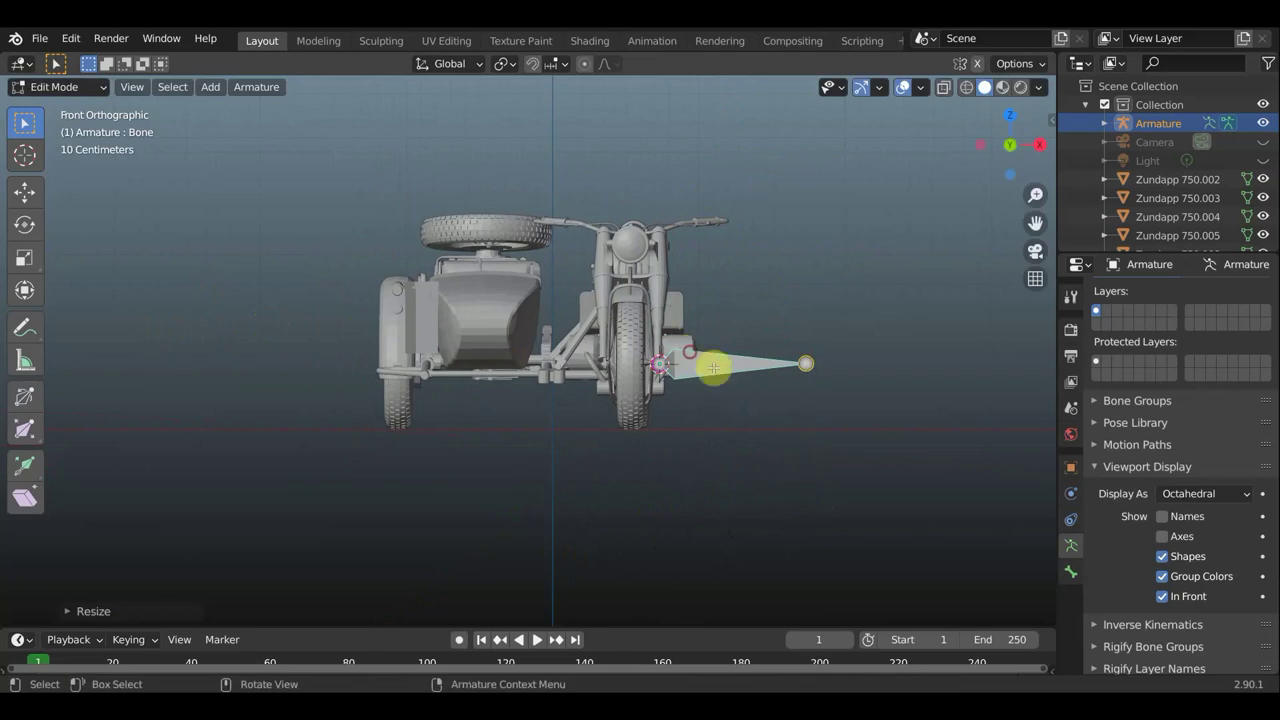
key(s)
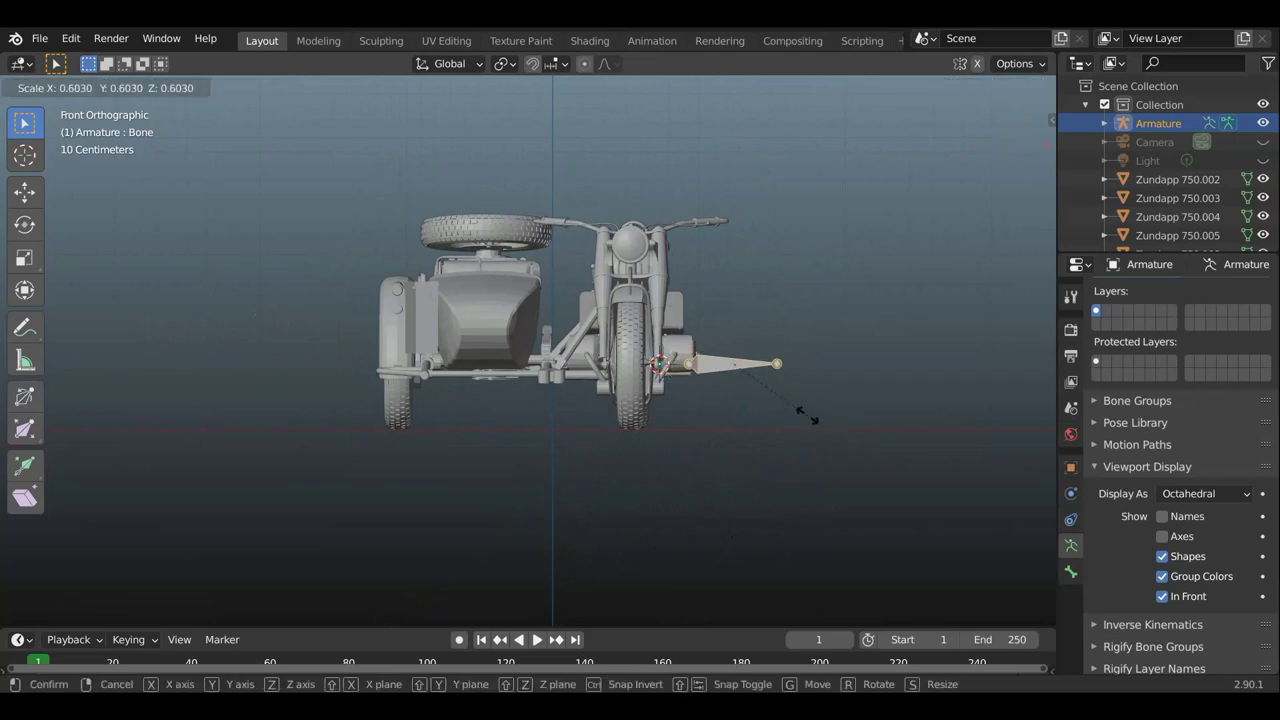
click(808, 415)
click(30, 192)
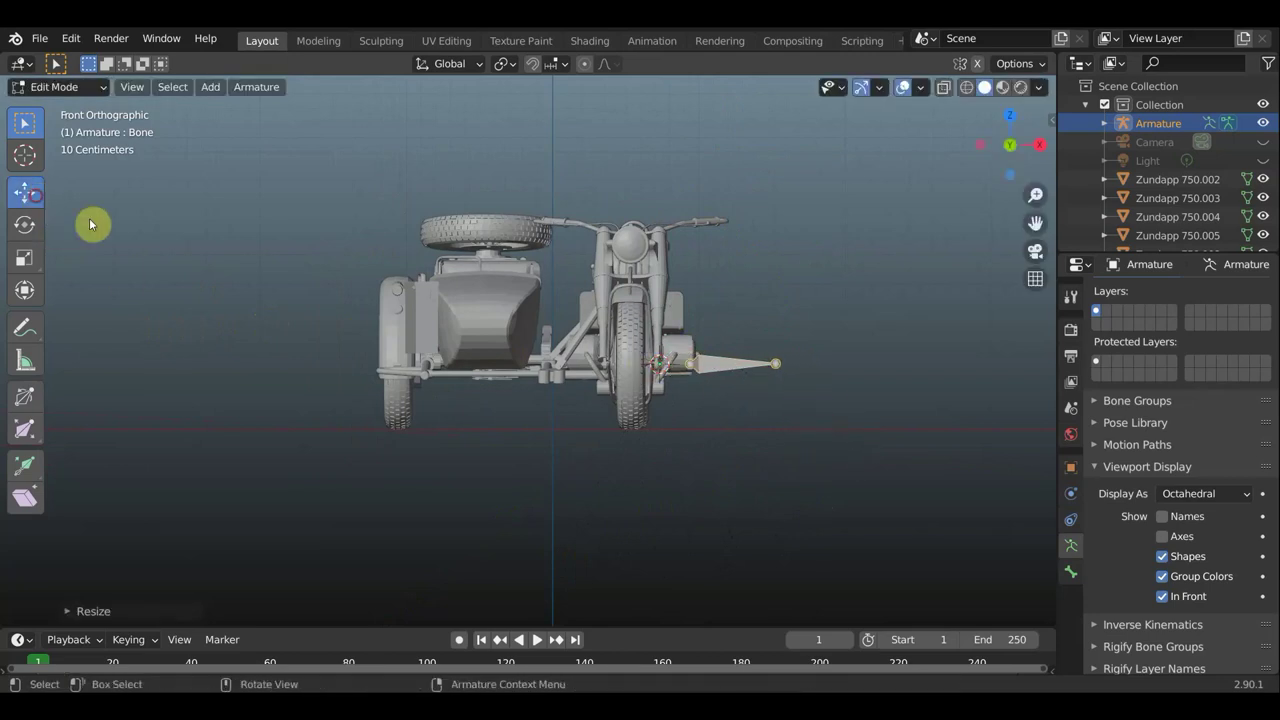
- Slide the bone along X so it's centred on the front wheel hub
drag(811, 363, 766, 369)
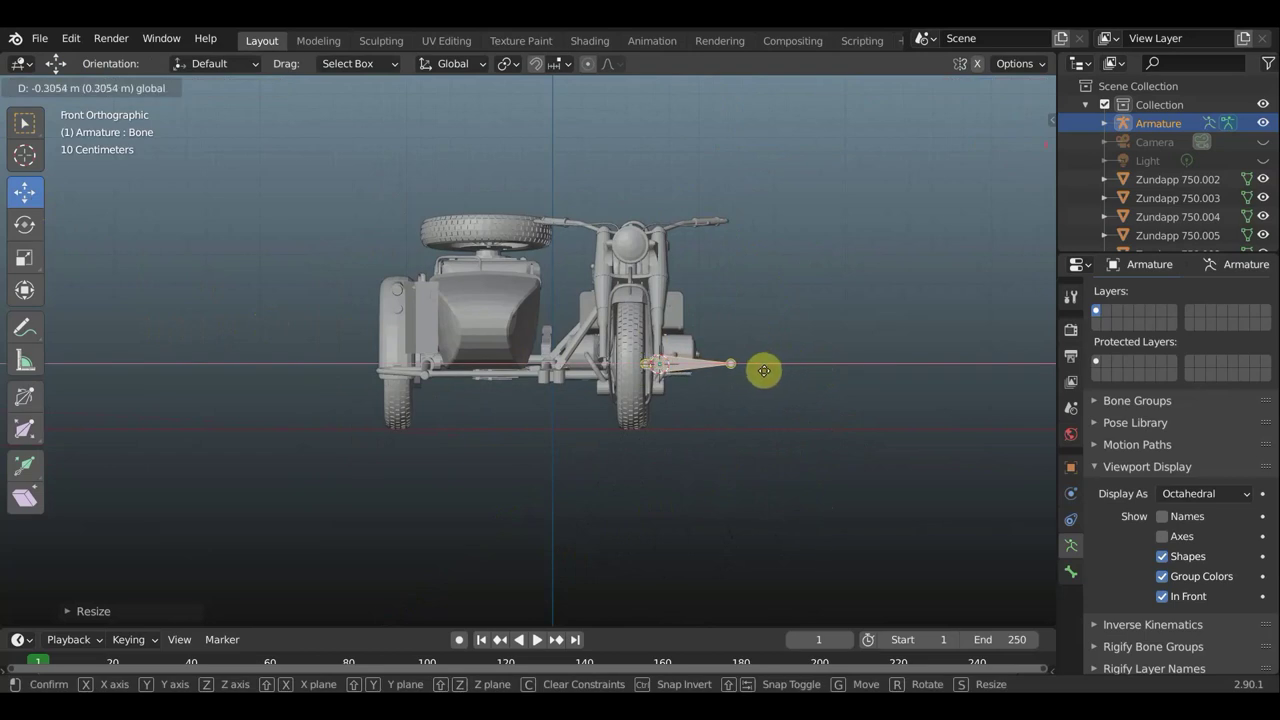
drag(764, 371, 760, 371)
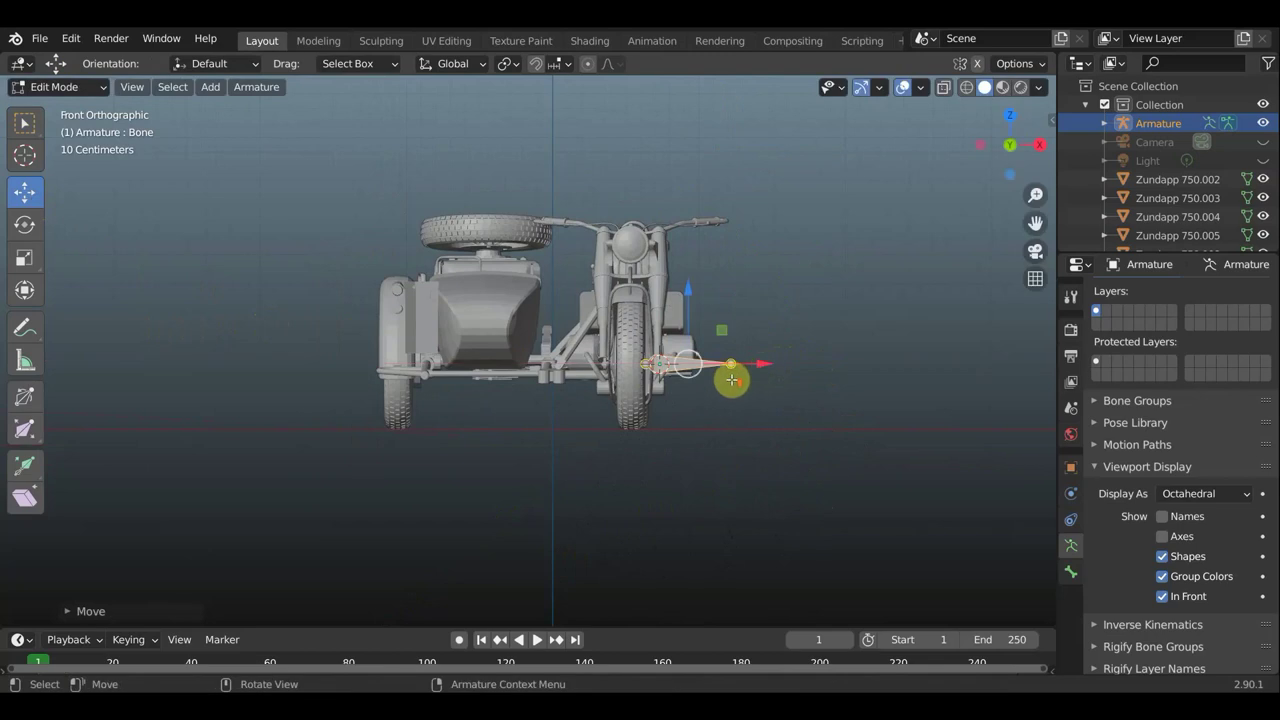
mouse_move(731, 377)
middle_down()
mouse_move(713, 392)
mouse_move(600, 386)
mouse_move(657, 420)
mouse_move(625, 407)
middle_up()
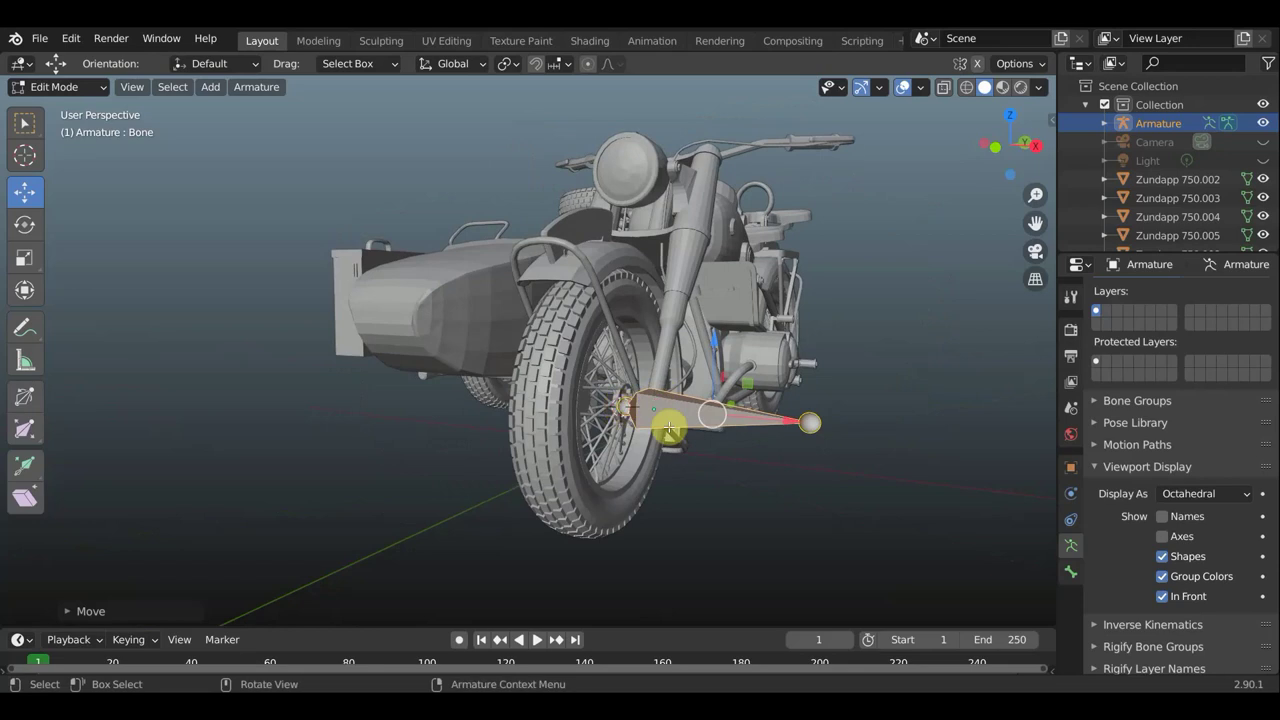
mouse_move(670, 428)
middle_down()
mouse_move(686, 420)
mouse_move(566, 420)
mouse_move(628, 417)
mouse_move(557, 400)
middle_up()
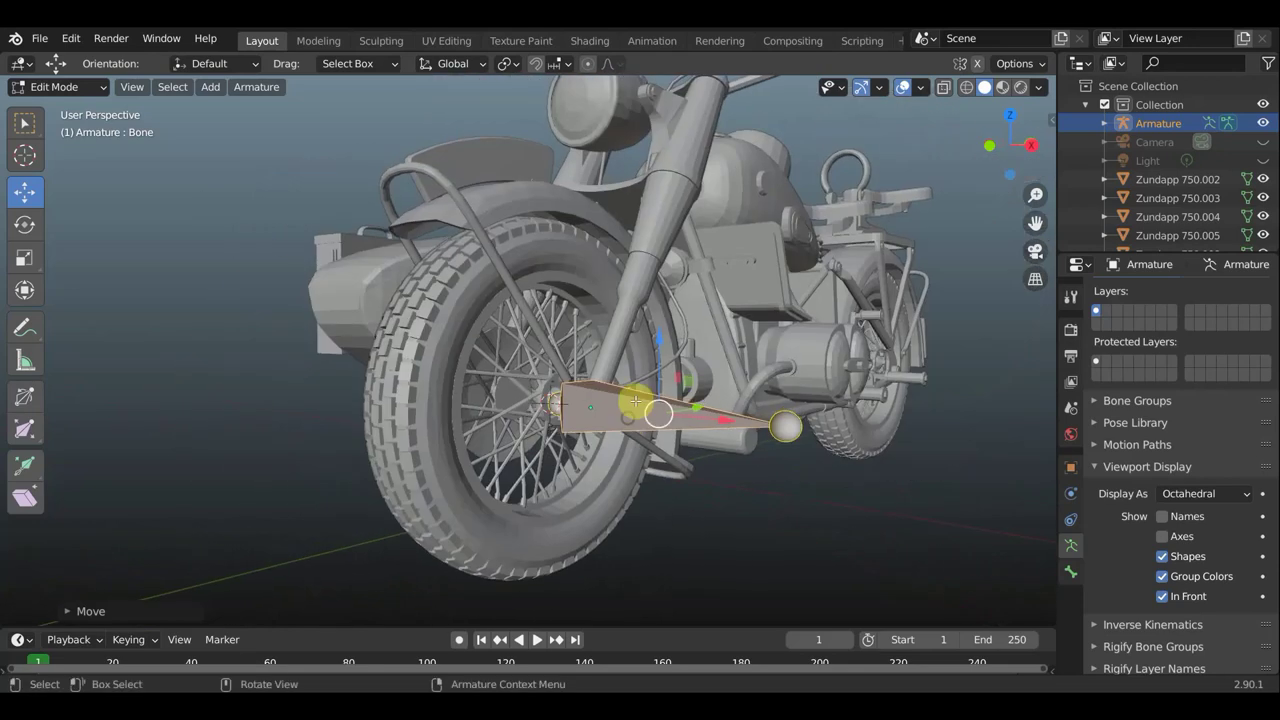
- Select the bone's root joint at the hub and switch to the right view
click(560, 403)
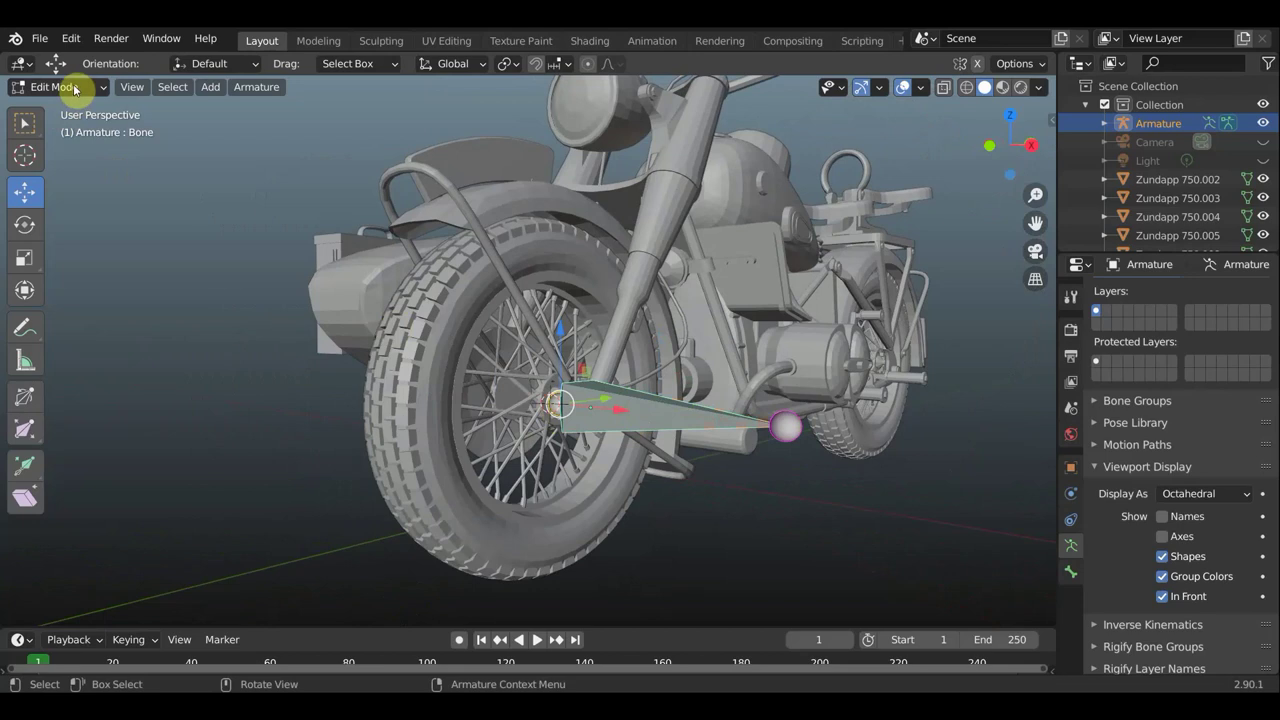
click(58, 87)
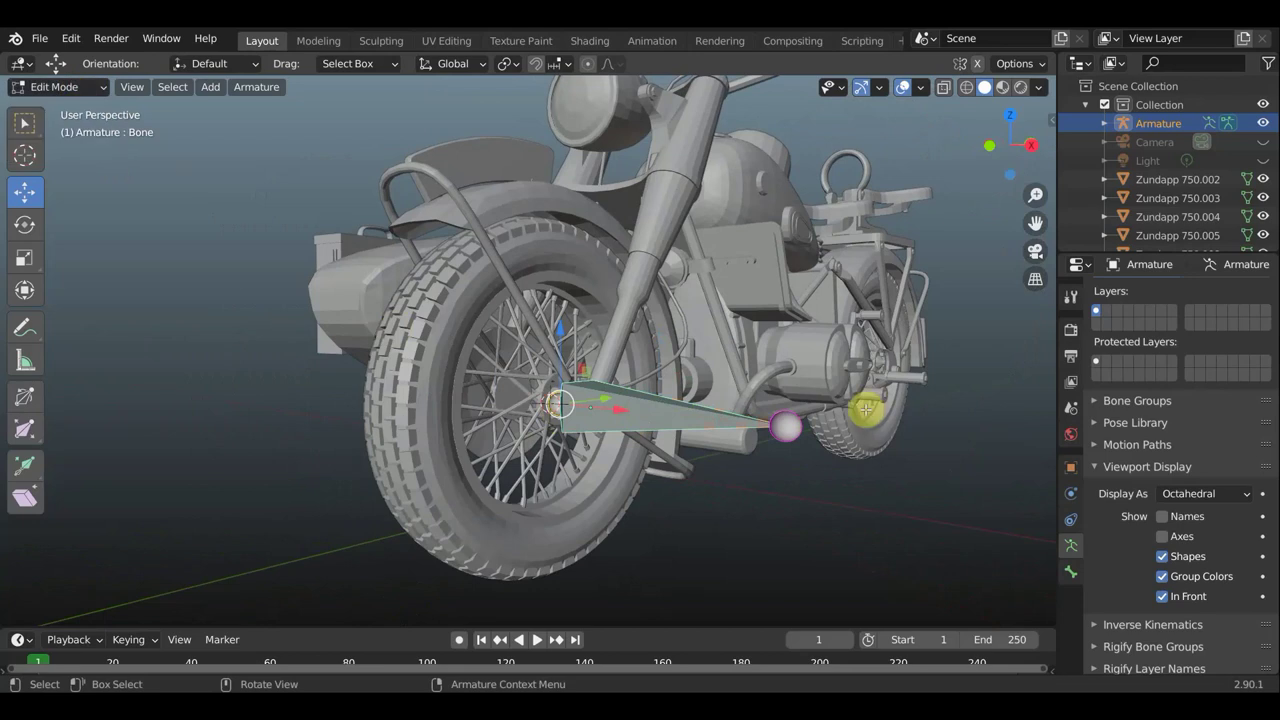
key(KP_3)
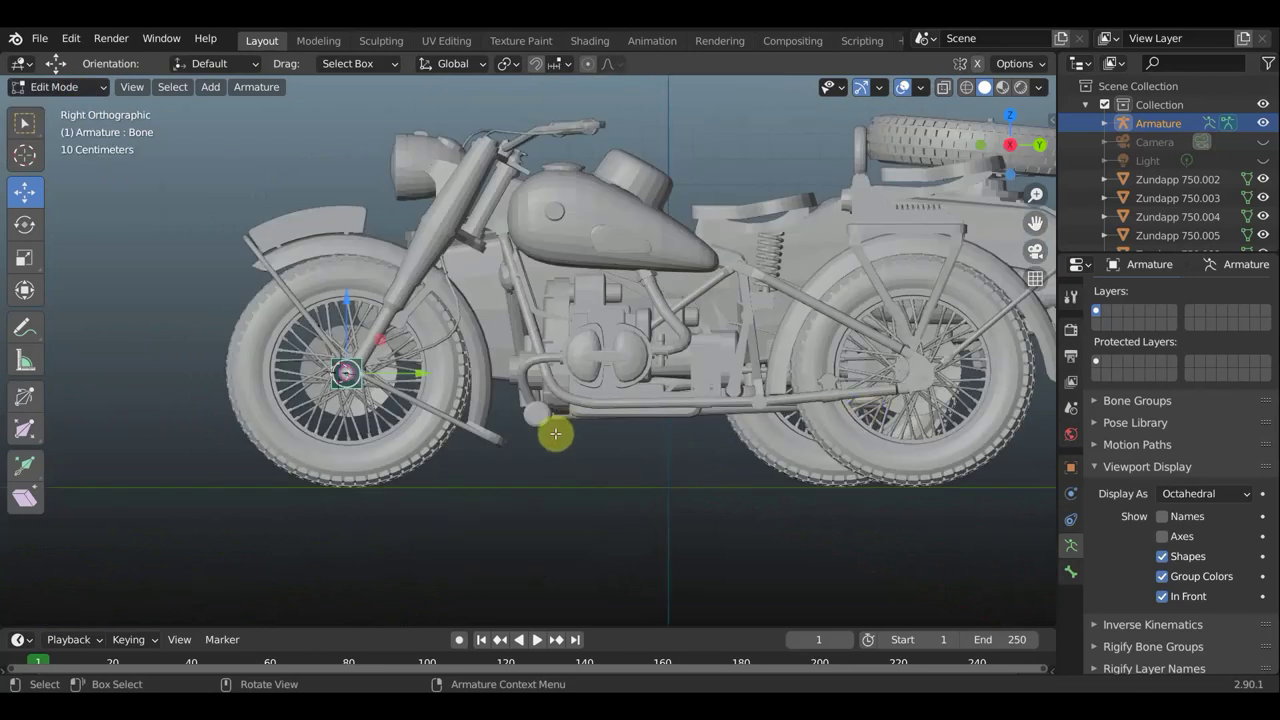
- Extrude Bone.001 forward from the hub joint and clear its parent
key(e)
click(414, 434)
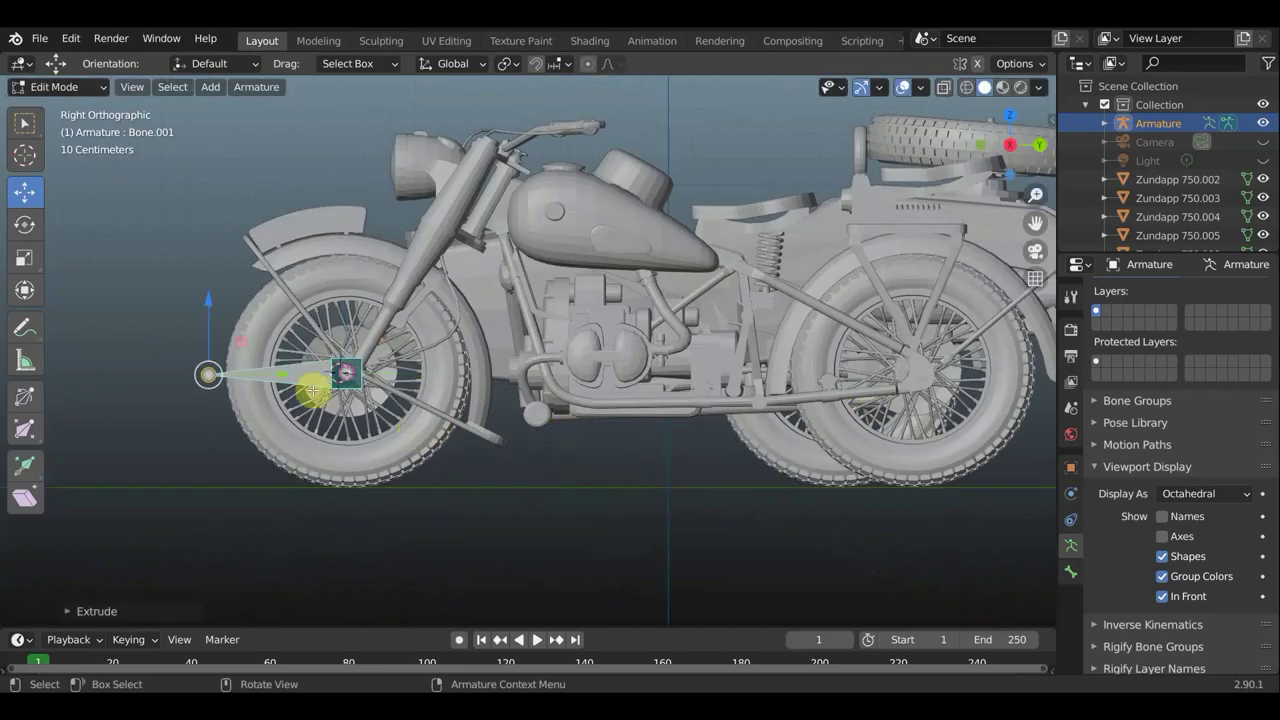
key(alt+p)
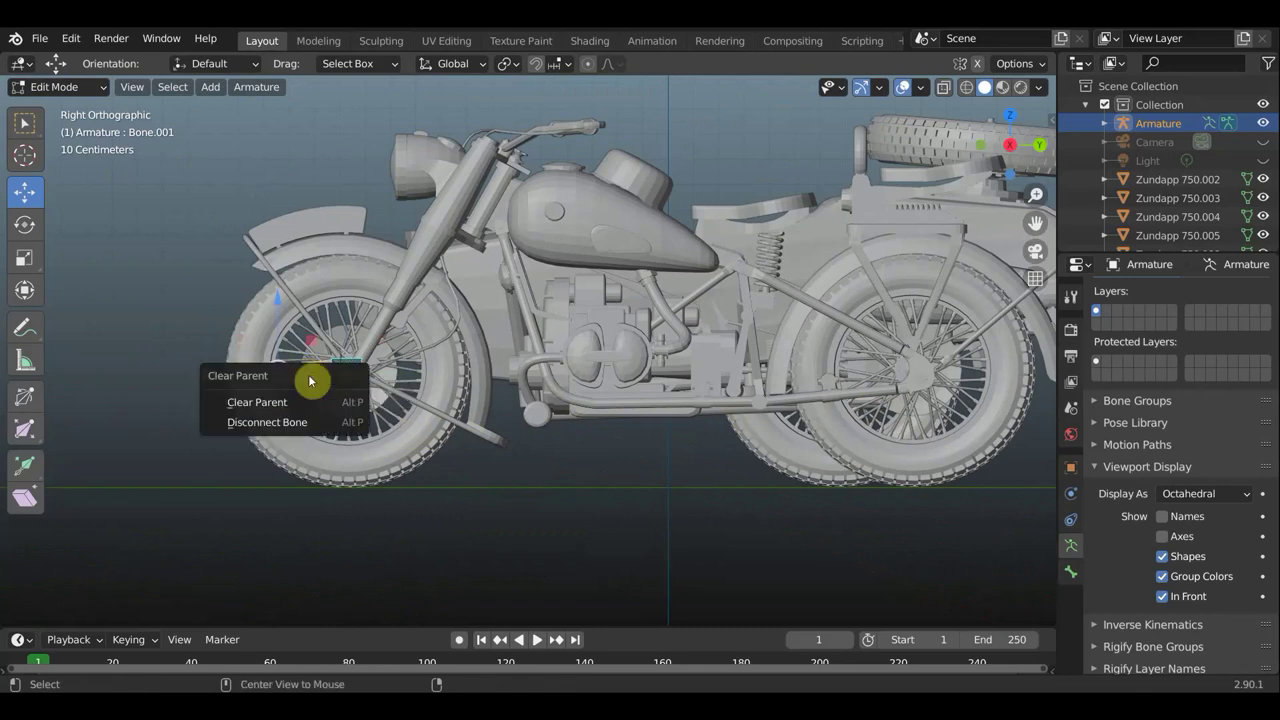
click(285, 403)
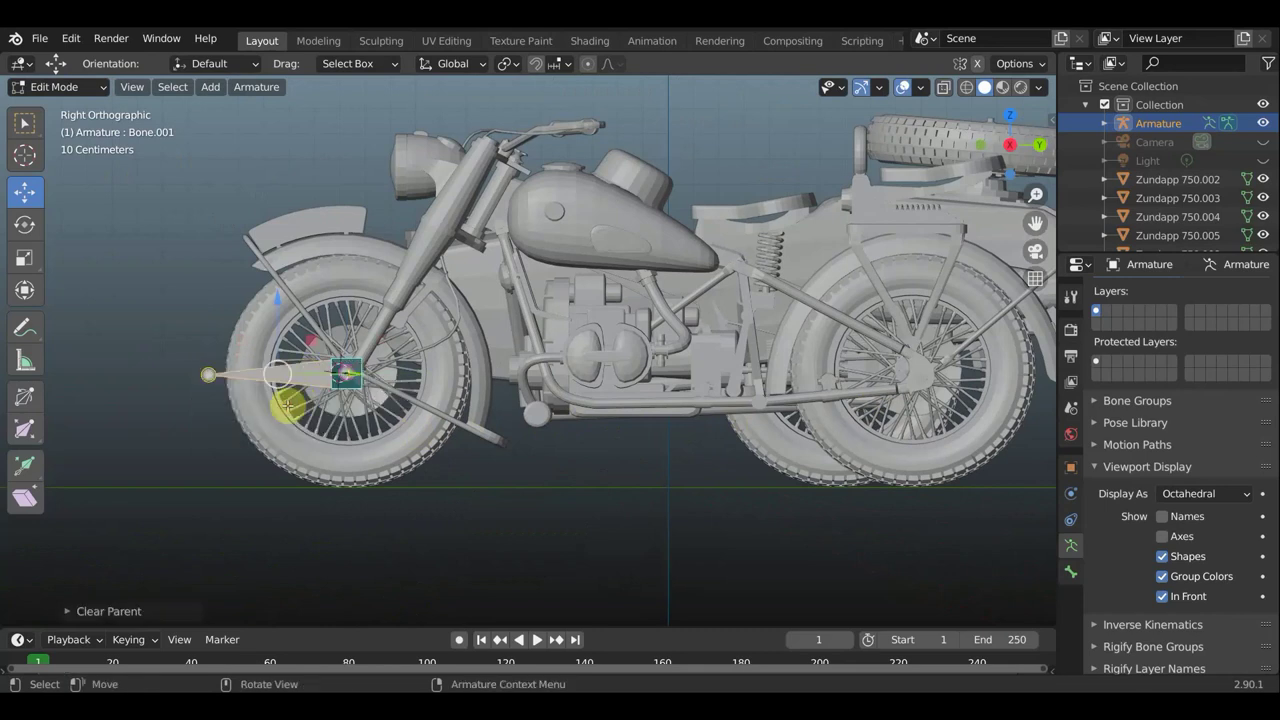
- Extrude Bone.002 from Bone.001's tip, clear its parent, and move it about 0.22 m forward
click(208, 375)
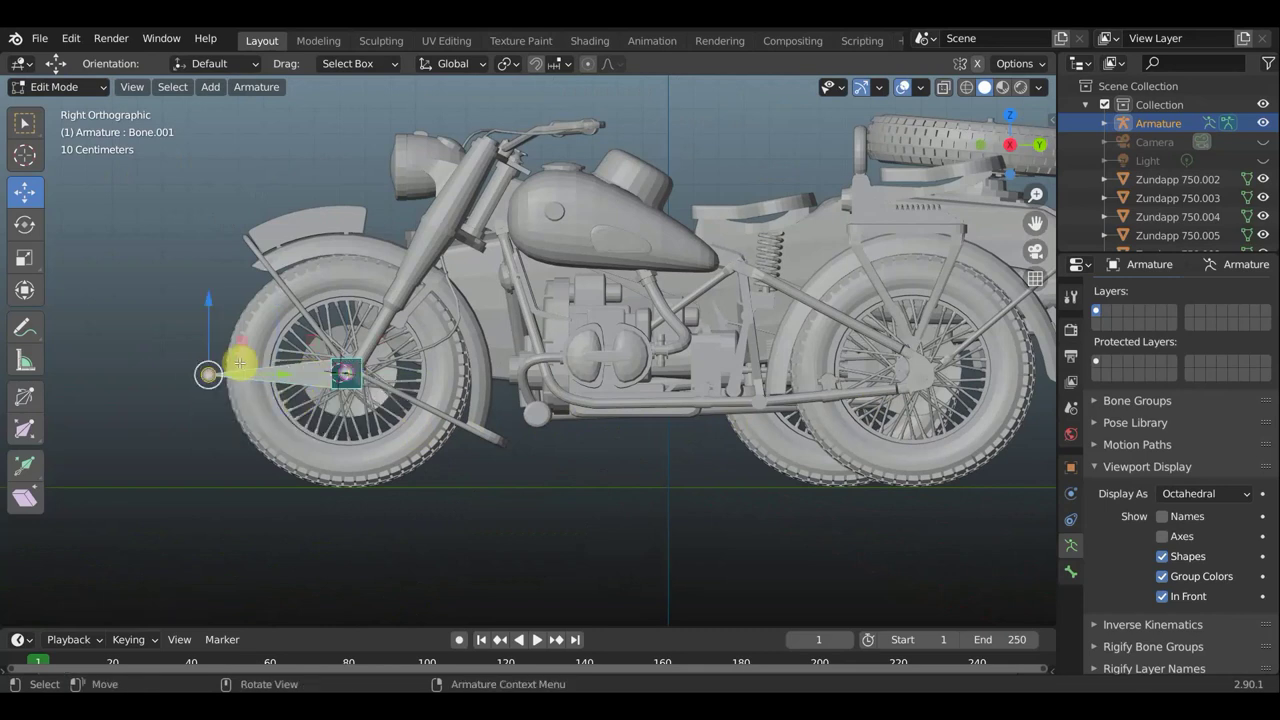
key(e)
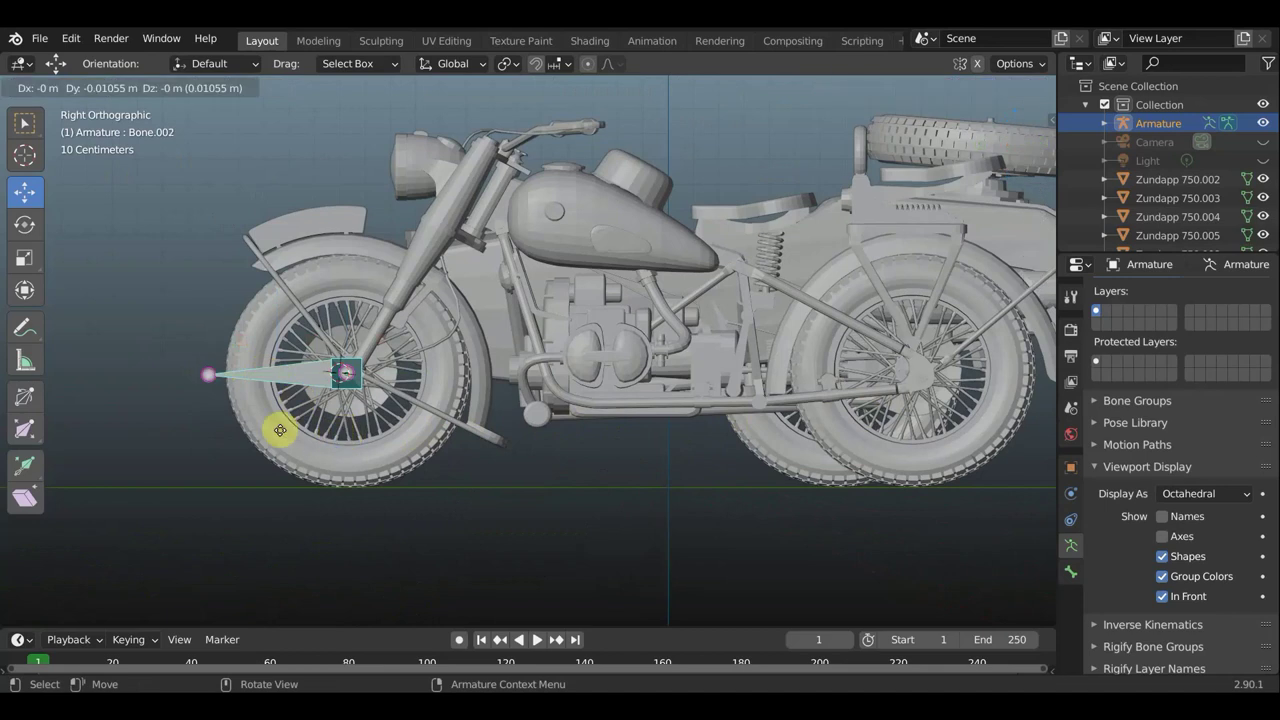
click(168, 375)
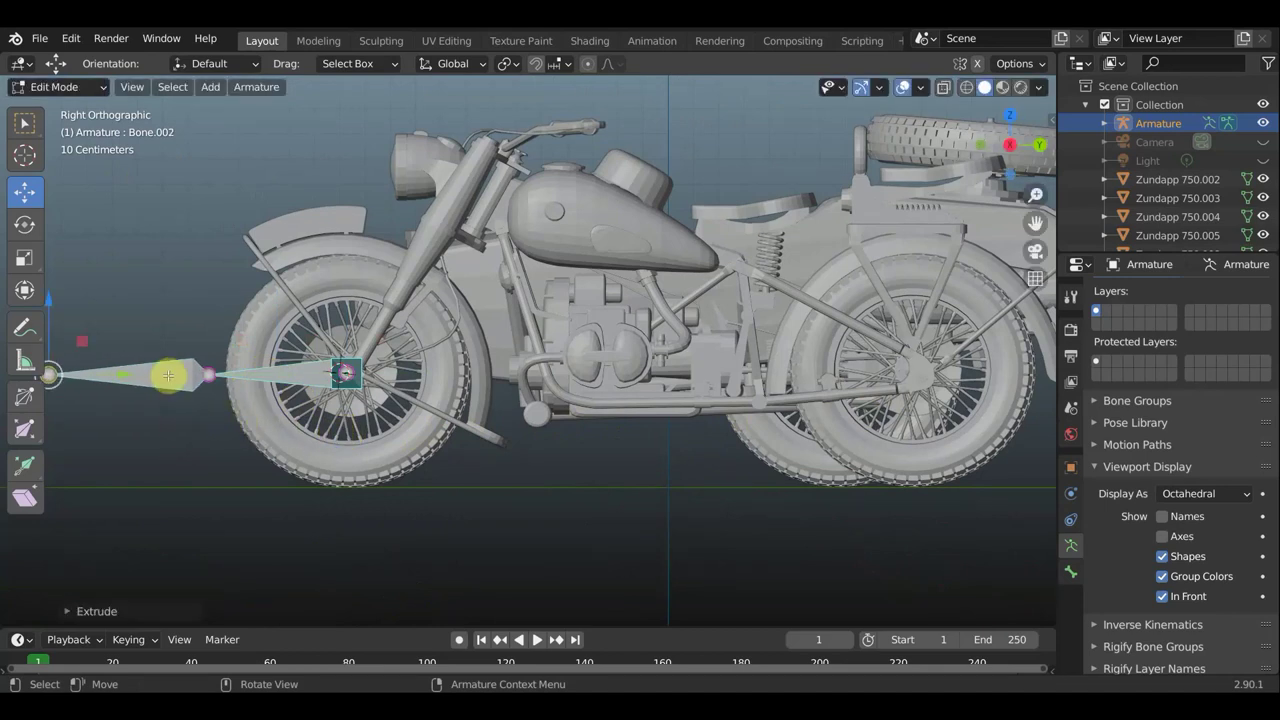
key(alt+p)
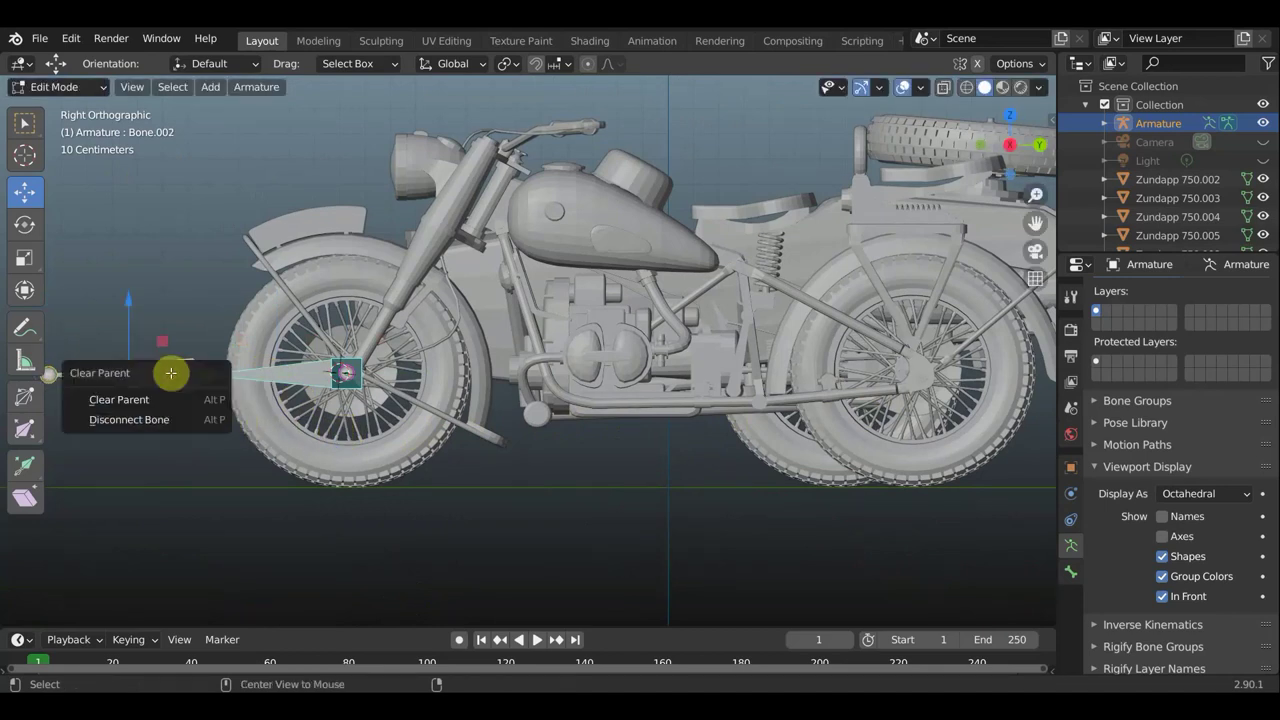
click(152, 399)
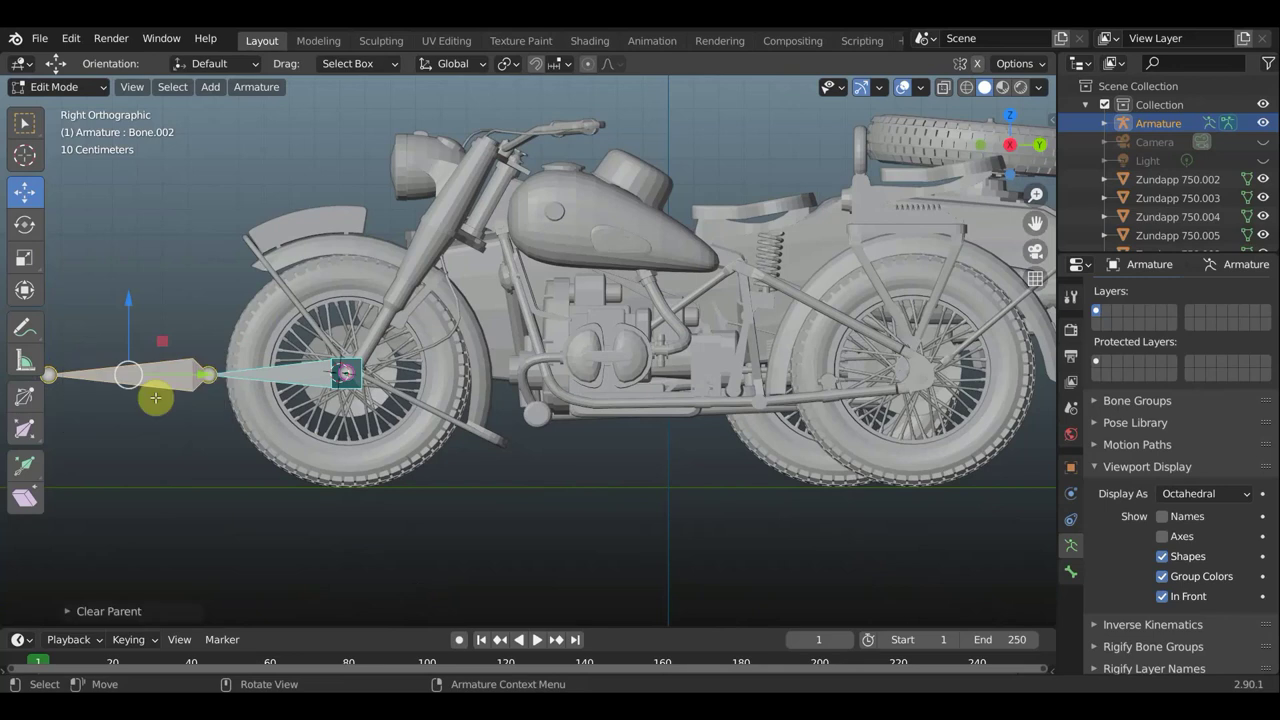
scroll(157, 395, down, 2)
drag(316, 364, 251, 374)
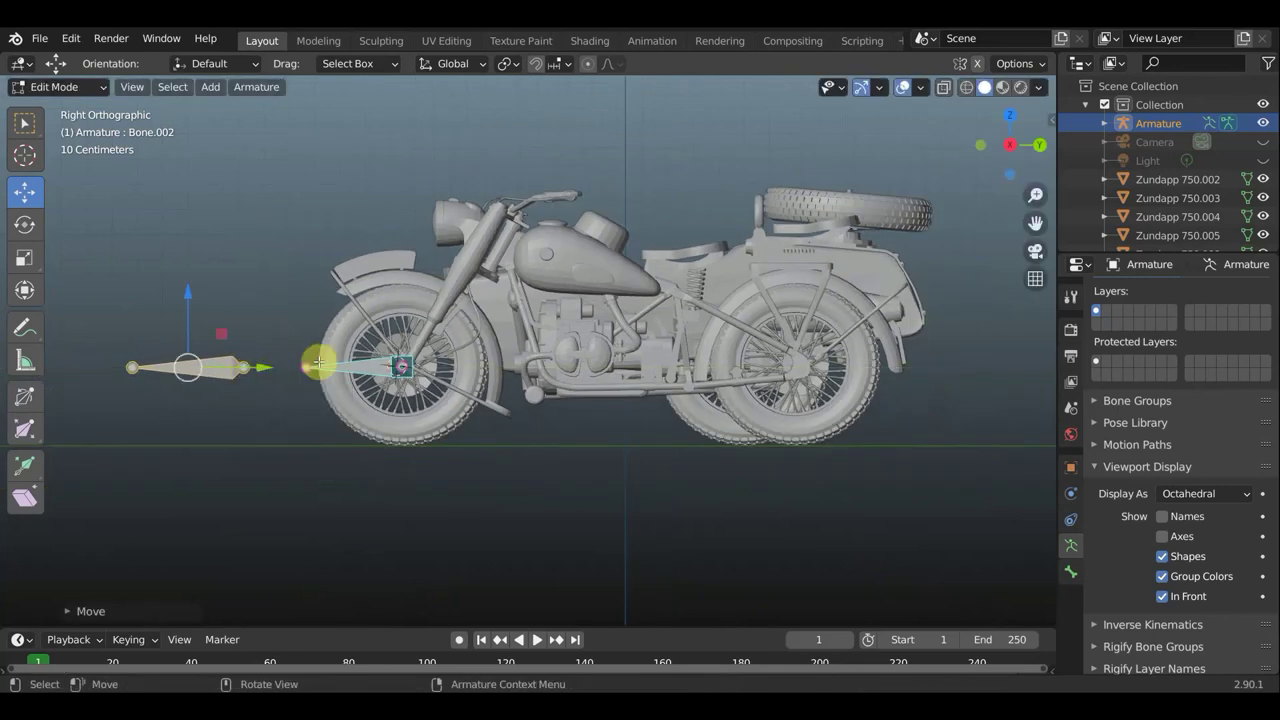
- Add Bone.003, rotate it horizontal, move it between the wheels, and nudge it along X
key(shift+a)
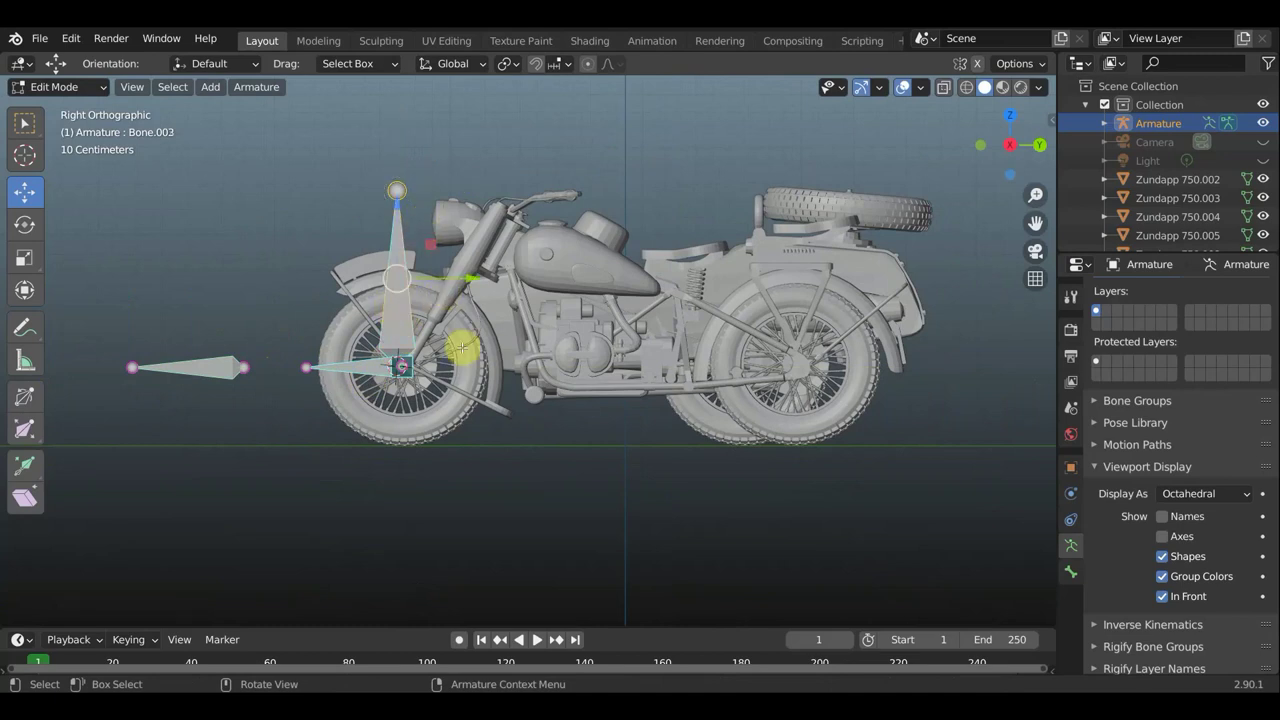
key(r)
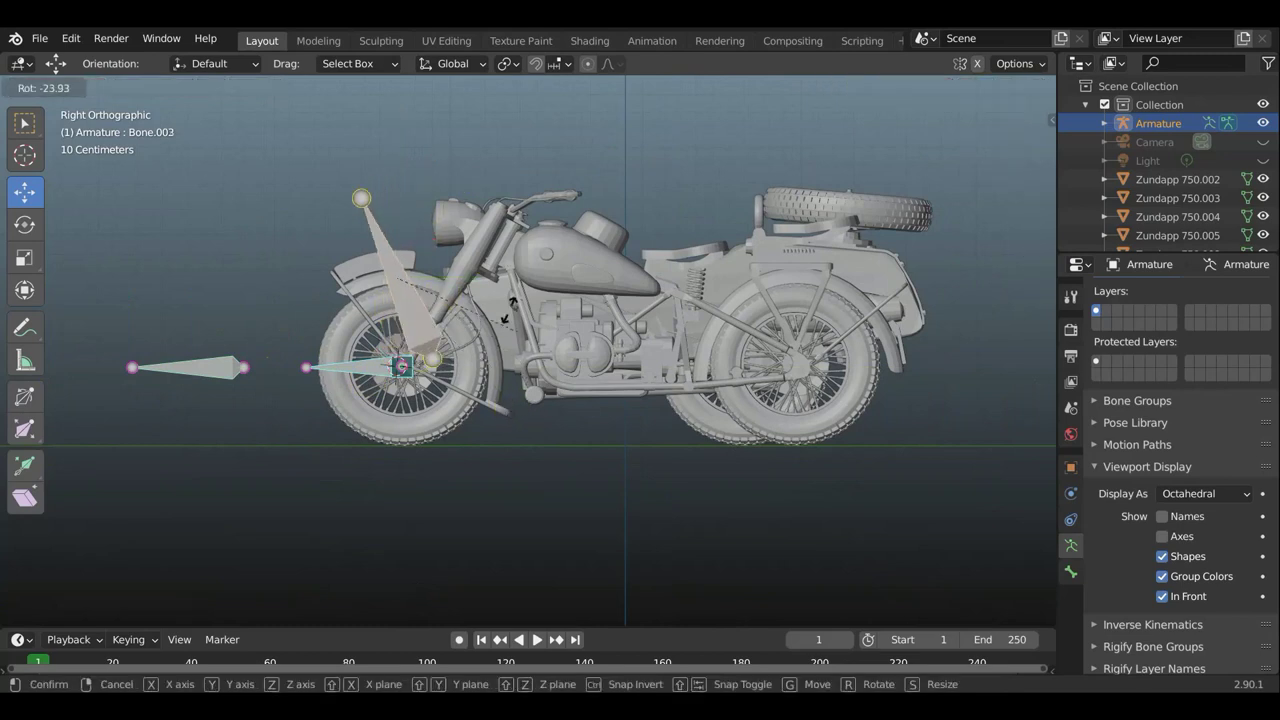
click(455, 225)
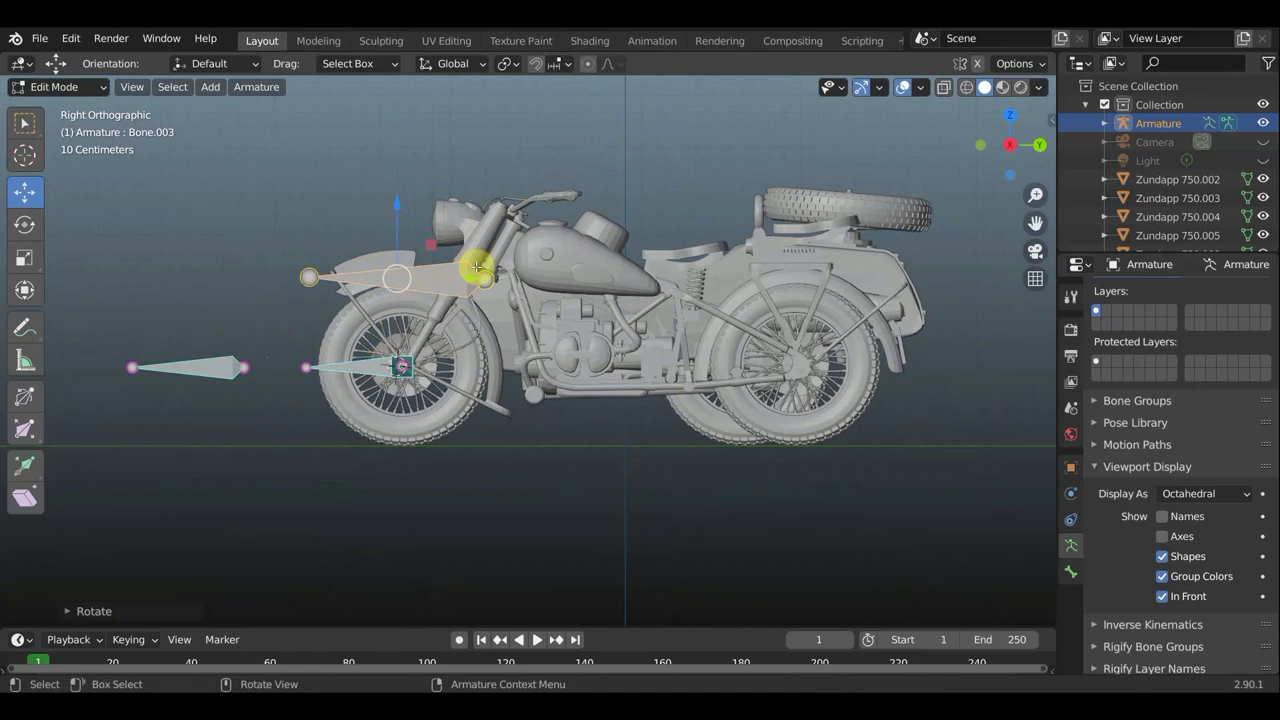
key(g)
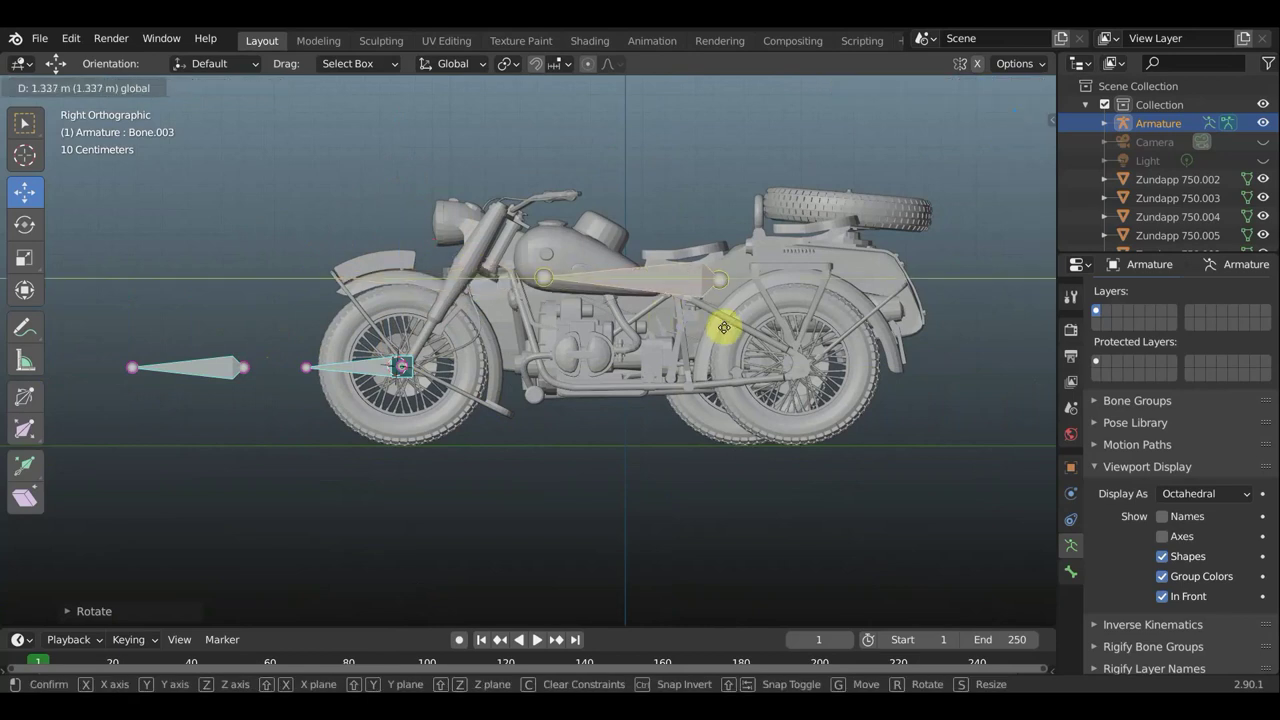
click(726, 327)
mouse_move(703, 477)
middle_down()
mouse_move(700, 563)
mouse_move(720, 503)
mouse_move(702, 557)
middle_up()
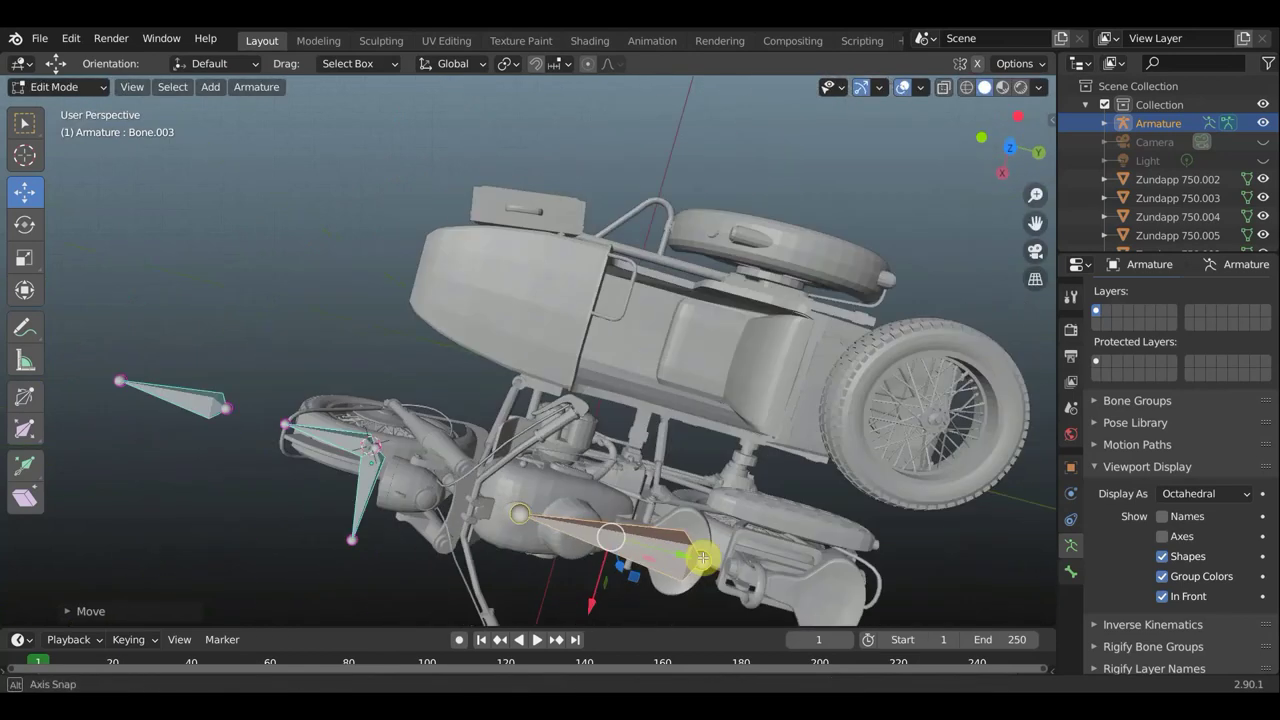
drag(588, 603, 595, 596)
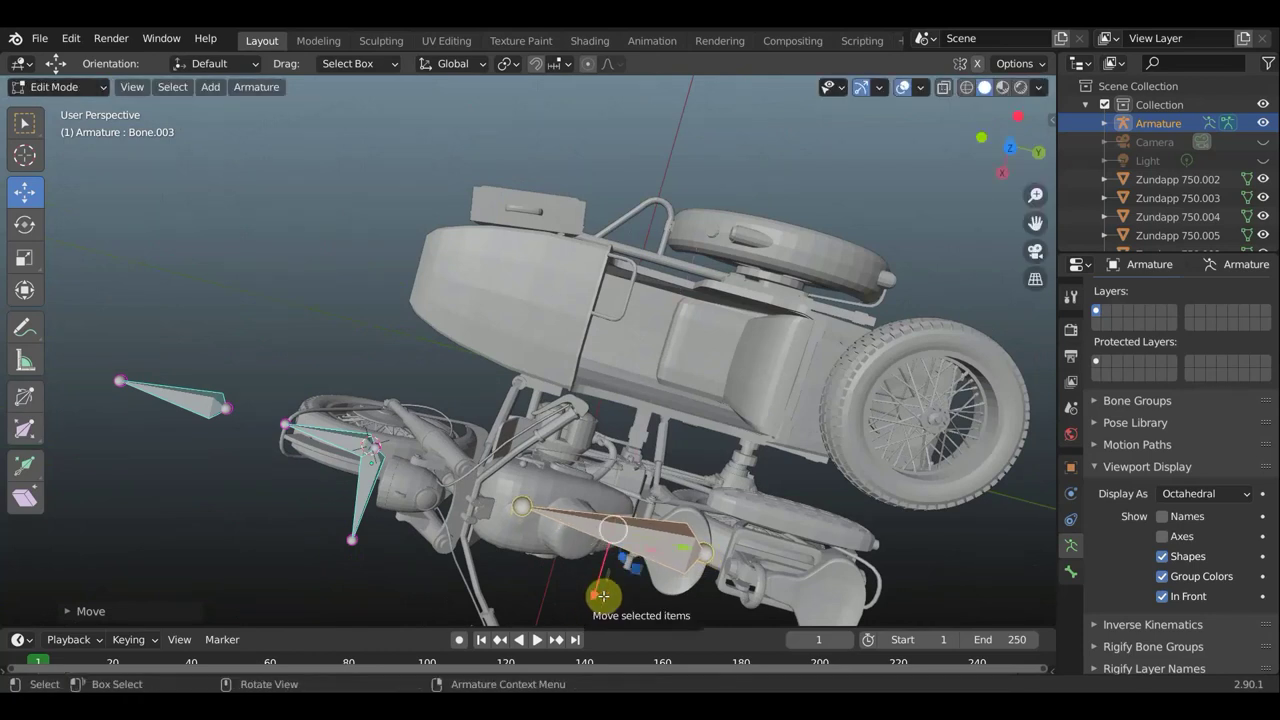
key(KP_3)
scroll(660, 423, up, 3)
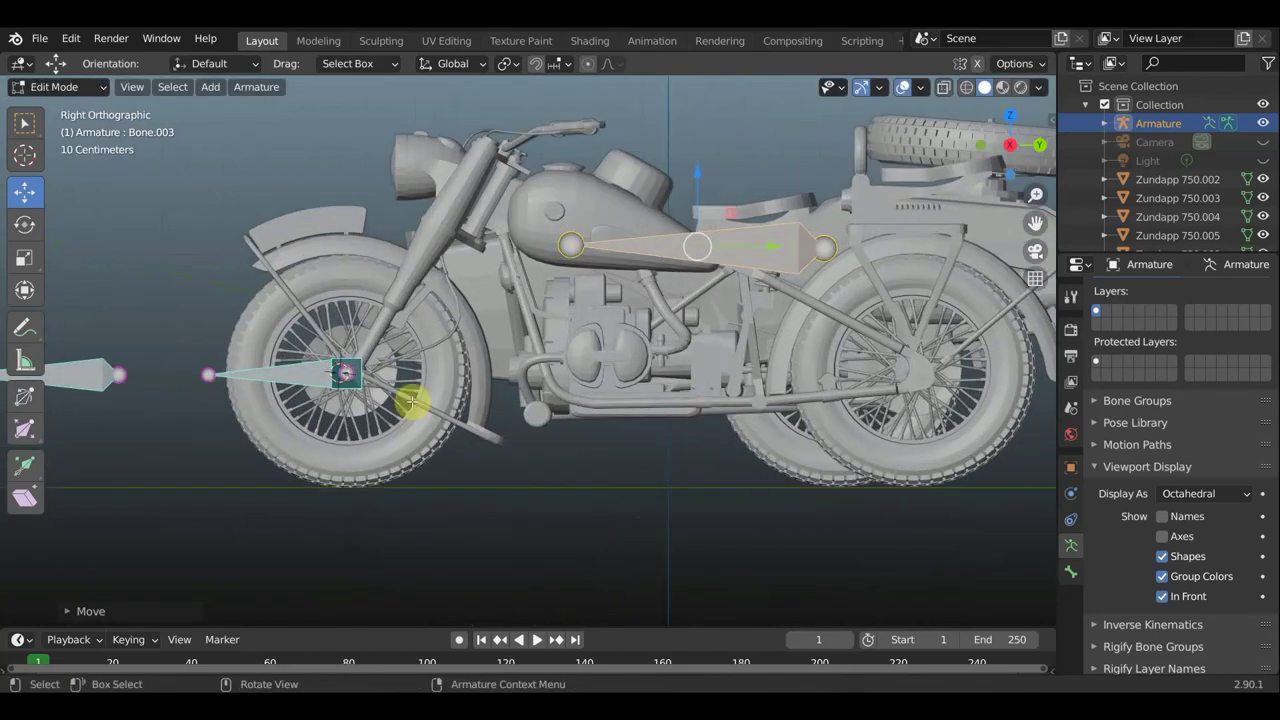
- Duplicate the front wheel bone as Bone.004 and move it about 2.279 m back to the rear hub
click(349, 373)
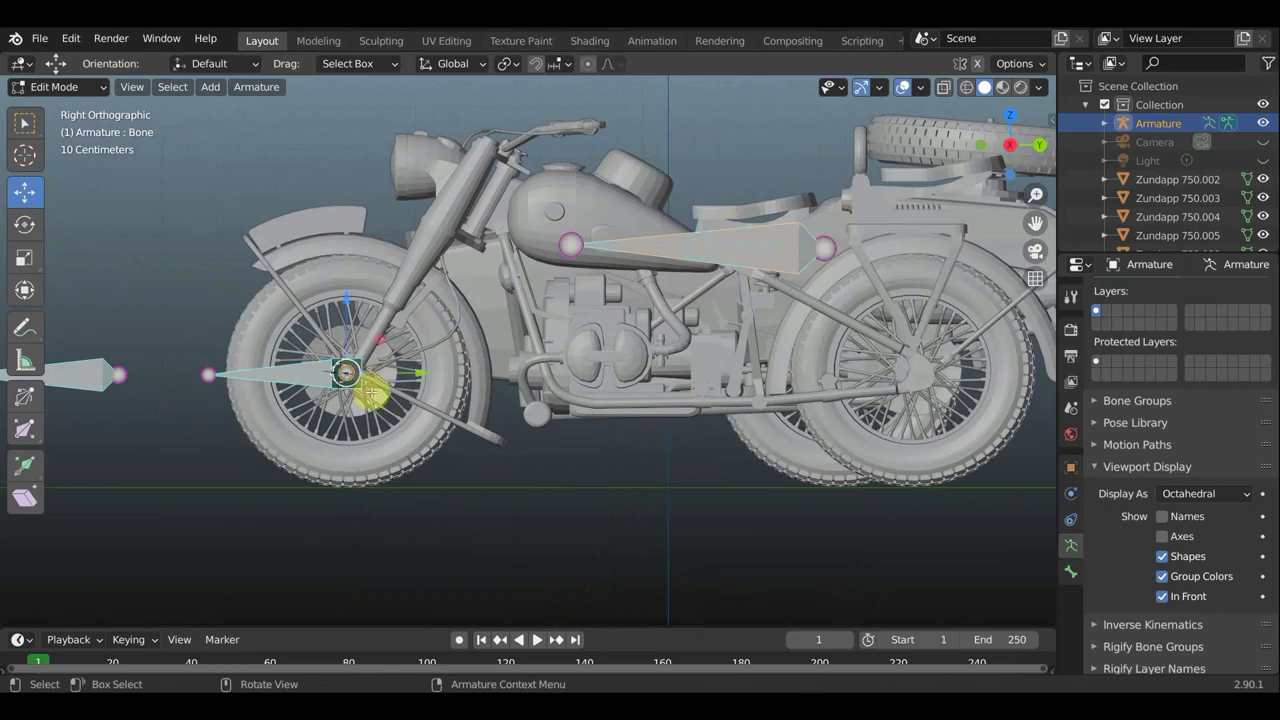
middle_drag(370, 393, 486, 400)
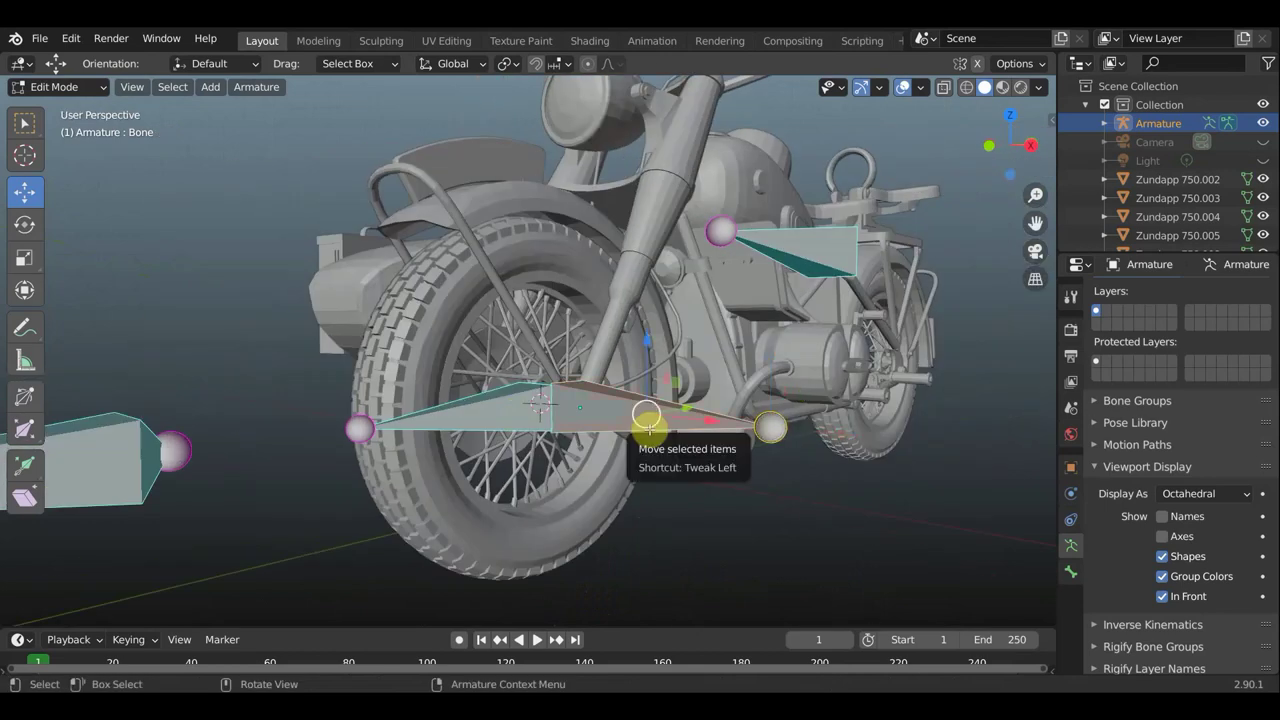
key(KP_3)
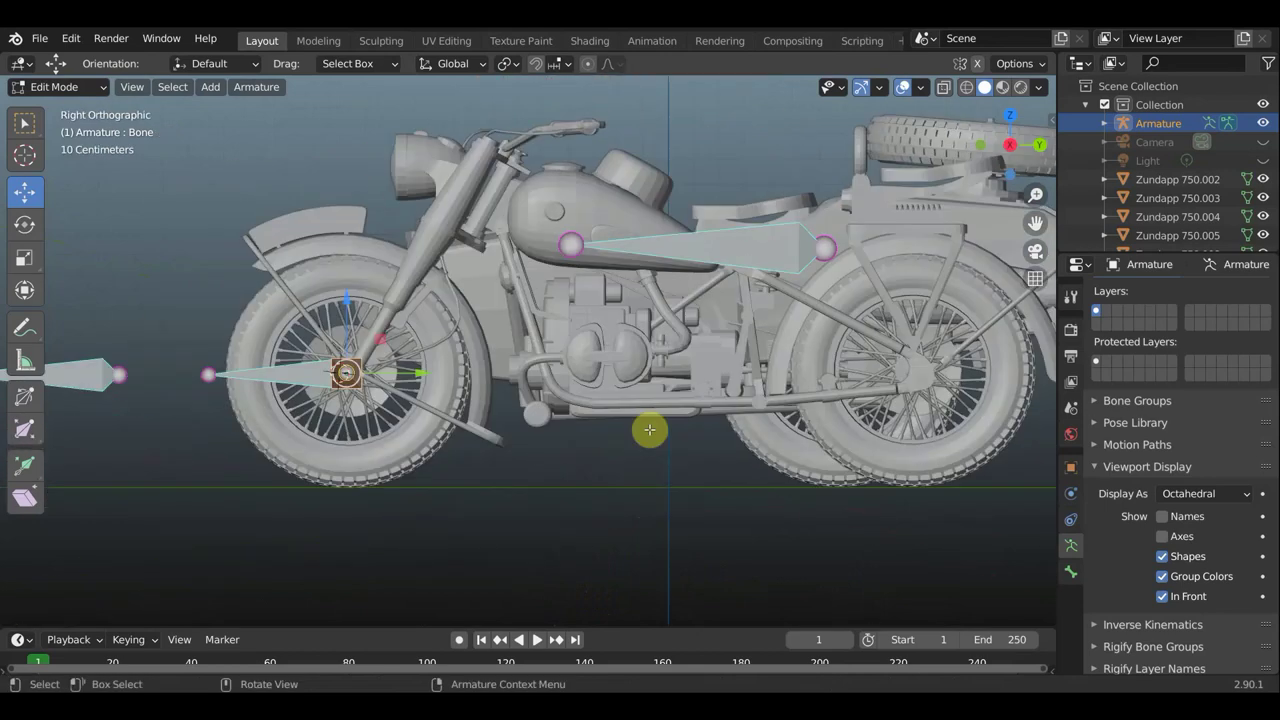
scroll(589, 506, down, 2)
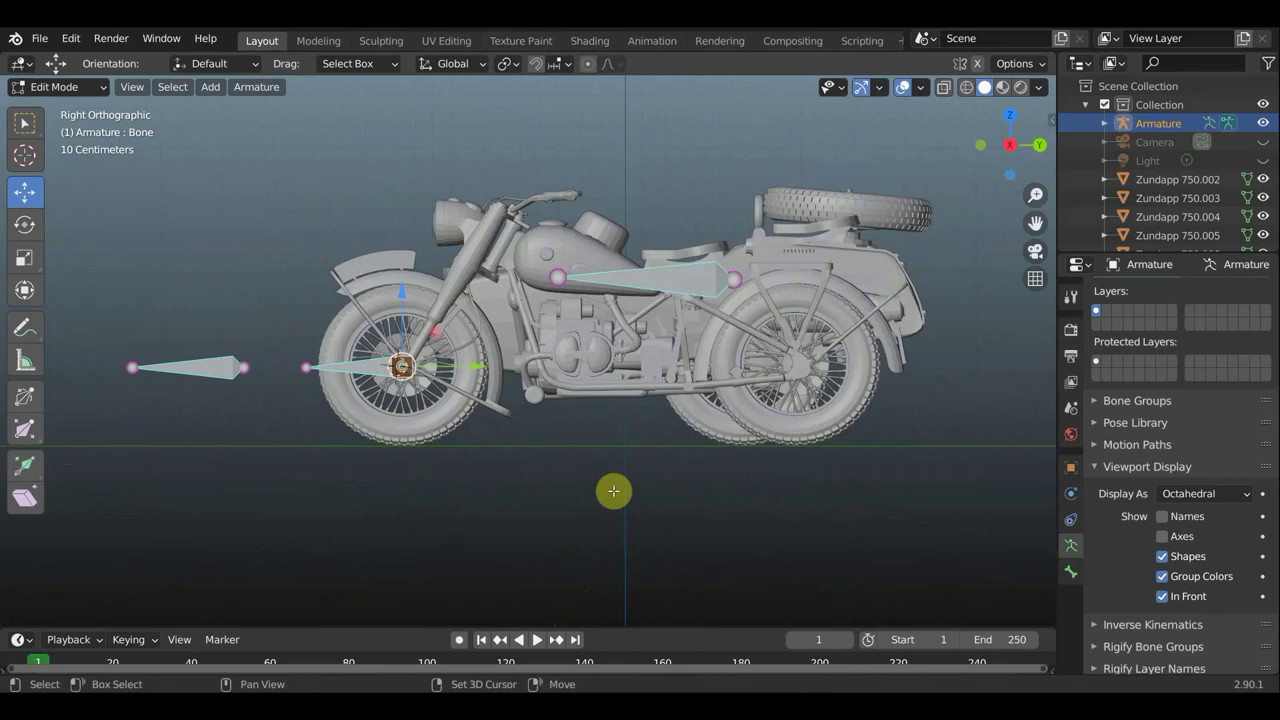
key(shift+d)
right_click(613, 491)
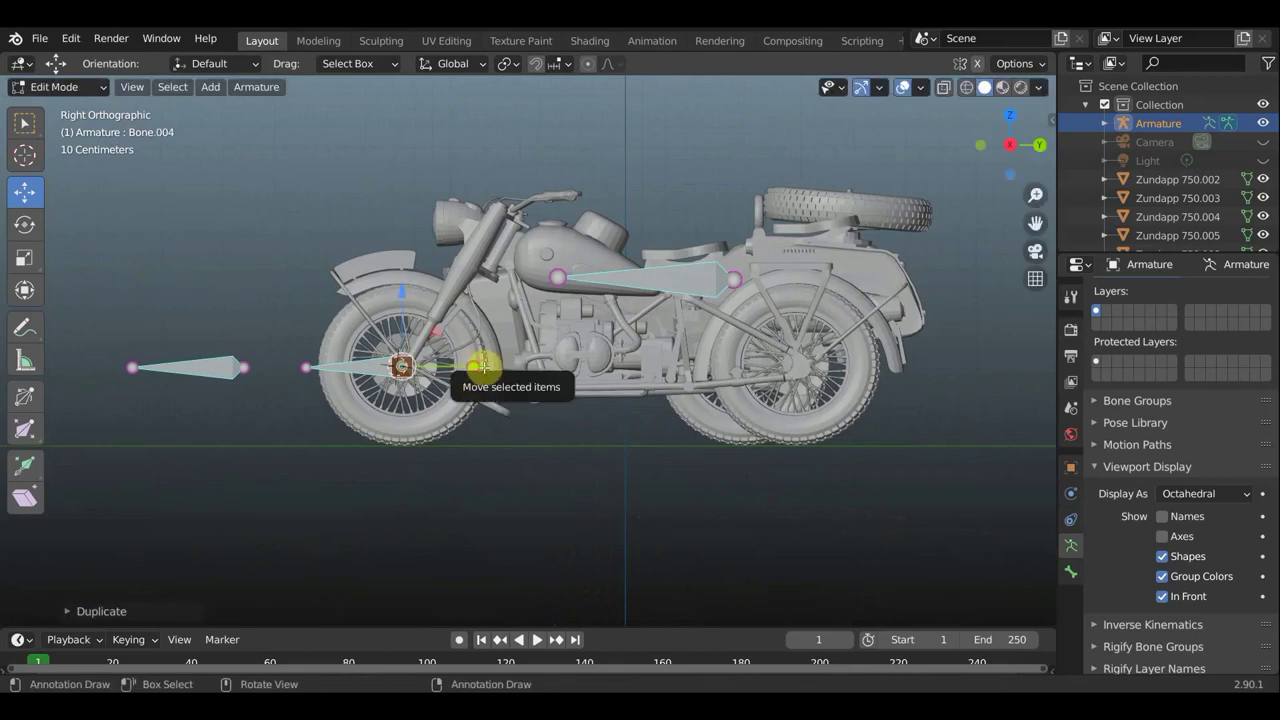
drag(483, 366, 884, 384)
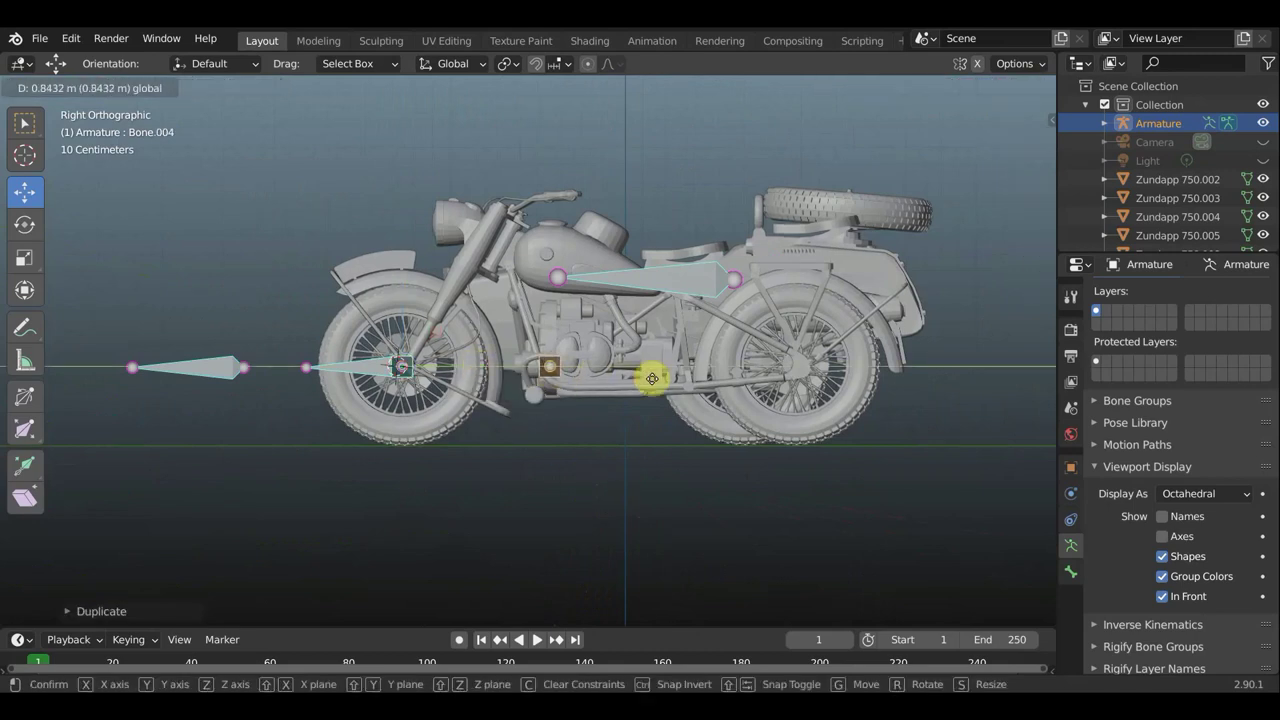
click(875, 387)
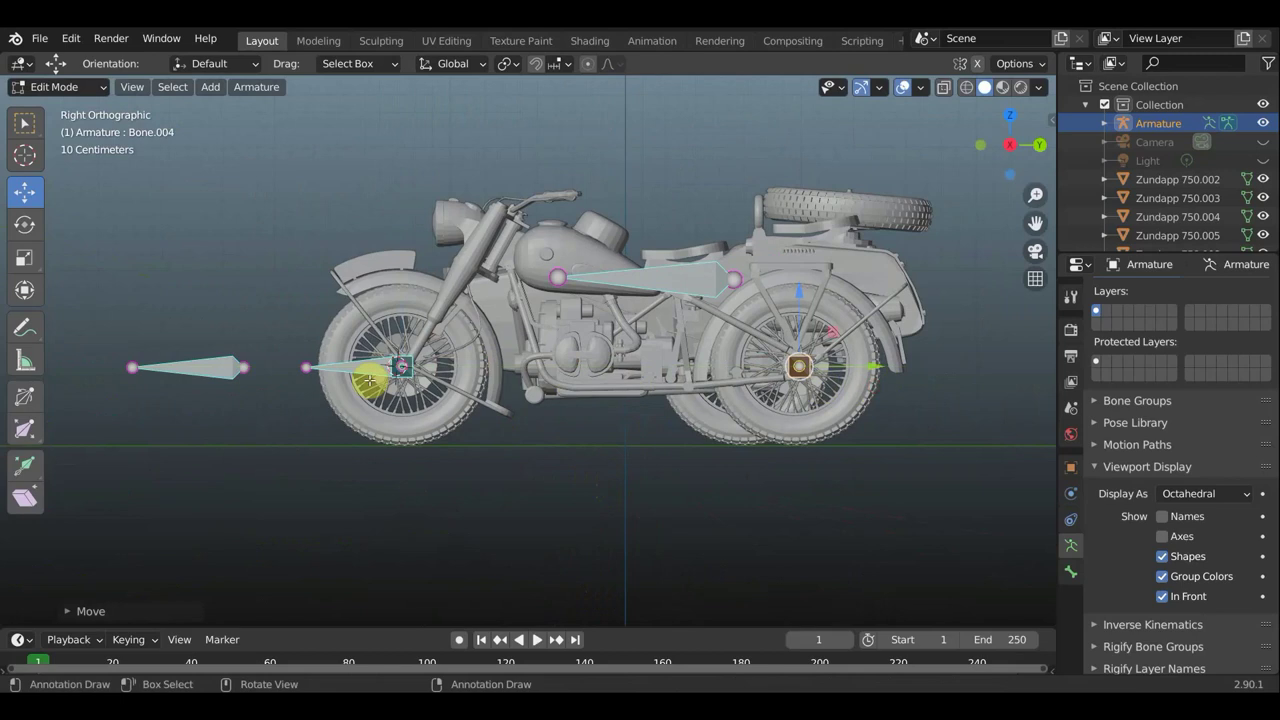
middle_drag(374, 365, 428, 372)
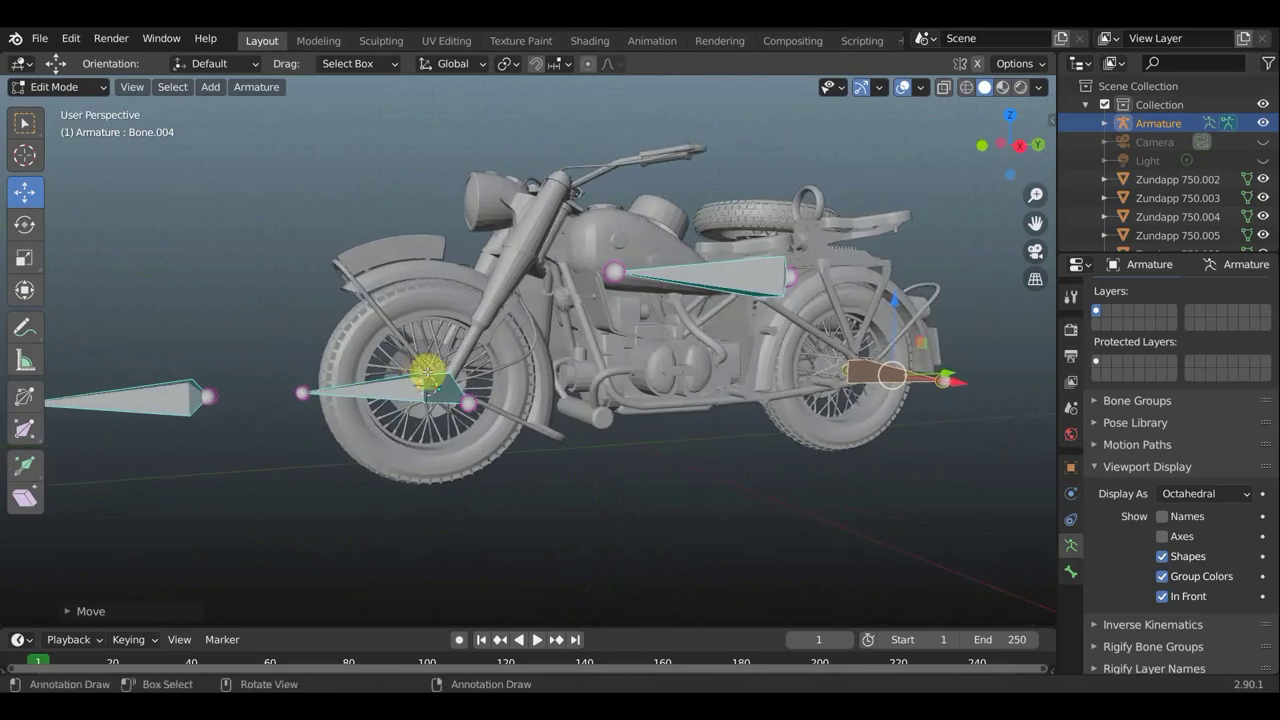
- In Pose Mode, select the bone over the fuel tank and apply Ctrl+P > Bone parenting
click(57, 87)
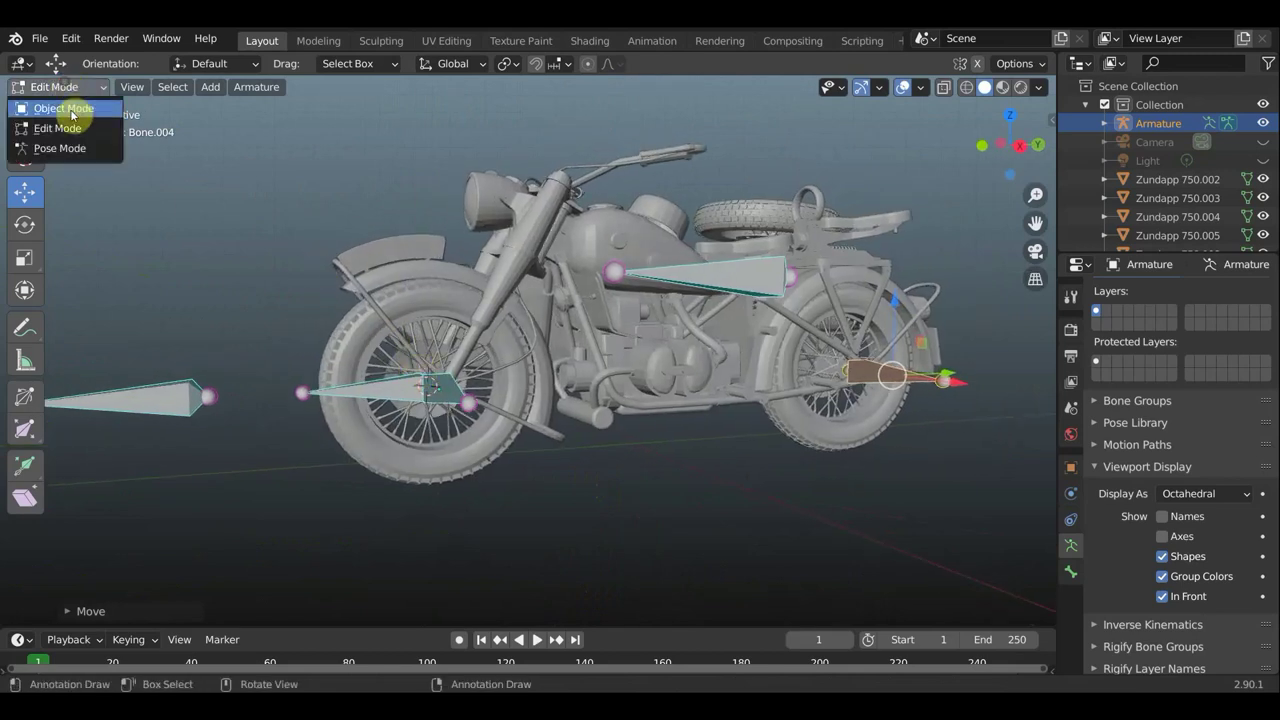
click(55, 148)
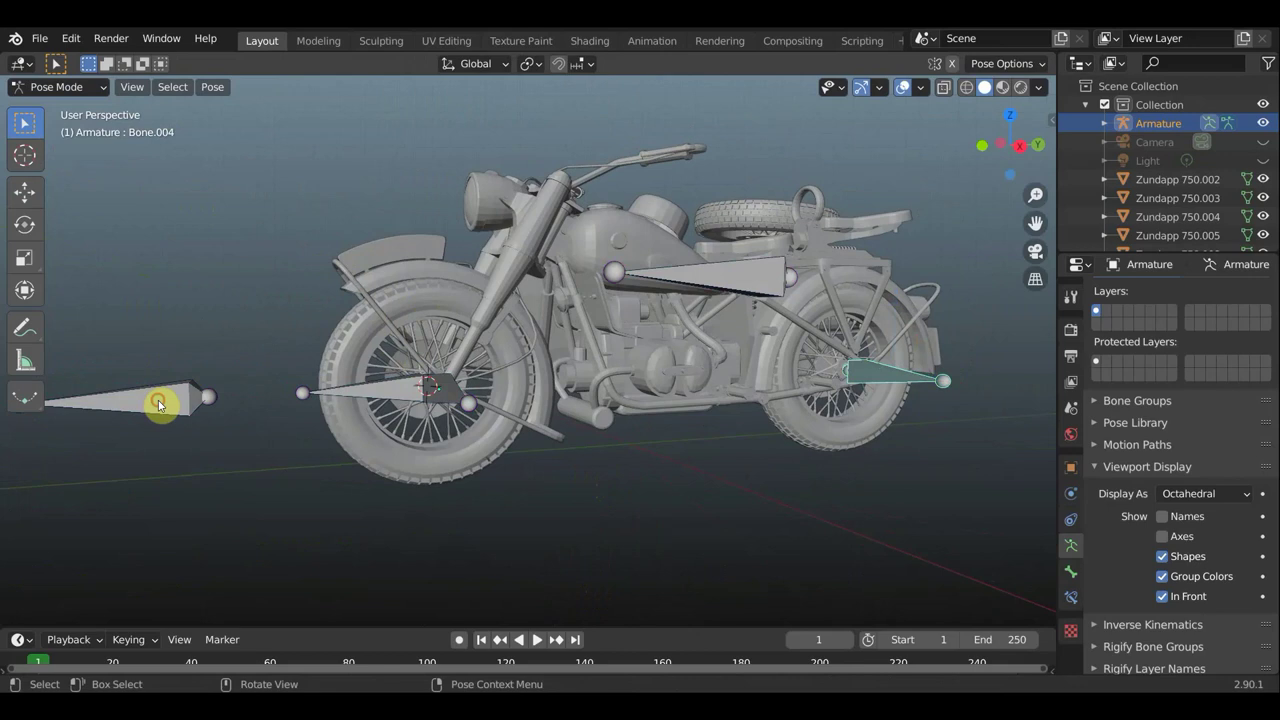
click(156, 399)
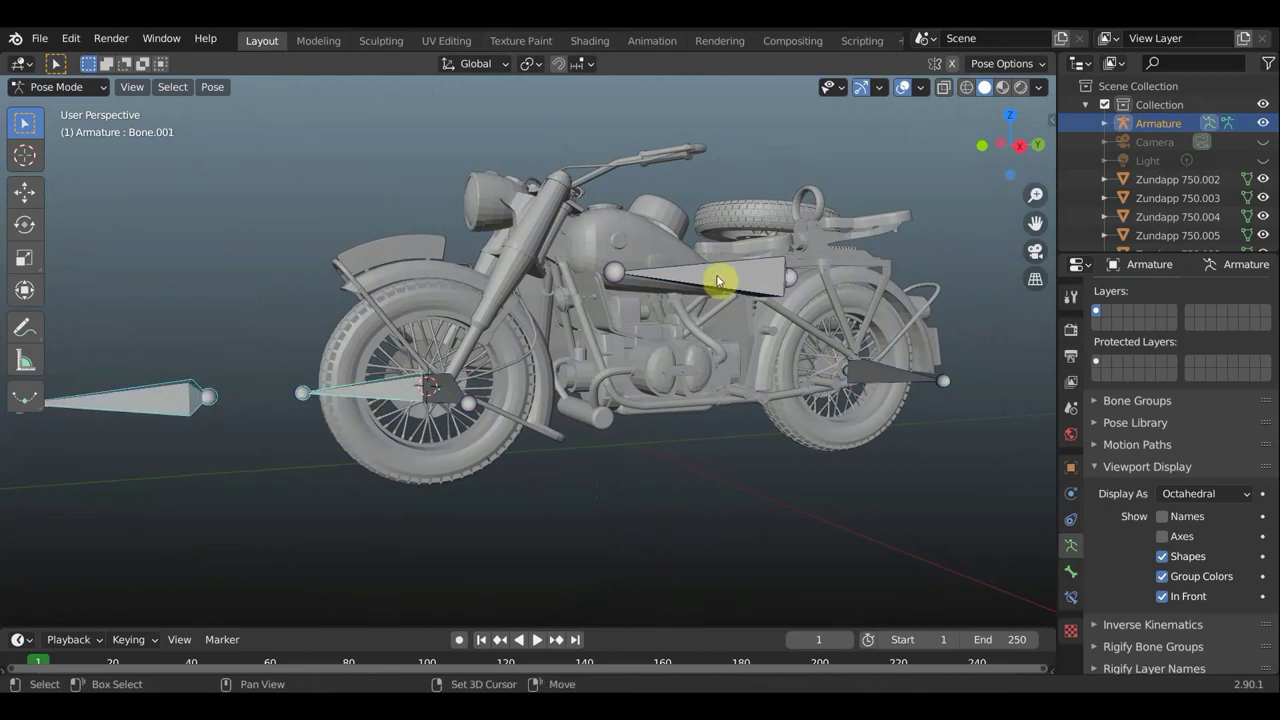
click(718, 280)
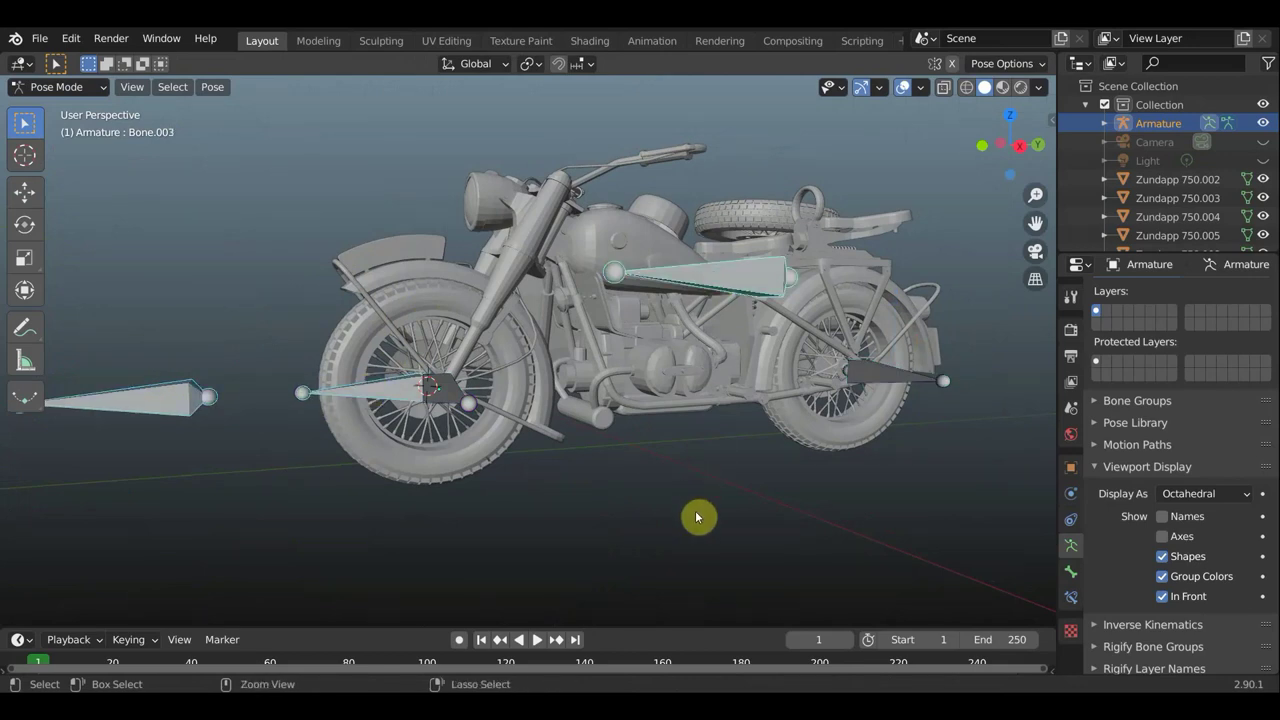
key(ctrl+p)
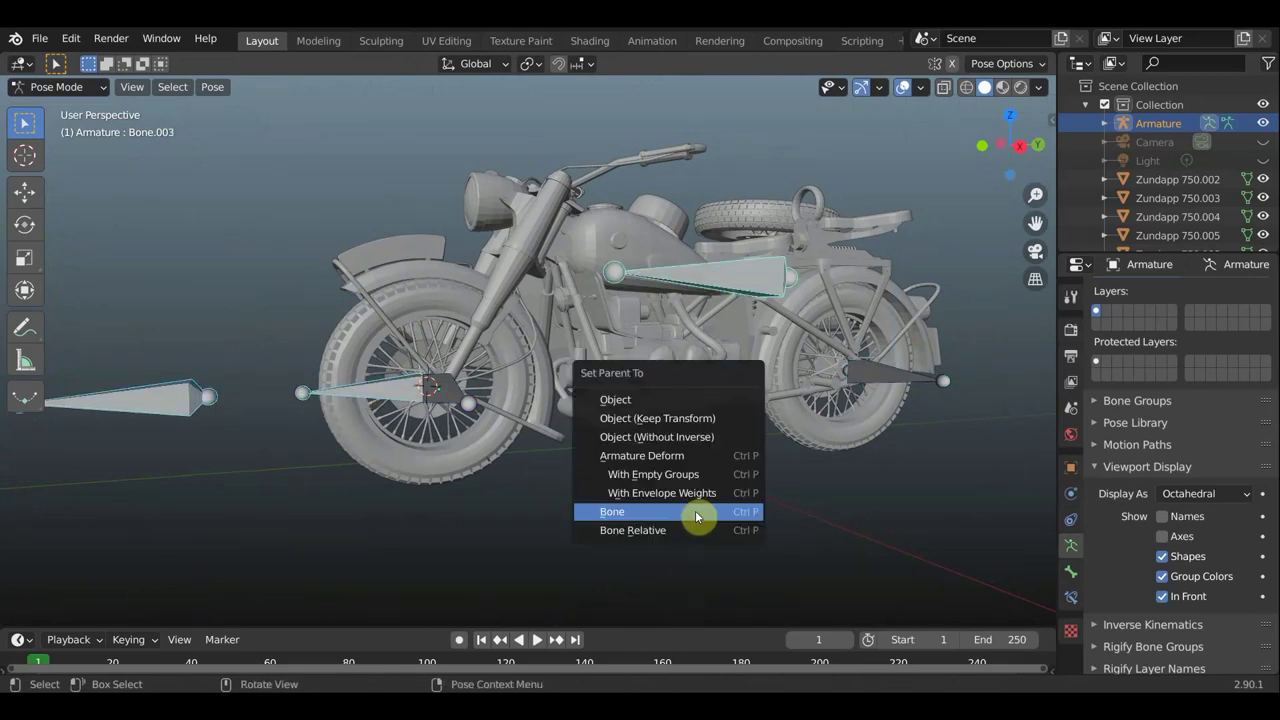
click(695, 512)
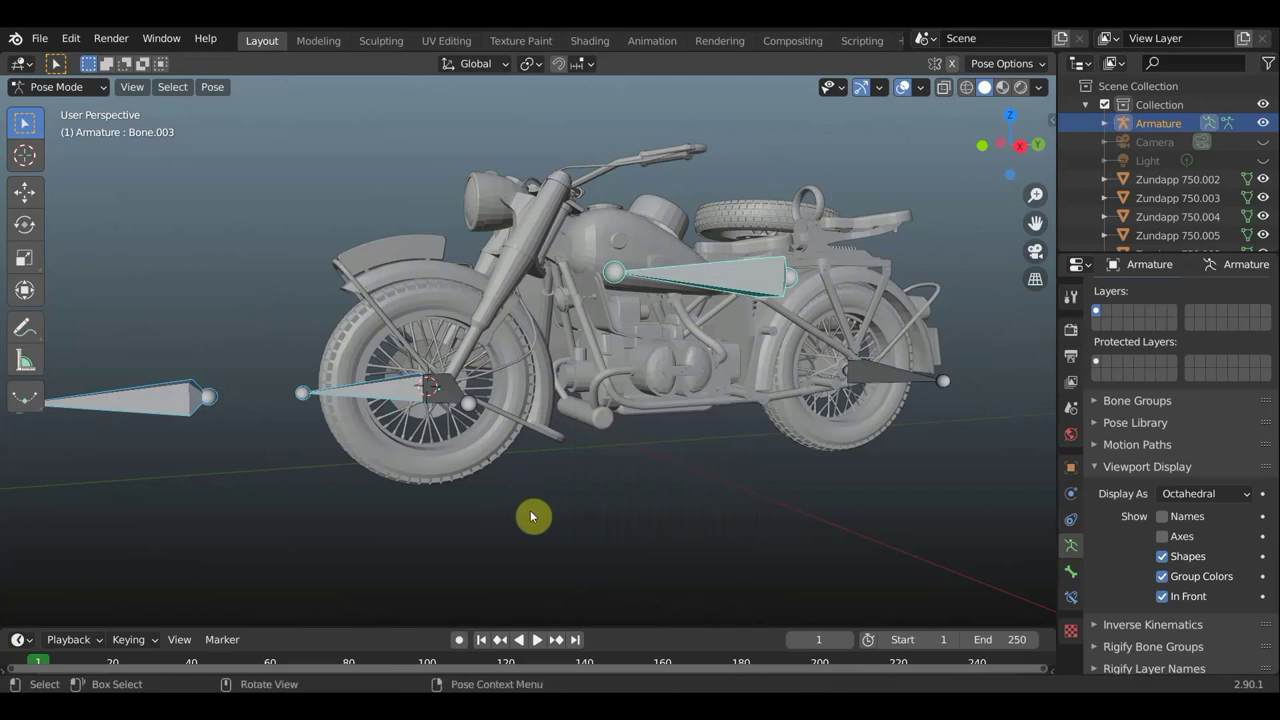
- Back in Edit Mode, parent the front wheel bone to the long front bone with Keep Offset
click(60, 87)
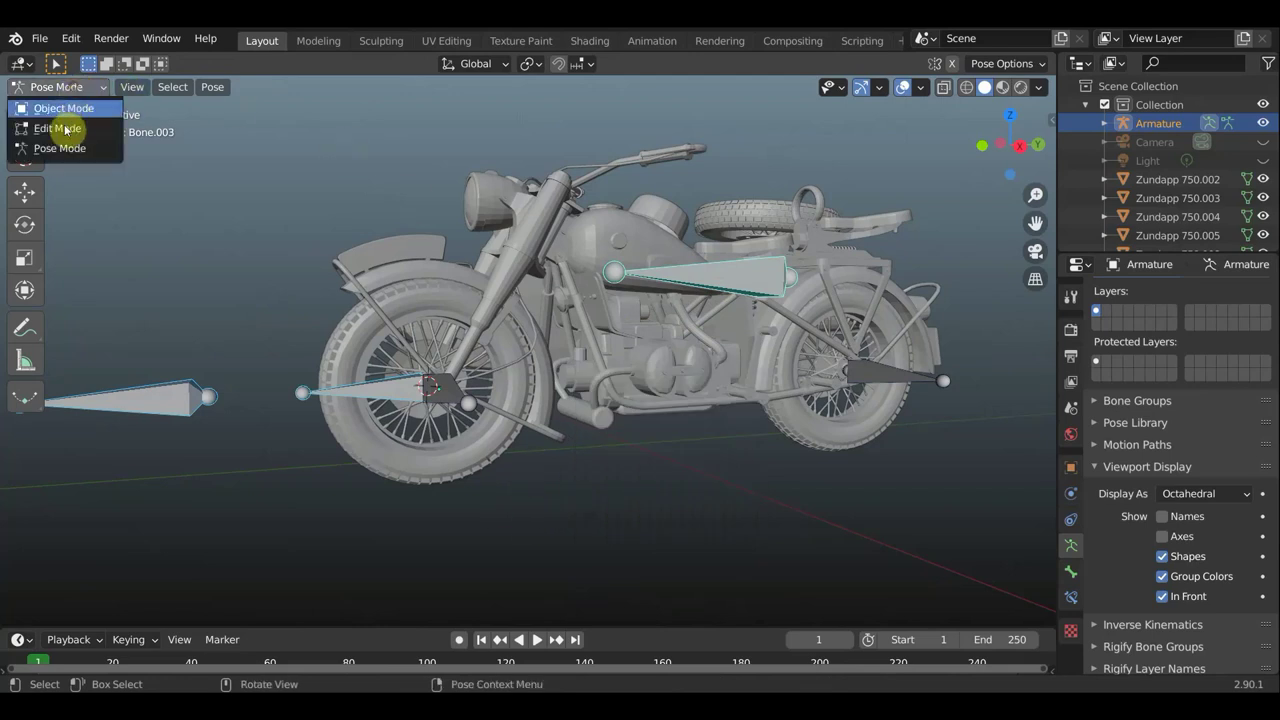
click(58, 120)
key(ctrl+p)
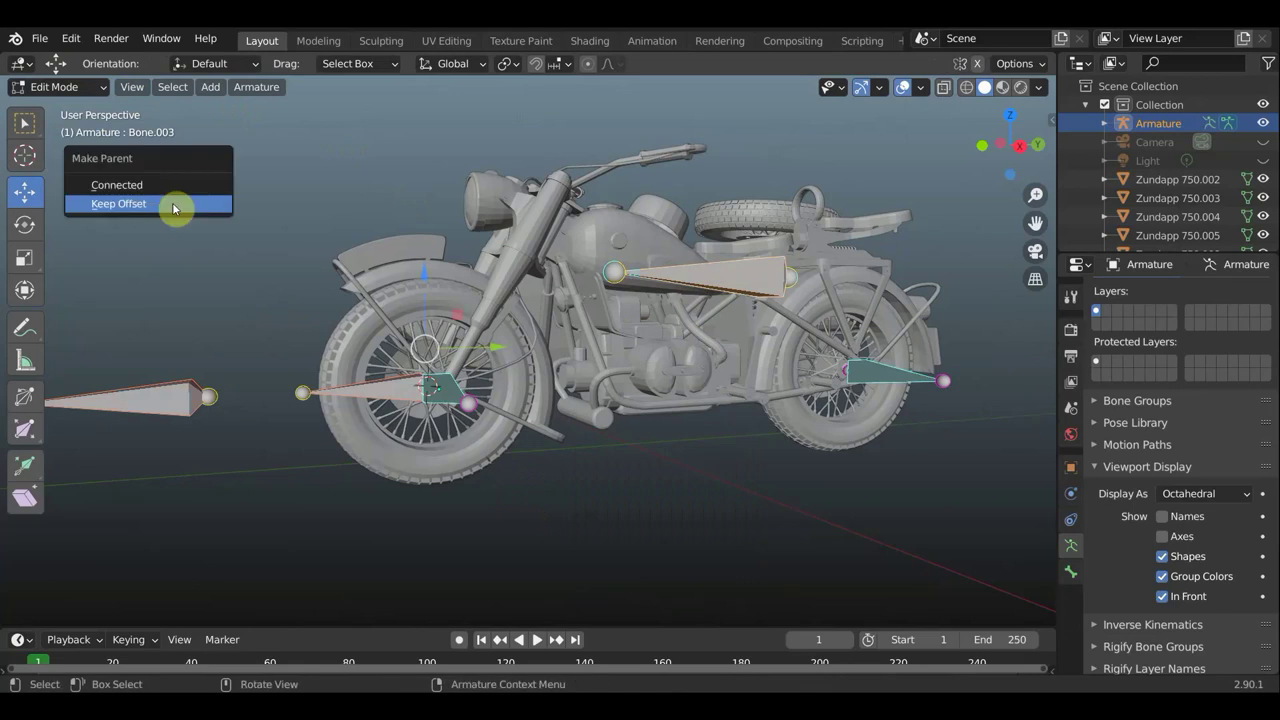
click(173, 203)
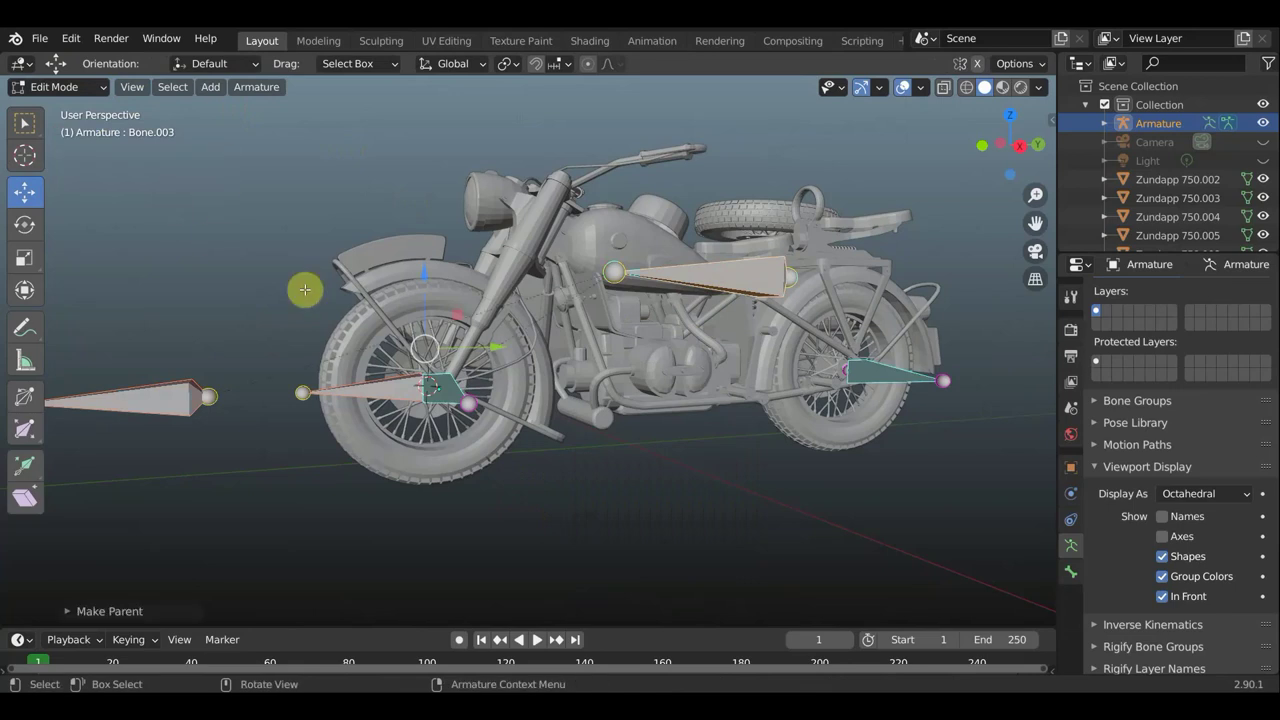
click(449, 400)
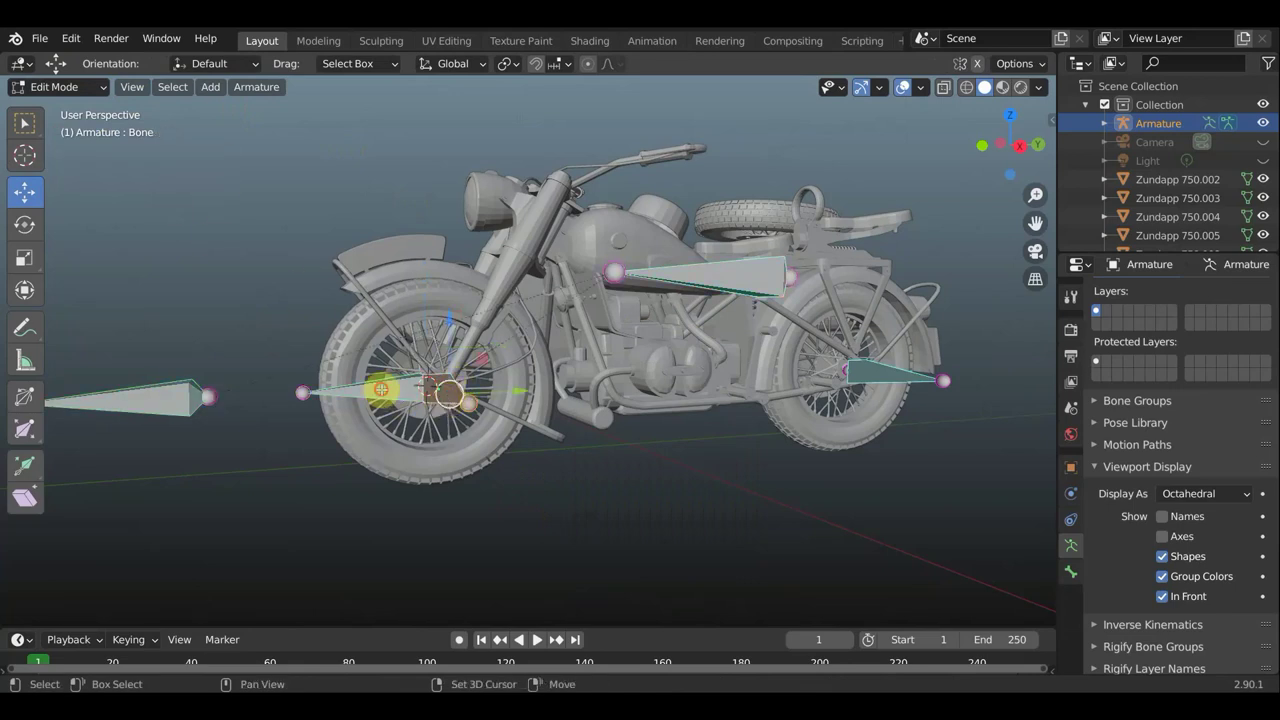
shift+click(381, 389)
key(ctrl+p)
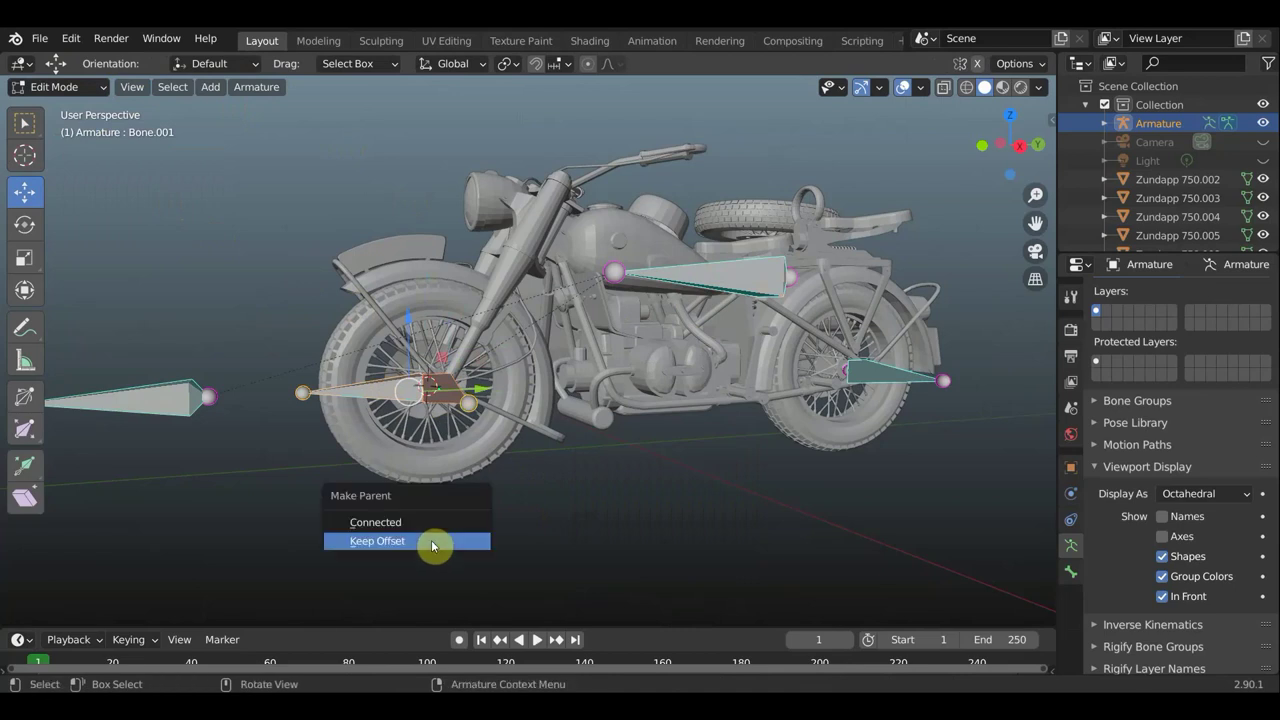
click(433, 545)
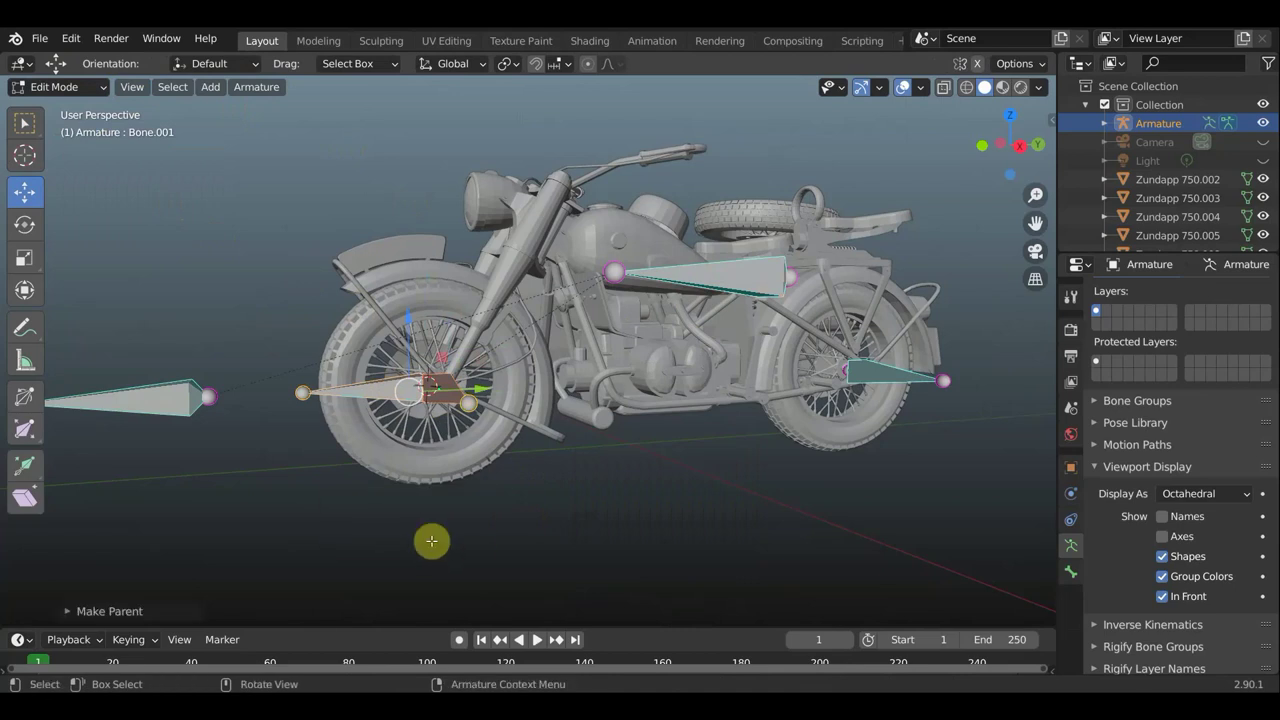
middle_drag(466, 537, 905, 366)
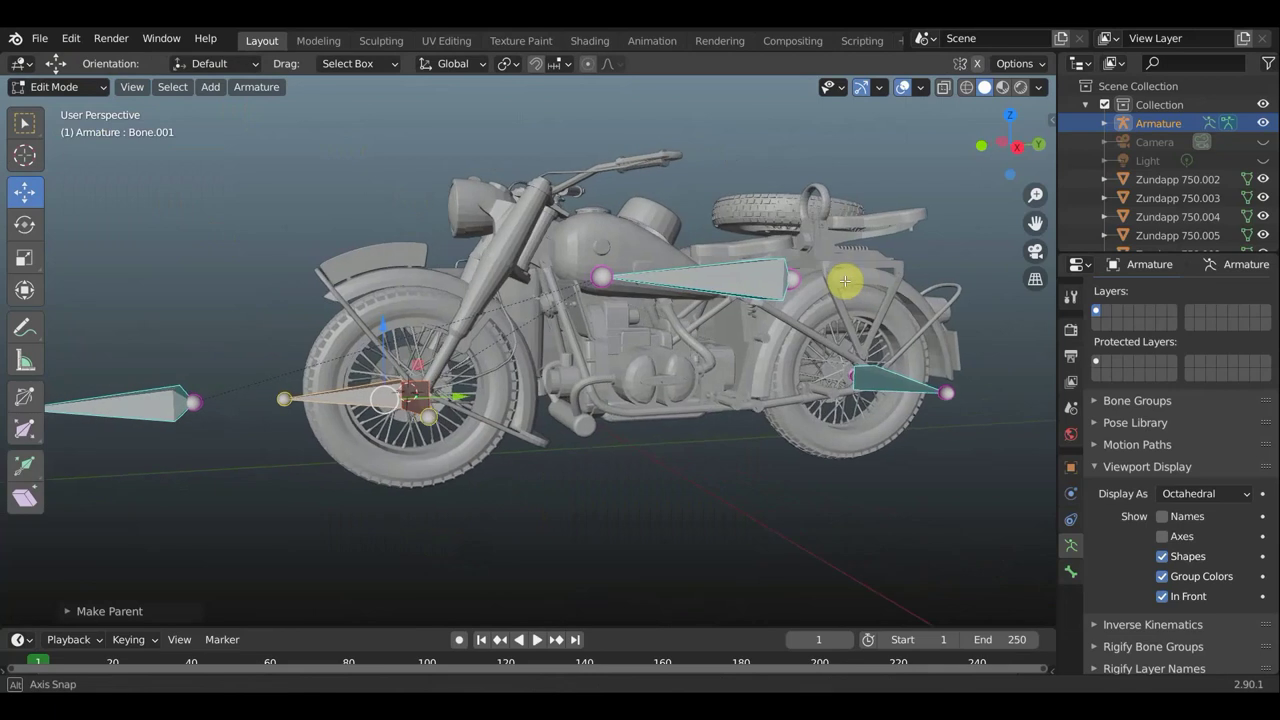
- Parent the rear wheel bone Bone.004 to Bone.003 over the tank with Keep Offset
click(886, 382)
shift+right_click(886, 382)
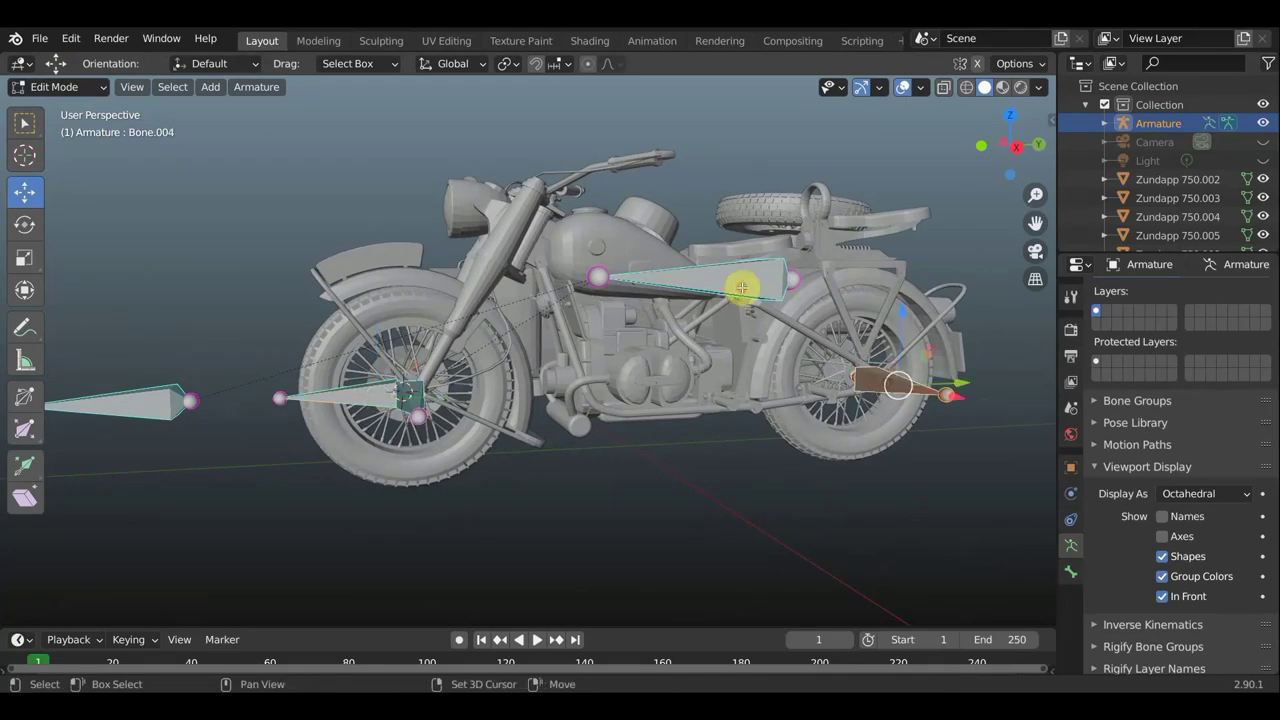
shift+click(742, 288)
key(ctrl+p)
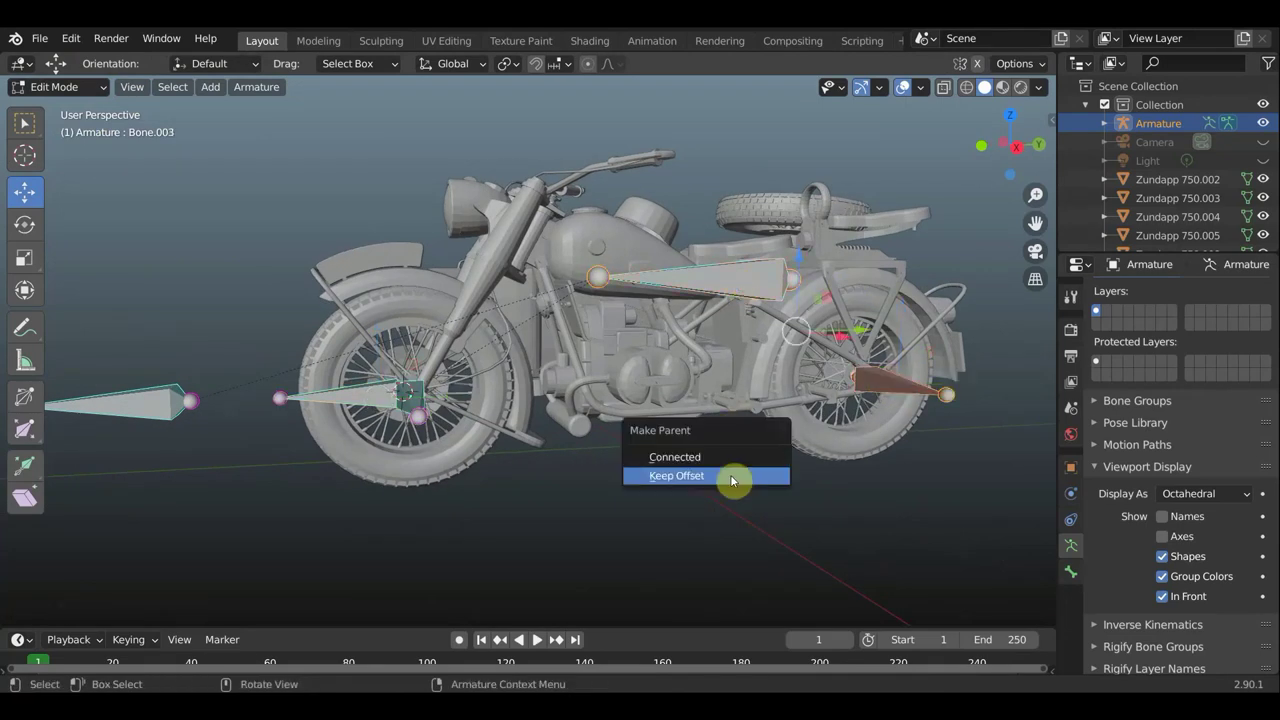
click(731, 476)
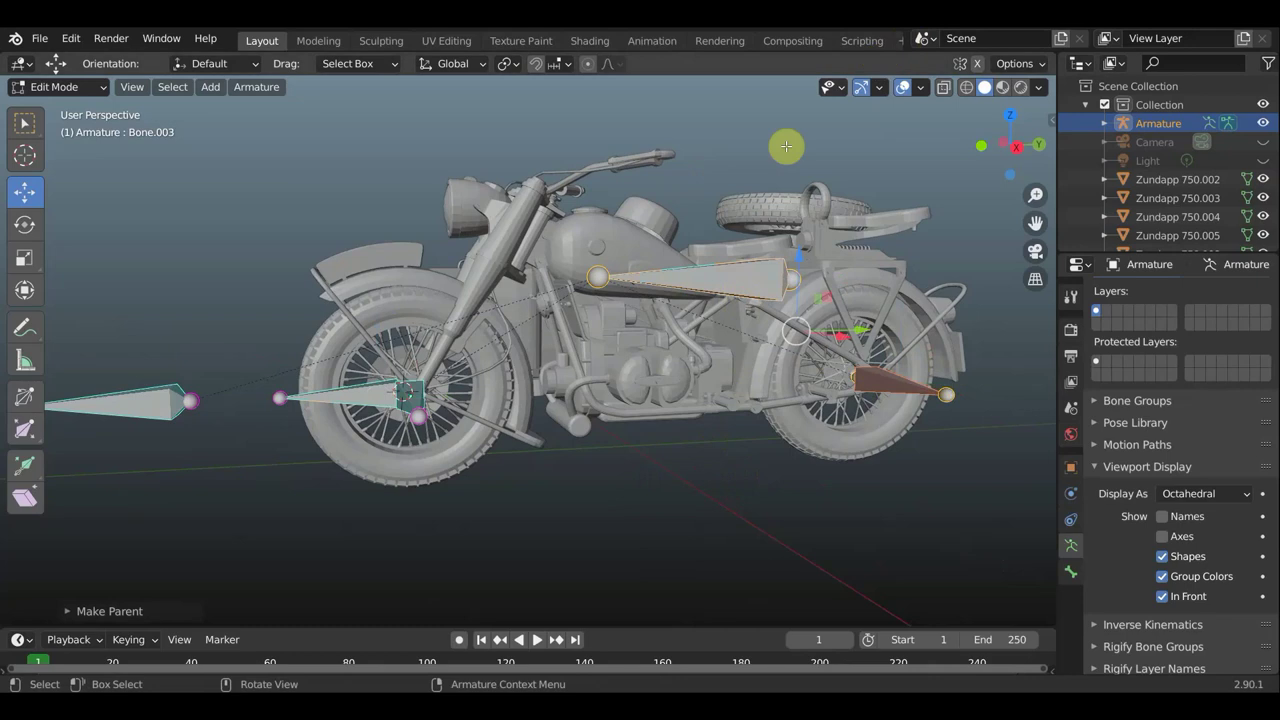
middle_drag(768, 194, 808, 206)
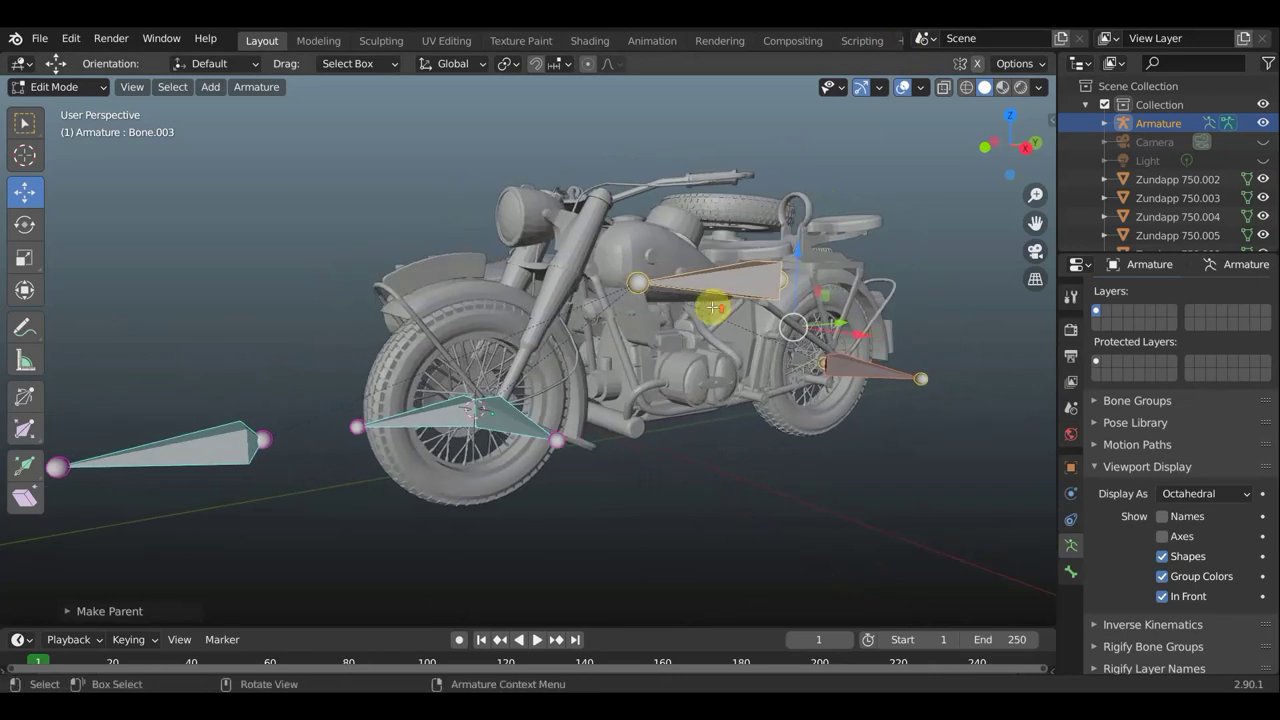
scroll(699, 352, up, 3)
mouse_move(699, 352)
middle_down()
mouse_move(726, 363)
mouse_move(679, 497)
mouse_move(587, 470)
middle_up()
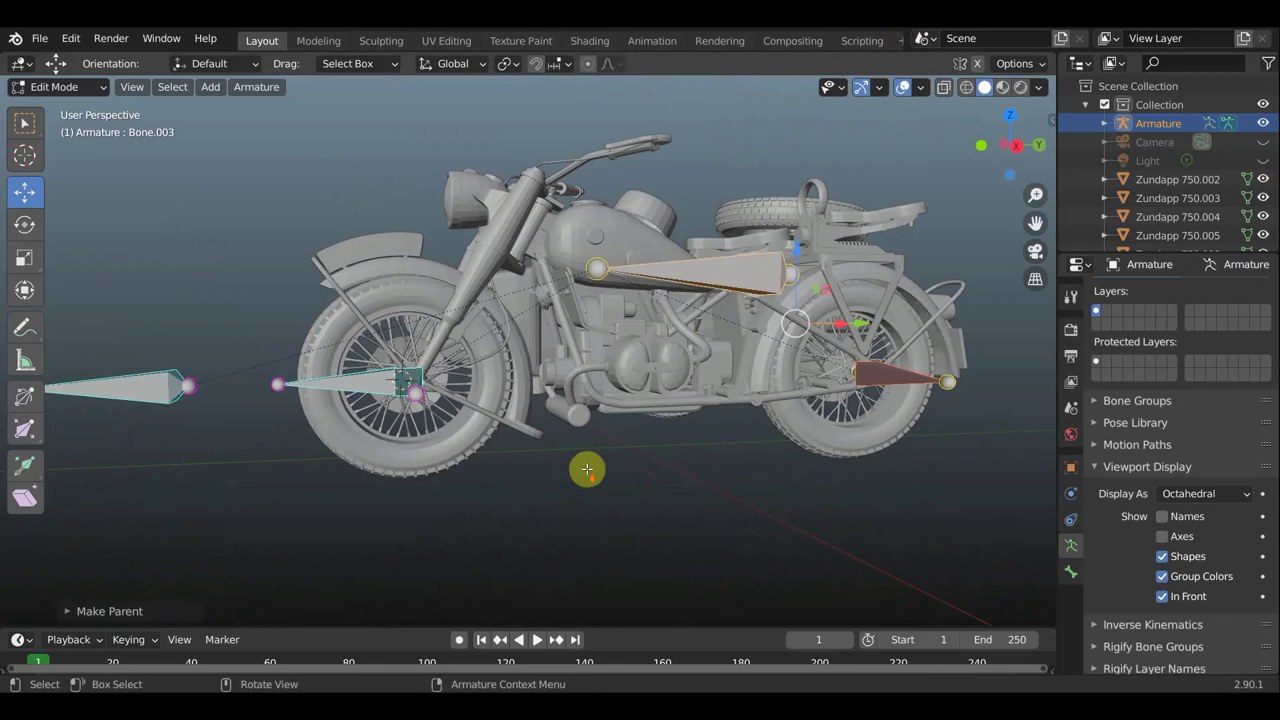
click(80, 91)
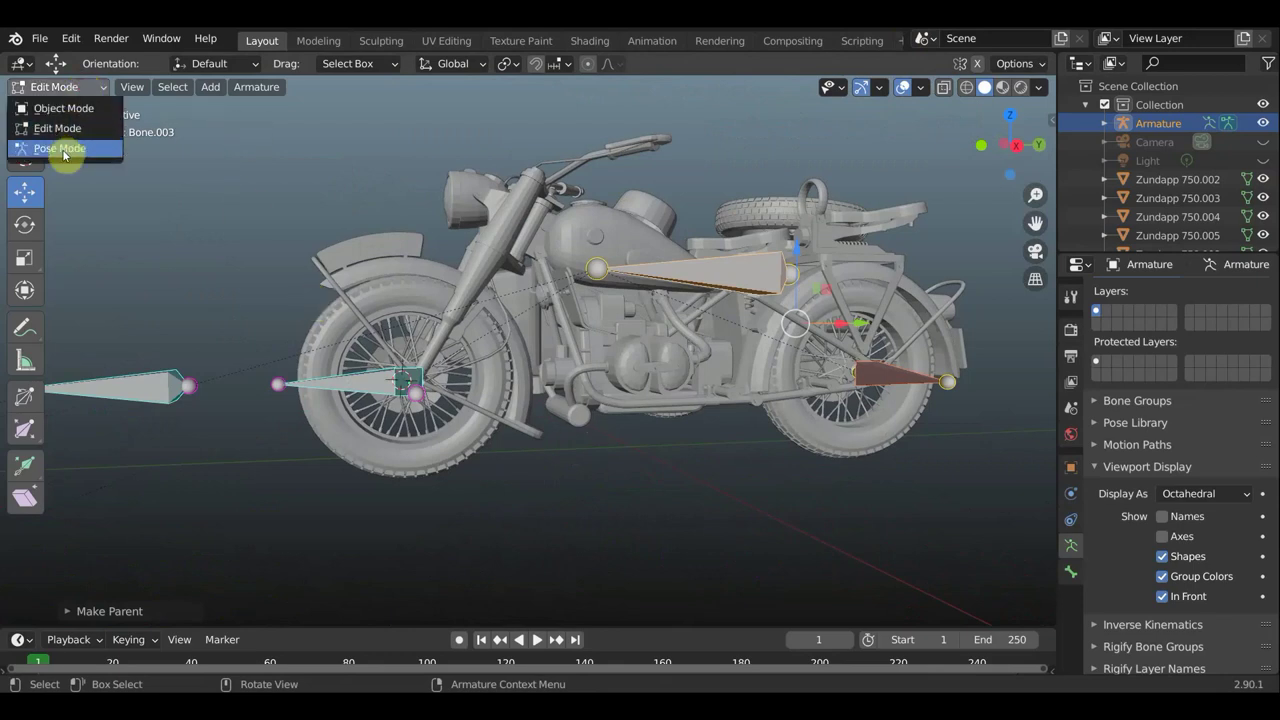
- Parent the front wheel mesh to the small front-wheel hub bone using Ctrl+P > Bone
click(80, 108)
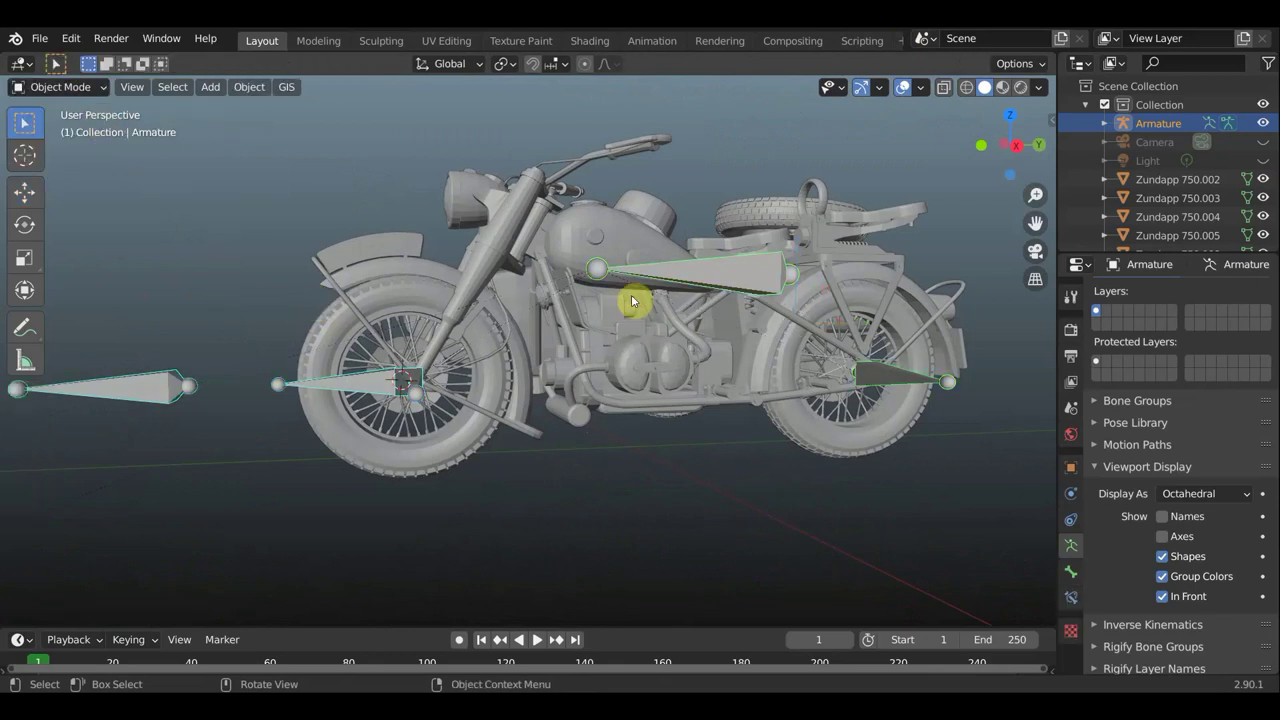
click(684, 276)
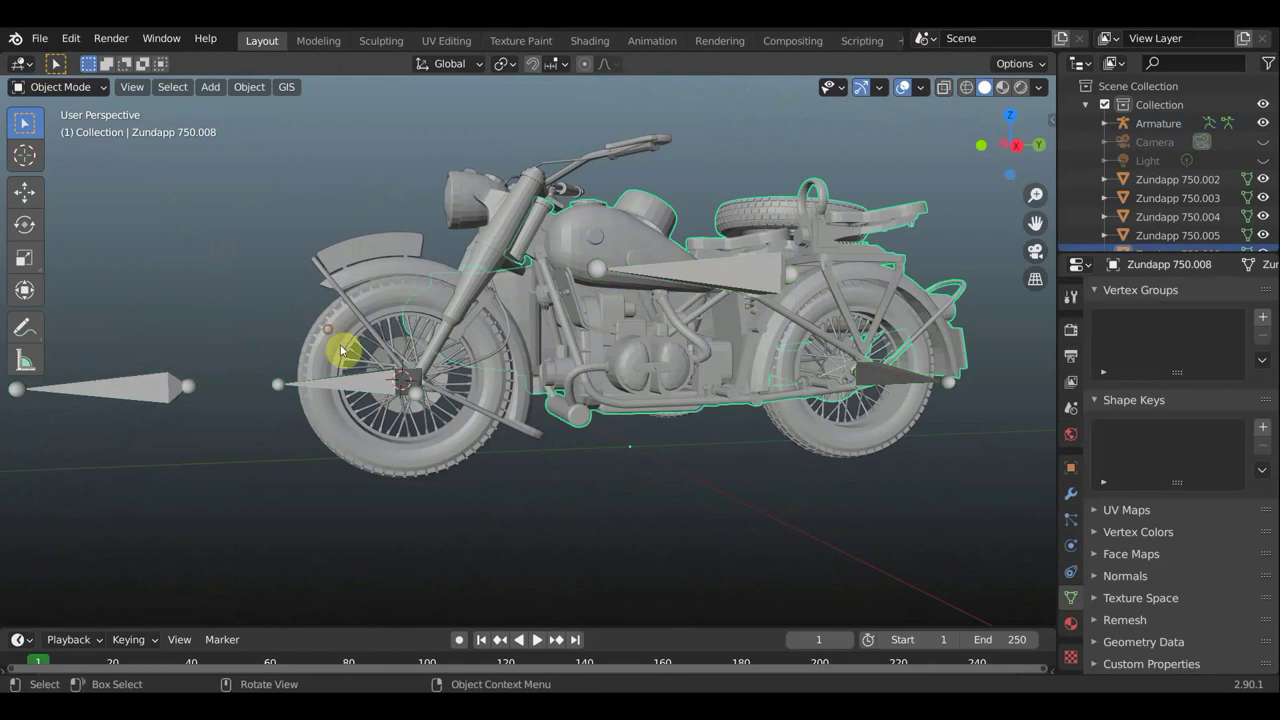
click(357, 385)
click(357, 385)
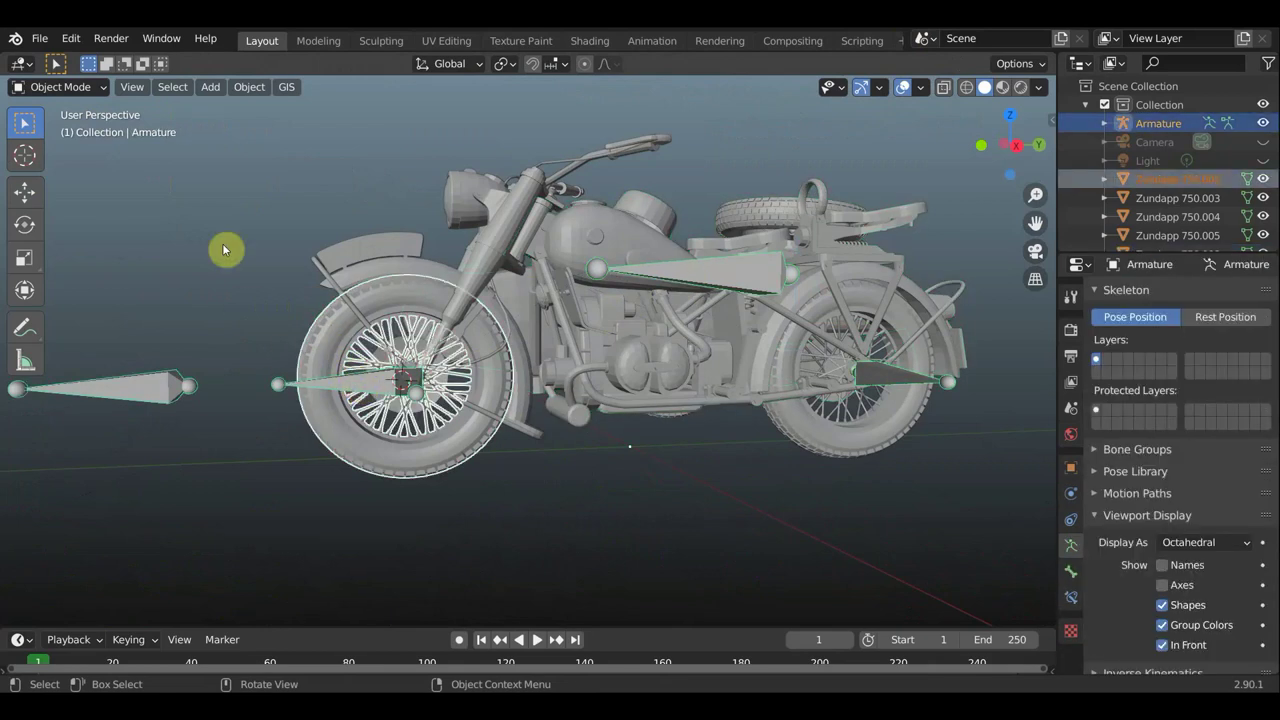
click(60, 87)
click(74, 156)
middle_drag(257, 289, 386, 360)
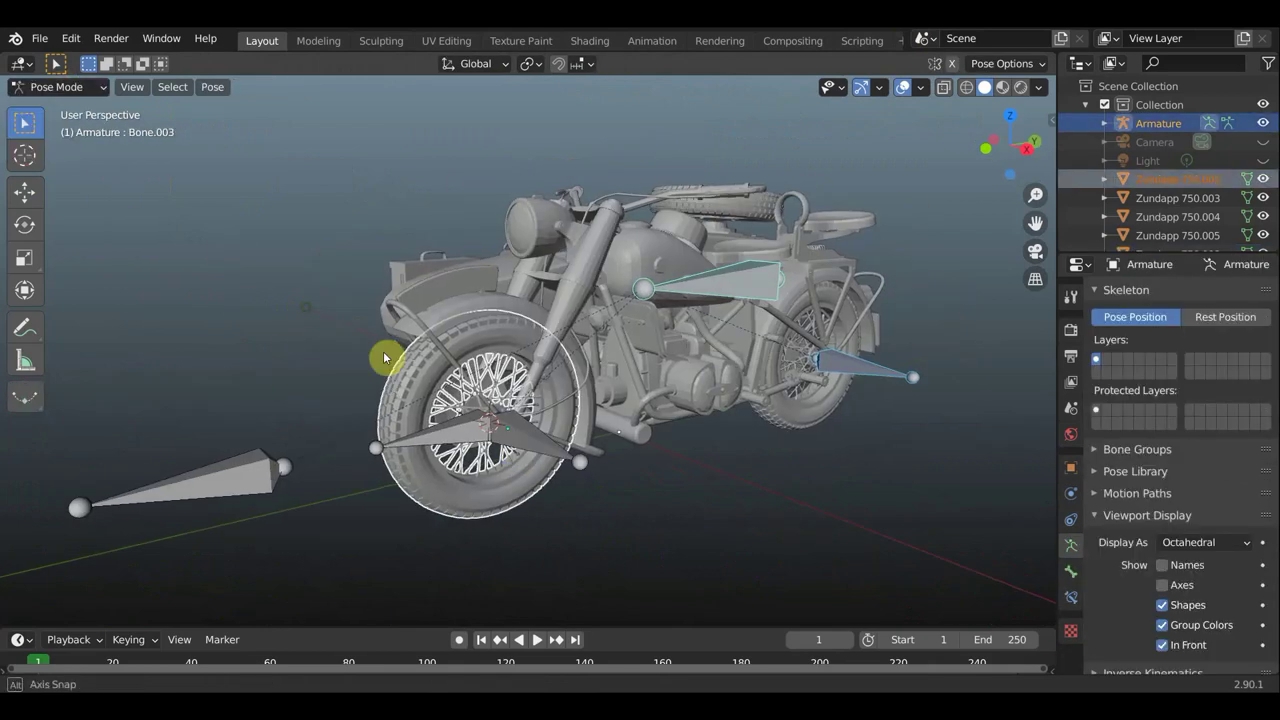
click(570, 460)
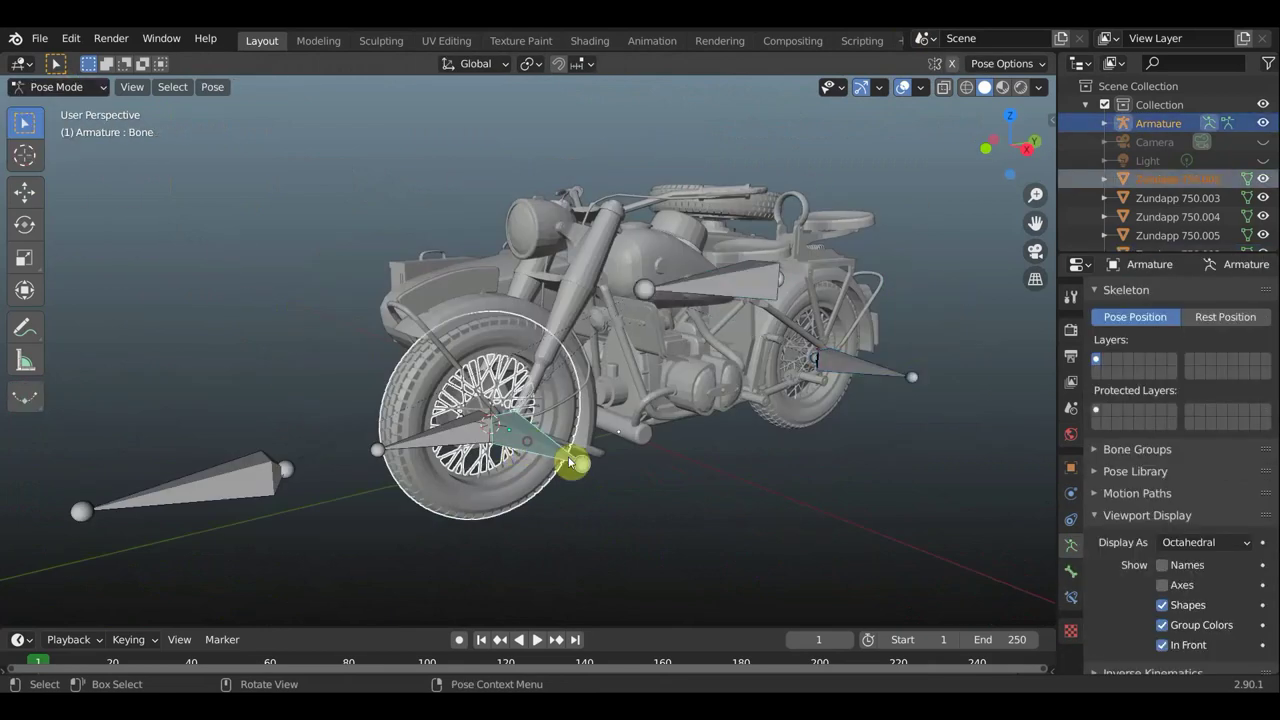
key(ctrl+p)
click(656, 511)
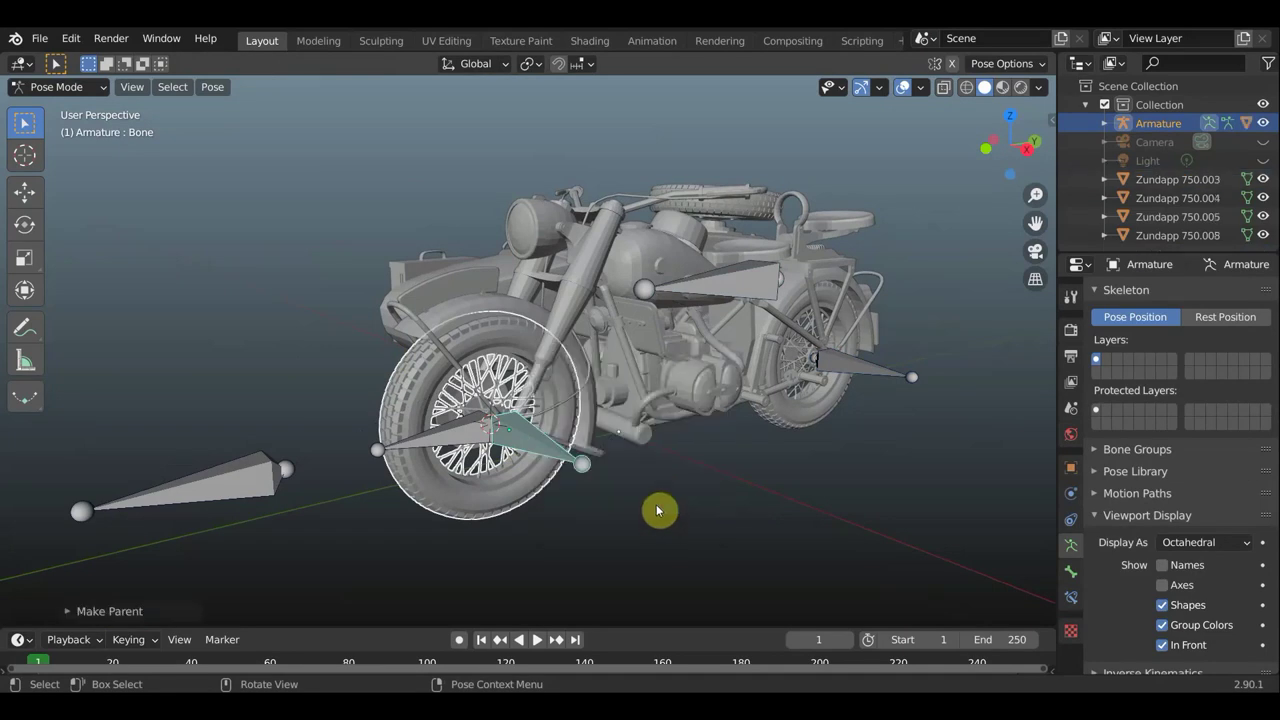
- Clear the selection, reselect the armature and put it back into Pose Mode
click(56, 86)
click(64, 108)
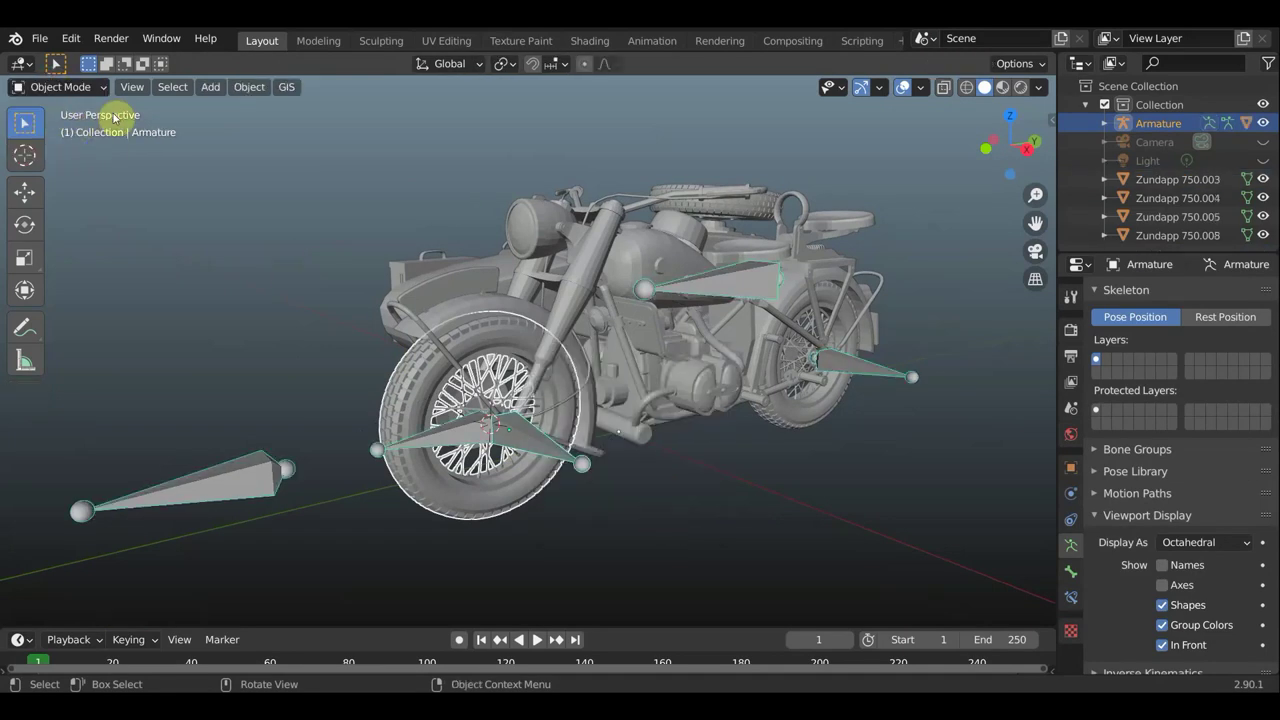
click(231, 474)
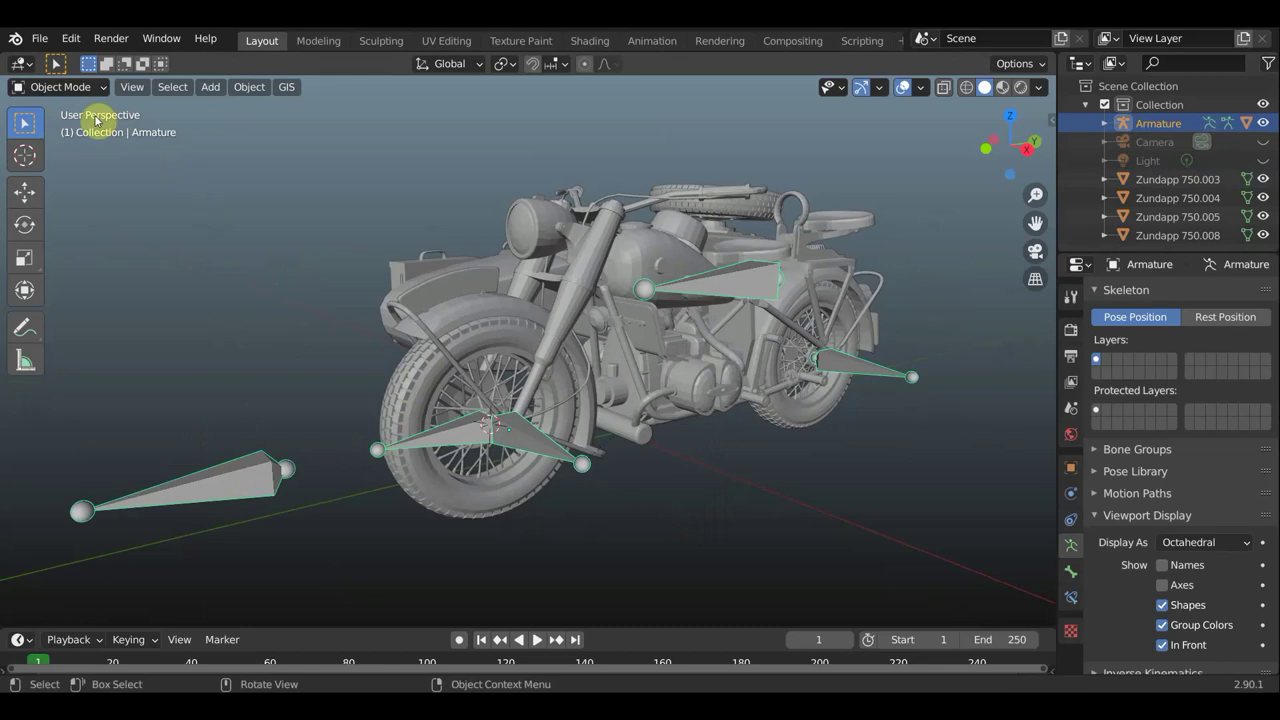
key(alt+a)
click(64, 88)
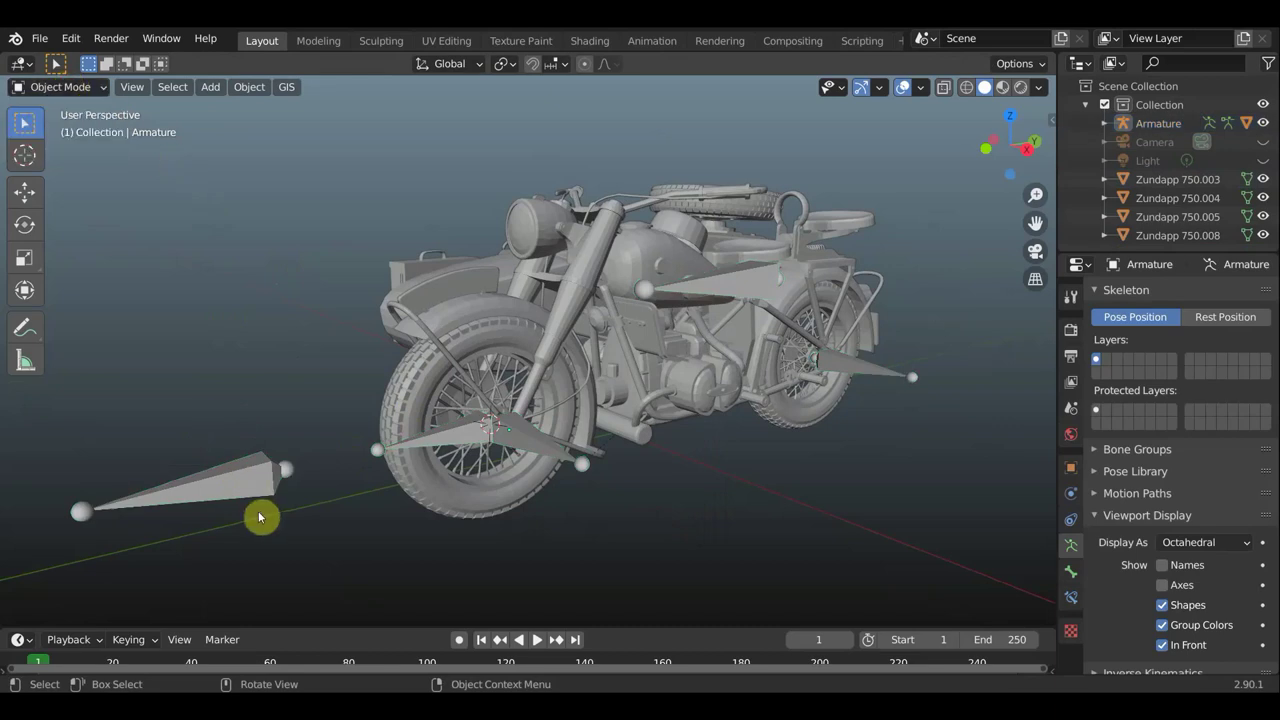
click(248, 474)
click(60, 87)
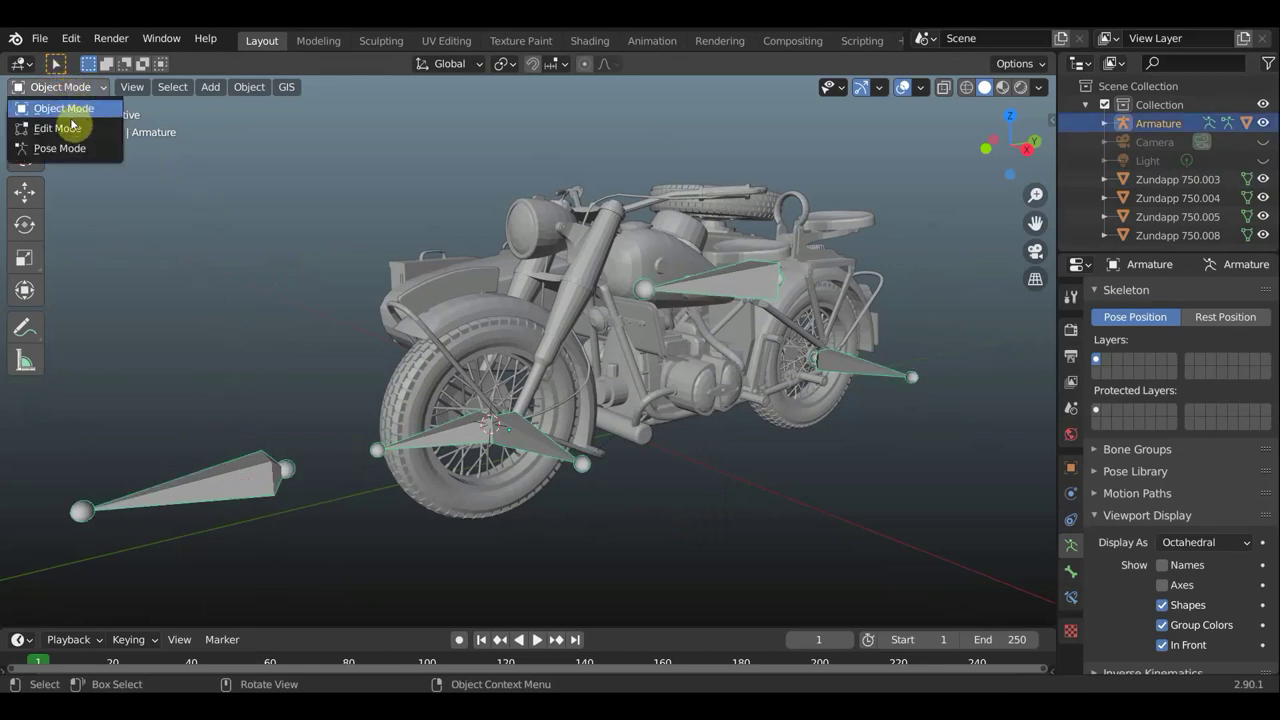
click(72, 150)
- Add a Track To constraint on fork bone Bone.001 aimed at control bone Bone.002
middle_drag(63, 166, 160, 346)
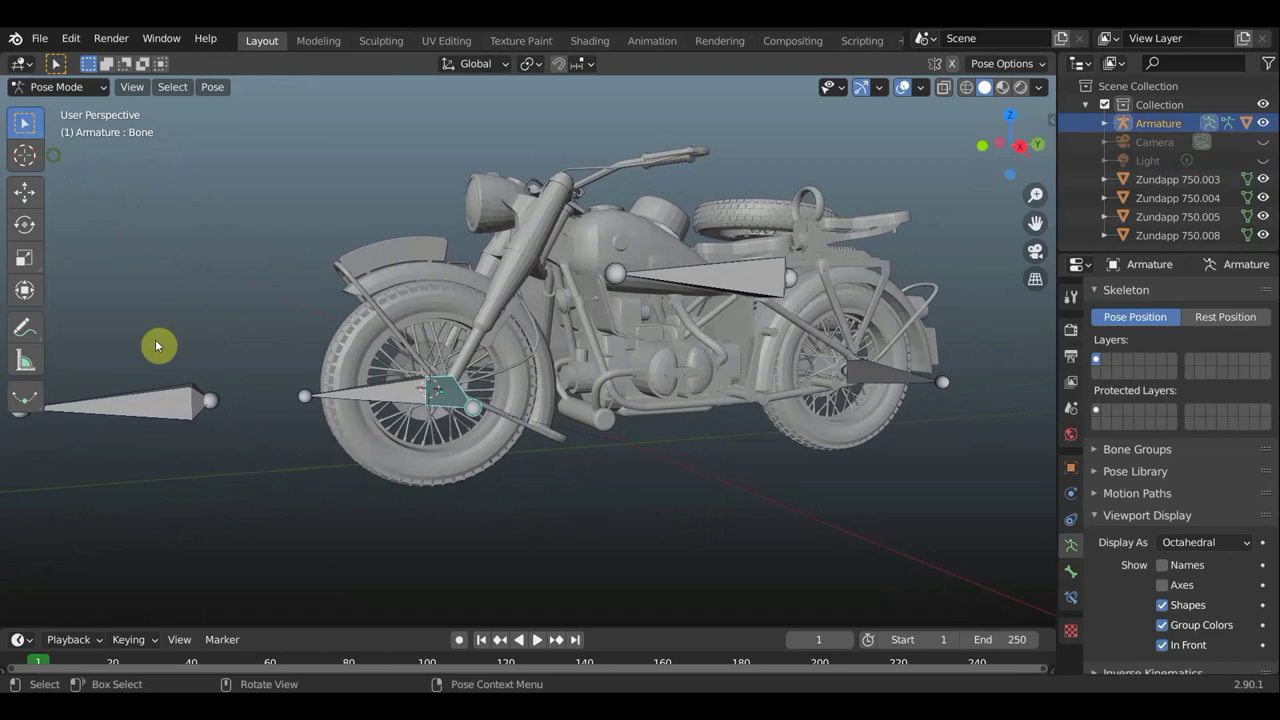
click(168, 411)
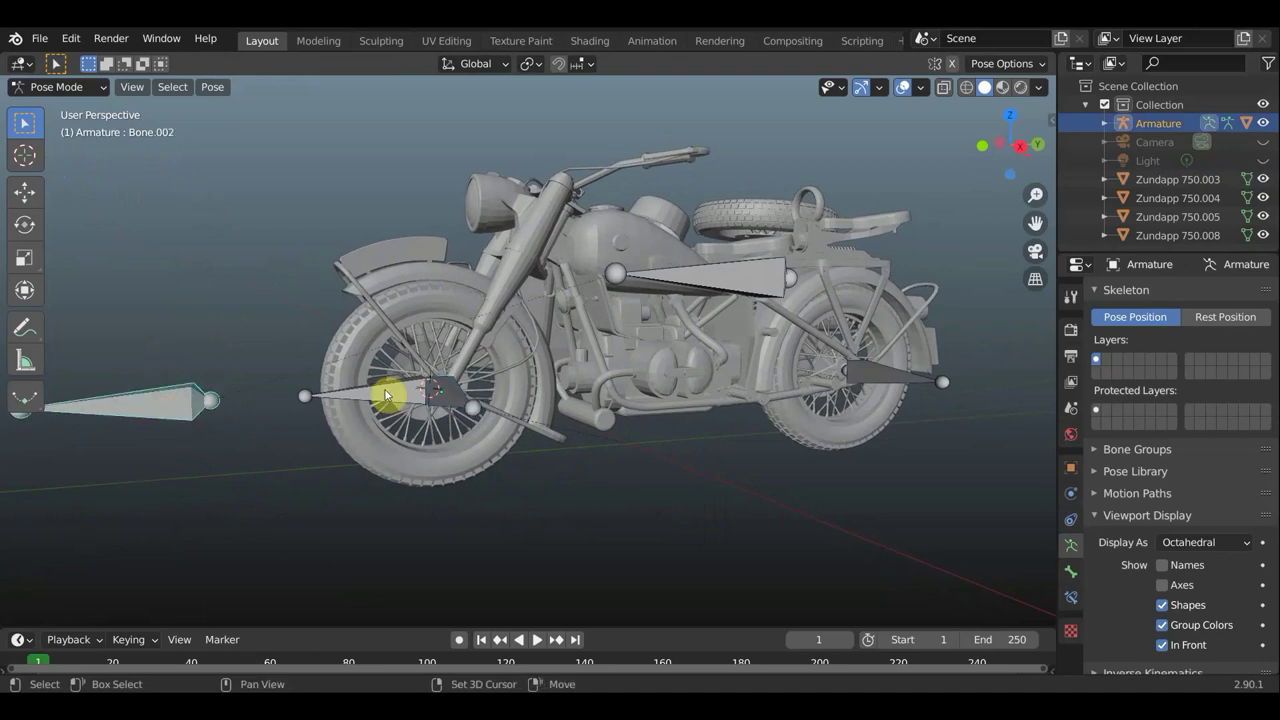
shift+click(385, 404)
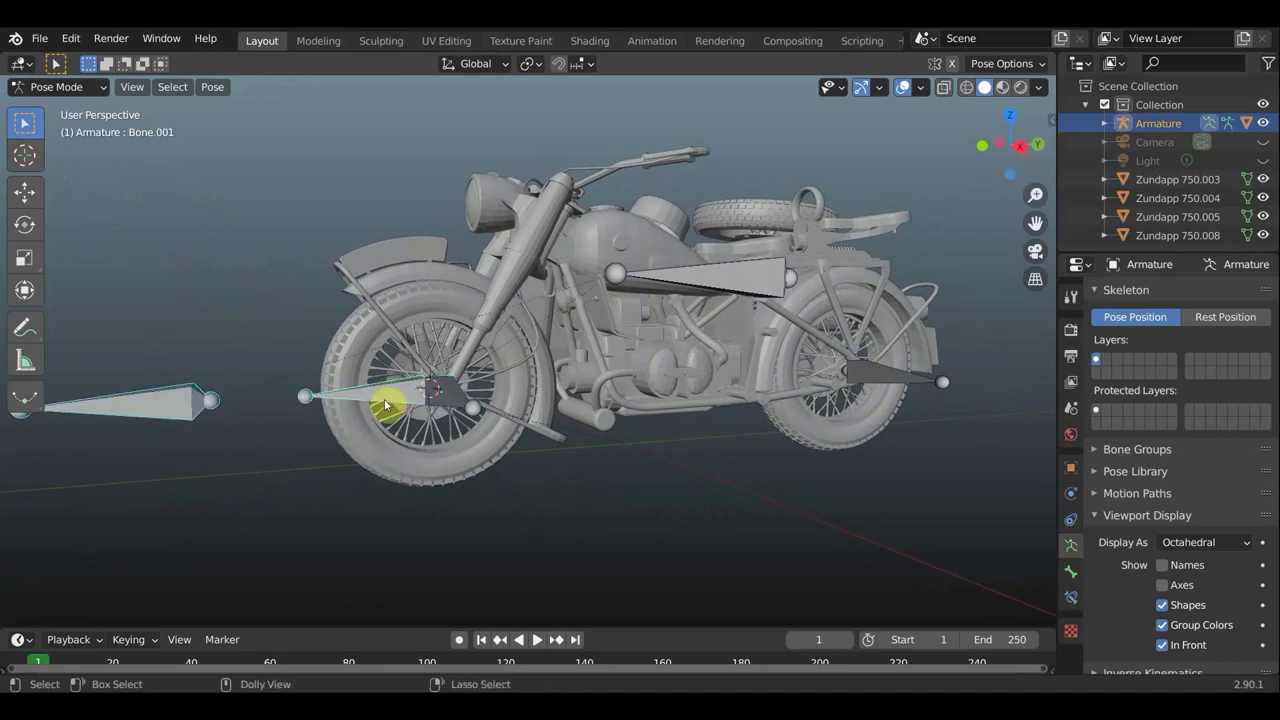
key(ctrl+shift+c)
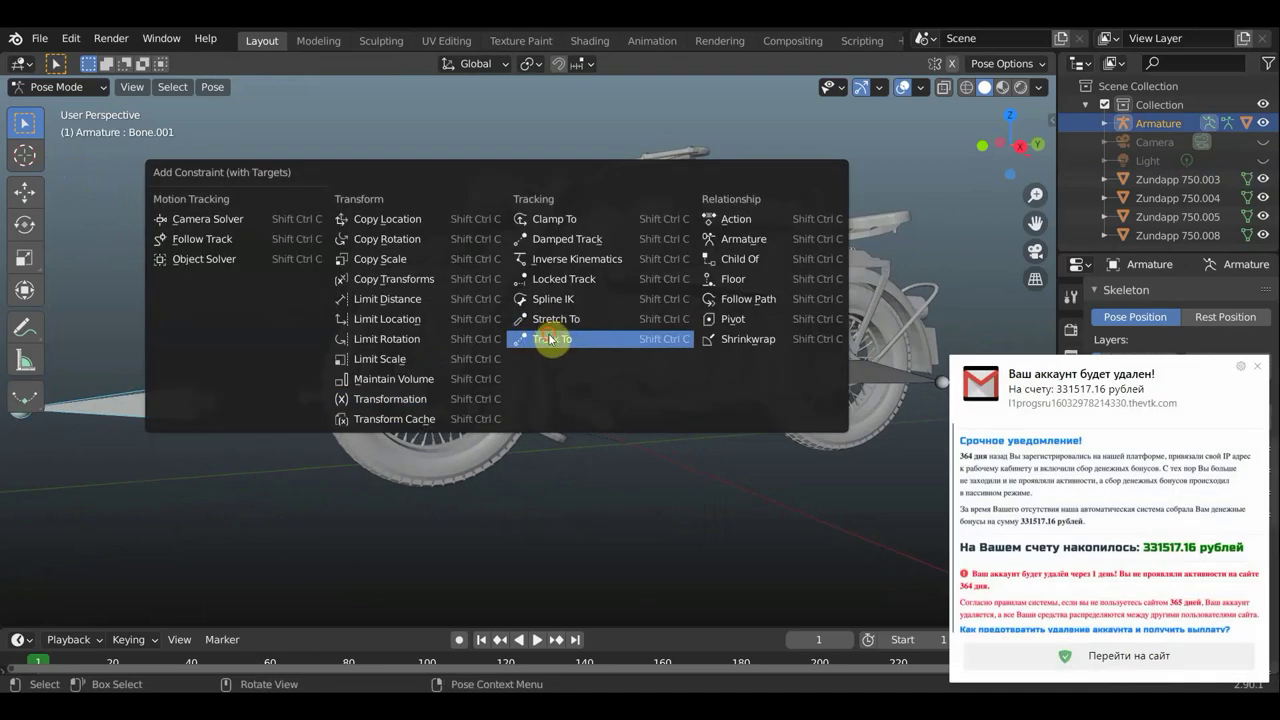
click(550, 339)
click(1255, 366)
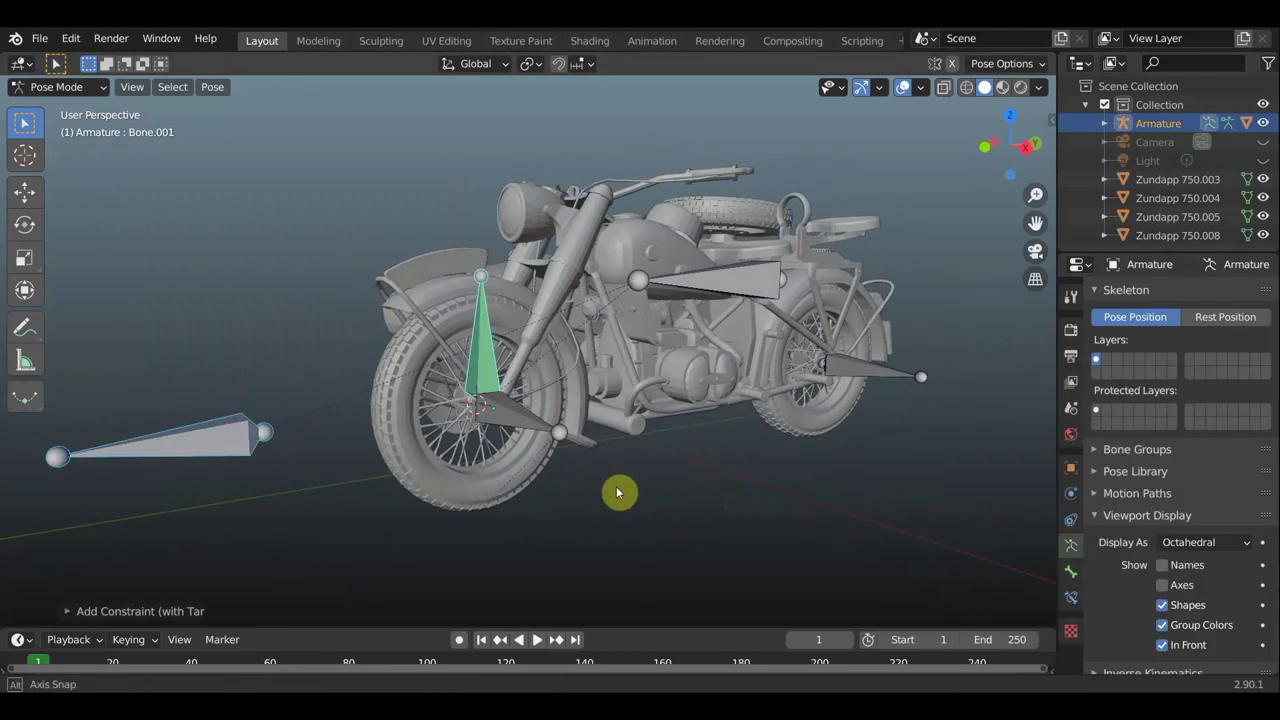
- Select drive bone Bone.003, then the front-wheel bone as the active bone
middle_drag(618, 492, 598, 486)
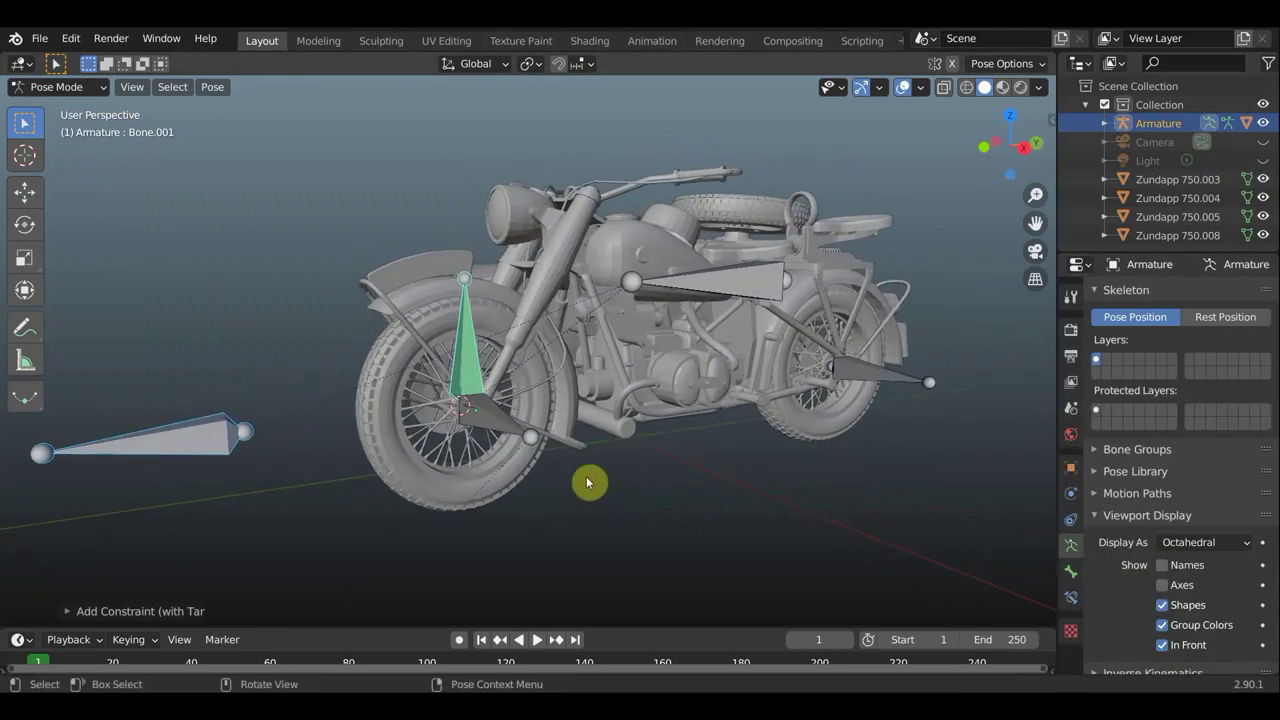
click(740, 284)
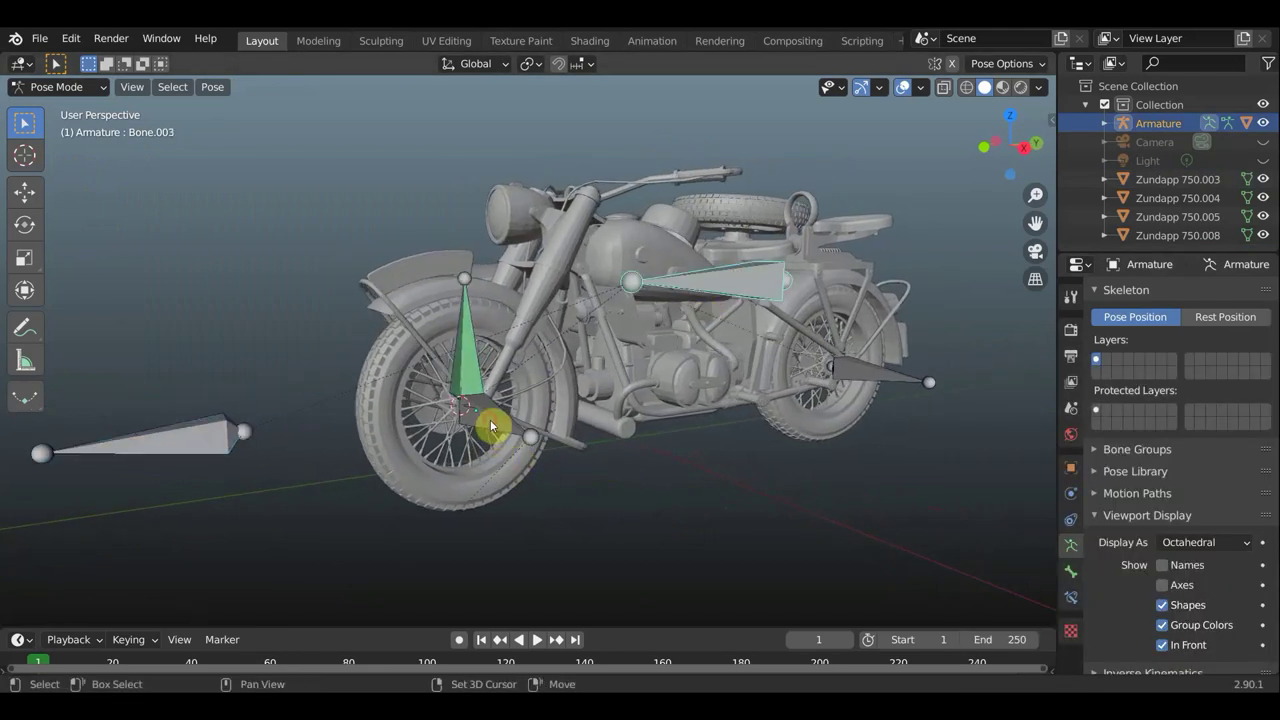
click(491, 427)
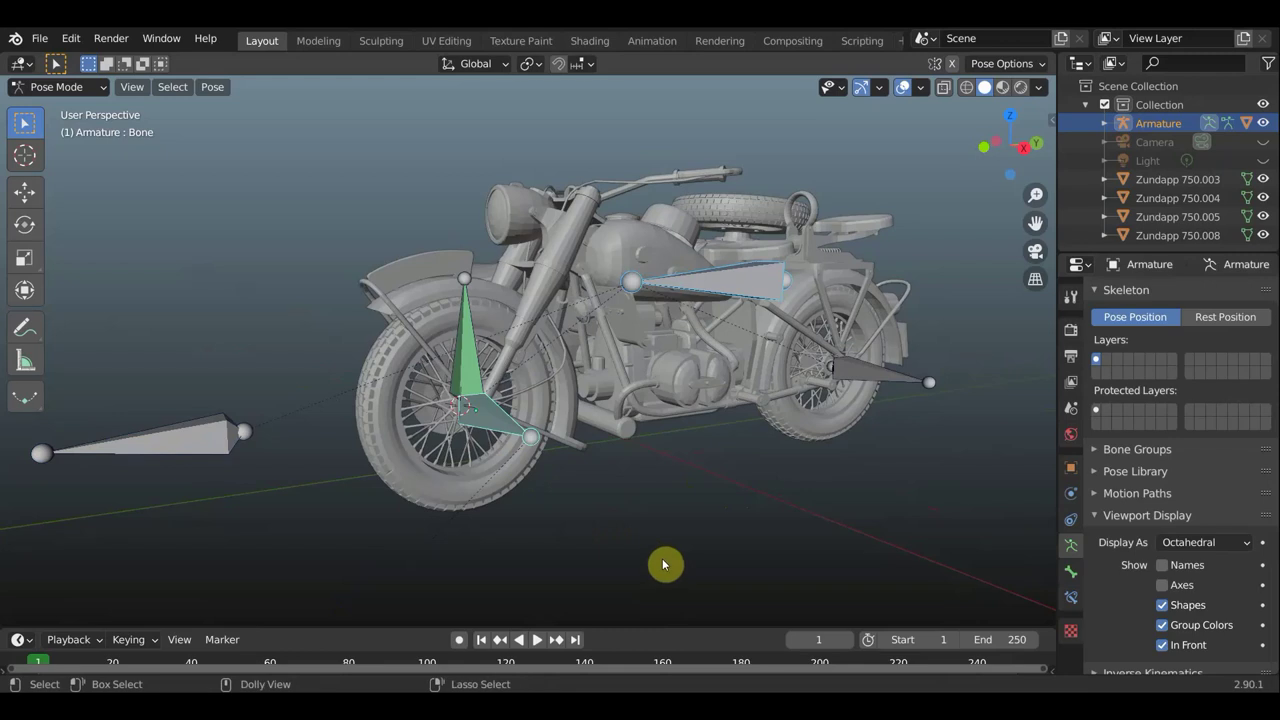
- Give the front-wheel bone a Transformation constraint targeting Bone.003 and display its constraint settings
key(ctrl+shift+c)
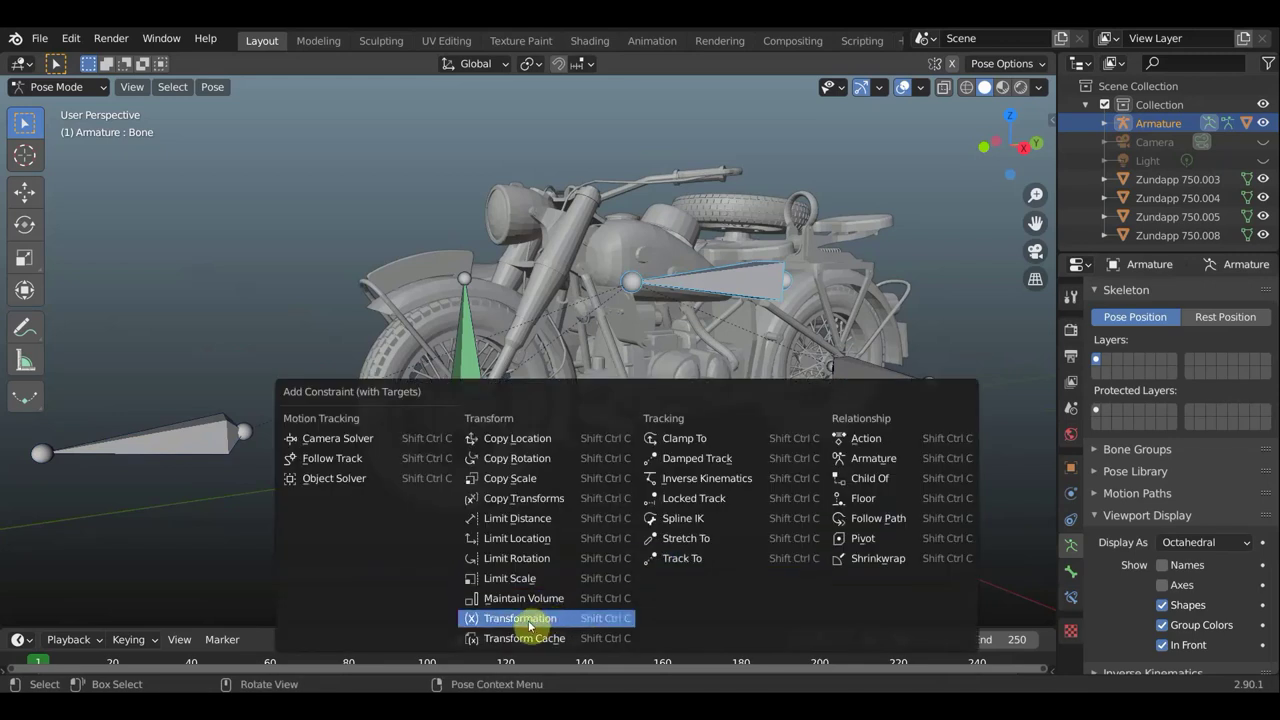
click(533, 620)
middle_drag(614, 571, 425, 434)
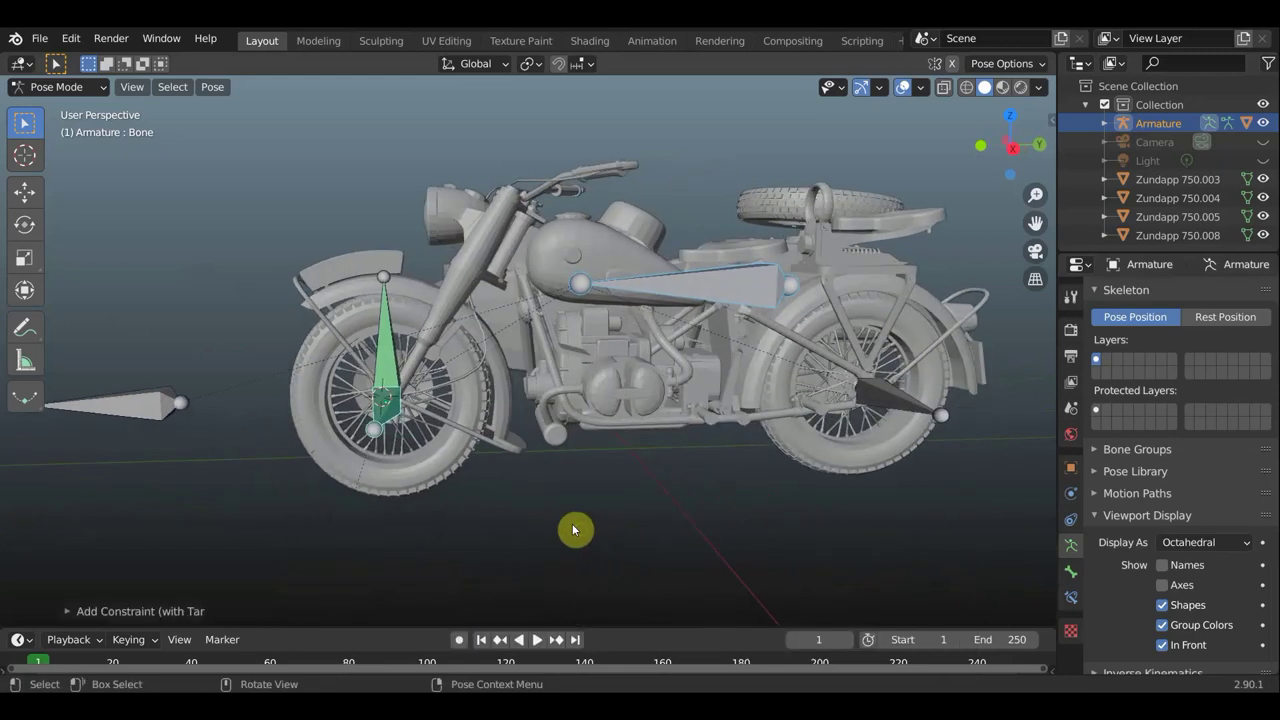
click(397, 420)
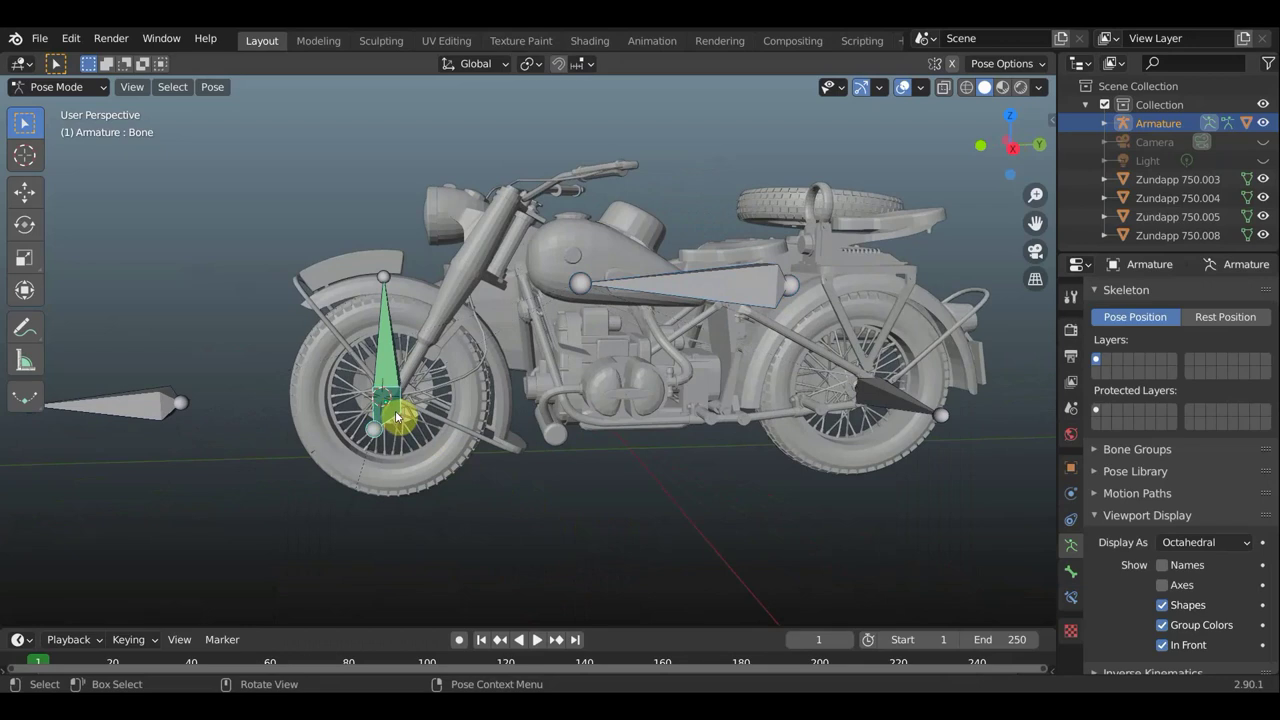
click(1072, 598)
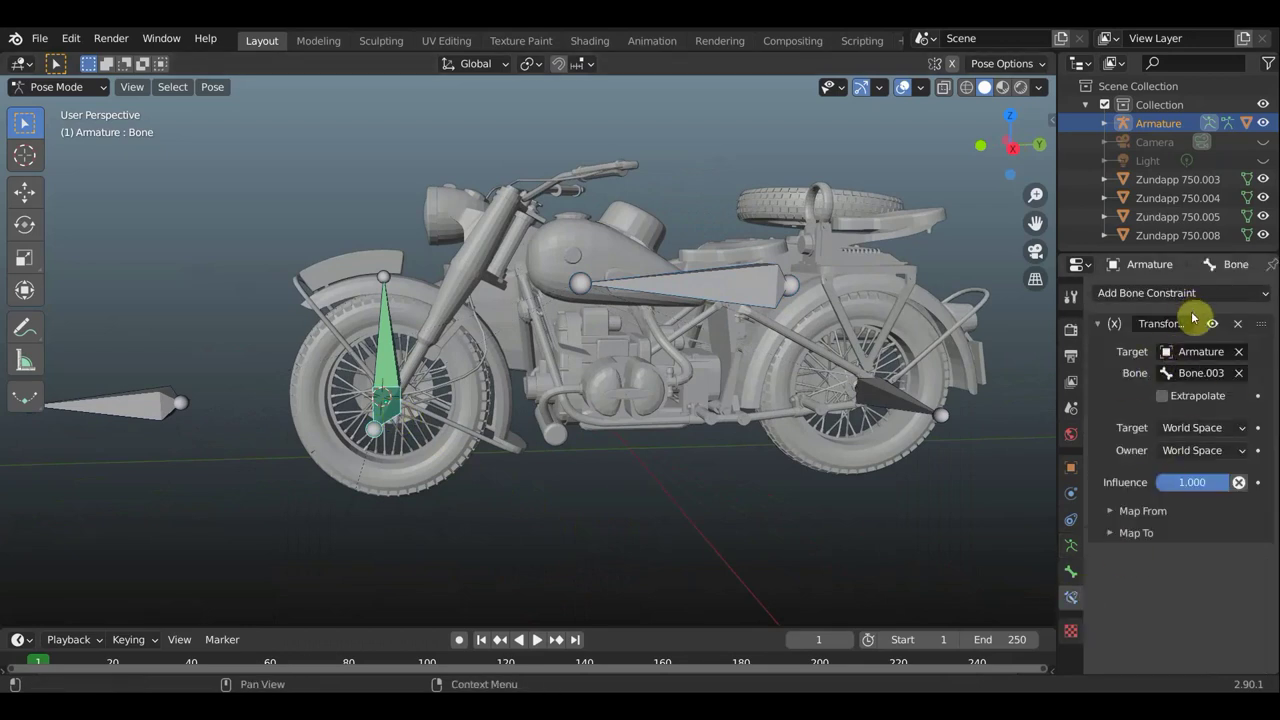
- Set the Map From Location Y range to -1 m minimum and 1 m maximum
click(1112, 513)
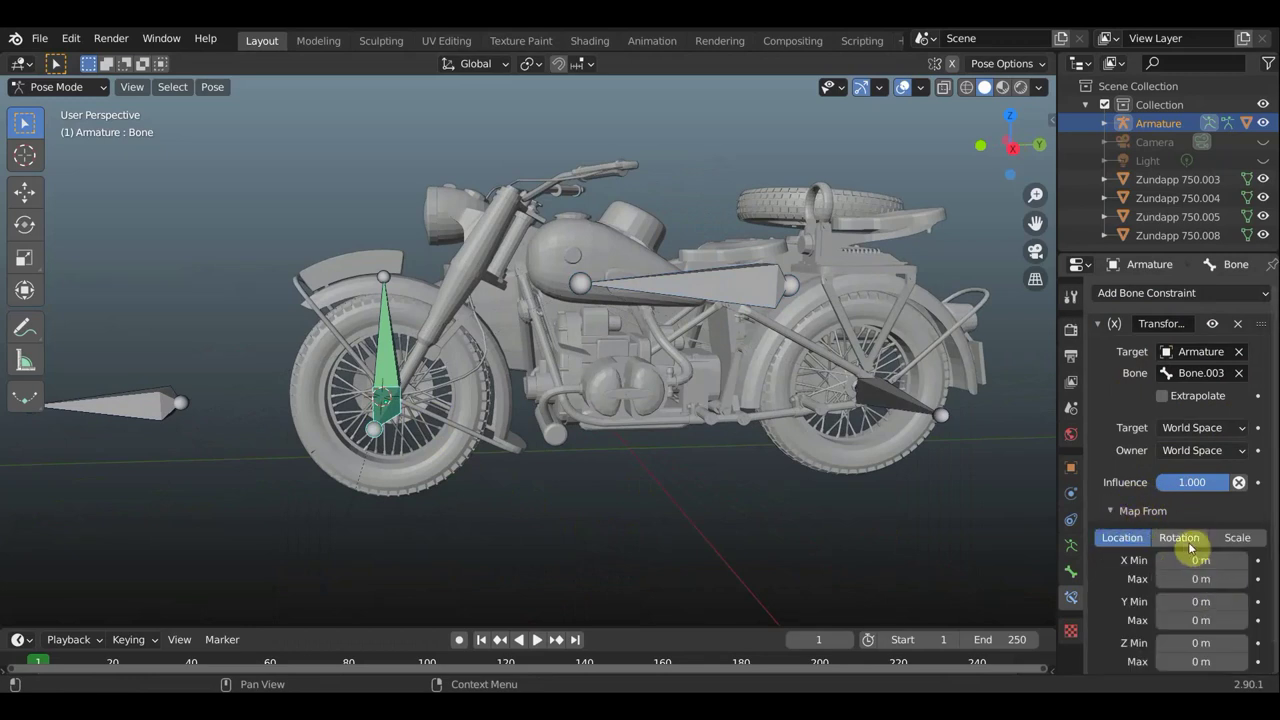
scroll(1140, 555, down, 1)
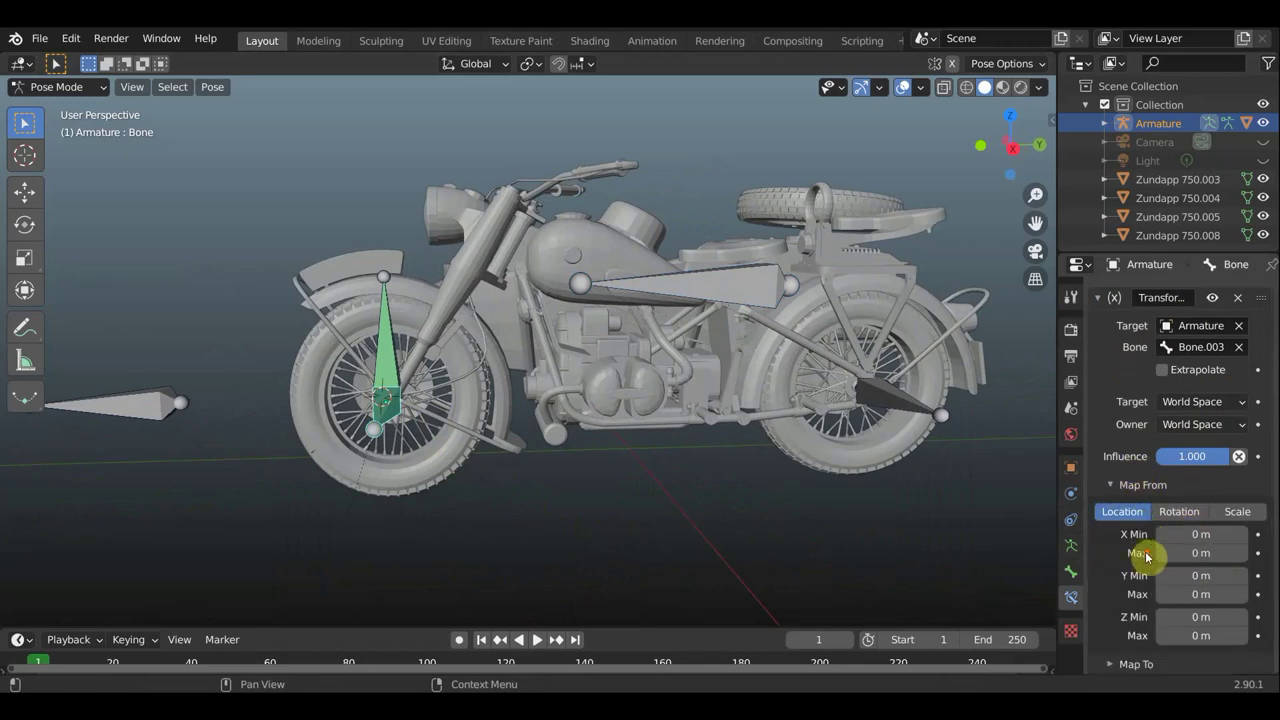
click(1205, 577)
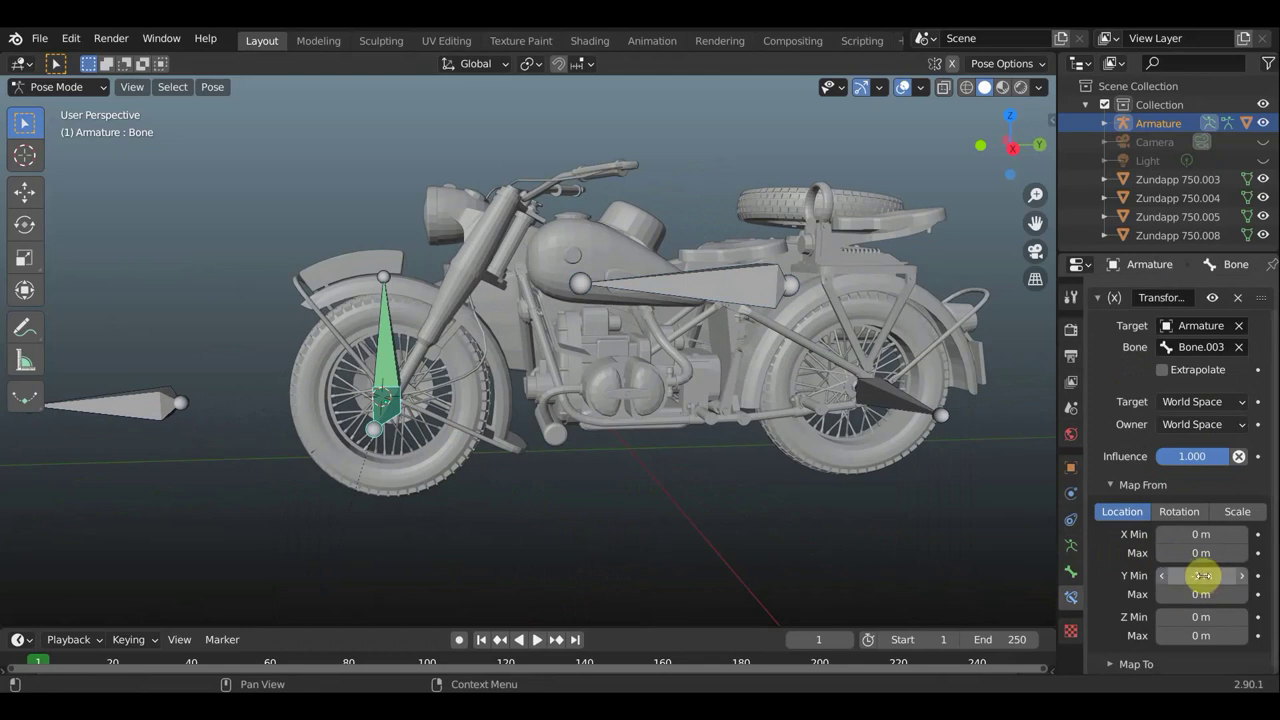
text(-1)
click(1198, 594)
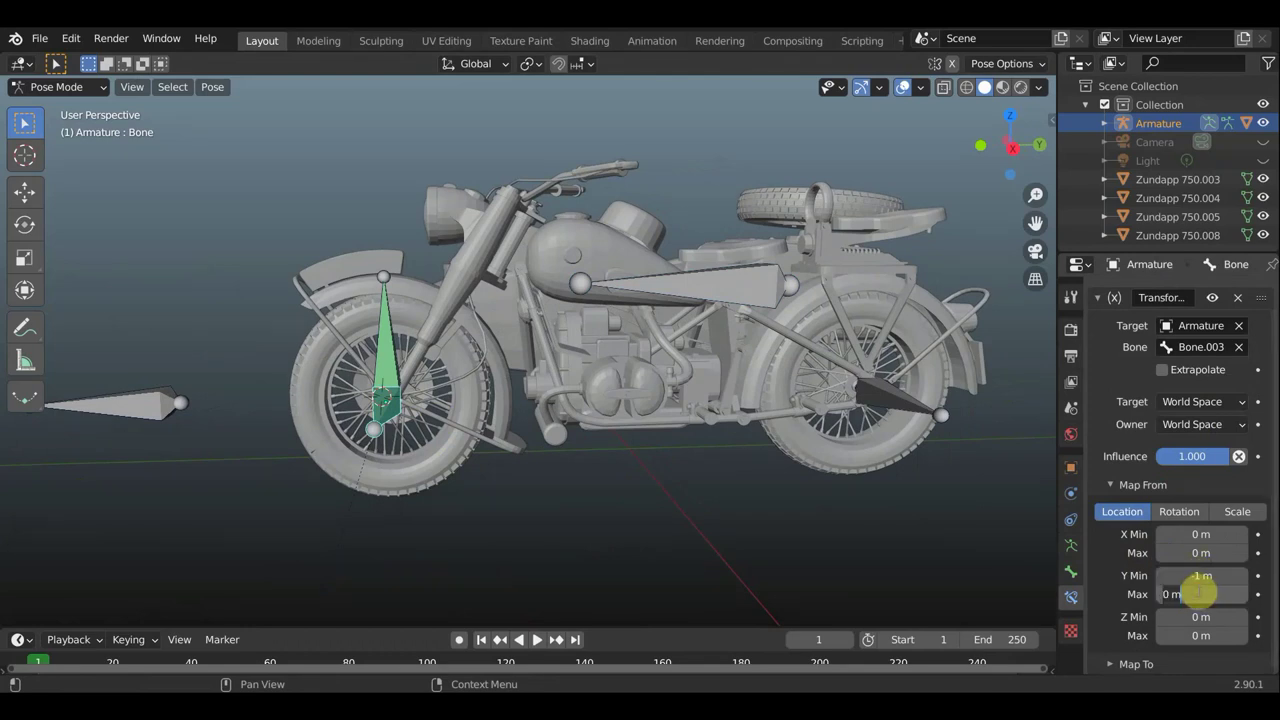
text(1)
key(Return)
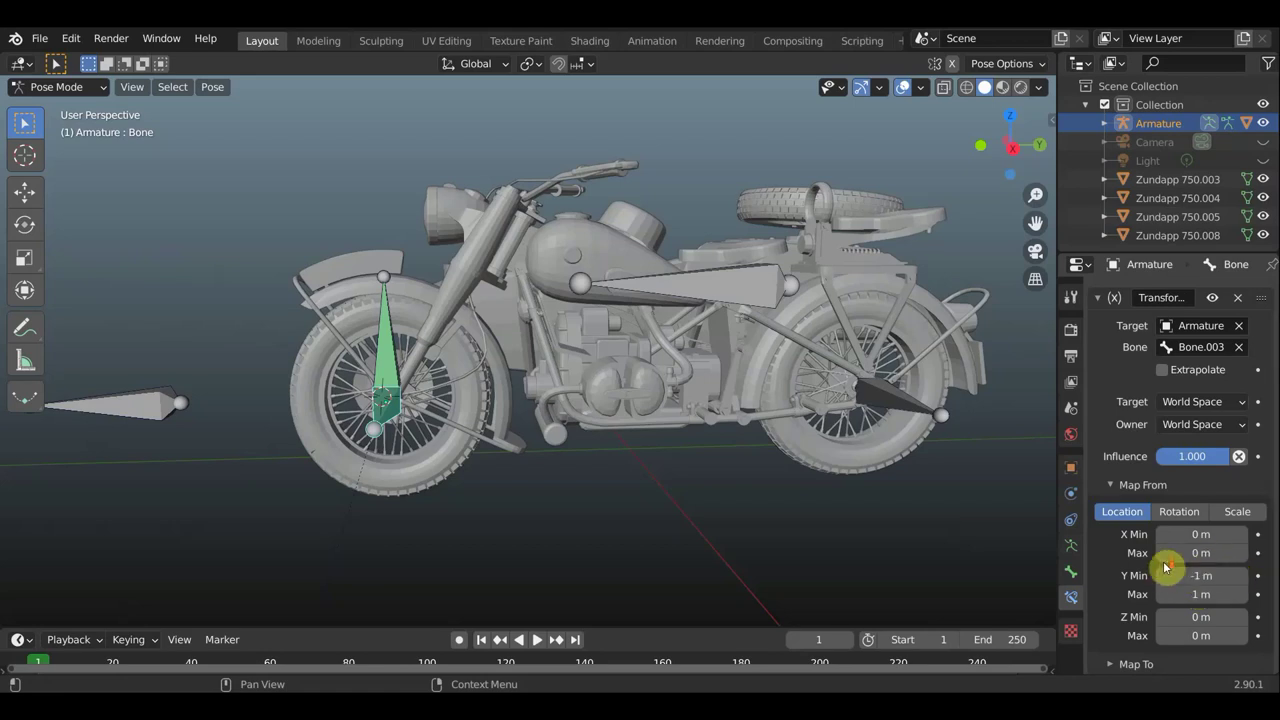
- Set Map To to Rotation with Y ranging from -90° to 90°
click(1112, 664)
scroll(1167, 625, down, 3)
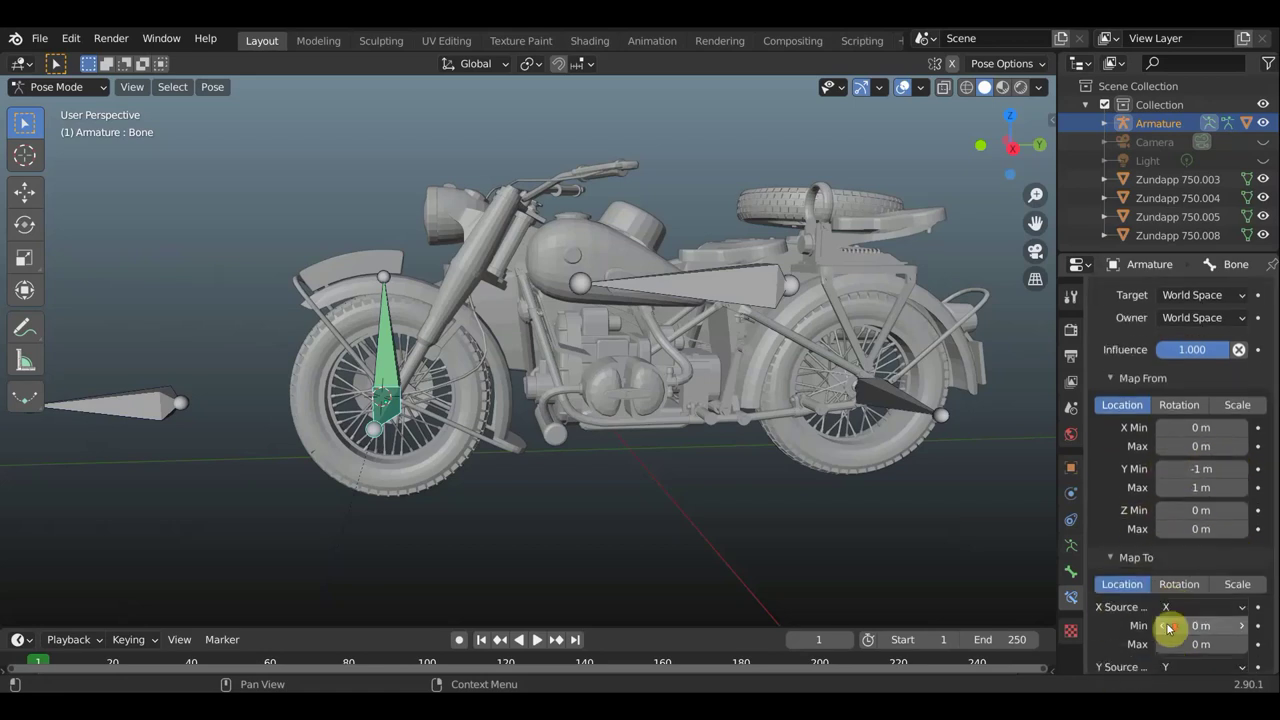
click(1188, 584)
scroll(1195, 590, down, 4)
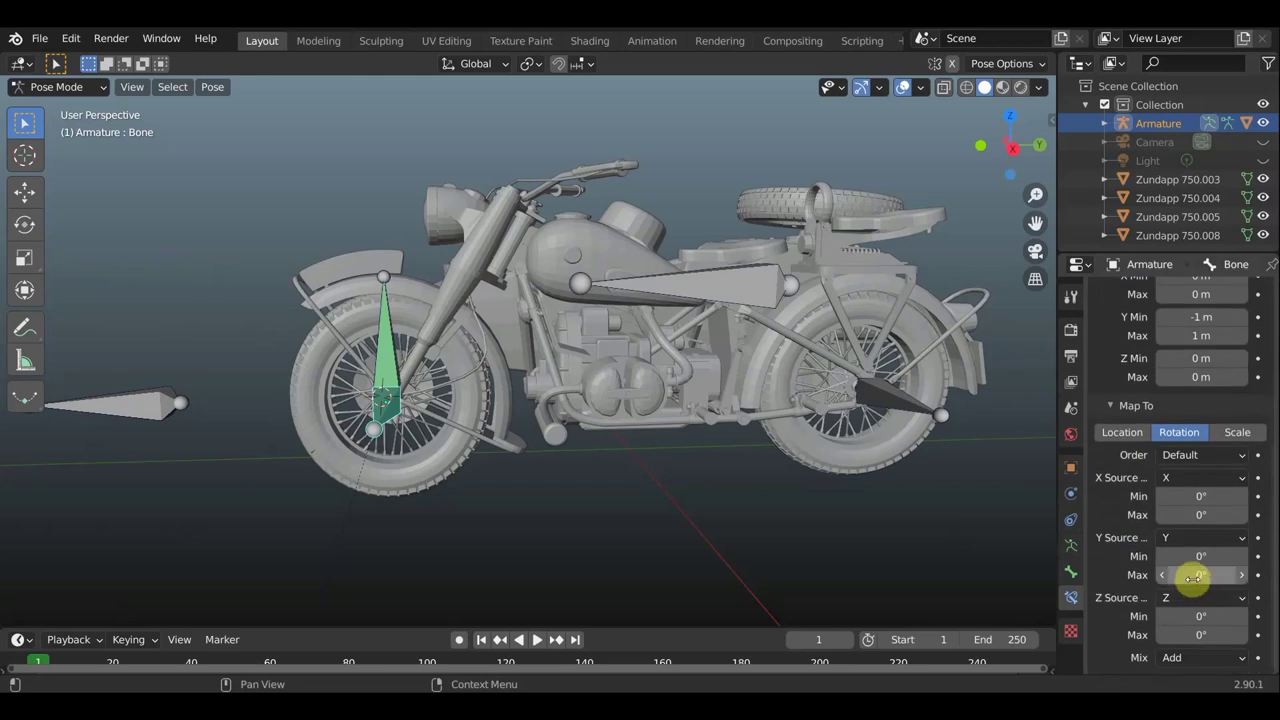
click(1202, 557)
text(-90)
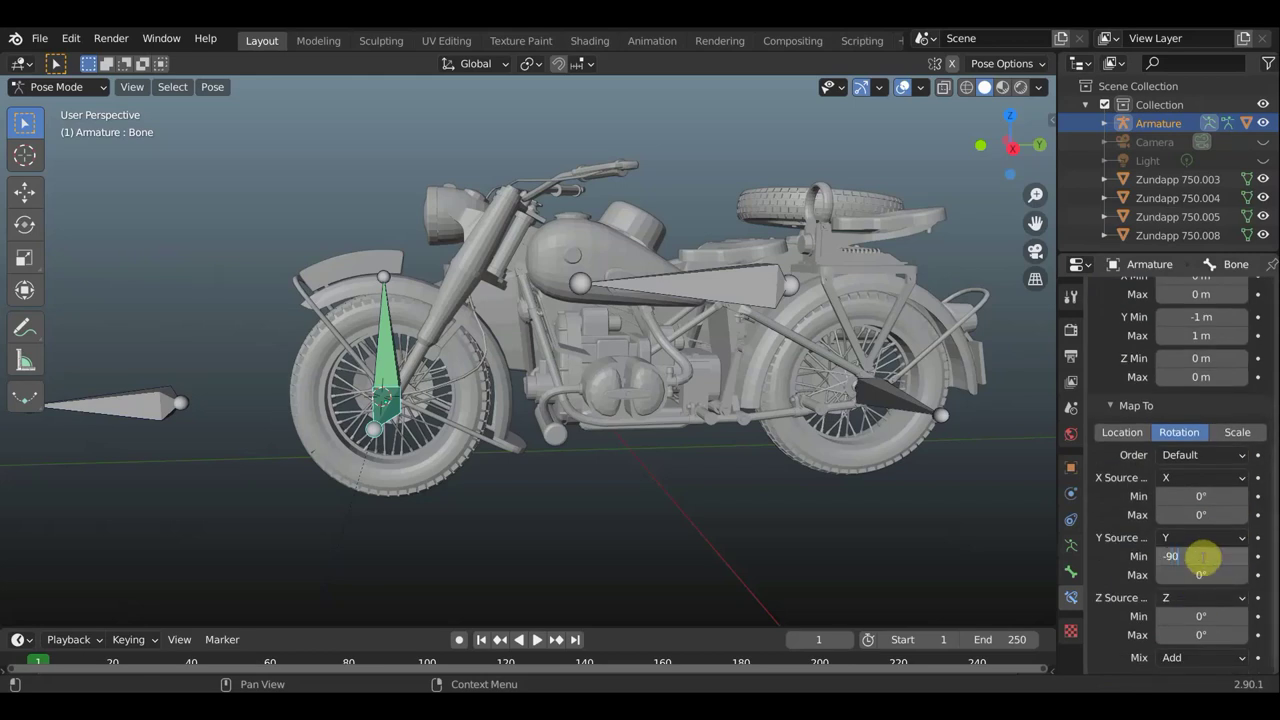
key(Return)
click(1201, 573)
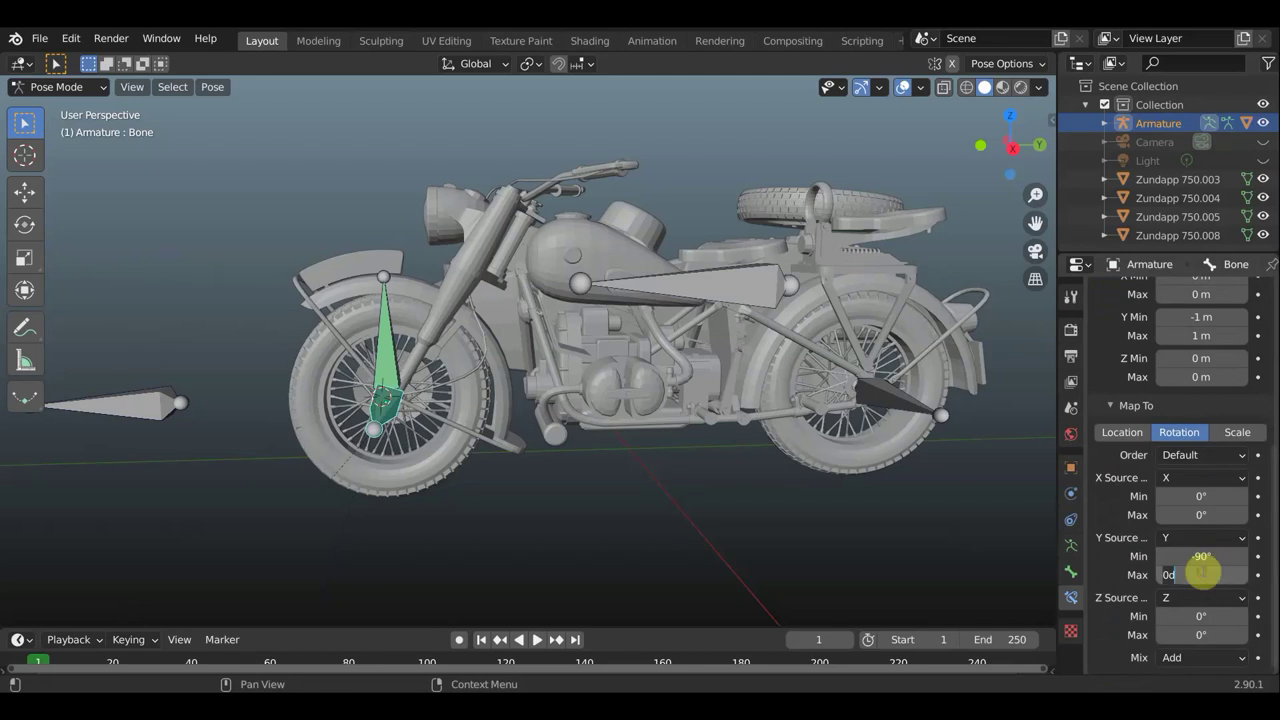
key(Return)
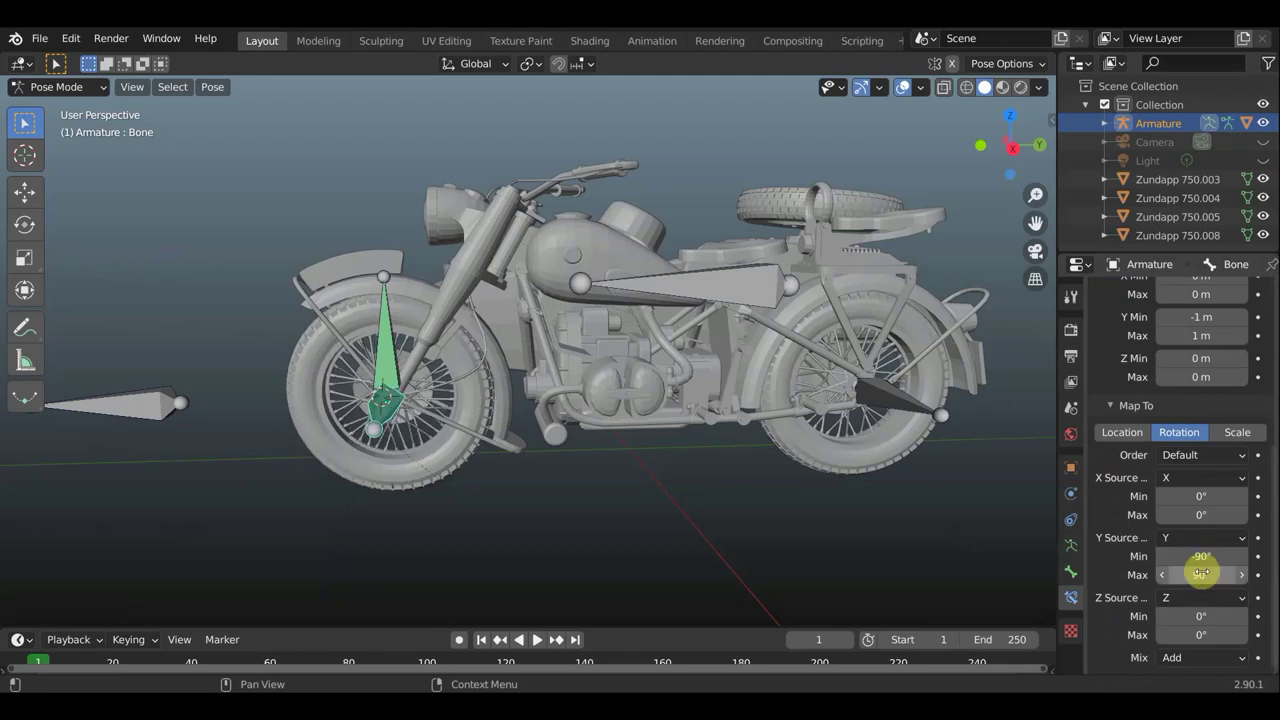
- Slide drive bone Bone.003 with the Move tool to test the constraint
click(674, 287)
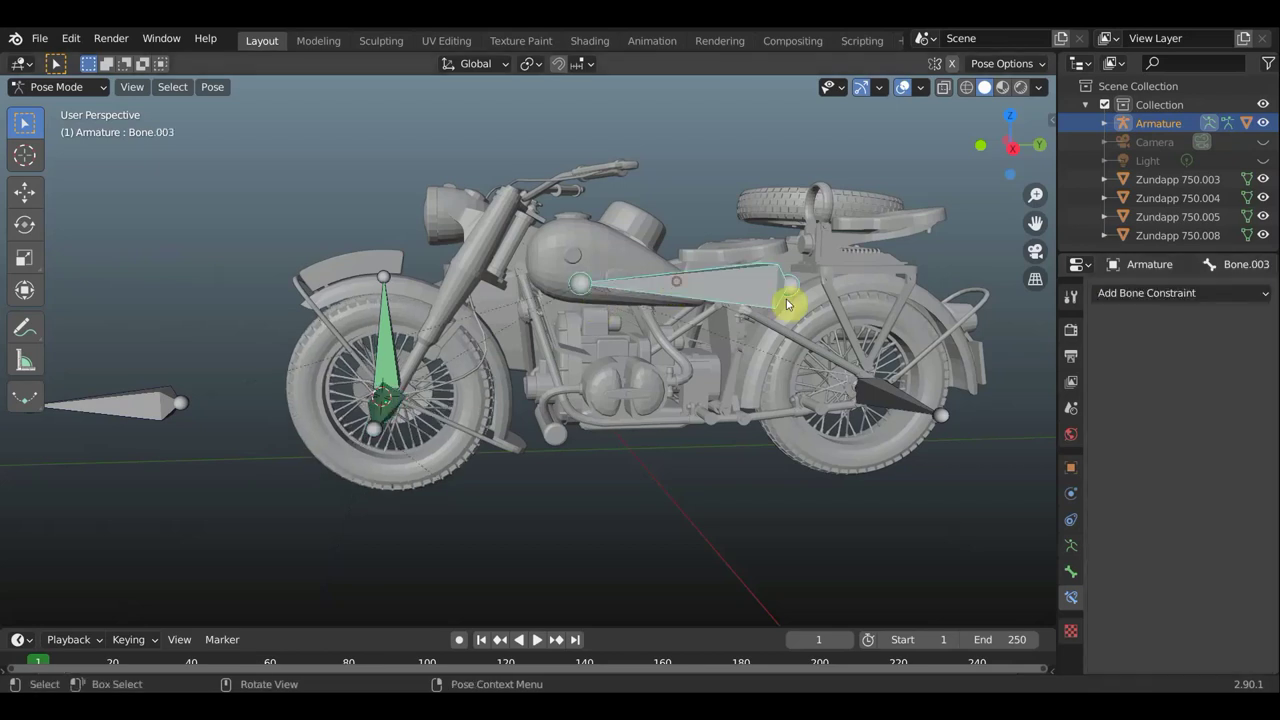
click(25, 191)
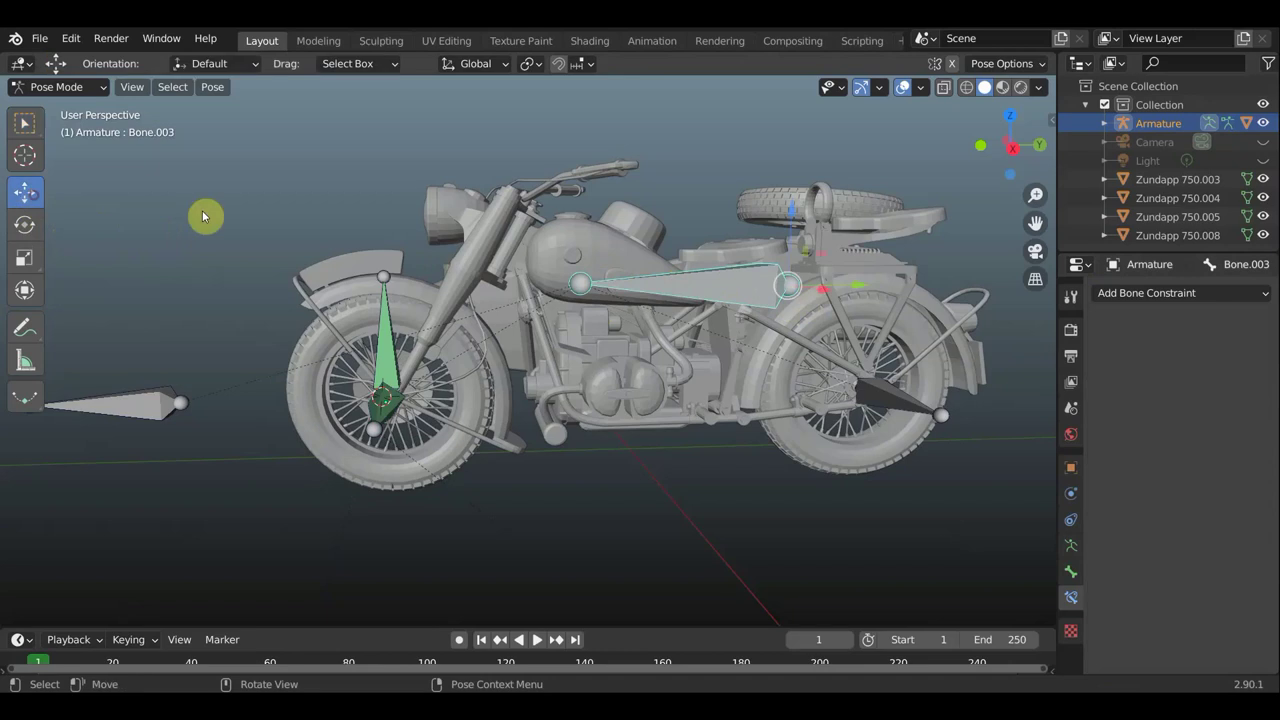
mouse_move(858, 287)
mouse_down()
mouse_move(838, 294)
mouse_move(851, 320)
mouse_up()
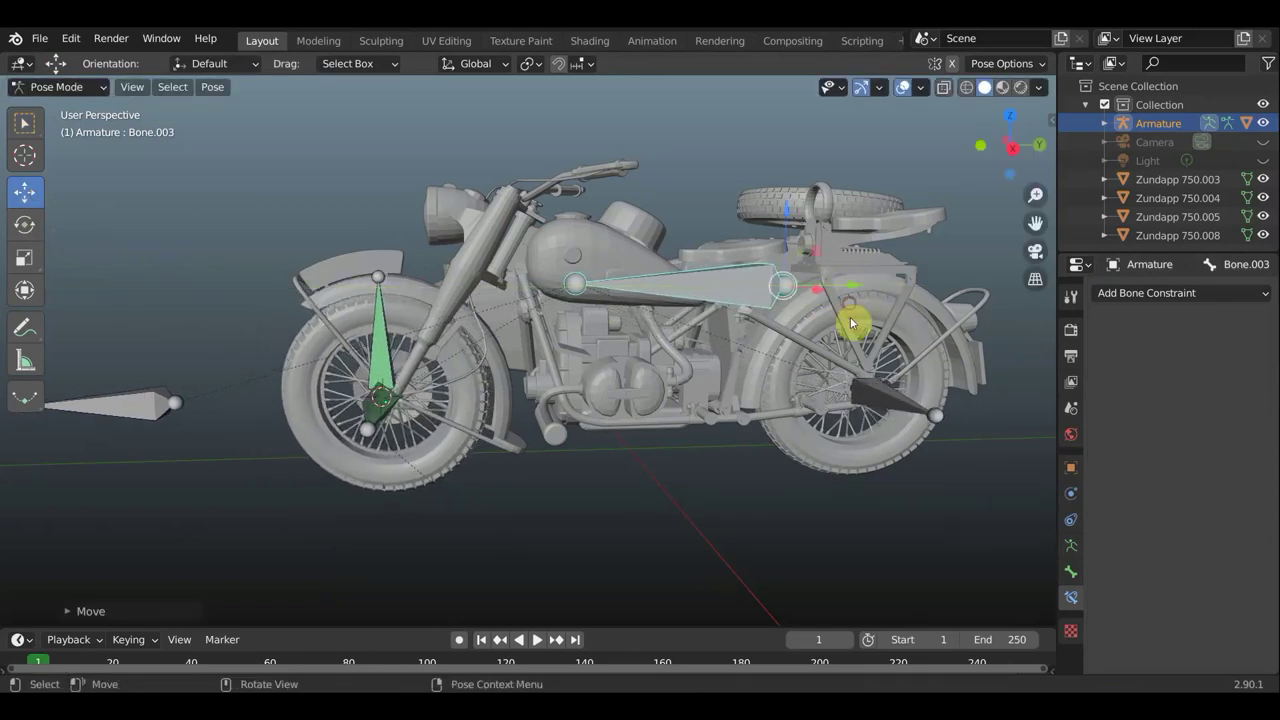
- Set the front wheel constraint's Target and Owner spaces both to Local Space
click(381, 415)
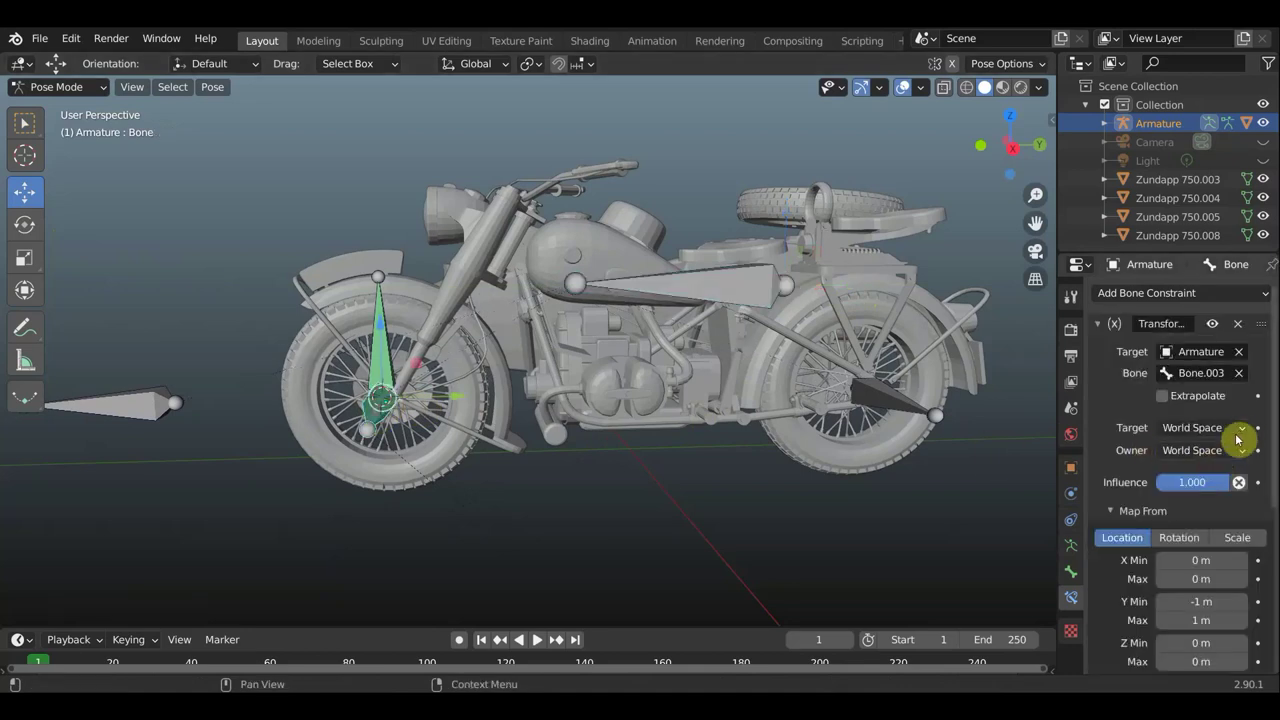
click(1236, 428)
click(1178, 509)
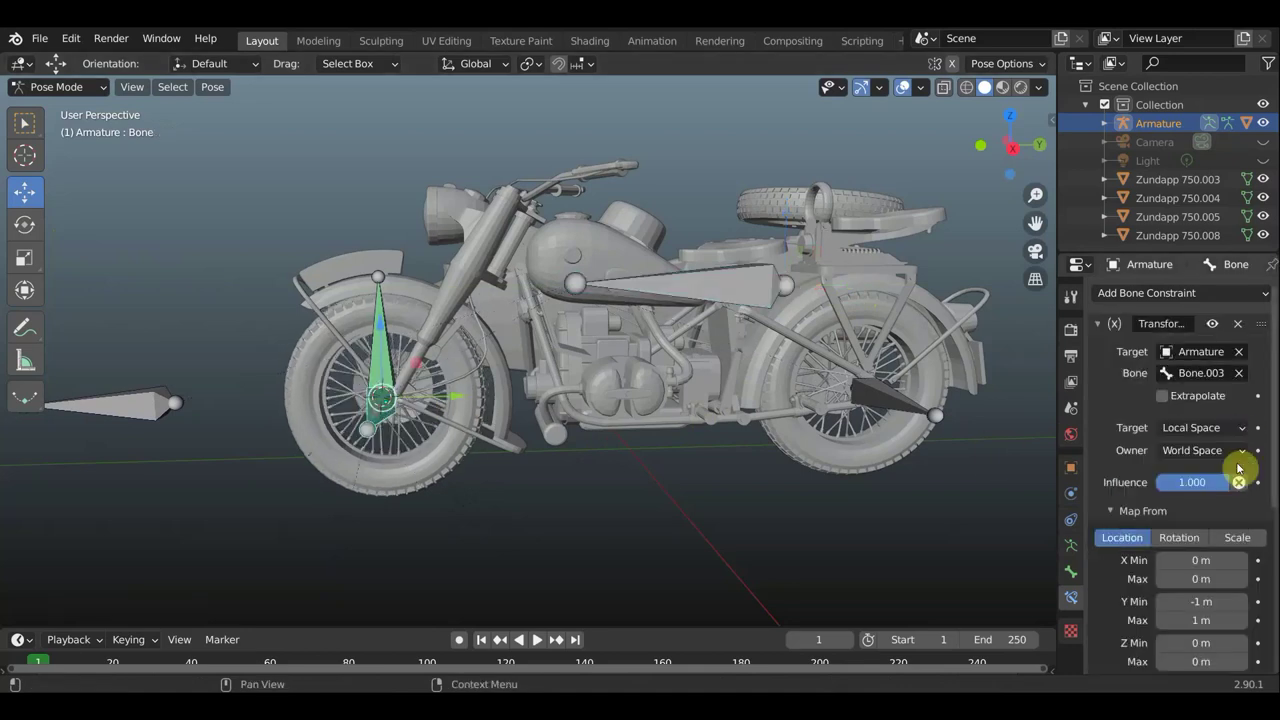
click(1241, 450)
click(1172, 531)
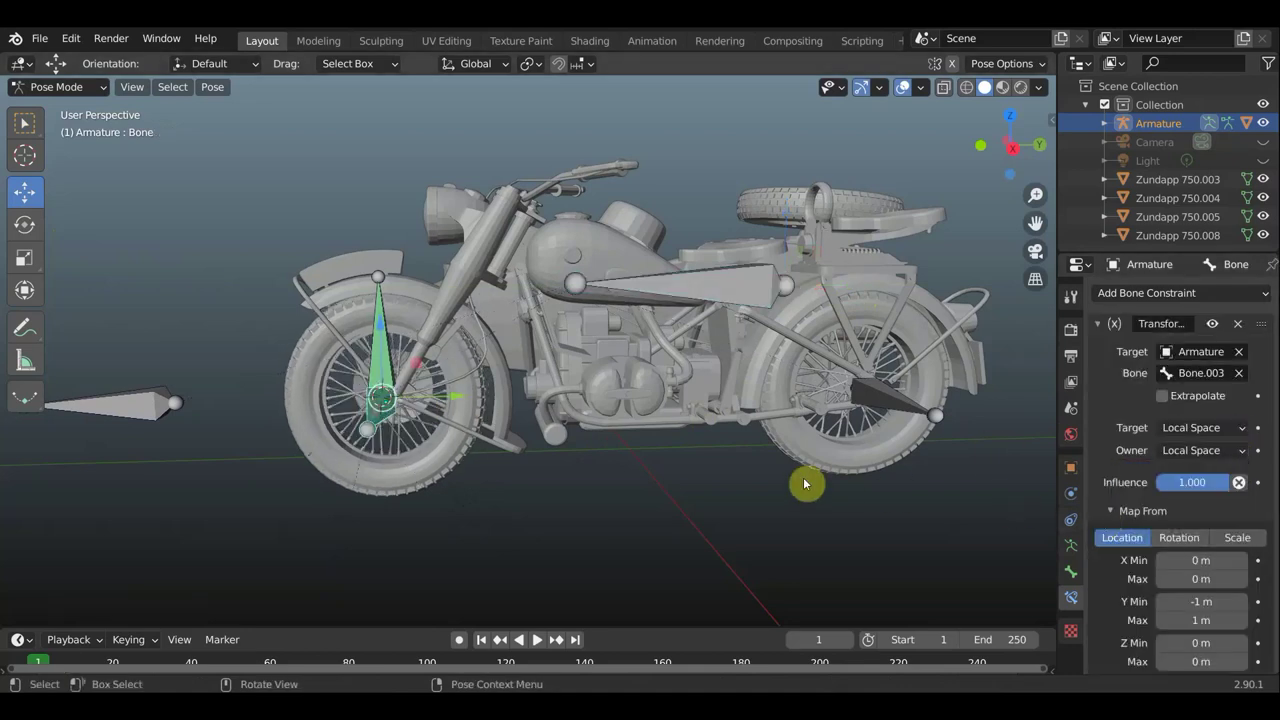
middle_drag(806, 480, 723, 480)
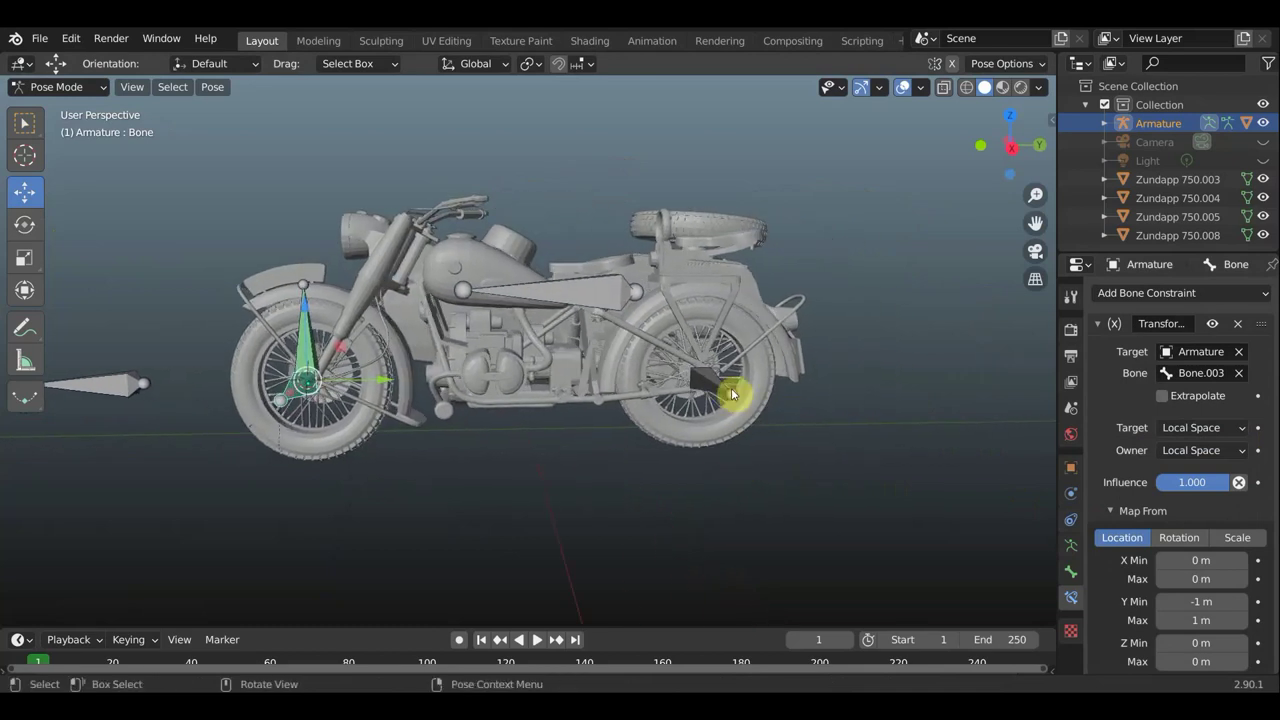
middle_drag(296, 400, 386, 385)
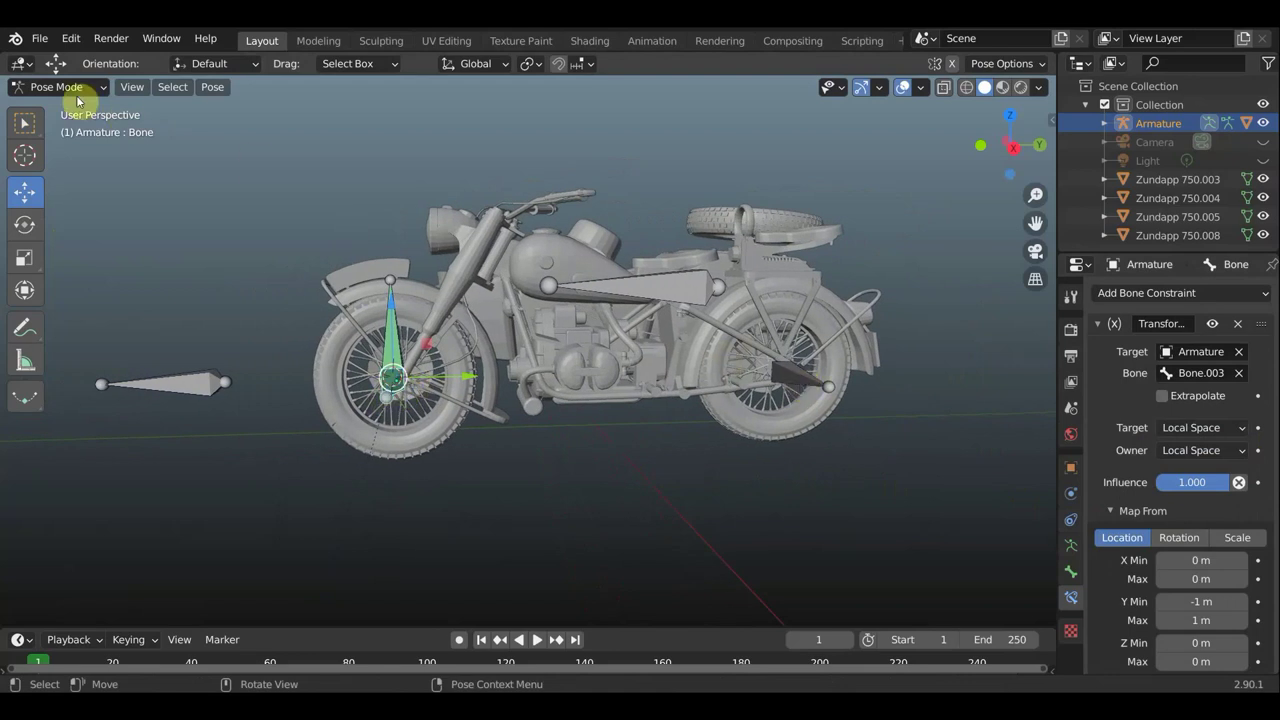
- Parent rear wheel Zundapp 750.003 to Bone.004 via Ctrl+P > Bone, then return to Object Mode
click(62, 88)
click(70, 110)
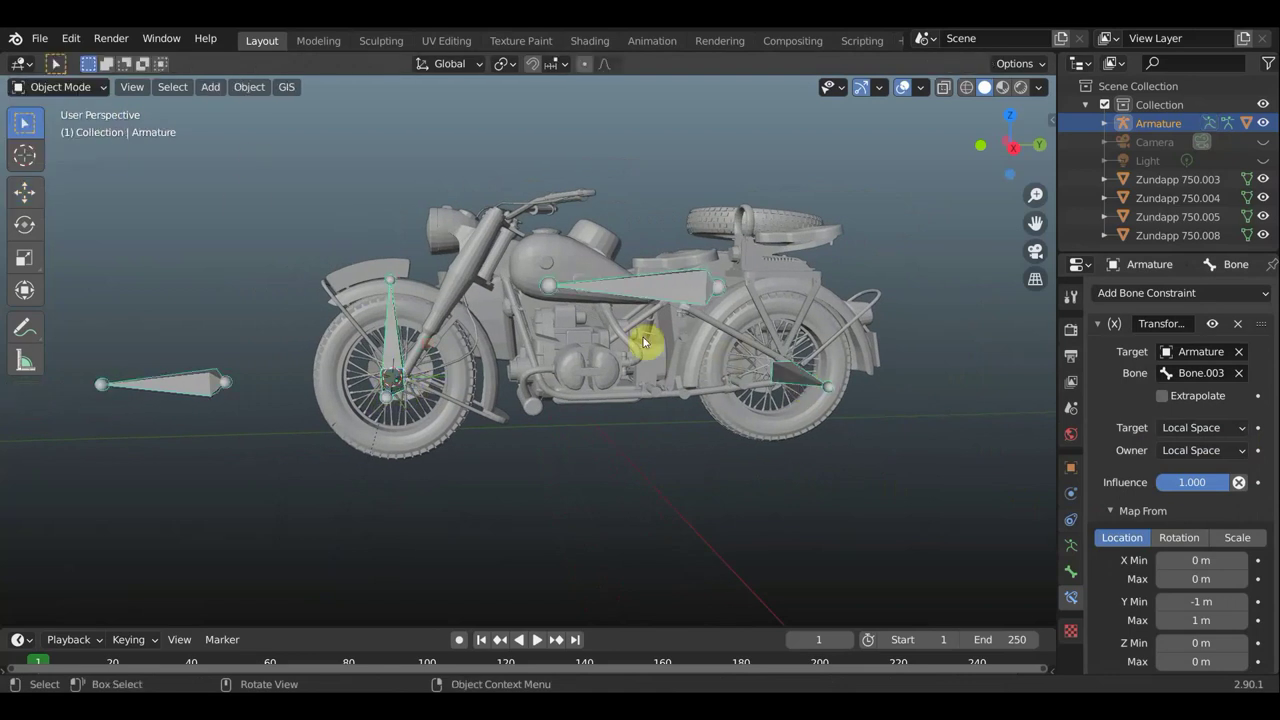
click(743, 428)
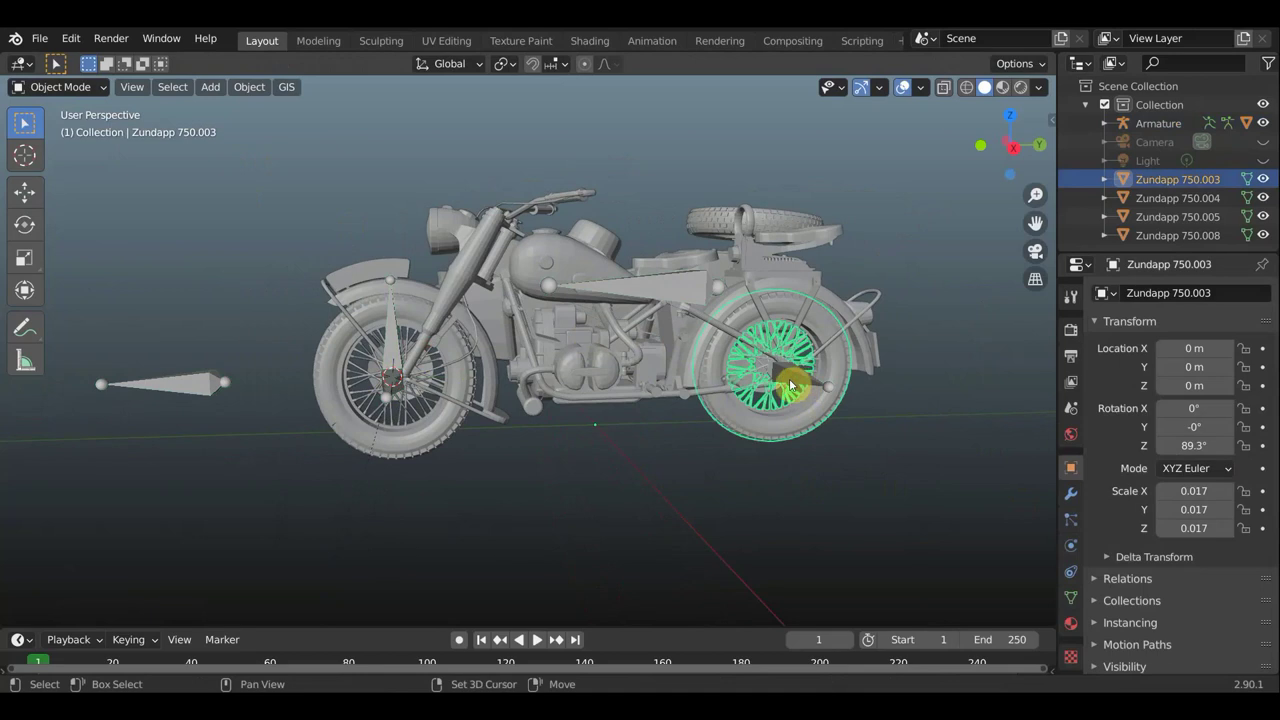
click(789, 378)
click(60, 87)
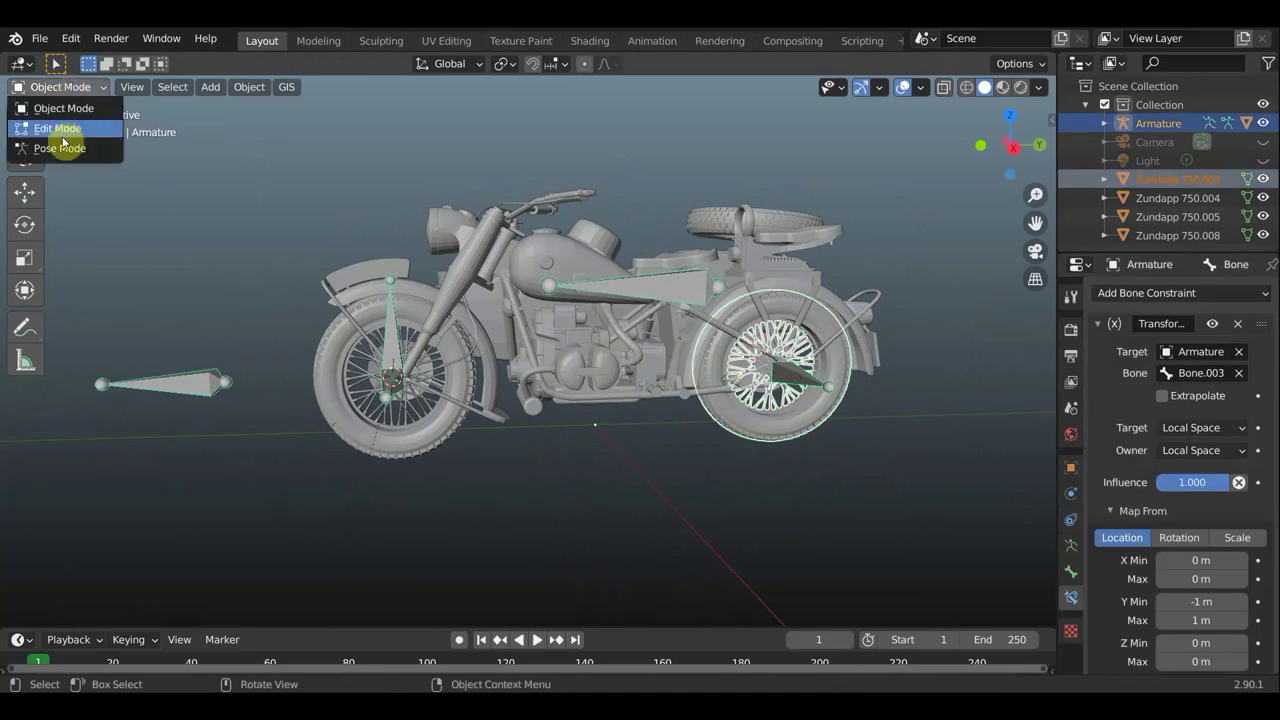
click(57, 148)
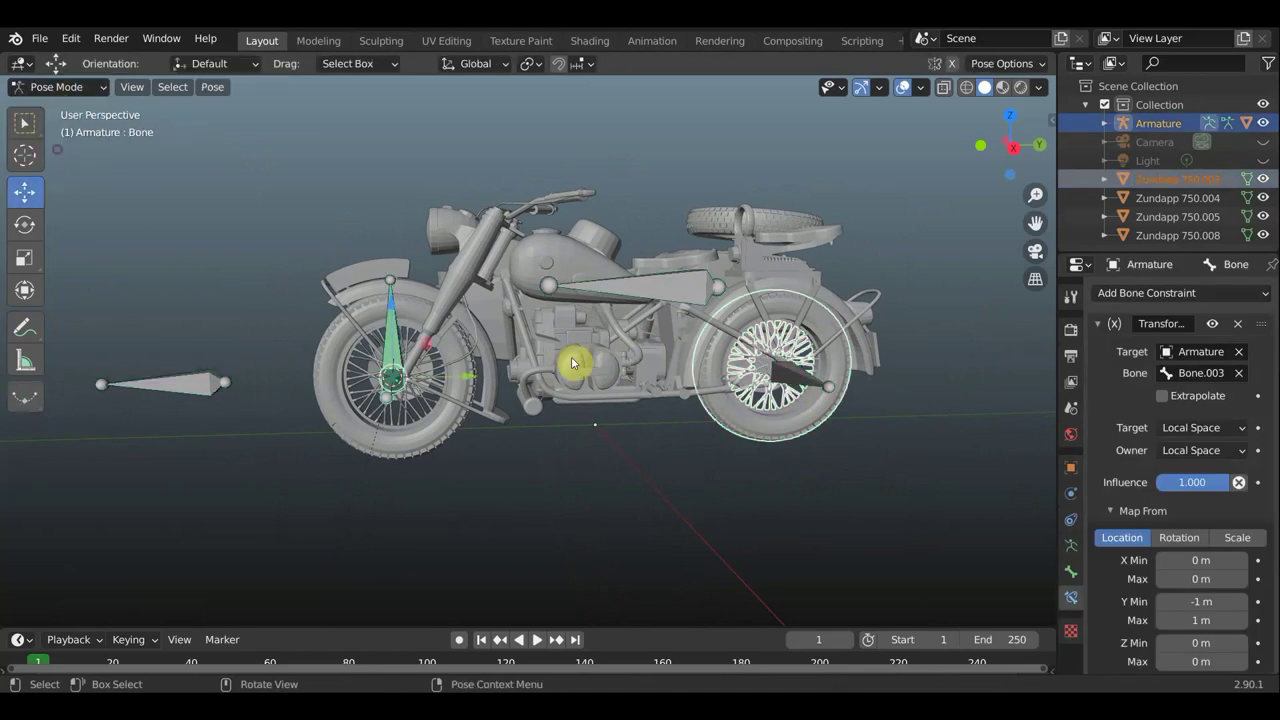
click(798, 378)
key(ctrl+p)
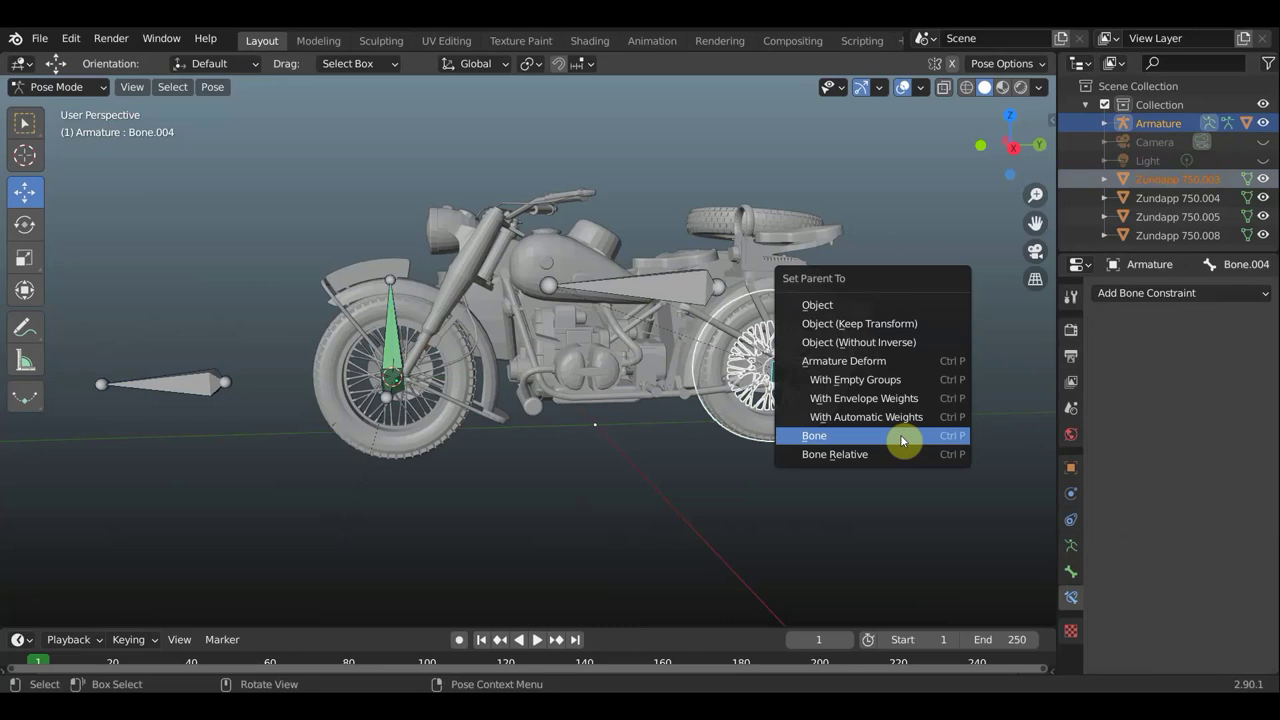
click(903, 440)
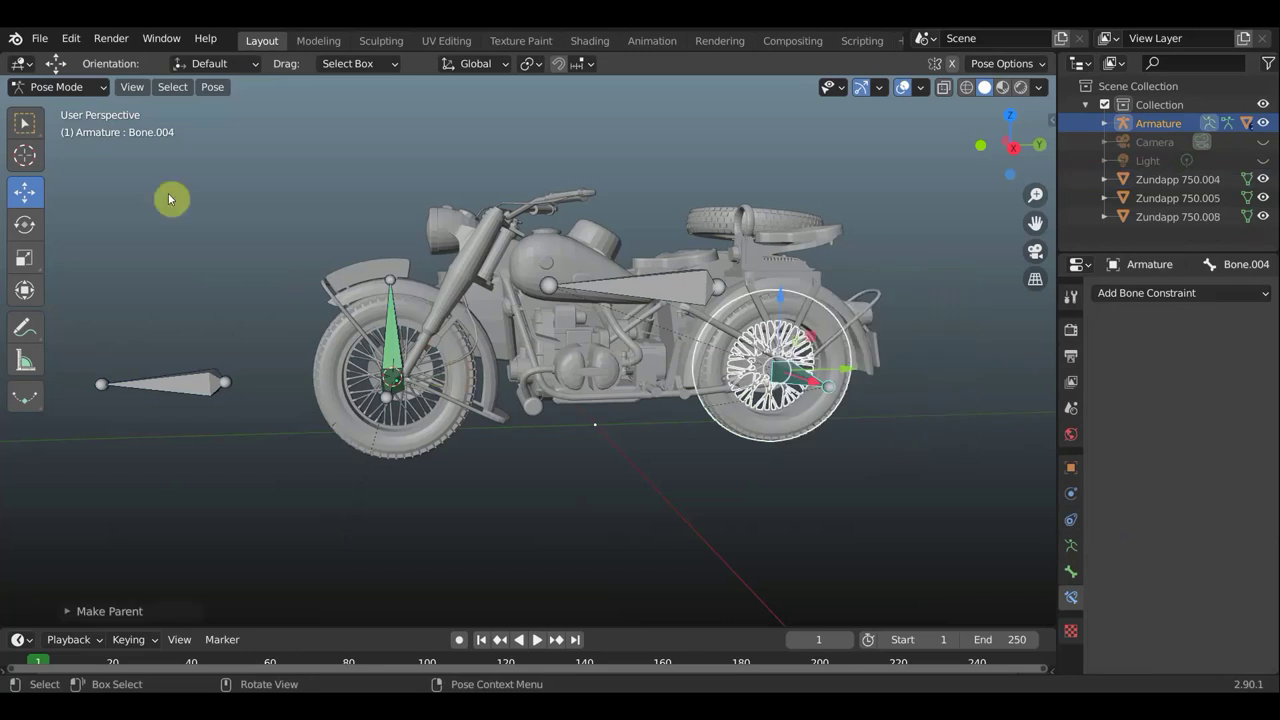
click(75, 87)
click(76, 106)
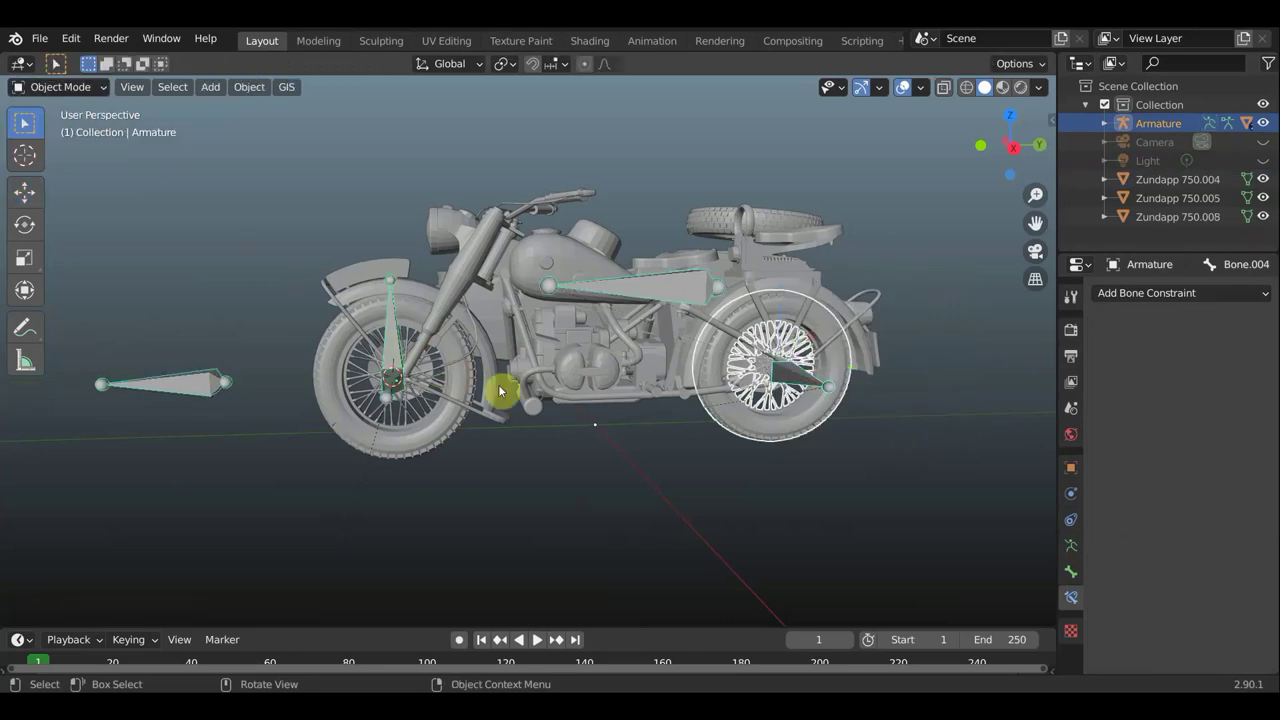
- In Pose Mode, select Bone.004 and the front wheel bone, with the front wheel bone active
click(787, 383)
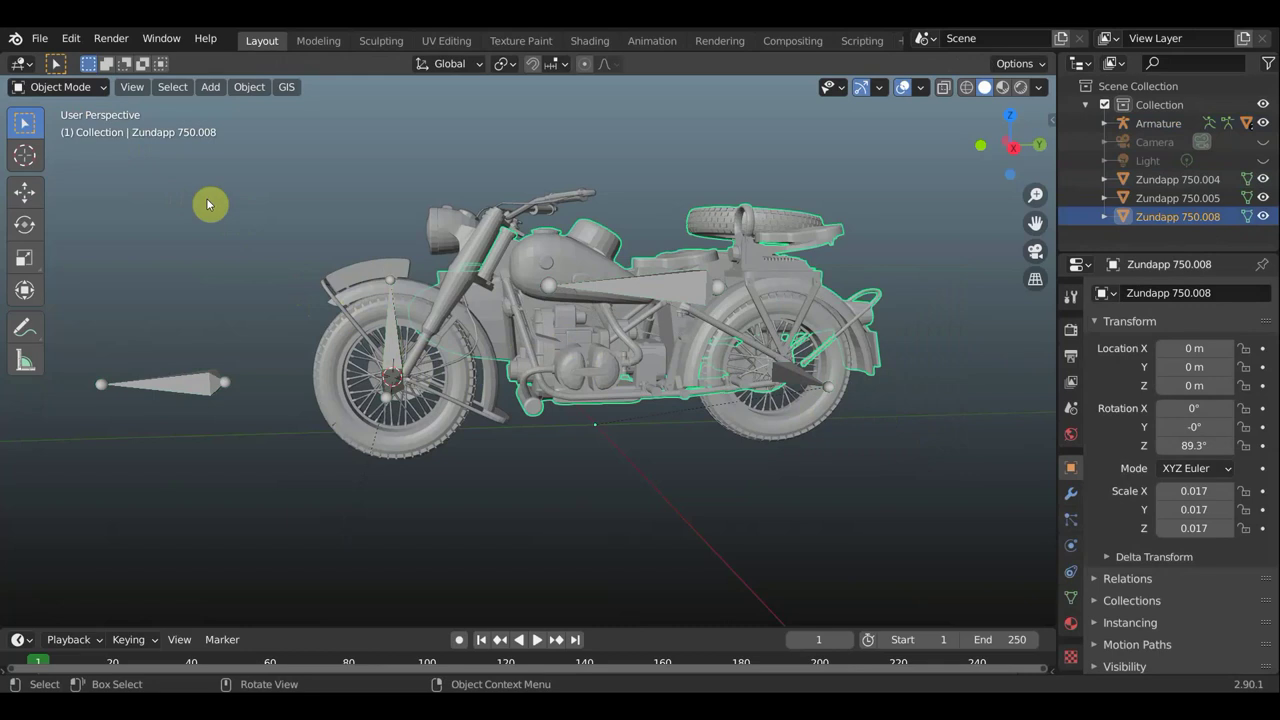
click(800, 382)
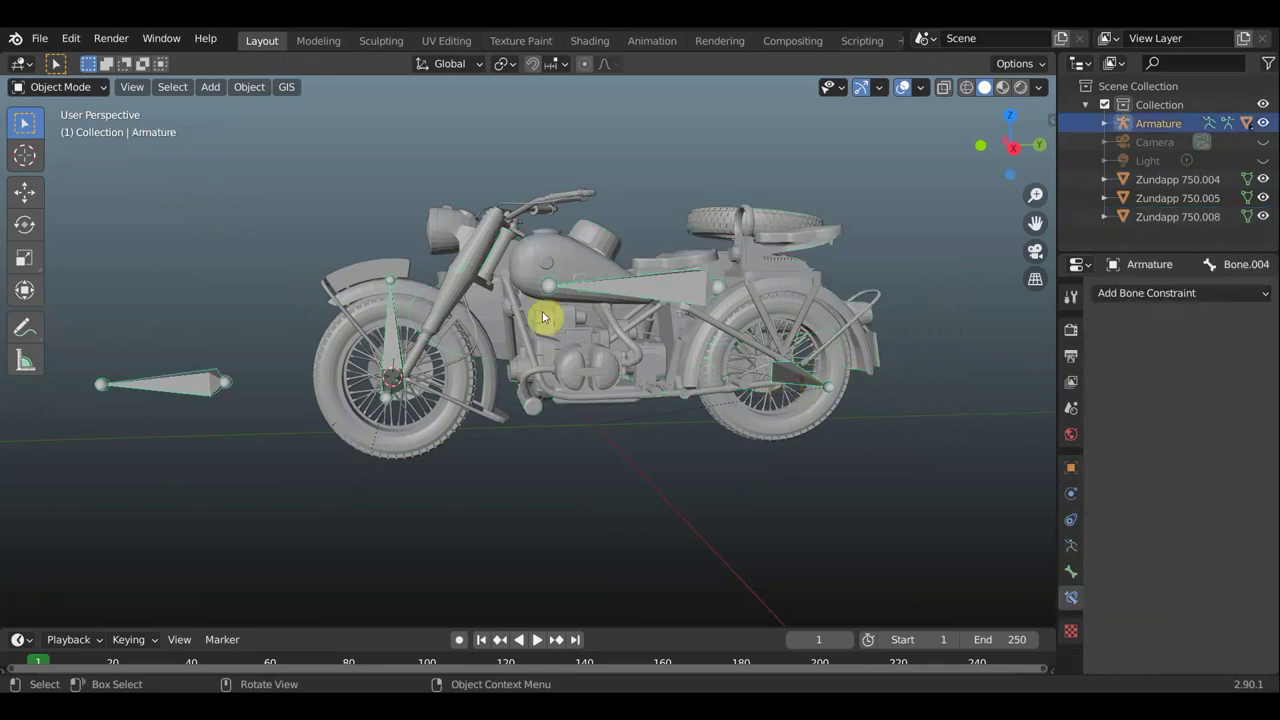
click(60, 87)
click(70, 148)
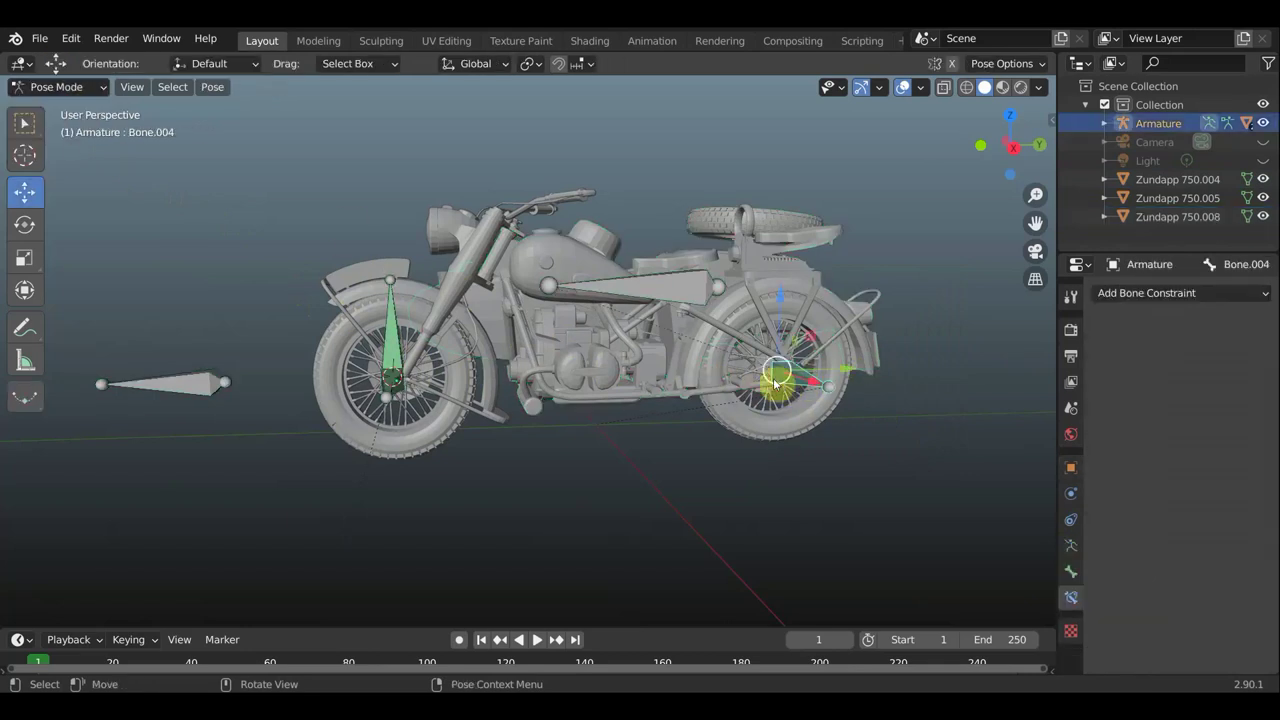
click(24, 123)
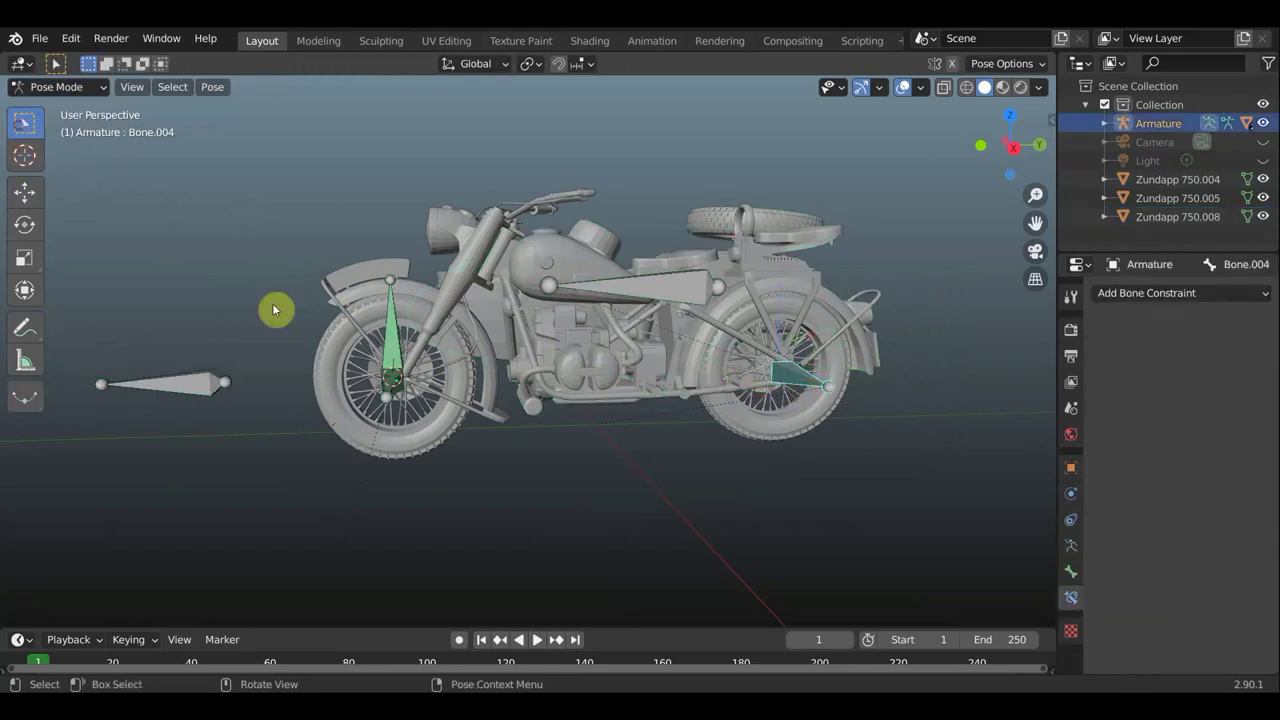
click(414, 401)
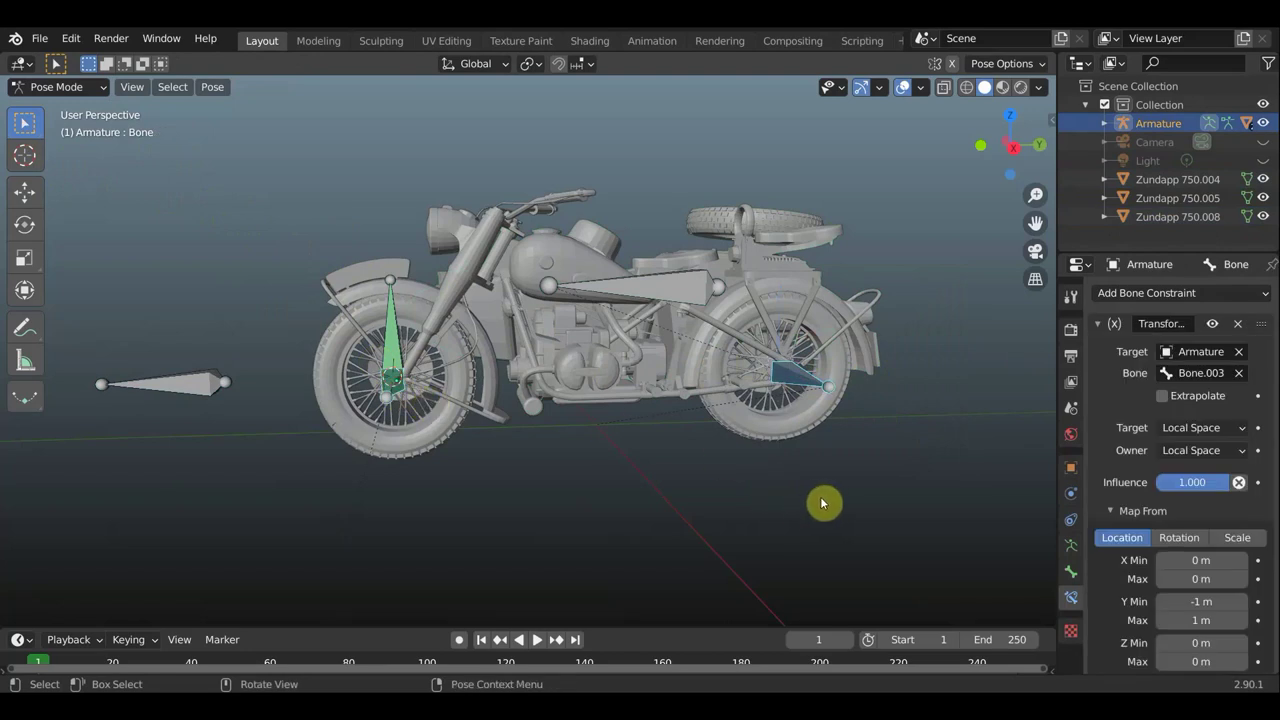
- Copy the front wheel's Transformation constraint onto Bone.004 with Copy Constraints to Selected Bones
key(KP_3)
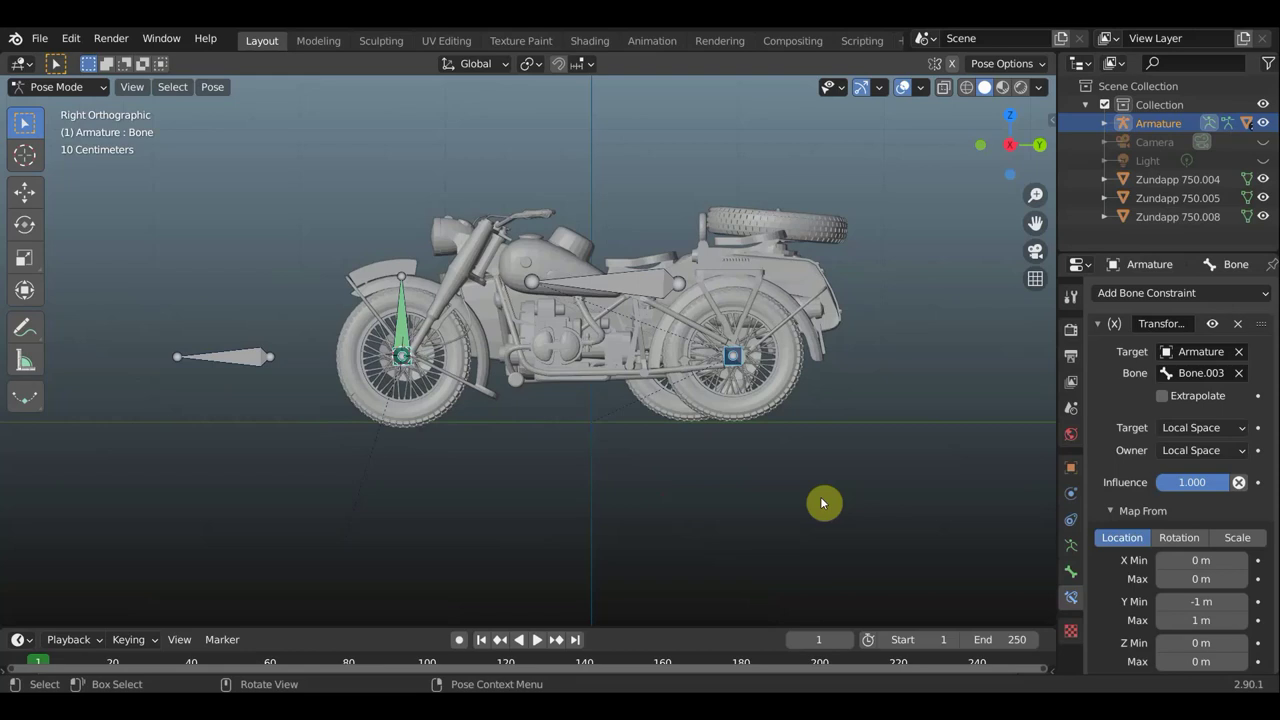
key(F3)
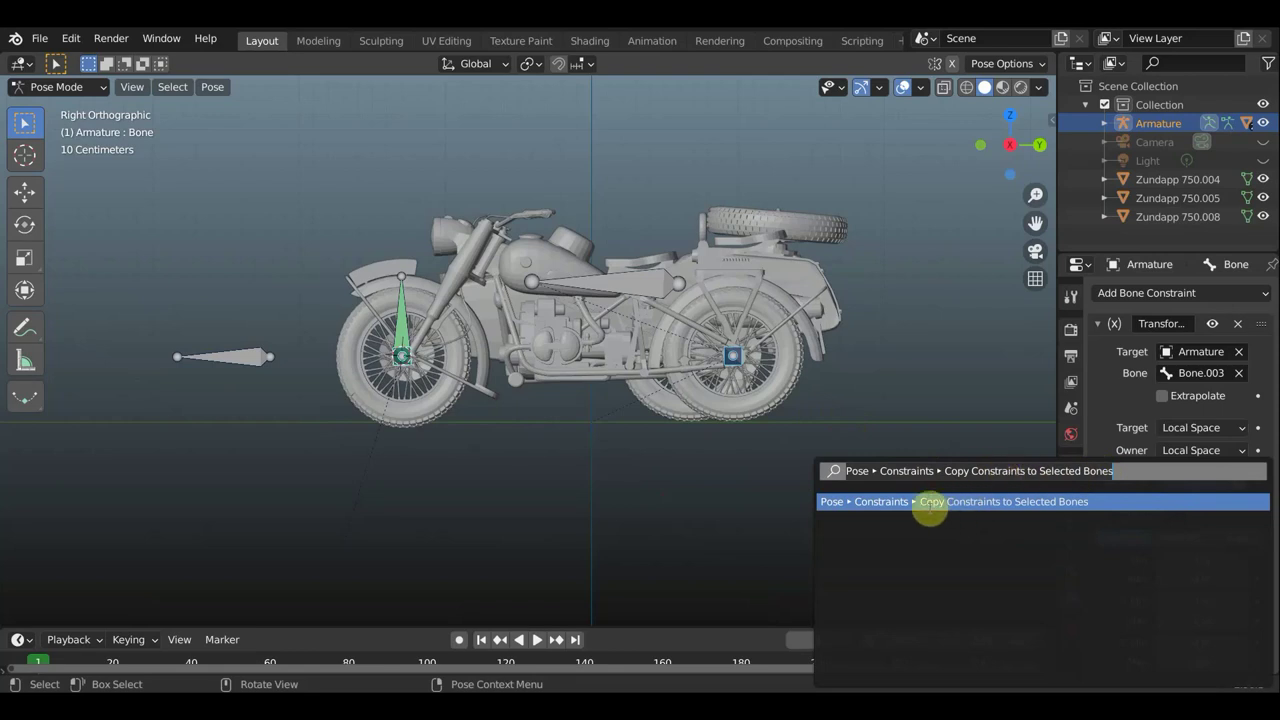
click(963, 505)
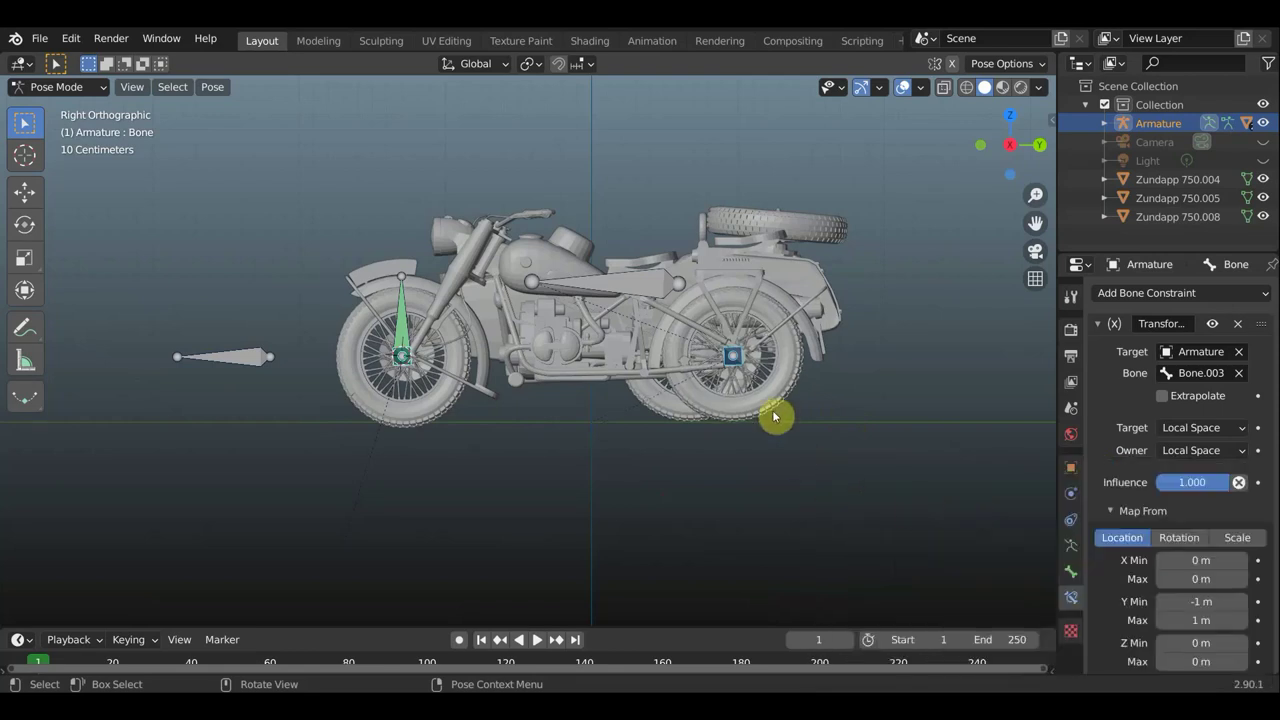
scroll(775, 420, up, 2)
middle_drag(829, 548, 874, 414)
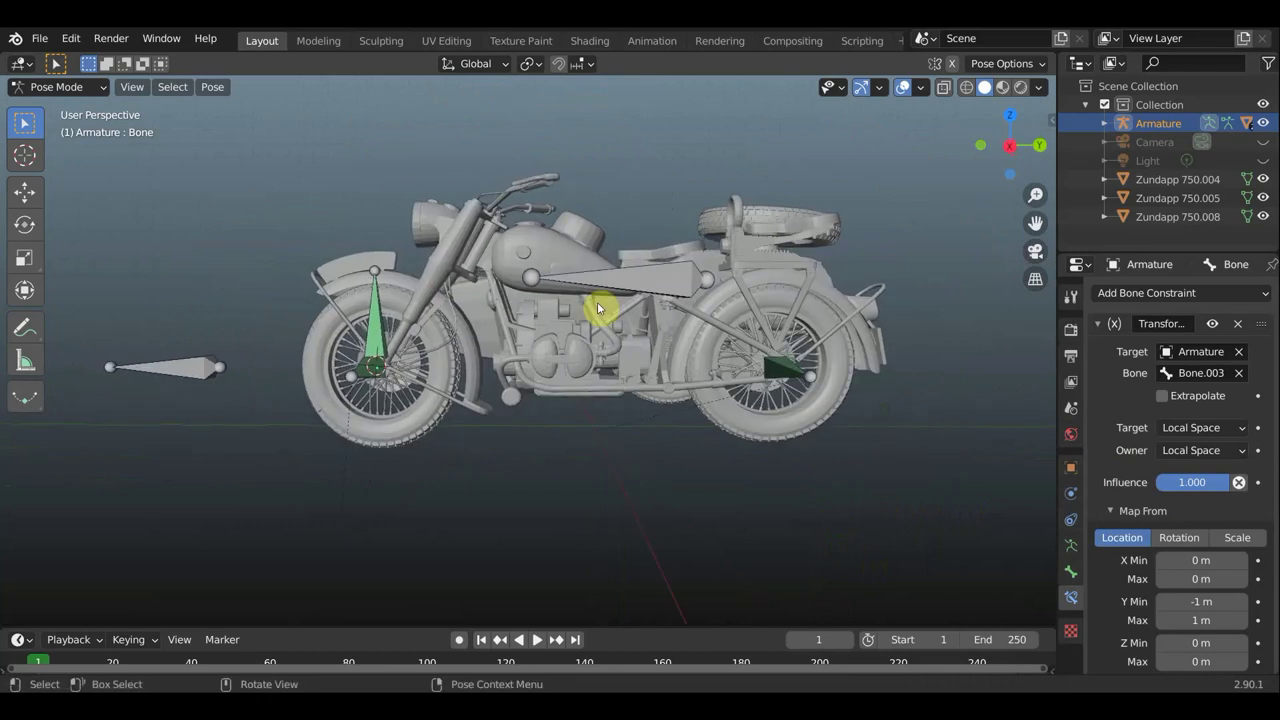
click(25, 191)
key(g)
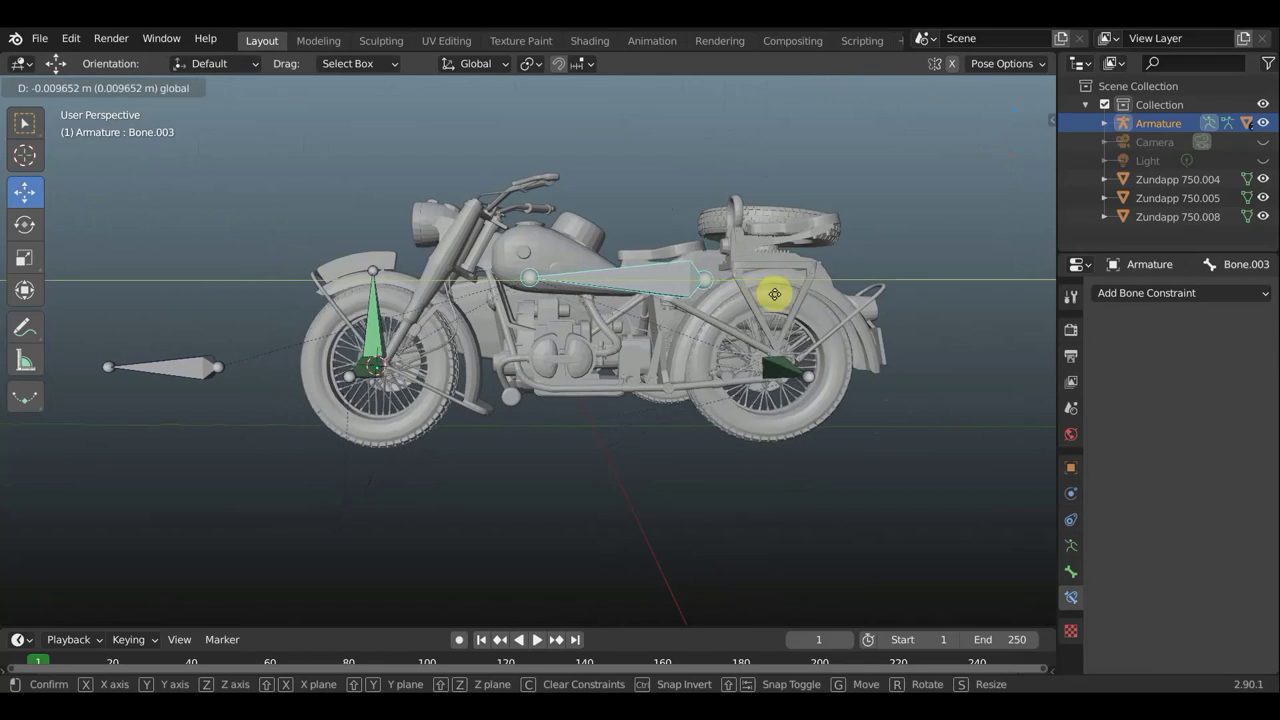
click(776, 298)
key(ctrl+z)
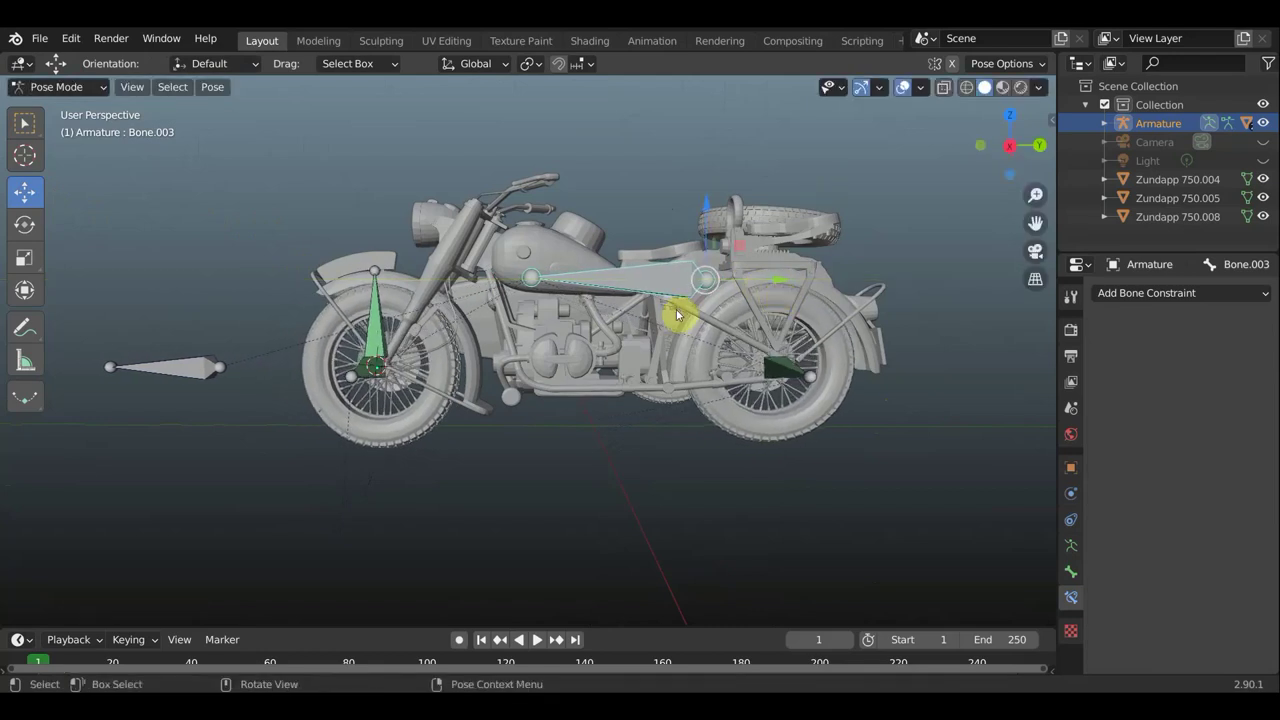
mouse_move(677, 309)
middle_down()
mouse_move(475, 321)
mouse_move(691, 403)
mouse_move(529, 386)
mouse_move(730, 400)
mouse_move(530, 393)
middle_up()
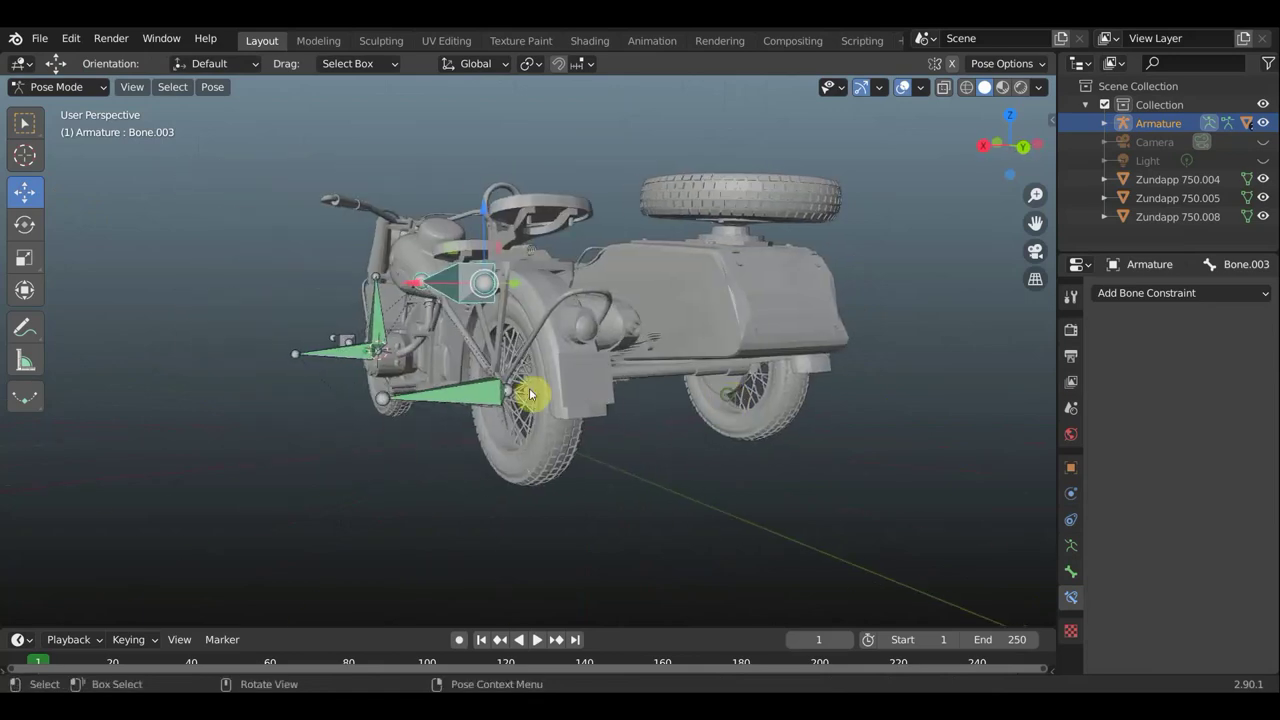
click(455, 405)
- Put the armature in Edit Mode and view the rig from the top
click(57, 87)
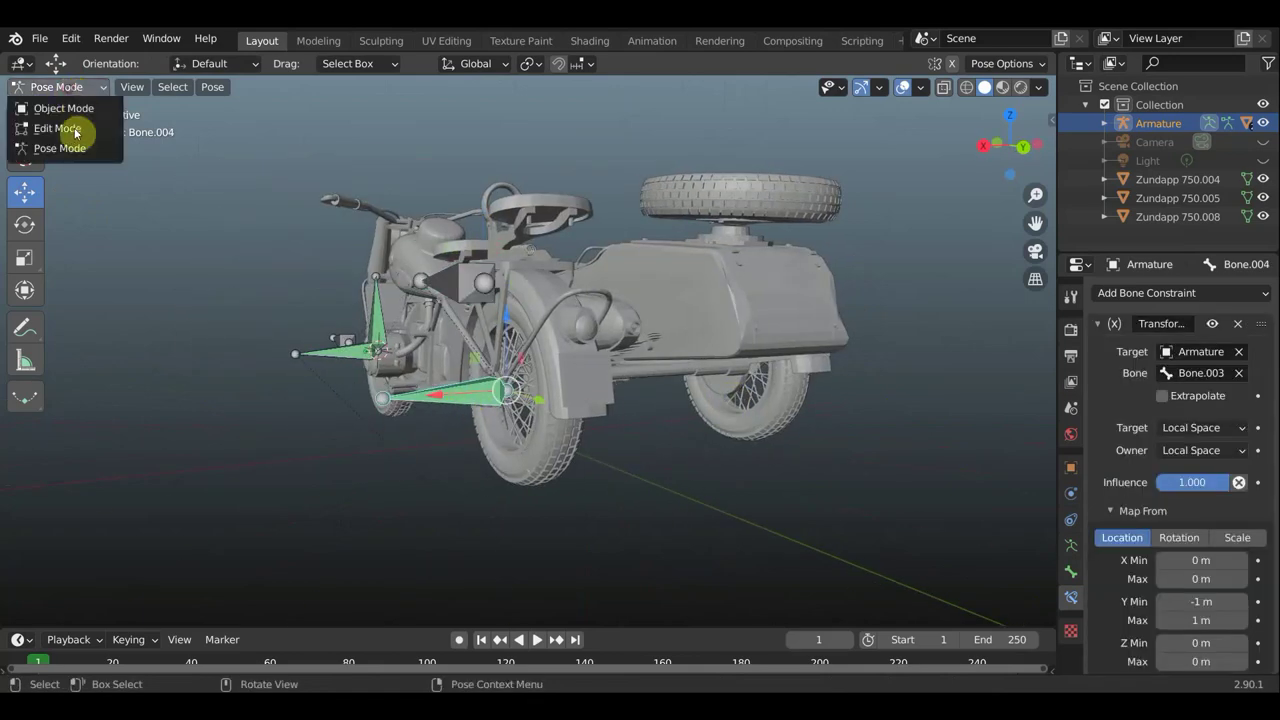
click(74, 128)
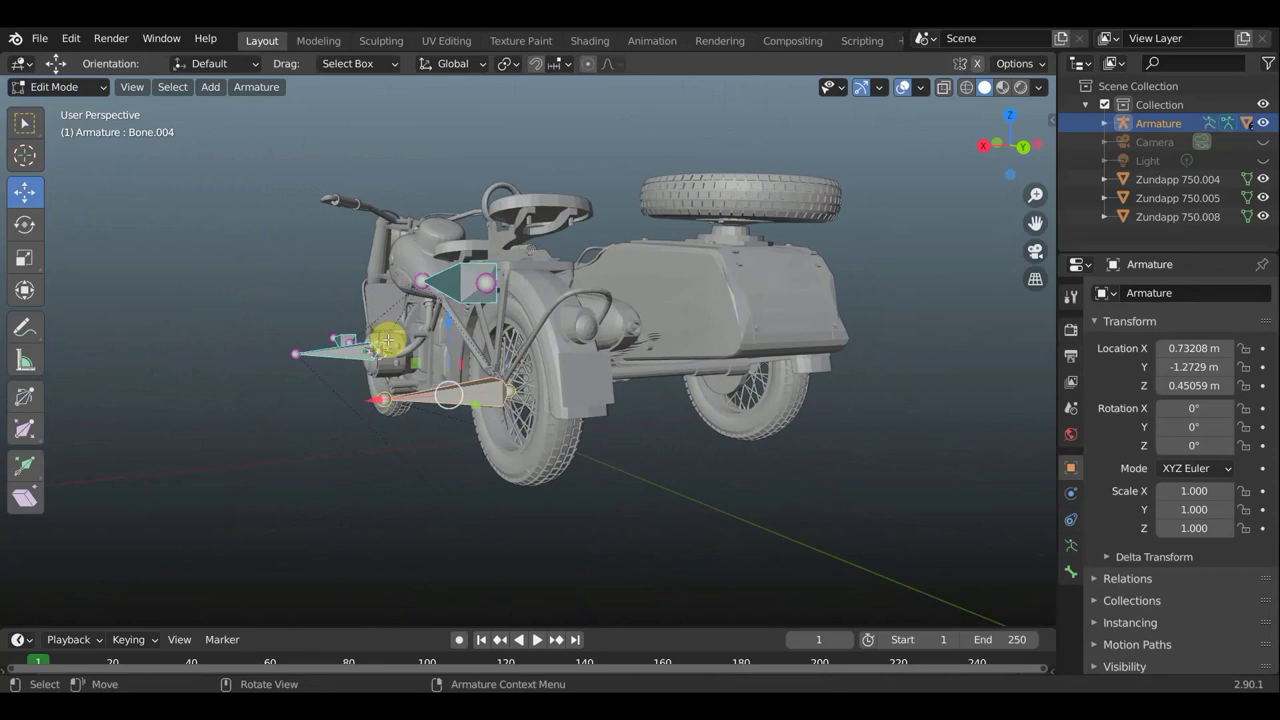
key(KP_7)
scroll(748, 229, down, 2)
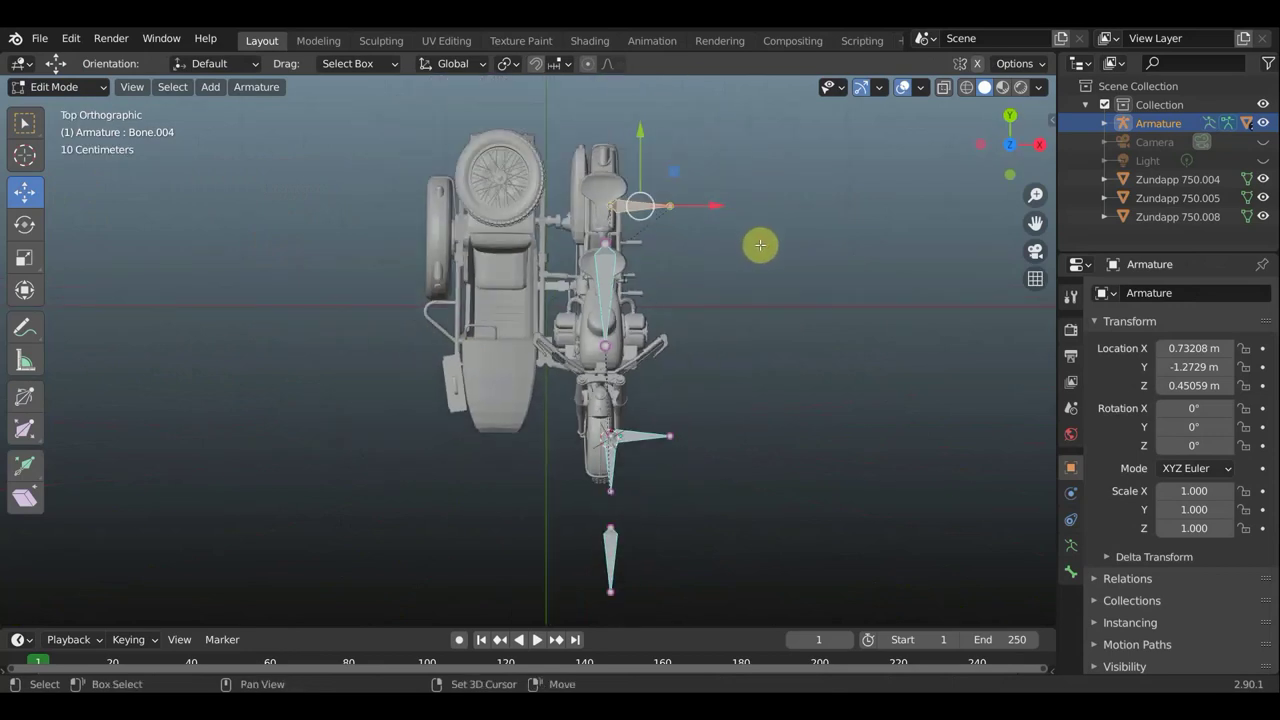
shift+middle_drag(760, 245, 754, 329)
- Duplicate the rear wheel bone and move the copy over the sidecar wheel along X and Y
key(shift+d)
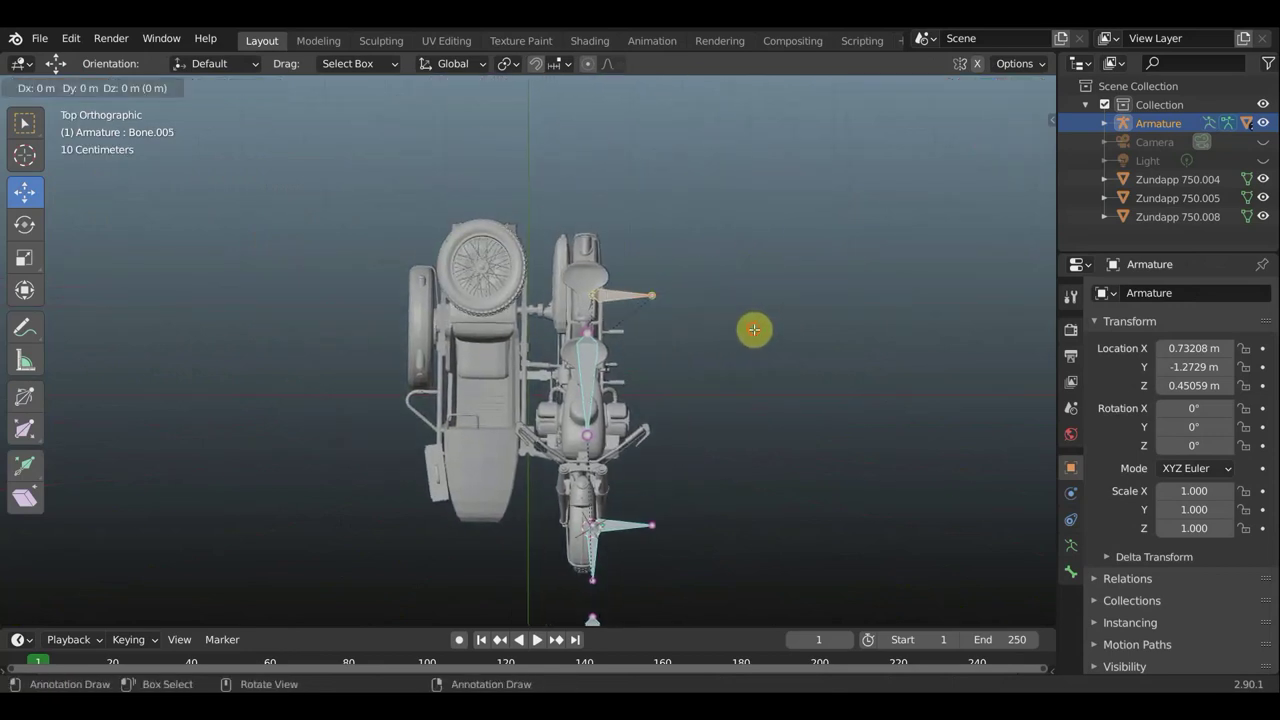
key(Escape)
key(g)
key(x)
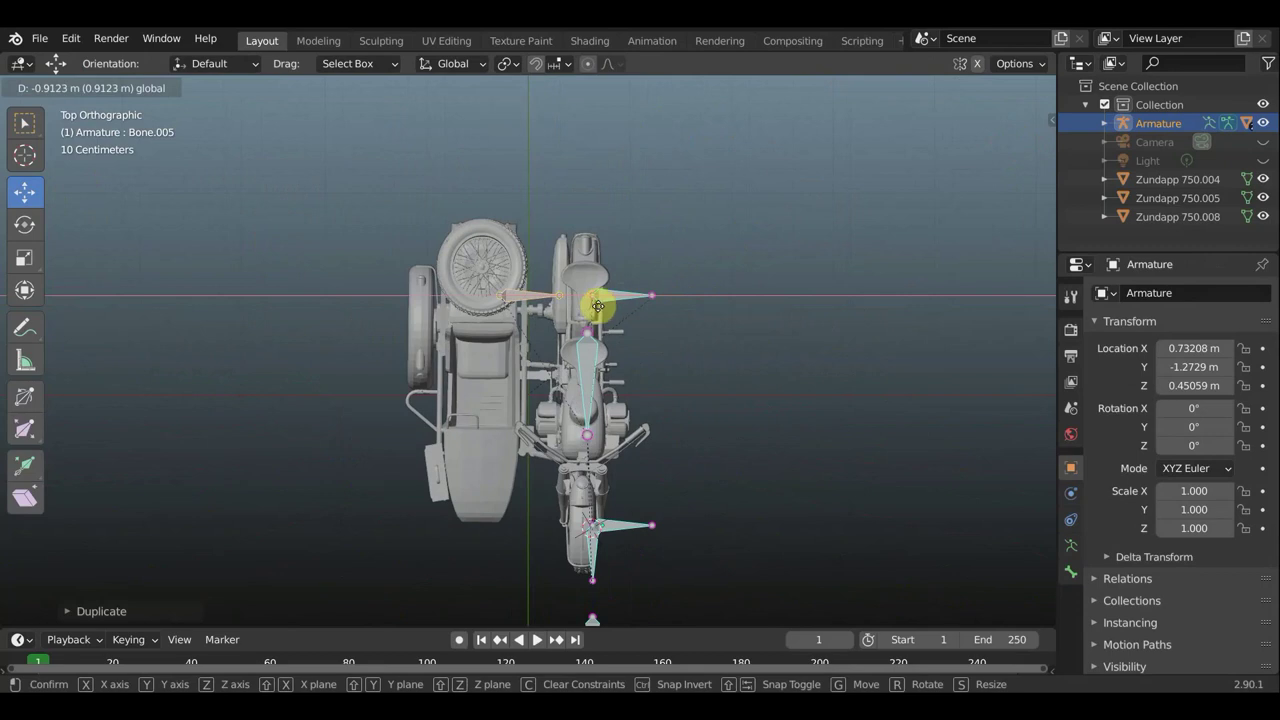
click(527, 323)
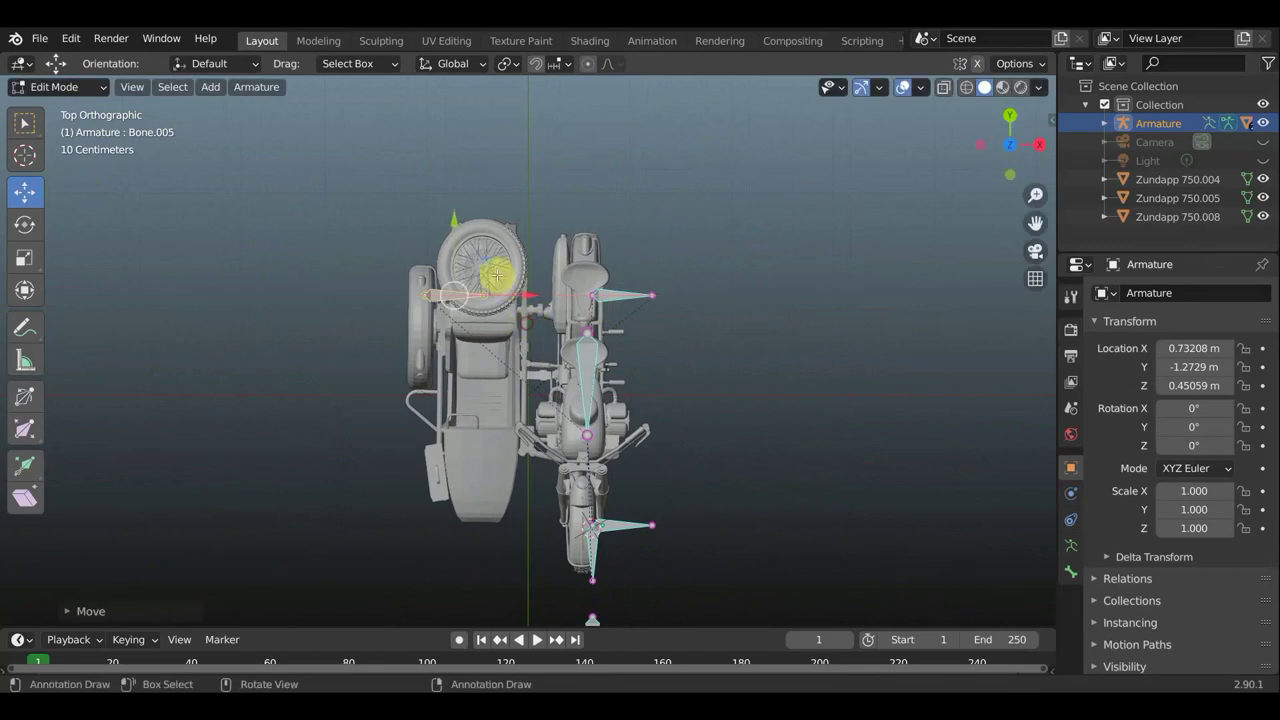
key(g)
key(y)
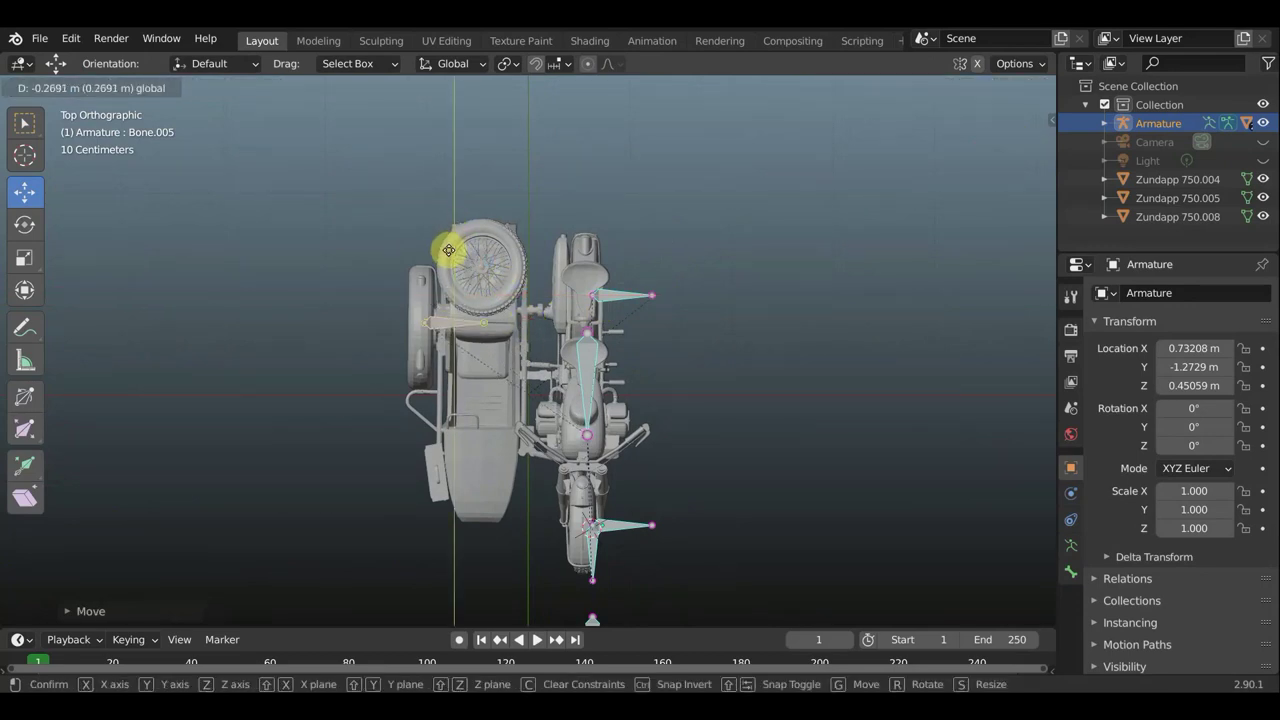
click(449, 250)
key(g)
key(x)
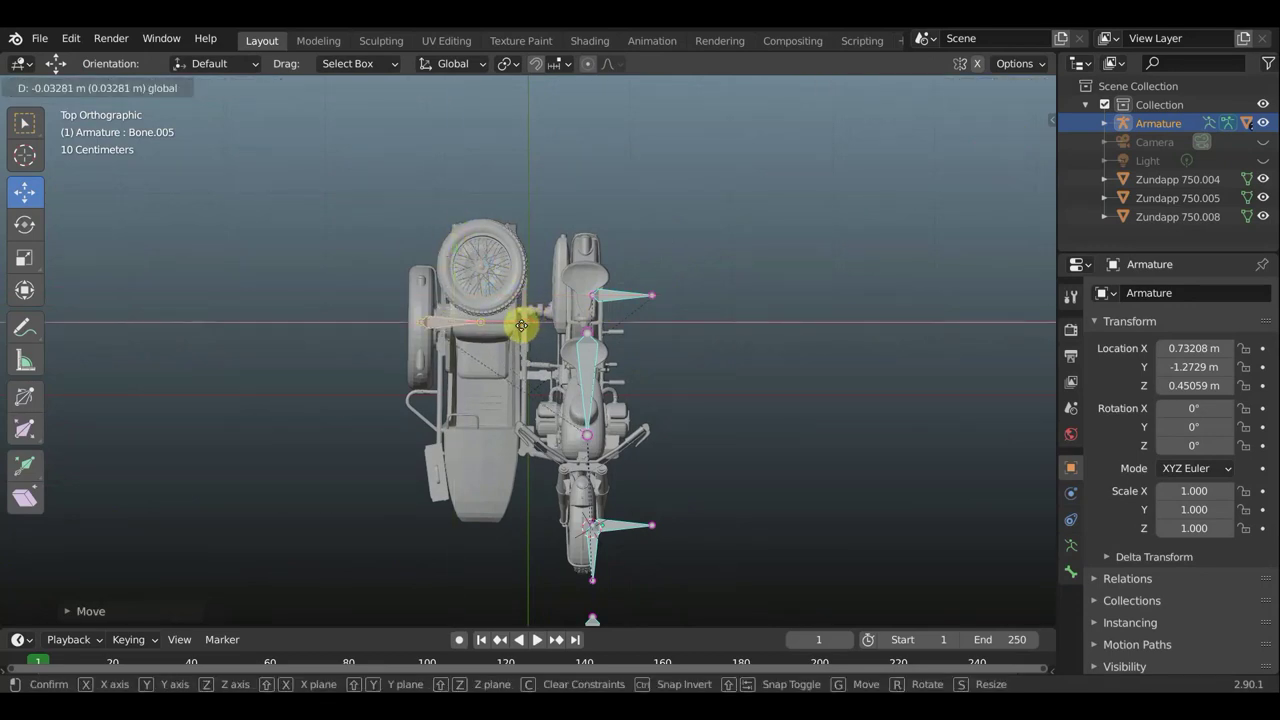
click(521, 325)
- Refine Bone.005's position in perspective until it sits at the sidecar wheel hub
mouse_move(657, 351)
middle_down()
mouse_move(863, 191)
mouse_move(857, 157)
mouse_move(771, 242)
middle_up()
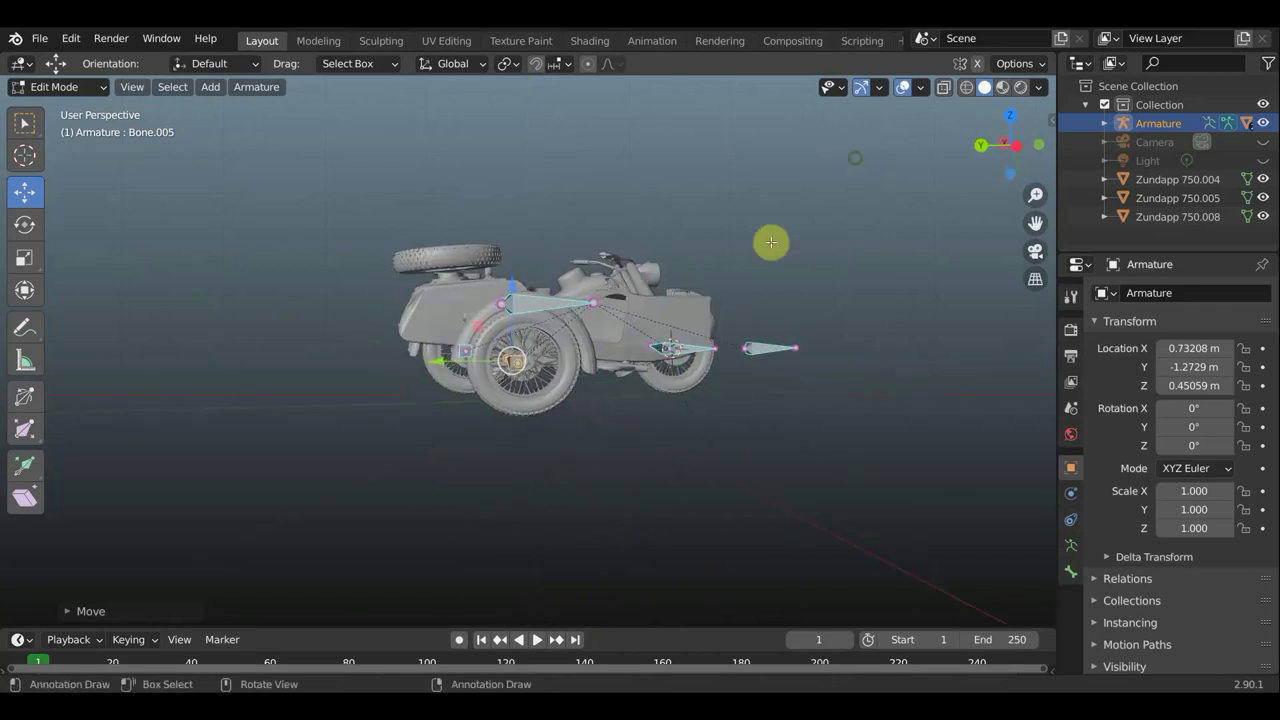
scroll(758, 248, up, 1)
scroll(718, 260, up, 1)
scroll(668, 278, up, 2)
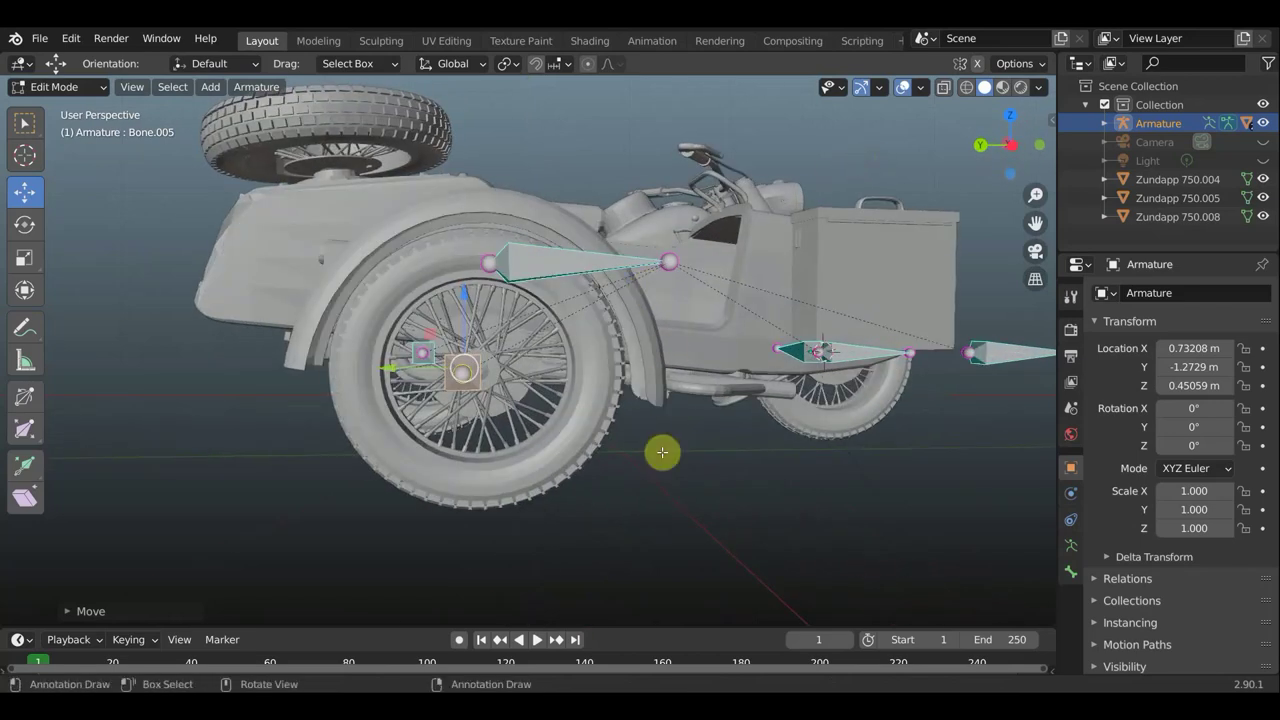
key(g)
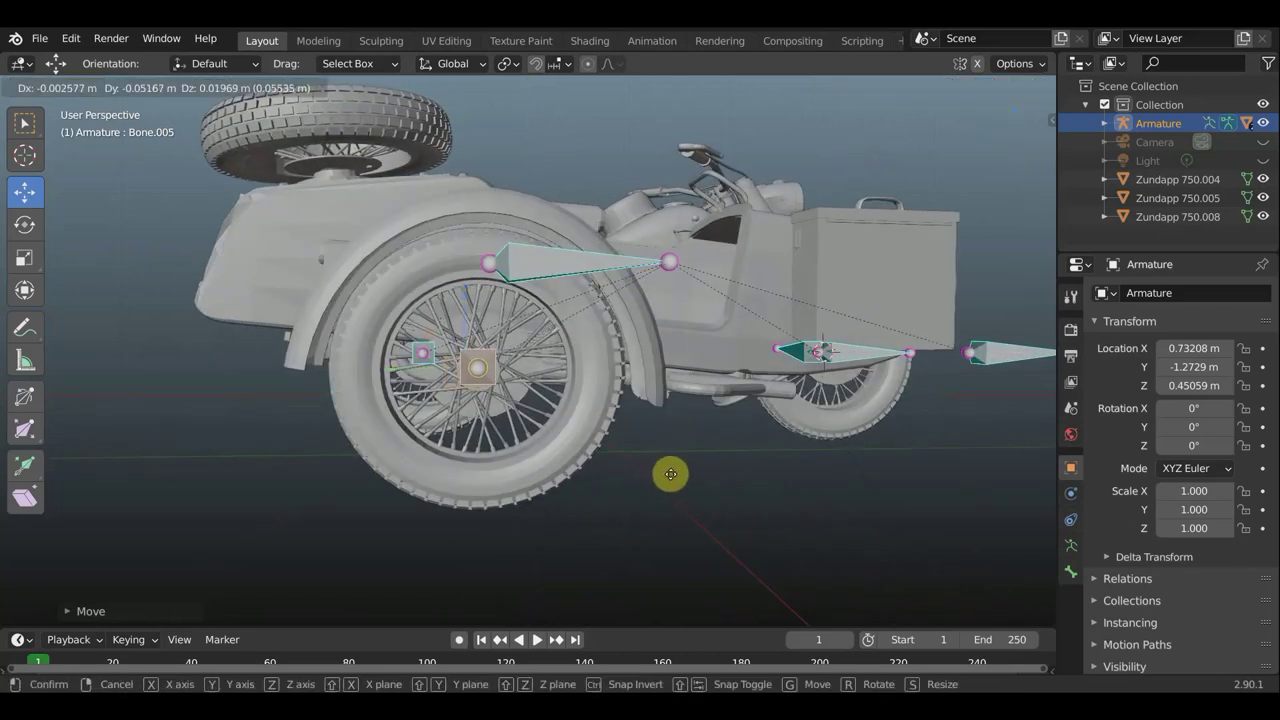
click(671, 474)
mouse_move(671, 477)
middle_down()
mouse_move(556, 490)
mouse_move(689, 489)
middle_up()
key(g)
click(537, 486)
key(g)
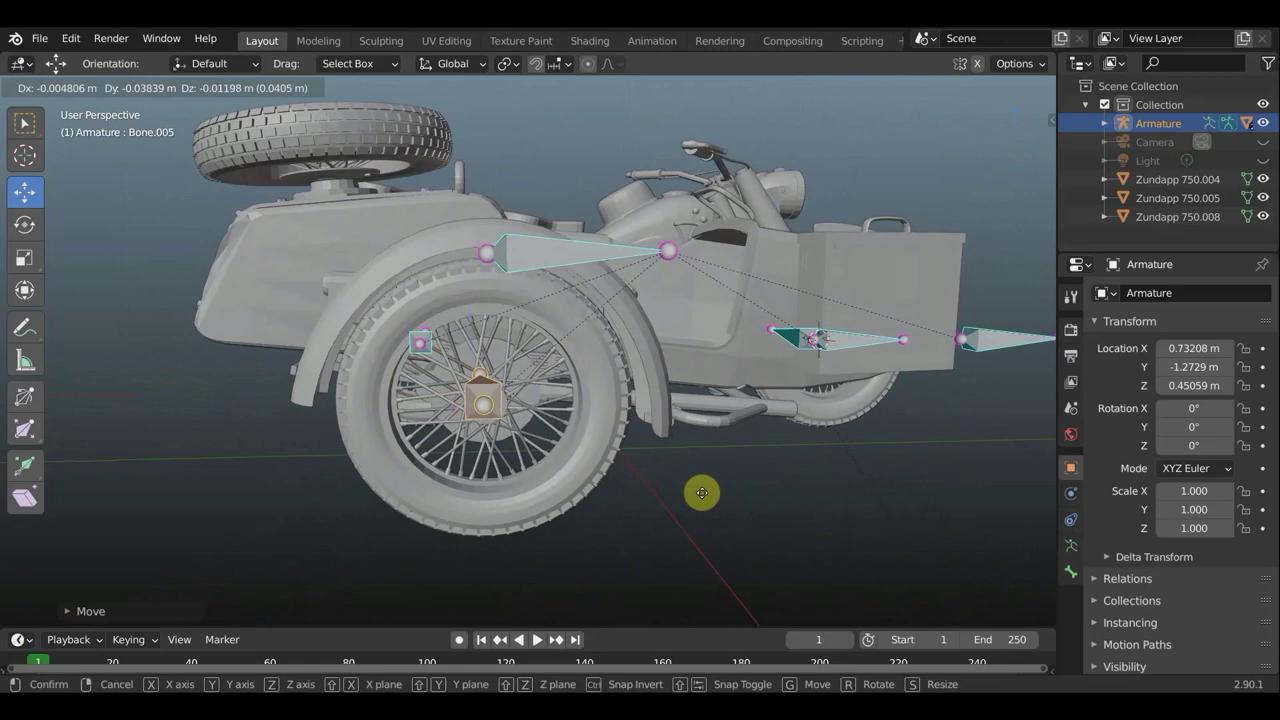
click(704, 491)
middle_drag(743, 480, 686, 486)
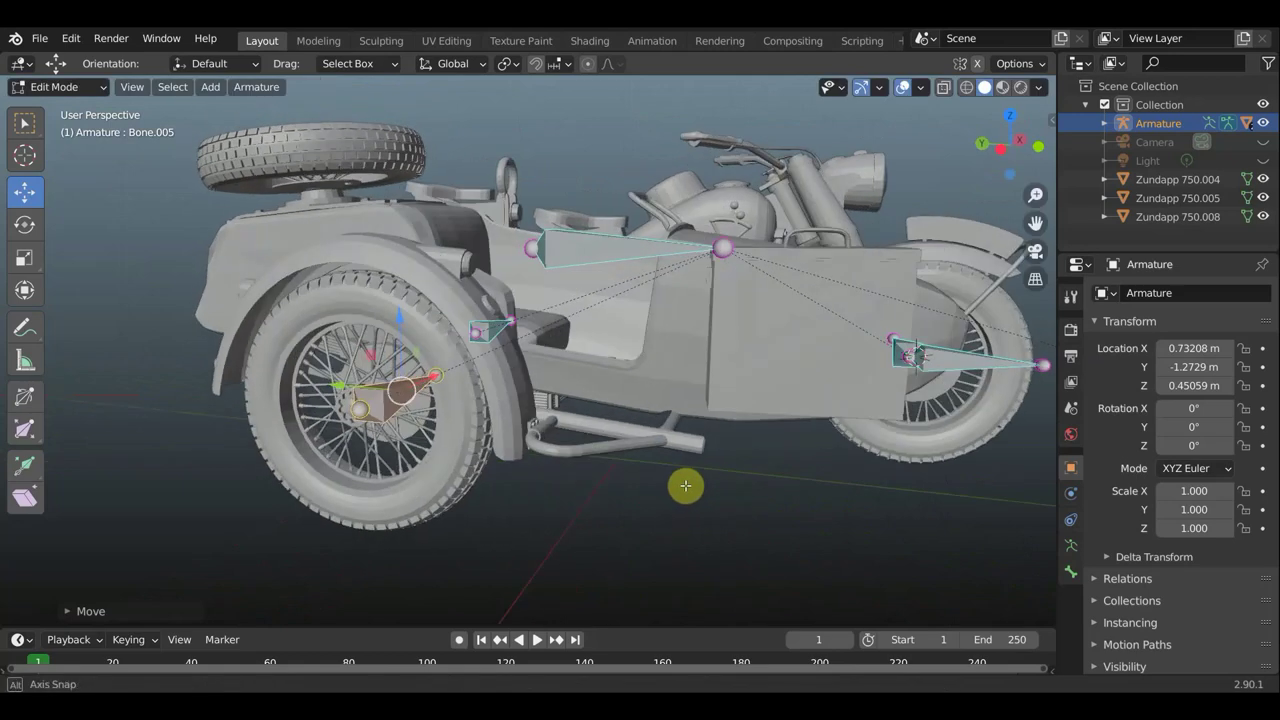
click(70, 88)
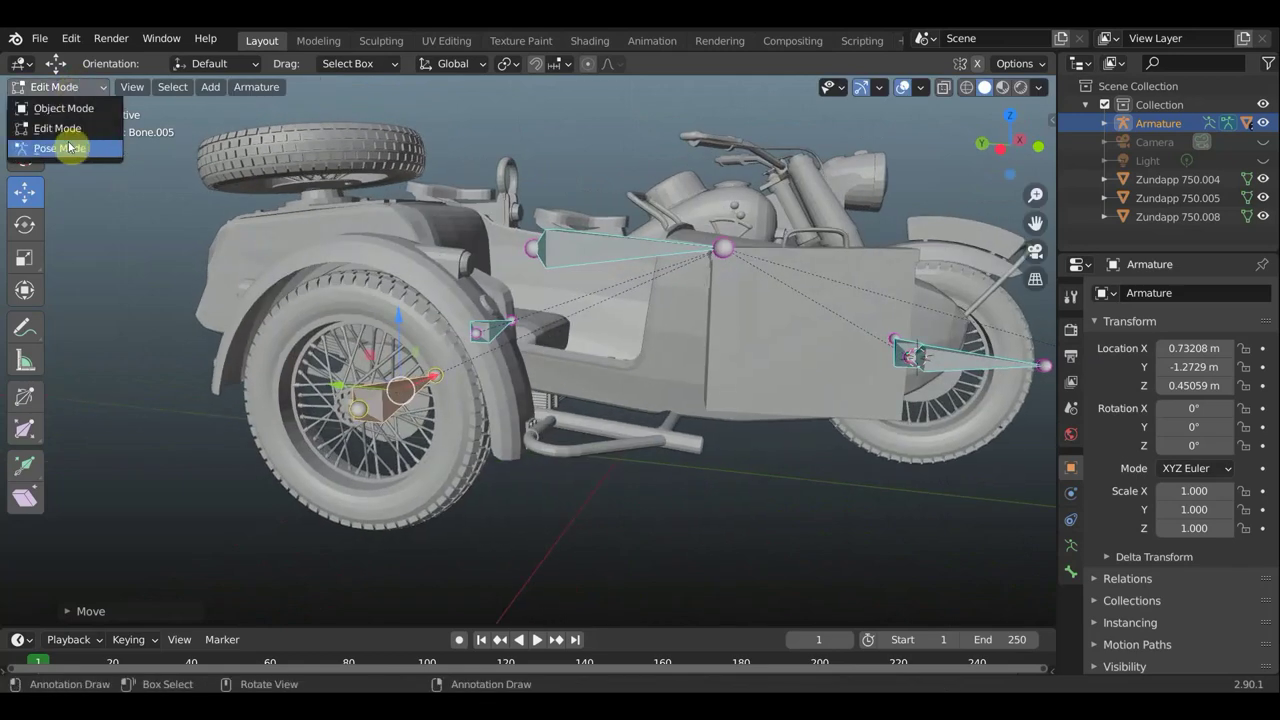
- In Pose Mode, test-move drive bone Bone.003 along Y
click(66, 149)
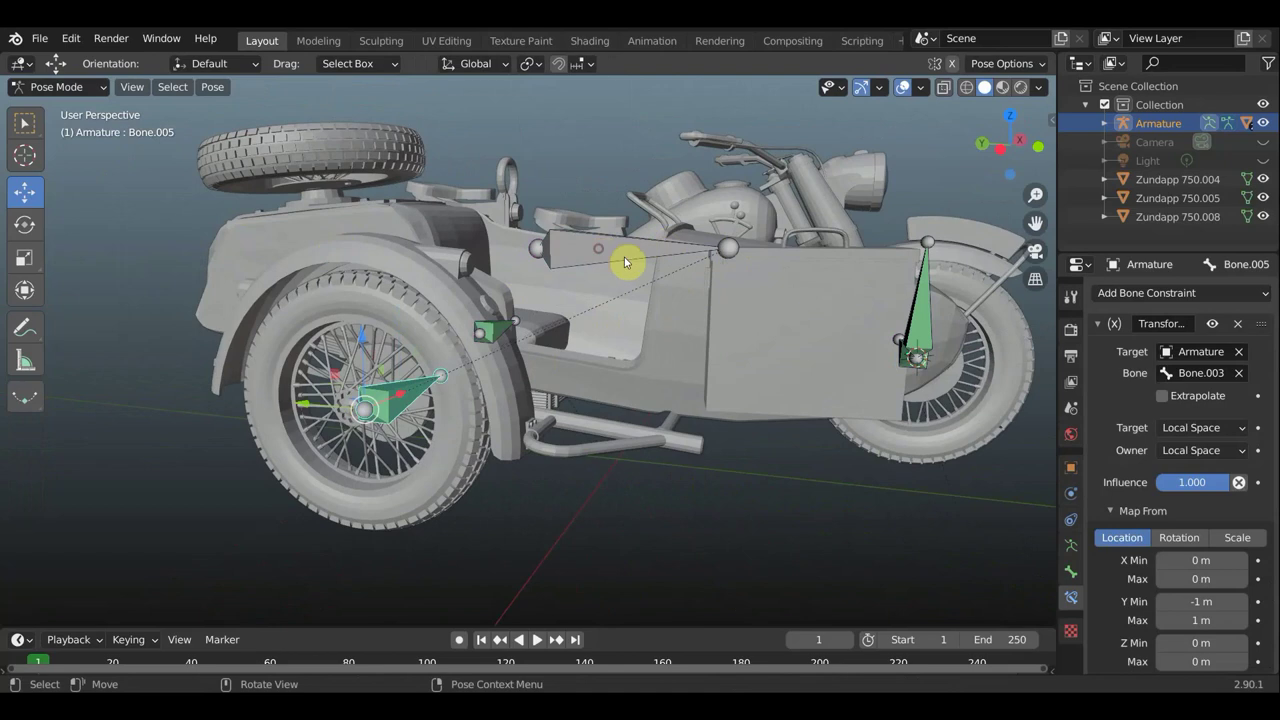
scroll(630, 270, down, 3)
click(651, 291)
scroll(808, 326, down, 1)
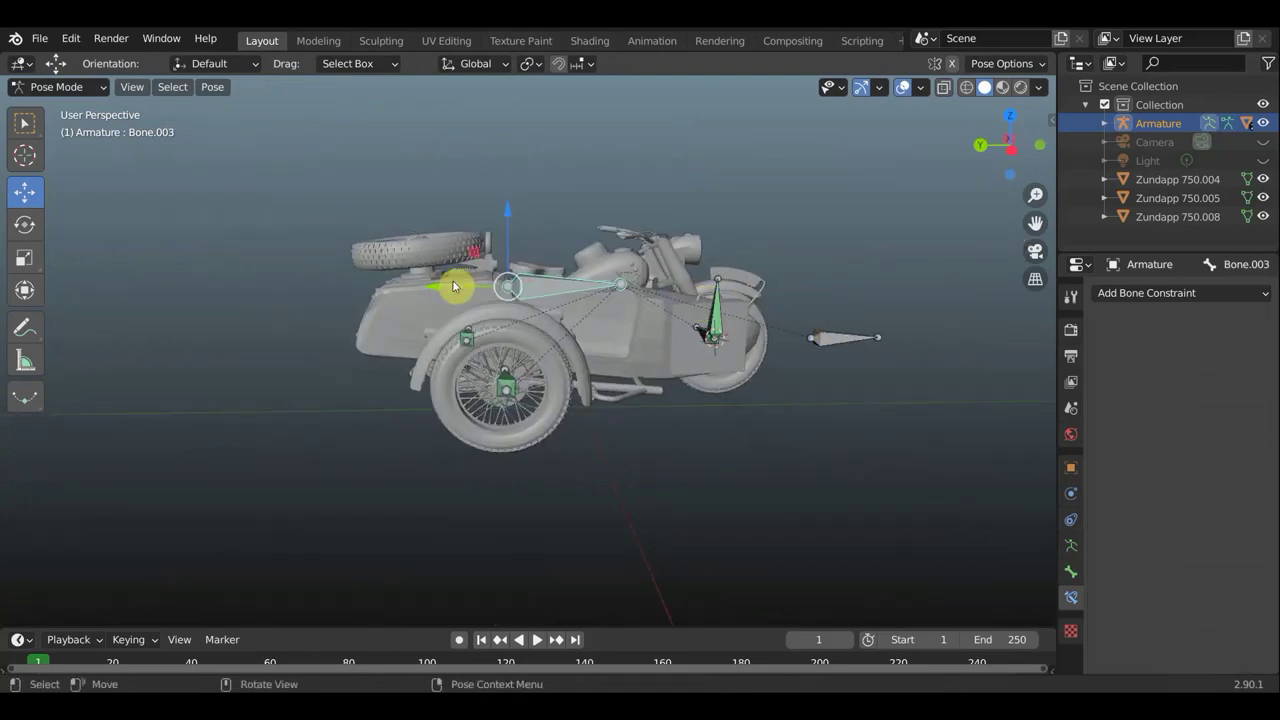
key(g)
key(y)
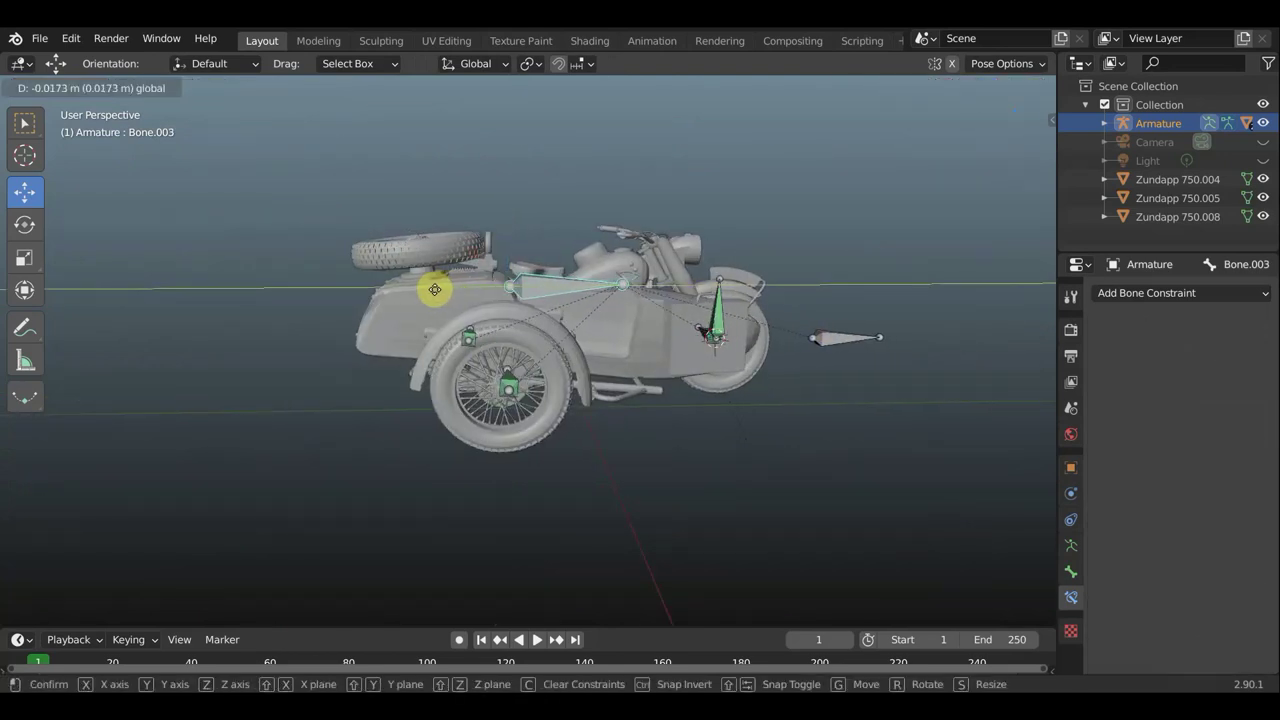
click(433, 289)
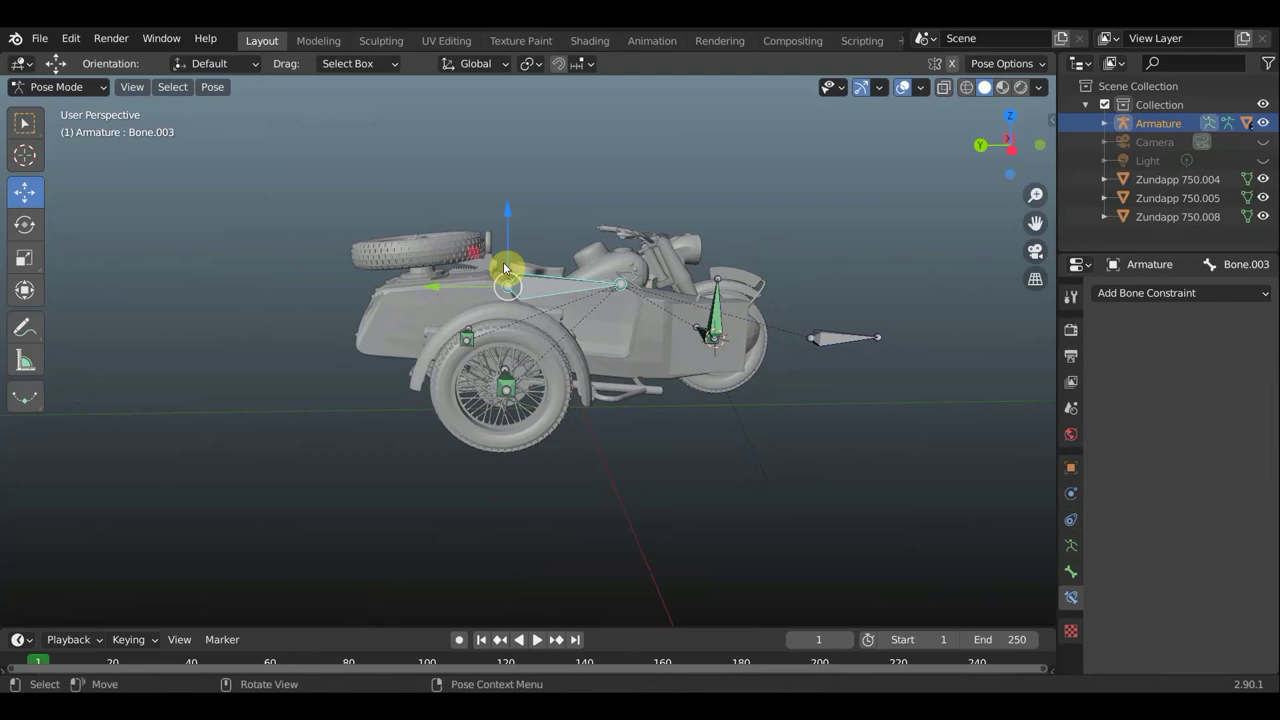
- Parent sidecar wheel Zundapp 750.004 to Bone.005 using Ctrl+P > Bone
click(57, 87)
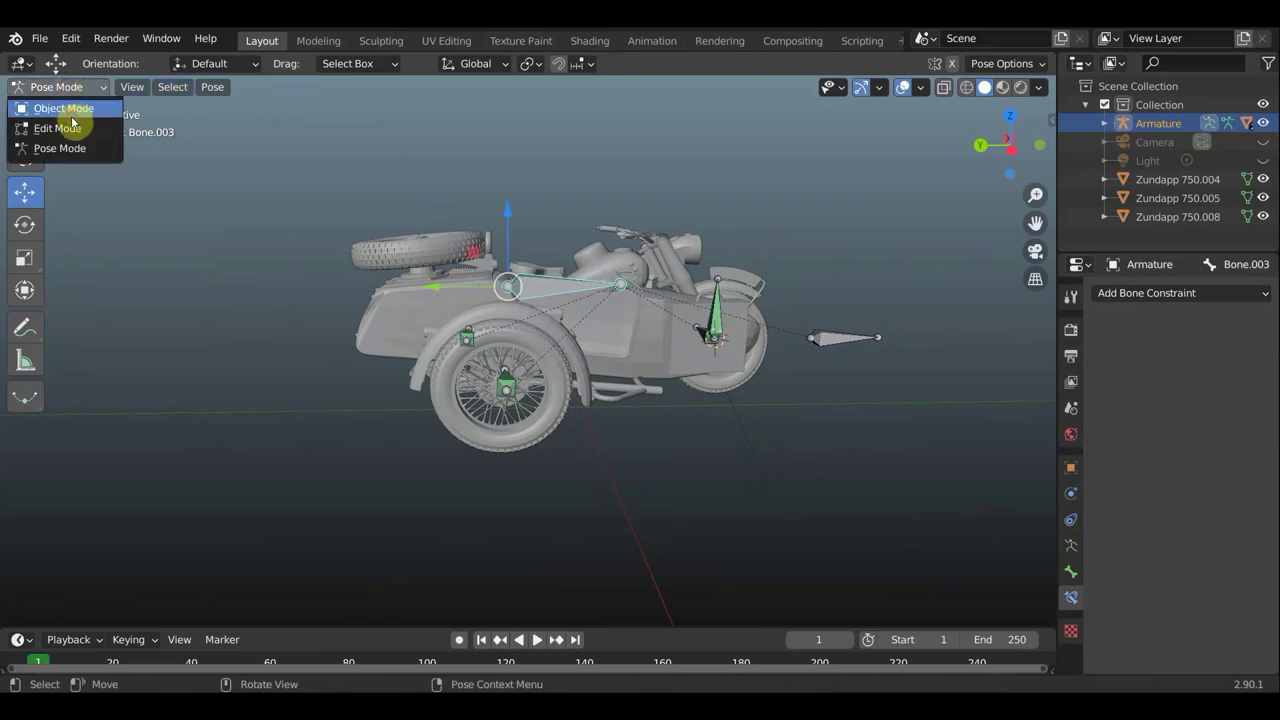
click(45, 104)
click(508, 389)
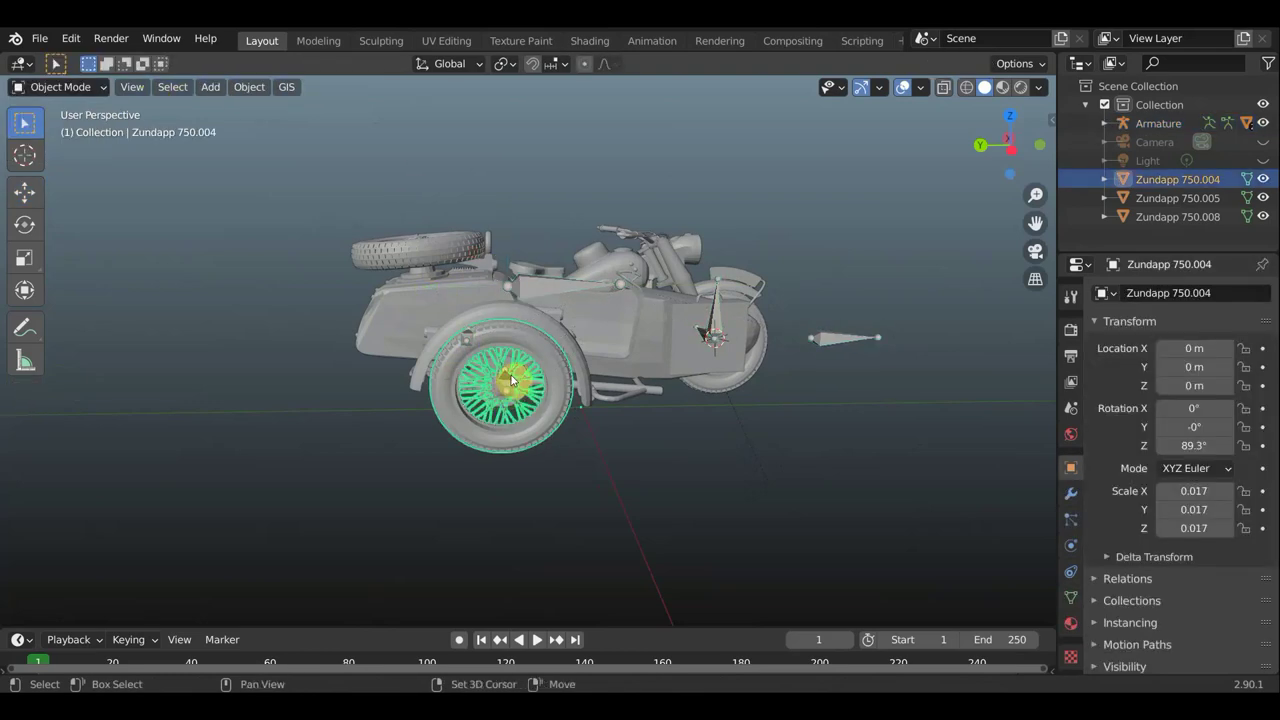
shift+click(512, 390)
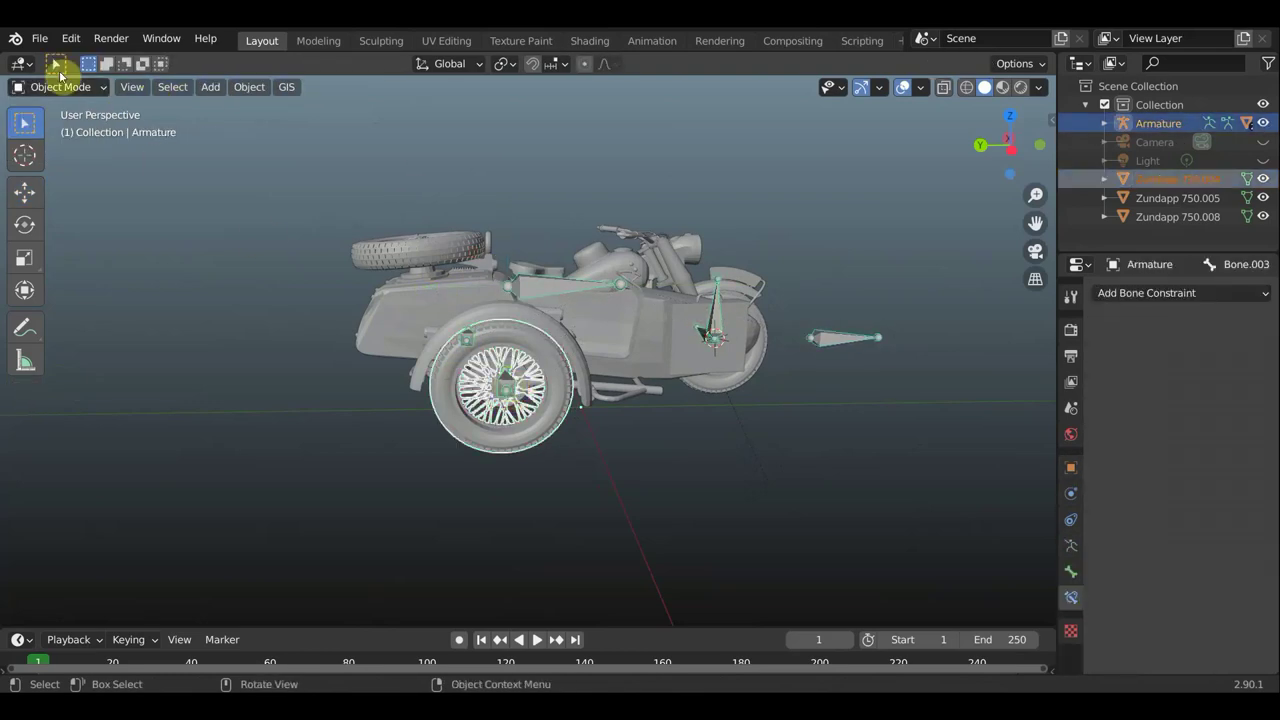
click(57, 87)
click(60, 150)
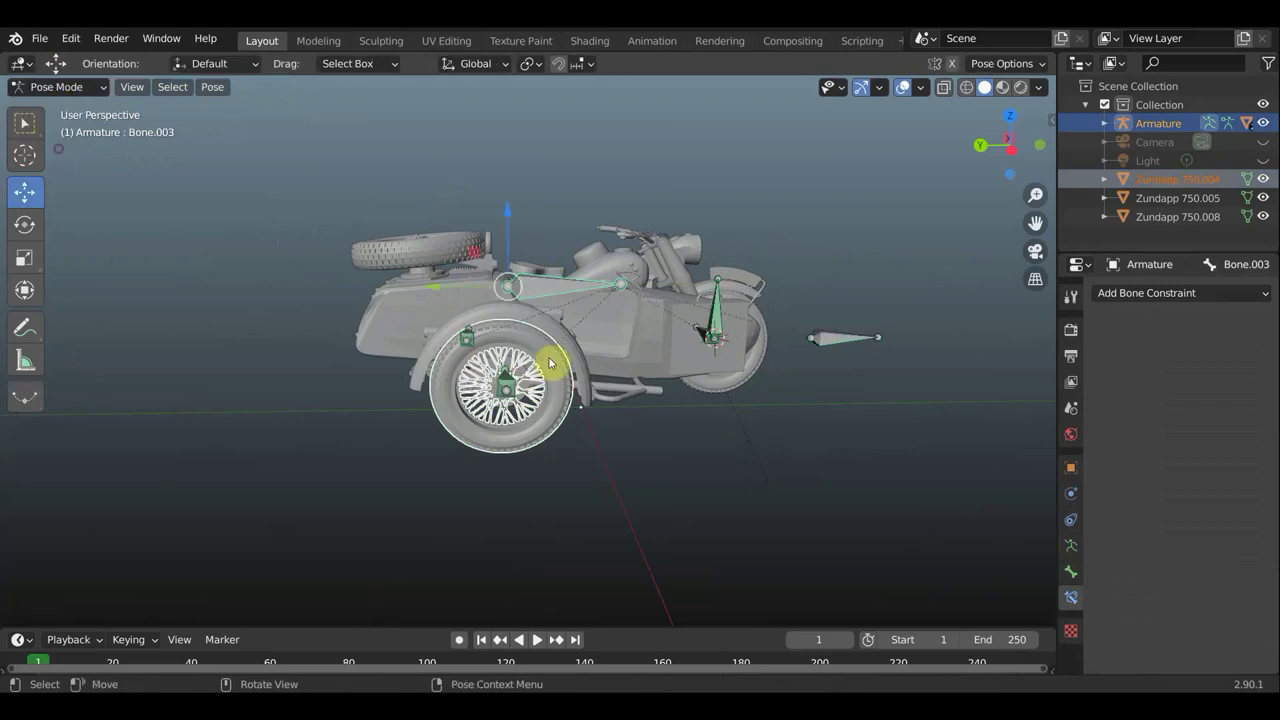
click(513, 390)
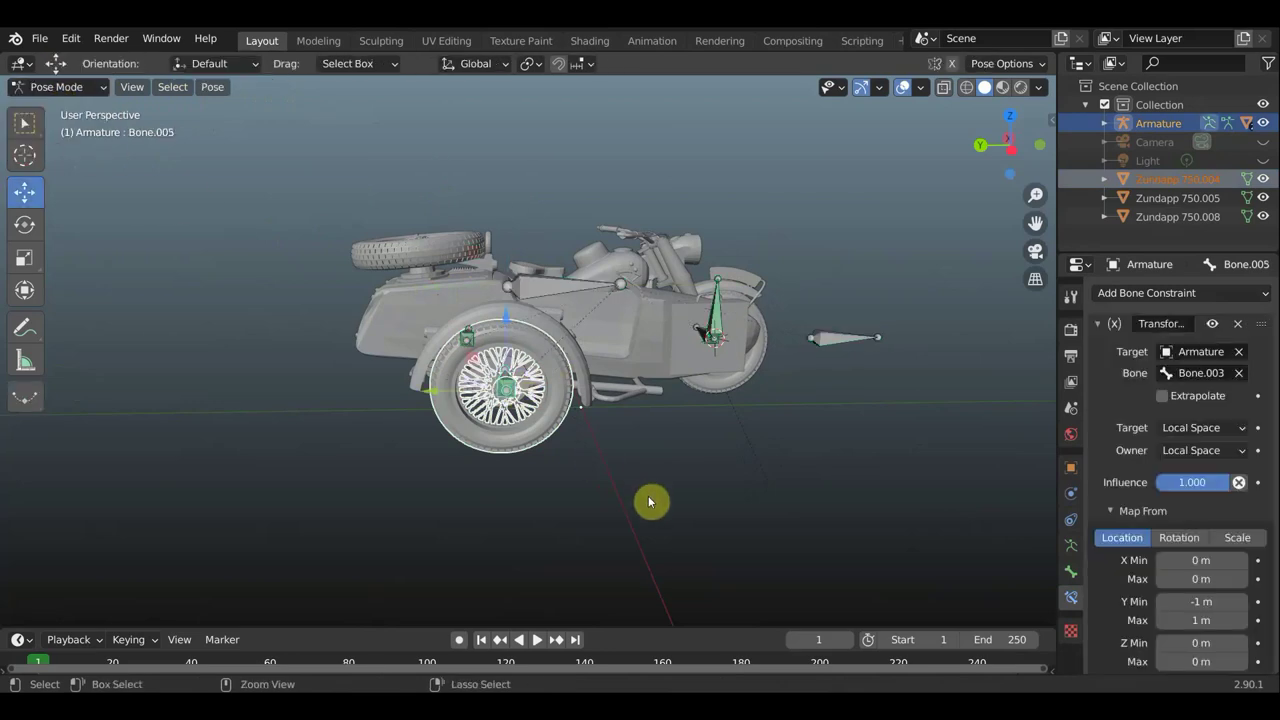
key(ctrl+p)
click(649, 497)
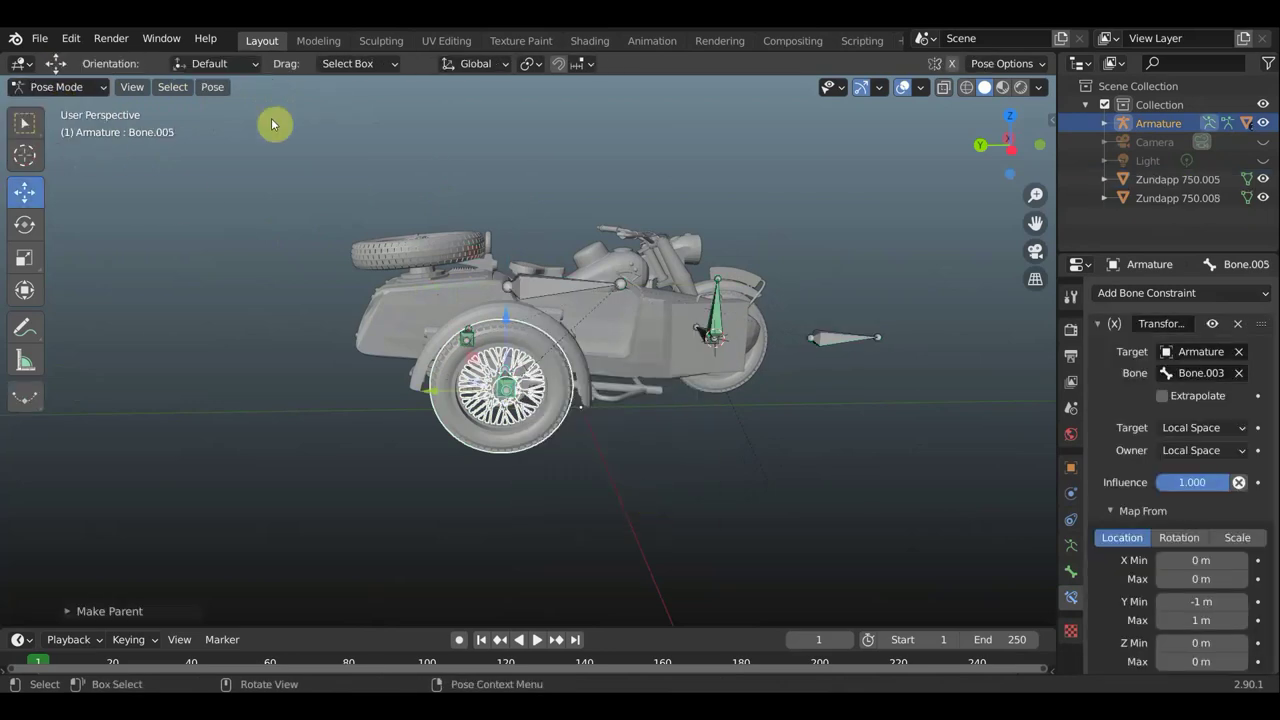
- Deselect the wheel, return to Pose Mode and move Bone.003 to check the wheels follow
click(60, 87)
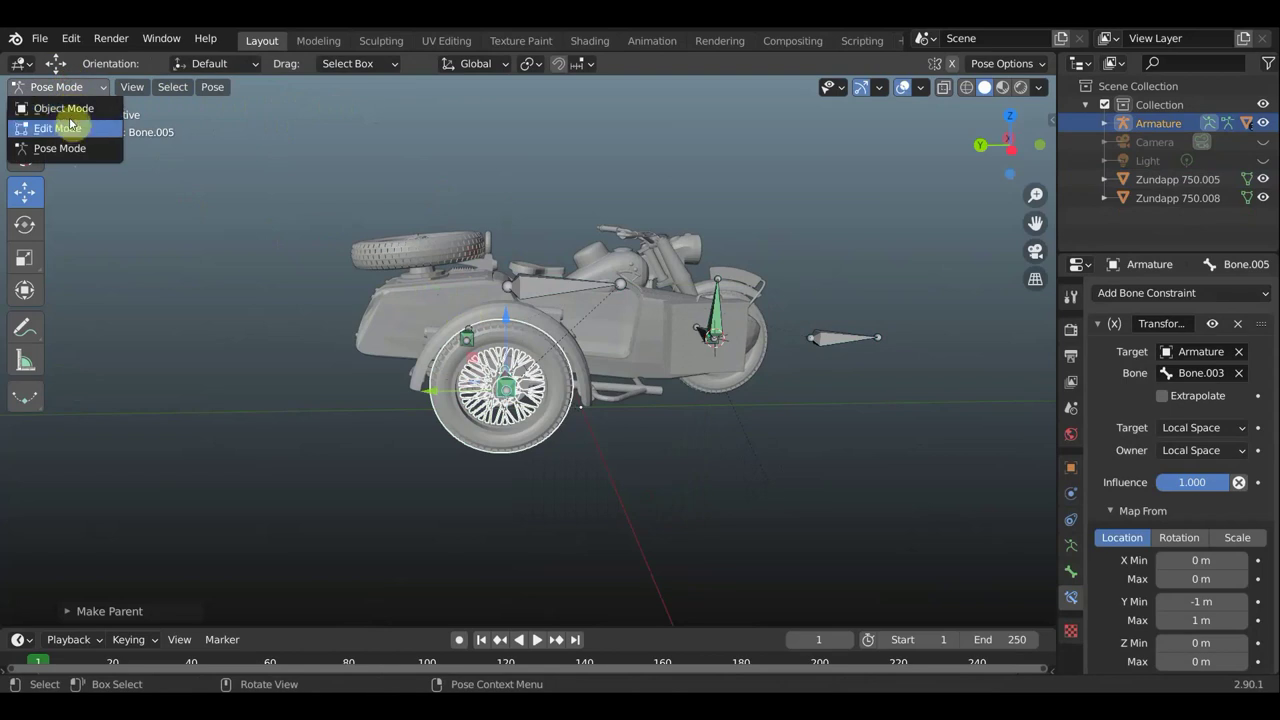
click(64, 108)
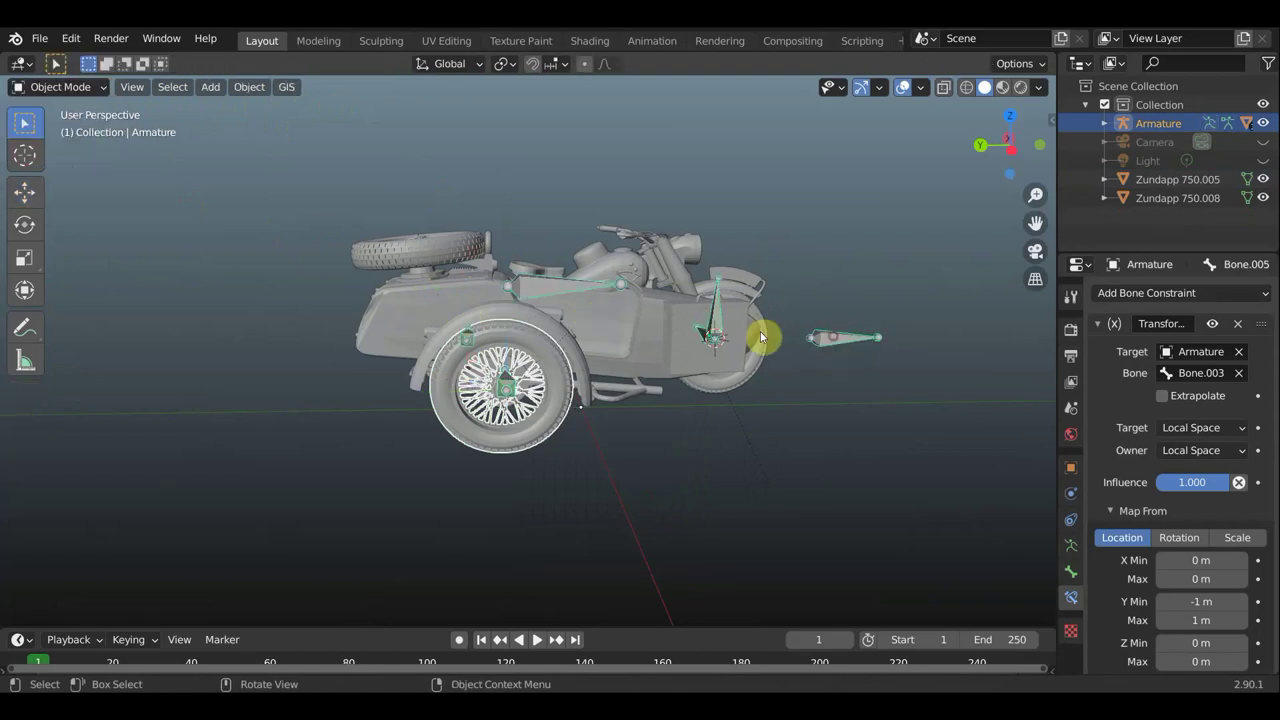
key(alt+a)
click(73, 88)
click(78, 149)
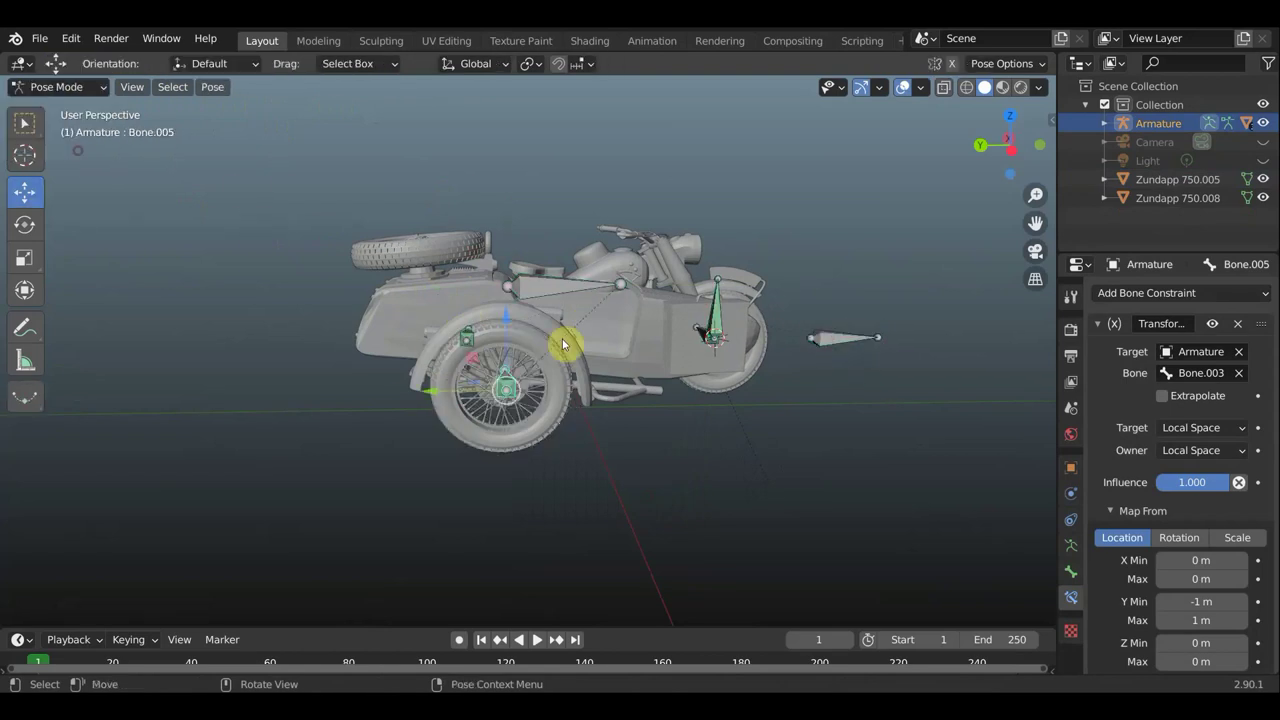
click(577, 287)
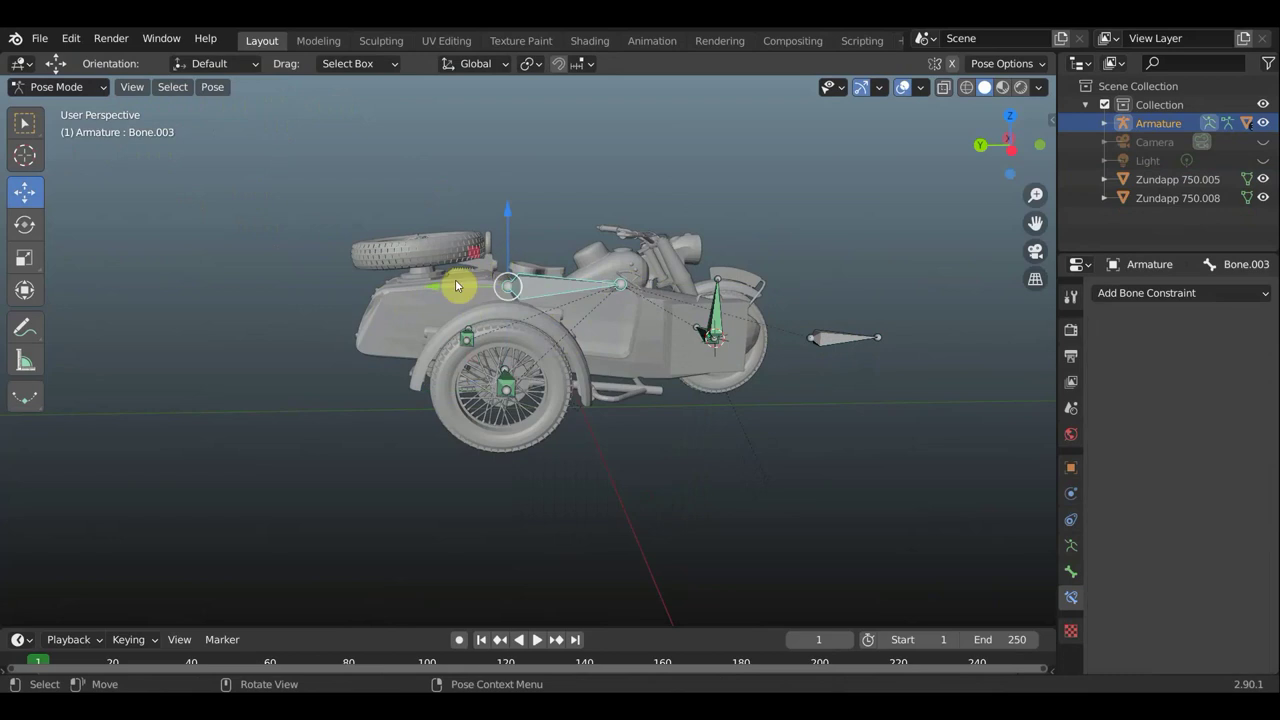
key(g)
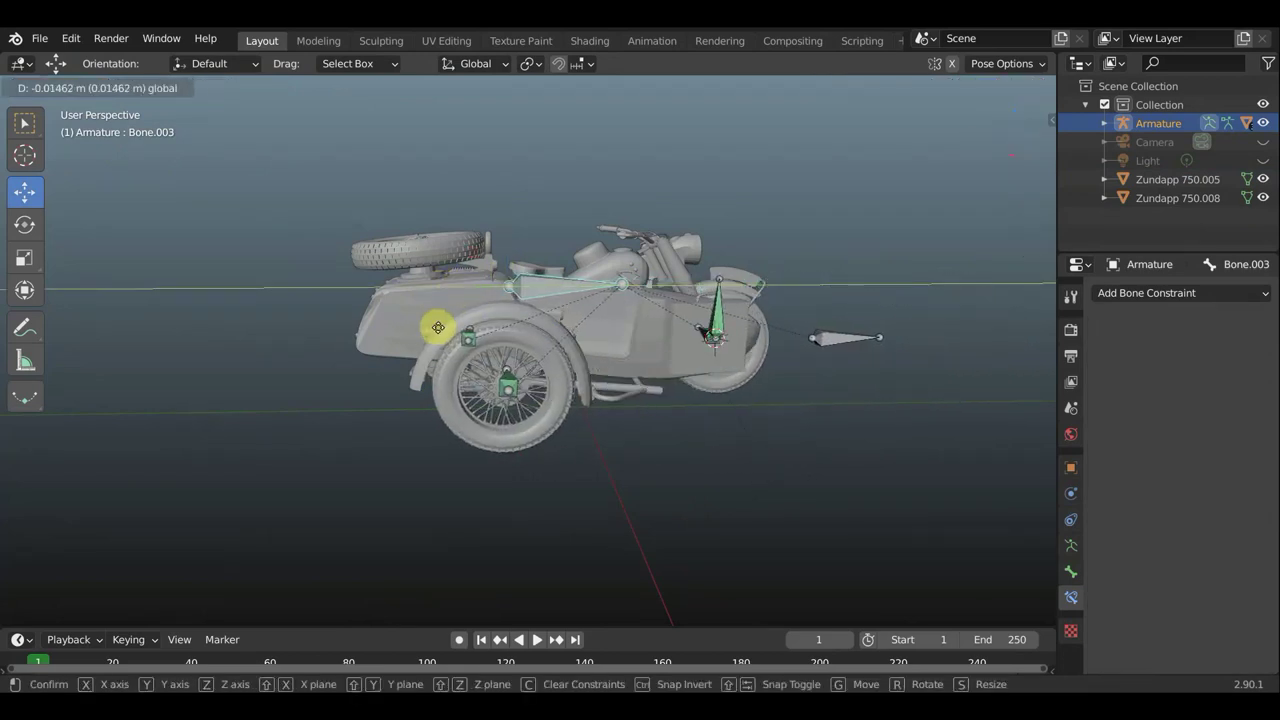
click(440, 318)
- Undo the test move of Bone.003 and switch back to Object Mode
middle_drag(440, 318, 78, 311)
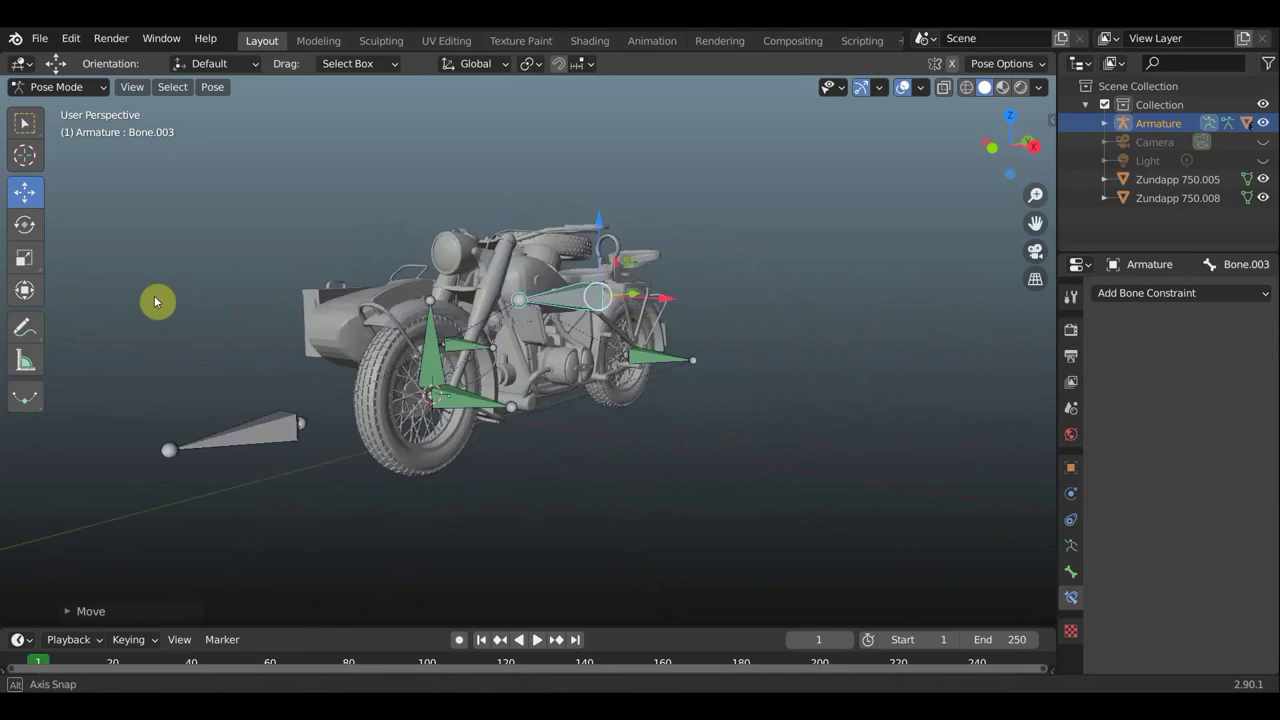
key(ctrl+z)
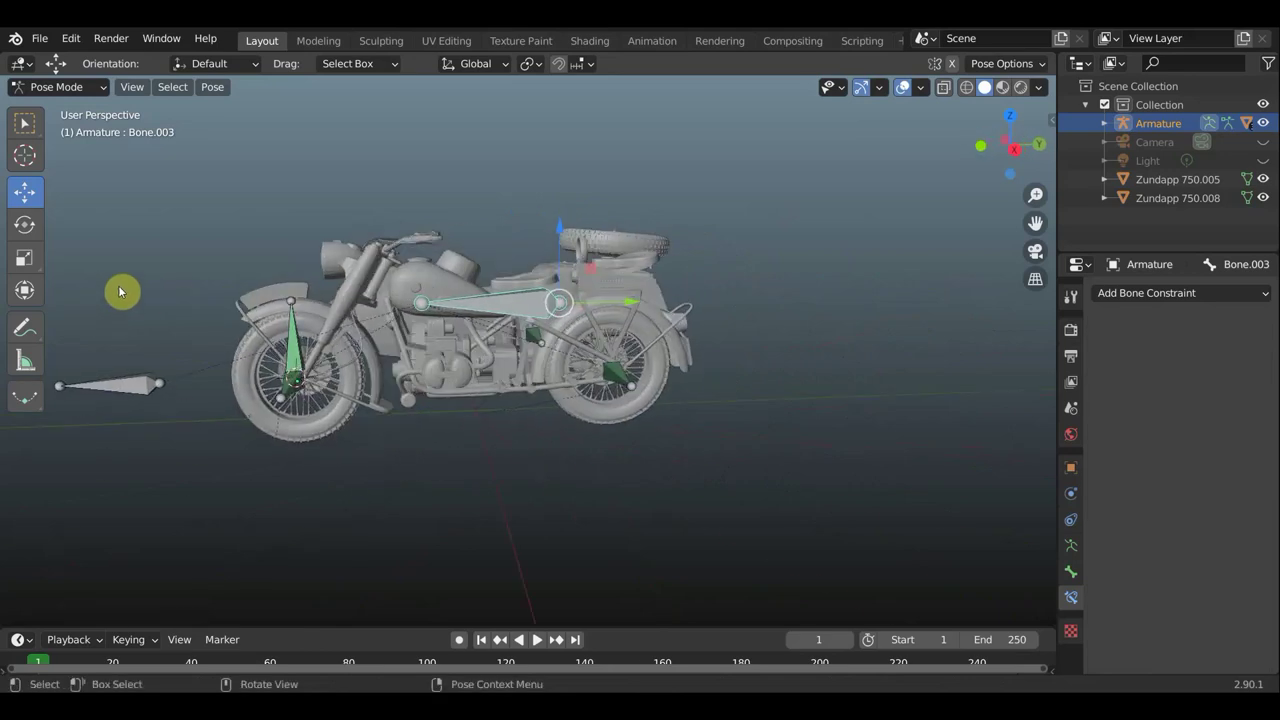
scroll(263, 268, up, 2)
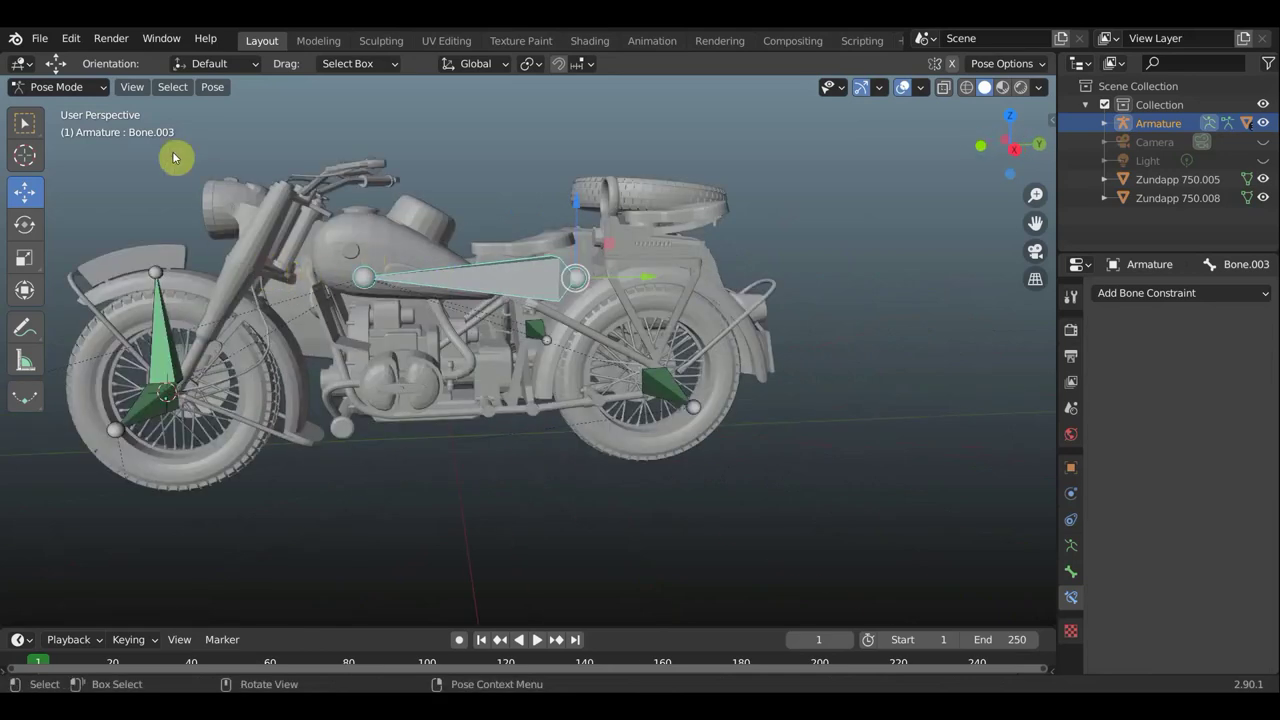
click(60, 87)
click(62, 104)
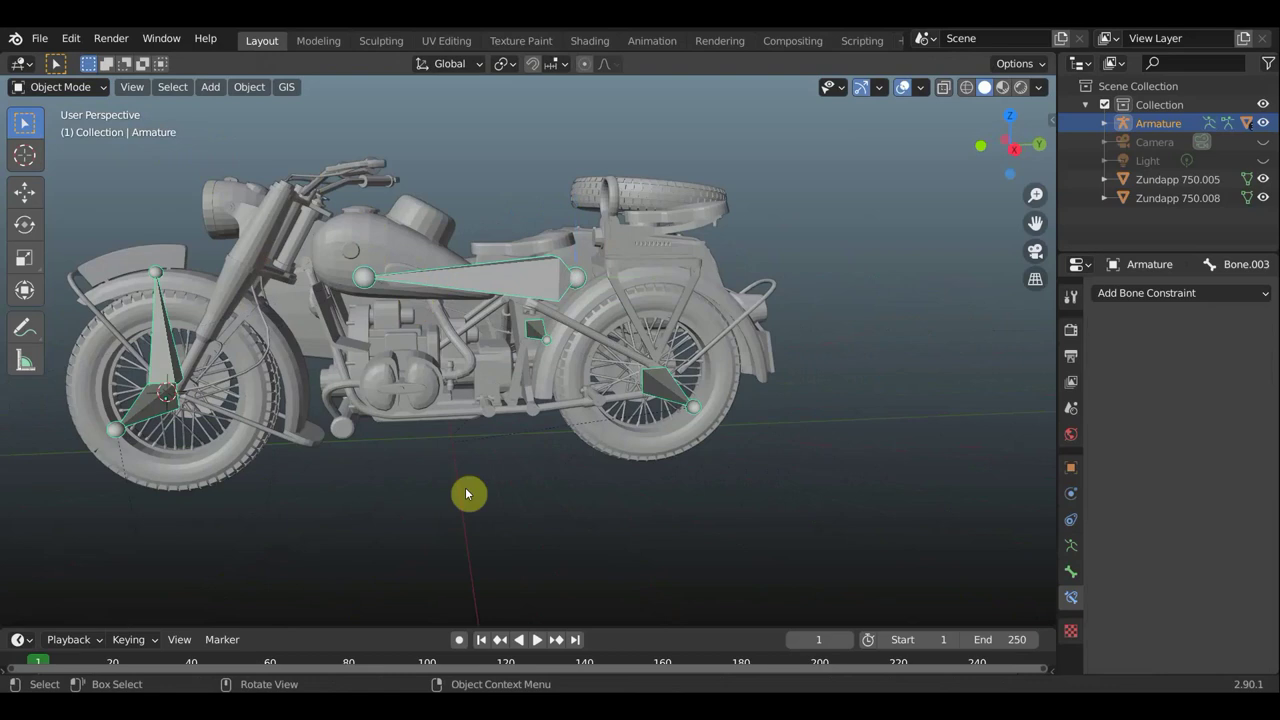
- Parent the body mesh Zundapp 750.008 to the armature's Bone.003 from Pose Mode
click(400, 255)
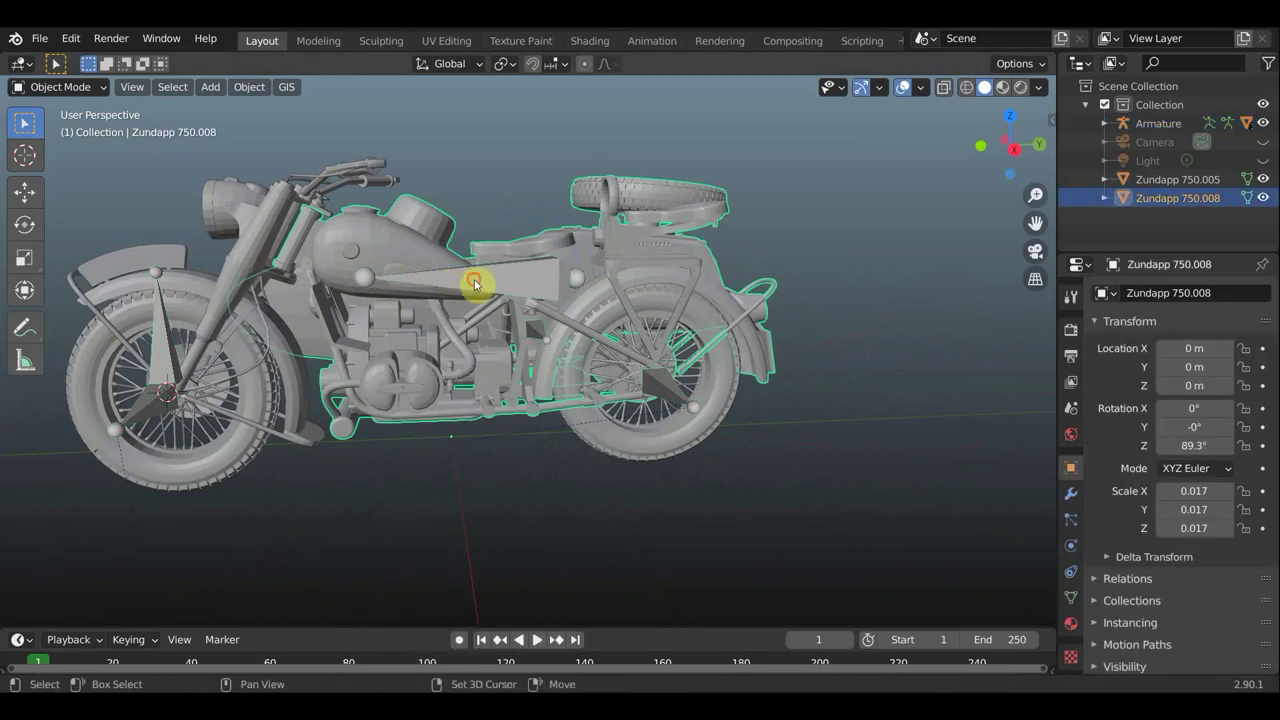
click(475, 284)
click(74, 88)
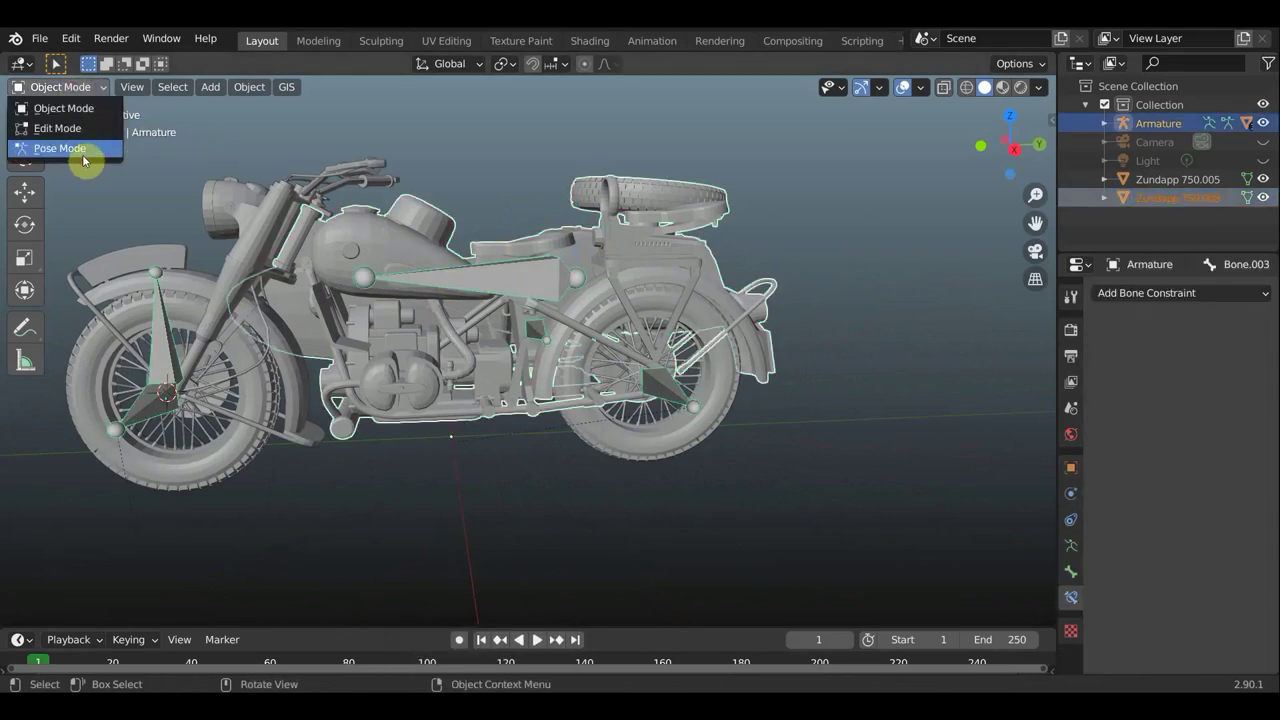
click(86, 149)
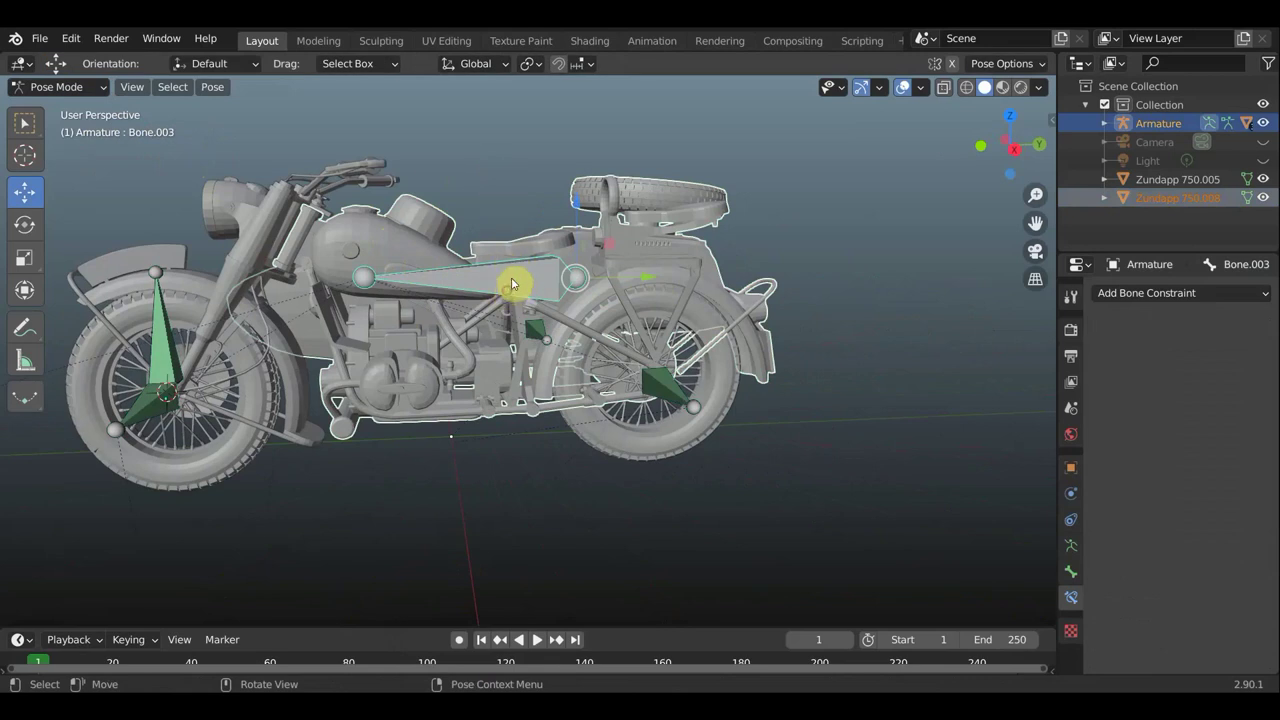
key(ctrl+p)
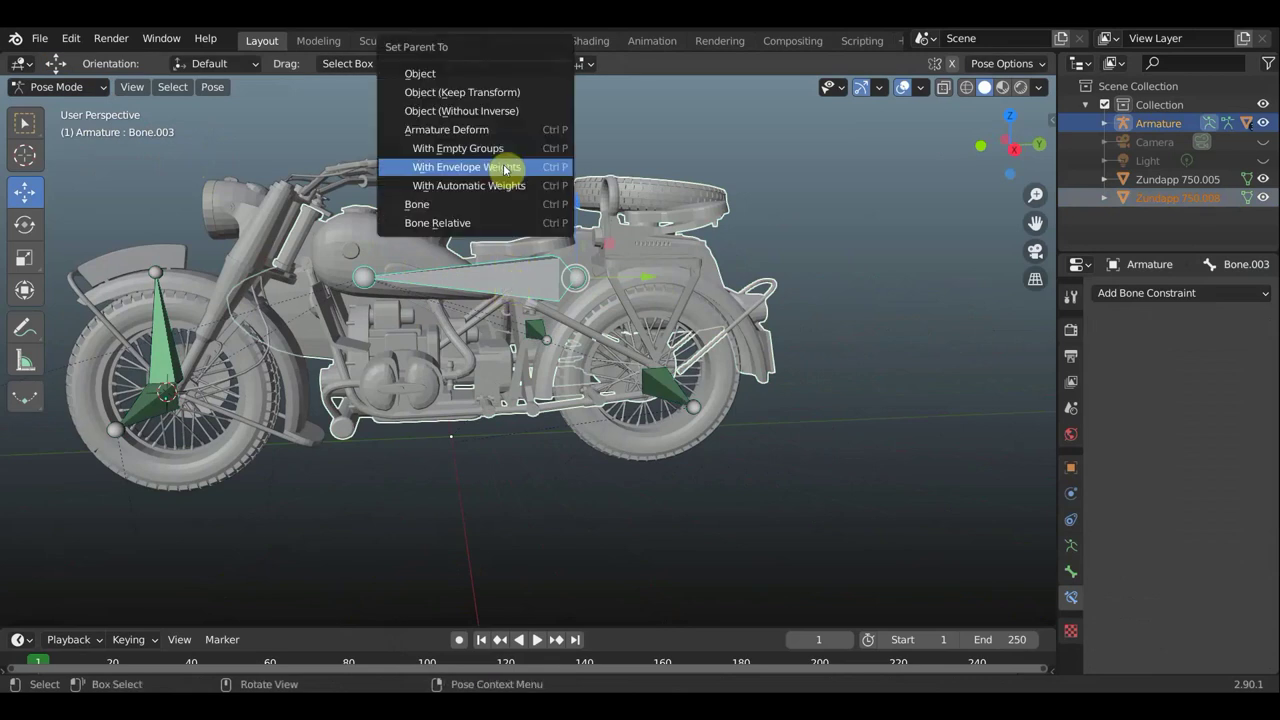
click(486, 205)
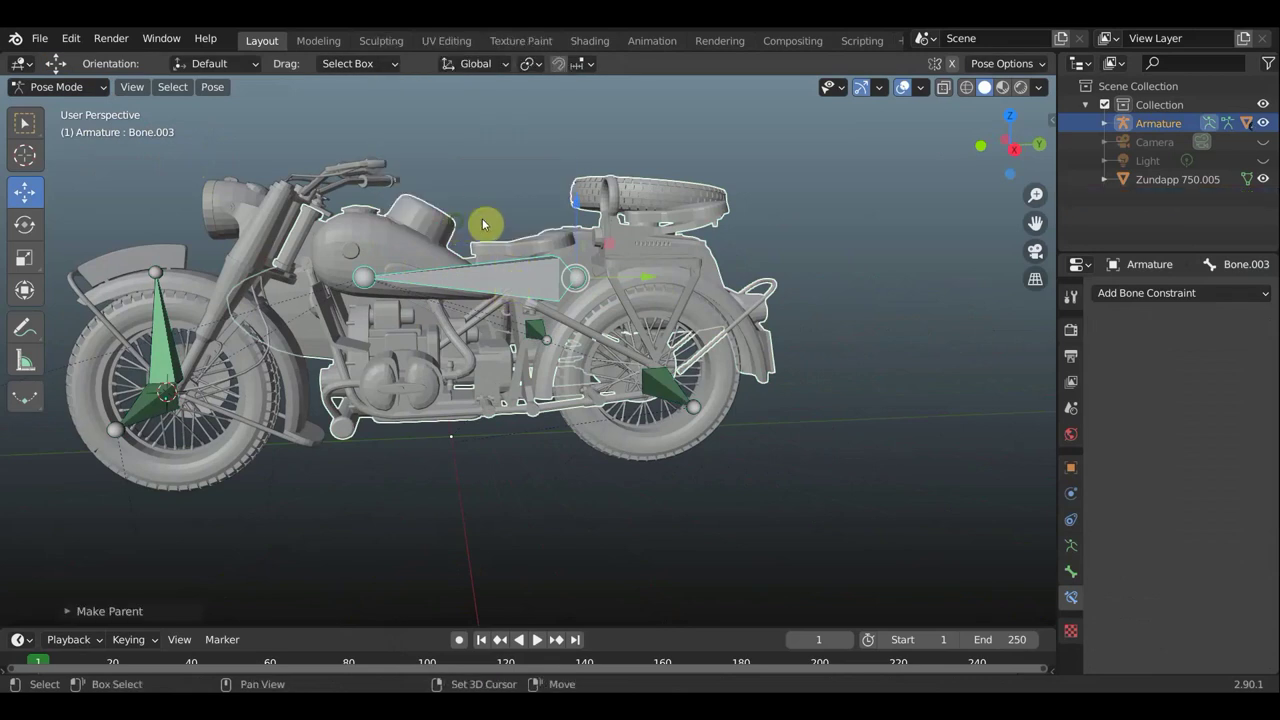
shift+middle_drag(491, 220, 619, 227)
middle_drag(514, 300, 194, 186)
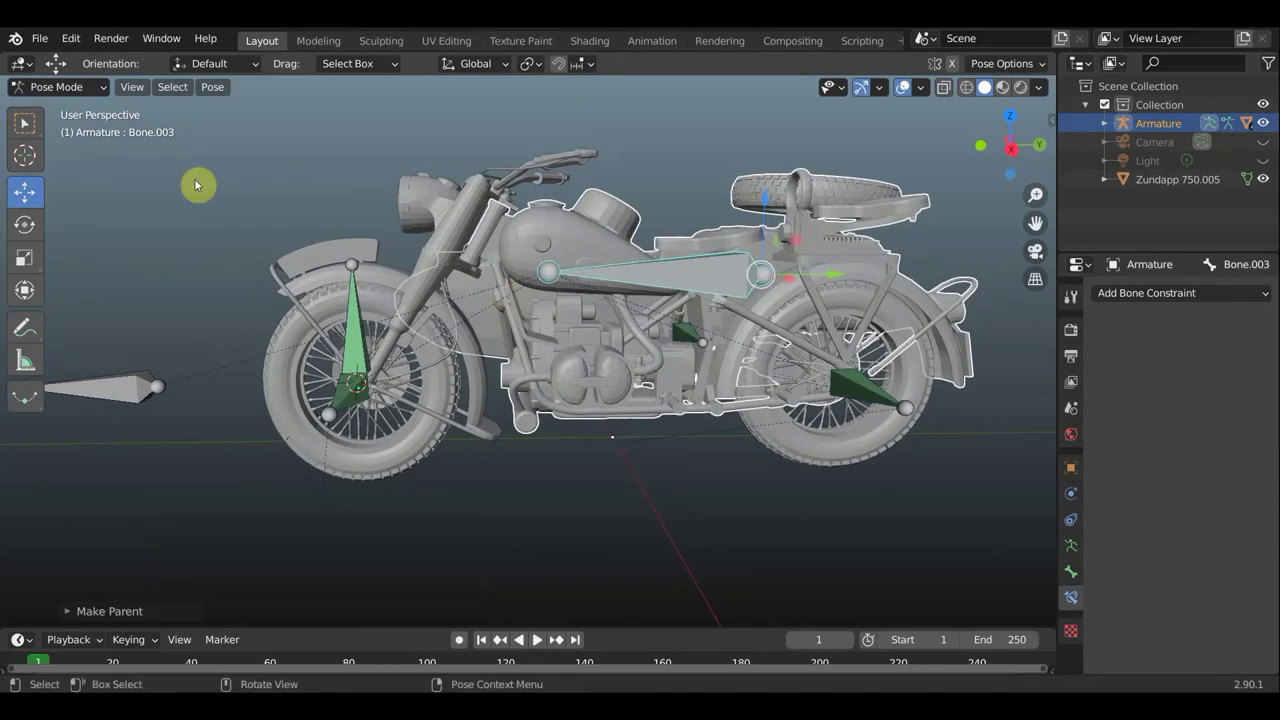
click(83, 90)
- Put the armature alone into Edit Mode and view the bike from the right
click(94, 108)
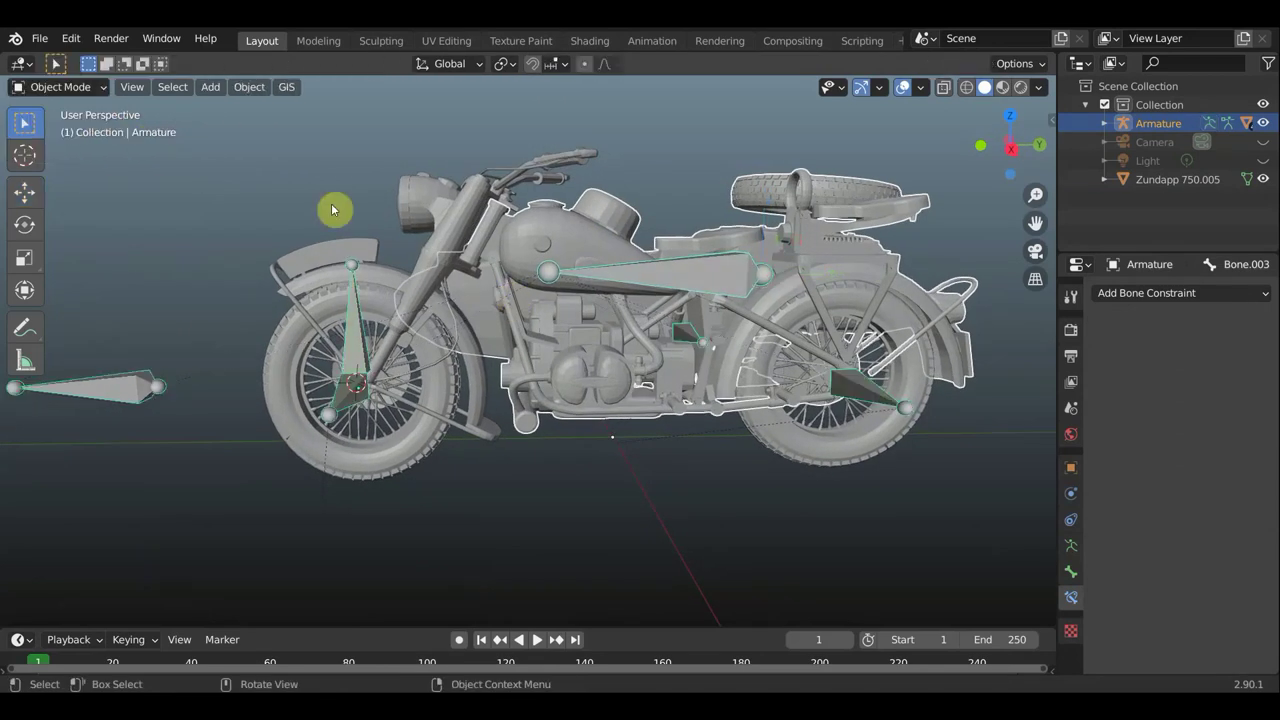
click(138, 390)
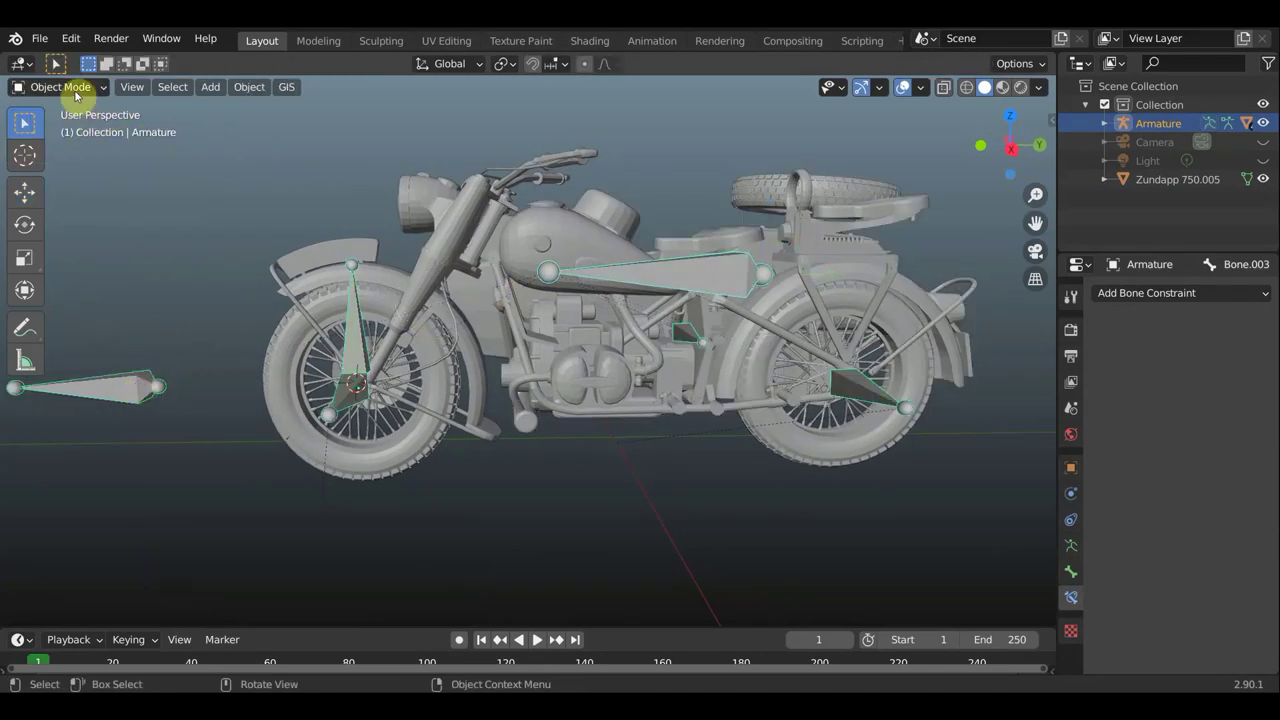
click(76, 90)
click(80, 128)
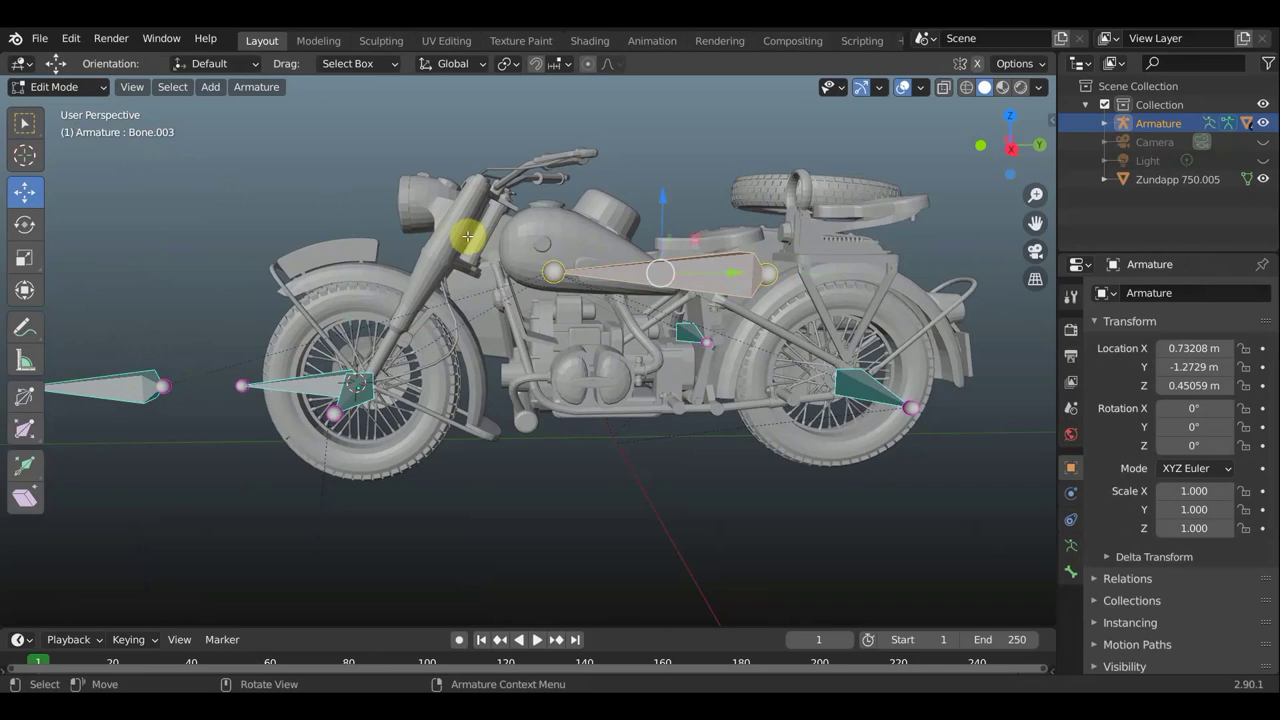
key(KP_3)
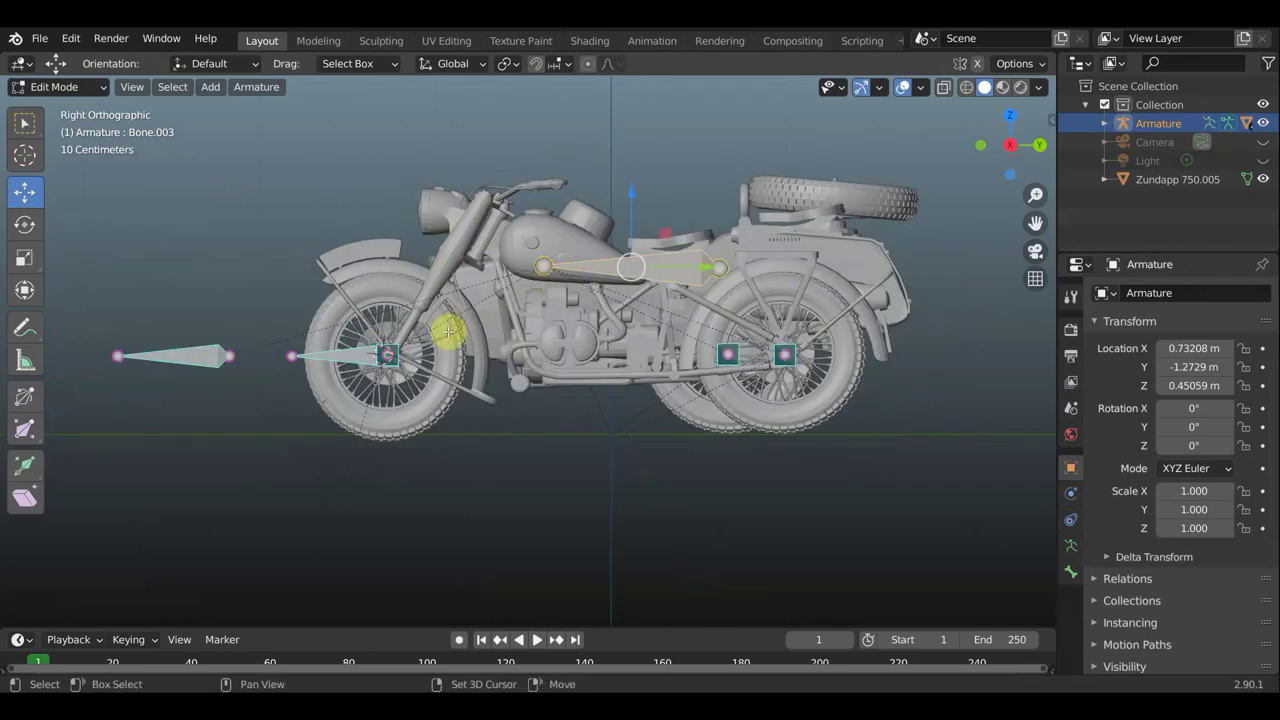
- Add a bone at the front wheel, subdivide it, and rotate the upper half horizontal
key(shift+a)
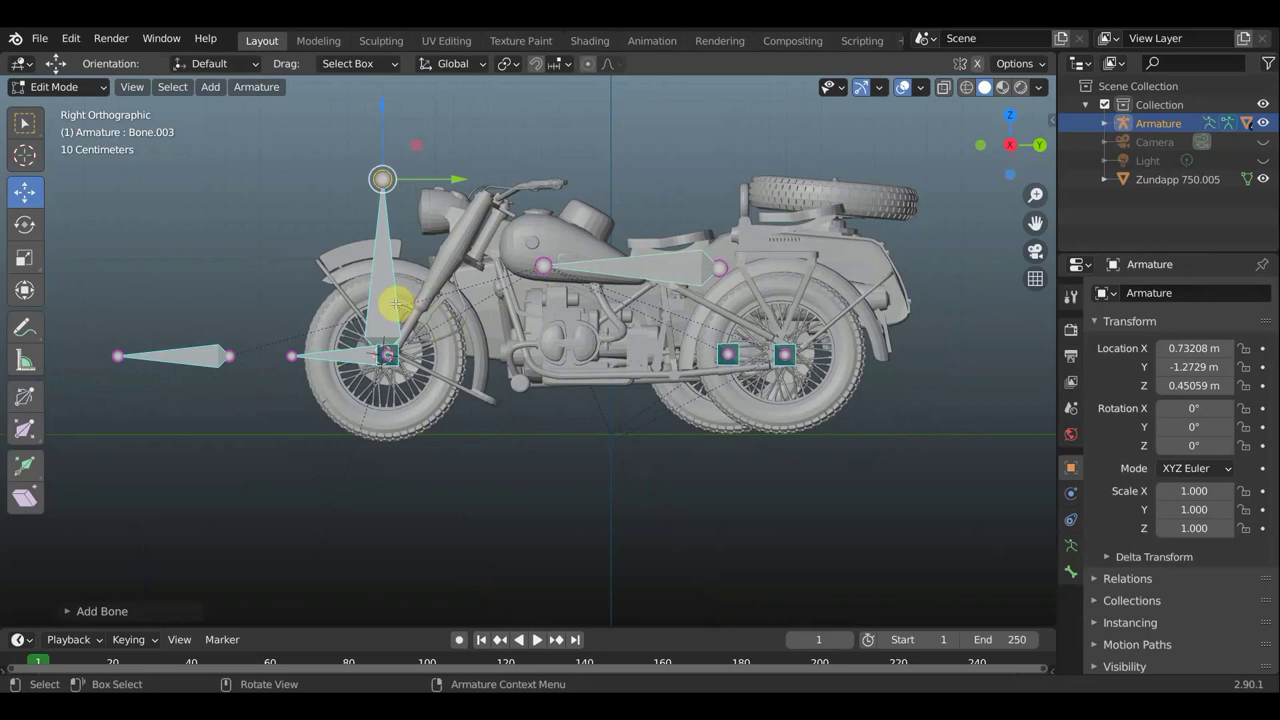
right_click(380, 303)
click(498, 327)
key(r)
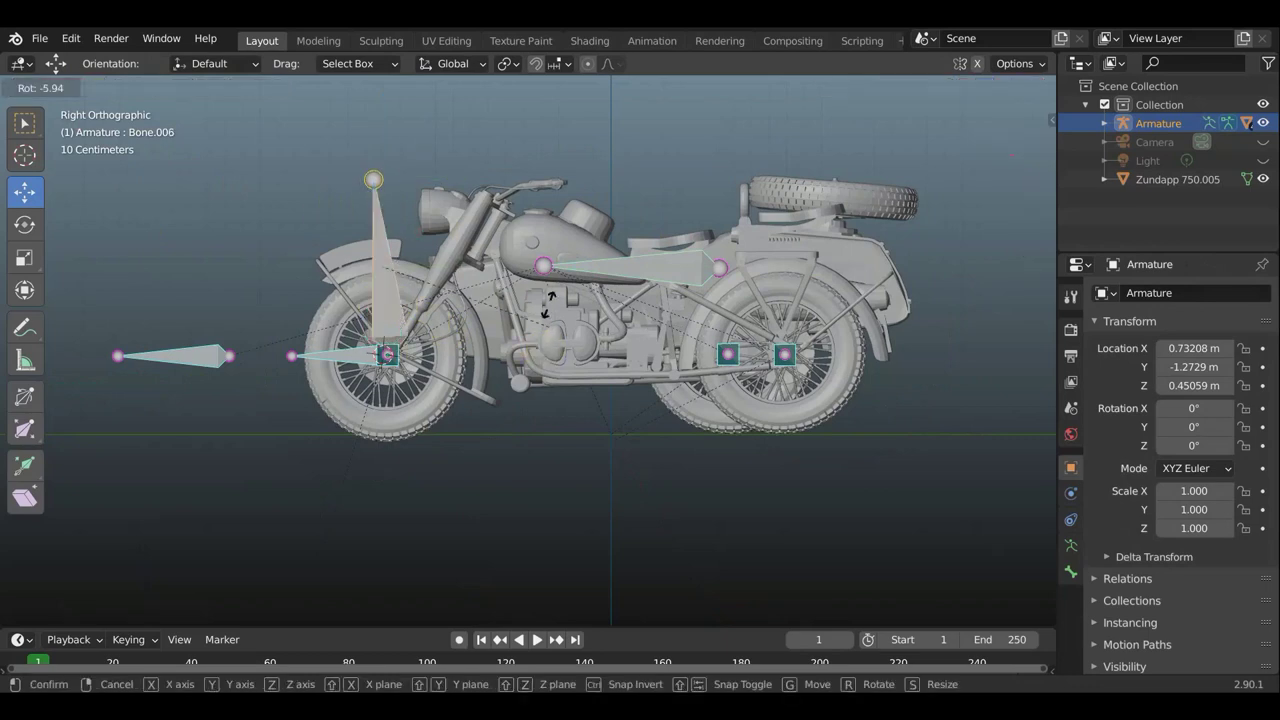
click(428, 166)
scroll(432, 262, up, 3)
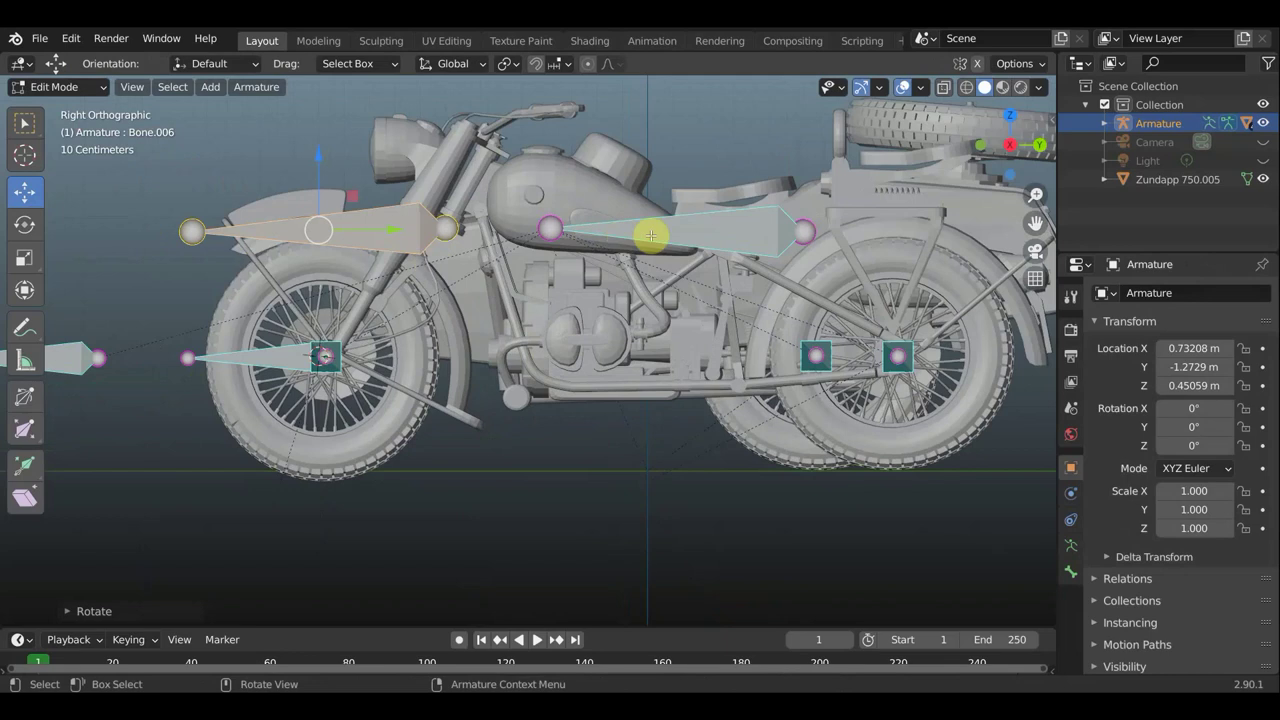
- Parent the new bone Bone.006 to Bone.003 with Keep Offset
shift+click(692, 230)
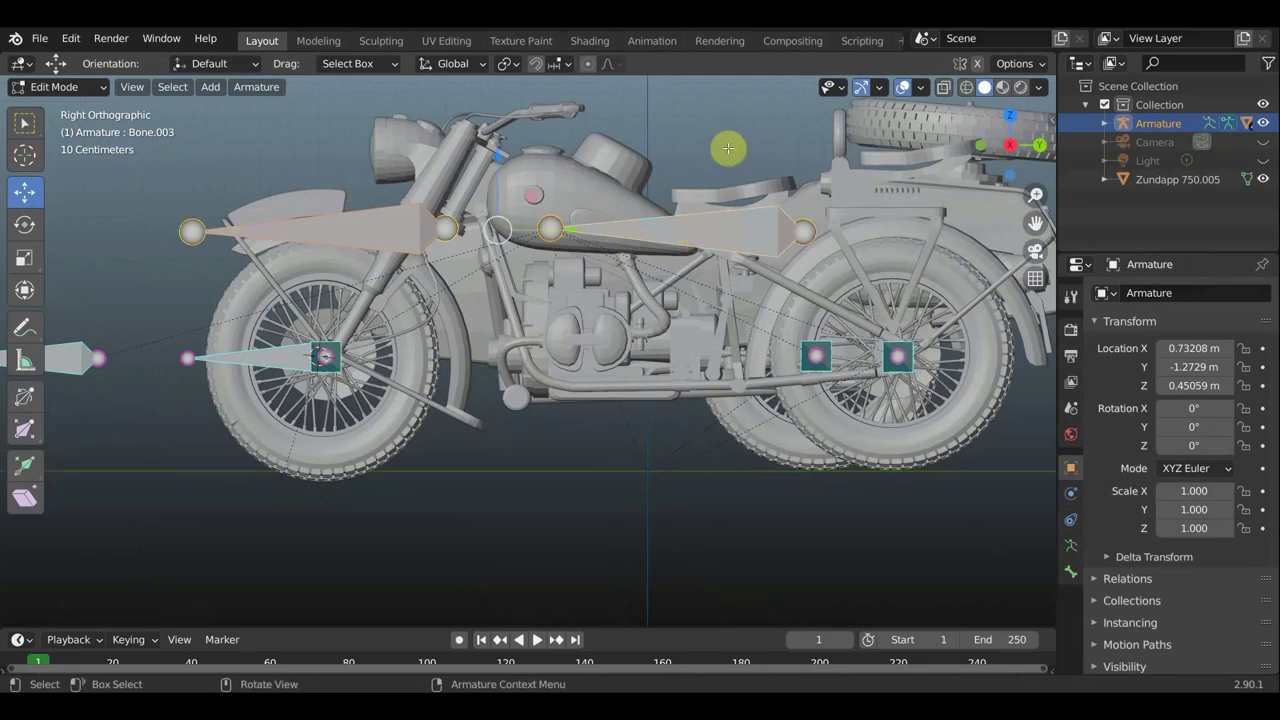
key(ctrl+p)
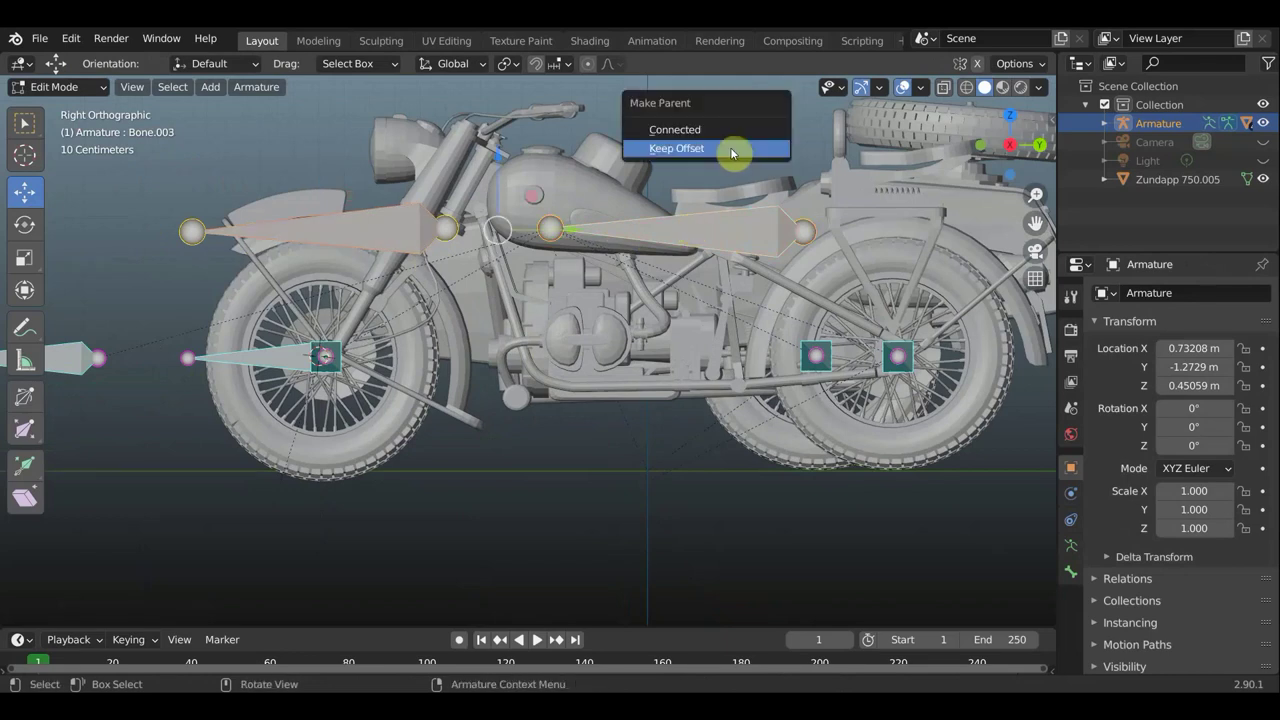
click(733, 150)
scroll(577, 291, down, 4)
mouse_move(577, 291)
middle_down()
mouse_move(779, 418)
mouse_move(686, 420)
middle_up()
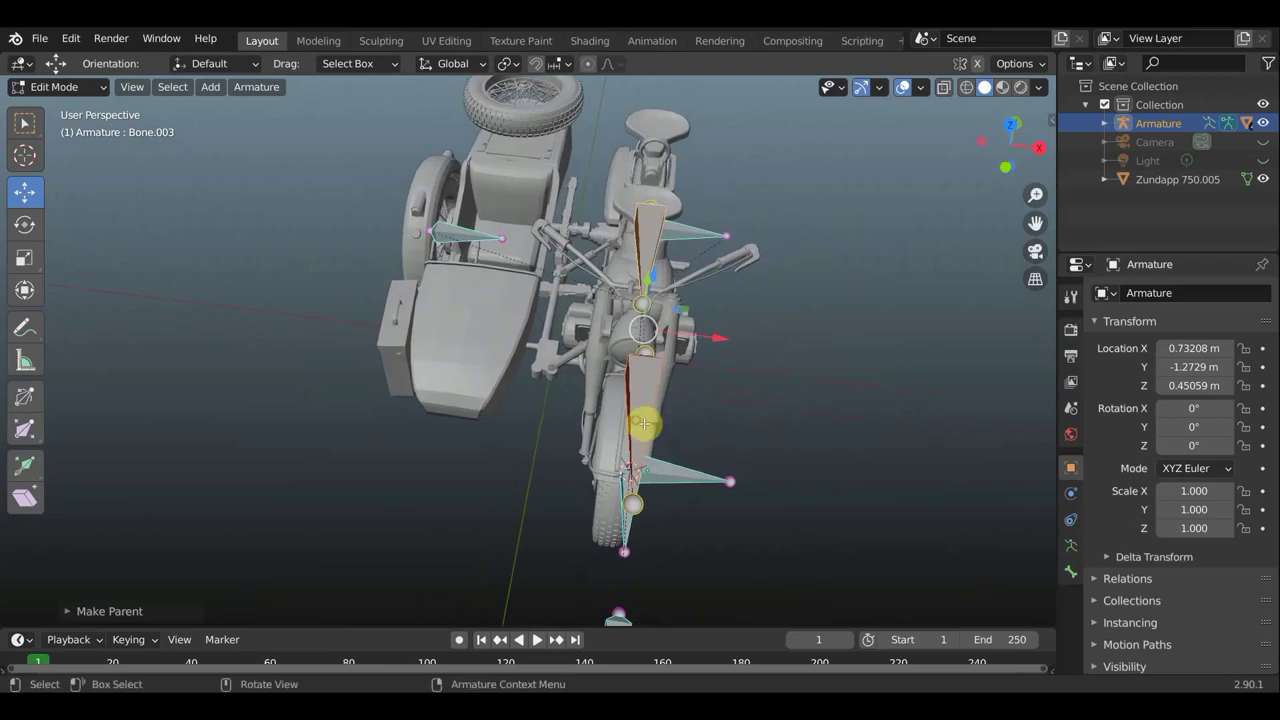
- Move Bone.006 about 0.1093 m along X to centre it, then return to Object Mode
click(644, 424)
key(g)
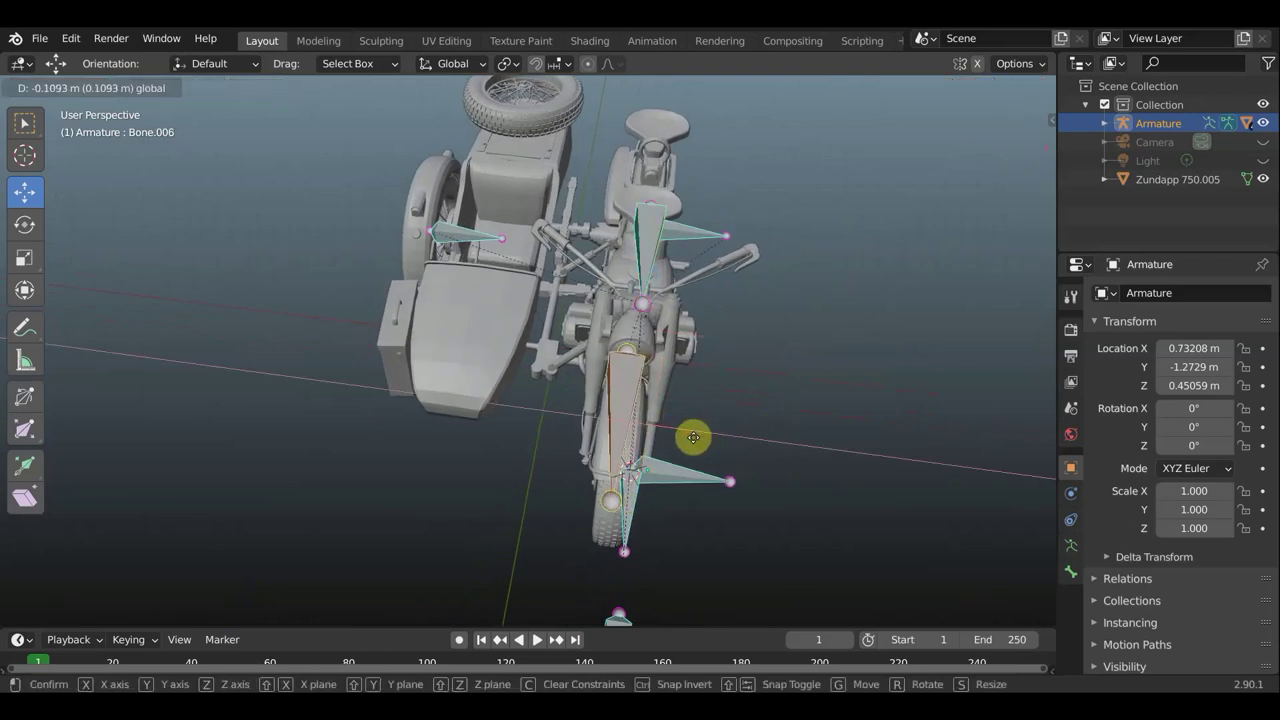
click(693, 437)
key(KP_7)
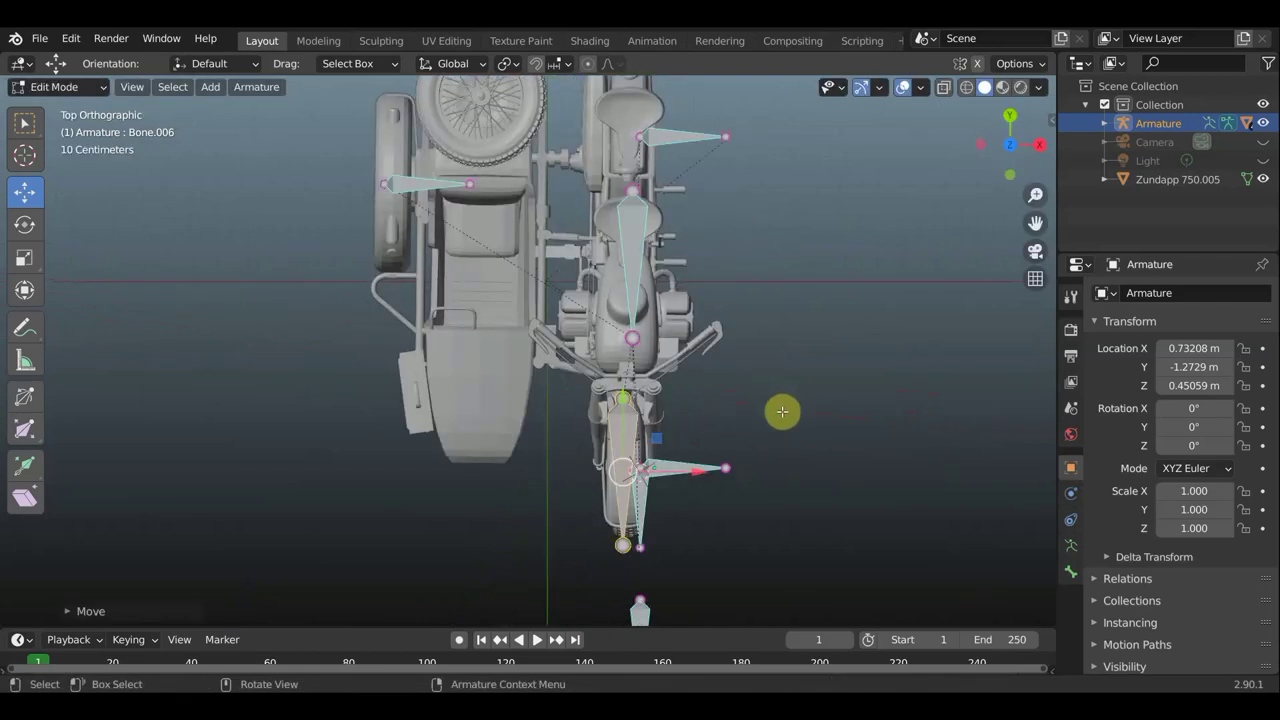
middle_drag(795, 410, 511, 225)
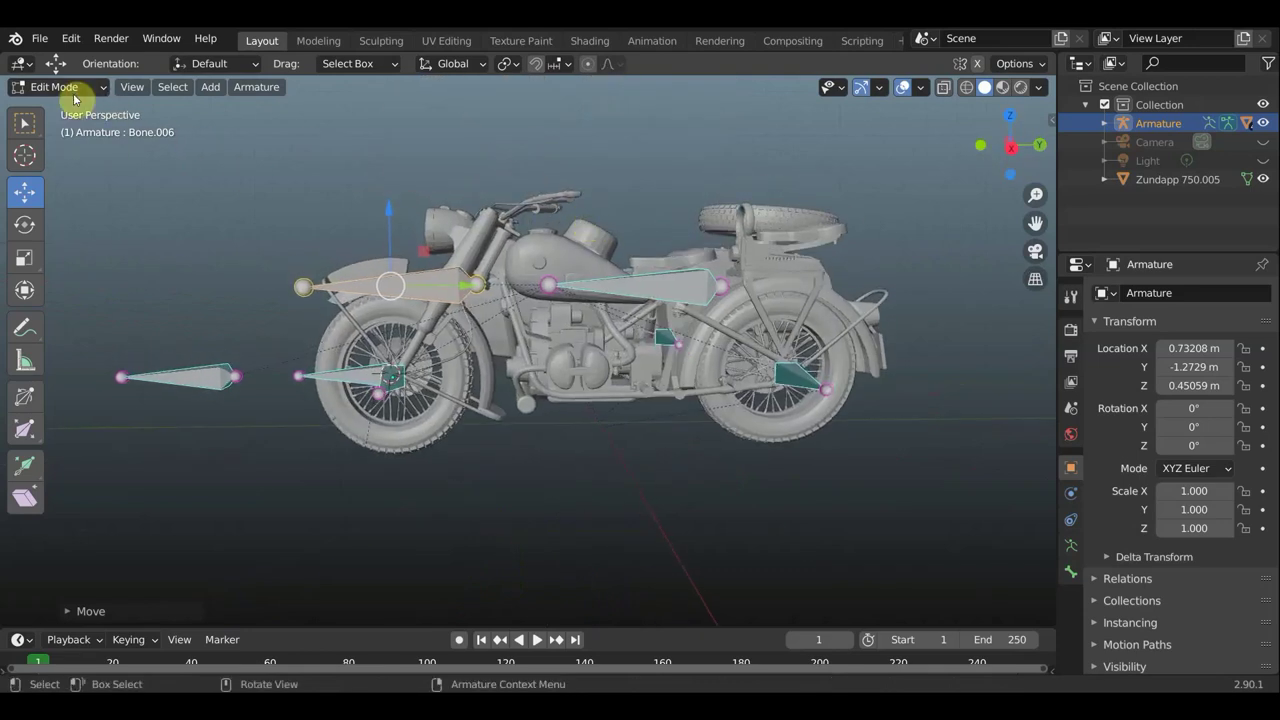
click(40, 88)
click(62, 105)
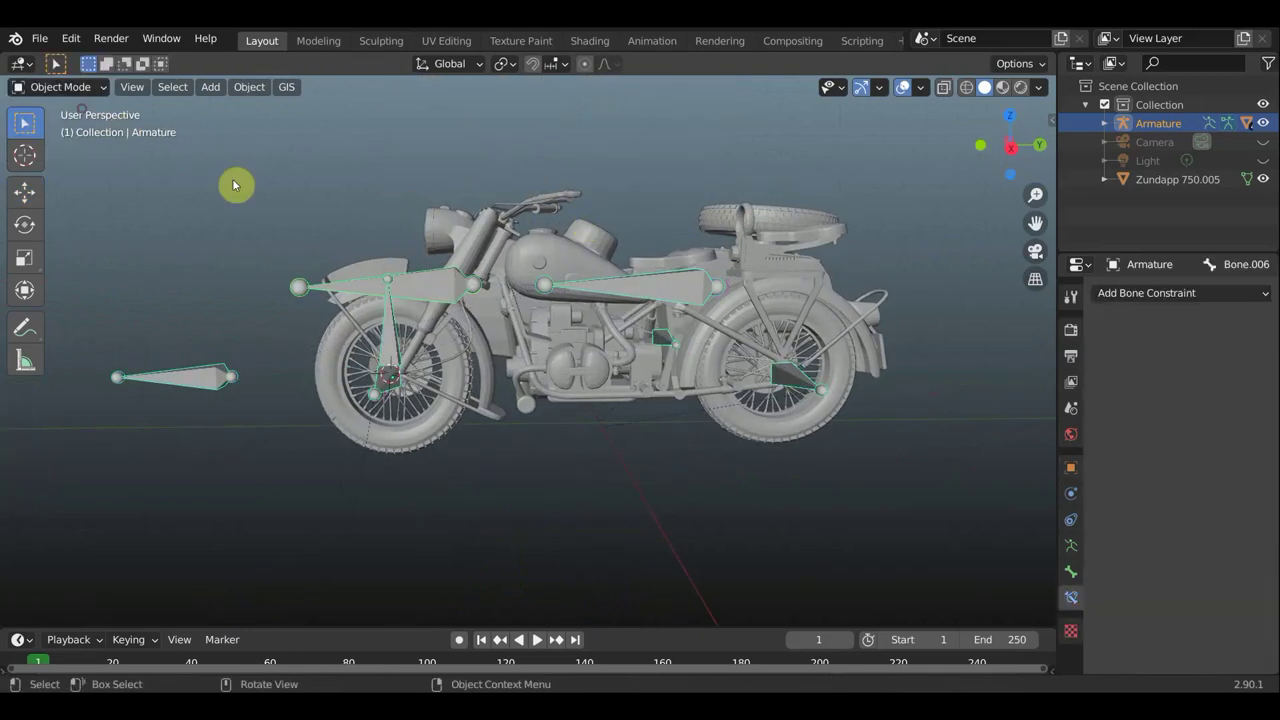
- Parent the front fork mesh to Bone.006 in Pose Mode
click(478, 242)
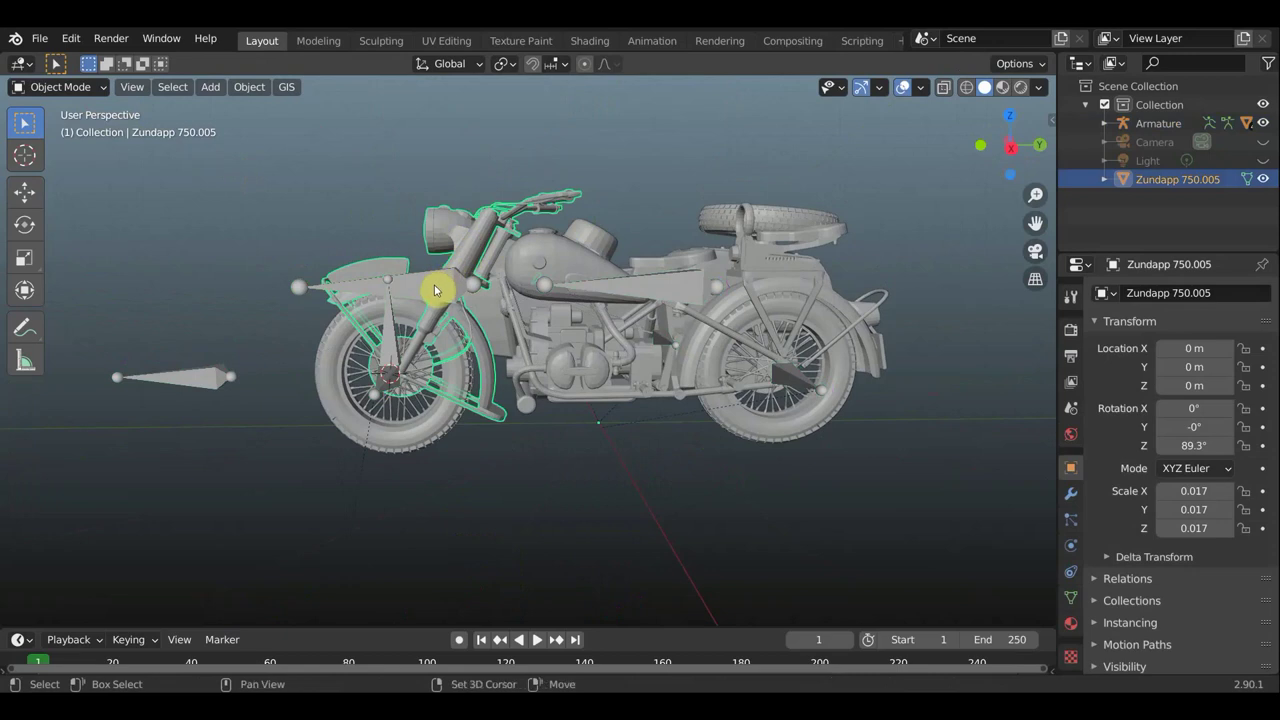
shift+click(371, 264)
click(60, 87)
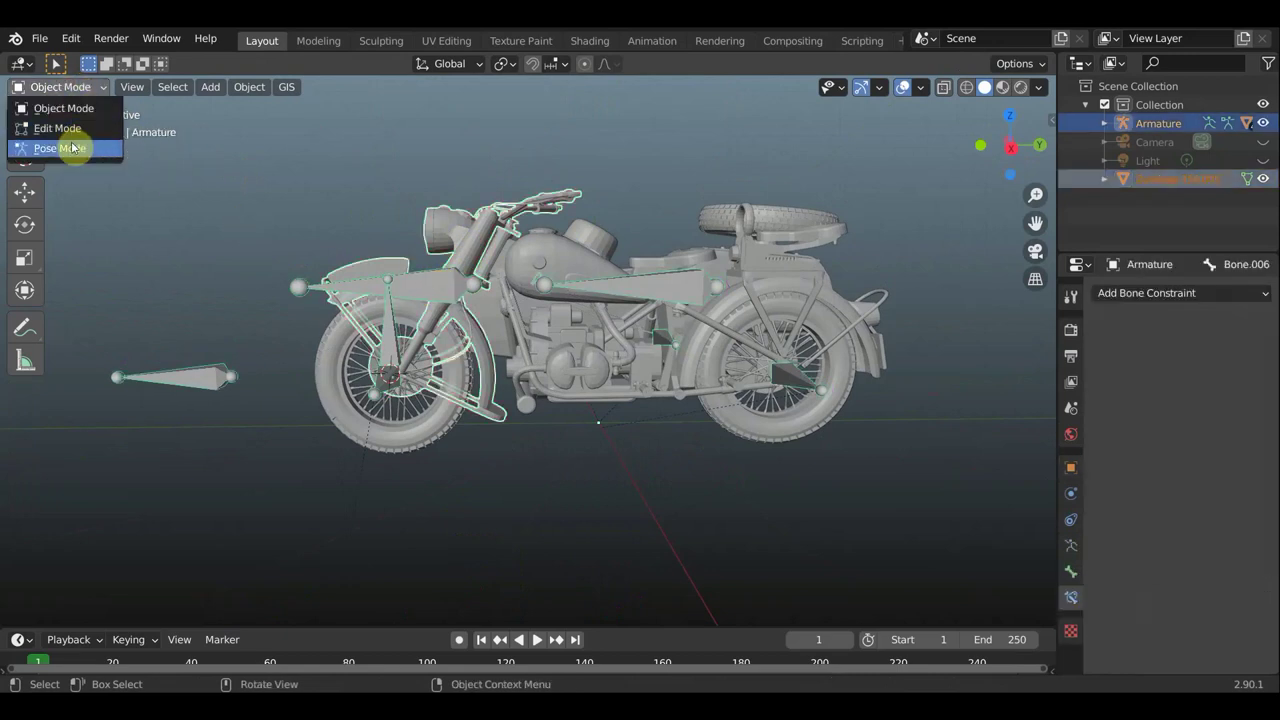
click(65, 146)
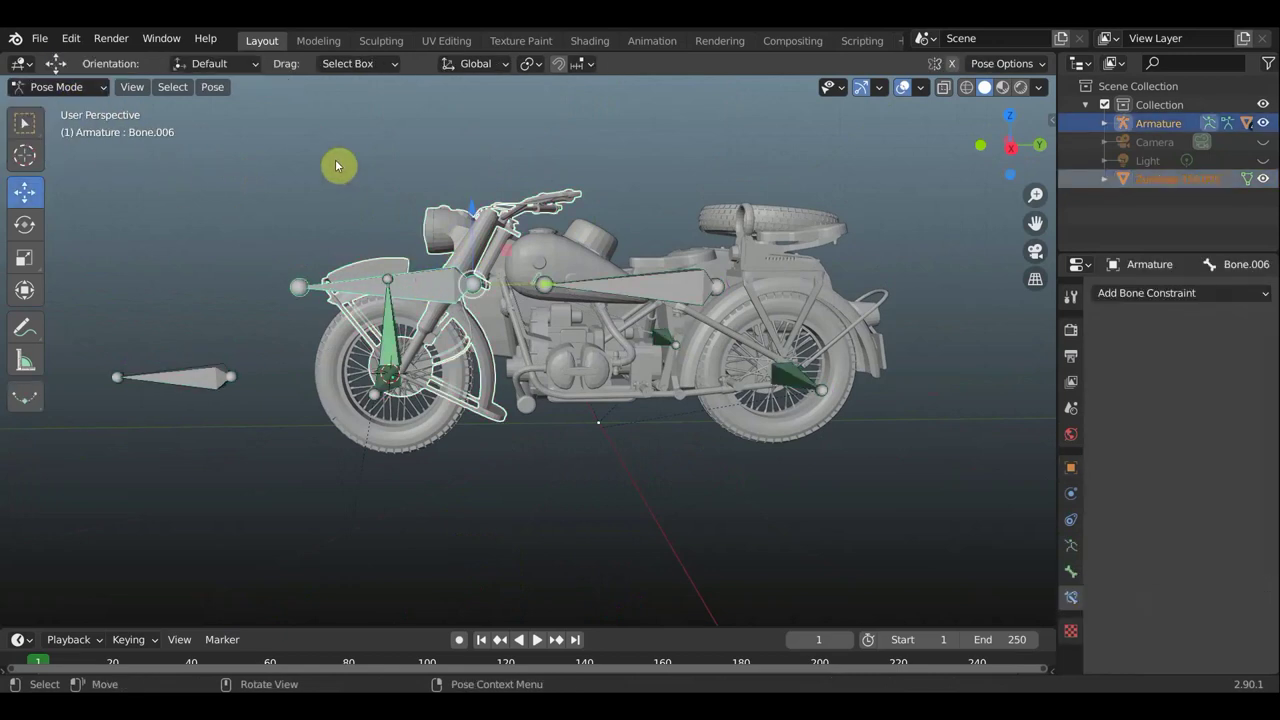
key(ctrl+p)
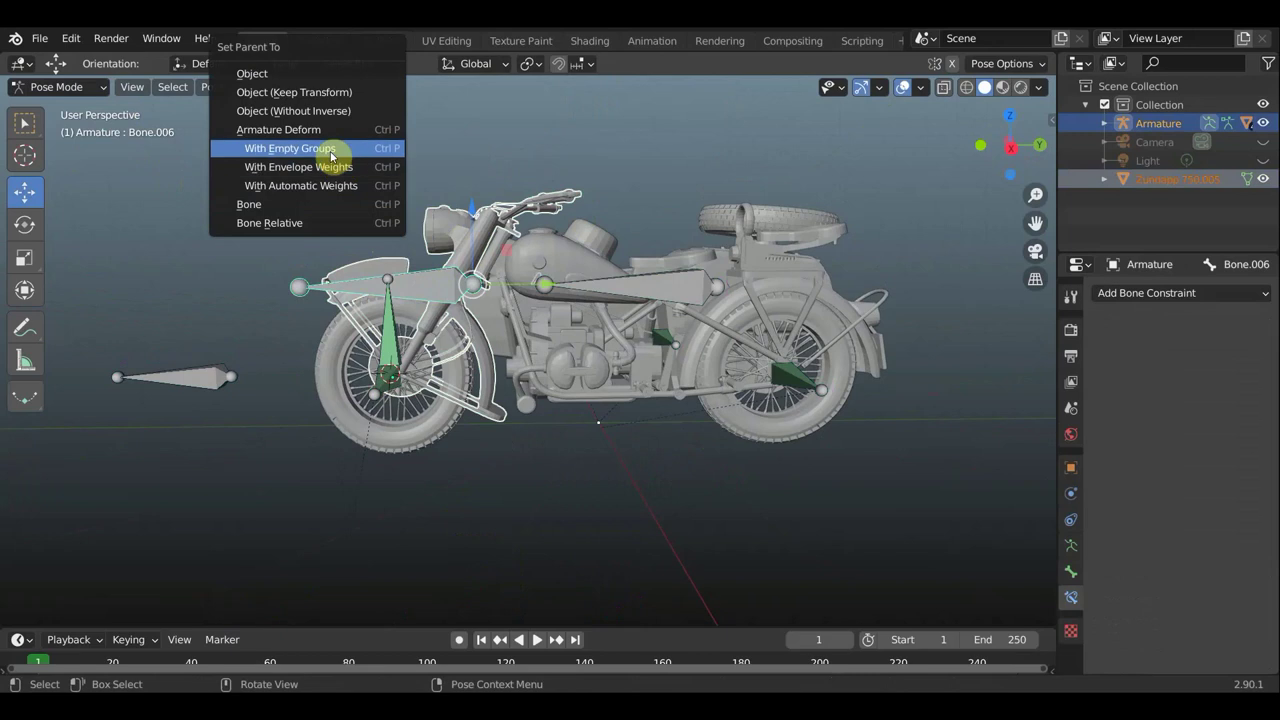
click(279, 207)
mouse_move(414, 243)
shift+middle_down()
mouse_move(502, 252)
mouse_move(551, 320)
mouse_move(580, 329)
mouse_move(457, 333)
shift+middle_up()
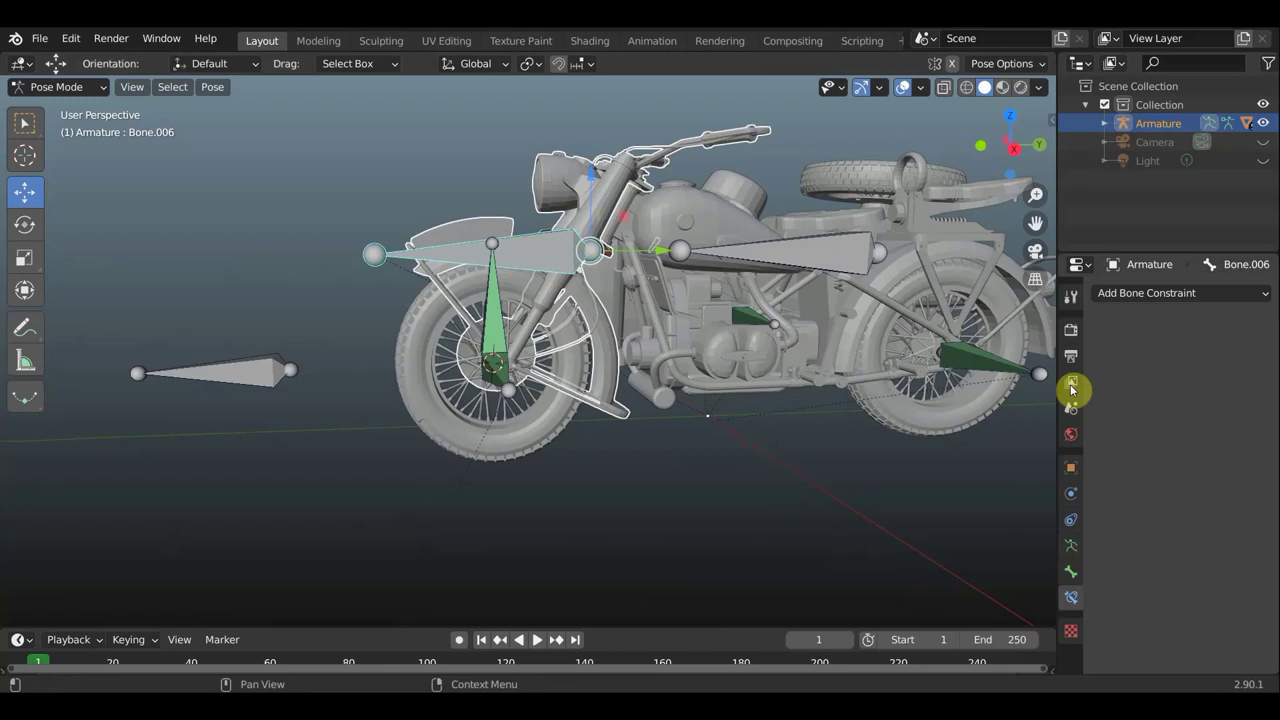
- Switch the armature to Object Mode and back into Pose Mode
click(77, 89)
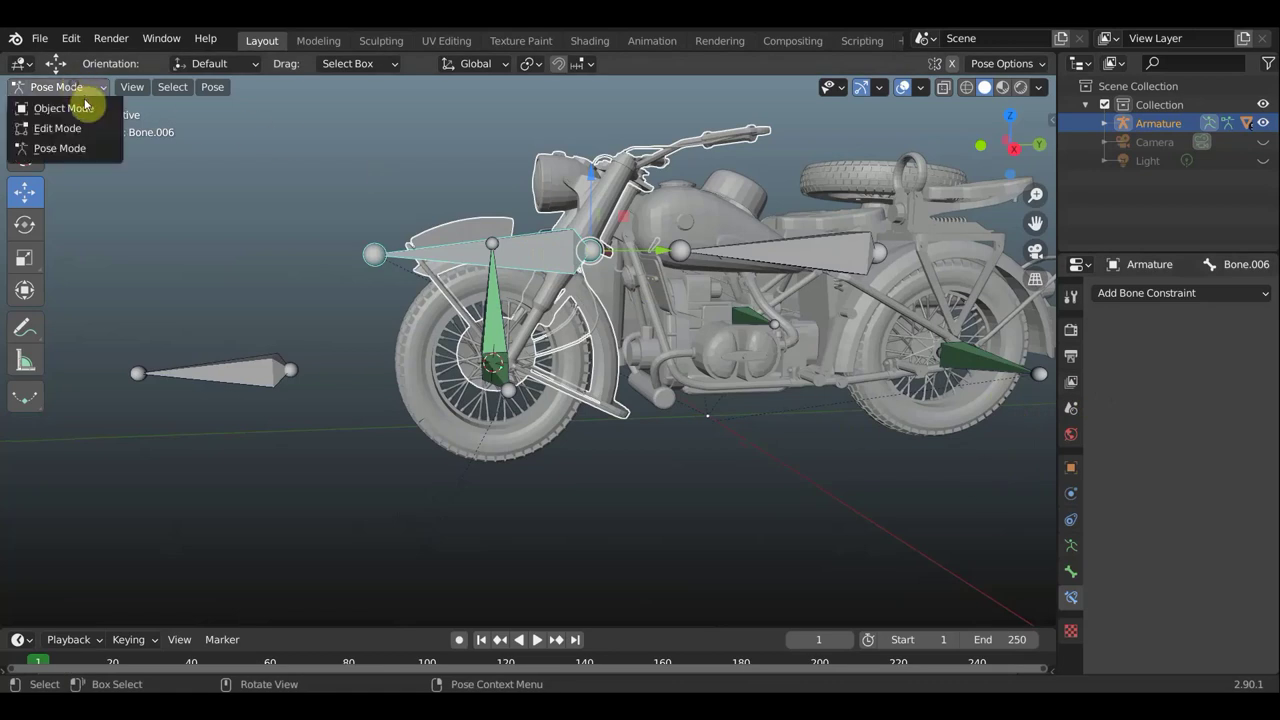
click(55, 106)
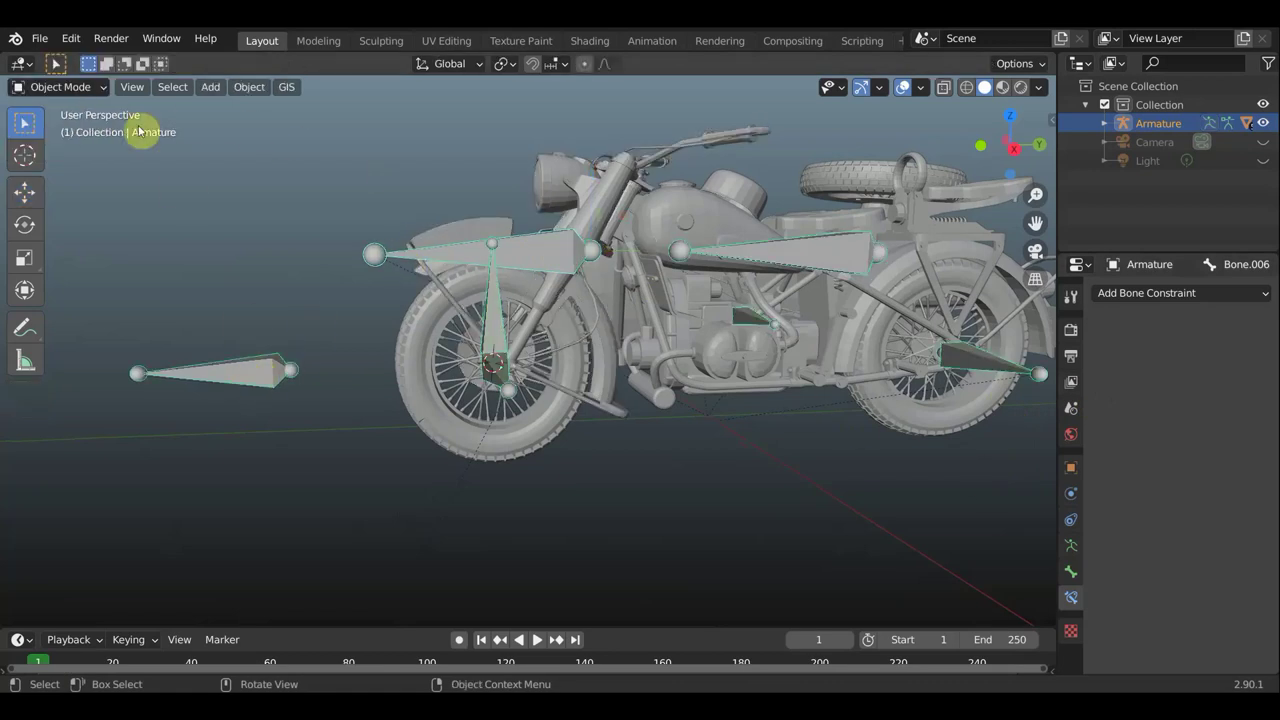
click(57, 87)
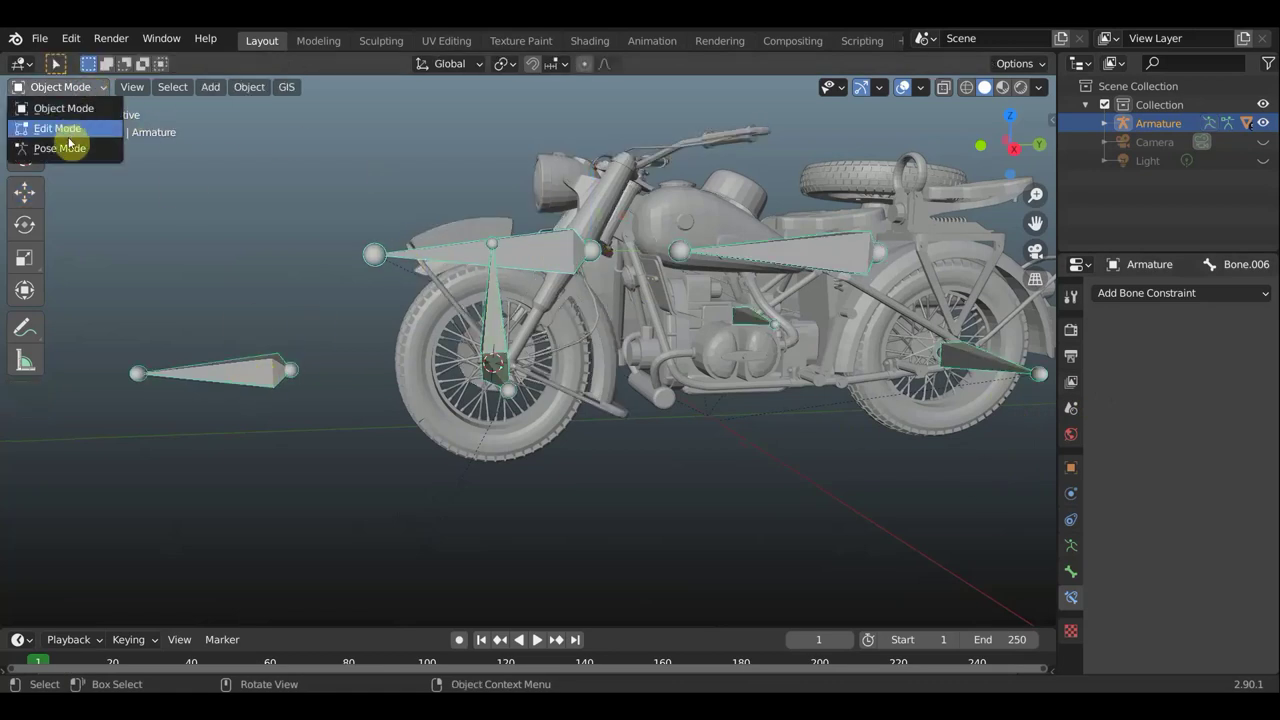
click(60, 148)
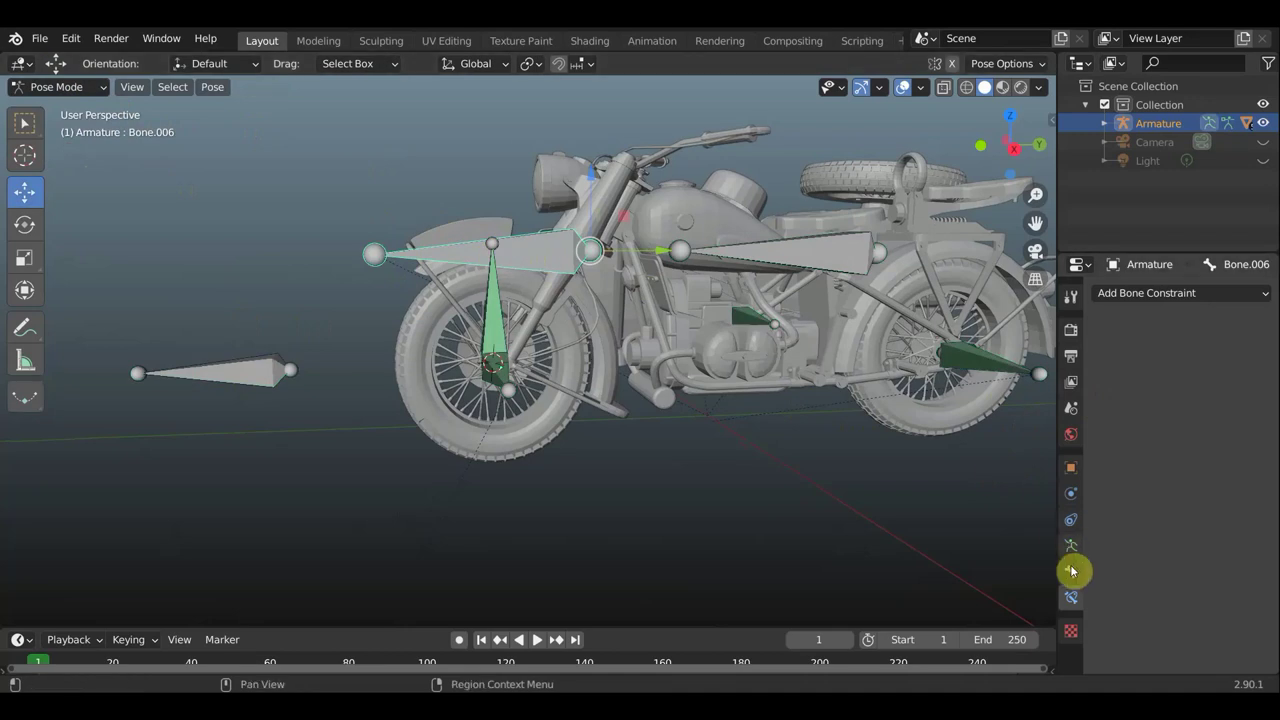
- Give Bone.006 a Track To constraint targeting Armature's Bone.002, tracking along Y
click(1178, 293)
click(1060, 455)
scroll(714, 478, up, 3)
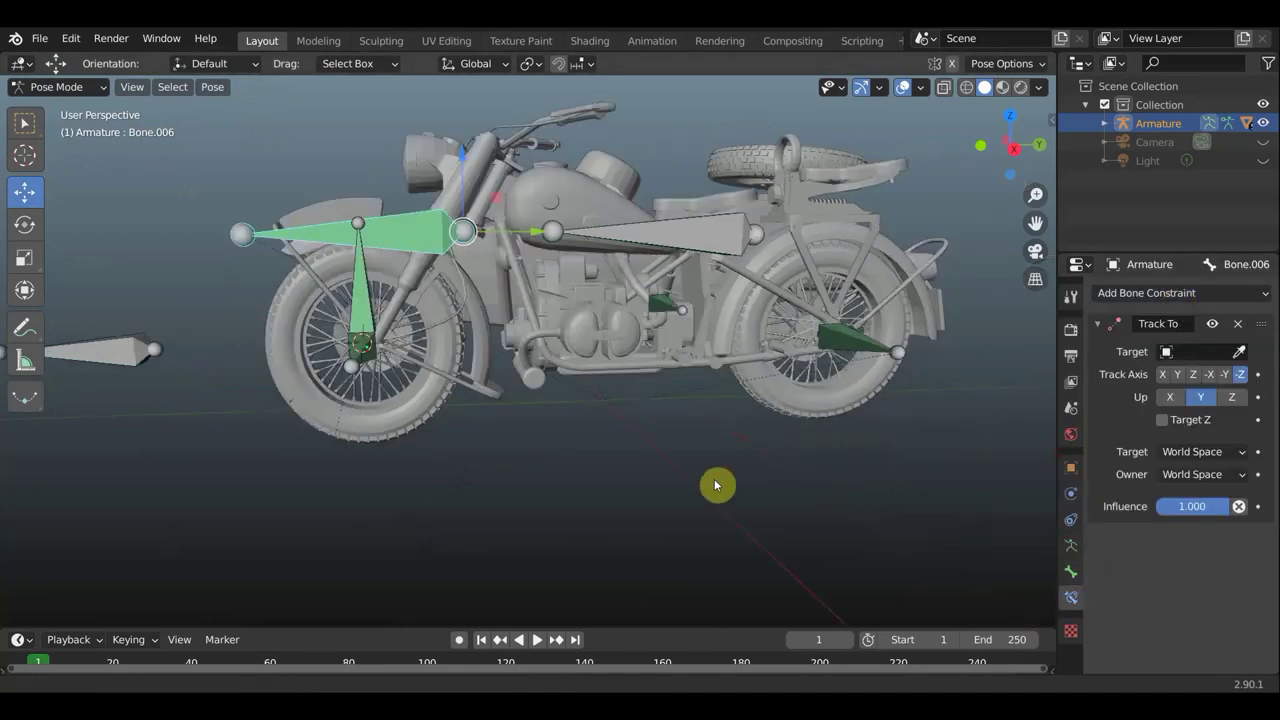
click(1200, 351)
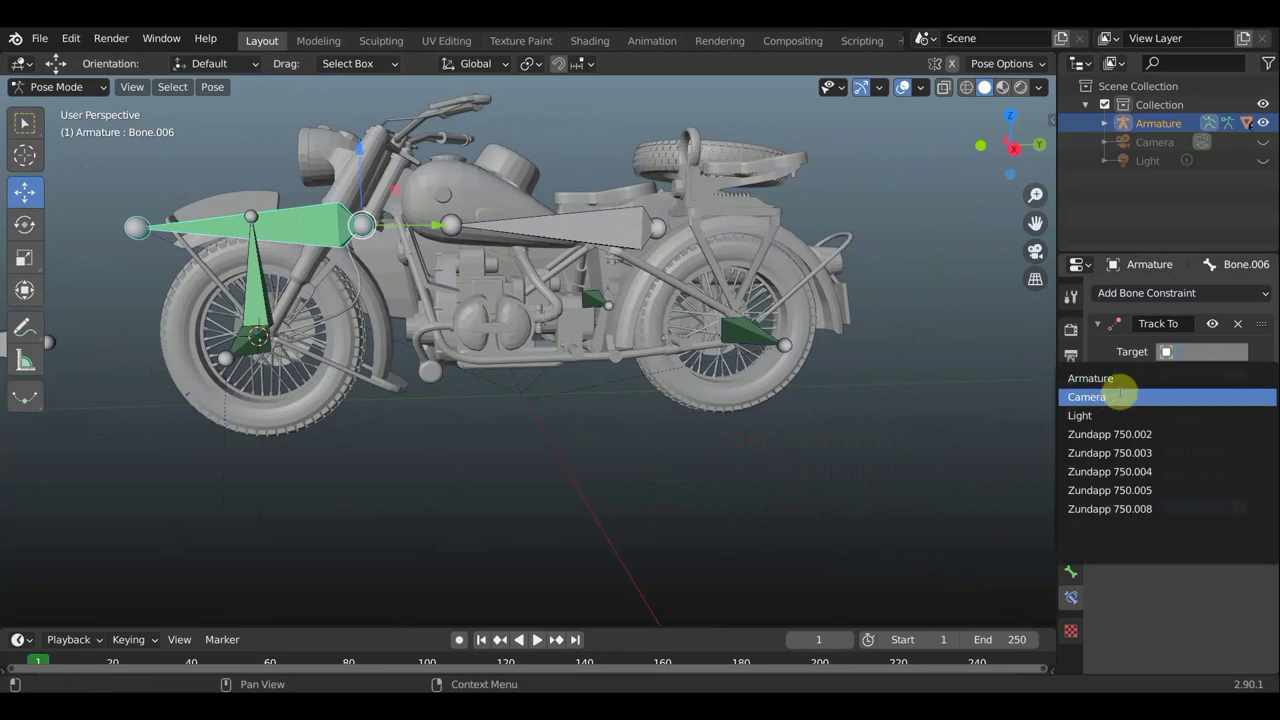
click(1122, 379)
click(1195, 373)
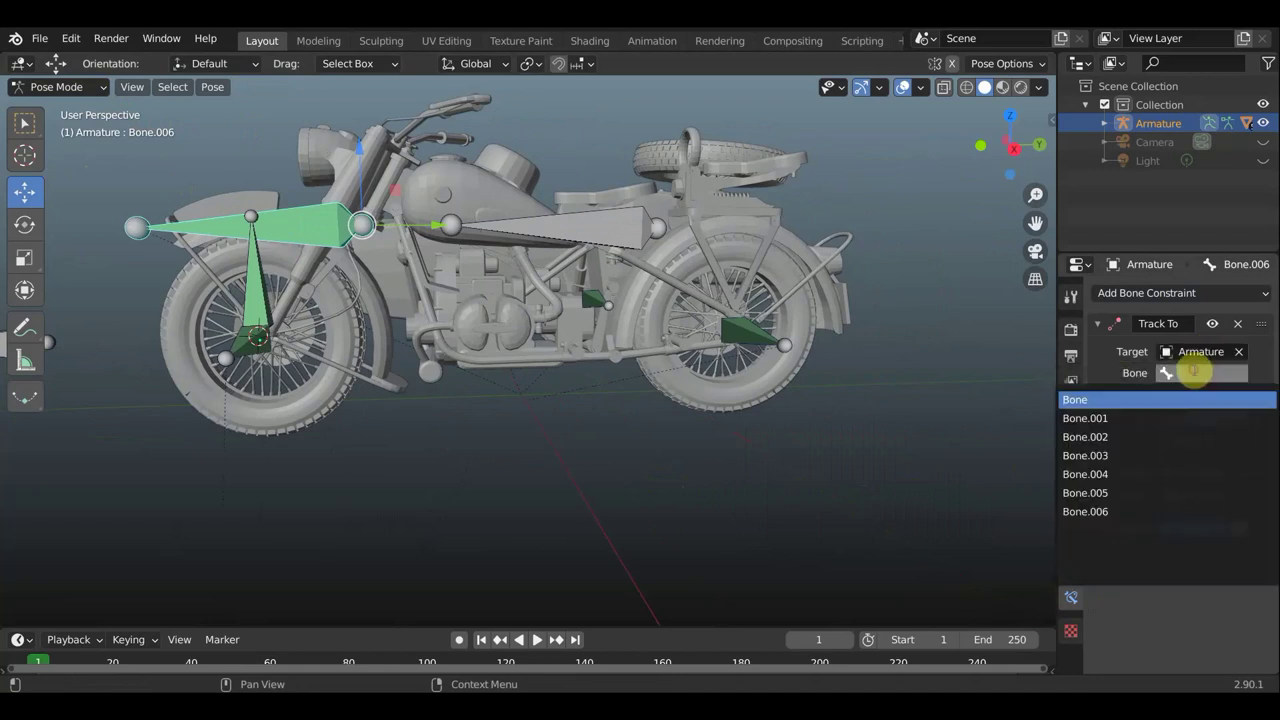
click(1085, 437)
scroll(882, 446, down, 2)
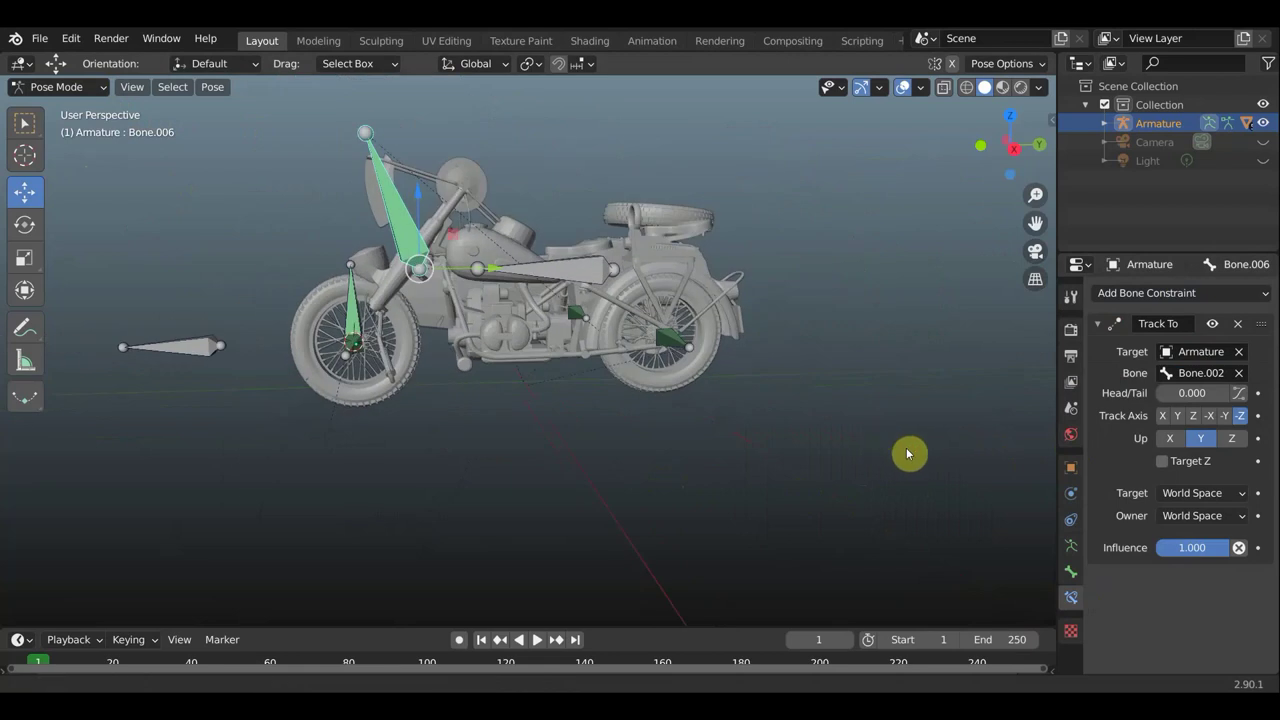
mouse_move(908, 454)
shift+middle_down()
mouse_move(954, 451)
mouse_move(802, 483)
mouse_move(748, 480)
mouse_move(860, 477)
mouse_move(754, 474)
shift+middle_up()
click(1179, 415)
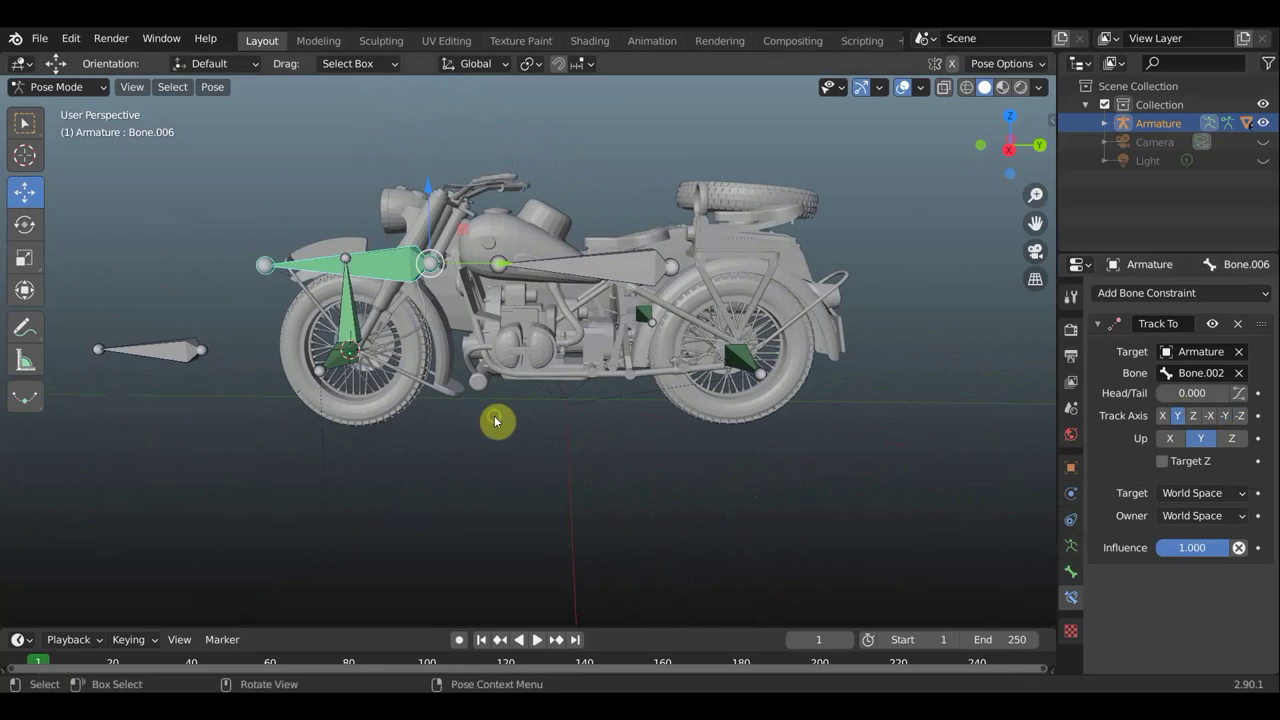
- Test-move the Bone.002 control bone, then undo the move
mouse_move(497, 423)
middle_down()
mouse_move(686, 457)
mouse_move(669, 469)
middle_up()
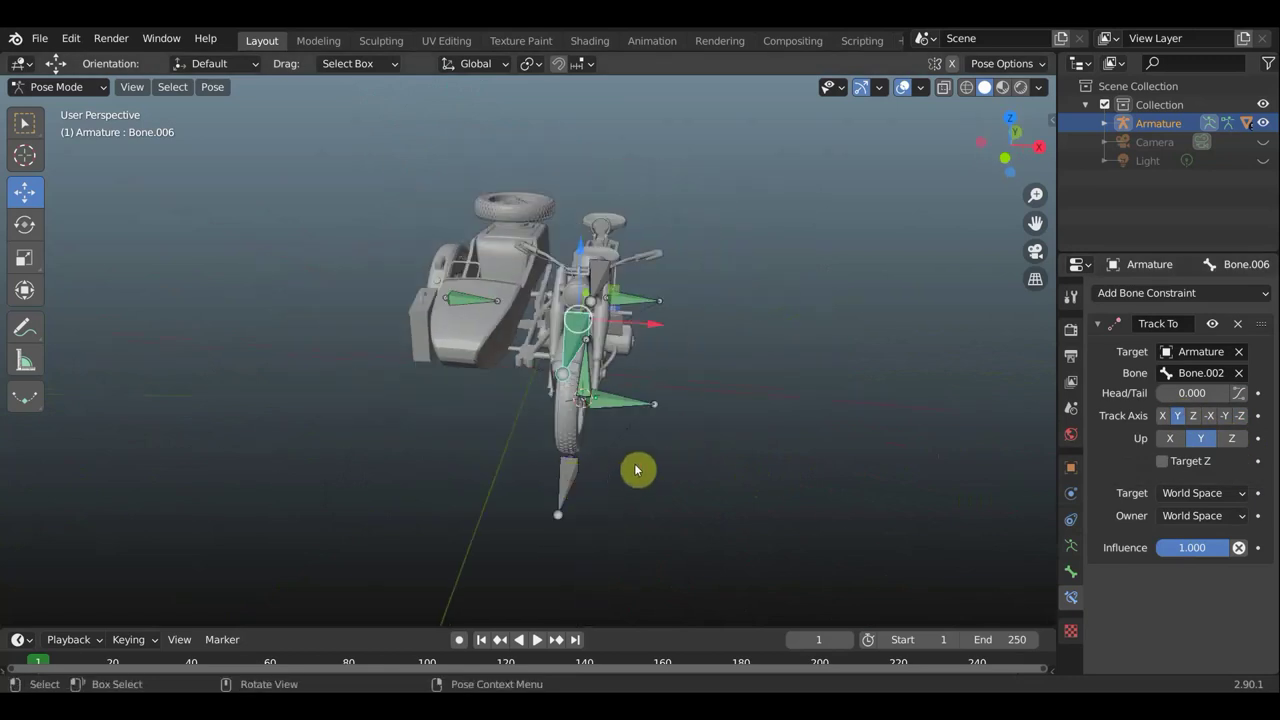
click(640, 470)
key(g)
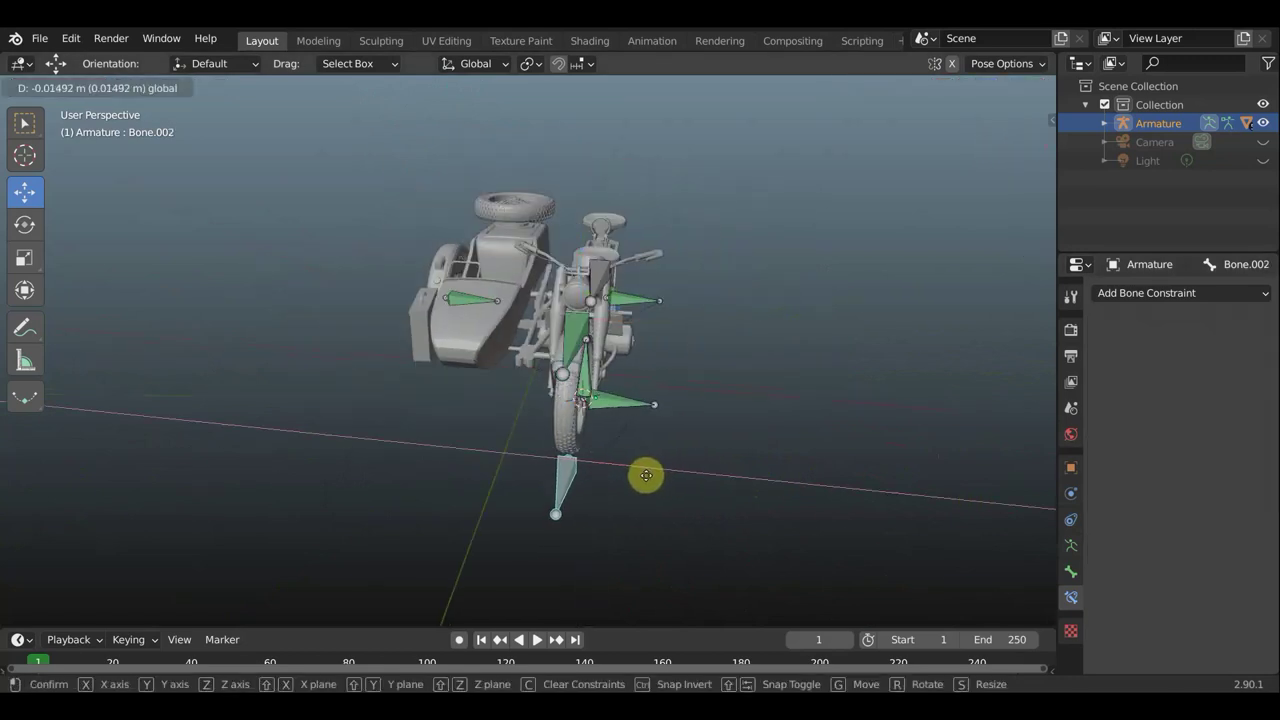
click(645, 476)
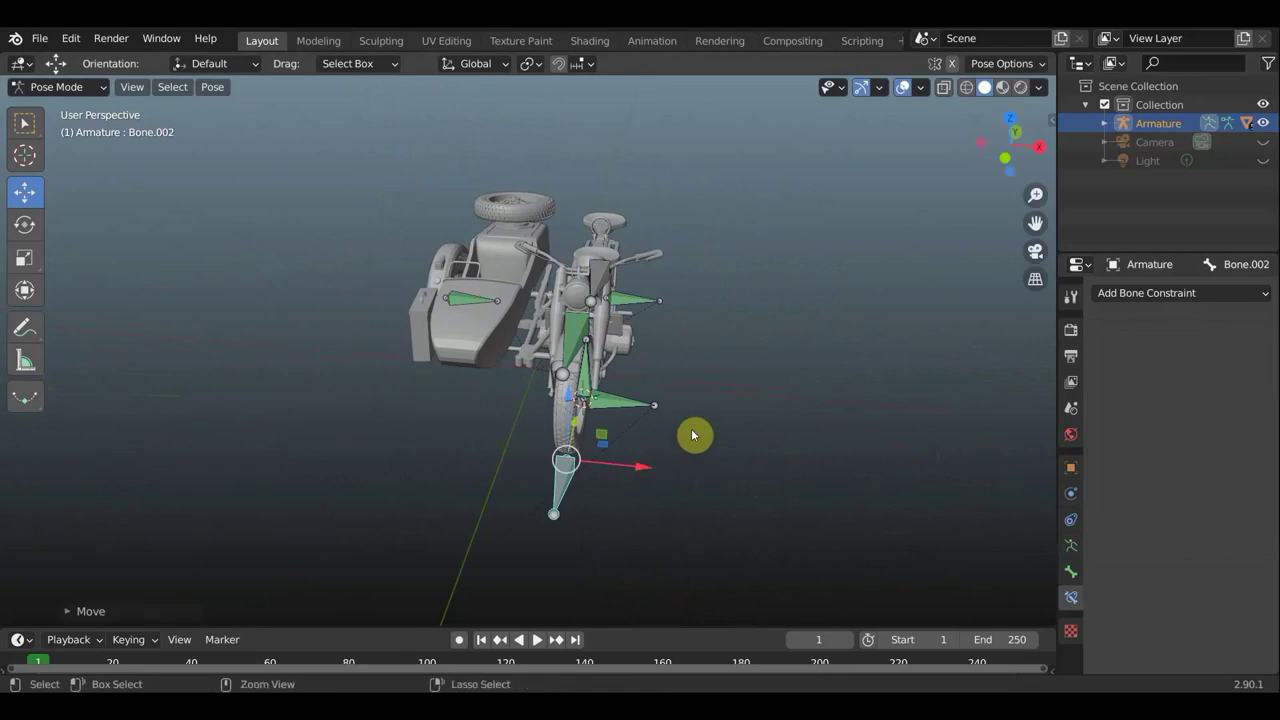
key(ctrl+z)
scroll(754, 340, up, 3)
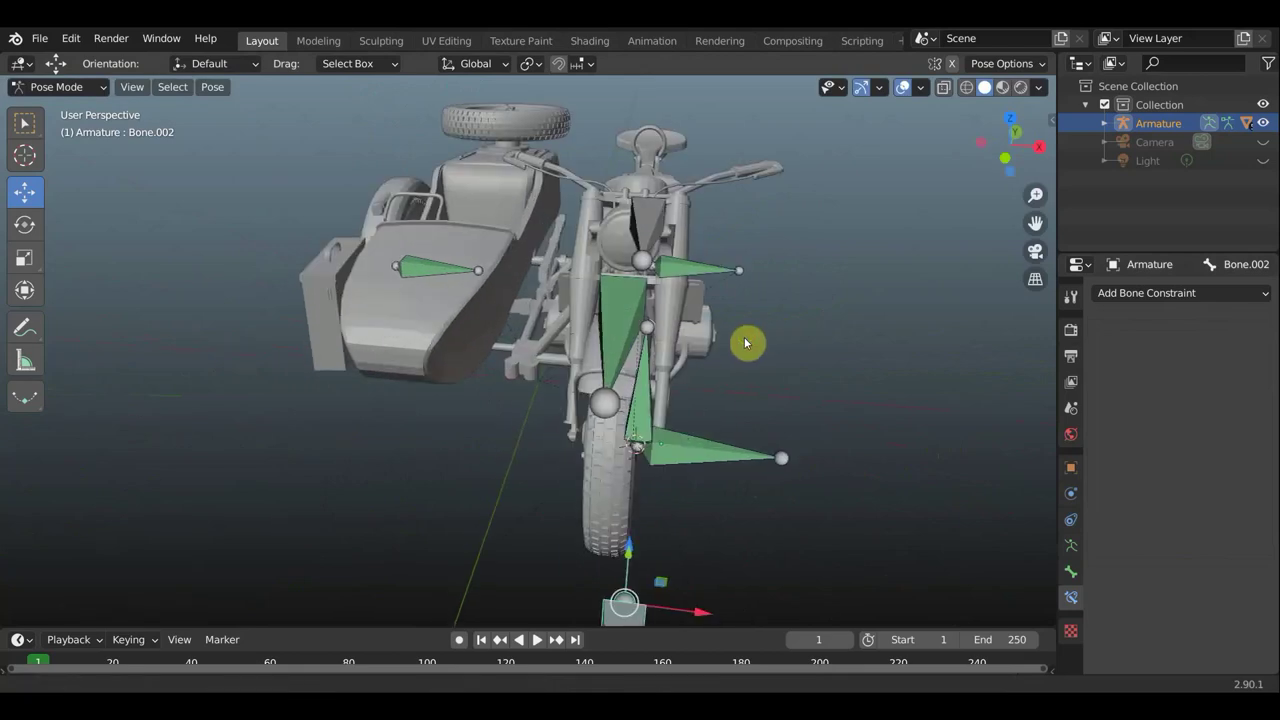
middle_drag(746, 343, 594, 337)
- Set the Track To Up axis to Z and slide Bone.002 along X to test steering
click(431, 304)
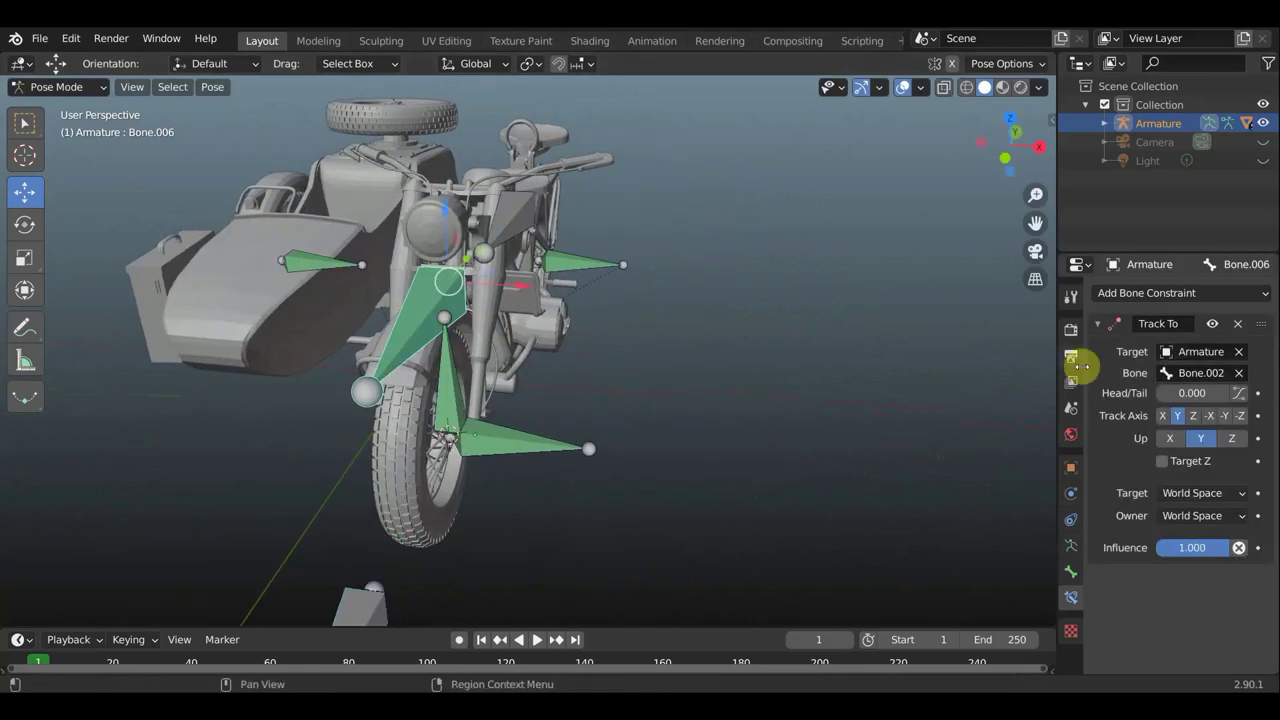
click(1229, 438)
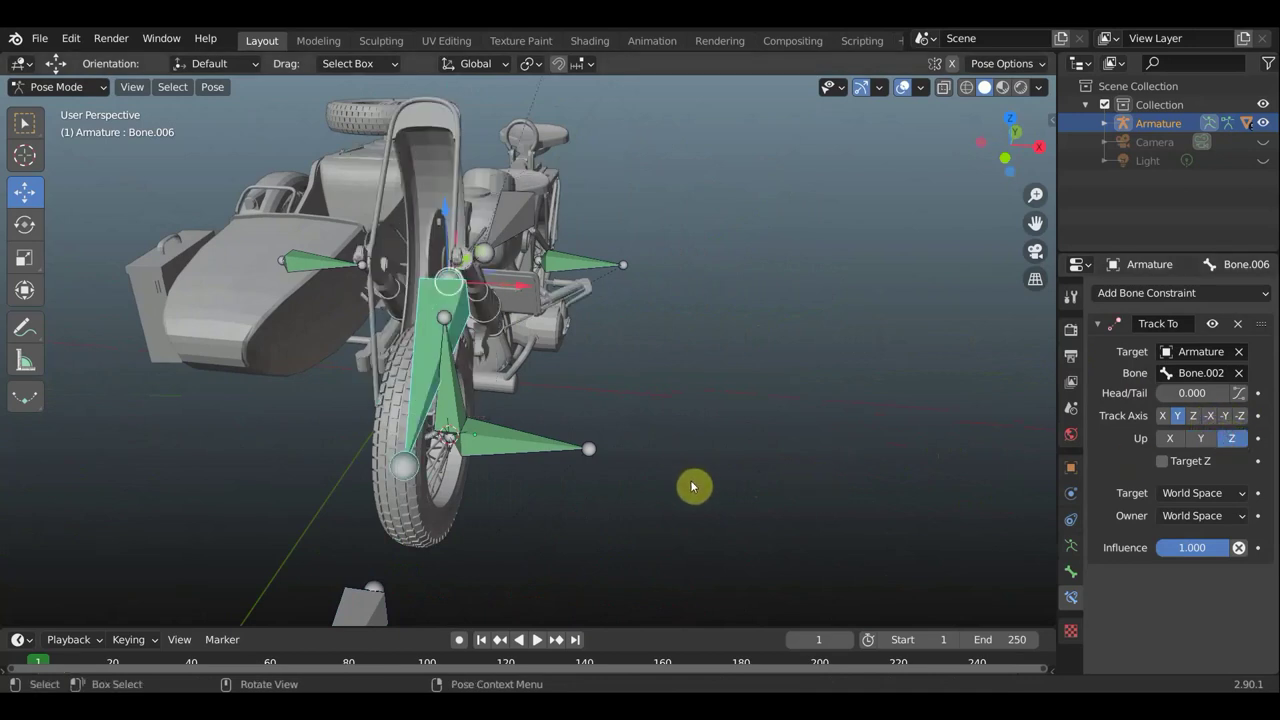
scroll(388, 562, down, 2)
click(431, 520)
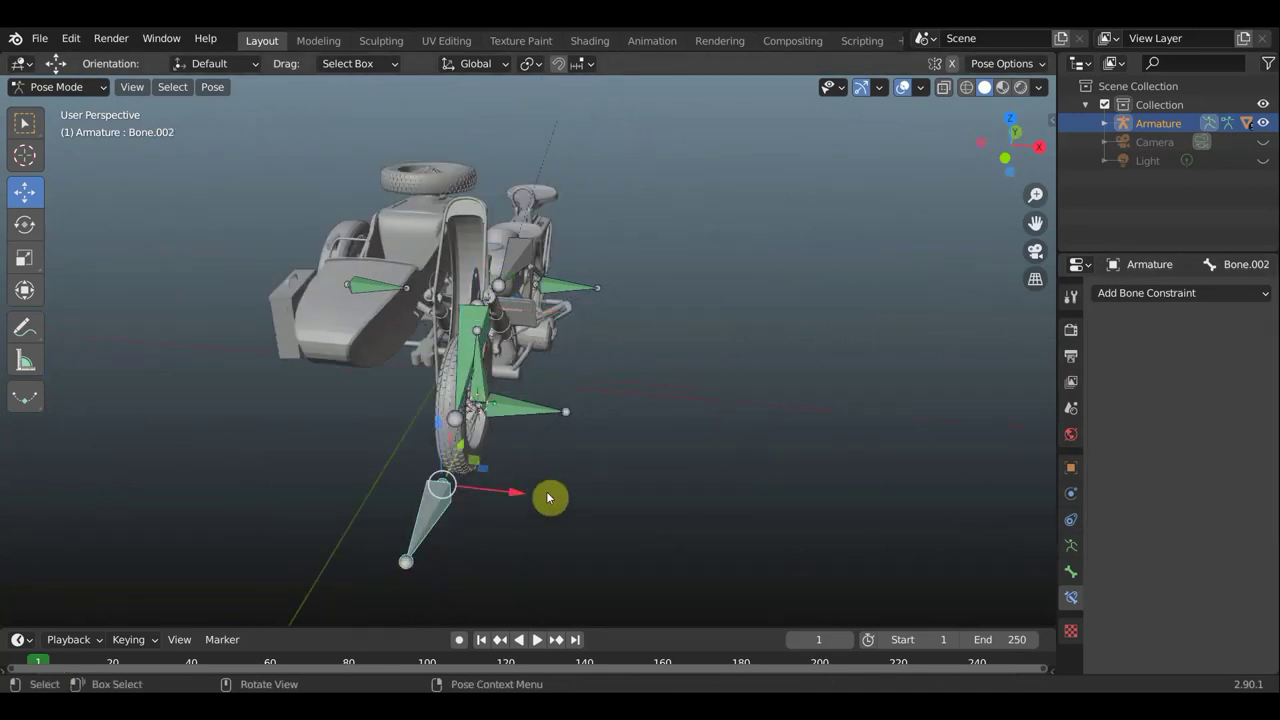
mouse_move(505, 497)
mouse_down()
mouse_move(476, 511)
mouse_move(493, 521)
mouse_up()
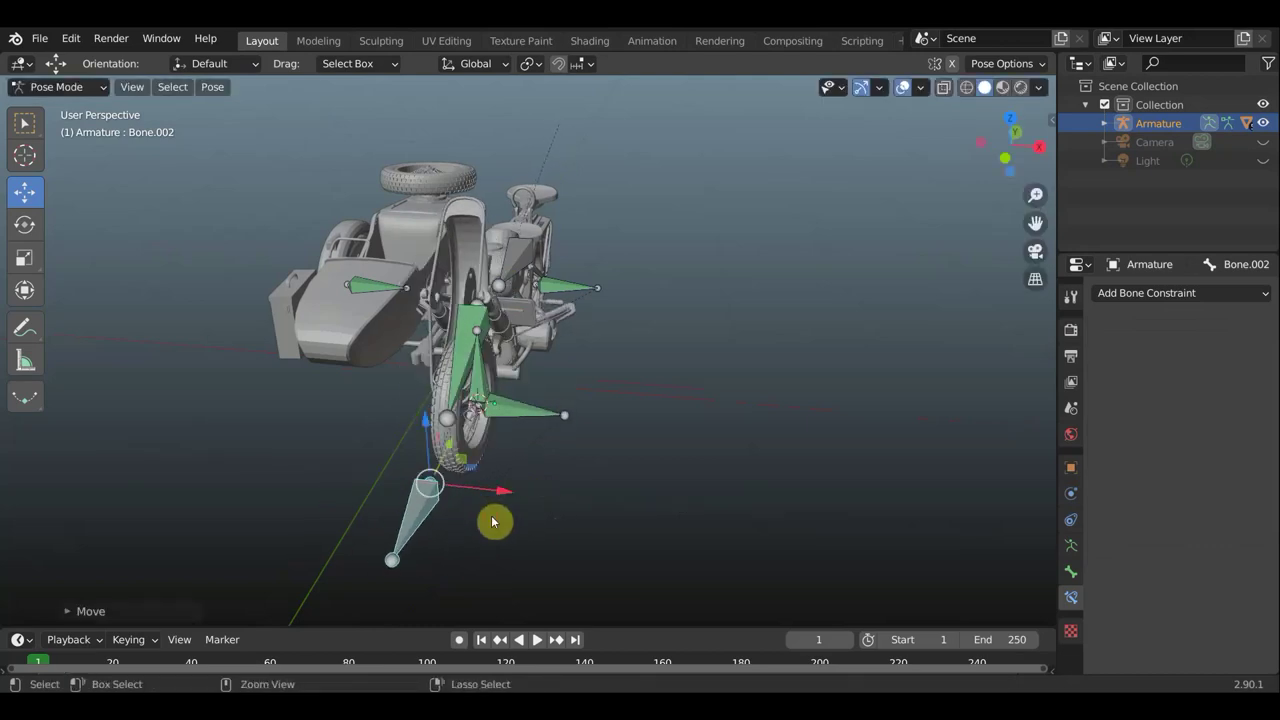
scroll(560, 495, up, 3)
mouse_move(569, 480)
middle_down()
mouse_move(403, 459)
mouse_move(560, 410)
mouse_move(549, 405)
middle_up()
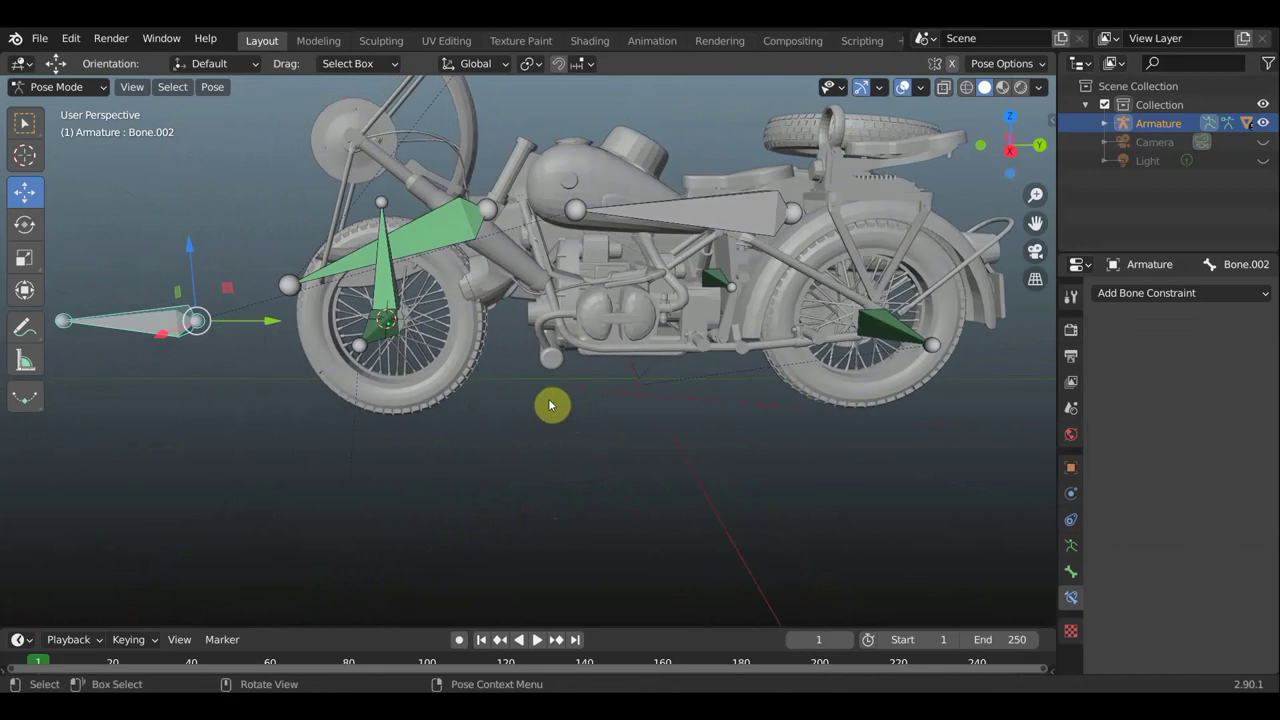
scroll(549, 405, down, 1)
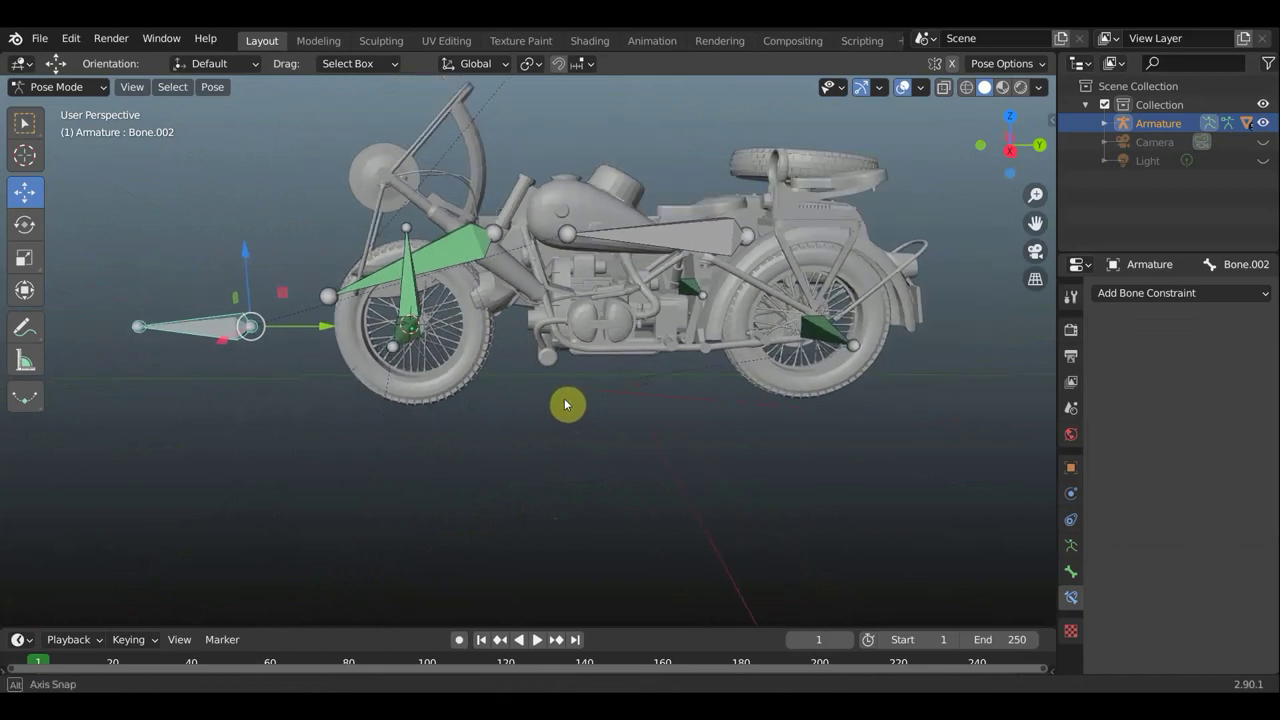
middle_drag(549, 405, 560, 391)
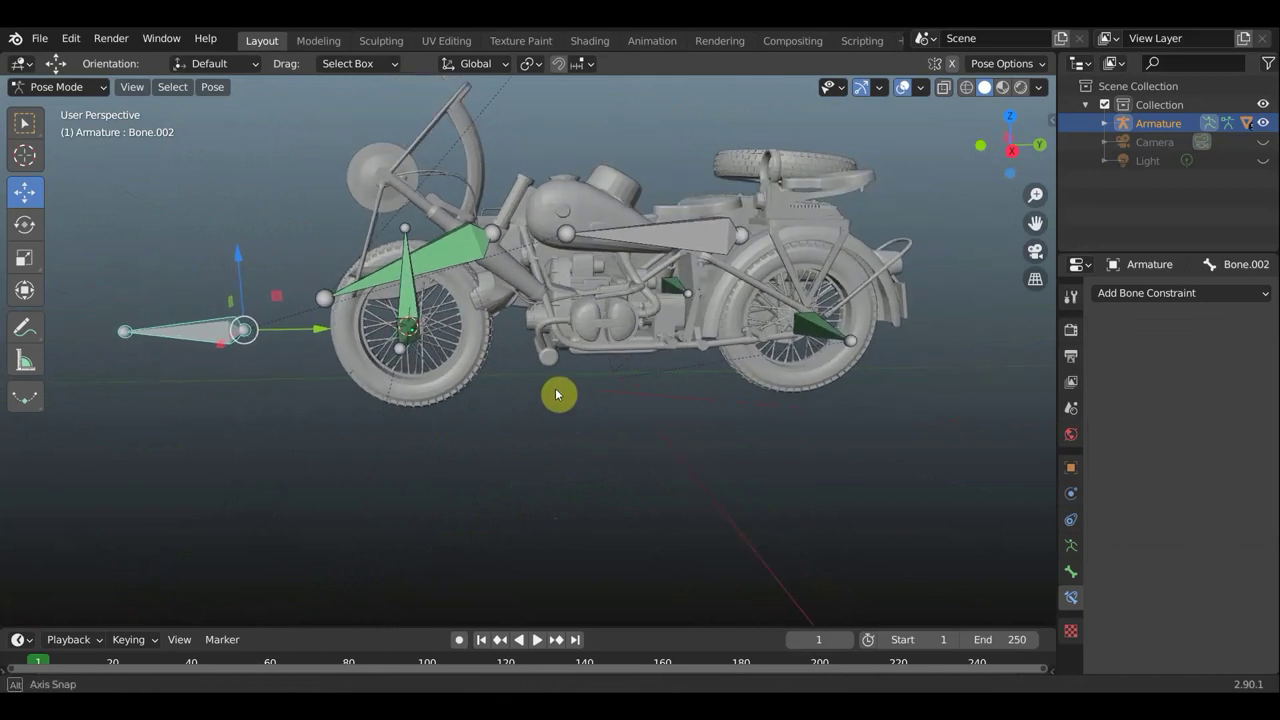
- Set the Track To influence to 0 and slide Bone.002 to compare
shift+click(455, 252)
key(ctrl+shift+c)
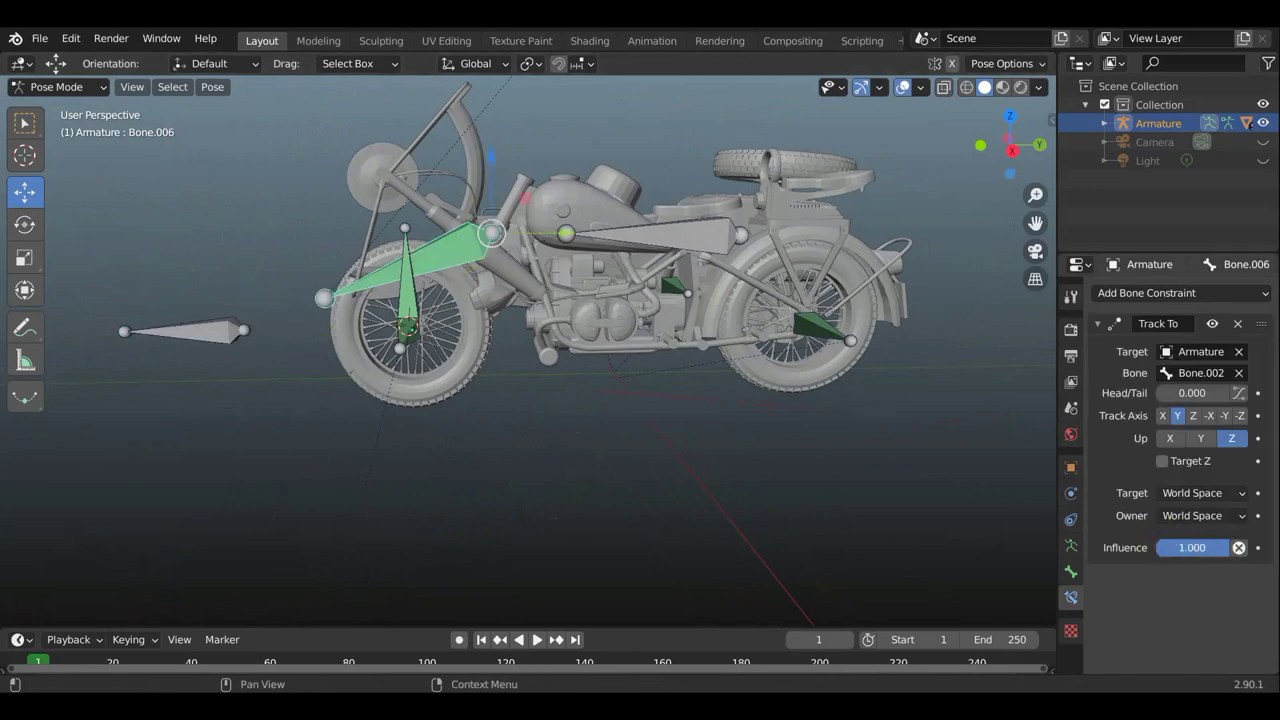
drag(1192, 547, 1165, 547)
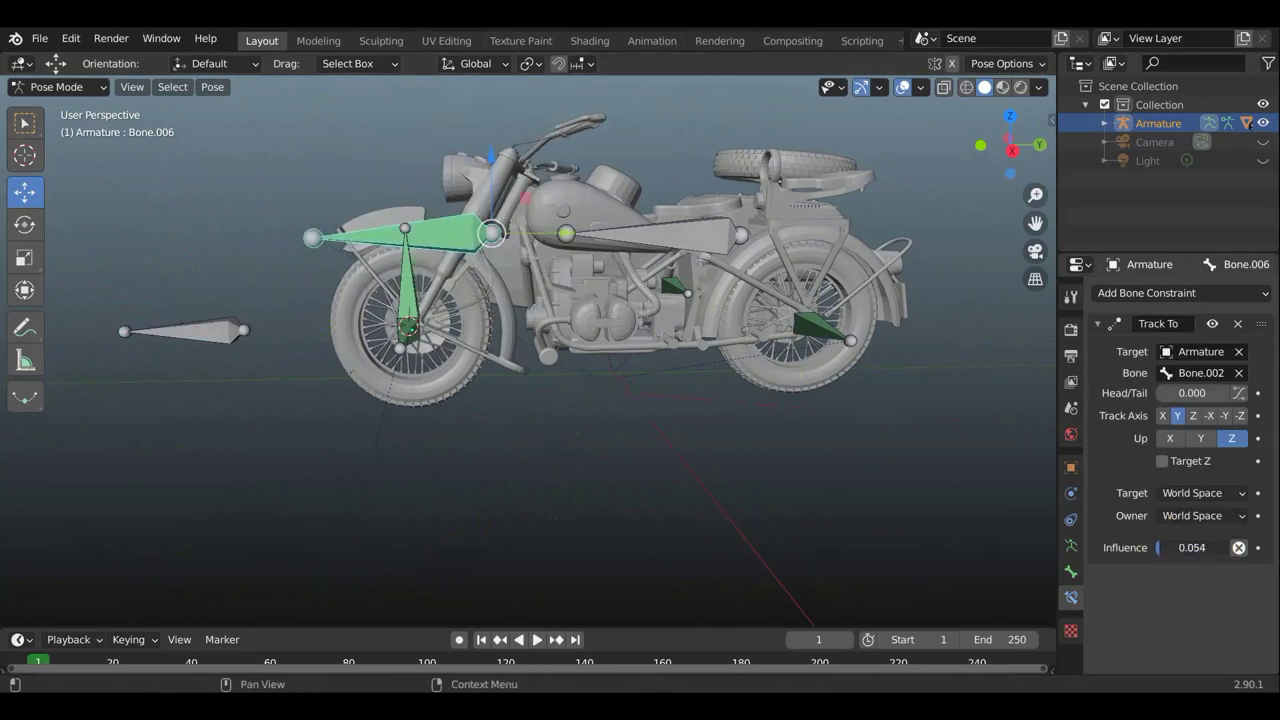
mouse_move(743, 514)
middle_down()
mouse_move(946, 534)
mouse_move(797, 551)
middle_up()
double_click(1163, 551)
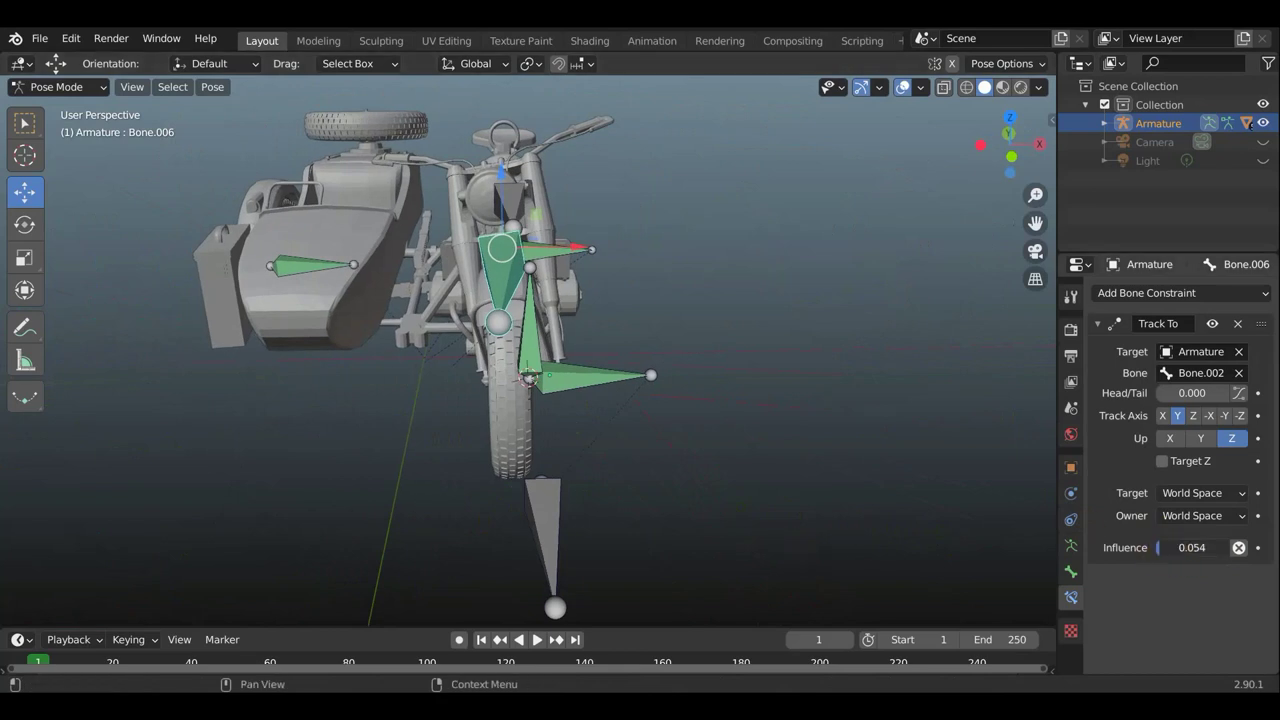
text(0)
key(Return)
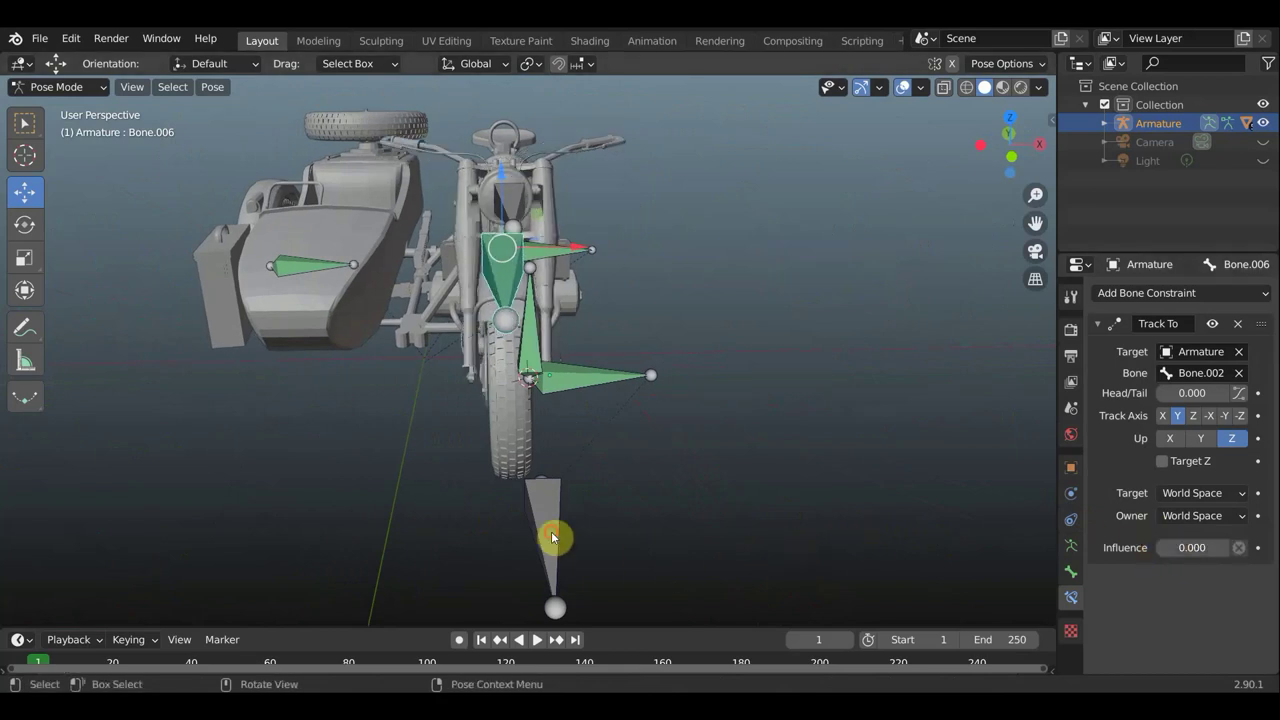
click(552, 538)
drag(612, 486, 612, 492)
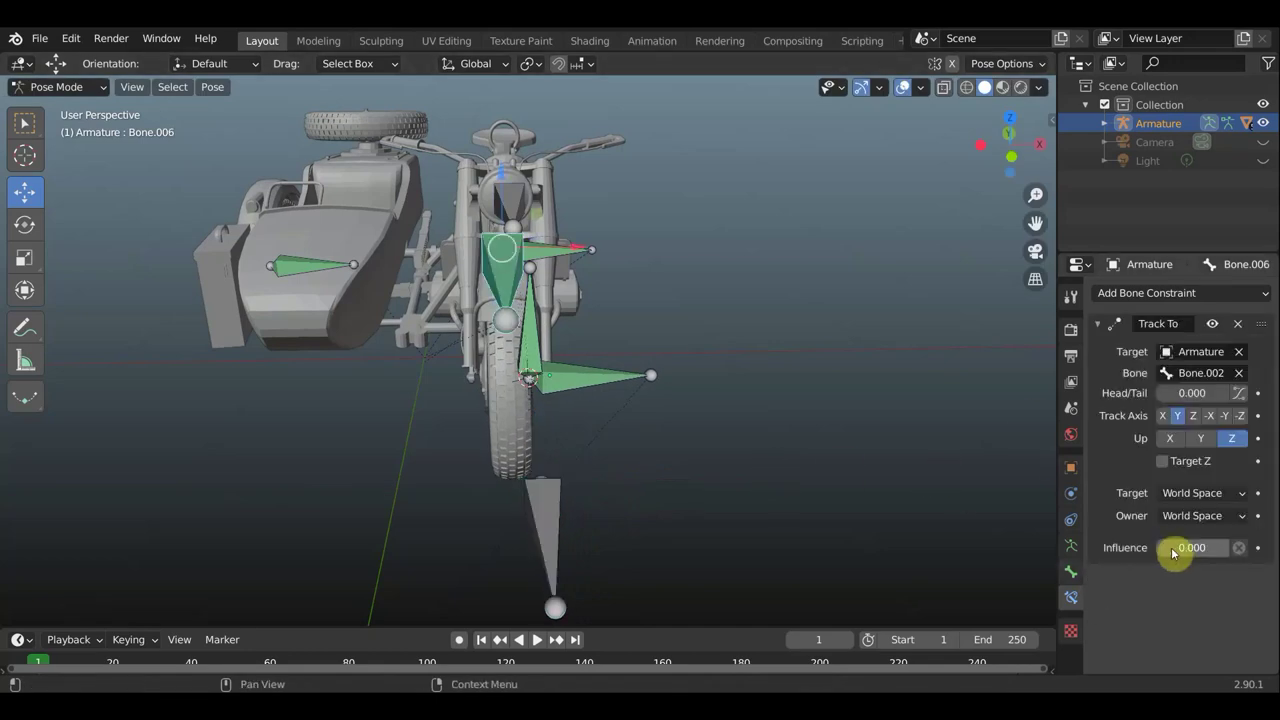
- Restore the influence to 1.000, return to Object Mode, and select Zundapp 750.005
drag(1160, 547, 1230, 547)
middle_drag(771, 426, 523, 402)
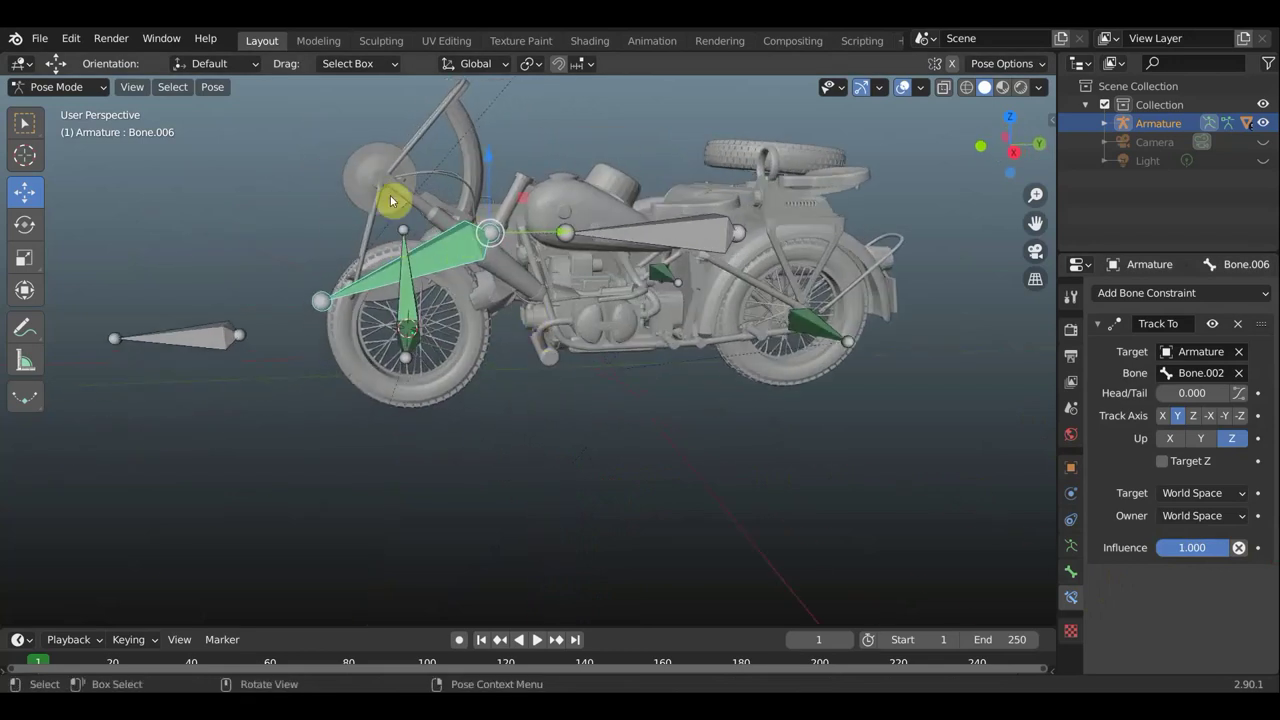
click(57, 87)
click(110, 110)
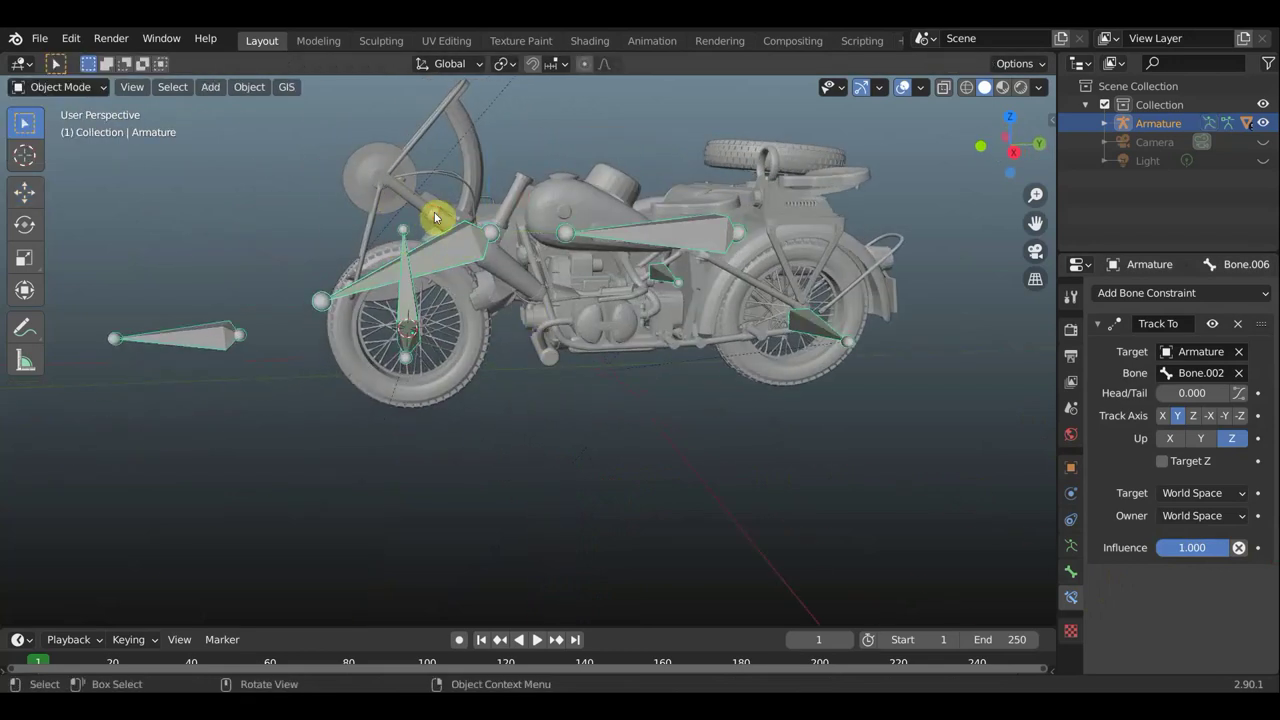
click(435, 218)
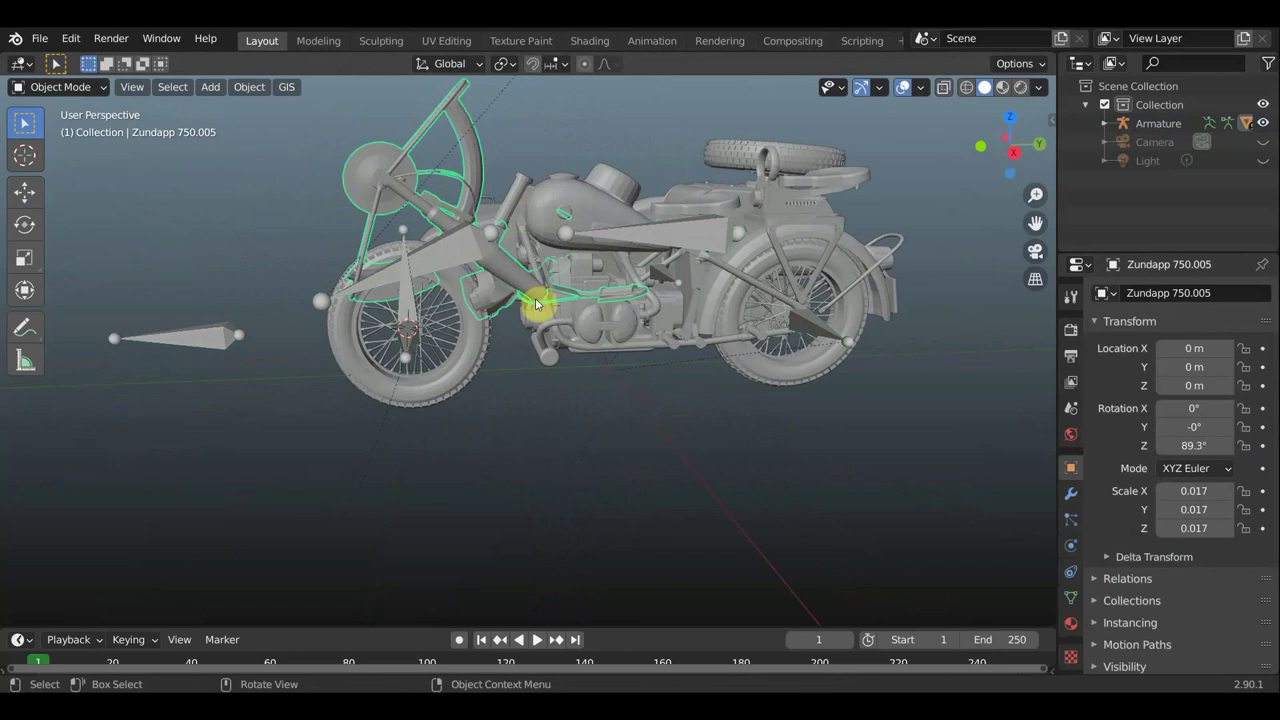
middle_drag(536, 303, 740, 308)
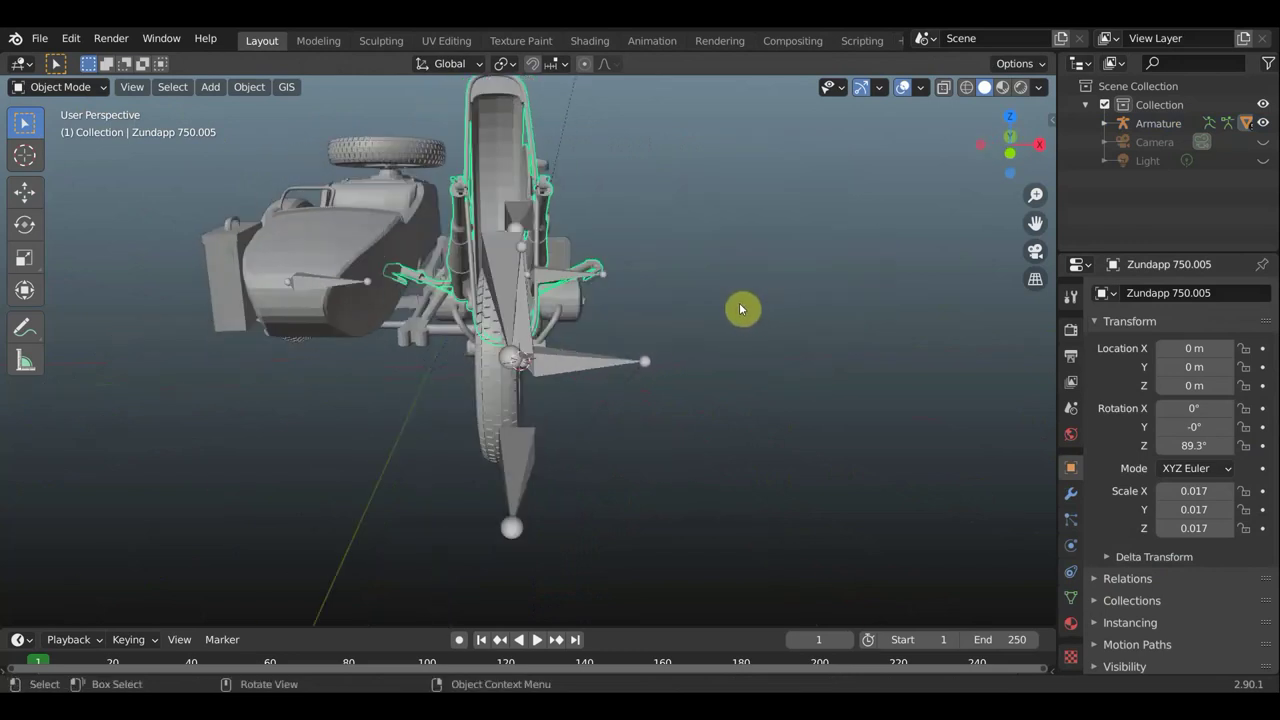
- Rotate the Zundapp 750.005 fork assembly and lower it into place
key(KP_1)
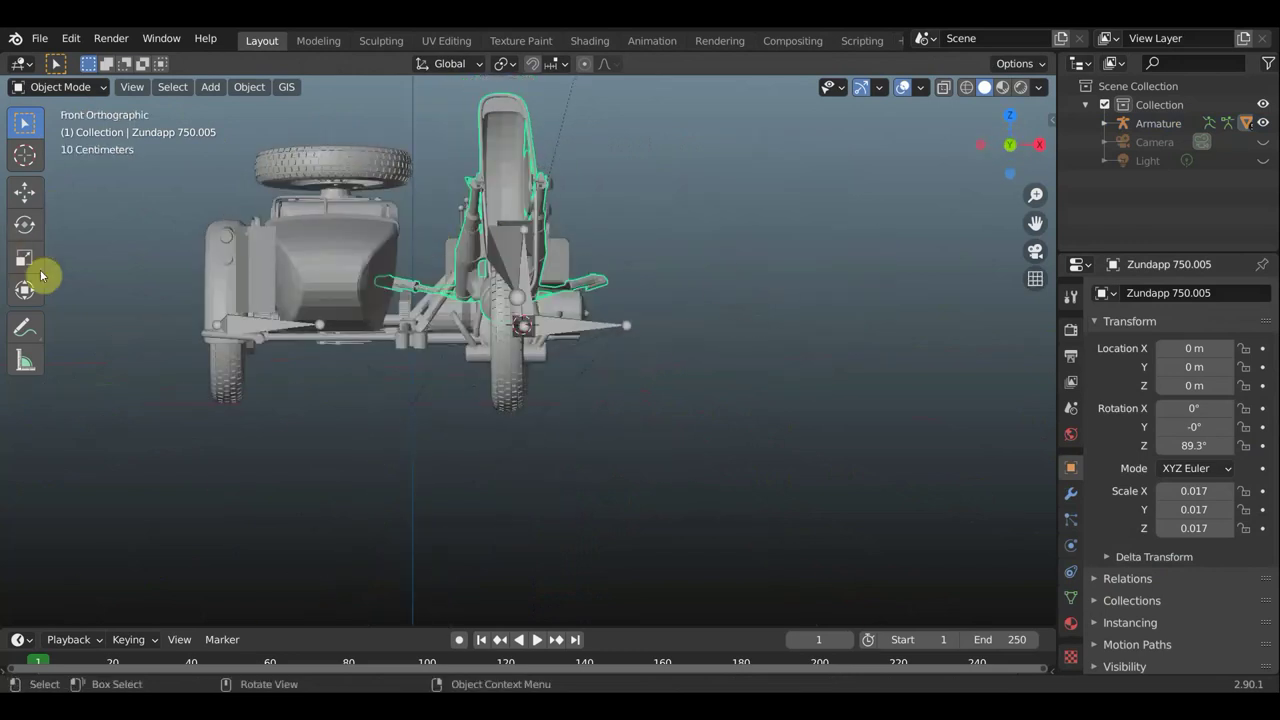
click(27, 293)
scroll(603, 220, down, 2)
scroll(615, 185, down, 1)
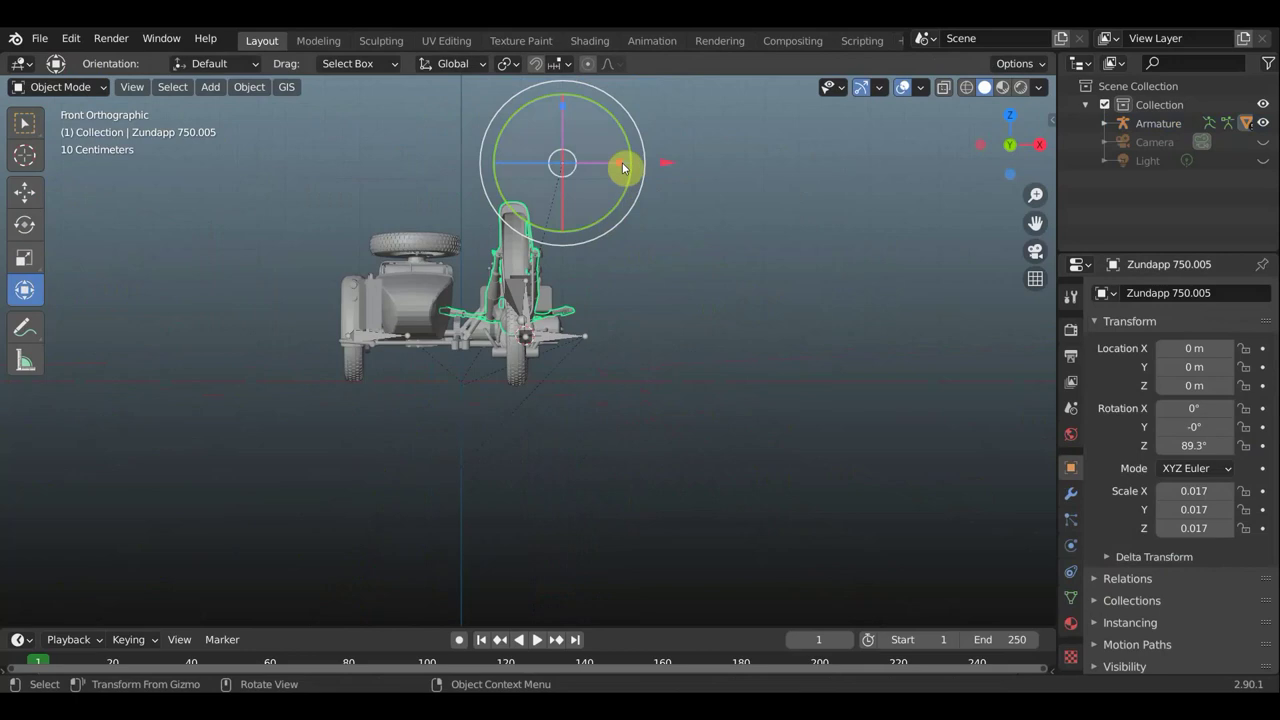
mouse_move(644, 139)
mouse_down()
mouse_move(396, 182)
mouse_move(414, 214)
mouse_up()
key(g)
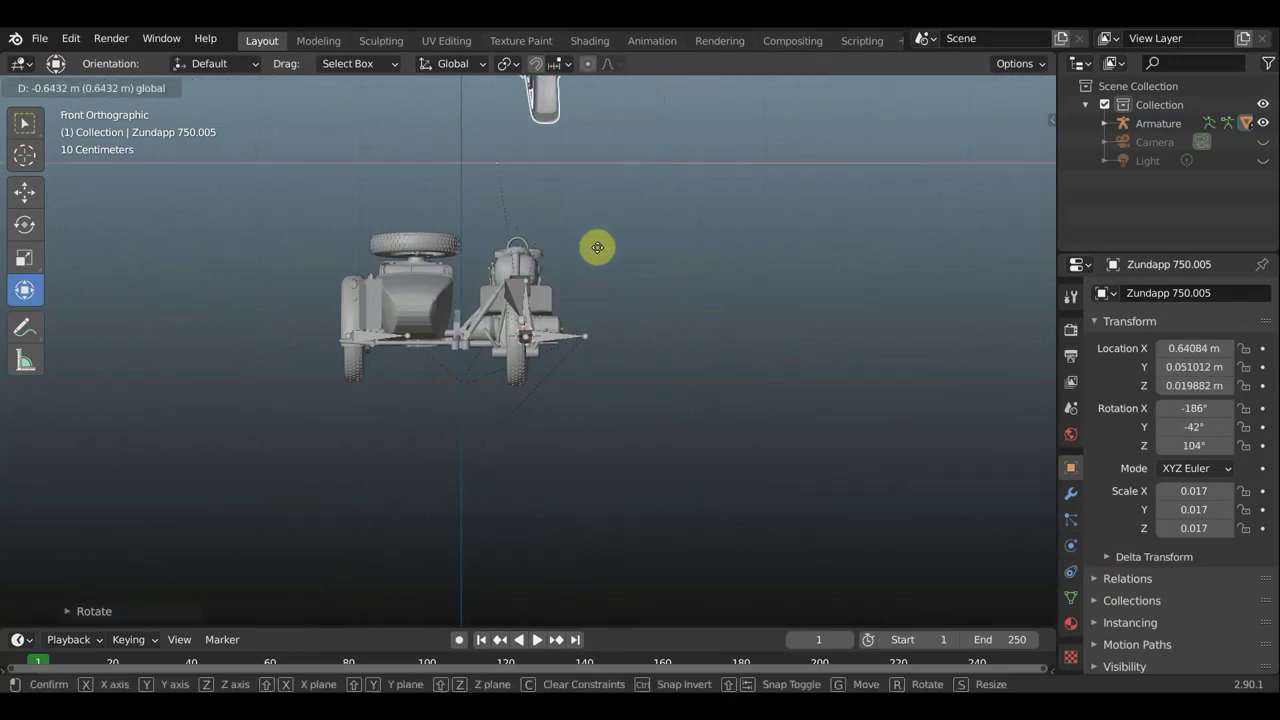
click(571, 248)
mouse_move(631, 243)
middle_down()
mouse_move(420, 257)
mouse_move(549, 175)
middle_up()
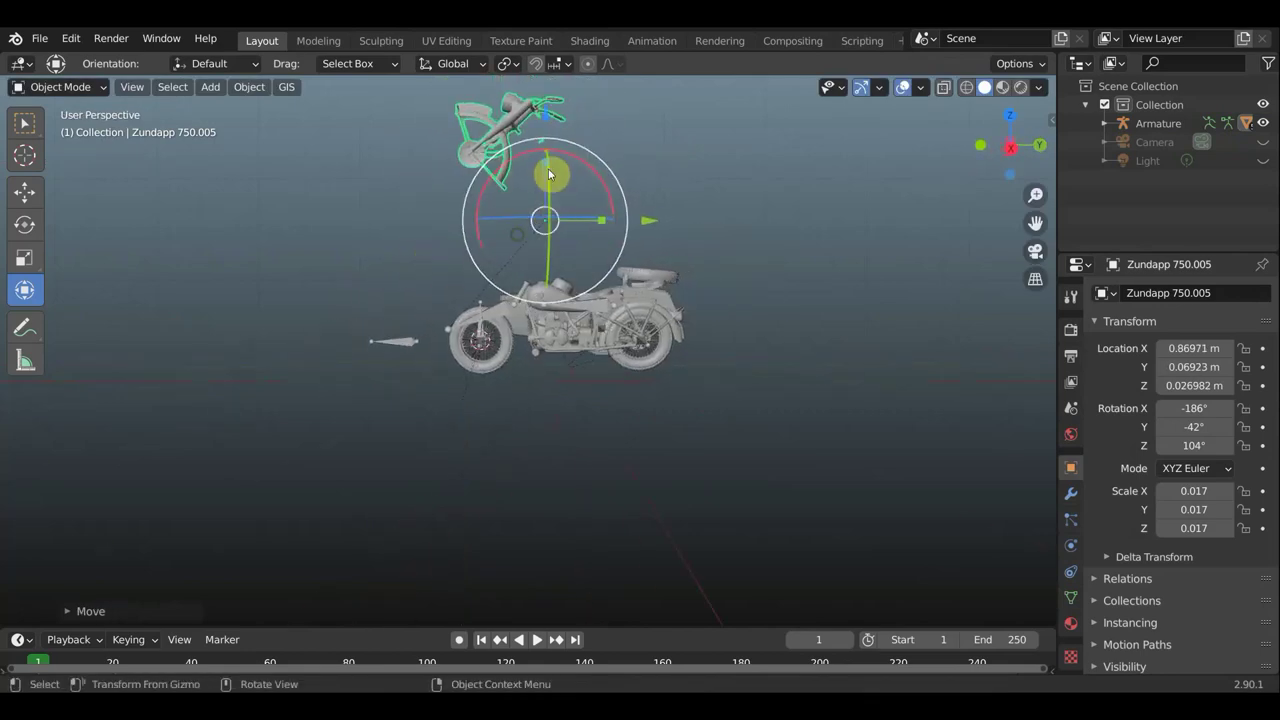
drag(544, 110, 539, 283)
click(539, 283)
- Rotate the fork assembly to align with the frame and move it forward
scroll(579, 286, up, 5)
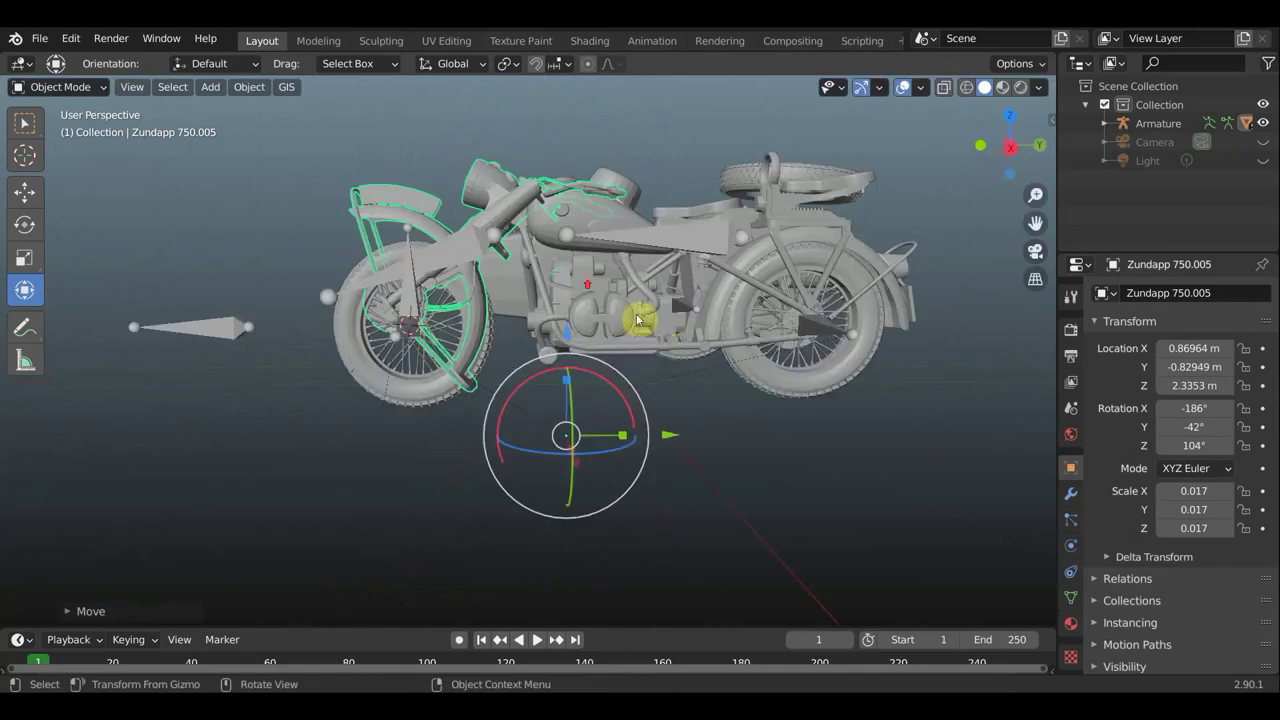
mouse_move(636, 384)
mouse_down()
mouse_move(634, 350)
mouse_move(643, 363)
mouse_move(559, 359)
mouse_move(580, 297)
mouse_up()
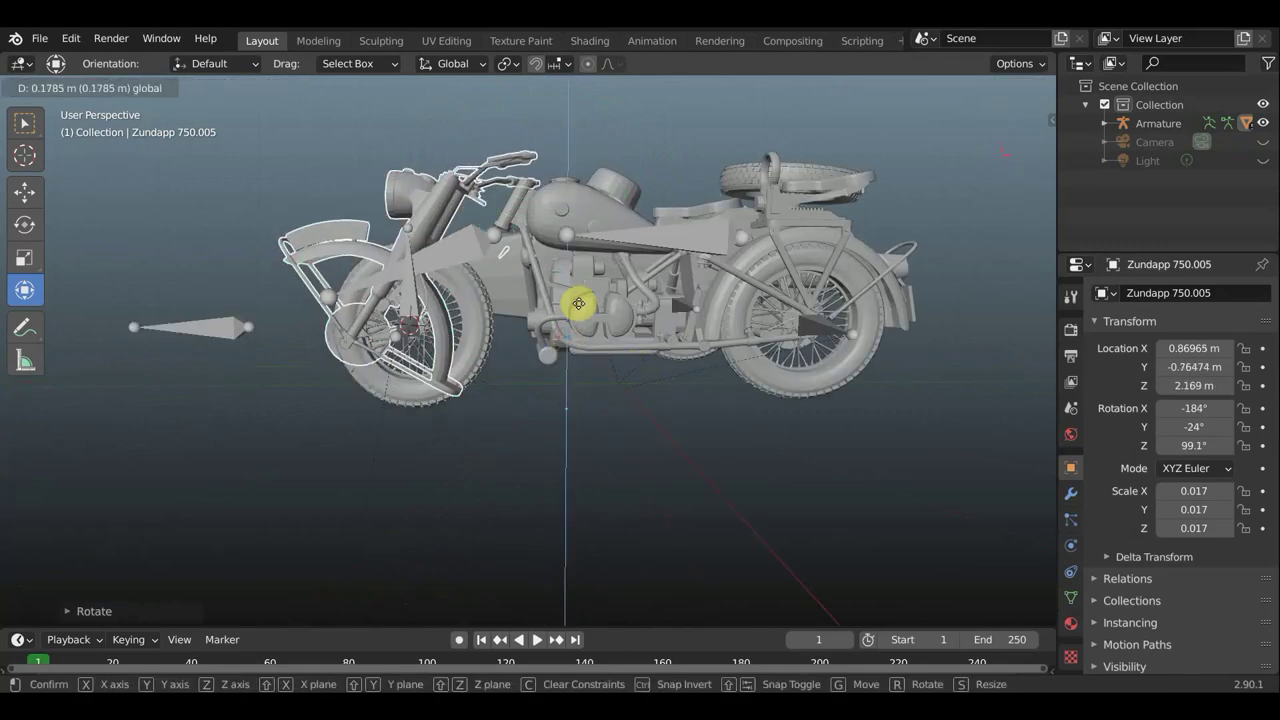
drag(671, 403, 714, 400)
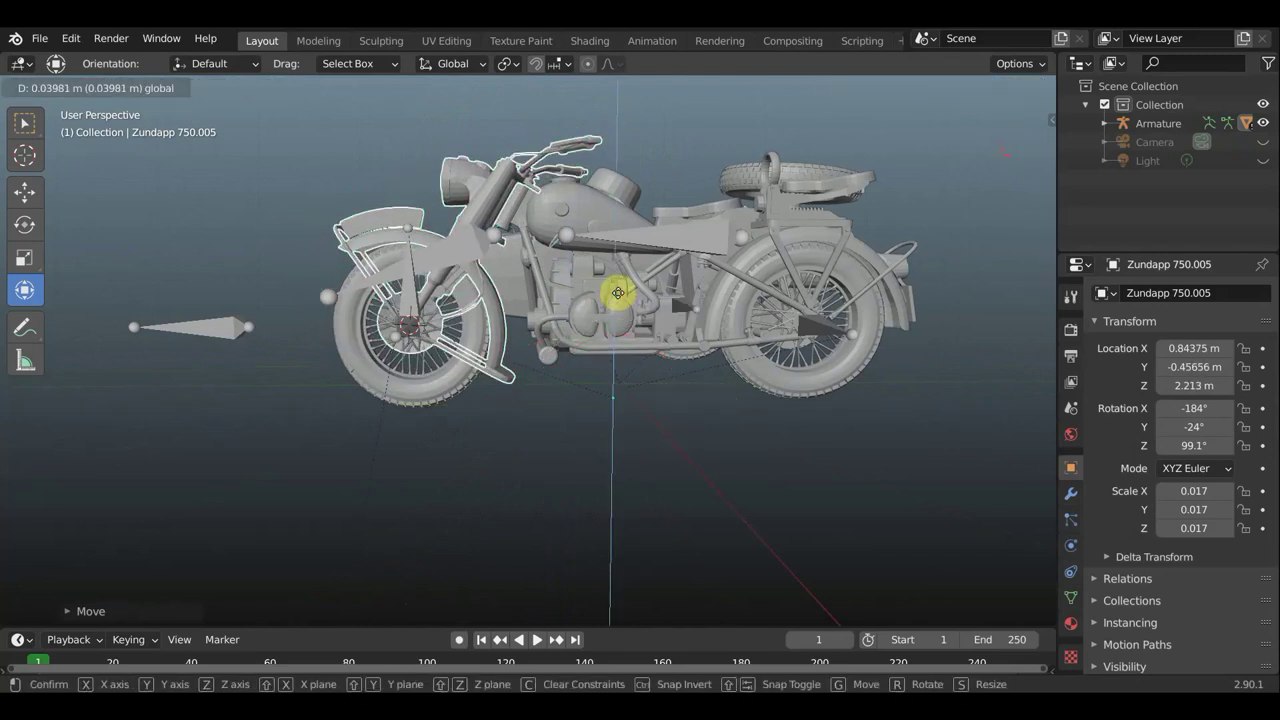
drag(618, 297, 621, 297)
middle_drag(620, 297, 829, 330)
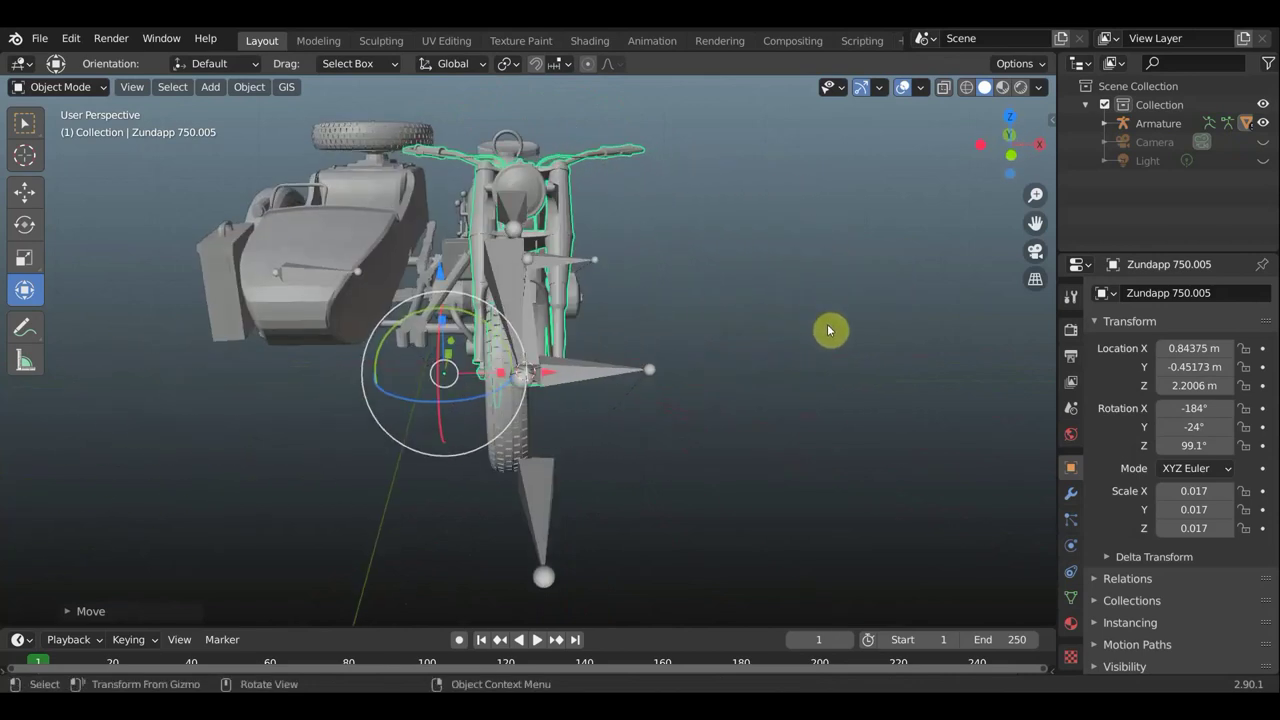
- Fine-tune it from the top to Z rotation 96.5° and X 0.97241 m, then select the armature
key(KP_7)
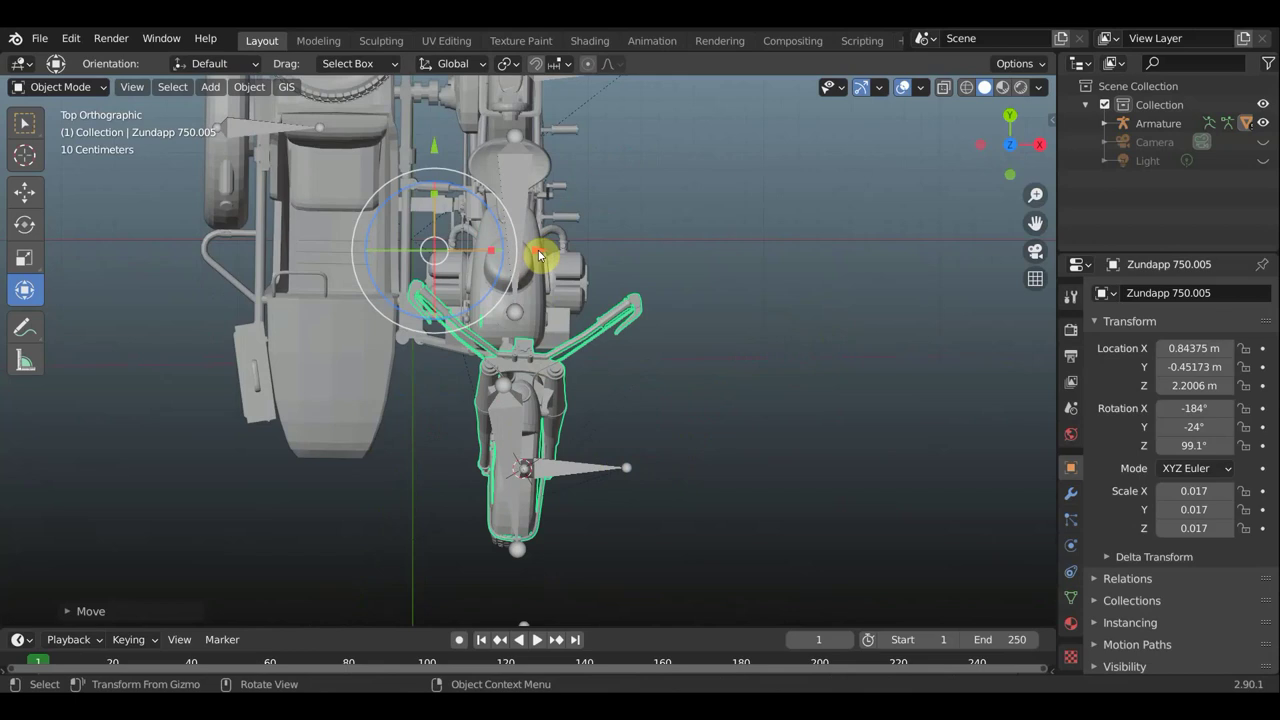
drag(538, 255, 508, 265)
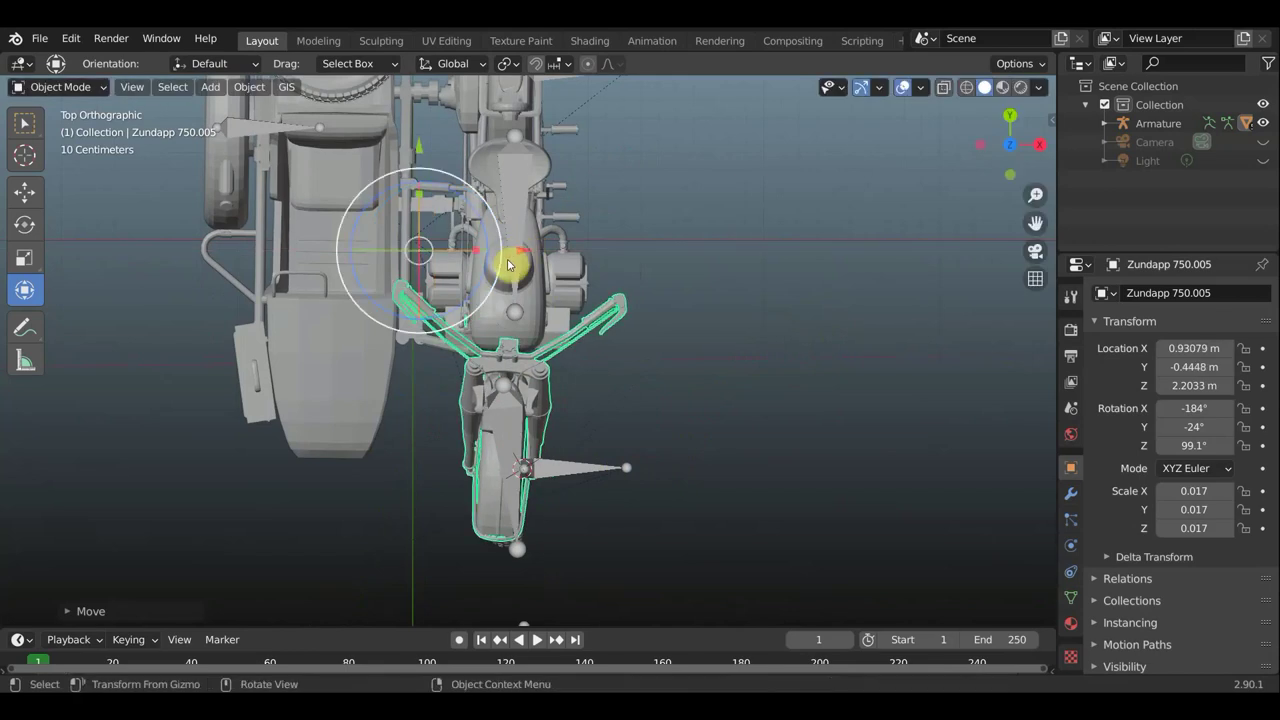
mouse_move(500, 257)
mouse_down()
mouse_move(502, 240)
mouse_move(519, 252)
mouse_up()
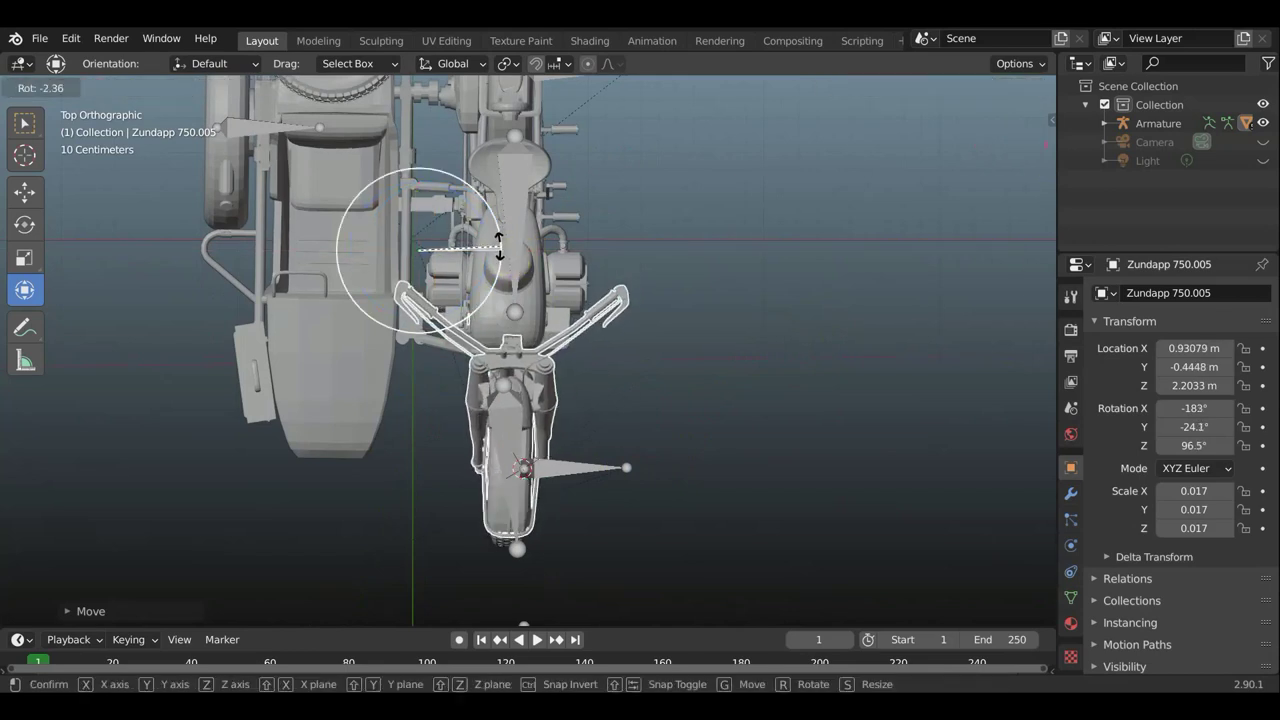
drag(529, 253, 518, 251)
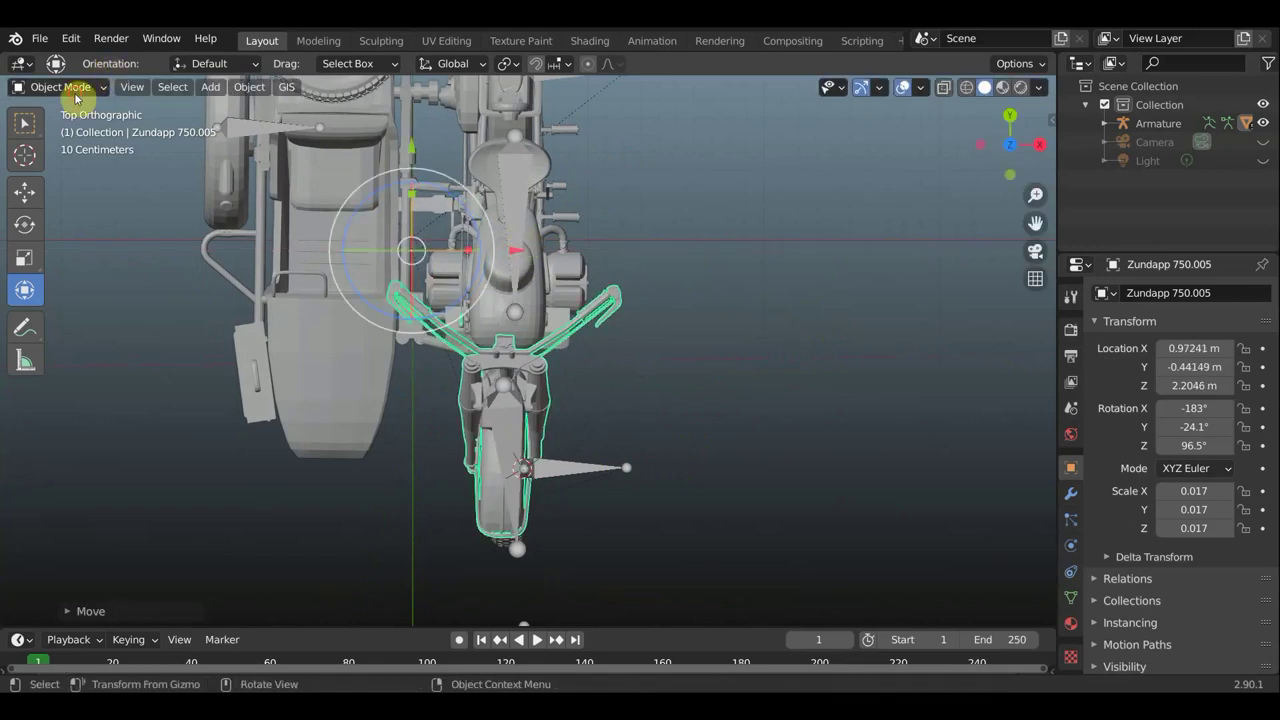
click(62, 87)
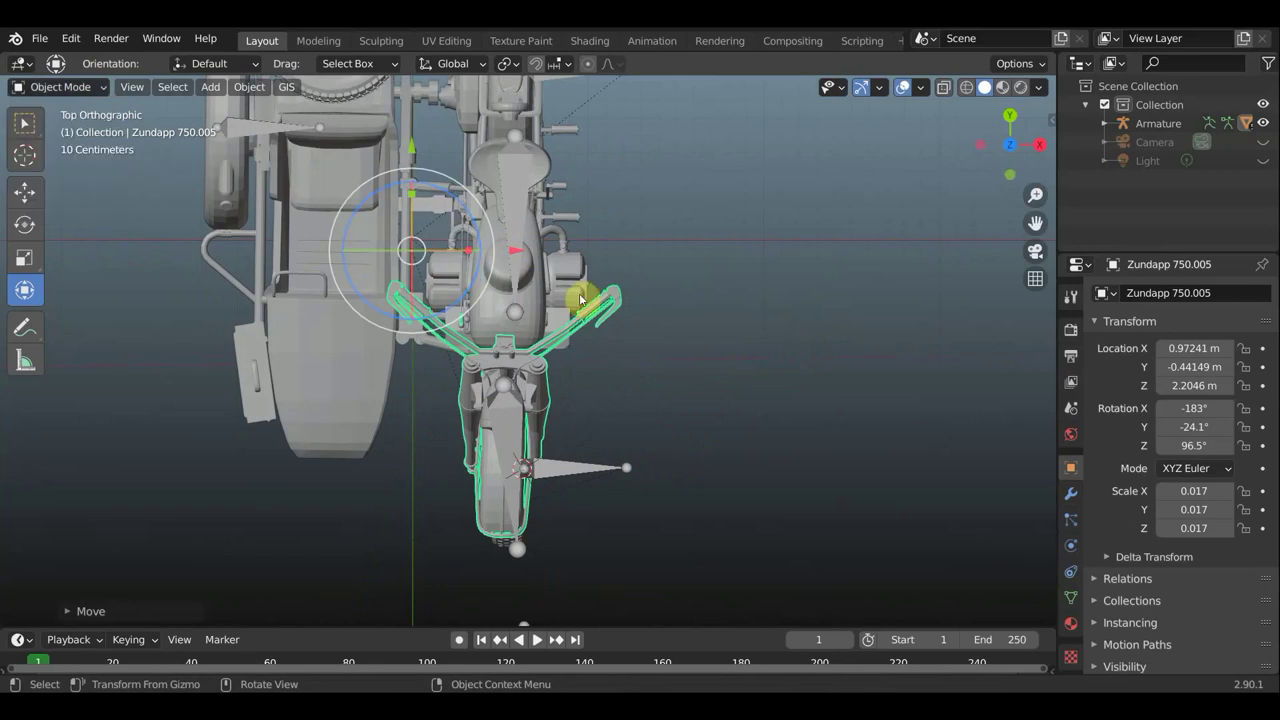
click(562, 467)
- Enter Pose Mode and test-move the steering control bone Bone.002
click(75, 87)
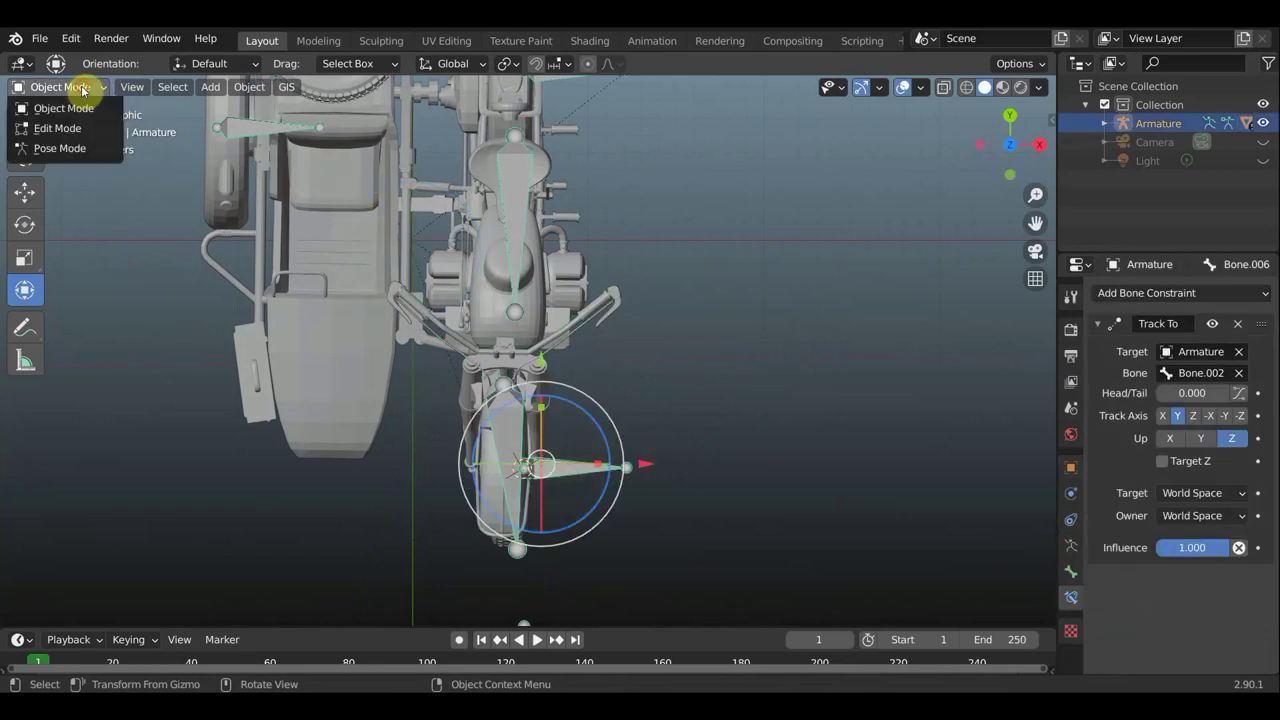
click(60, 148)
mouse_move(597, 357)
middle_down()
mouse_move(371, 200)
mouse_move(374, 166)
mouse_move(410, 187)
middle_up()
scroll(410, 187, down, 2)
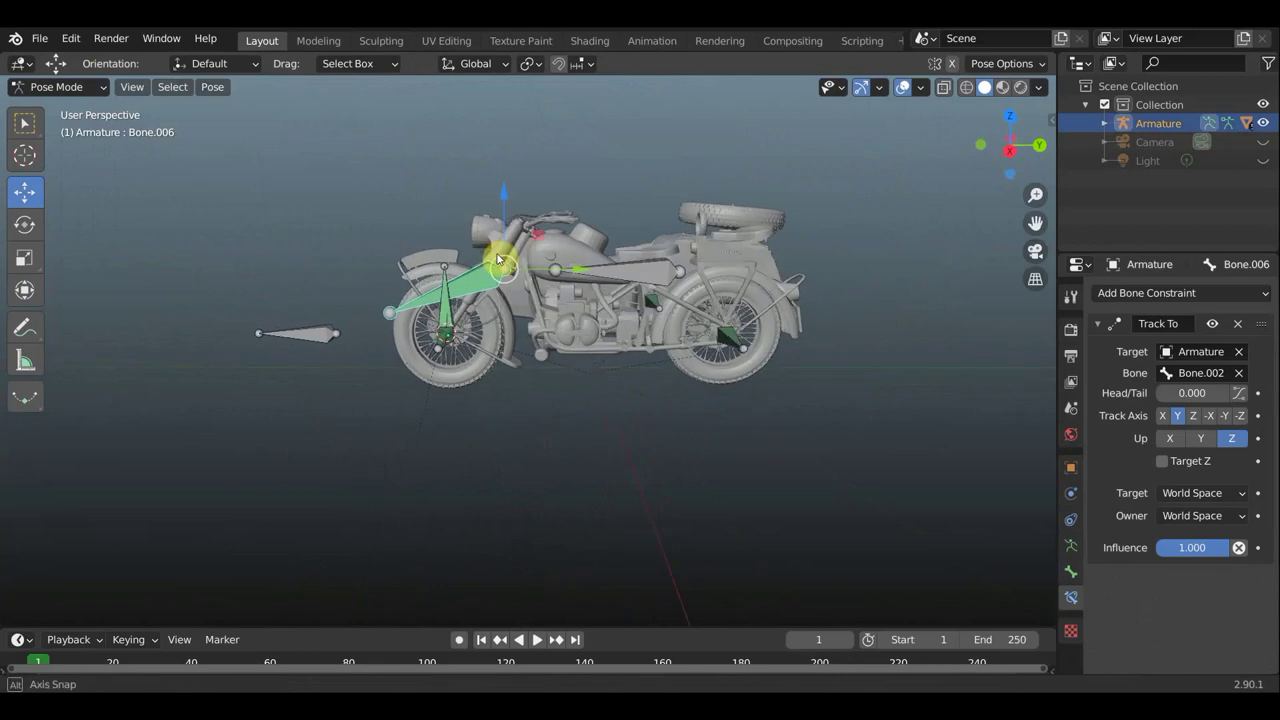
middle_drag(435, 321, 621, 386)
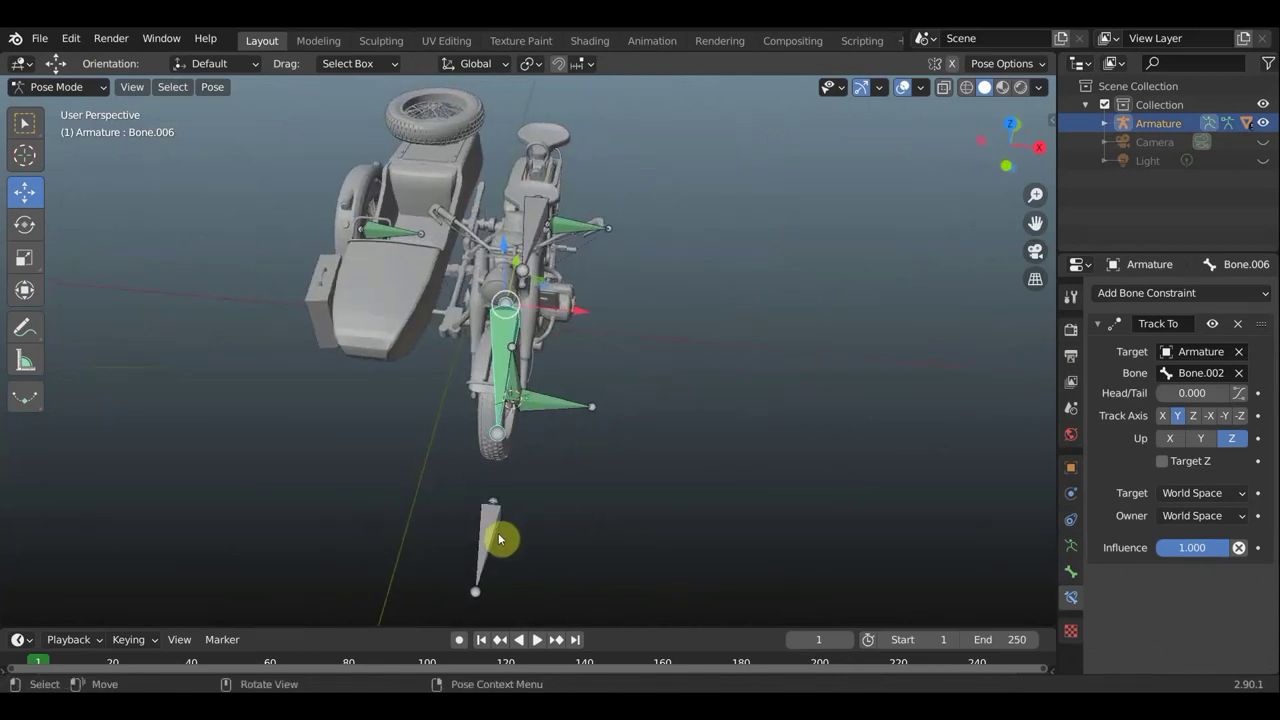
click(575, 549)
key(g)
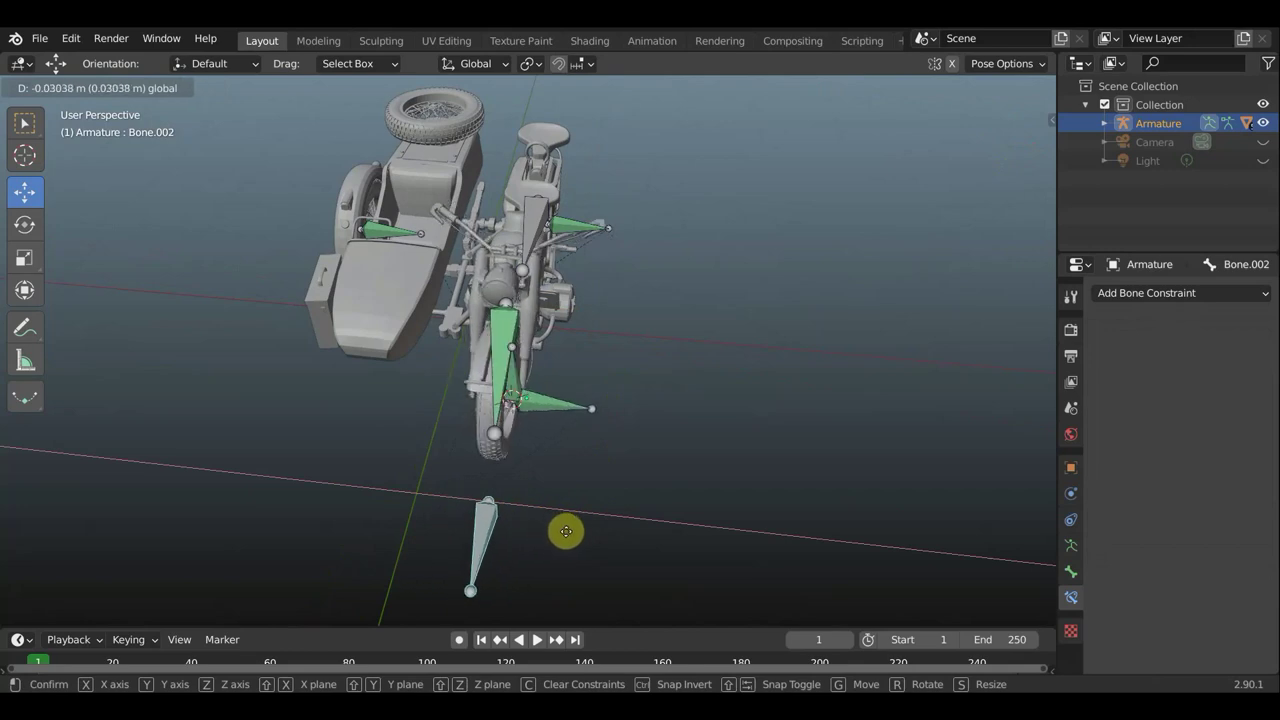
click(587, 518)
- Save the project as a new file, мото анимация2.blend
middle_drag(587, 518, 403, 426)
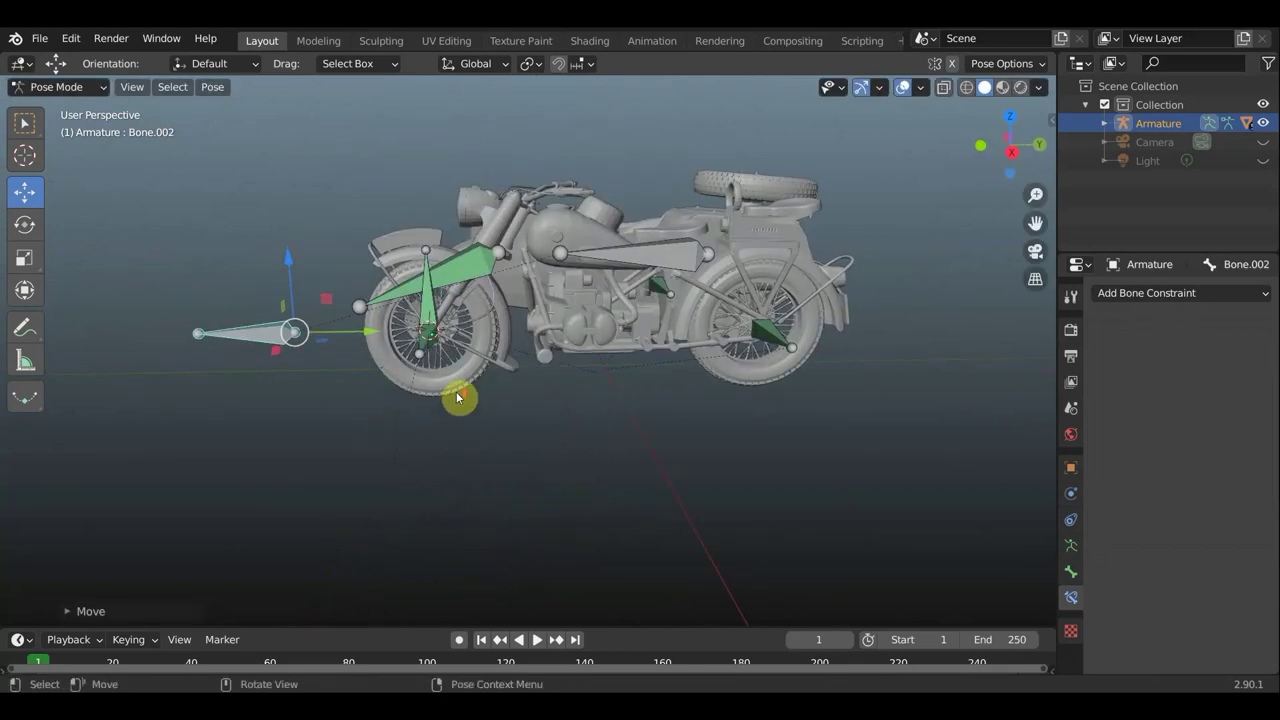
scroll(457, 394, up, 4)
scroll(505, 377, down, 2)
scroll(499, 373, down, 1)
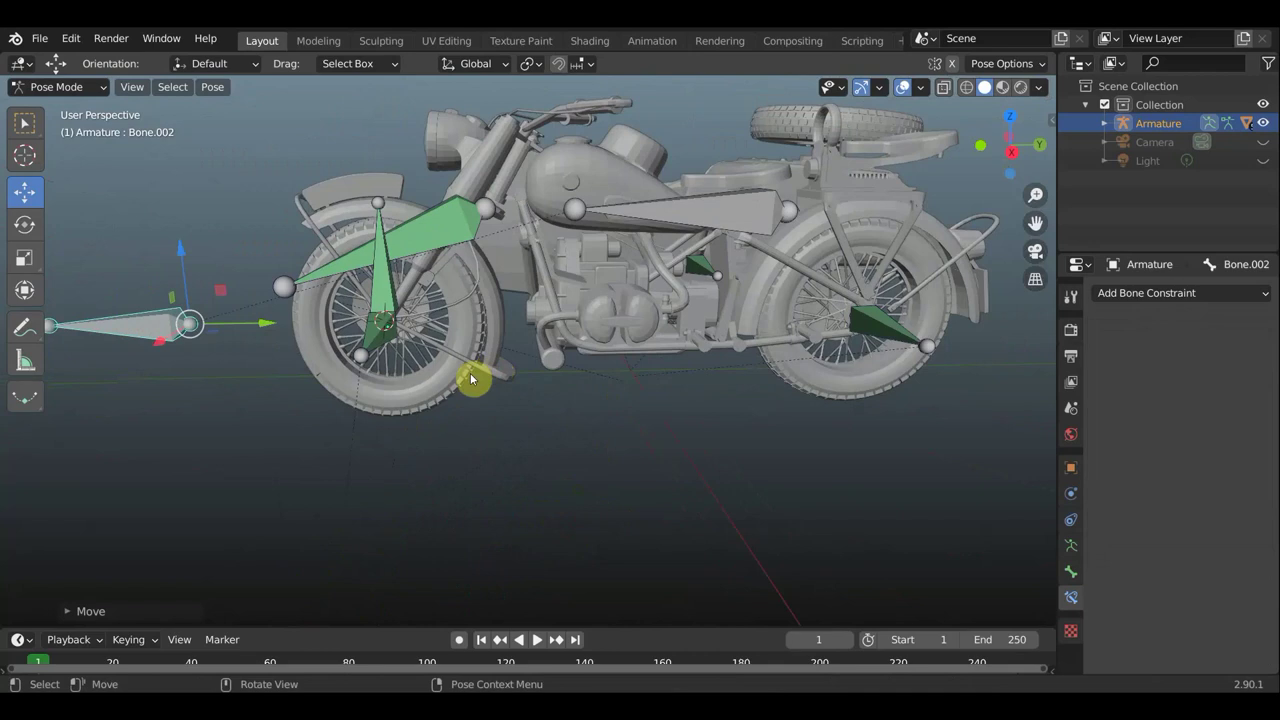
scroll(461, 378, down, 1)
shift+middle_drag(600, 429, 560, 480)
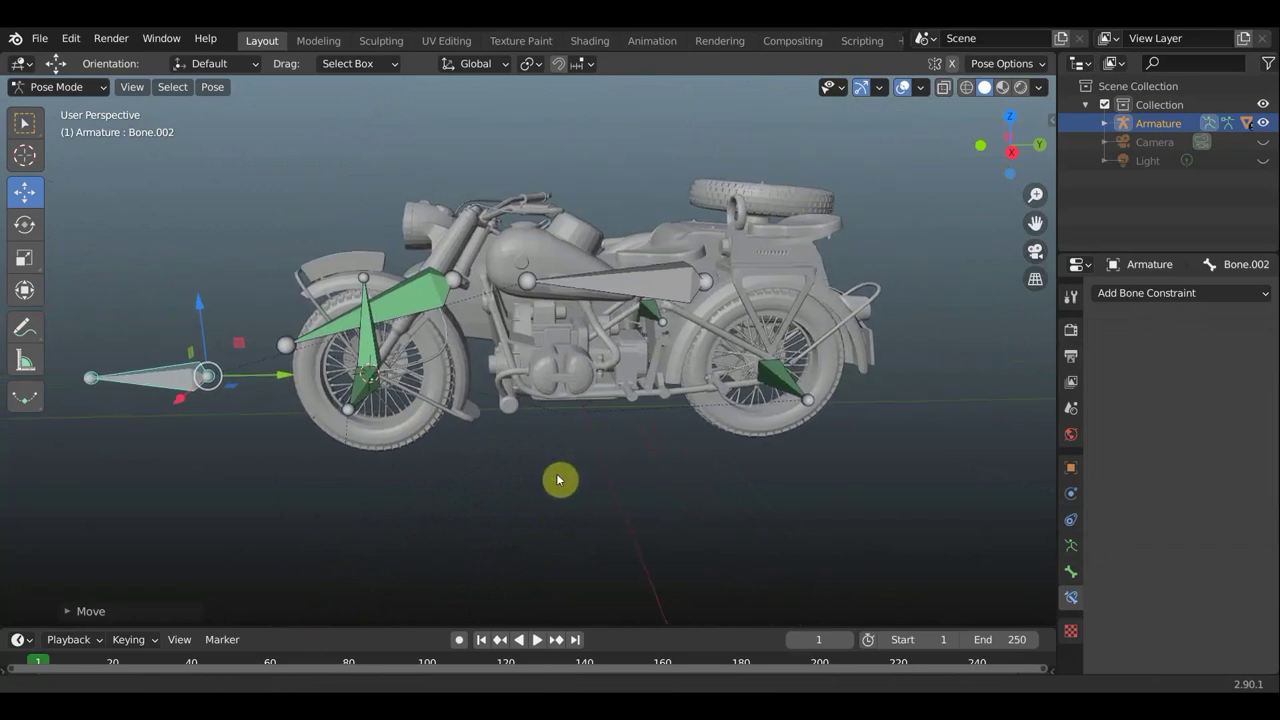
click(48, 41)
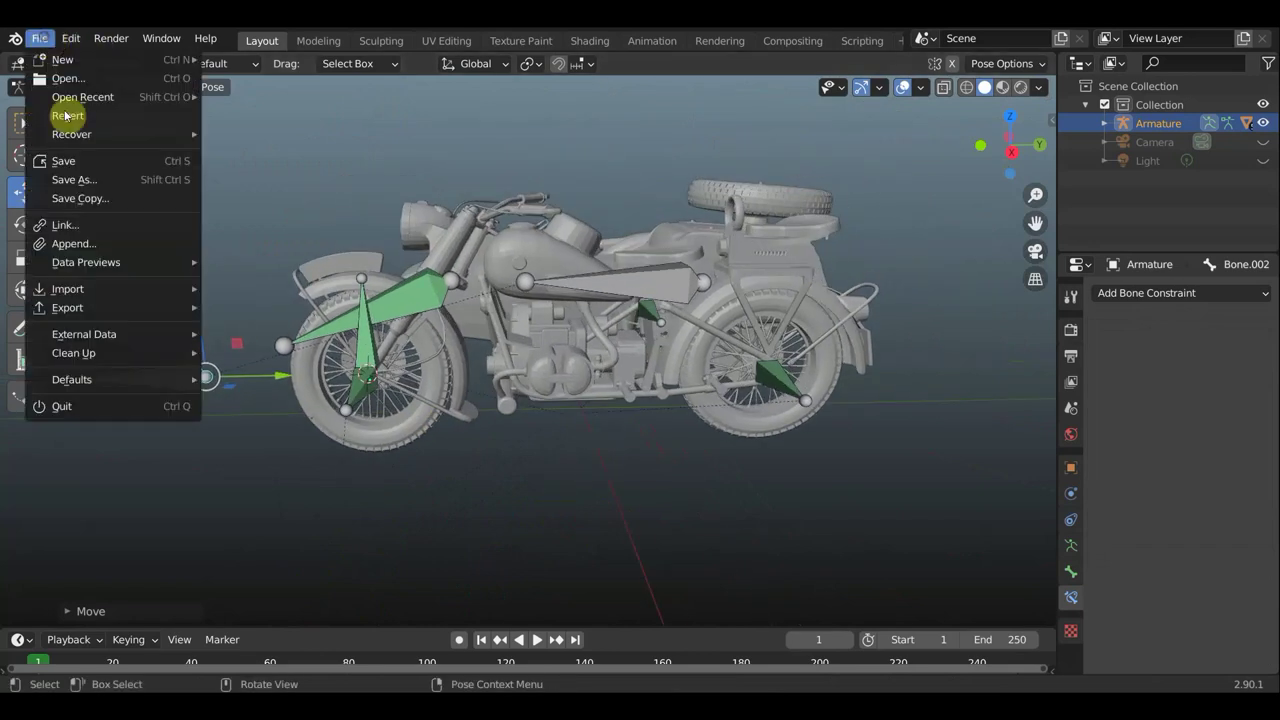
click(89, 181)
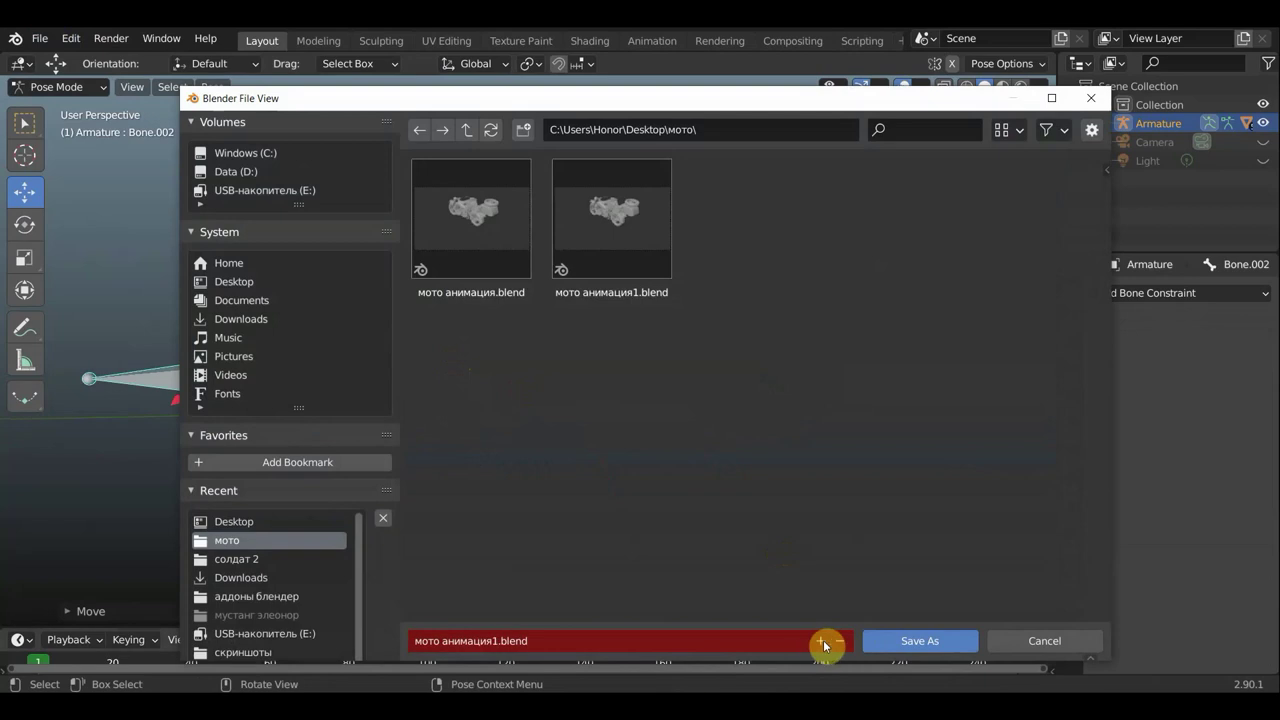
click(821, 641)
click(910, 640)
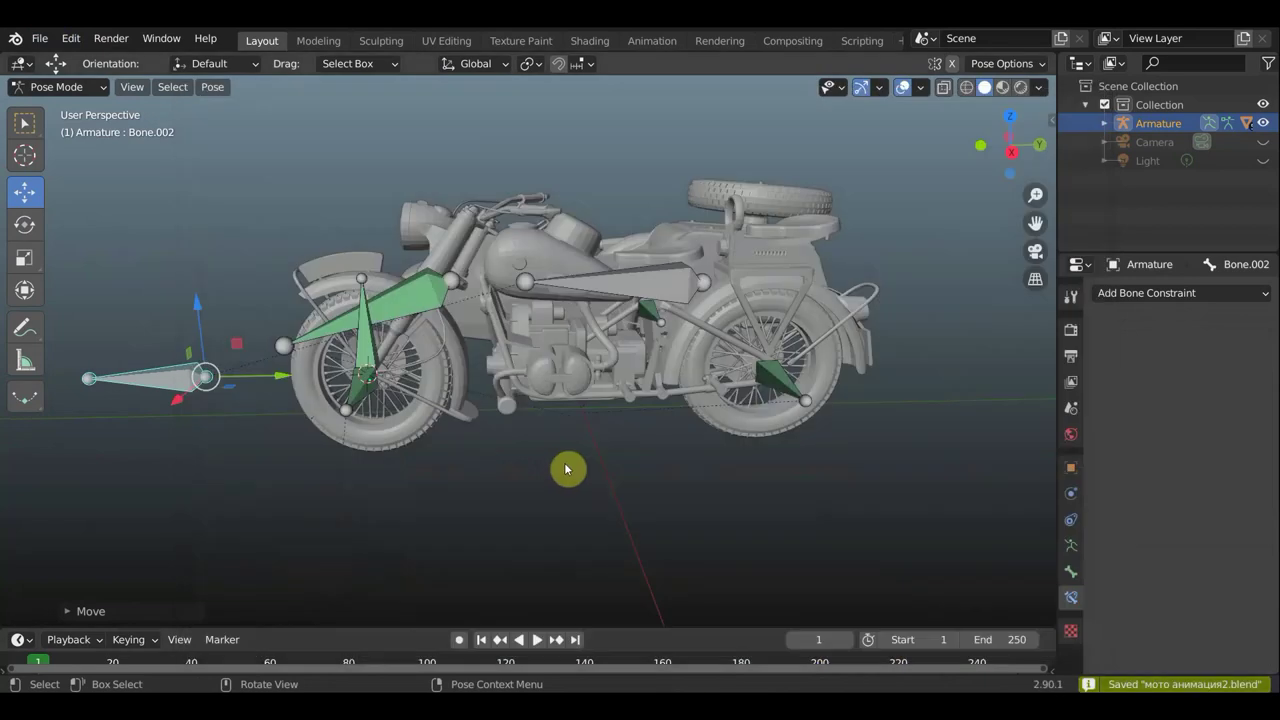
scroll(524, 418, down, 1)
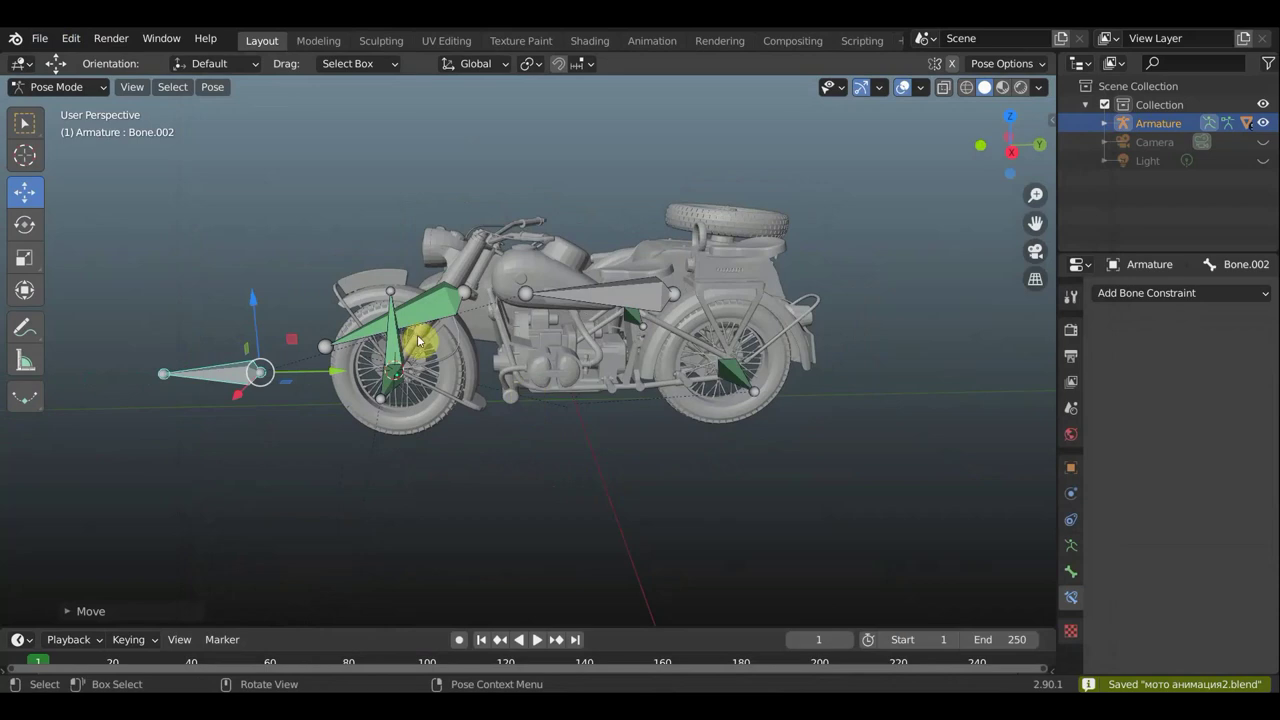
click(391, 389)
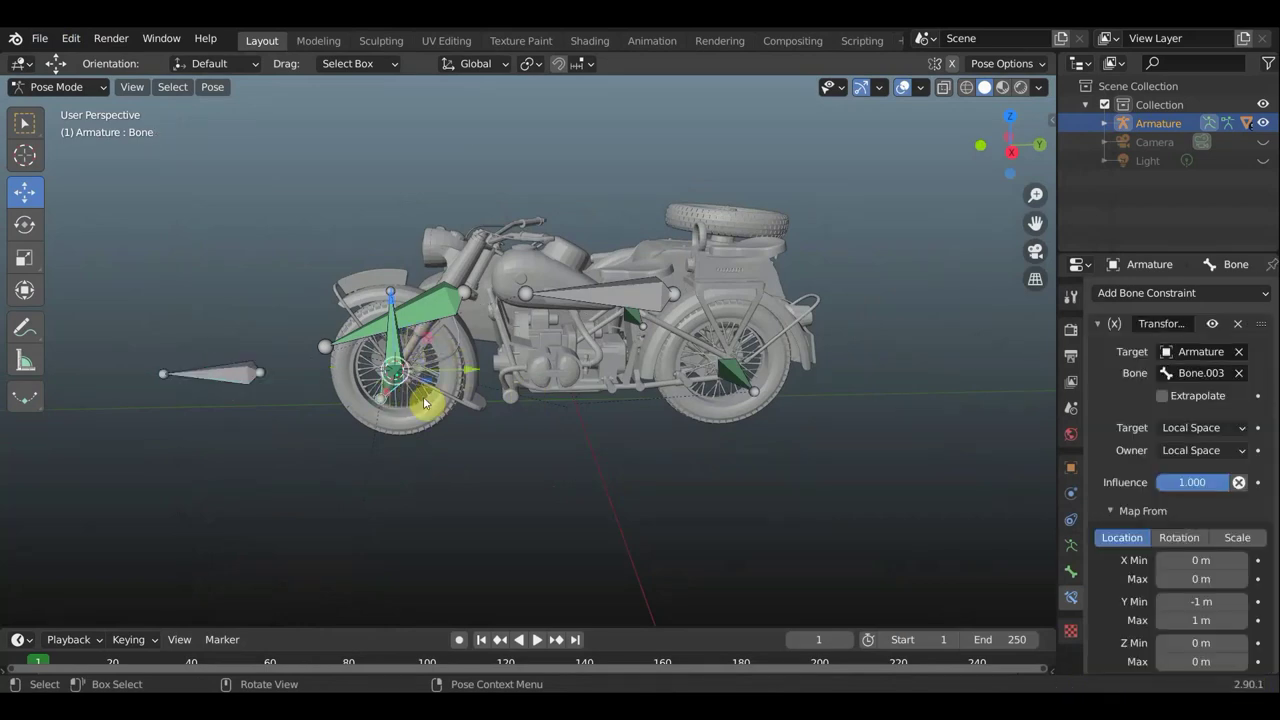
click(608, 305)
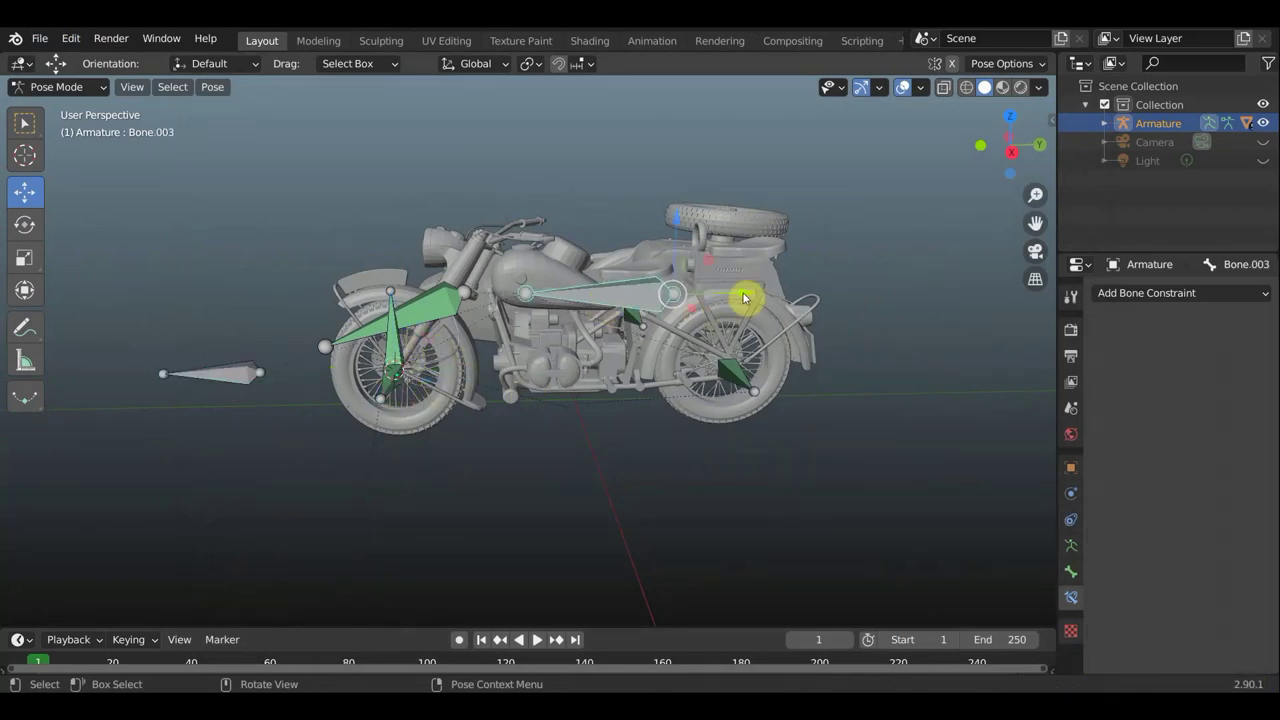
key(g)
key(y)
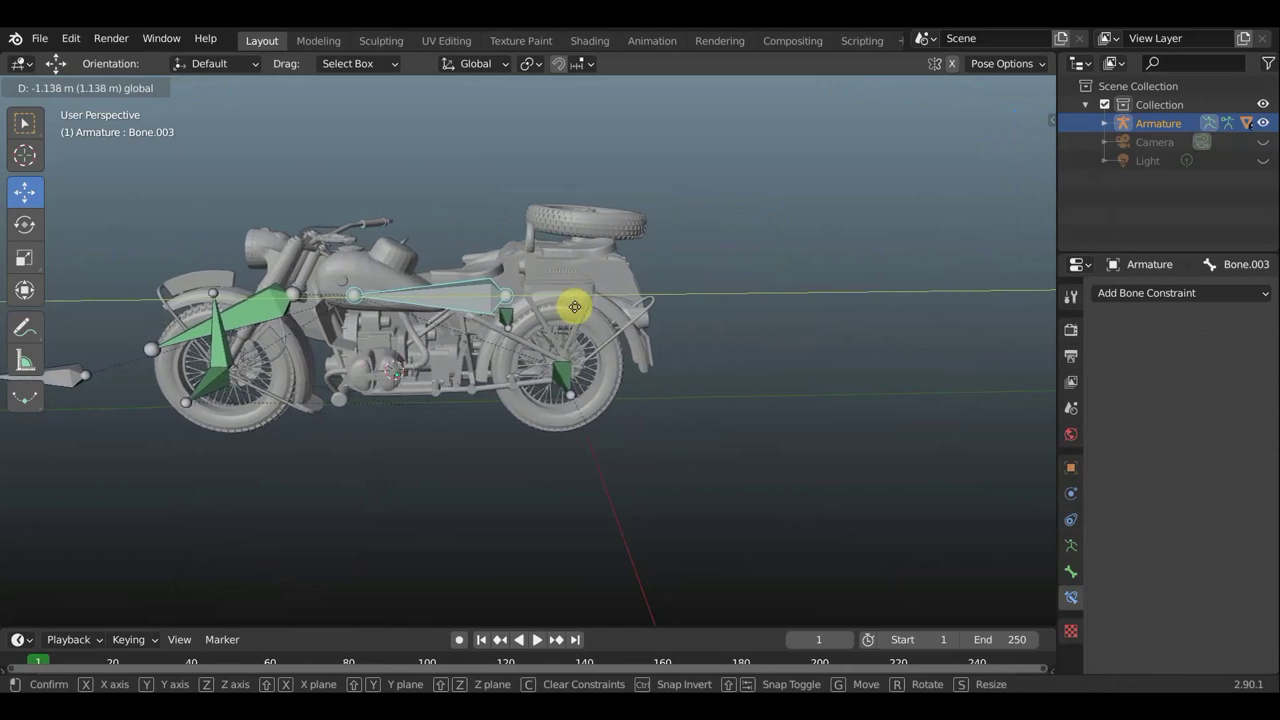
click(582, 305)
key(ctrl+z)
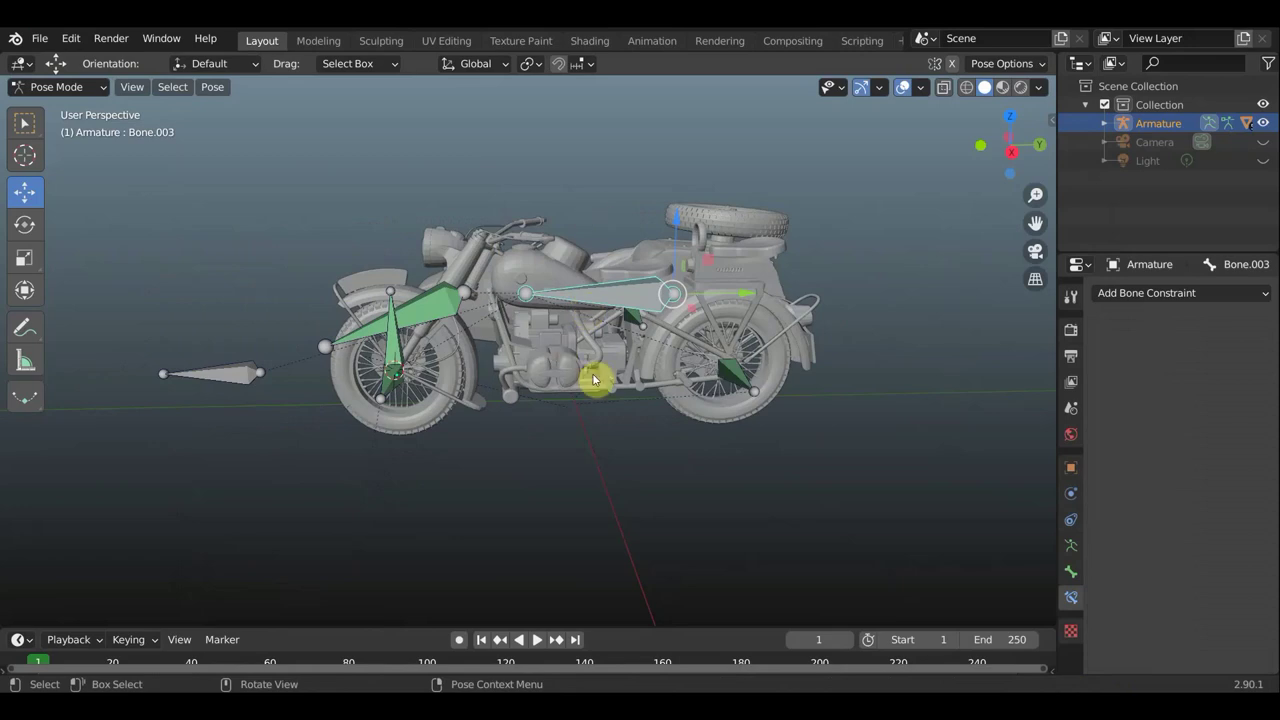
key(KP_3)
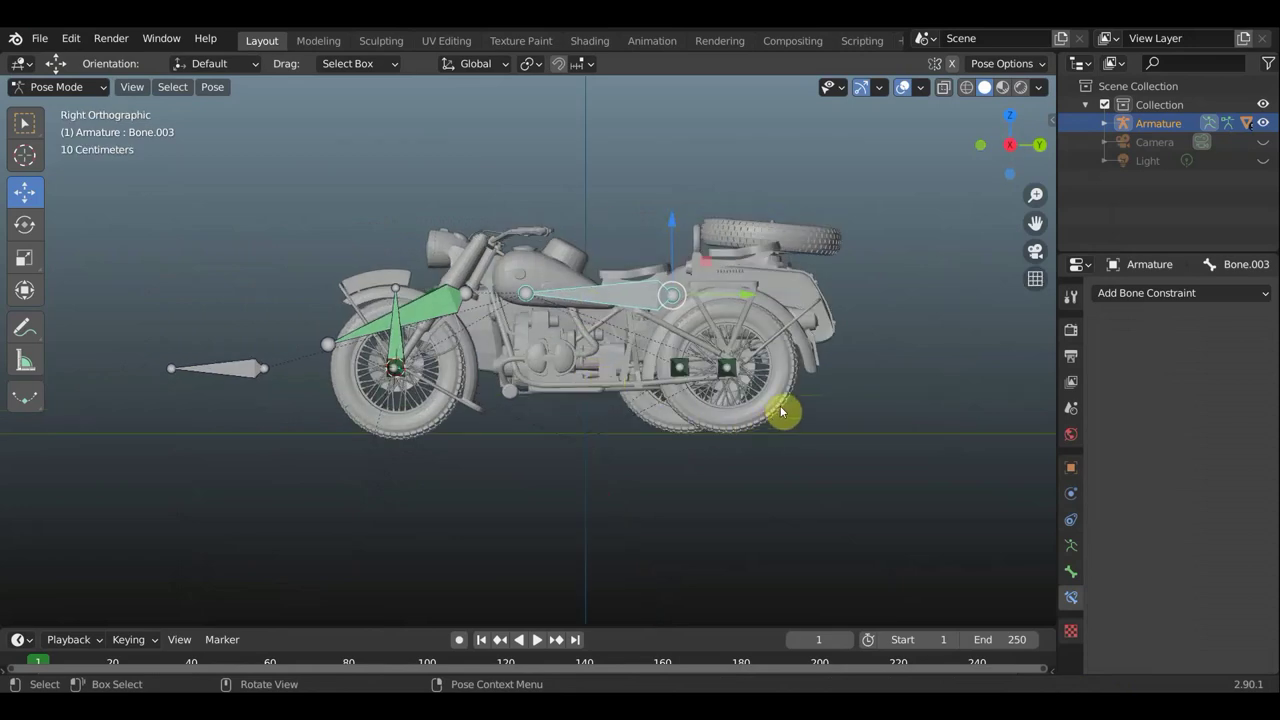
scroll(600, 400, up, 3)
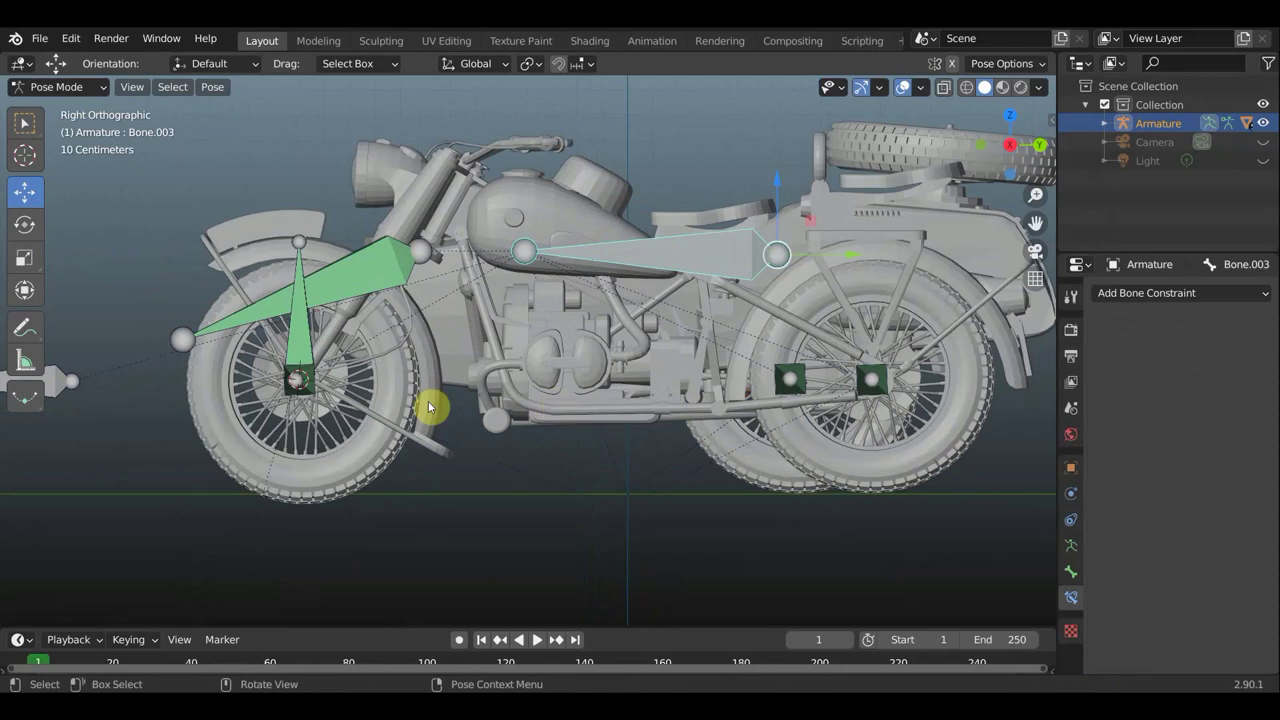
- Map the front wheel's Y location -6 to 6 m onto Y rotation -360° to 360°
click(310, 377)
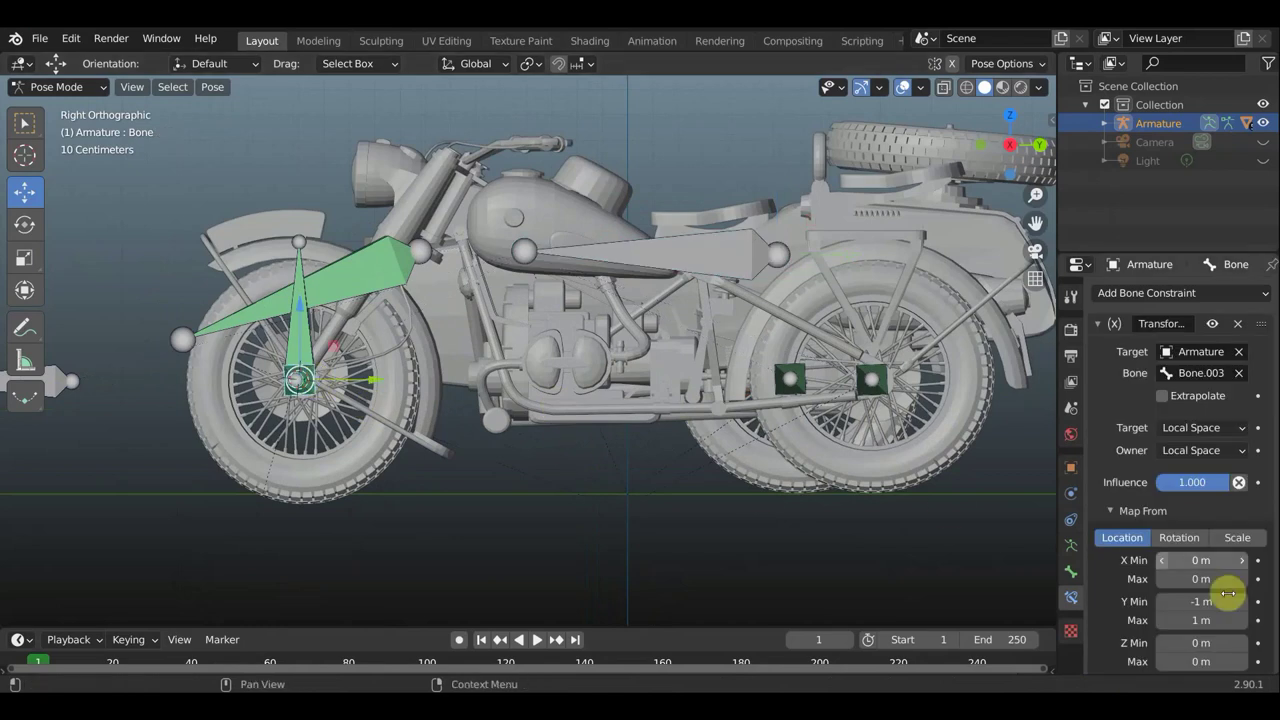
key(BackSpace)
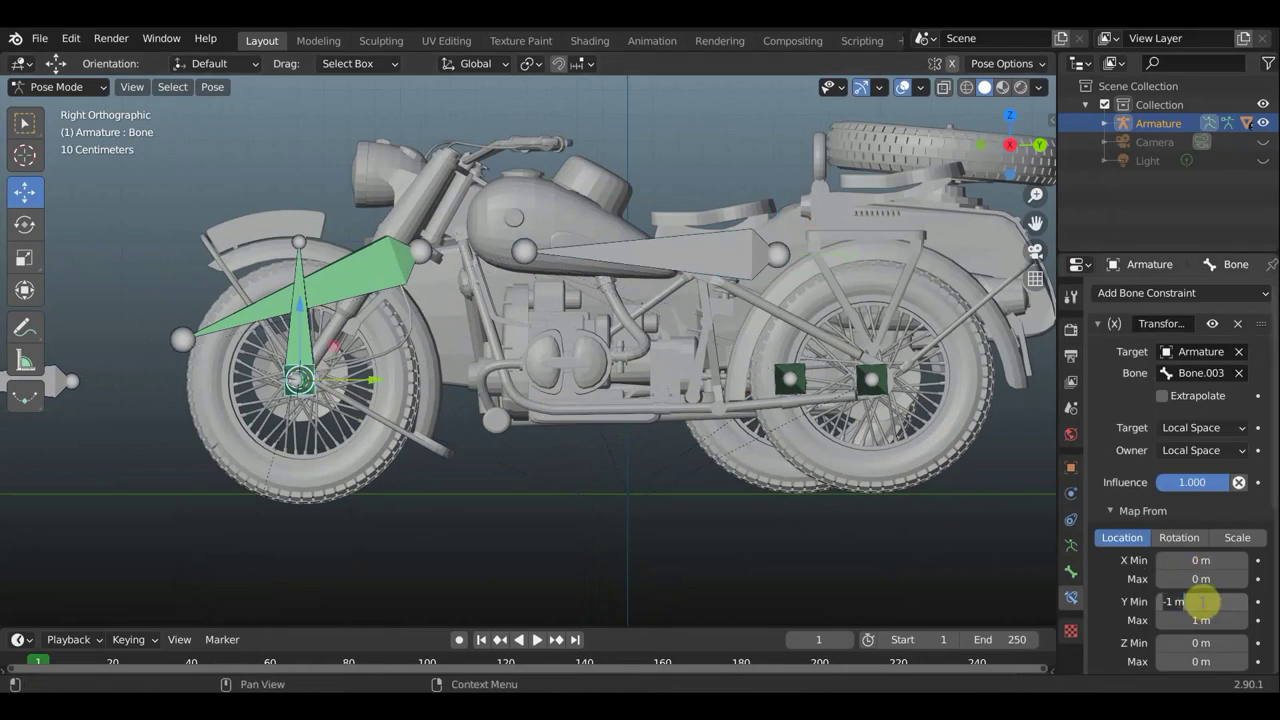
text(-6)
key(Return)
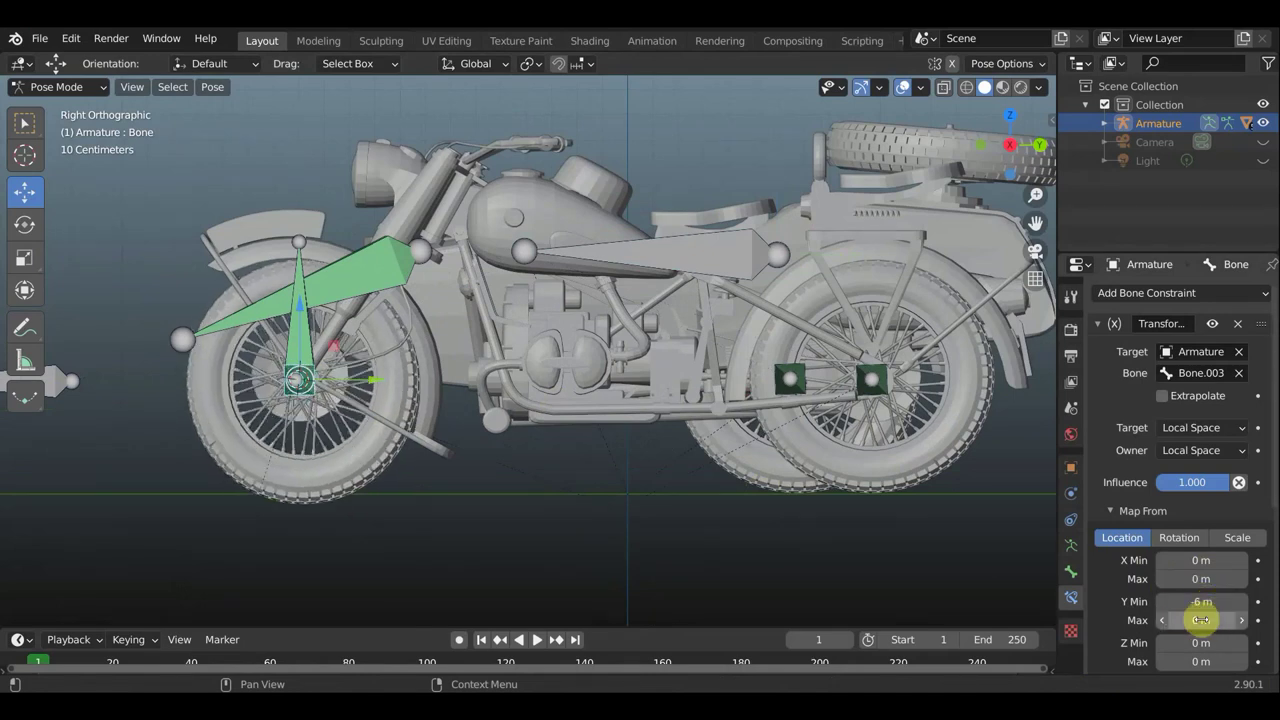
key(Return)
scroll(1202, 595, down, 5)
scroll(1202, 588, down, 3)
text(-360)
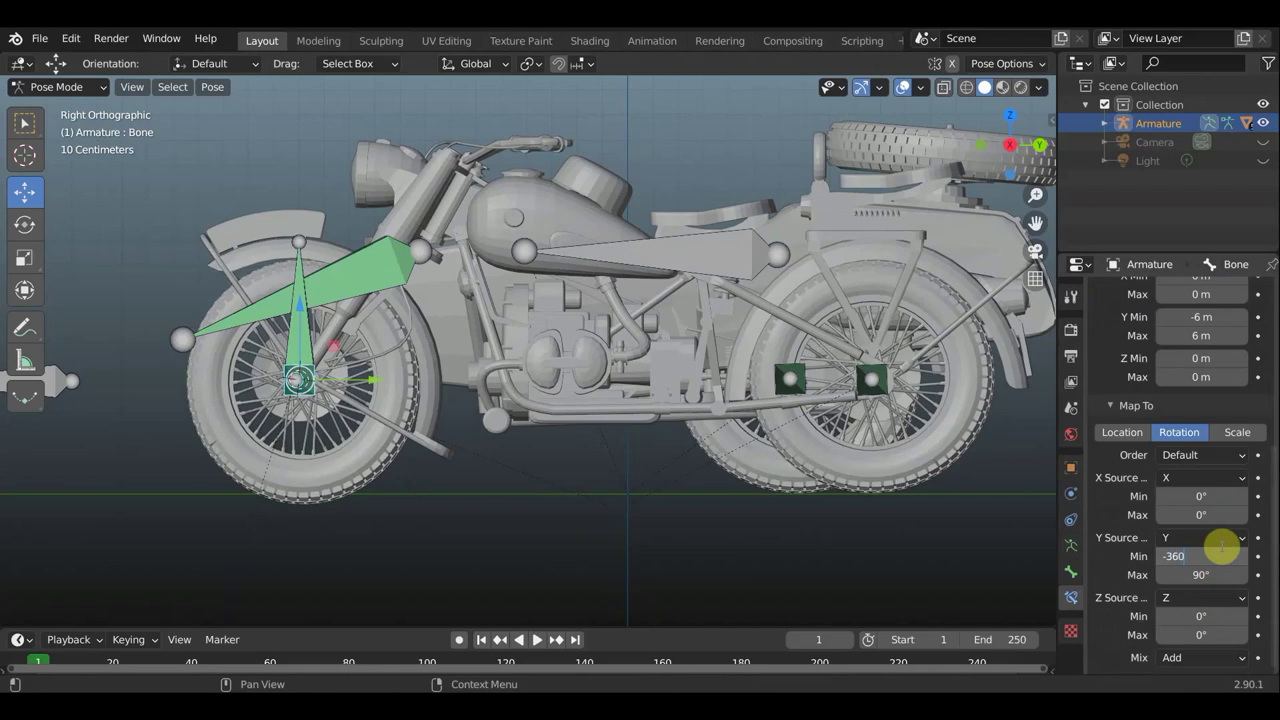
key(Return)
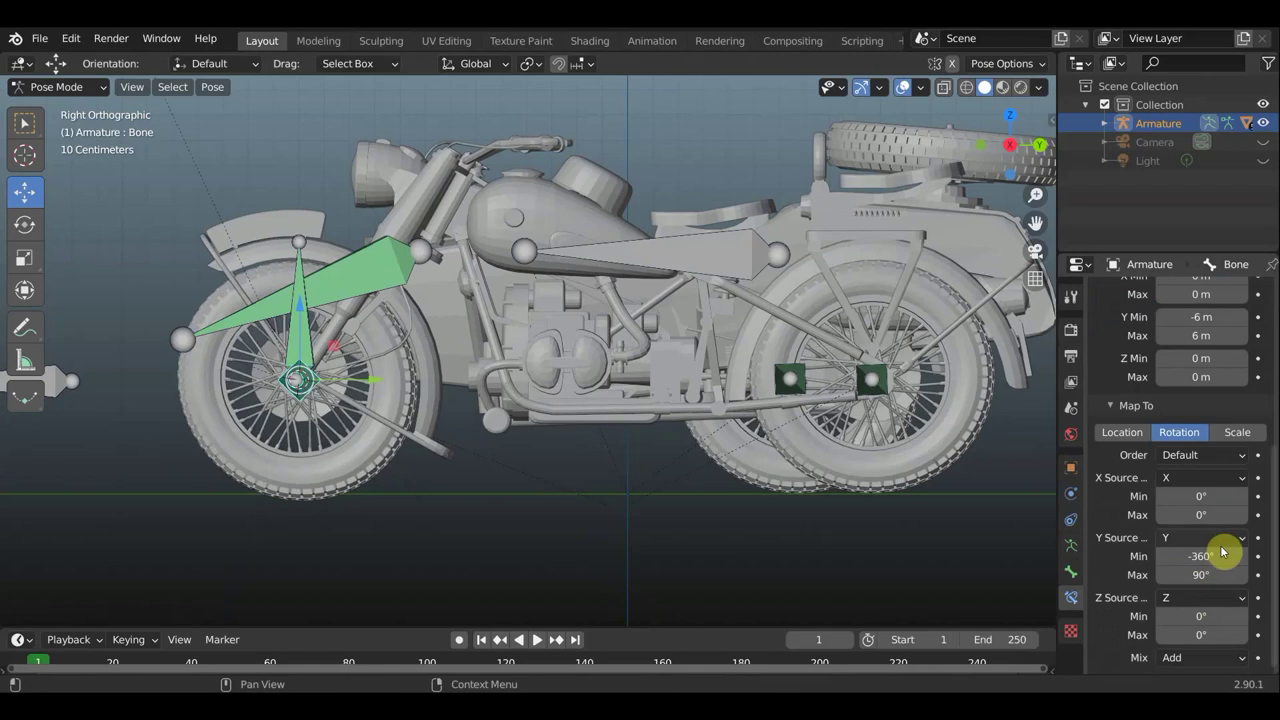
mouse_move(1201, 575)
text(360)
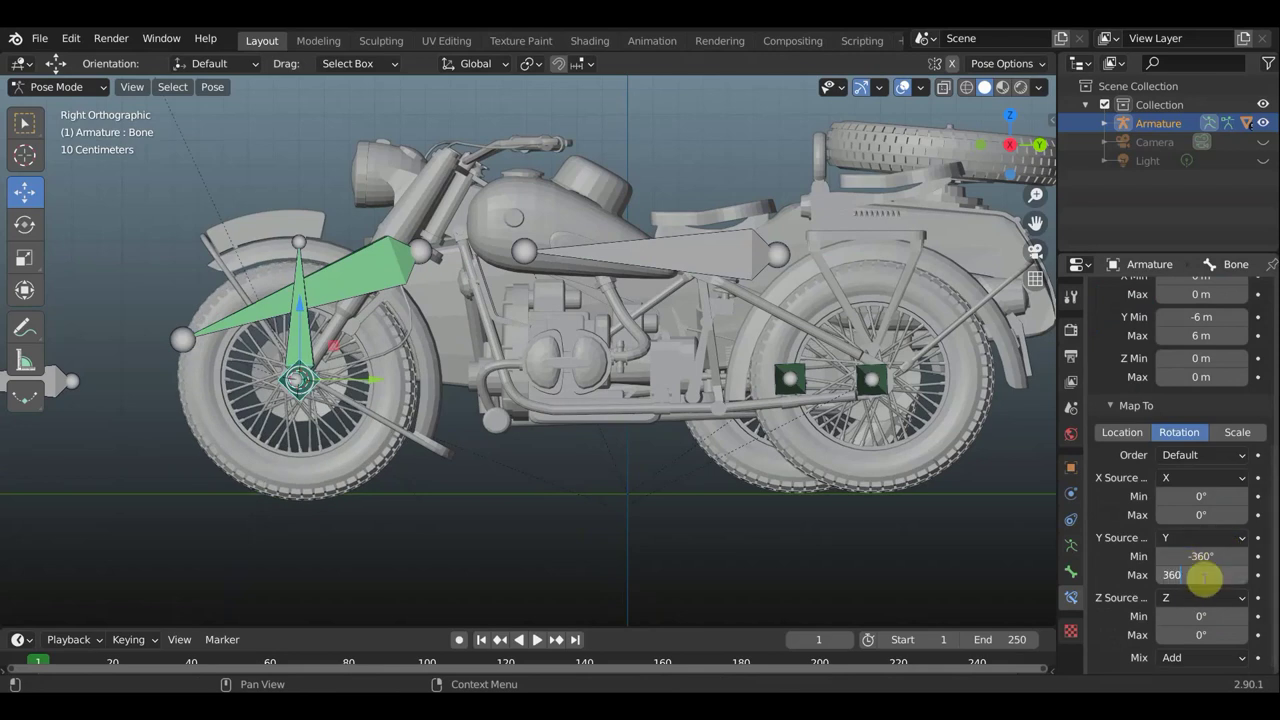
key(Return)
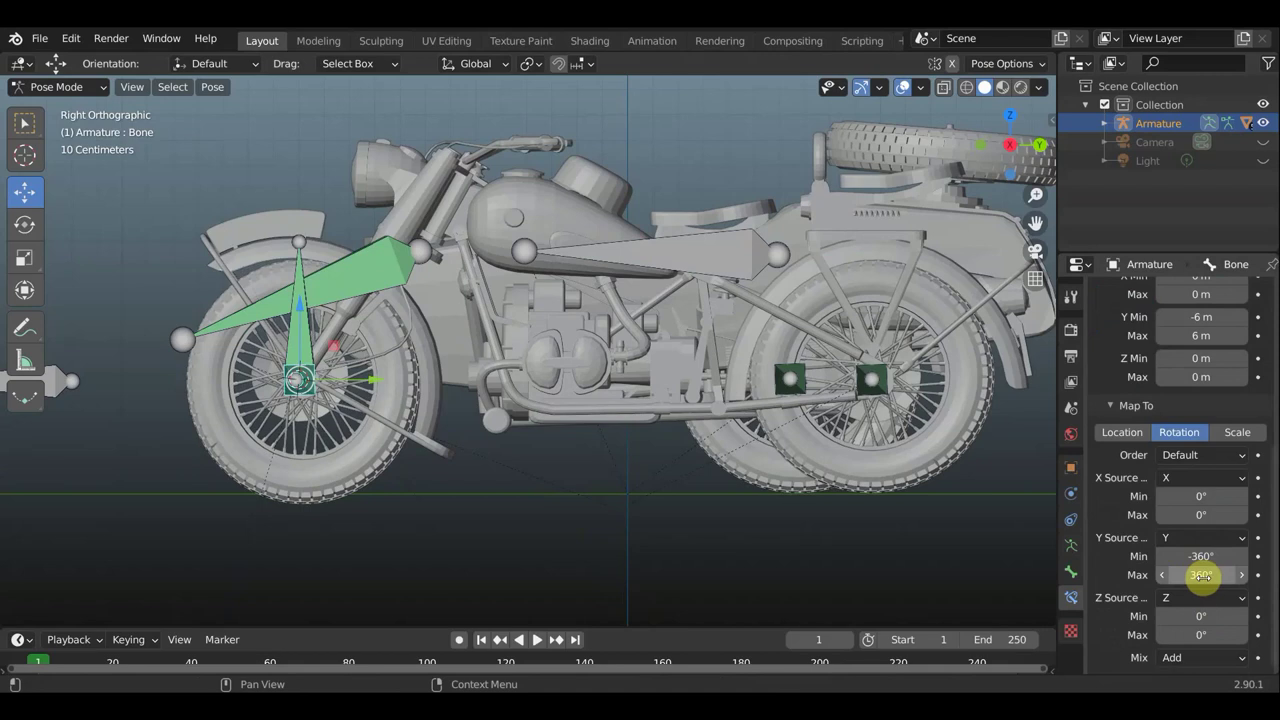
scroll(865, 350, down, 2)
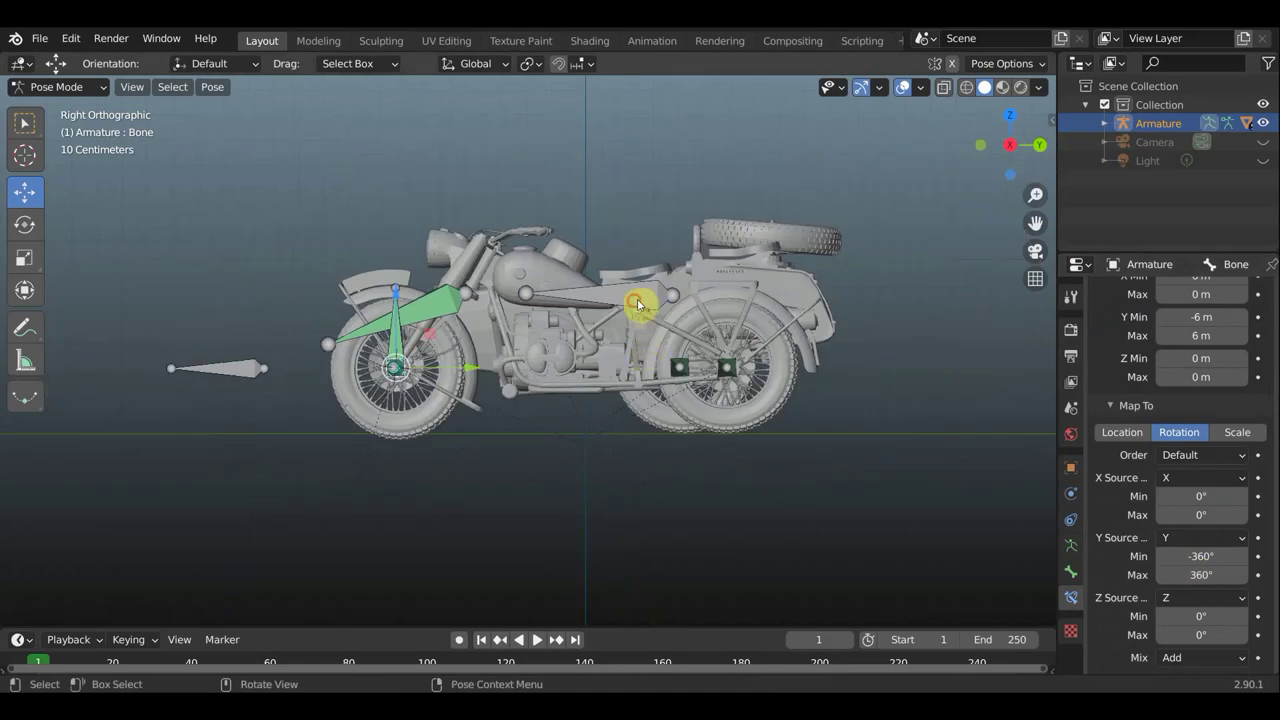
- Test the wheel spin by moving drive bone Bone.003, then undo
click(637, 298)
key(g)
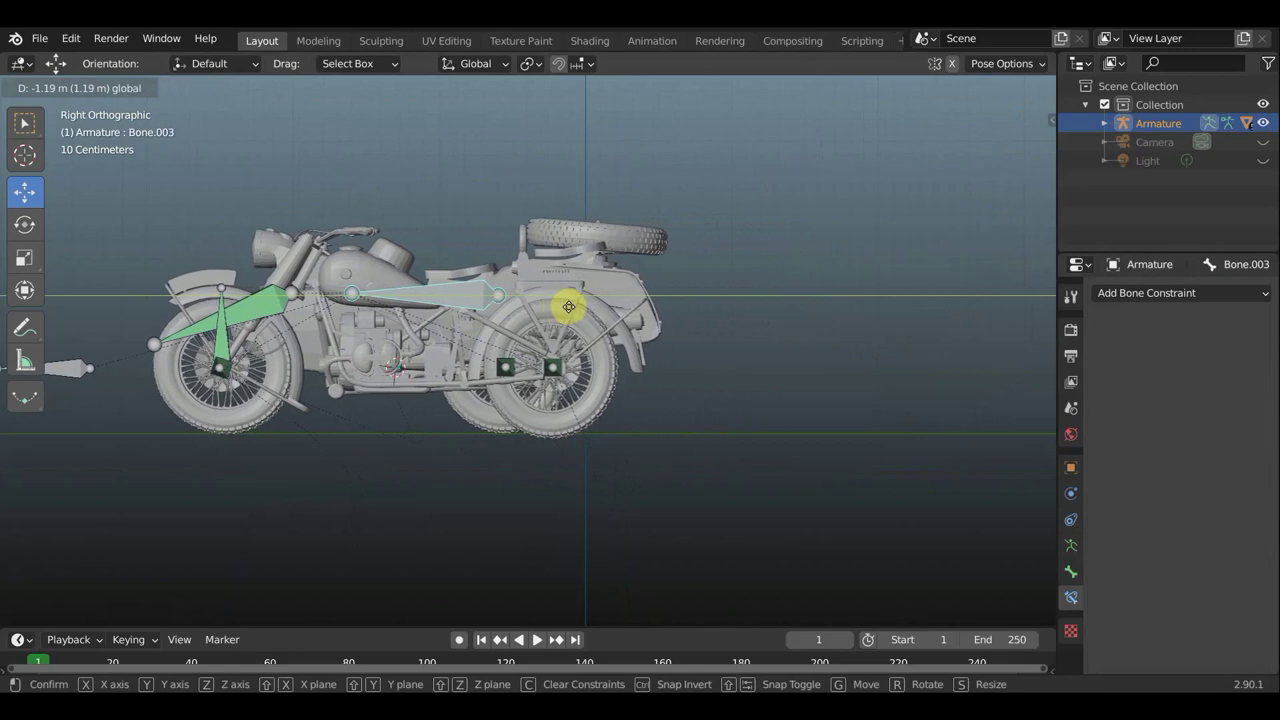
click(476, 320)
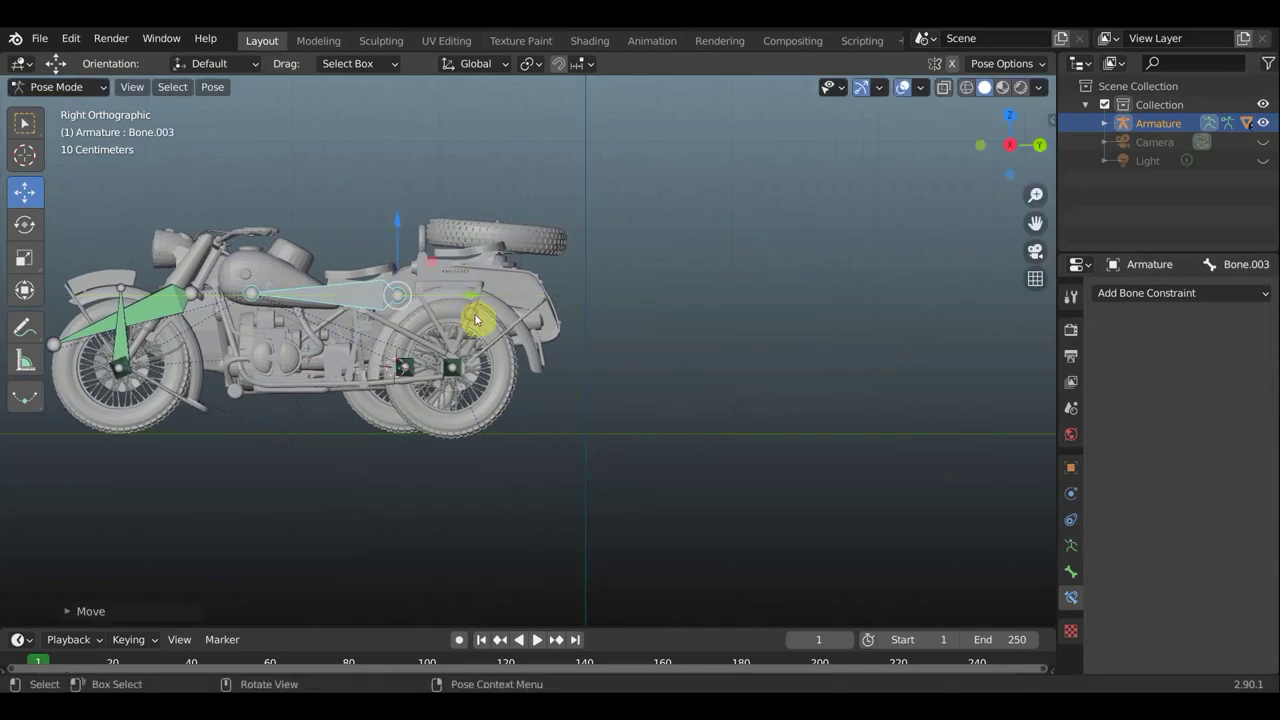
key(ctrl+z)
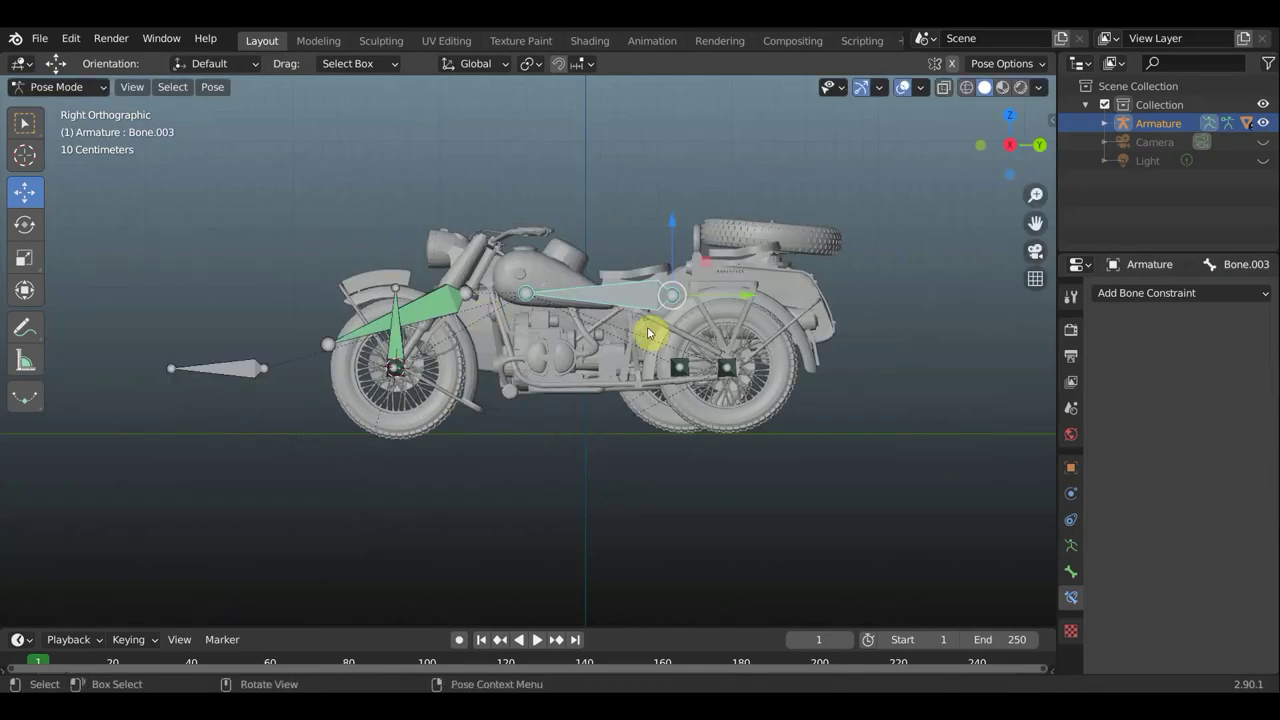
- Set the rear wheel bone Bone.004's Y Min location to -6 m
scroll(698, 377, up, 1)
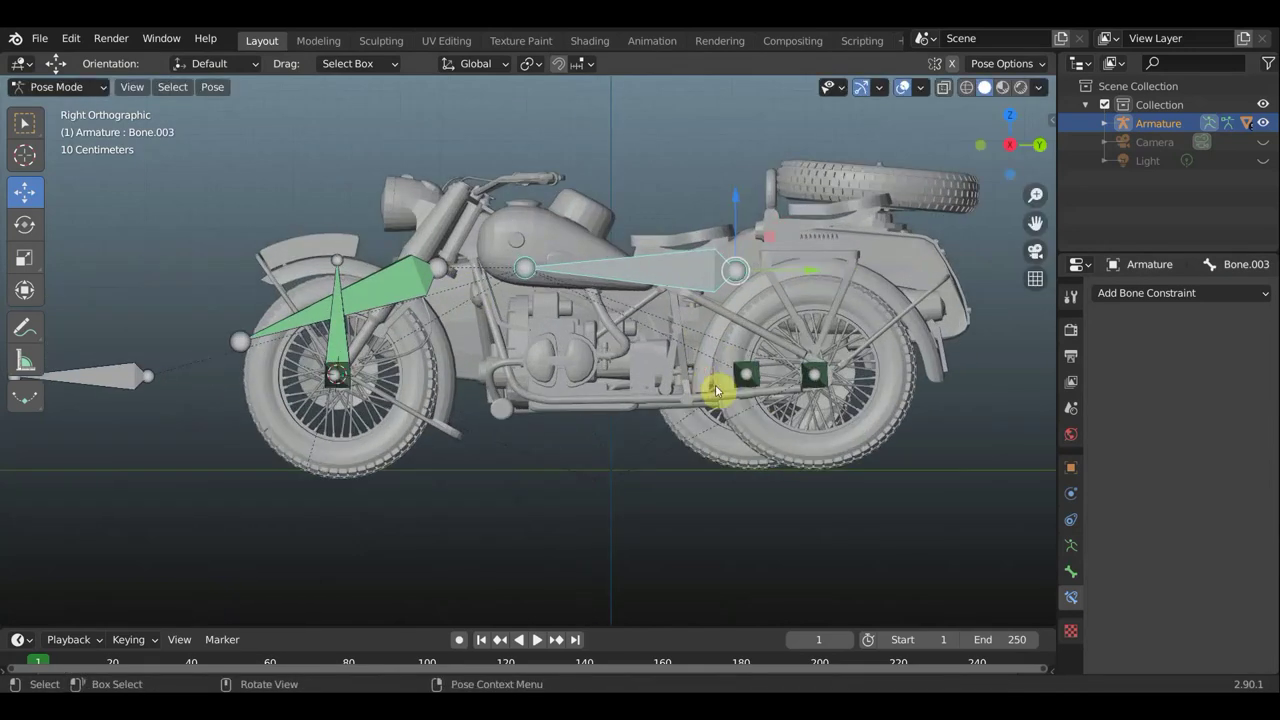
click(824, 374)
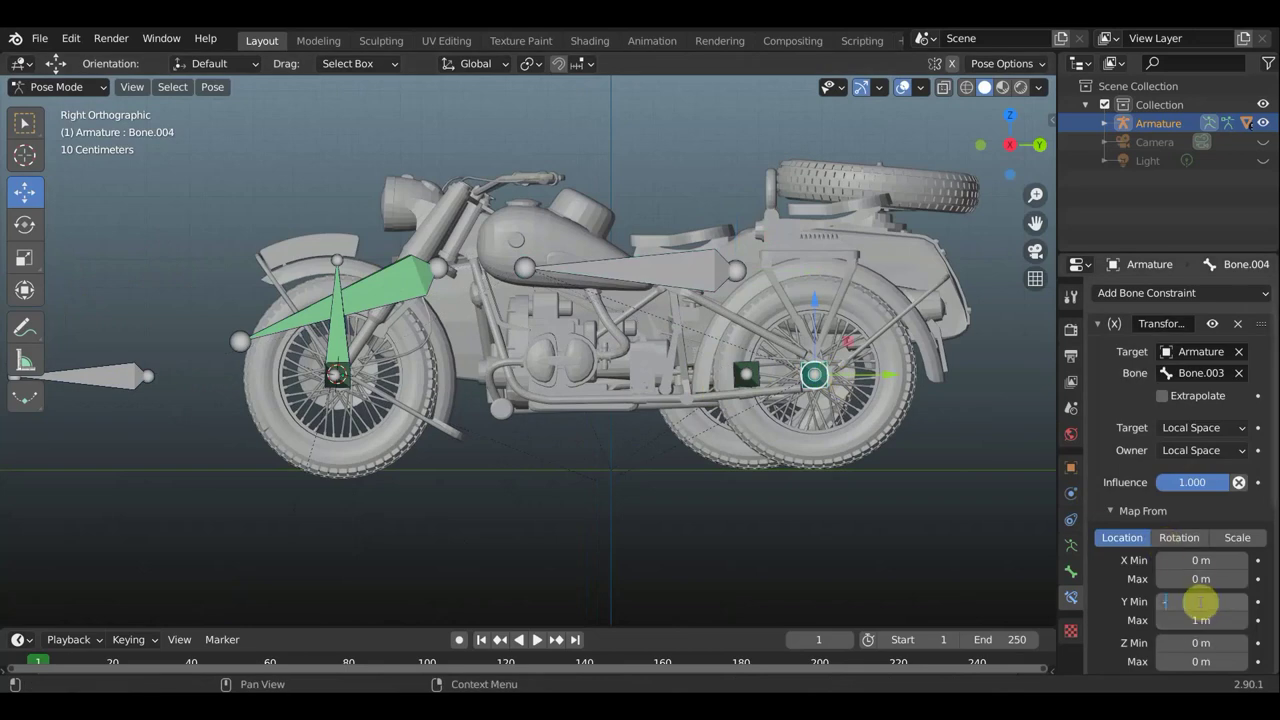
key(Return)
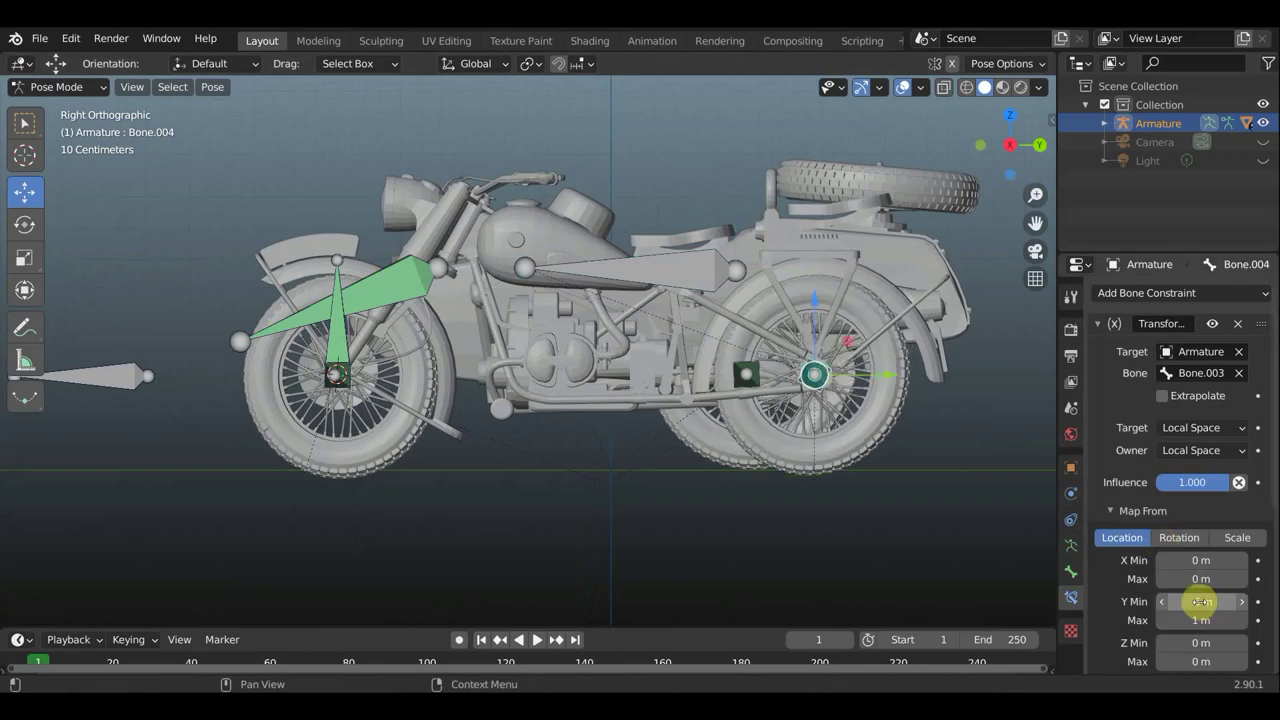
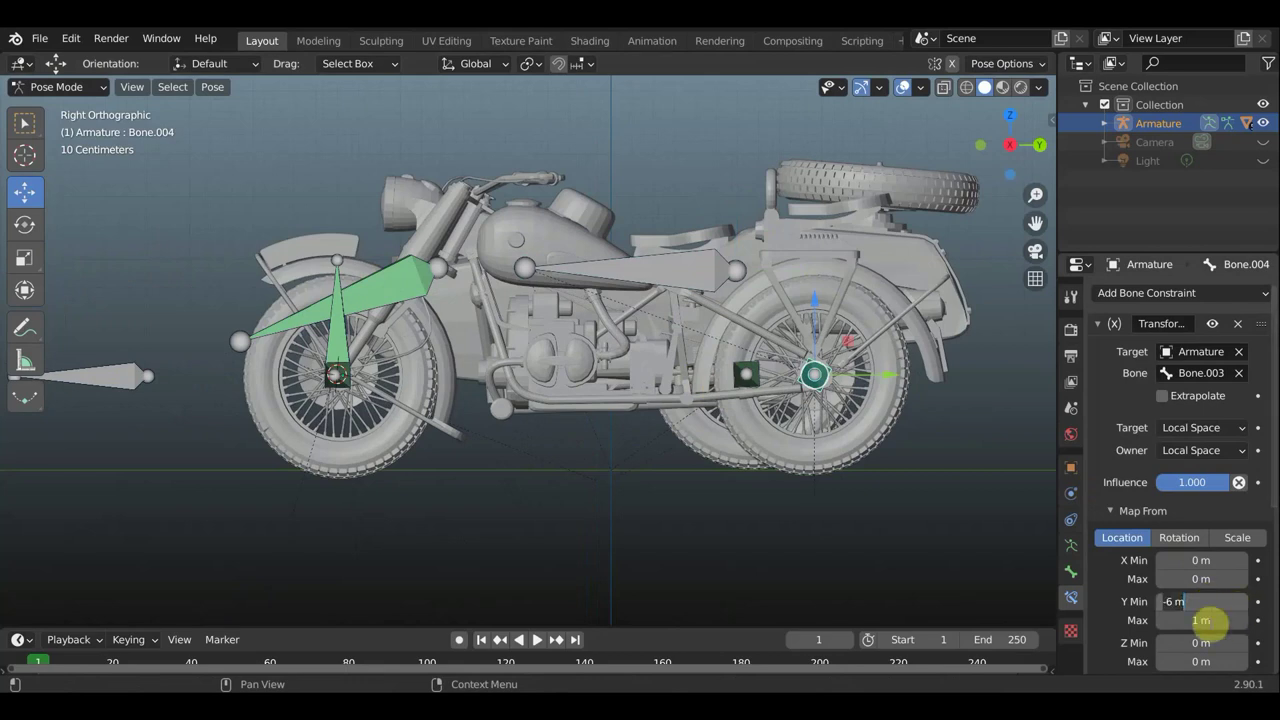
- In Bone.004's Transformation constraint, map Y location -6 m to 6 m onto Y rotation -360° to 360°
click(1200, 620)
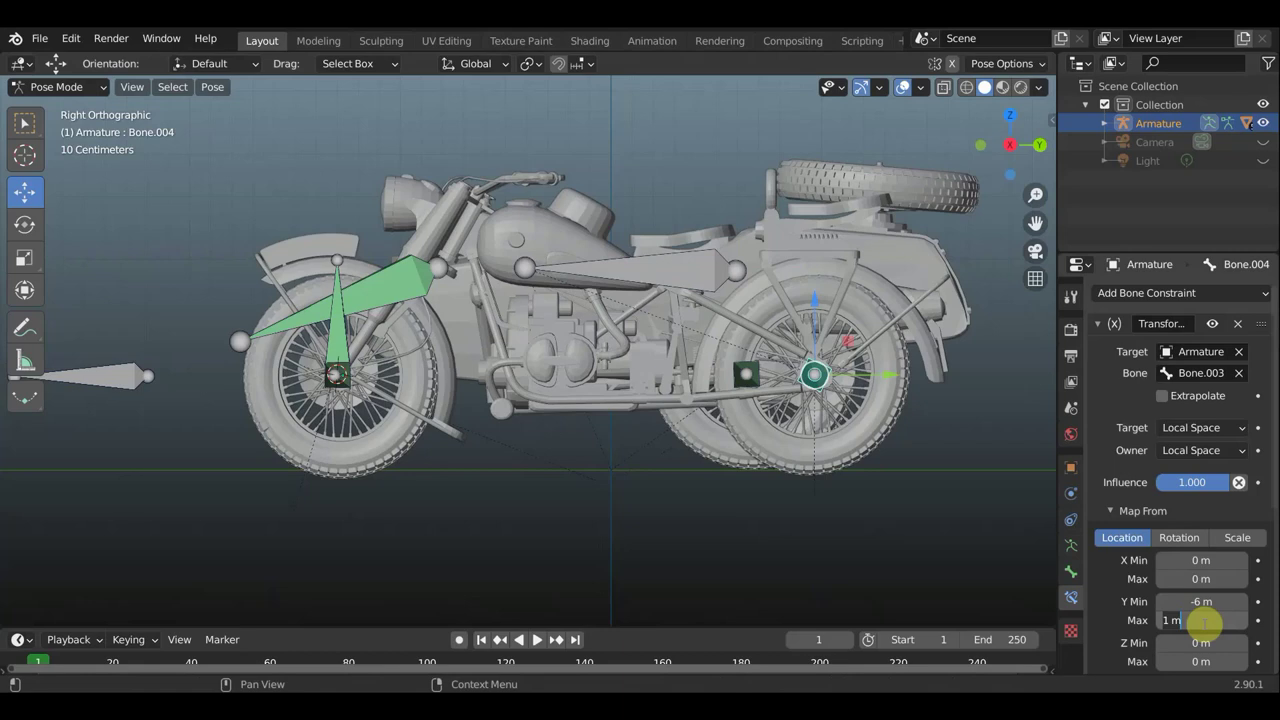
text(6)
key(Return)
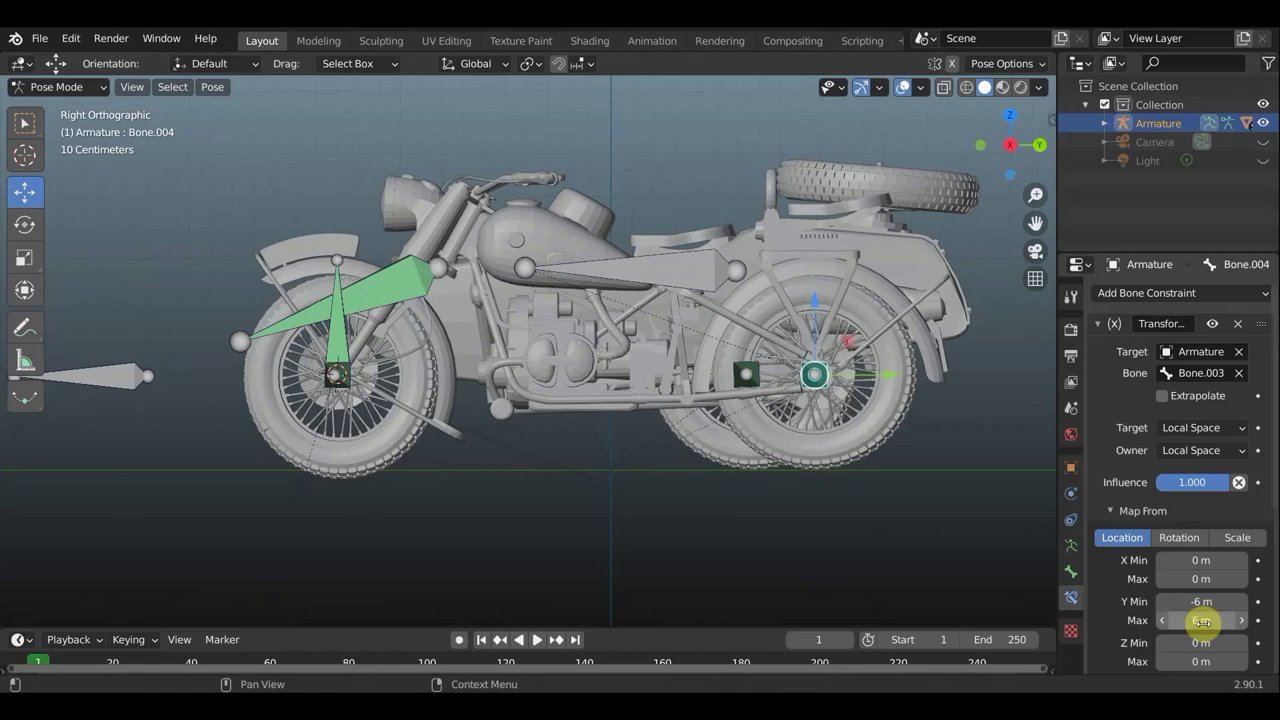
scroll(1201, 621, down, 3)
click(1200, 605)
scroll(1201, 612, down, 4)
text(-360)
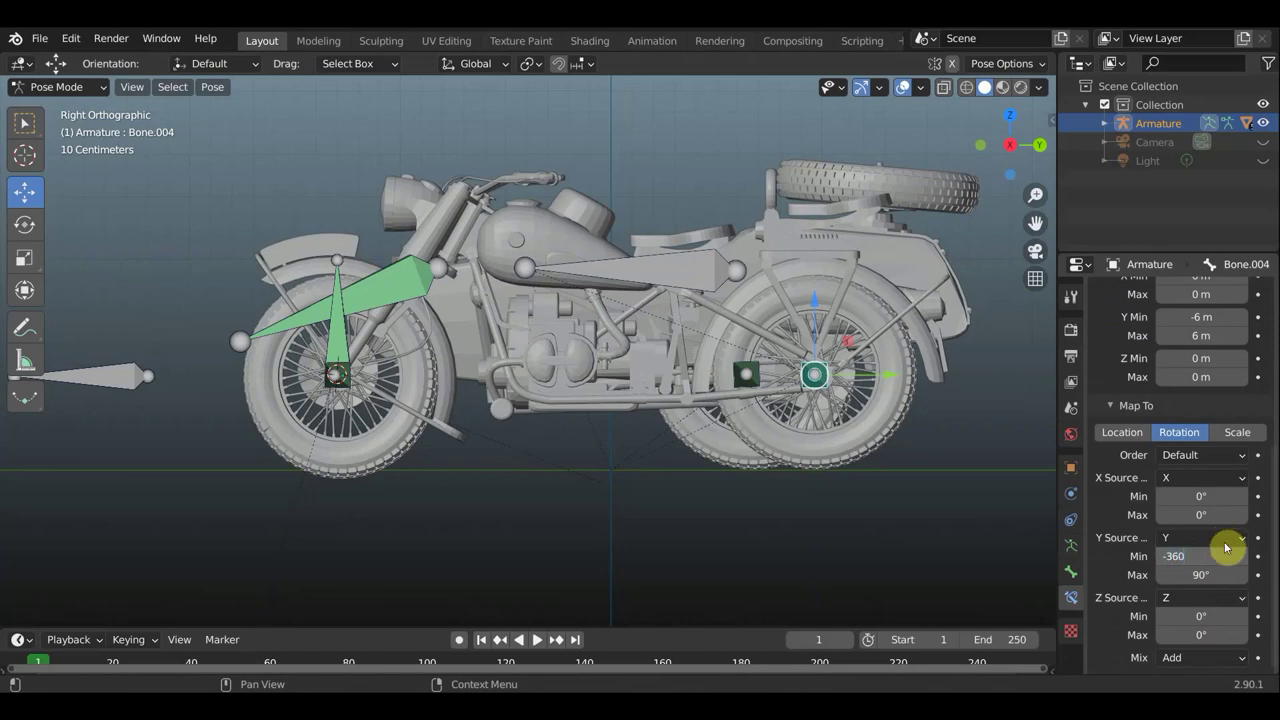
key(Return)
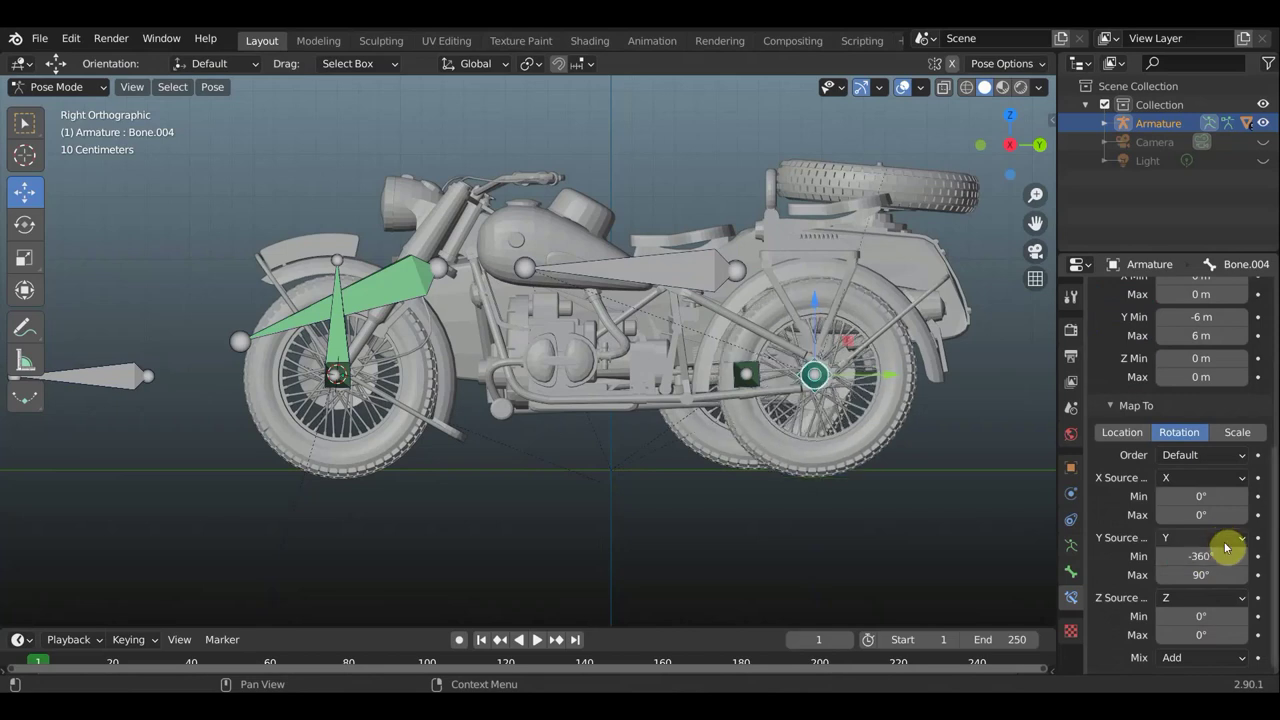
drag(1212, 575, 1193, 573)
text(360)
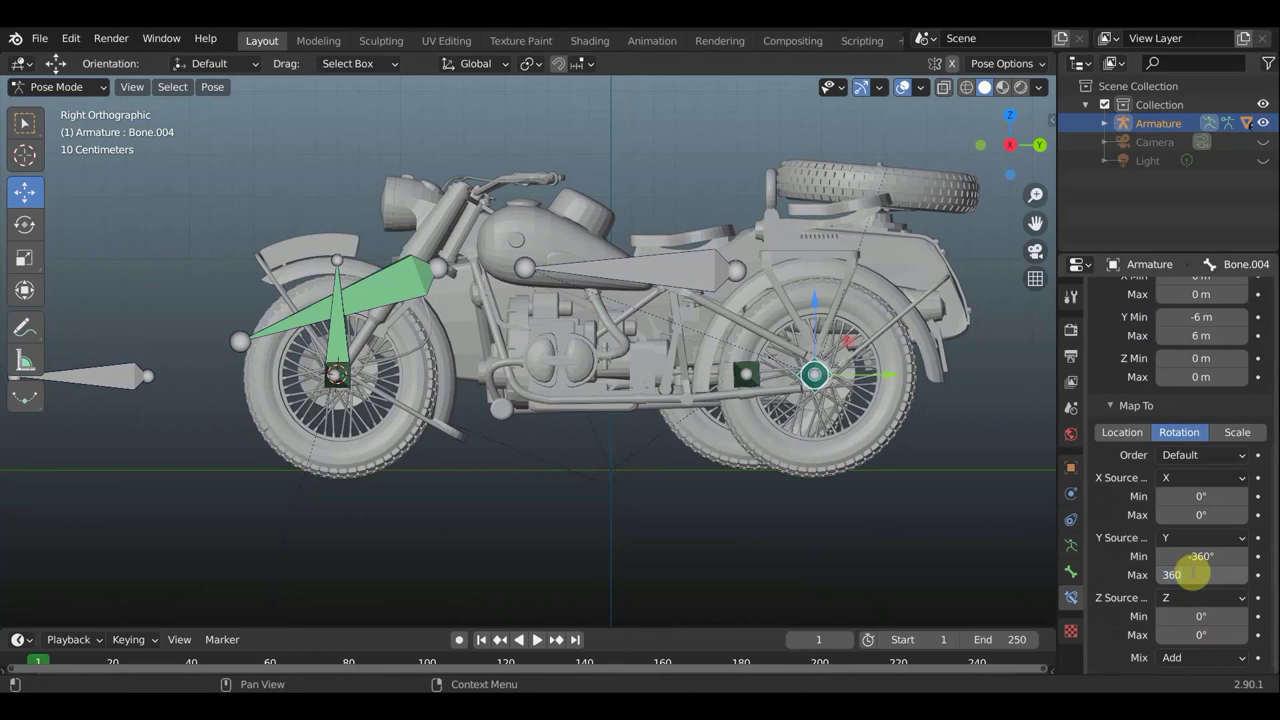
key(Return)
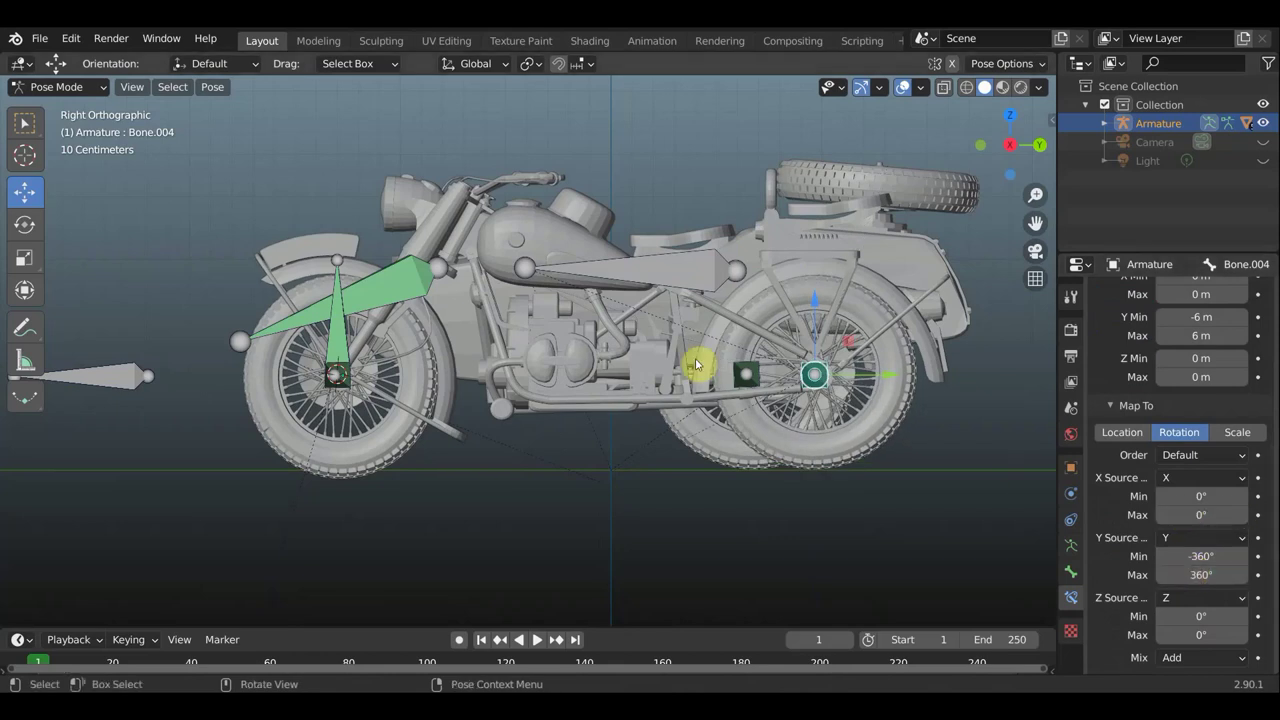
- Move Bone.003 backward along Y to test how the wheel rig responds
click(738, 270)
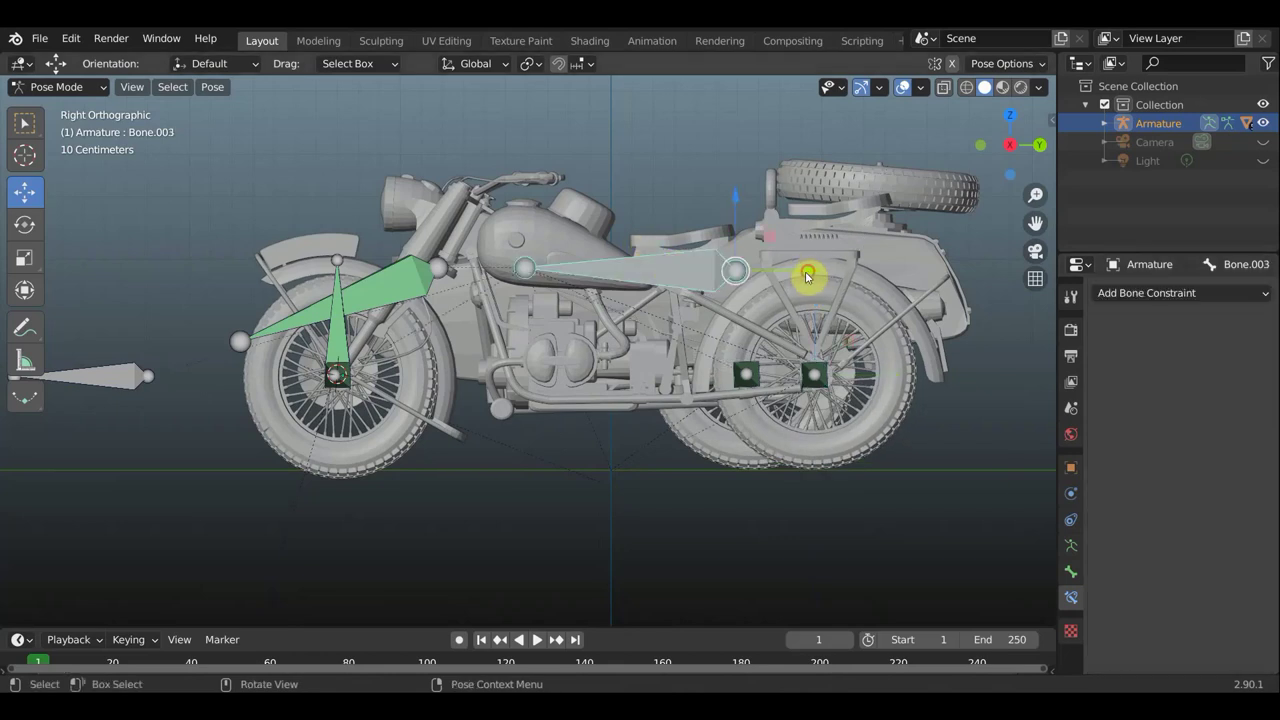
key(g)
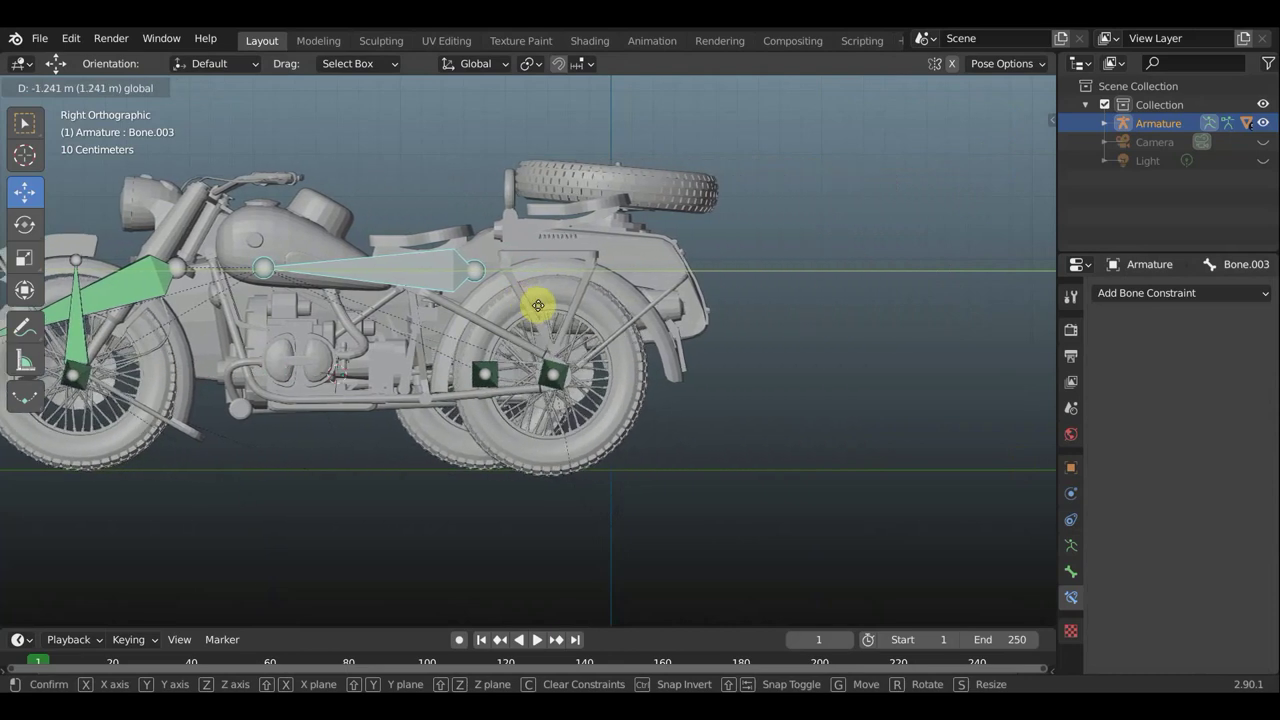
click(755, 343)
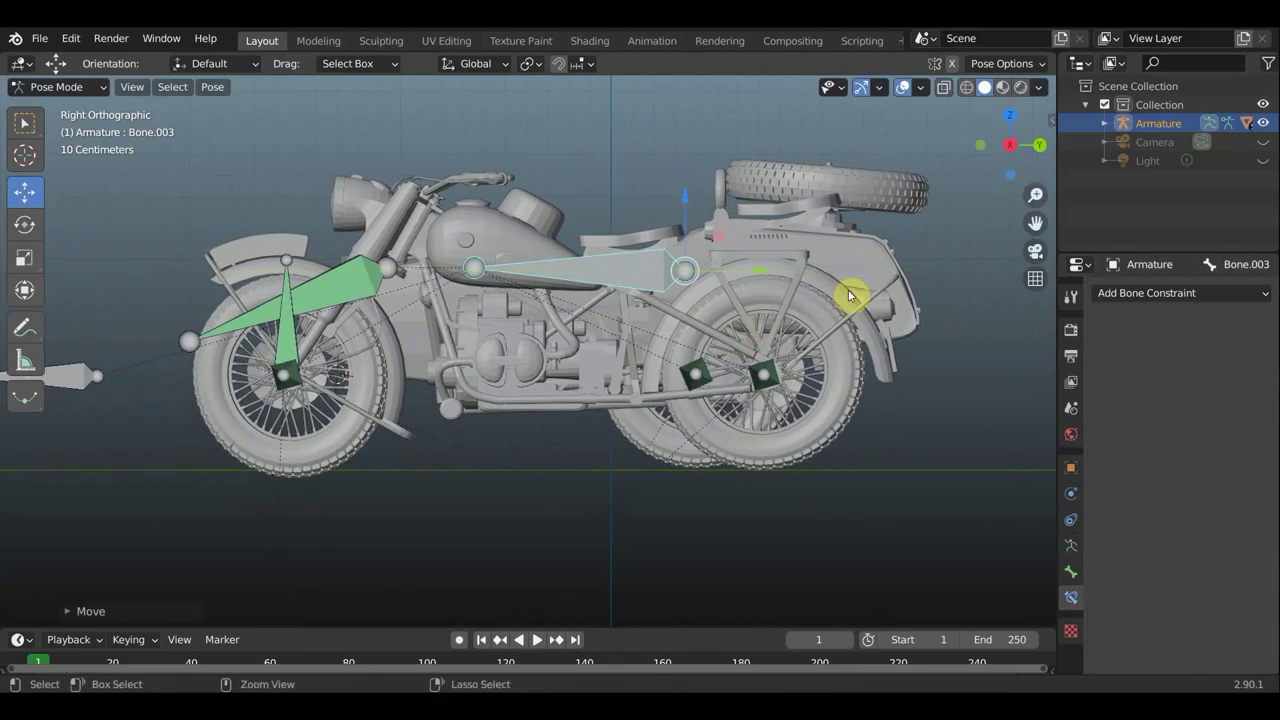
scroll(695, 402, down, 1)
scroll(680, 405, down, 1)
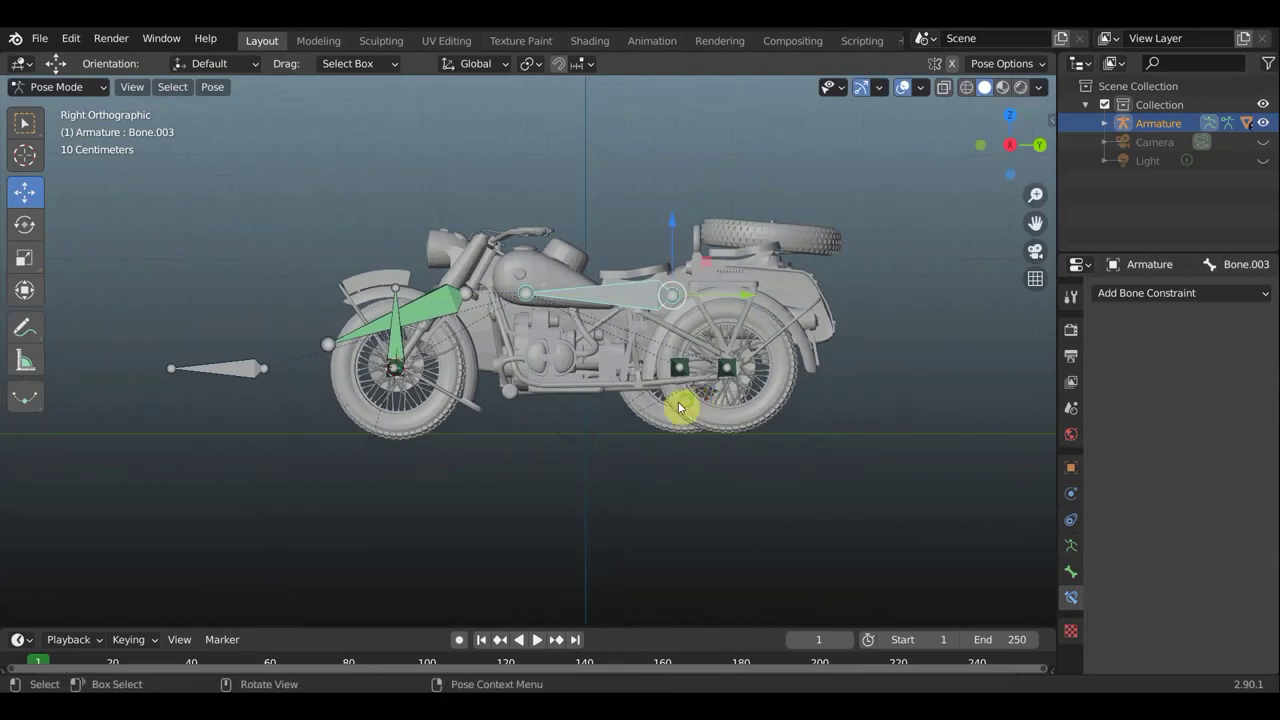
mouse_move(679, 407)
middle_down()
mouse_move(566, 431)
mouse_move(343, 423)
mouse_move(389, 438)
middle_up()
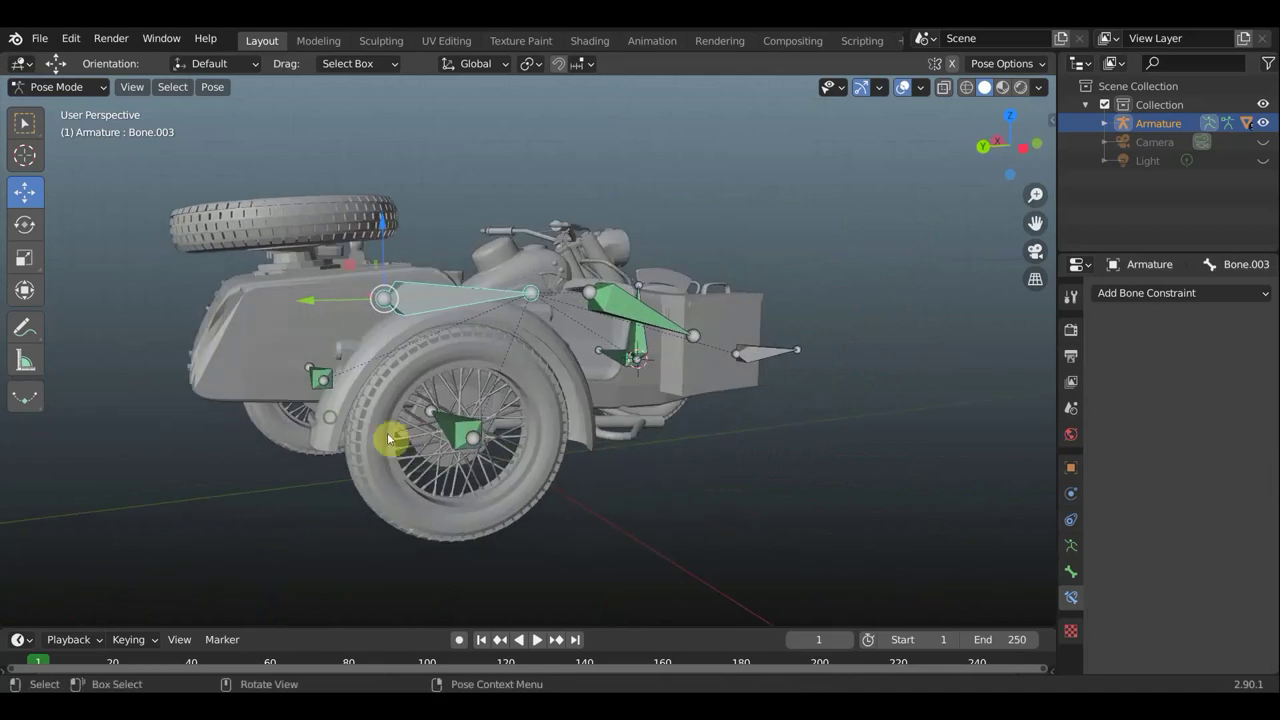
- Select sidecar bone Bone.005 and map its Y location -6 m to 6 m onto Y rotation -360° to 360°
click(475, 436)
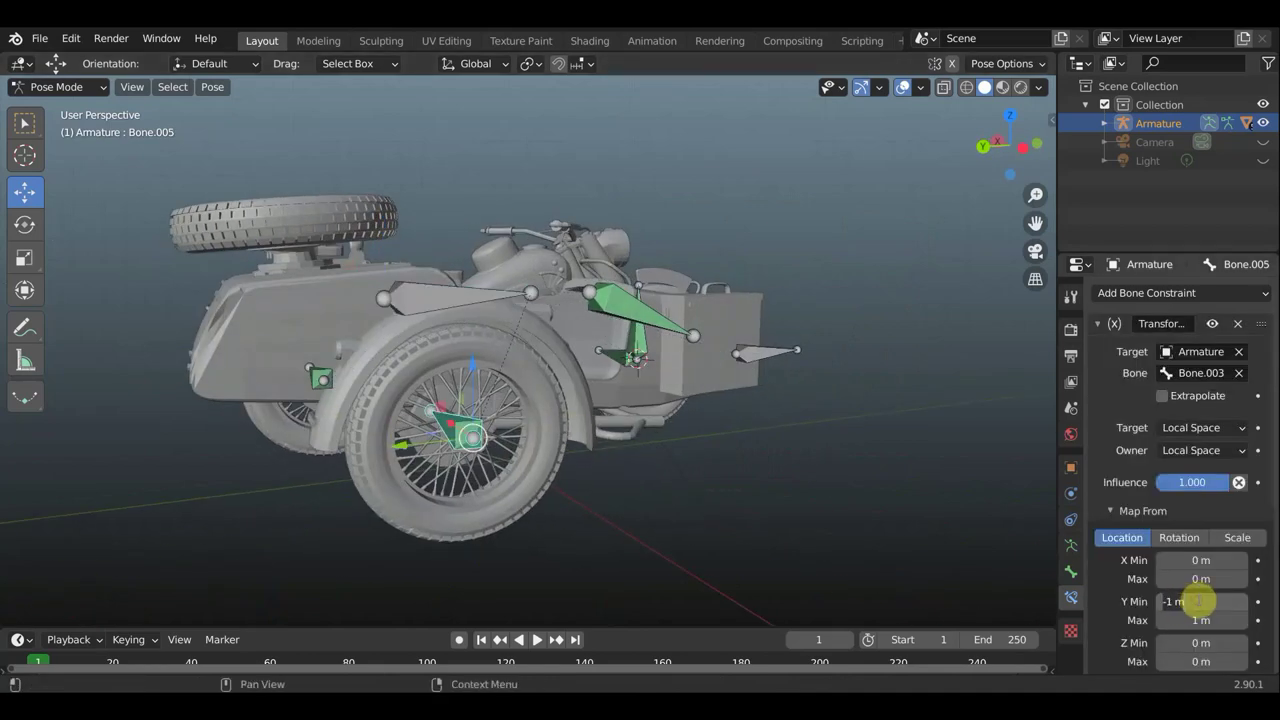
text(6)
key(Return)
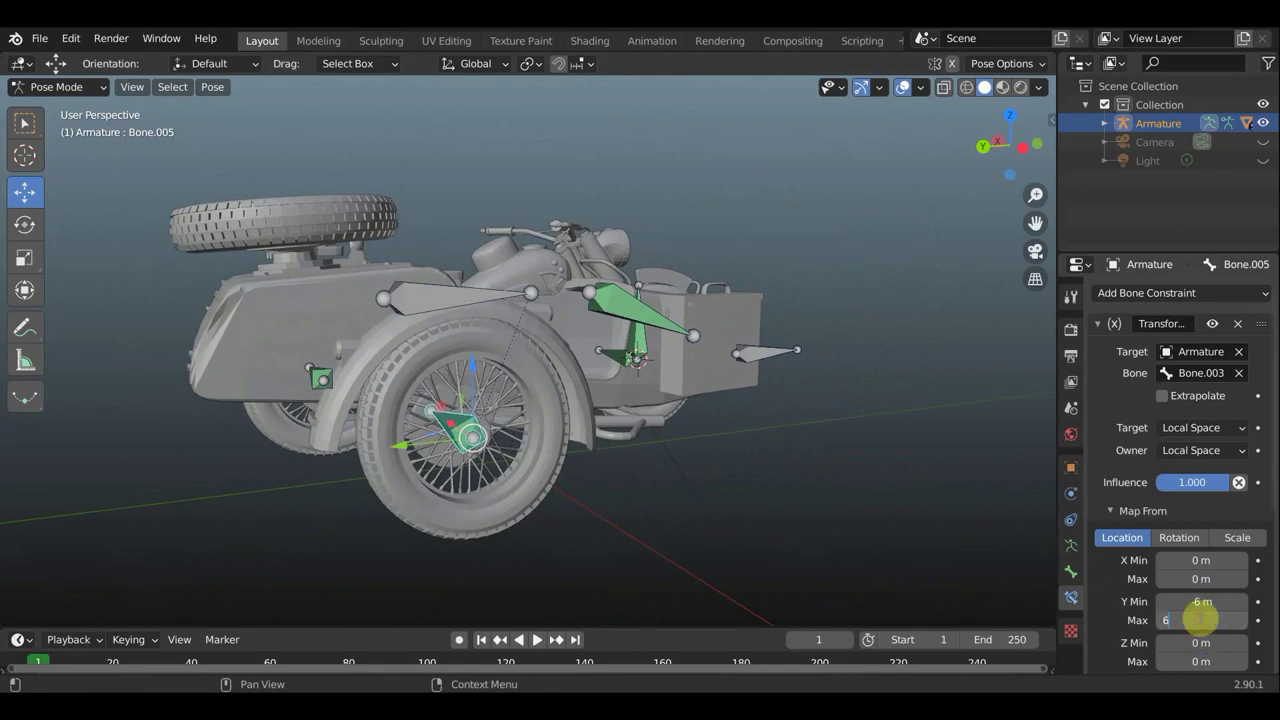
key(Return)
scroll(1203, 600, down, 3)
scroll(1210, 585, down, 2)
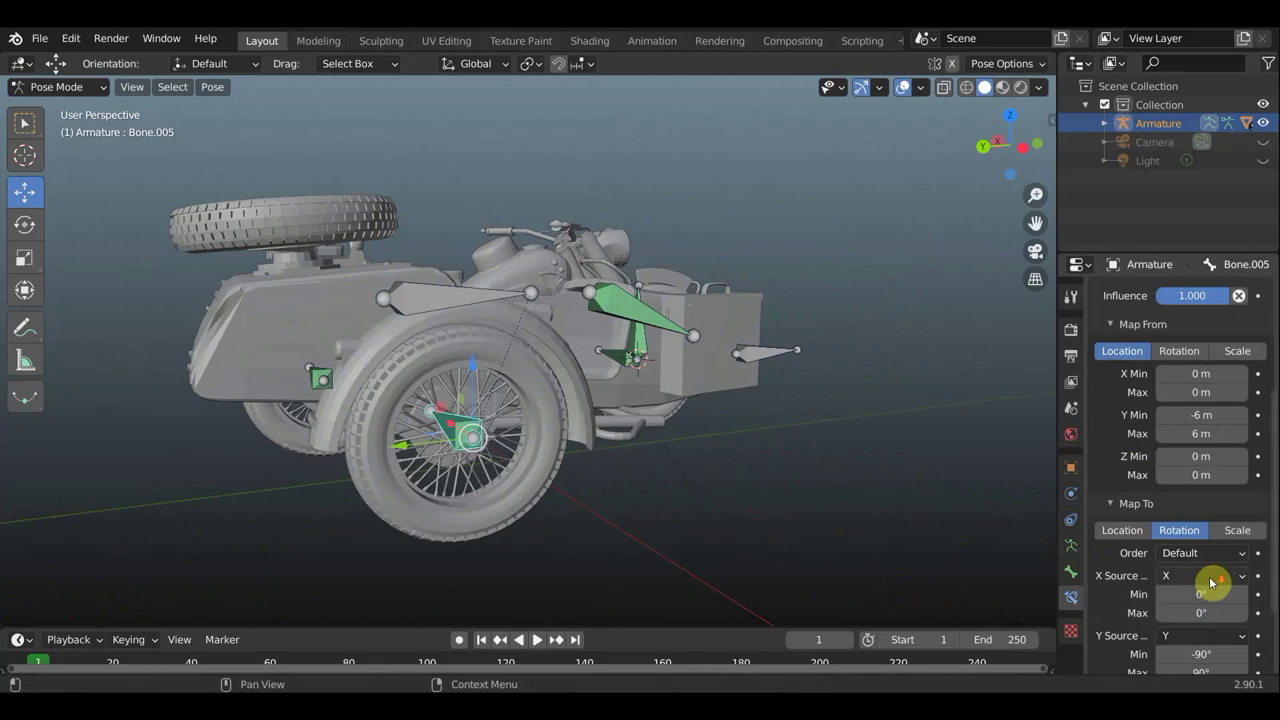
scroll(1195, 582, down, 2)
text(-360)
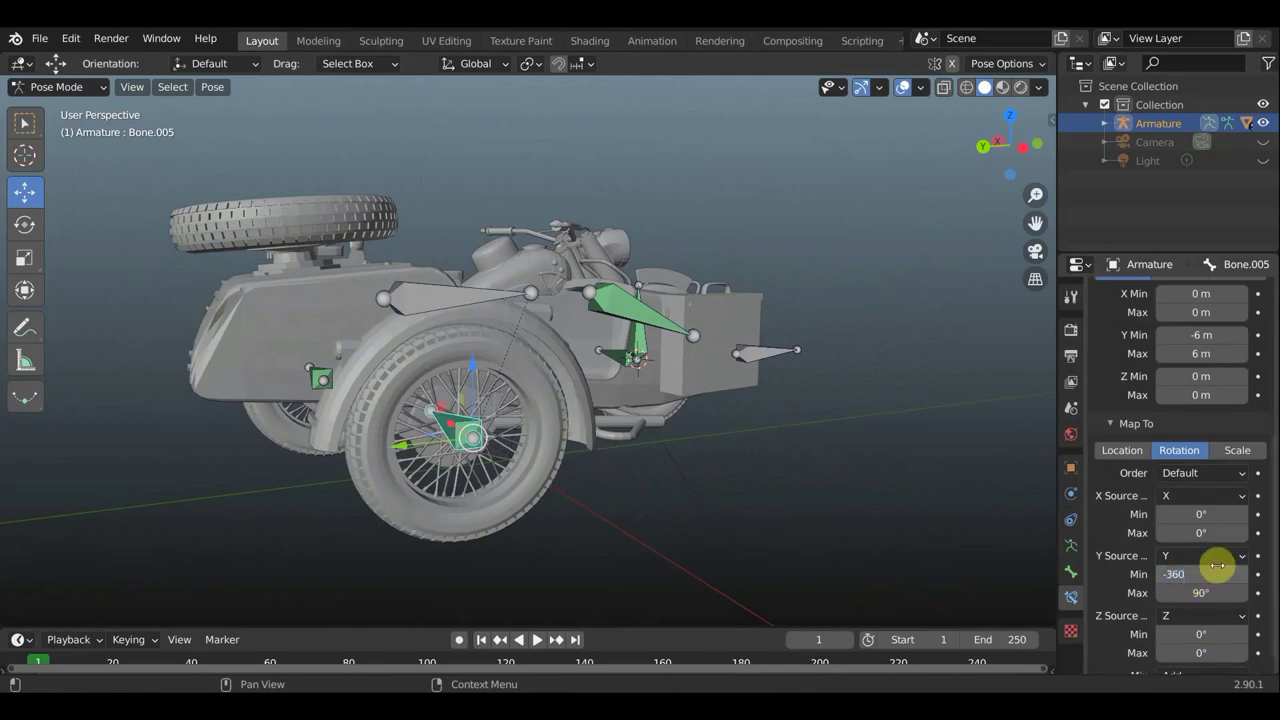
key(Return)
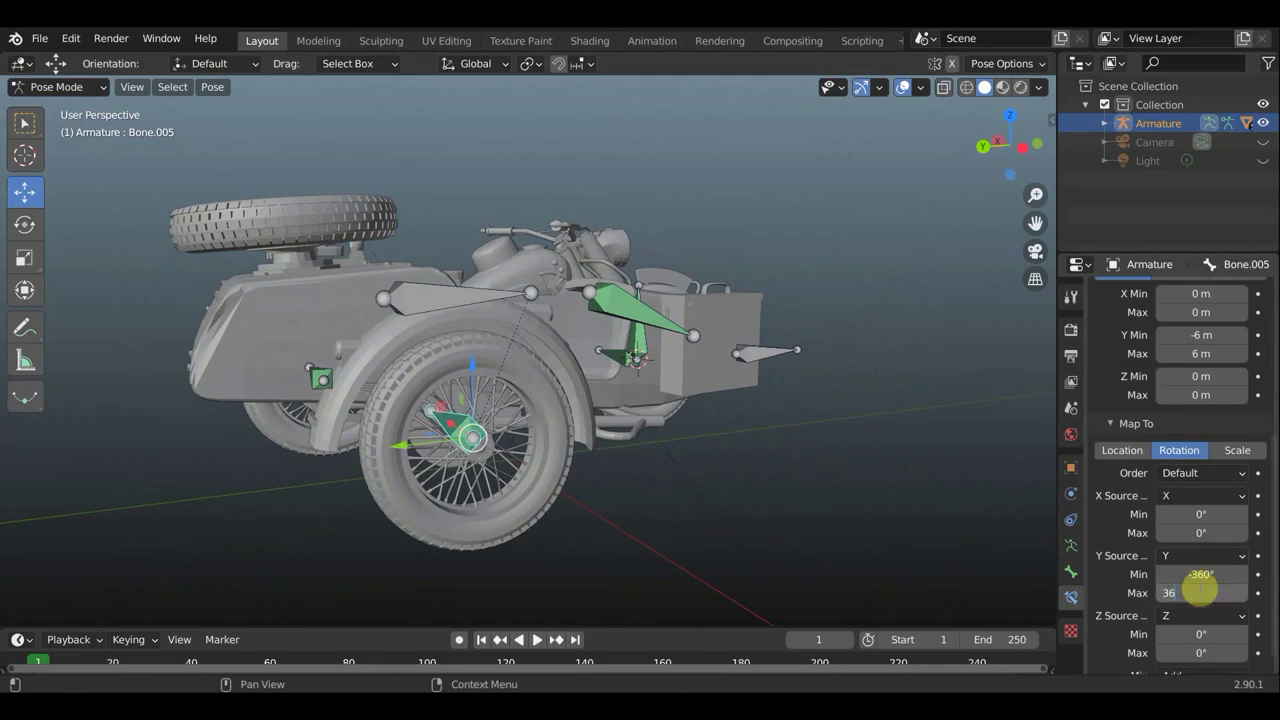
key(Return)
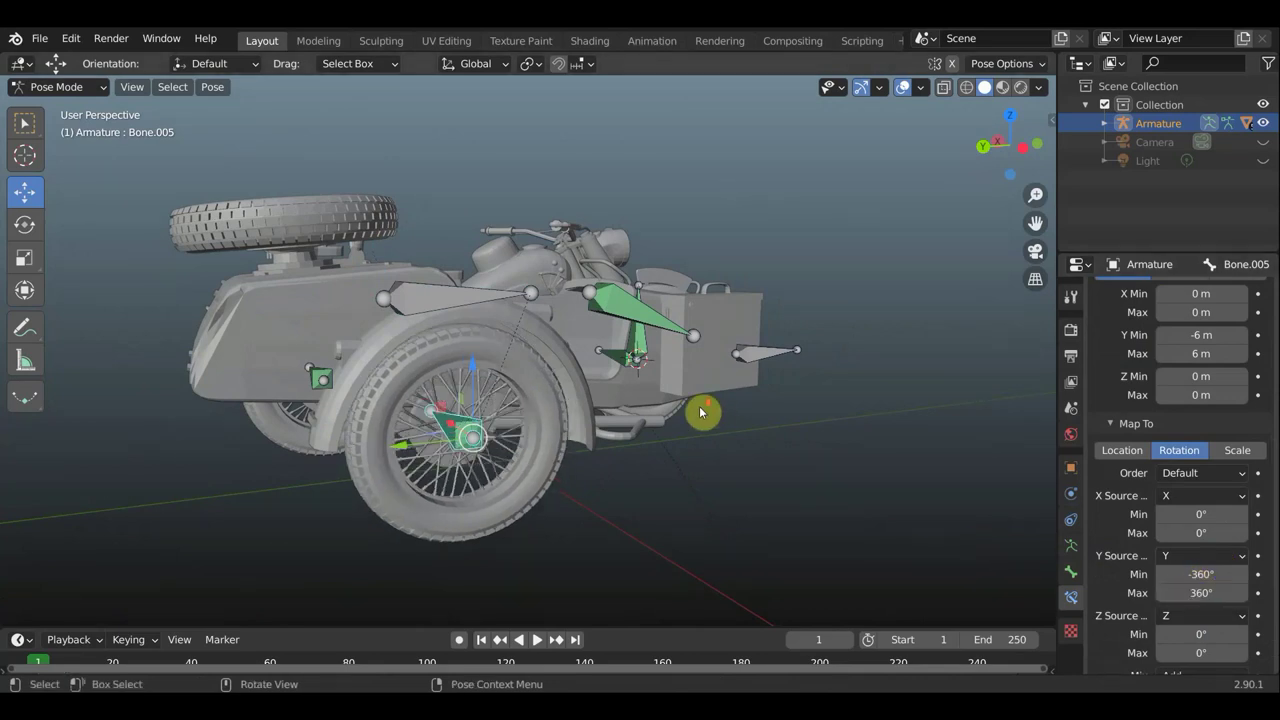
scroll(701, 412, down, 3)
mouse_move(588, 411)
middle_down()
mouse_move(297, 411)
mouse_move(323, 409)
middle_up()
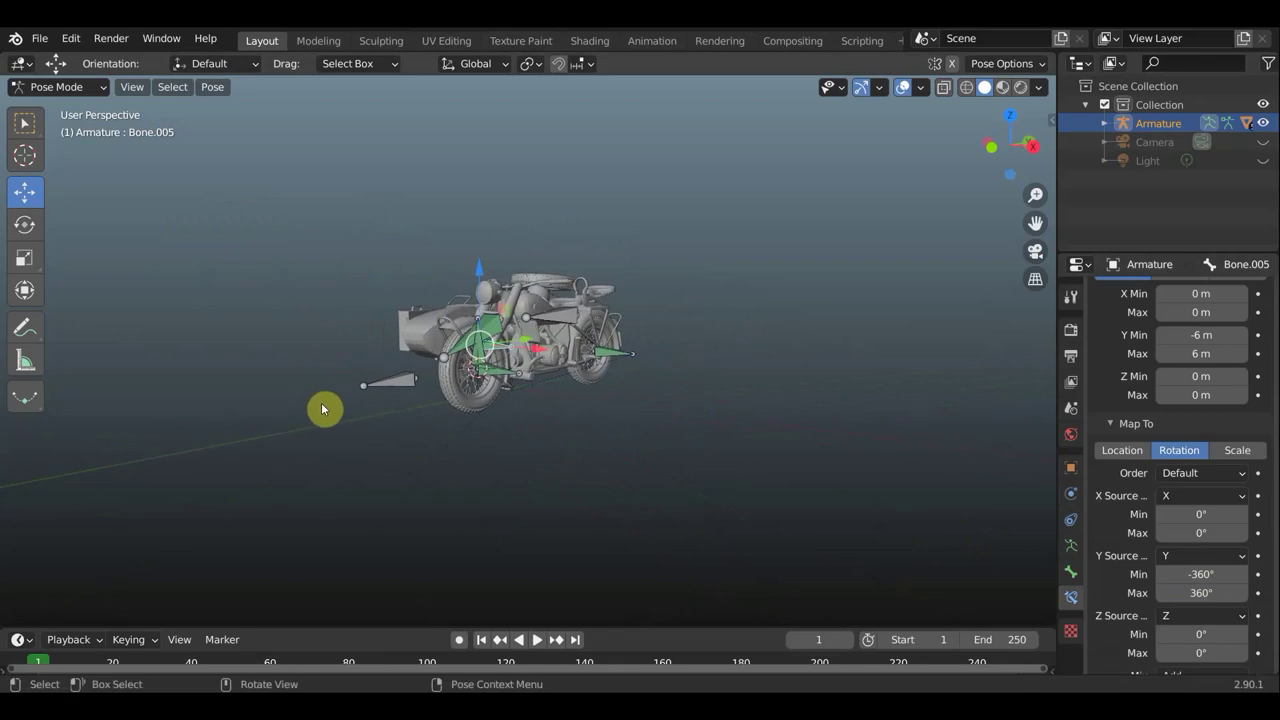
- Save the file as мото анимация2.blend and return to Object Mode
click(41, 40)
click(68, 168)
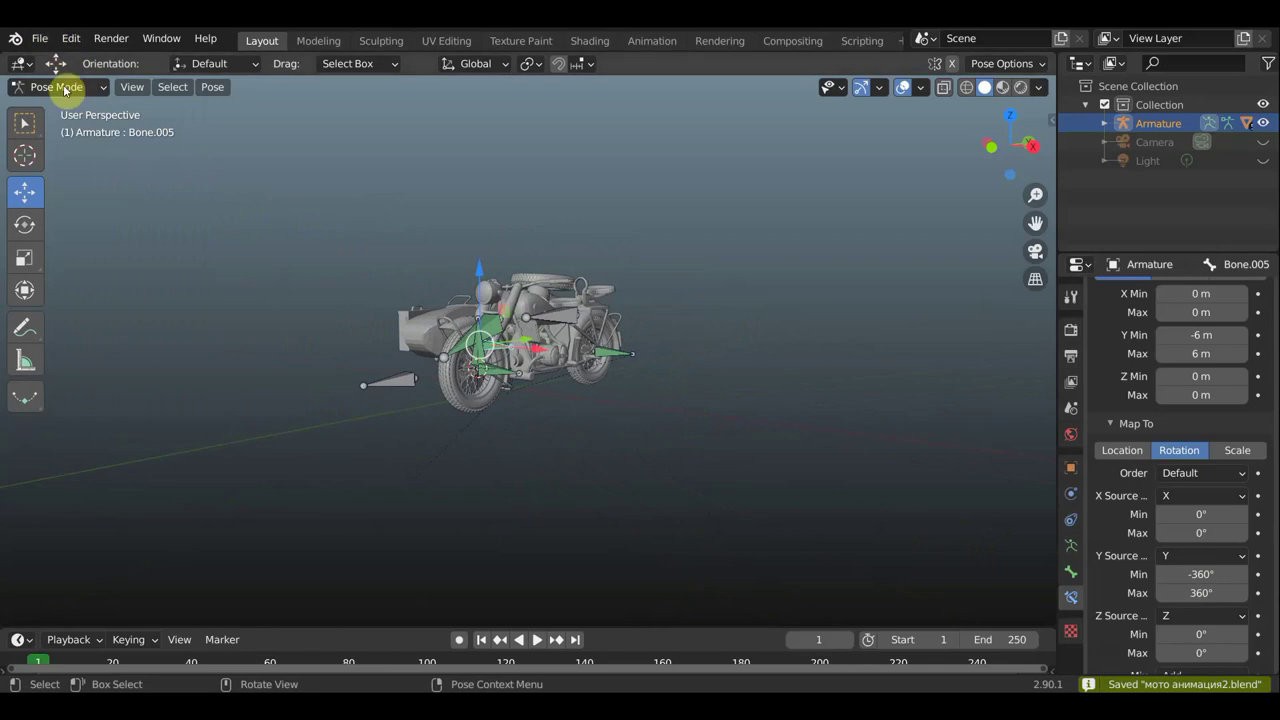
click(60, 87)
click(62, 105)
- Import the rider FBX разведчик кости1.fbx from the Desktop
click(45, 40)
mouse_move(68, 289)
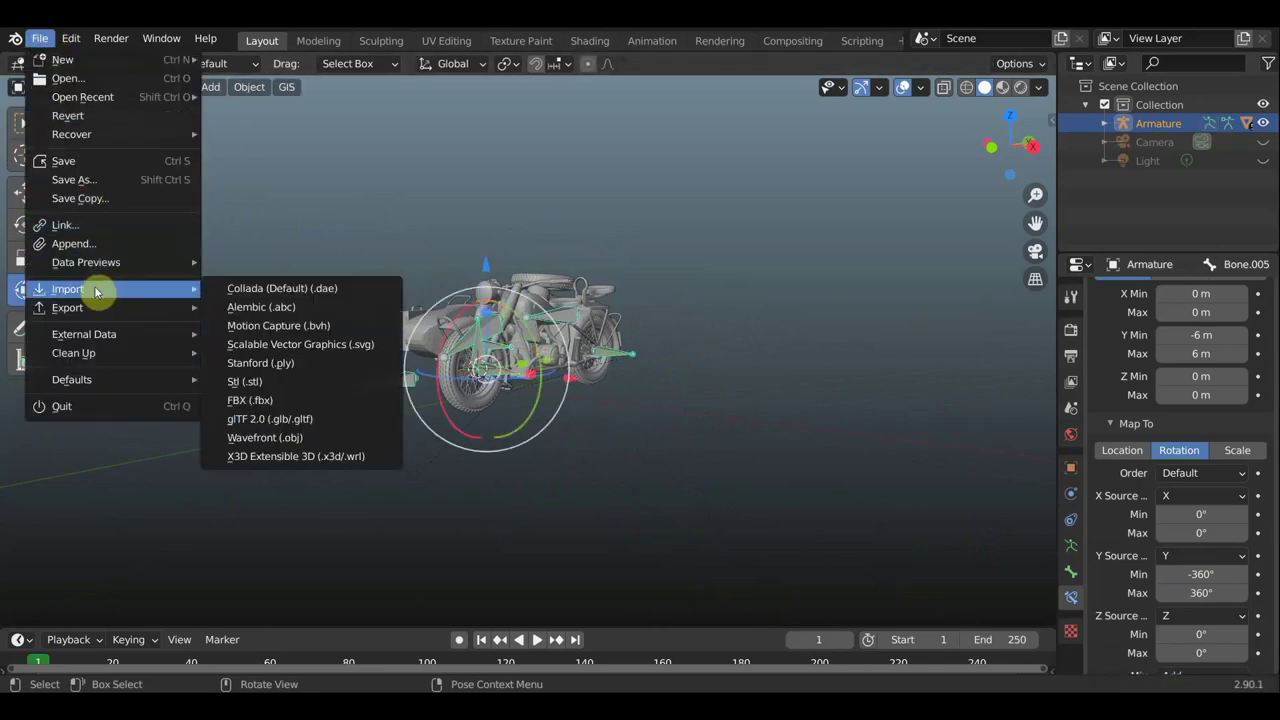
click(214, 374)
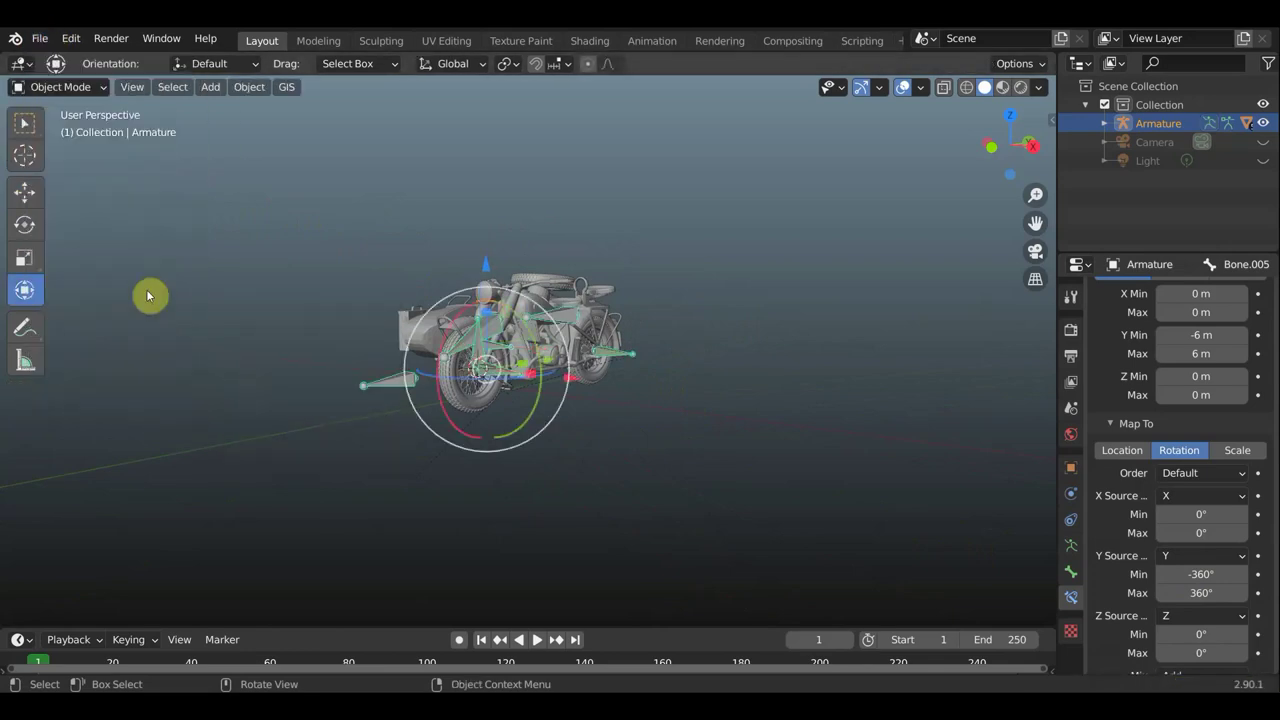
click(40, 45)
mouse_move(68, 289)
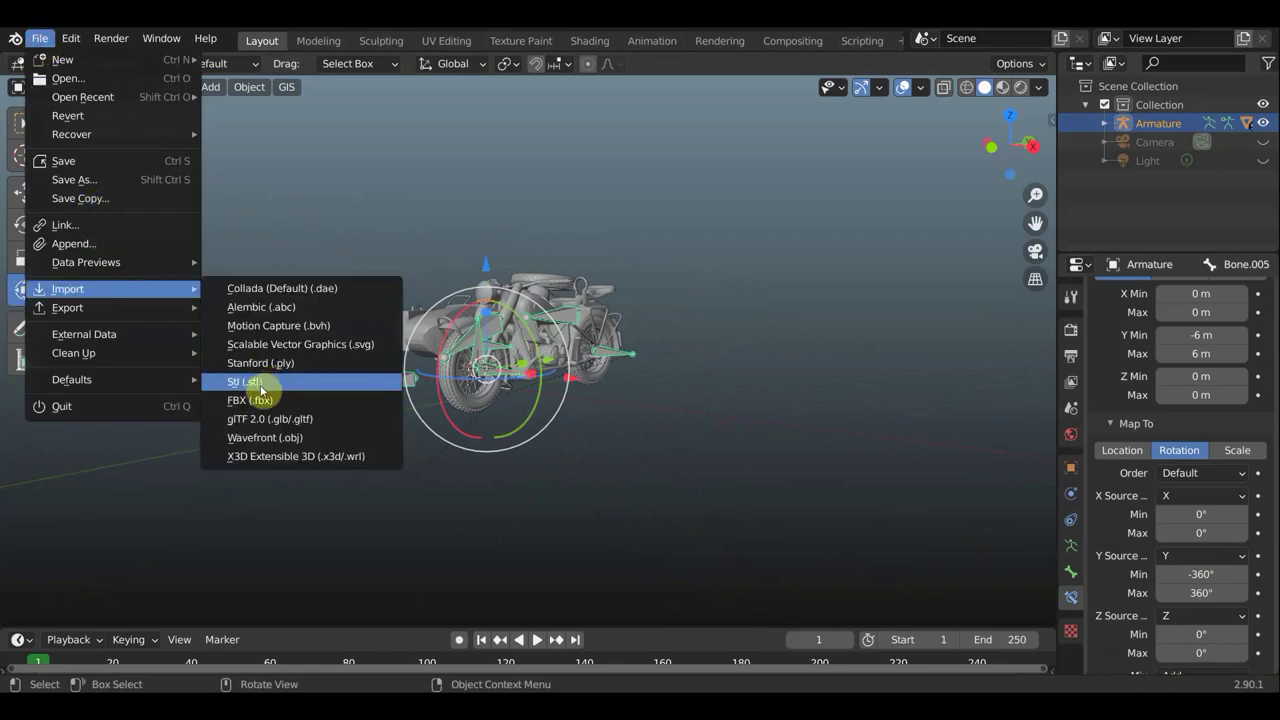
click(268, 402)
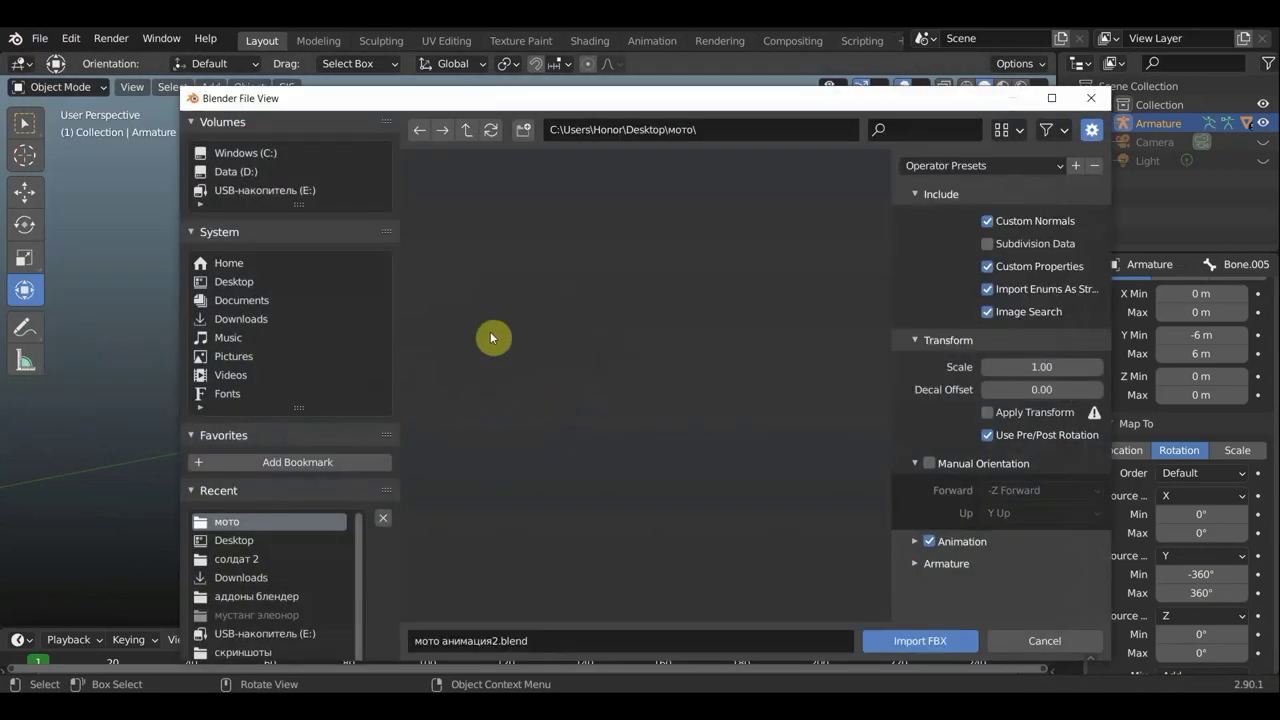
click(242, 283)
click(749, 429)
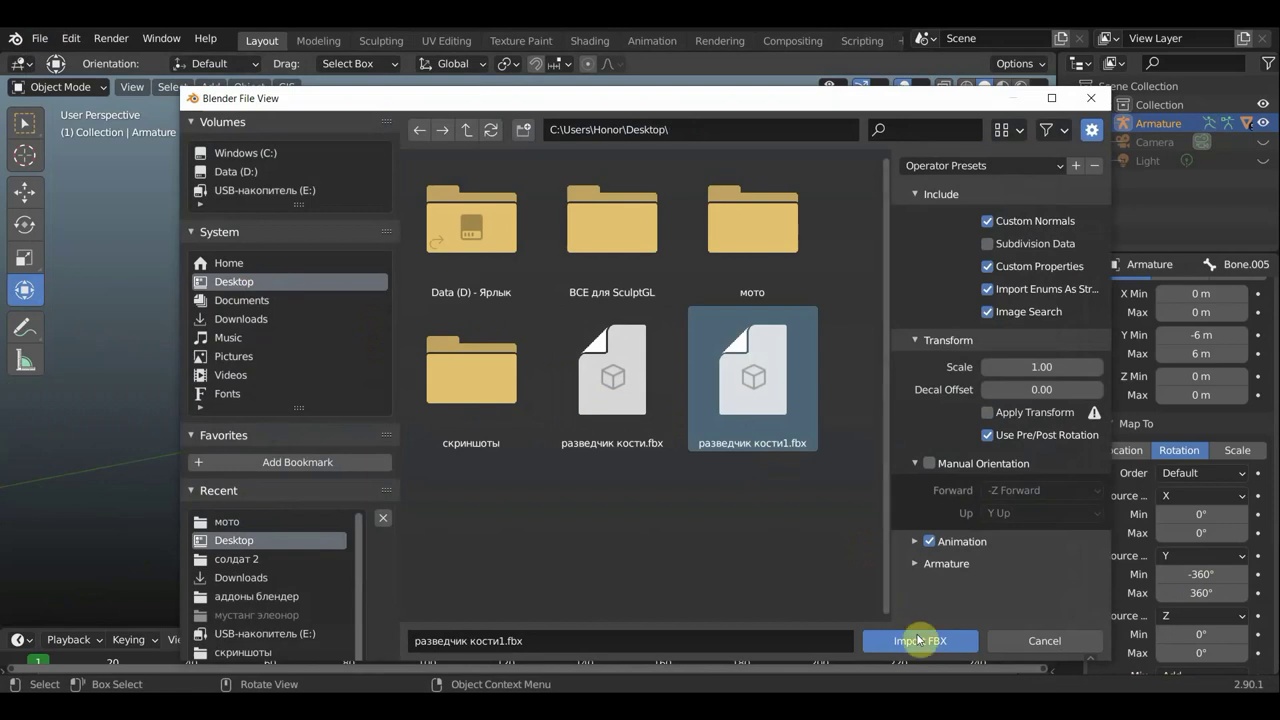
click(930, 645)
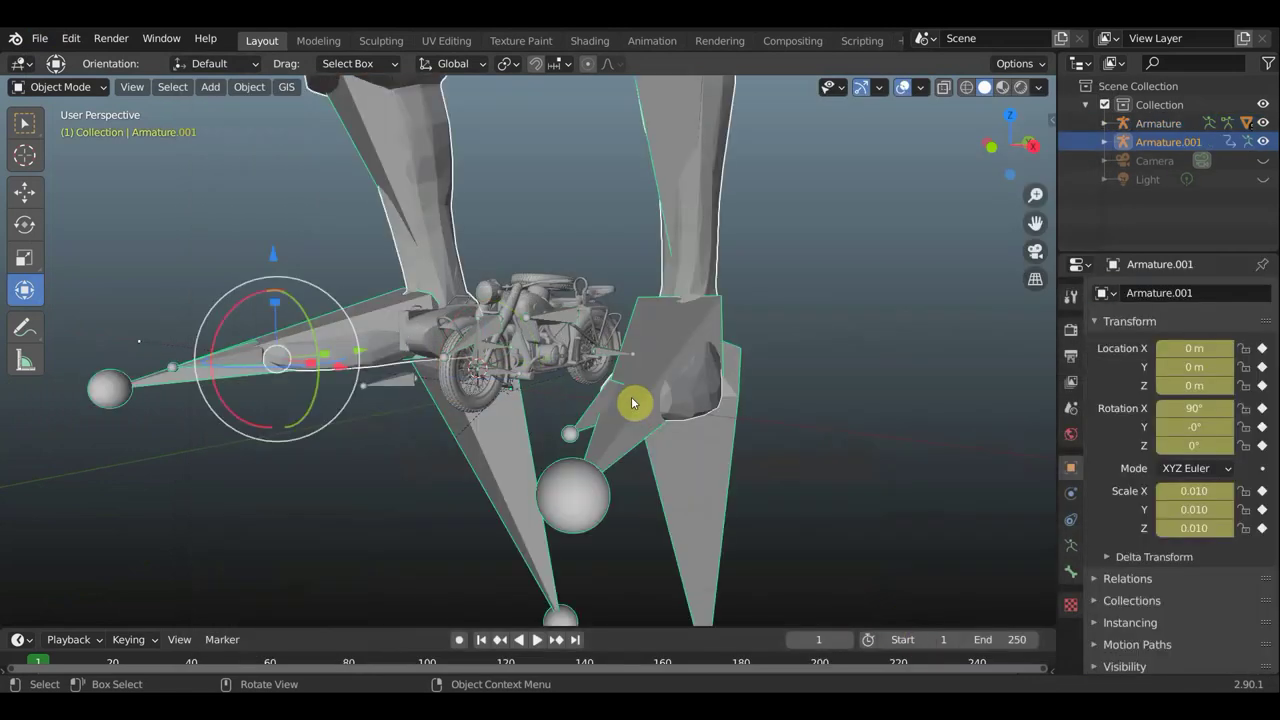
- View the imported rider beside the motorcycle and switch his armature to Pose Mode
middle_drag(643, 391, 733, 394)
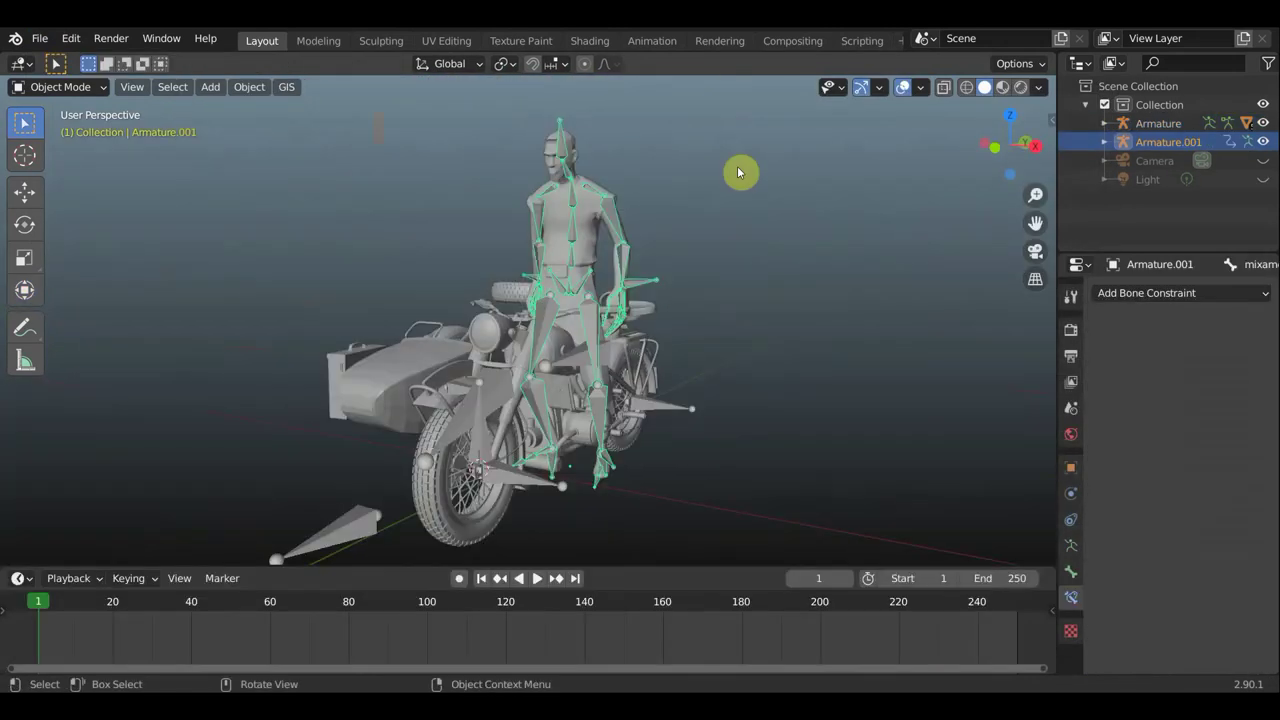
mouse_move(462, 248)
middle_down()
mouse_move(534, 246)
mouse_move(473, 255)
middle_up()
click(60, 87)
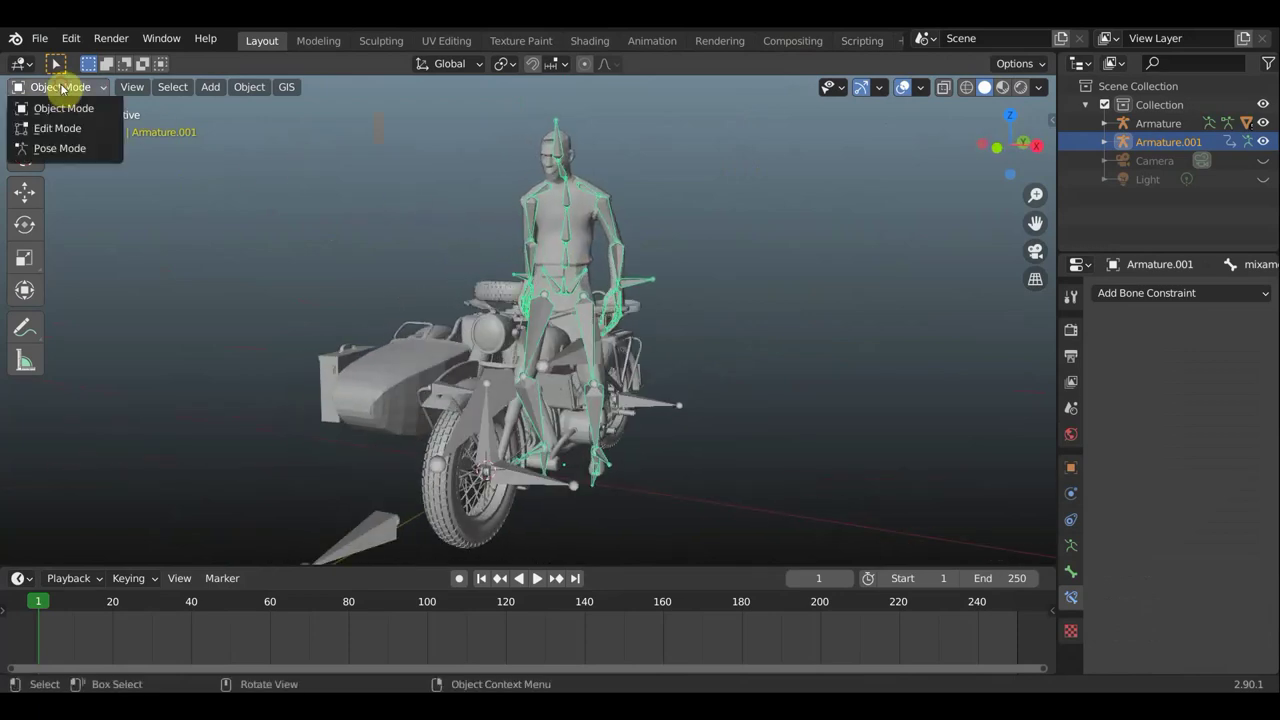
click(80, 150)
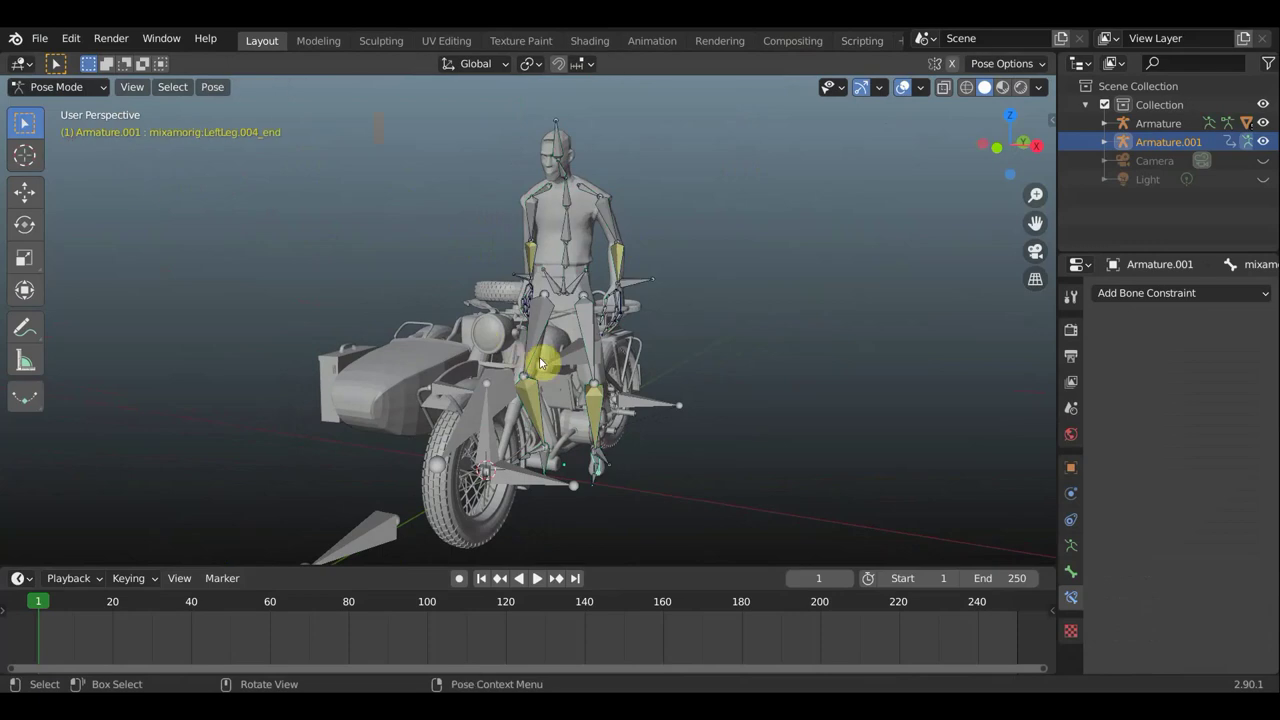
- Move a leg bone, the spine bone and the Hips bone to lower the rider onto the seat
mouse_move(543, 363)
middle_down()
mouse_move(362, 347)
mouse_move(440, 332)
middle_up()
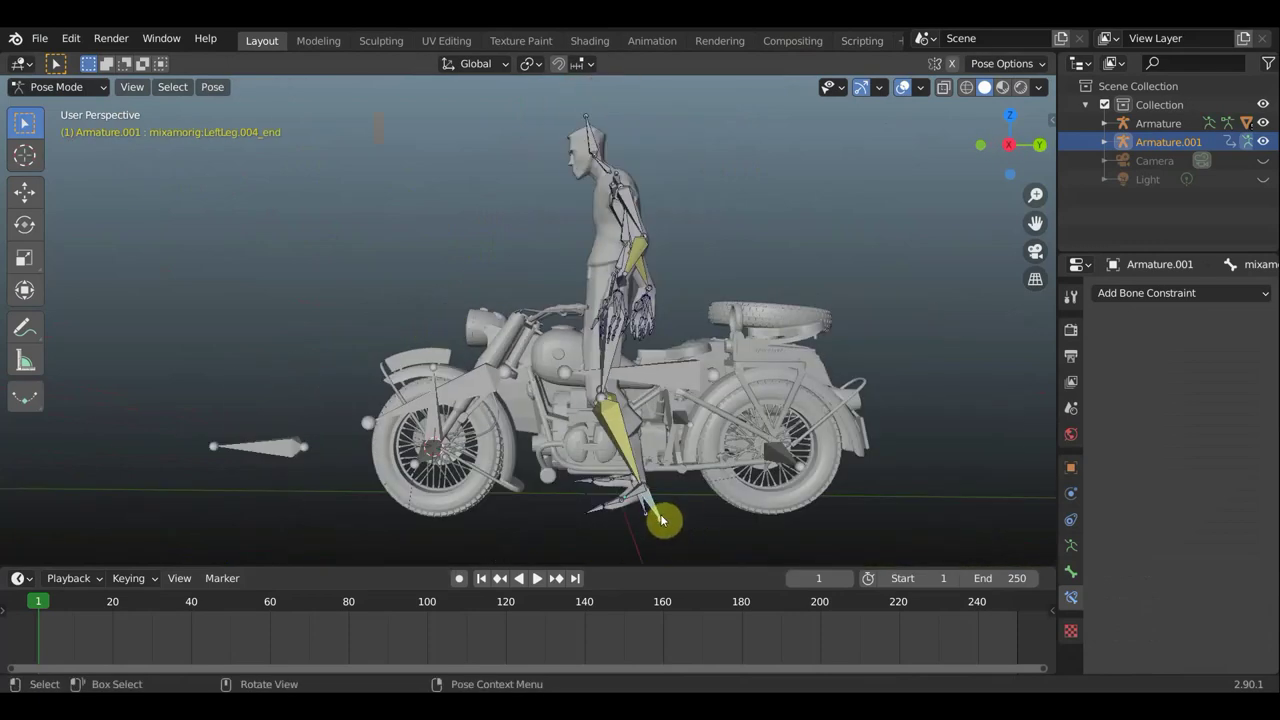
key(g)
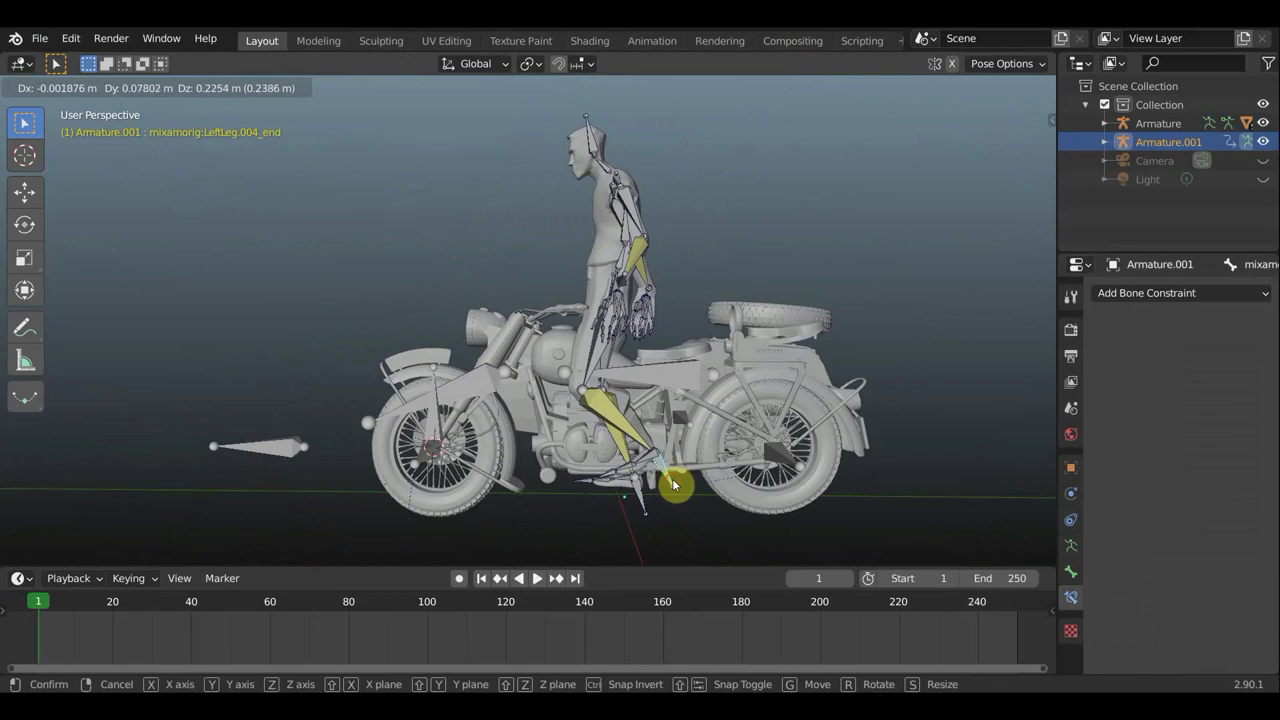
click(673, 485)
mouse_move(606, 286)
middle_down()
mouse_move(766, 303)
mouse_move(575, 270)
middle_up()
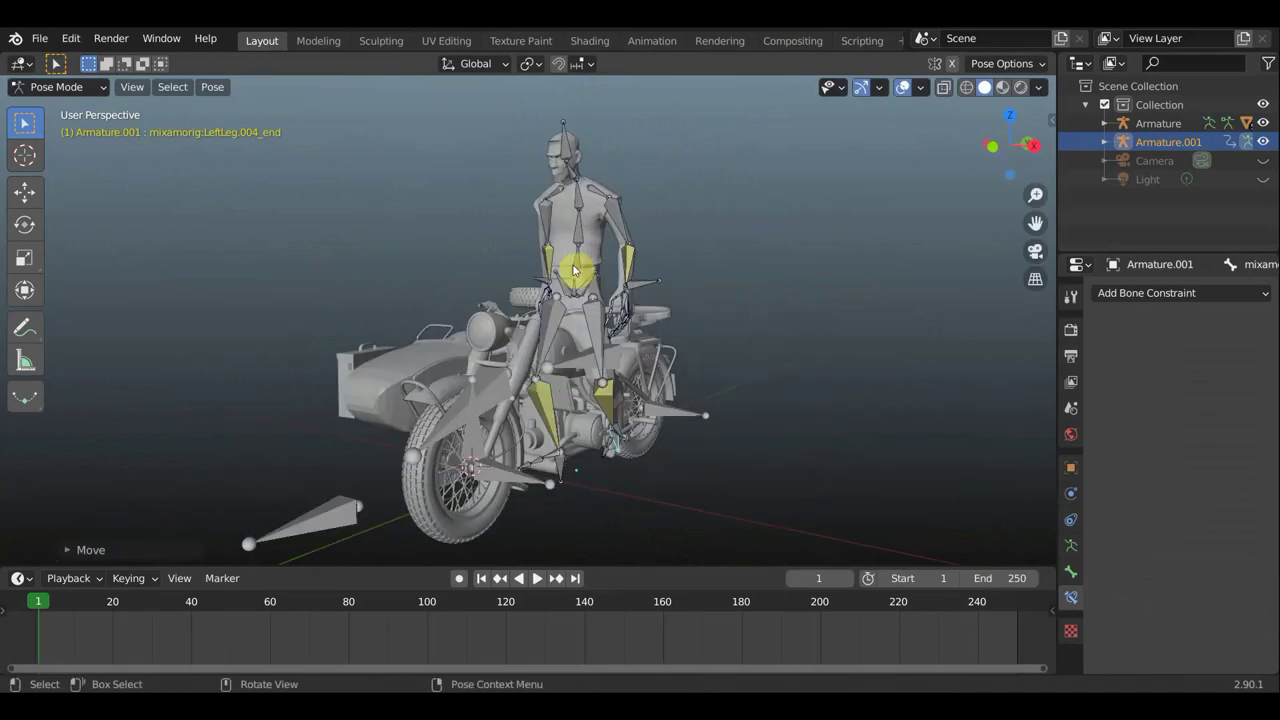
key(g)
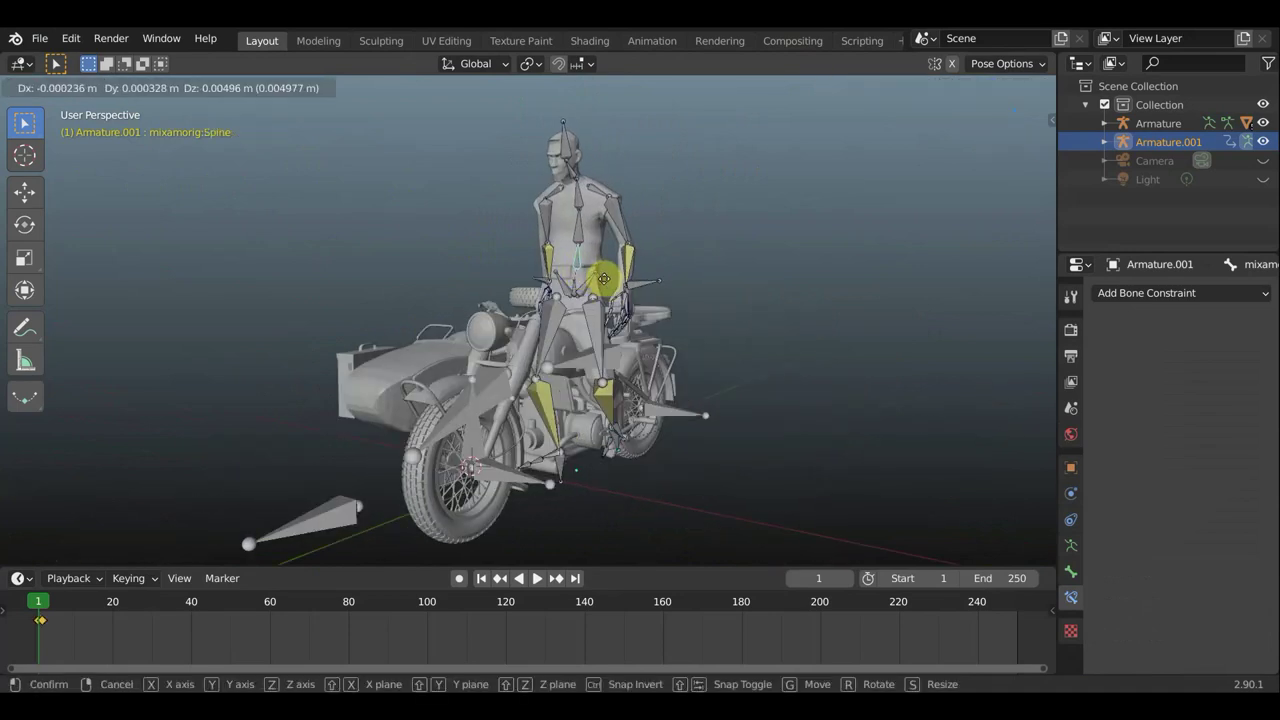
click(578, 283)
click(578, 297)
key(g)
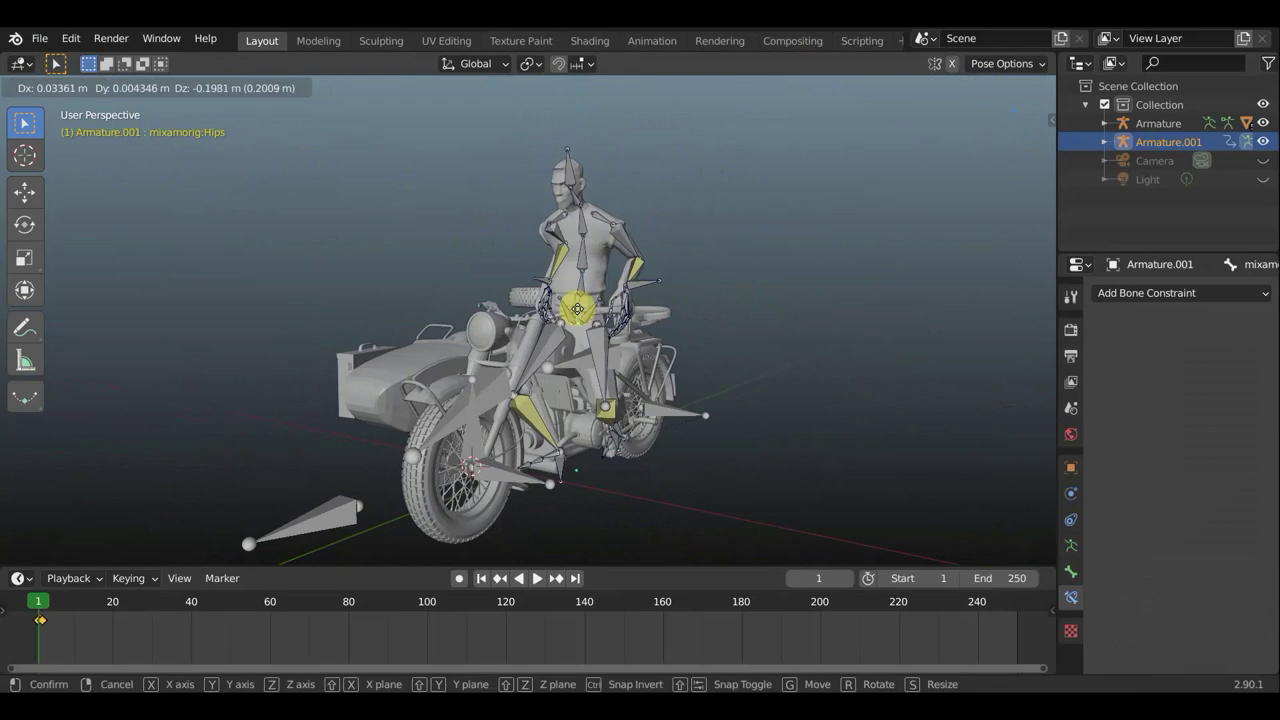
click(588, 308)
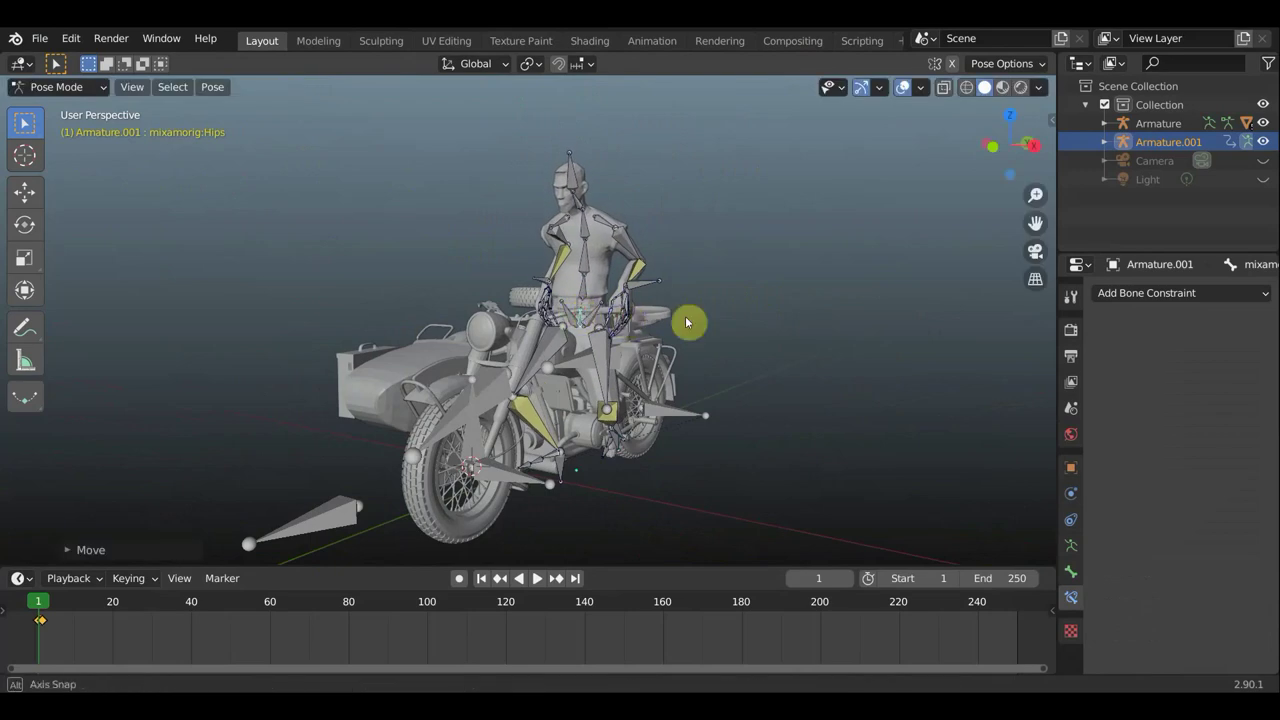
- Reposition the other leg bone so the leg rests beside the bike
mouse_move(685, 316)
middle_down()
mouse_move(783, 329)
mouse_move(472, 484)
middle_up()
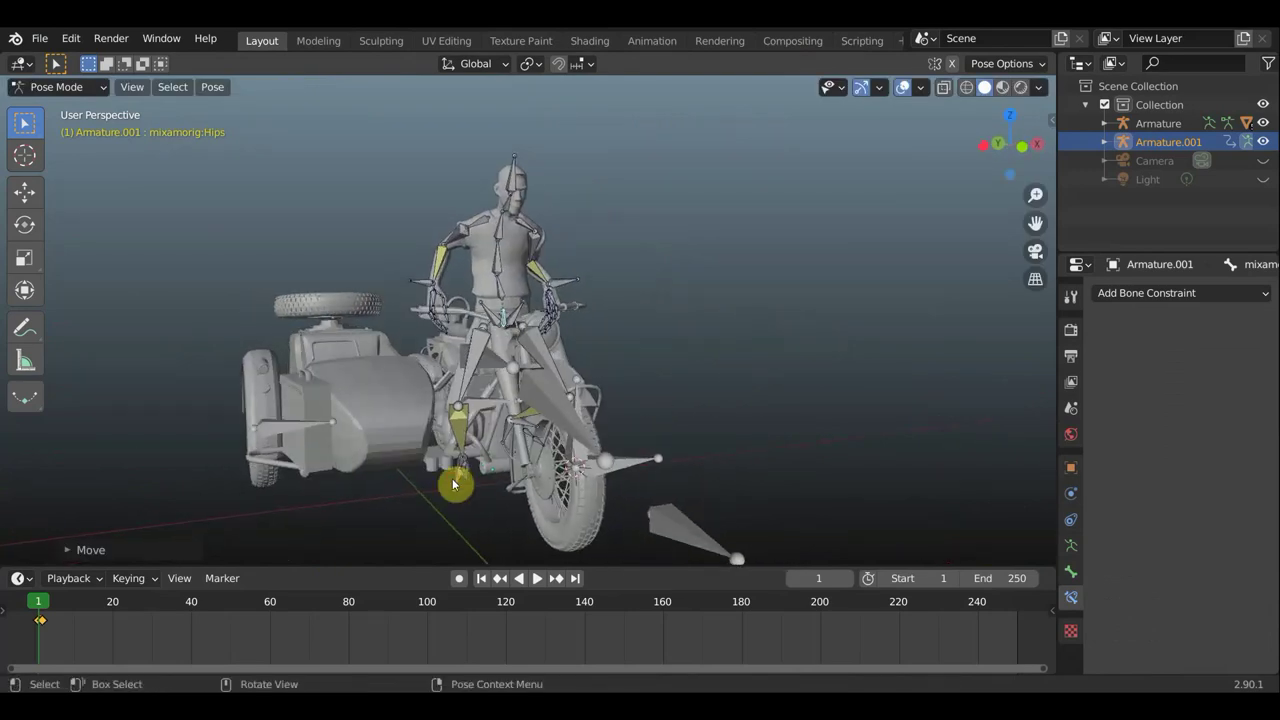
key(g)
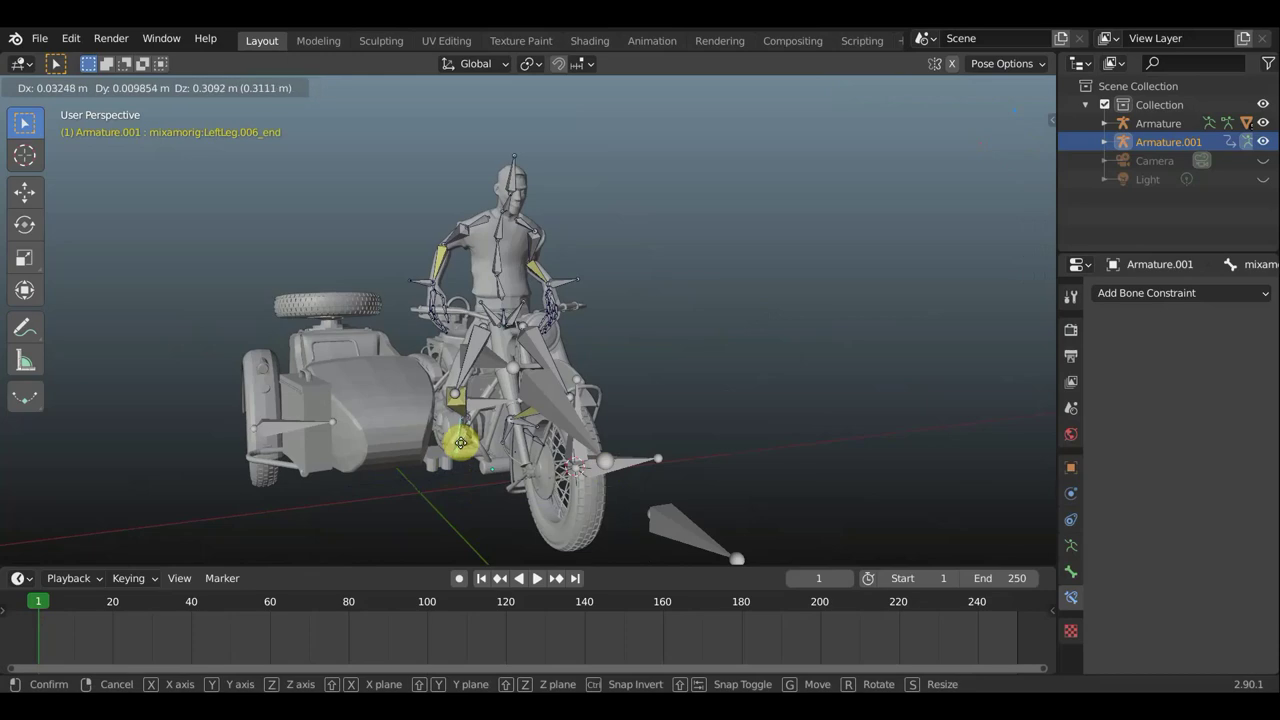
click(510, 448)
mouse_move(510, 448)
middle_down()
mouse_move(443, 449)
mouse_move(459, 444)
middle_up()
key(g)
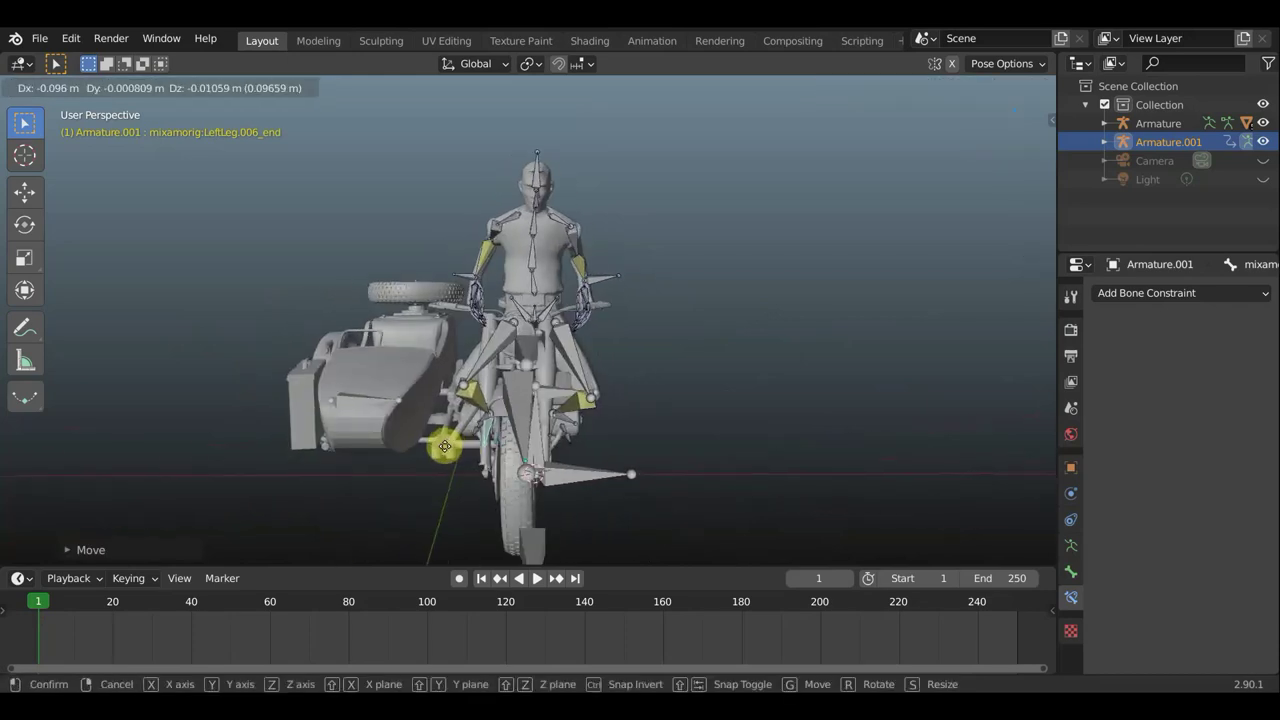
click(576, 421)
mouse_move(576, 421)
middle_down()
mouse_move(410, 406)
mouse_move(467, 370)
middle_up()
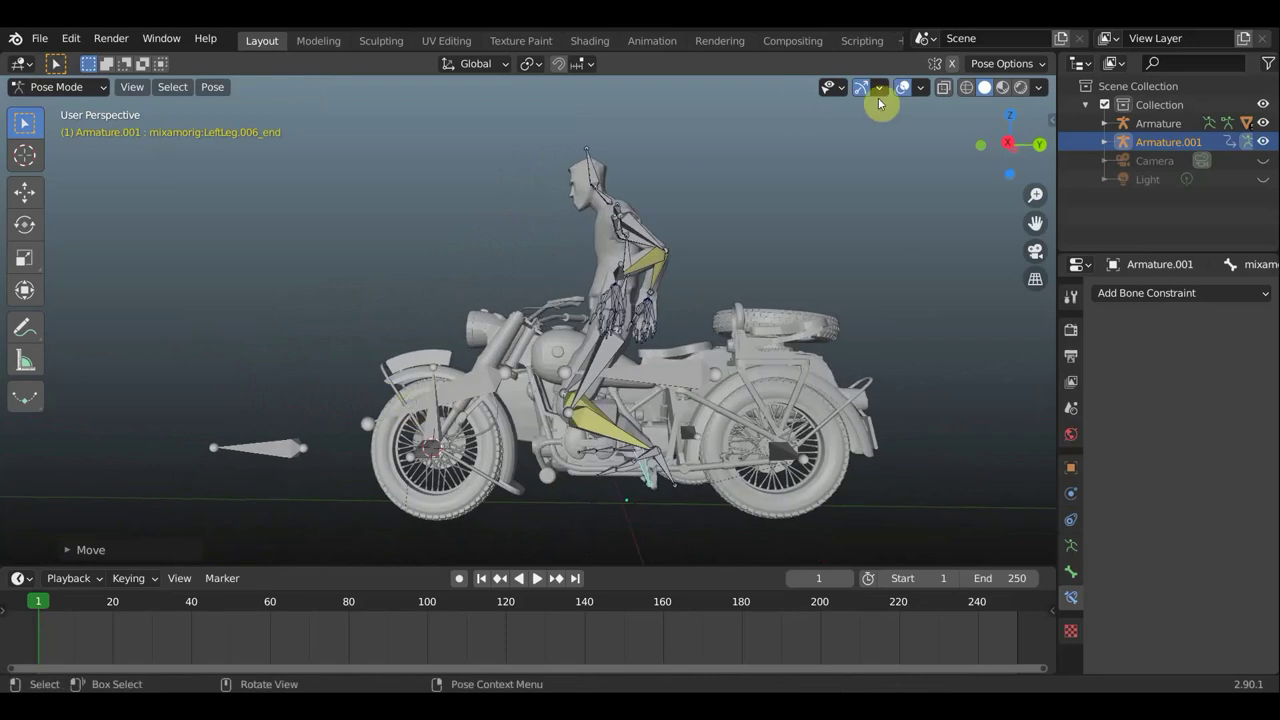
mouse_move(669, 313)
middle_down()
mouse_move(716, 325)
mouse_move(577, 307)
middle_up()
- Move and rotate LeftForeArm.005 so that hand reaches the handlebar
click(646, 282)
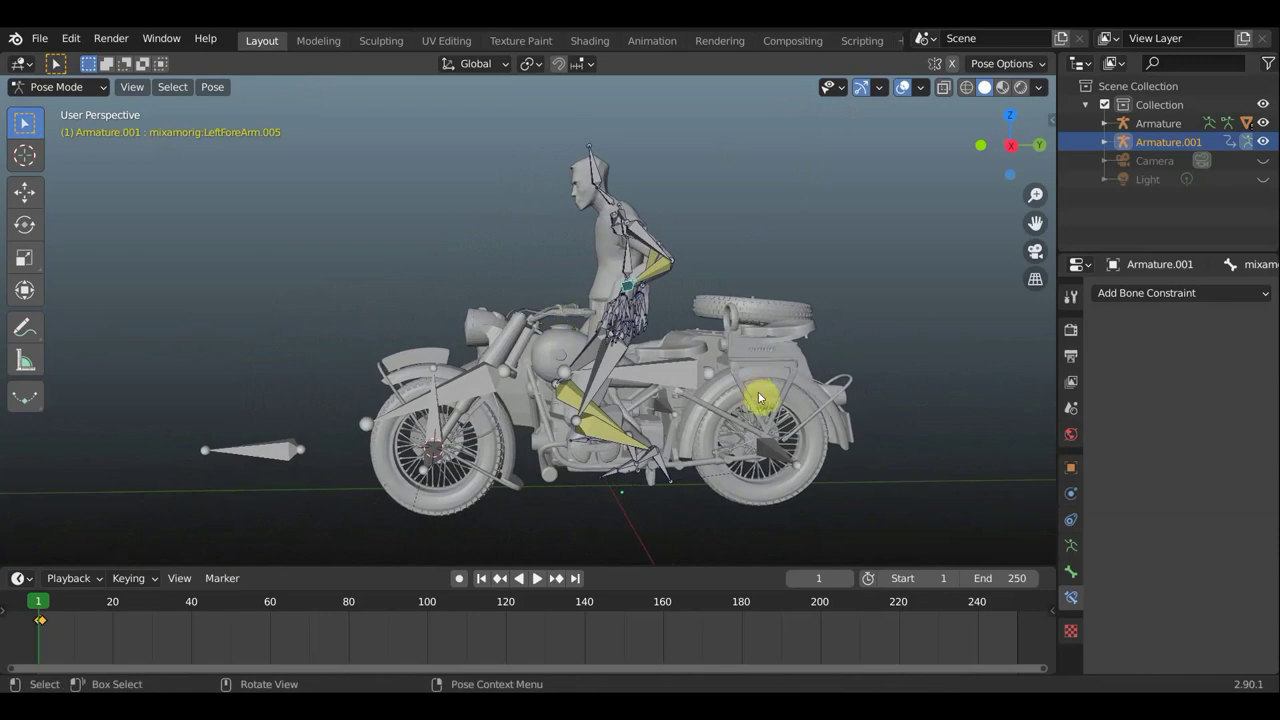
key(g)
click(700, 400)
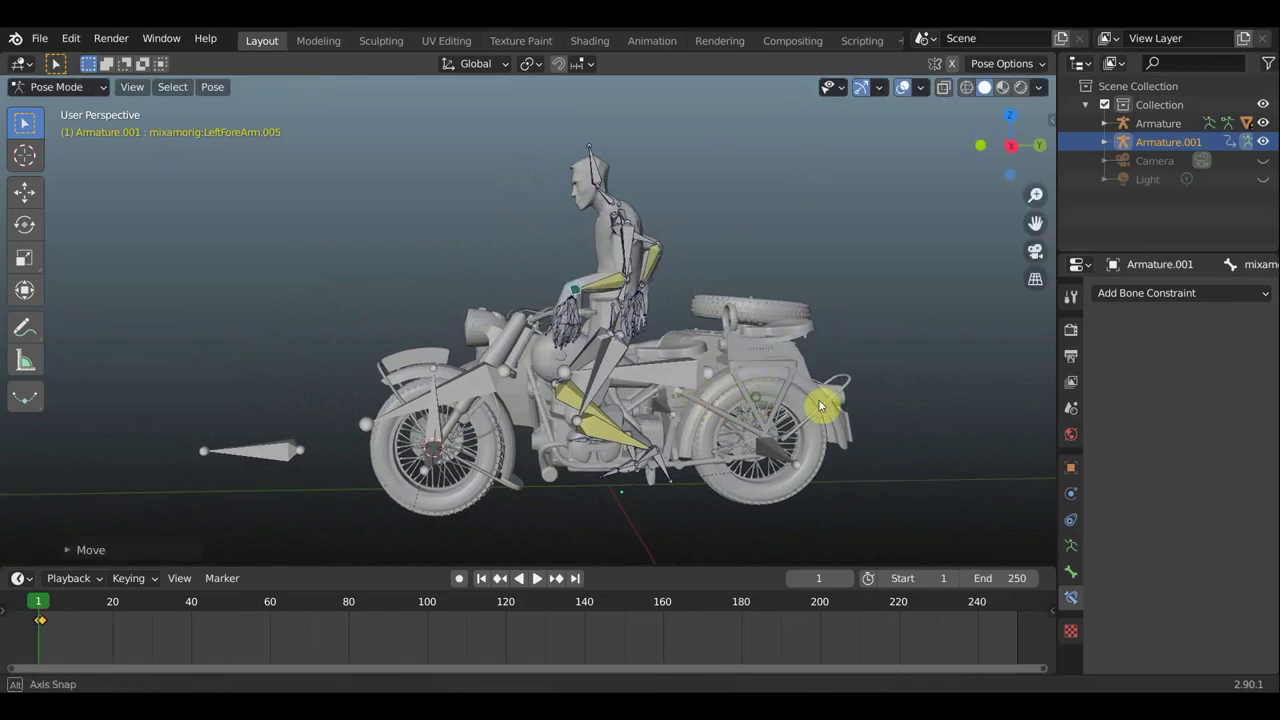
mouse_move(820, 405)
middle_down()
mouse_move(940, 398)
mouse_move(904, 408)
middle_up()
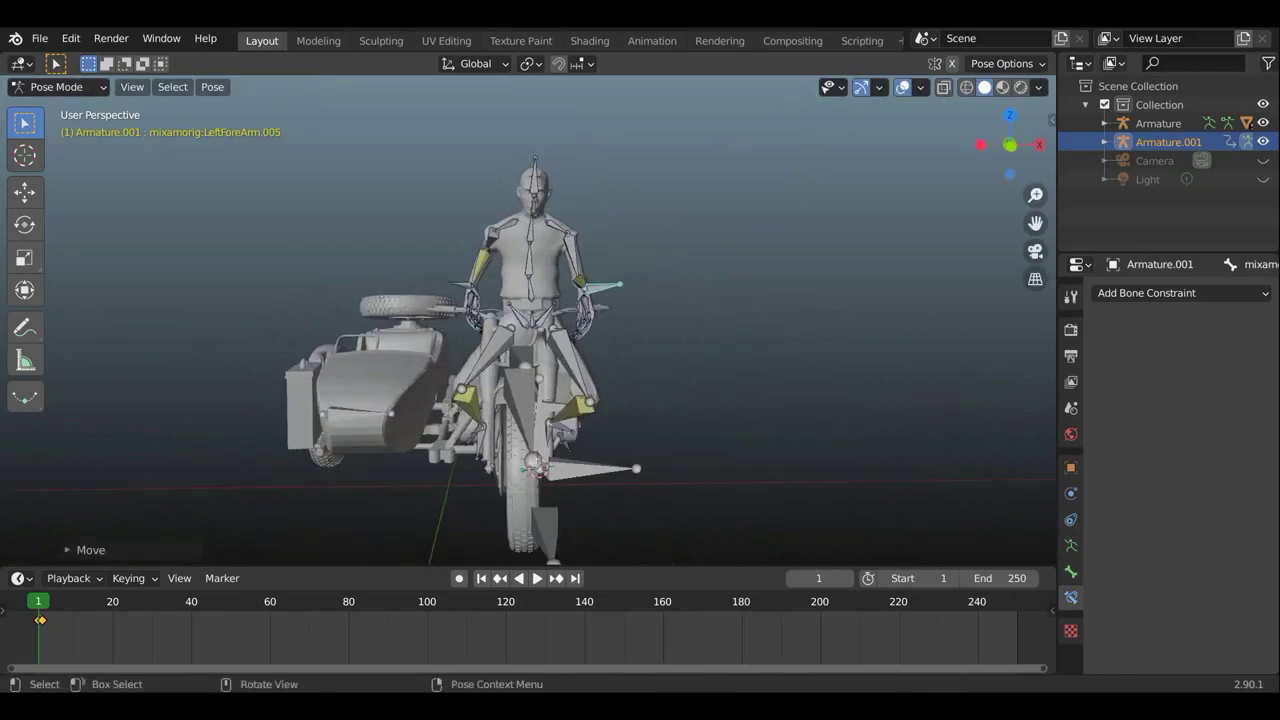
key(r)
click(670, 225)
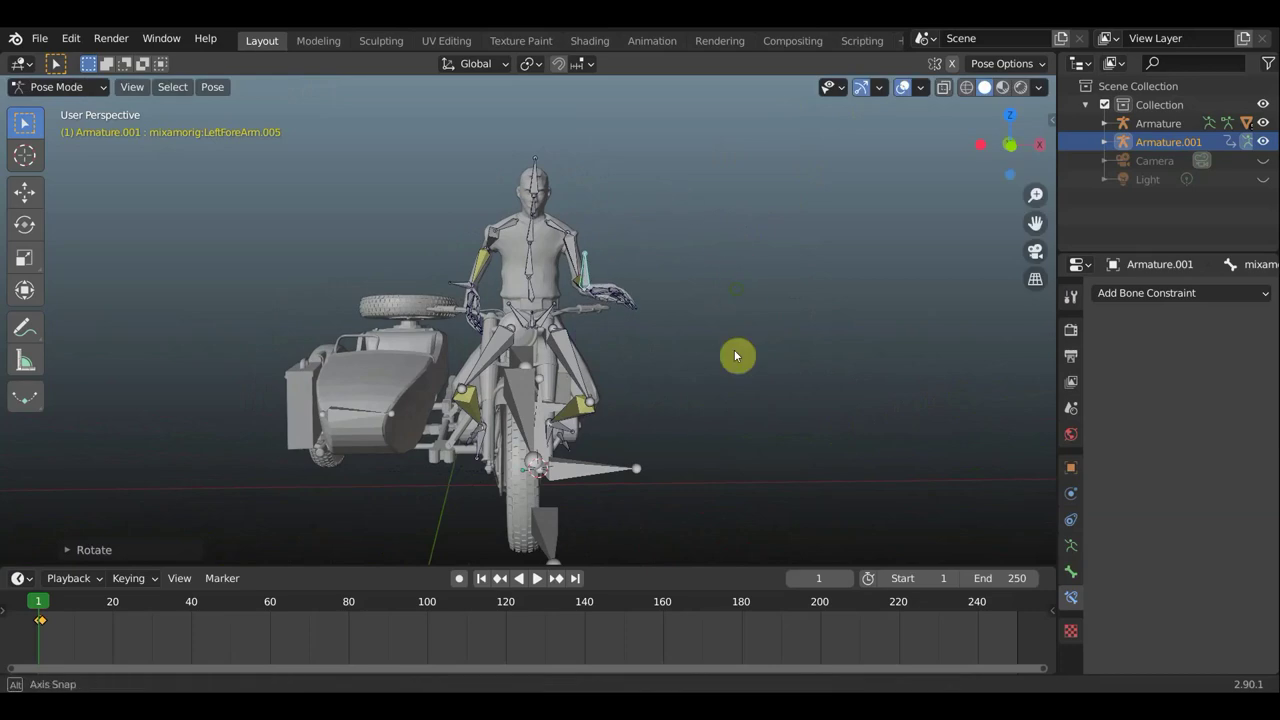
middle_drag(737, 354, 749, 484)
key(r)
click(570, 537)
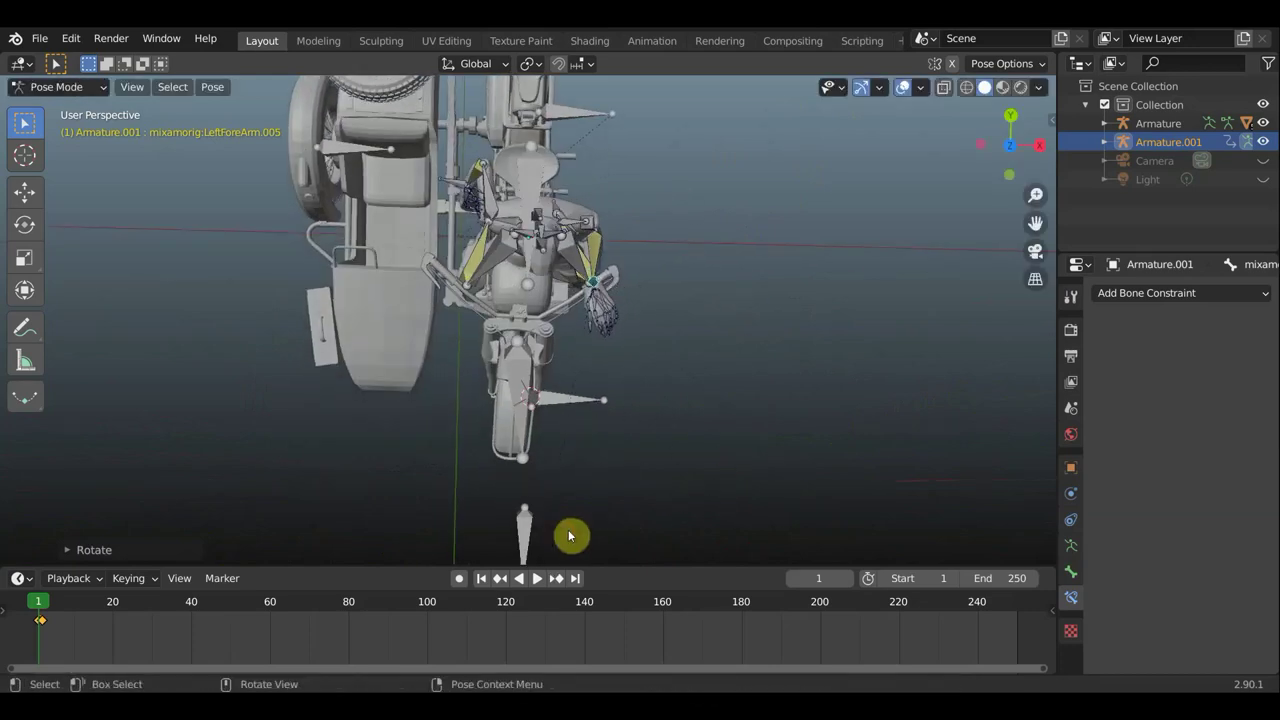
key(g)
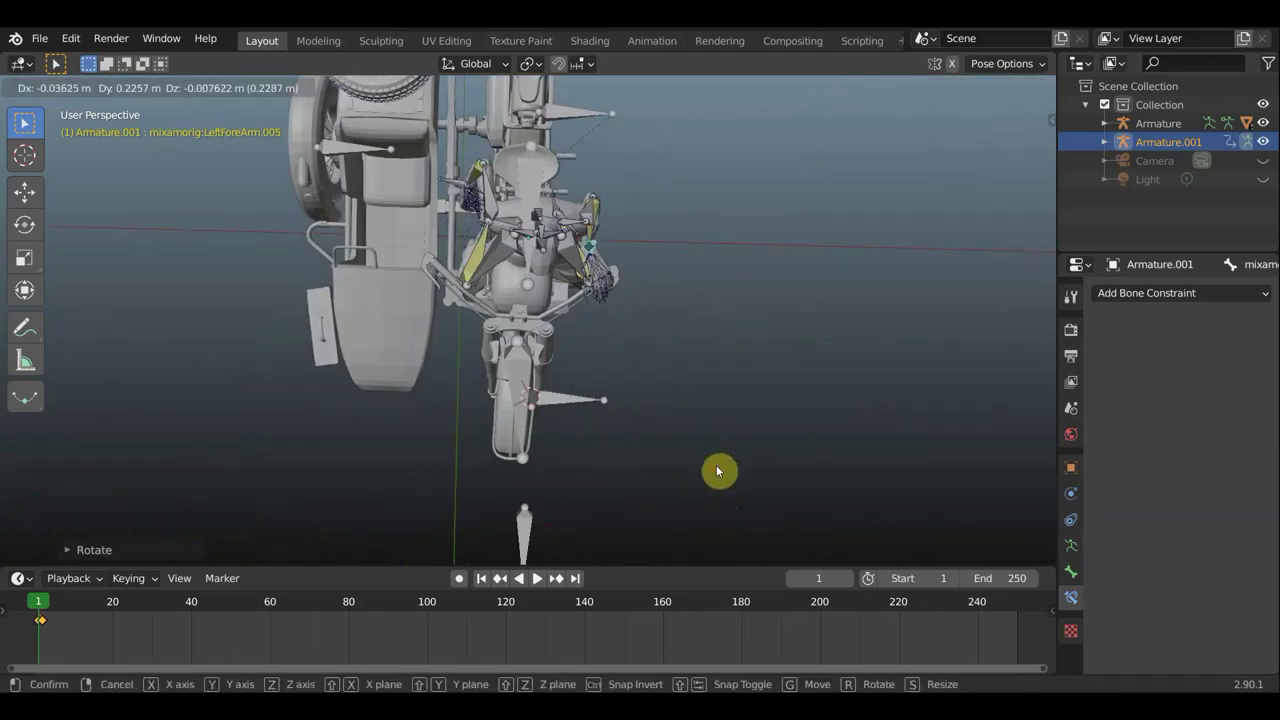
click(718, 470)
mouse_move(718, 470)
middle_down()
mouse_move(584, 375)
mouse_move(563, 283)
mouse_move(729, 297)
mouse_move(506, 266)
mouse_move(486, 357)
mouse_move(448, 330)
middle_up()
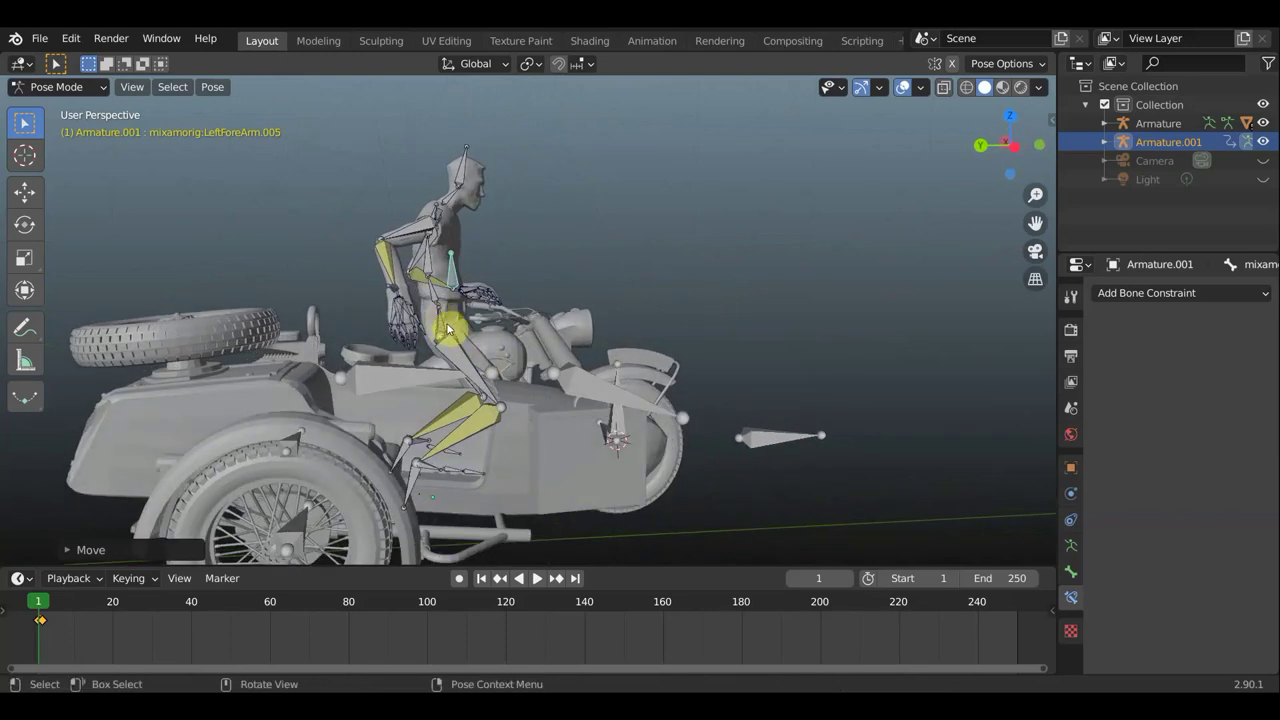
- Lower the rider's Hips bone into a seated position
click(448, 330)
middle_drag(448, 330, 385, 330)
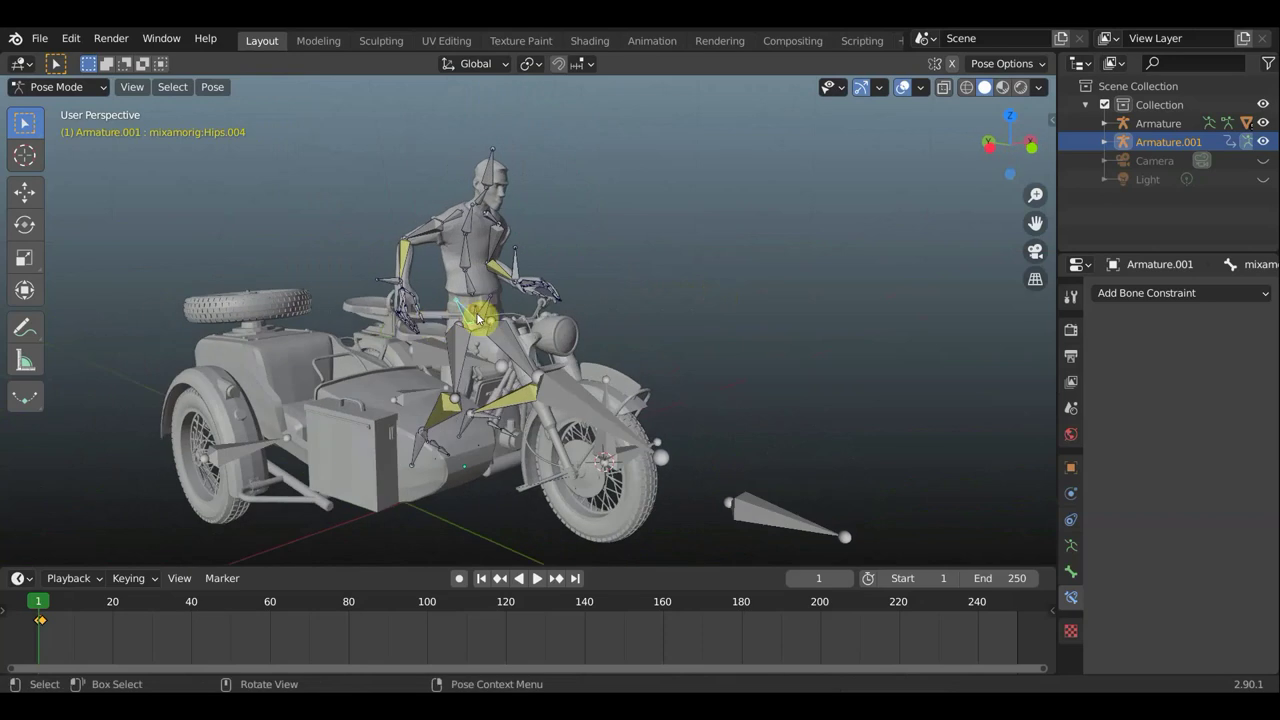
click(497, 330)
mouse_move(497, 330)
middle_down()
mouse_move(529, 314)
mouse_move(600, 325)
middle_up()
key(g)
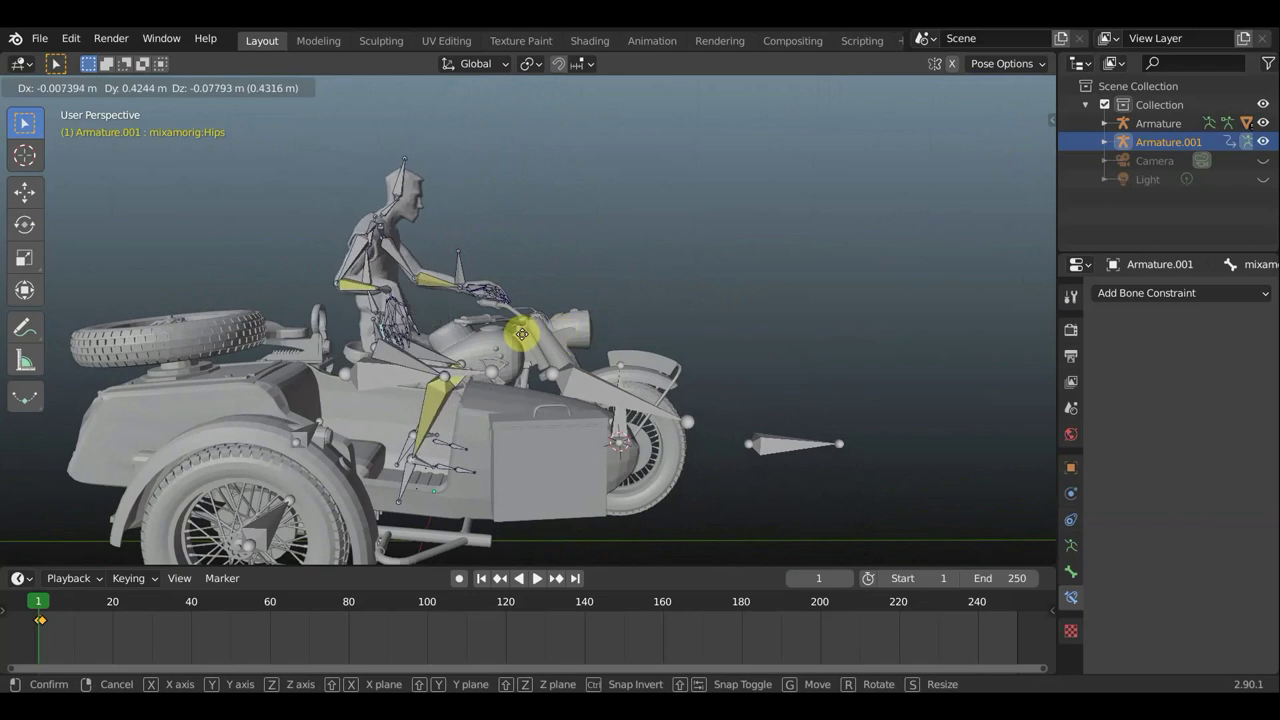
click(516, 332)
mouse_move(591, 334)
middle_down()
mouse_move(251, 351)
mouse_move(555, 457)
mouse_move(596, 341)
middle_up()
- Move and rotate LeftForeArm.007 so the other hand reaches the handlebar
click(384, 307)
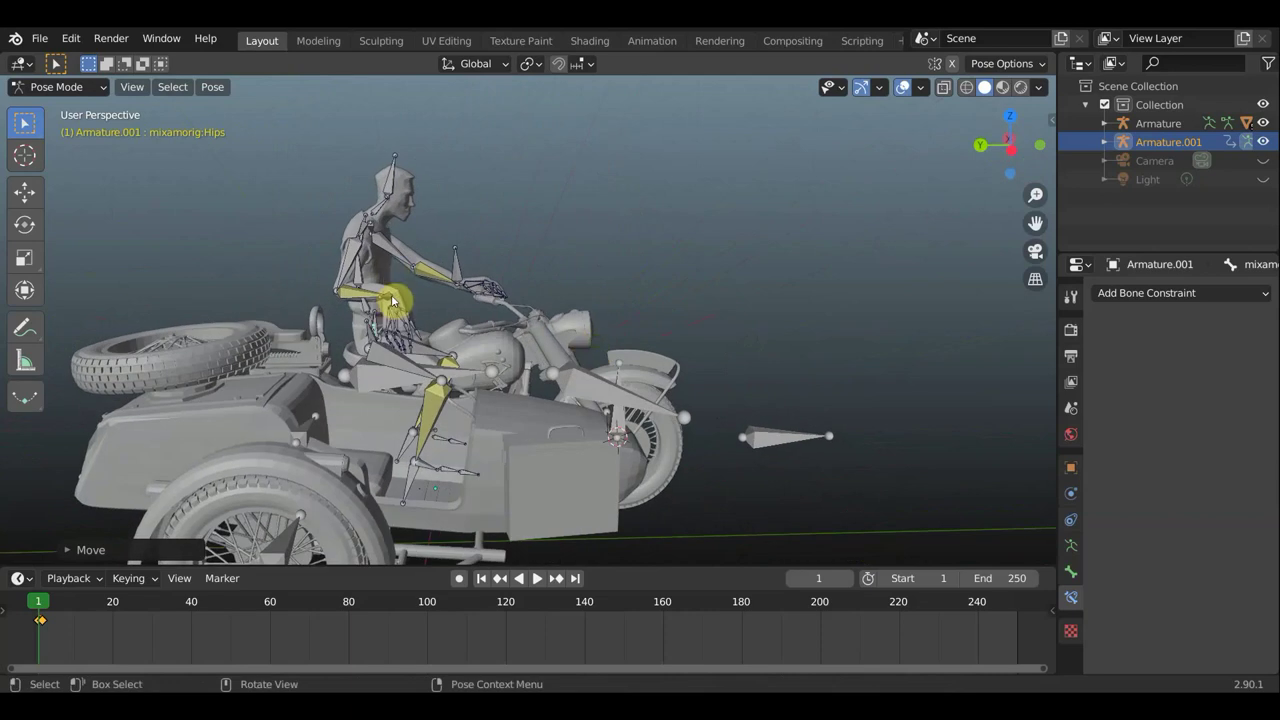
click(447, 342)
key(g)
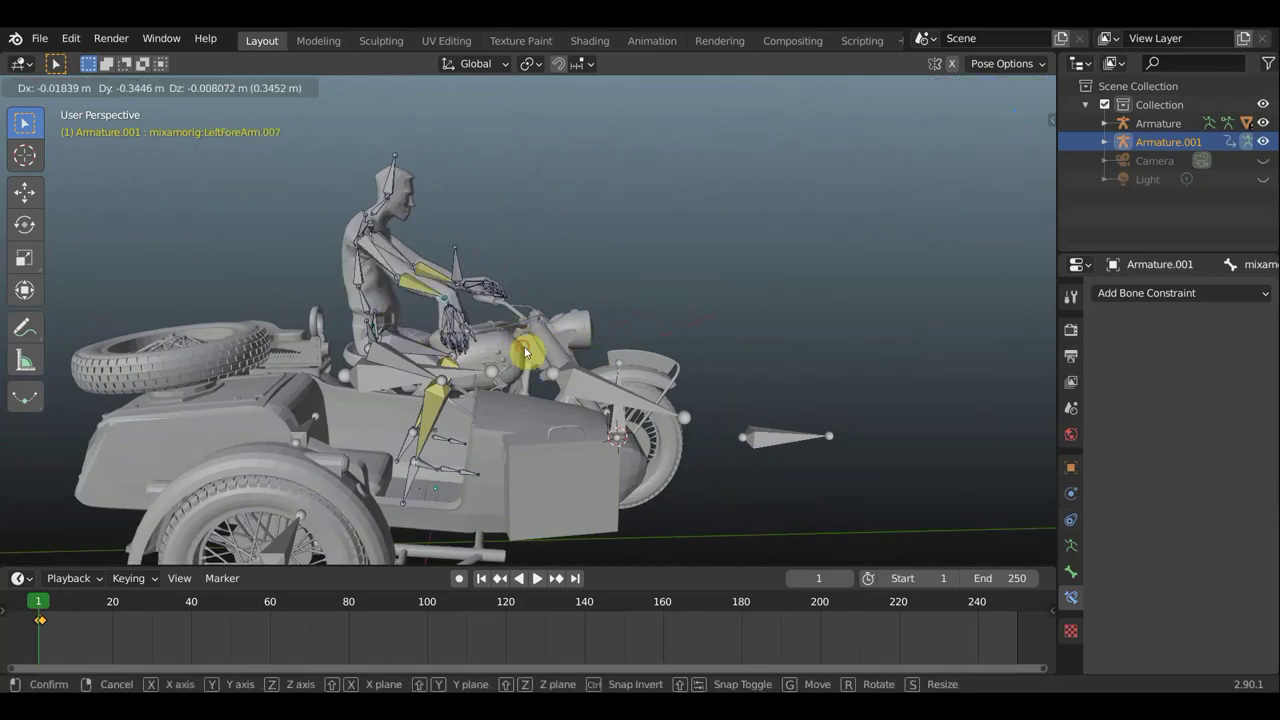
click(398, 362)
middle_drag(398, 362, 288, 345)
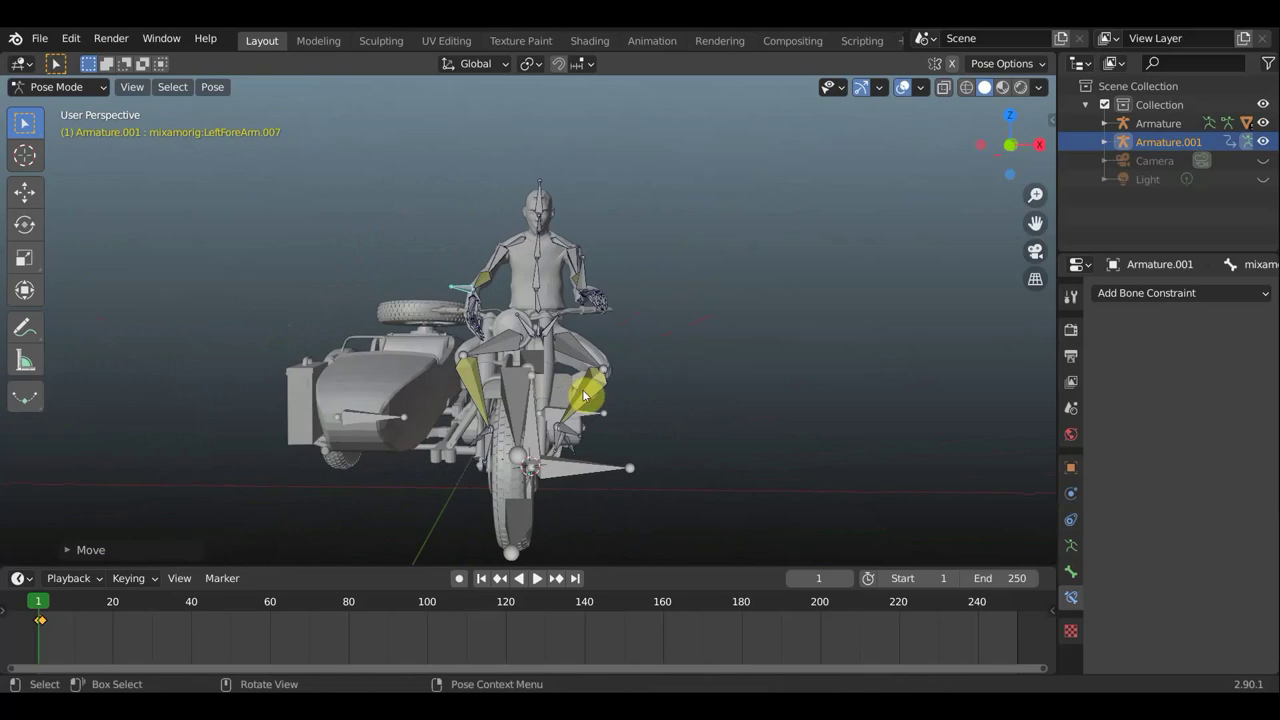
key(r)
click(610, 314)
middle_drag(610, 314, 634, 486)
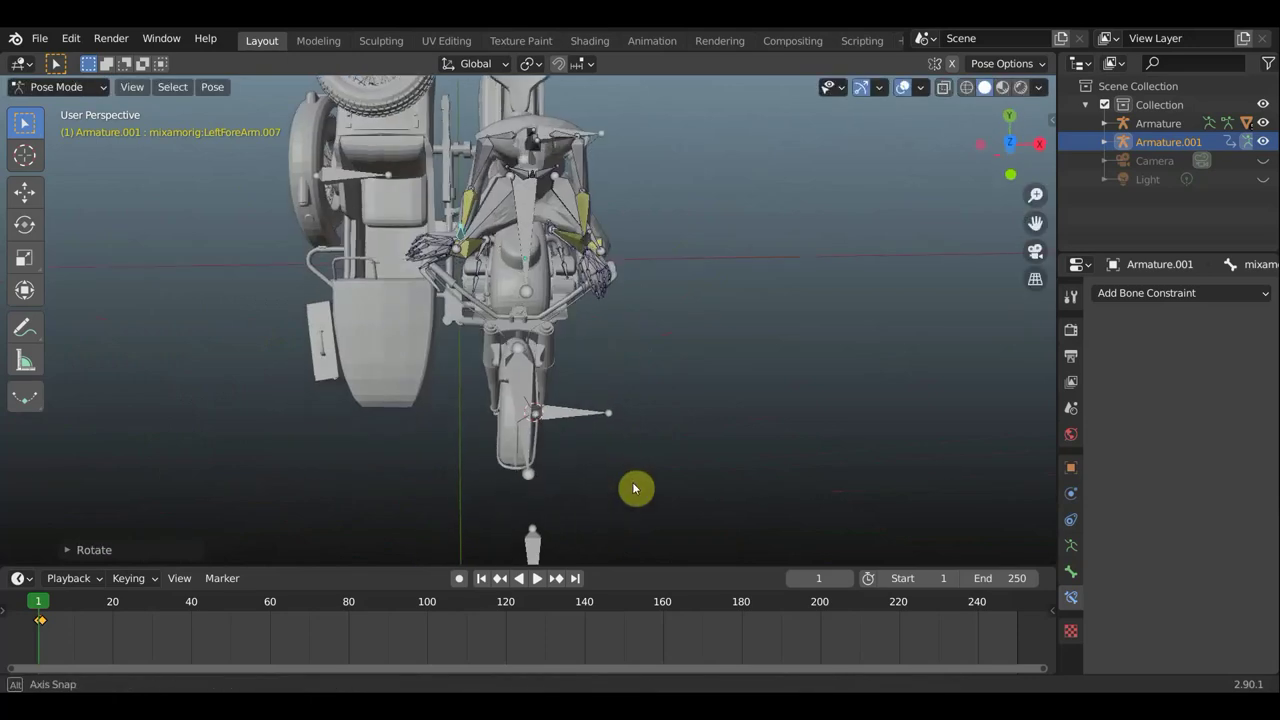
key(r)
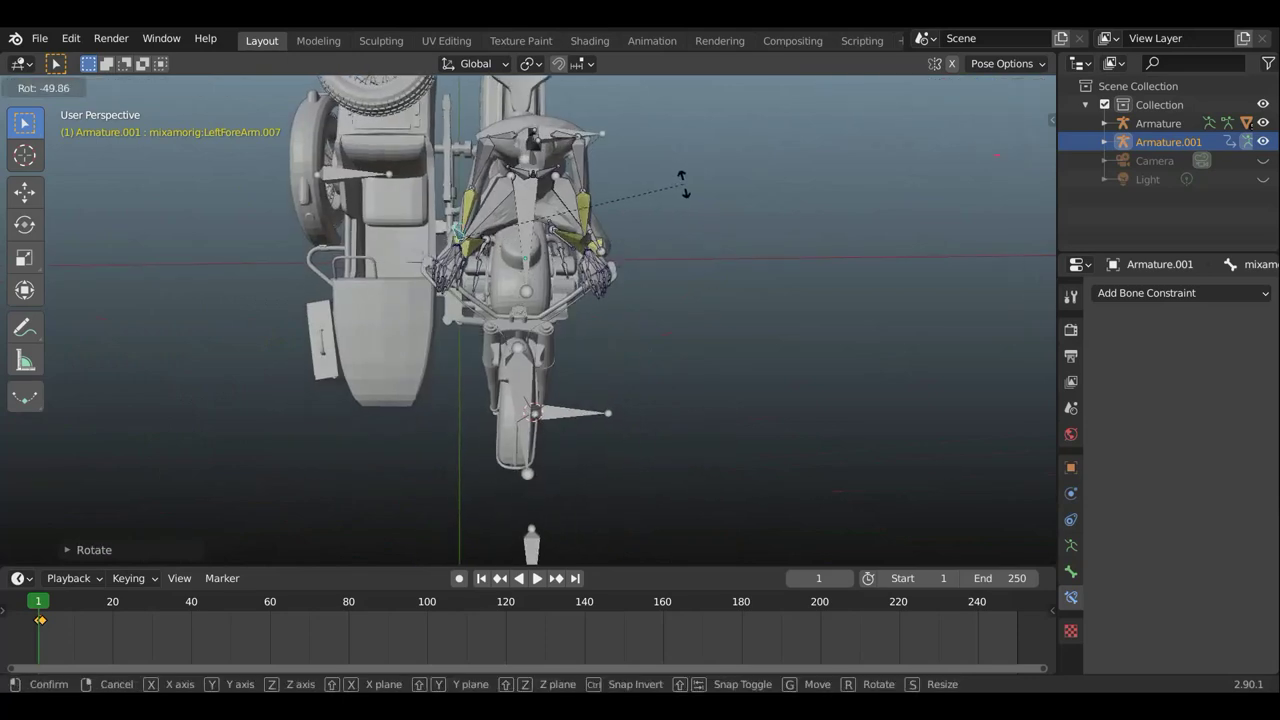
click(689, 277)
key(g)
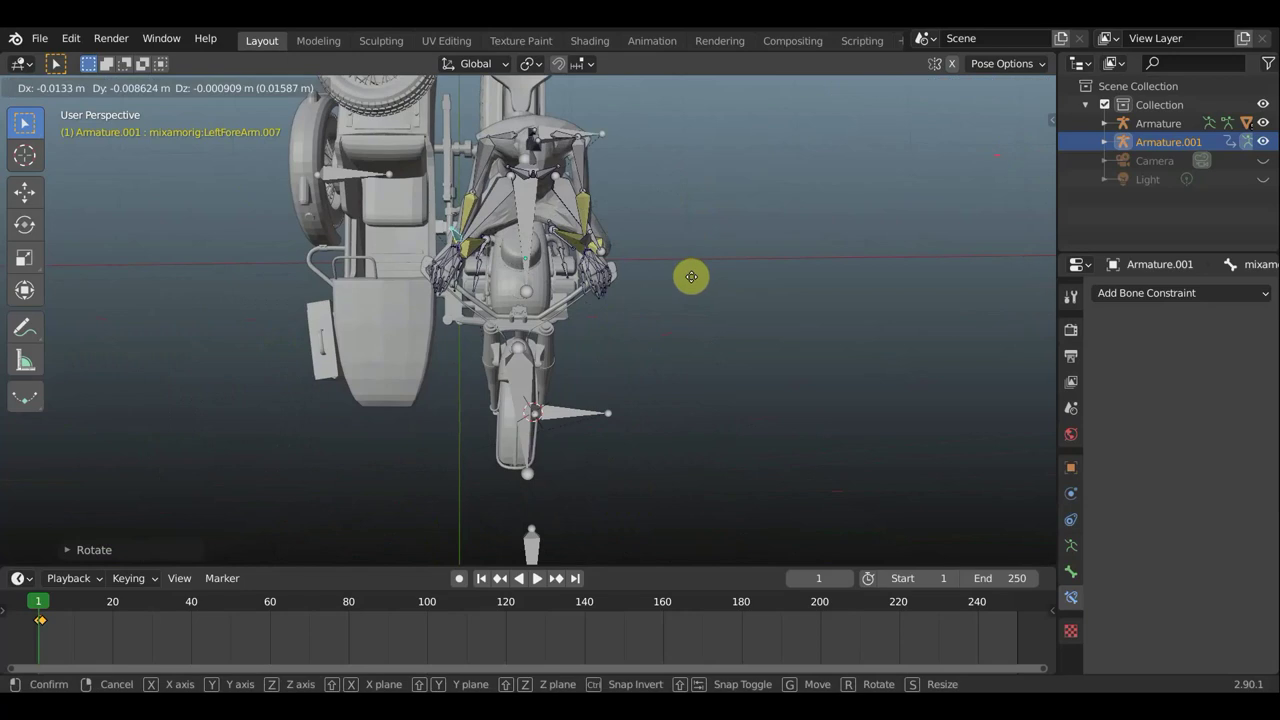
click(697, 280)
mouse_move(697, 280)
middle_down()
mouse_move(462, 153)
mouse_move(560, 190)
middle_up()
- Rotate Spine1 to lean the torso forward, then tilt the Head and Neck bones
click(705, 273)
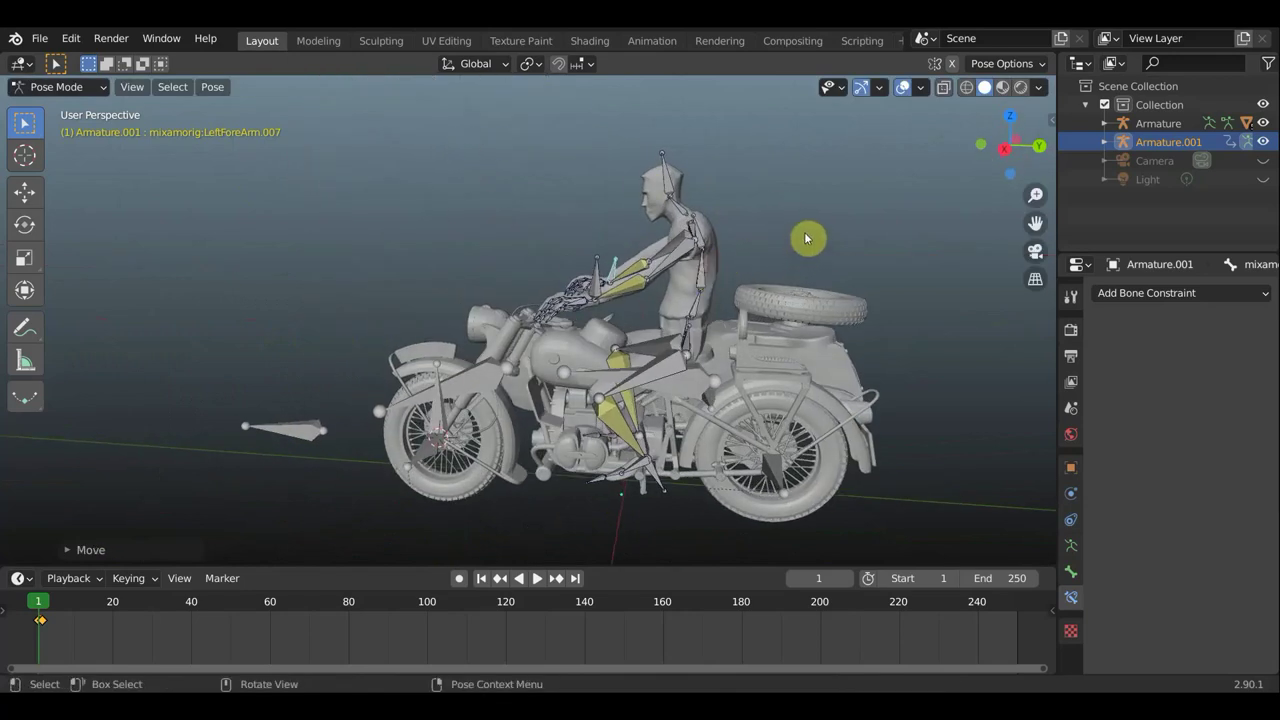
key(r)
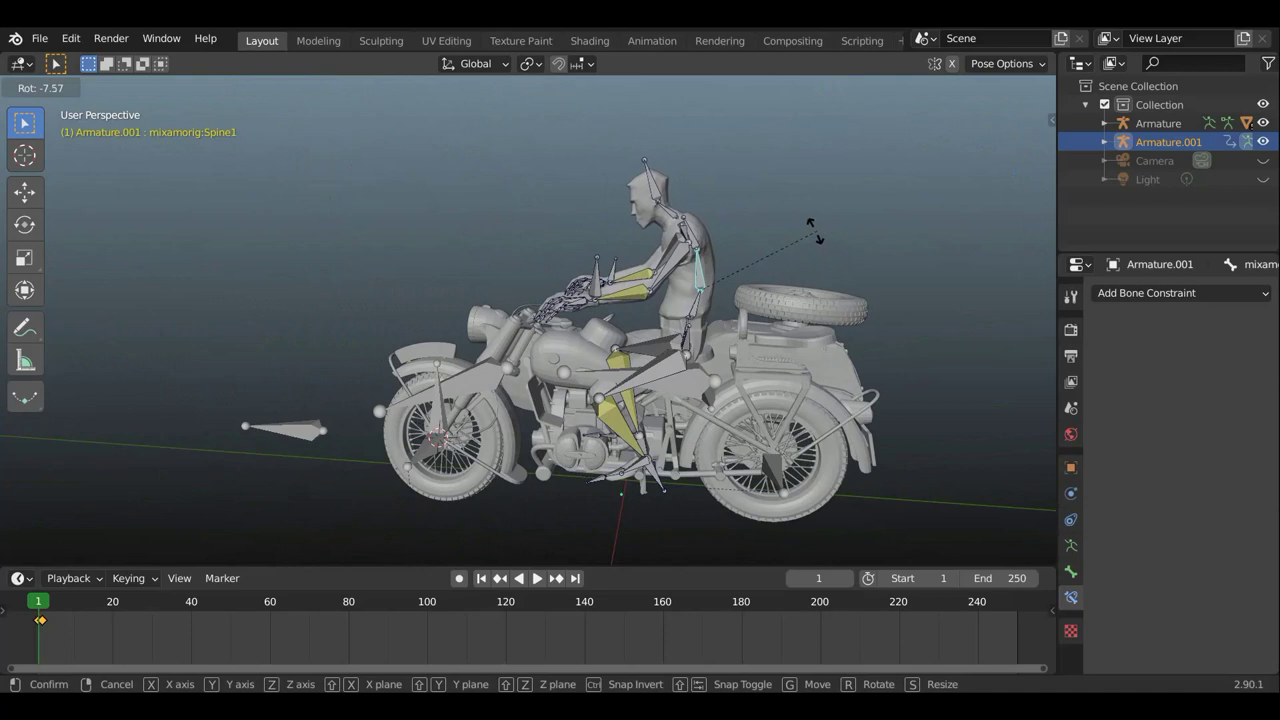
click(798, 232)
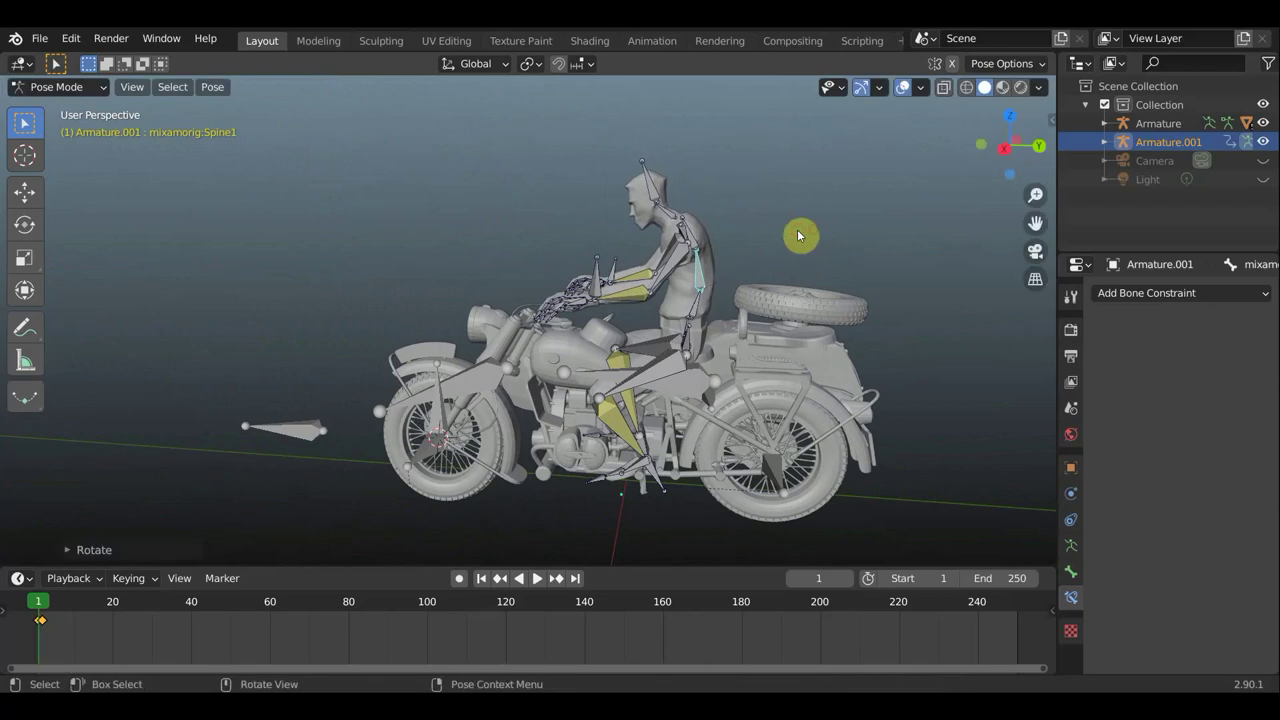
click(676, 194)
key(r)
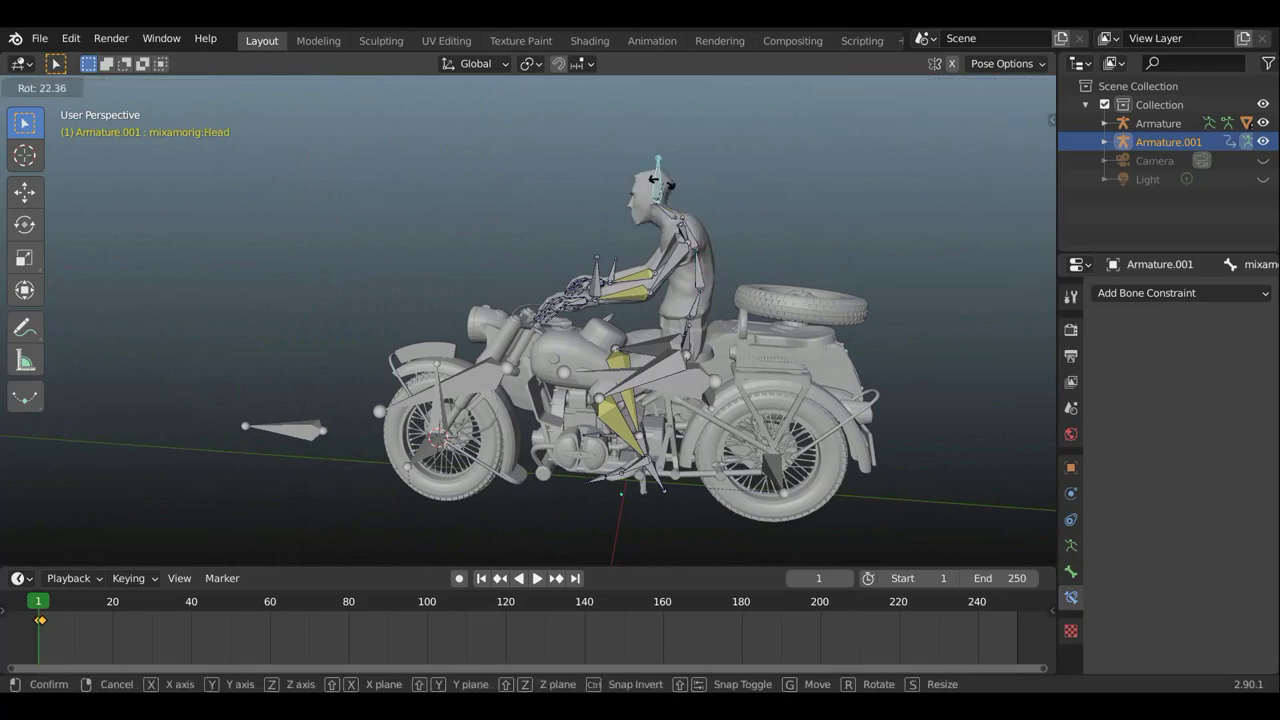
click(672, 199)
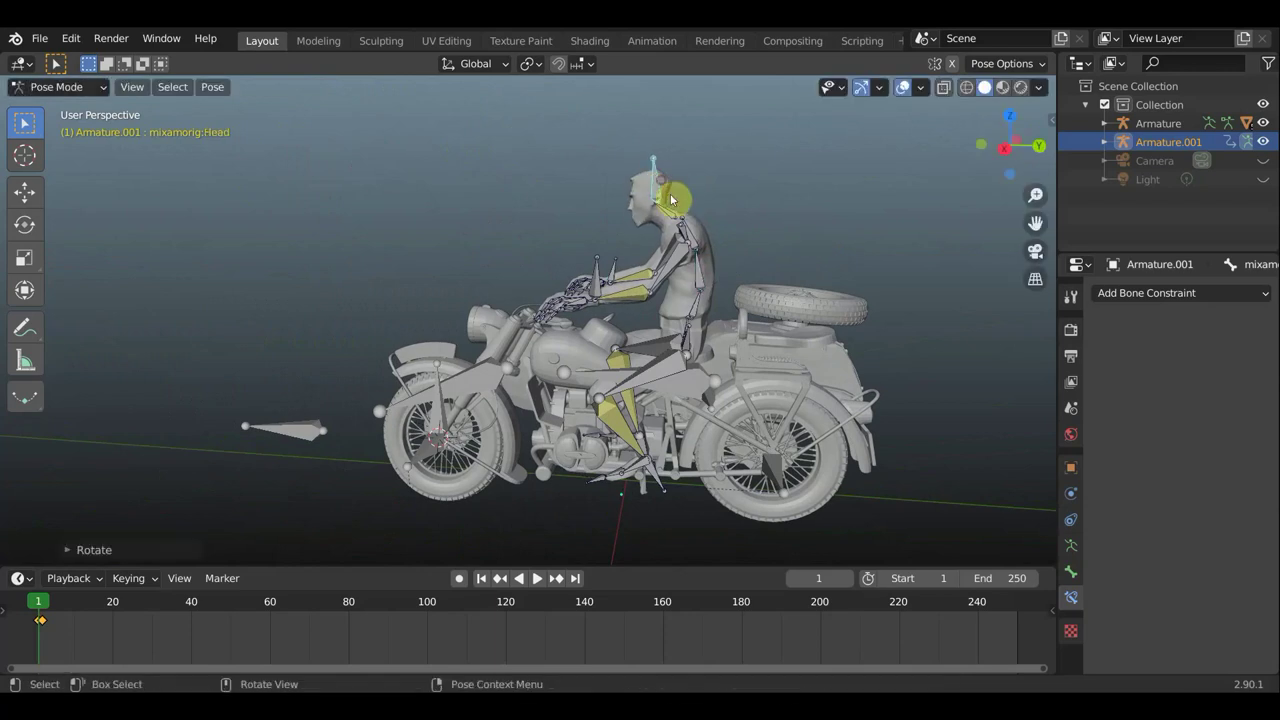
key(r)
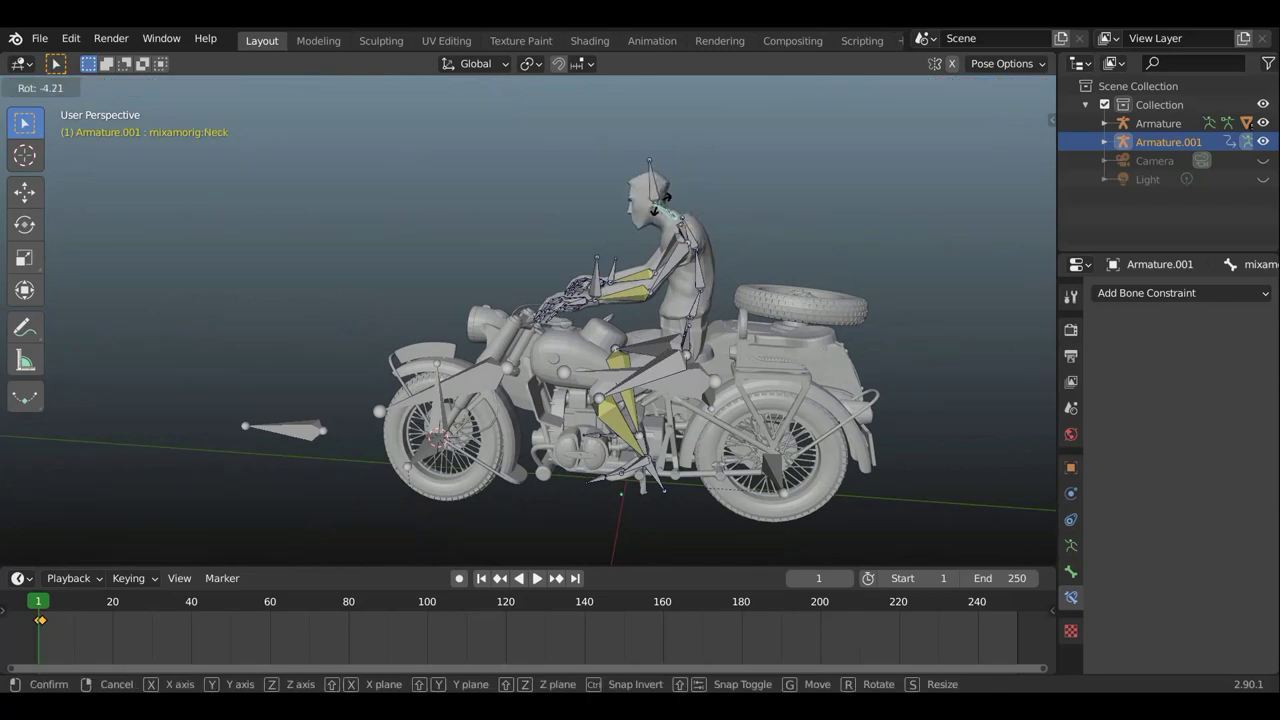
click(664, 200)
middle_drag(728, 273, 774, 212)
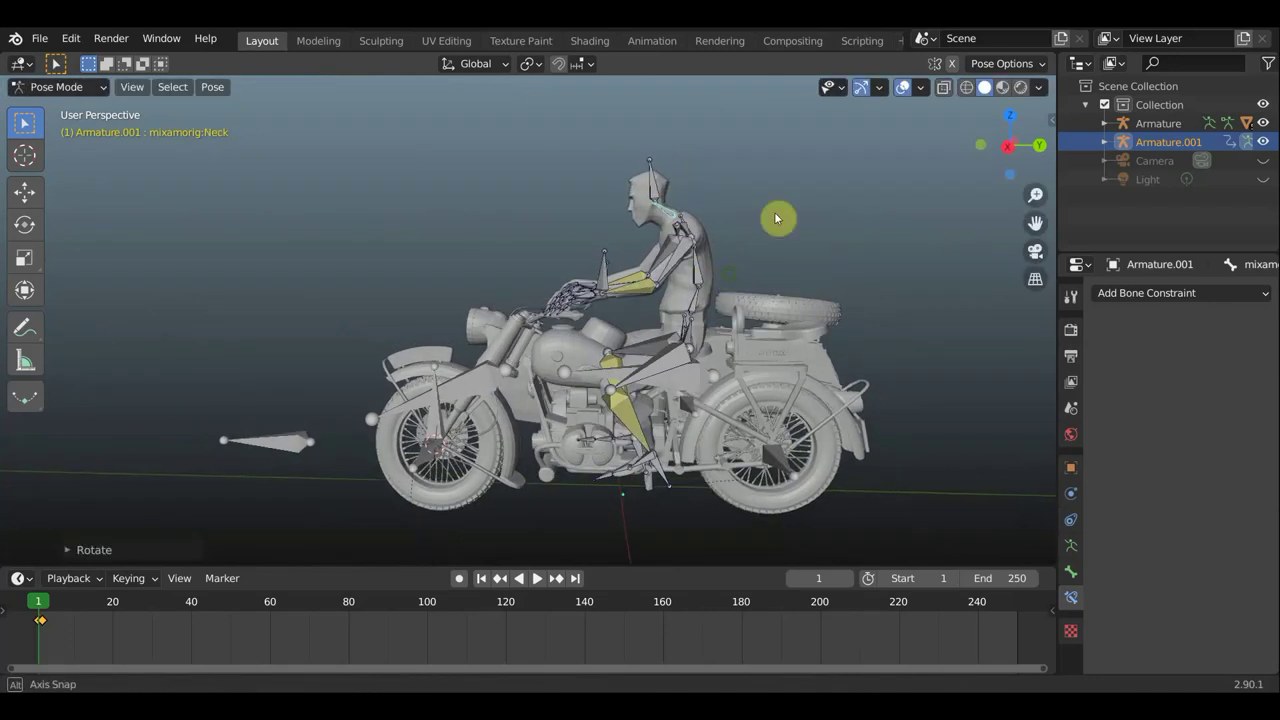
- Hide the viewport overlays to inspect the bare mesh around the engine, then show them again
click(900, 88)
mouse_move(884, 222)
middle_down()
mouse_move(777, 200)
mouse_move(689, 223)
middle_up()
scroll(597, 469, up, 3)
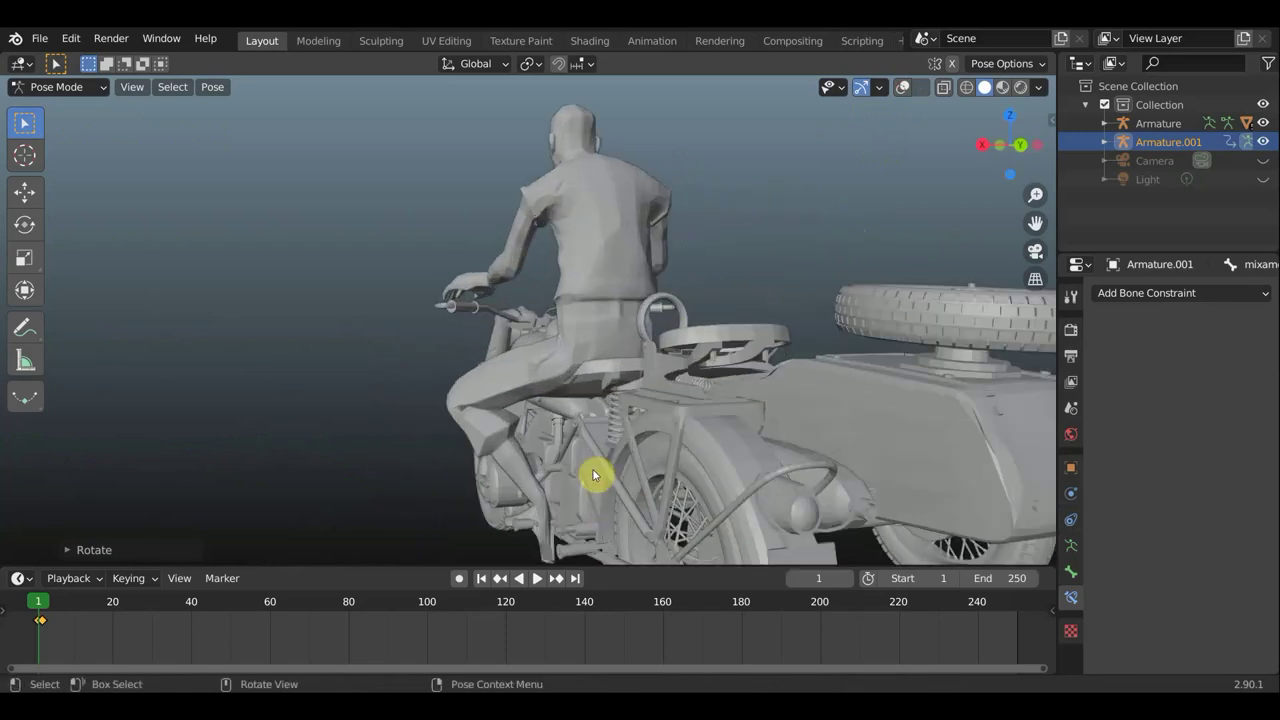
scroll(588, 466, up, 1)
shift+middle_drag(586, 451, 620, 306)
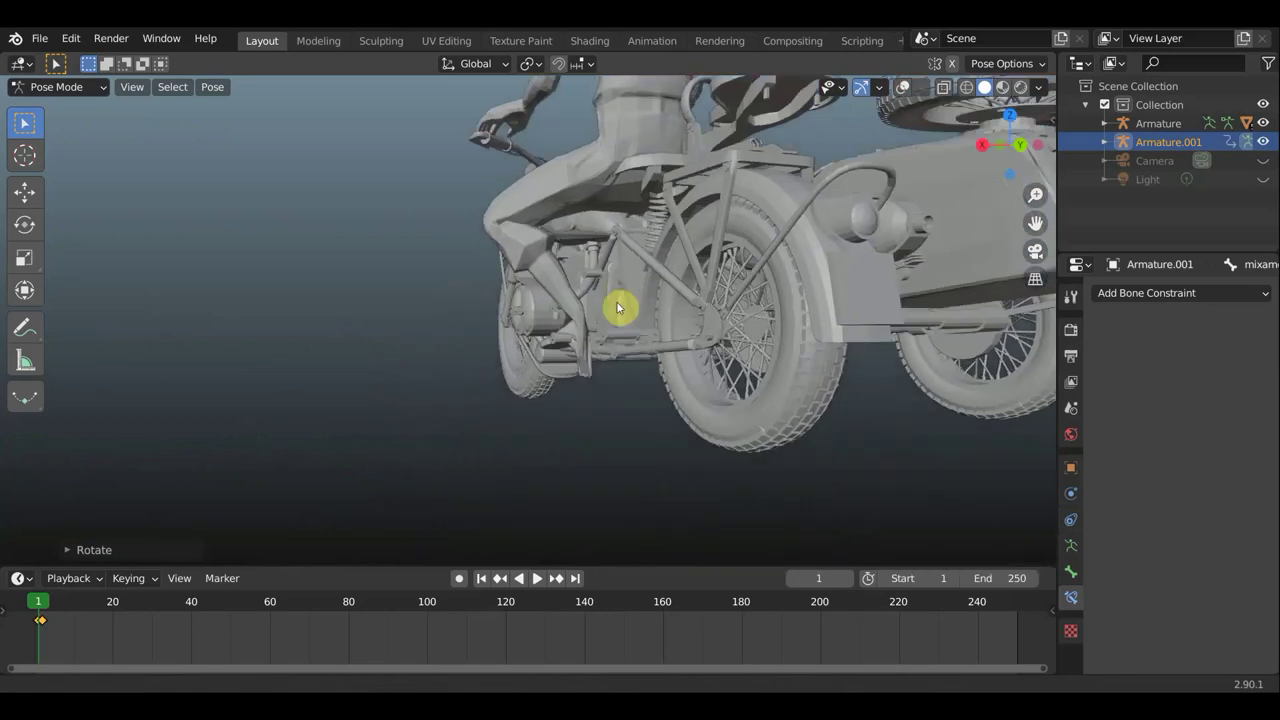
scroll(624, 355, up, 2)
mouse_move(624, 355)
middle_down()
mouse_move(844, 386)
mouse_move(865, 368)
mouse_move(751, 306)
mouse_move(688, 349)
mouse_move(843, 231)
middle_up()
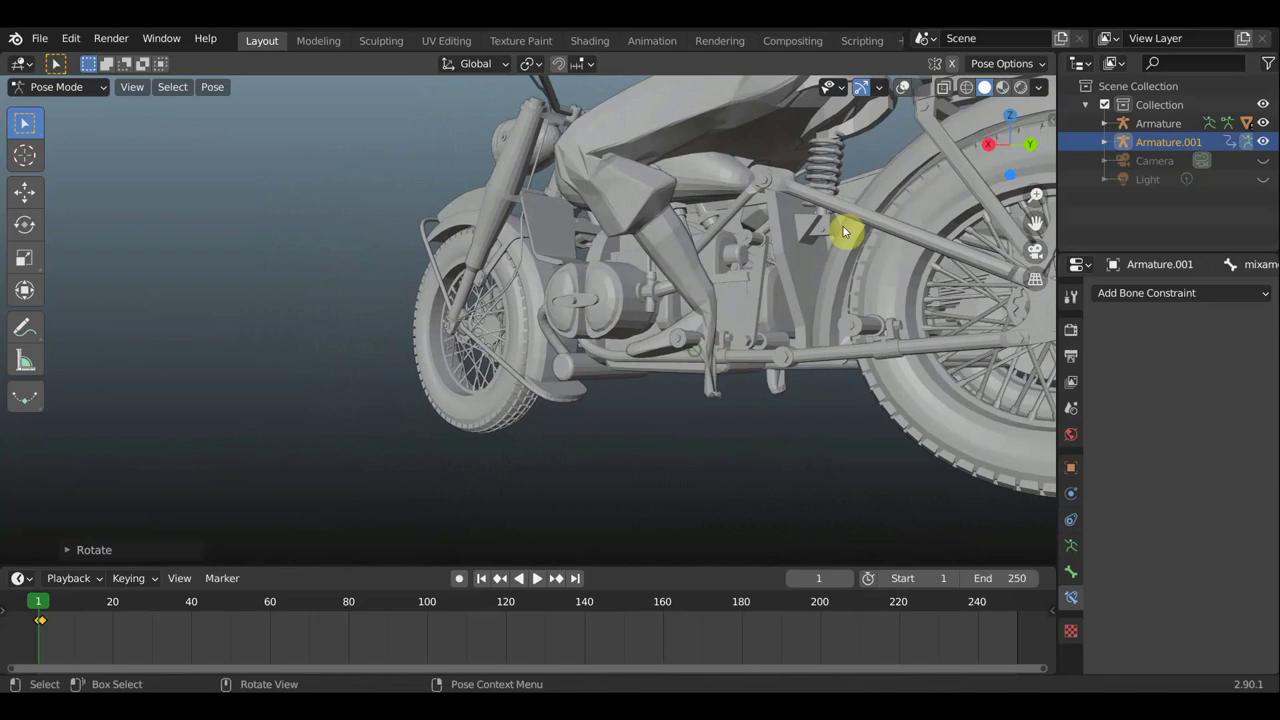
click(901, 88)
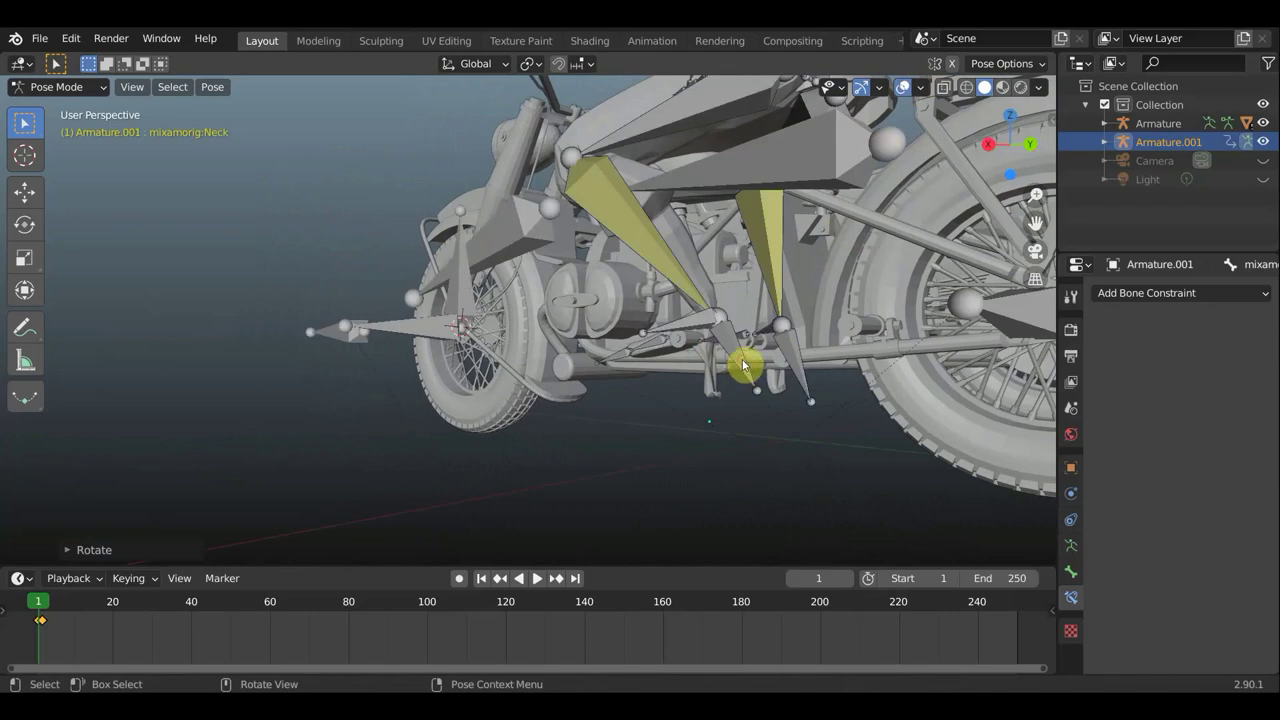
- Move LeftLeg.004_end and LeftLeg.006_end so the feet rest near the footrests
key(g)
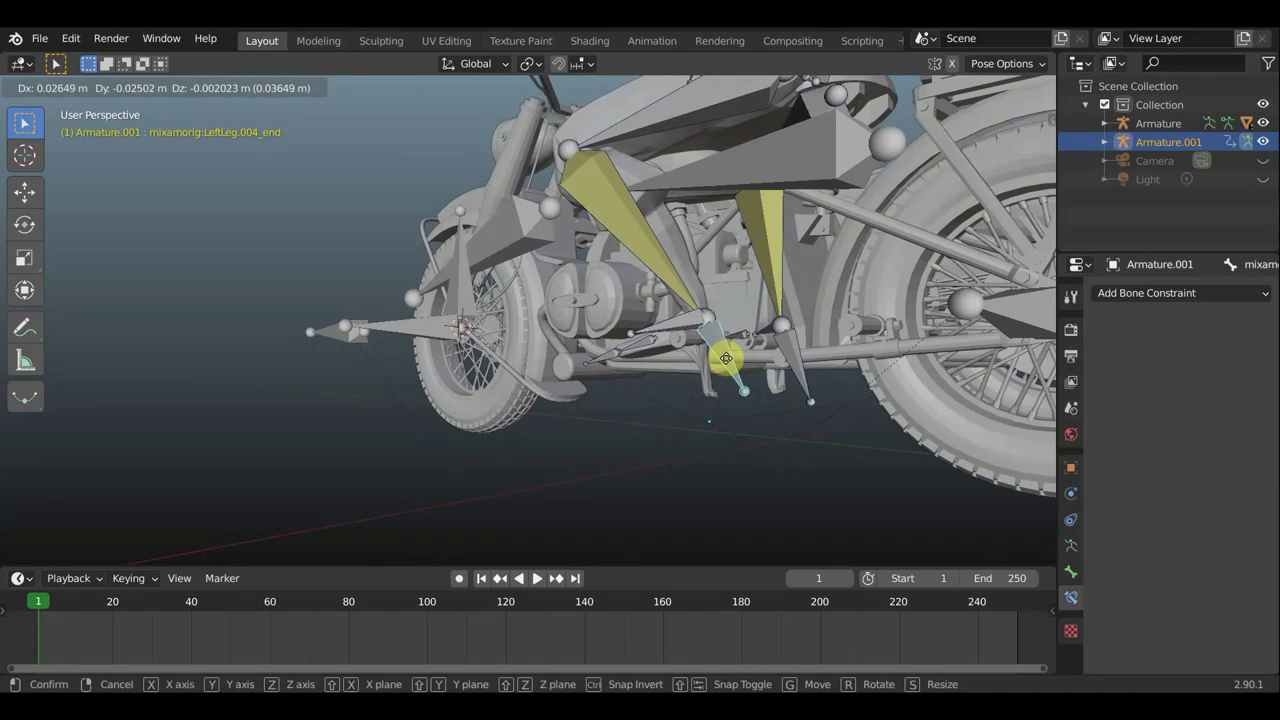
click(727, 360)
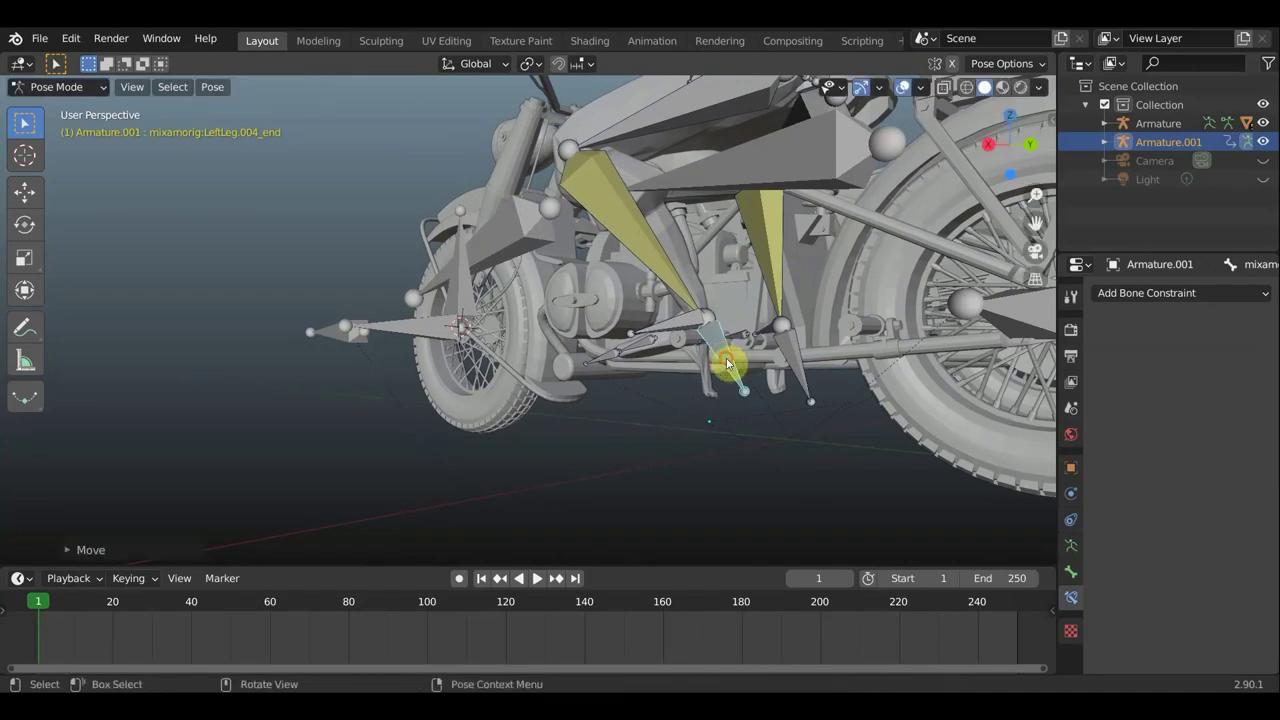
click(797, 369)
key(g)
click(803, 363)
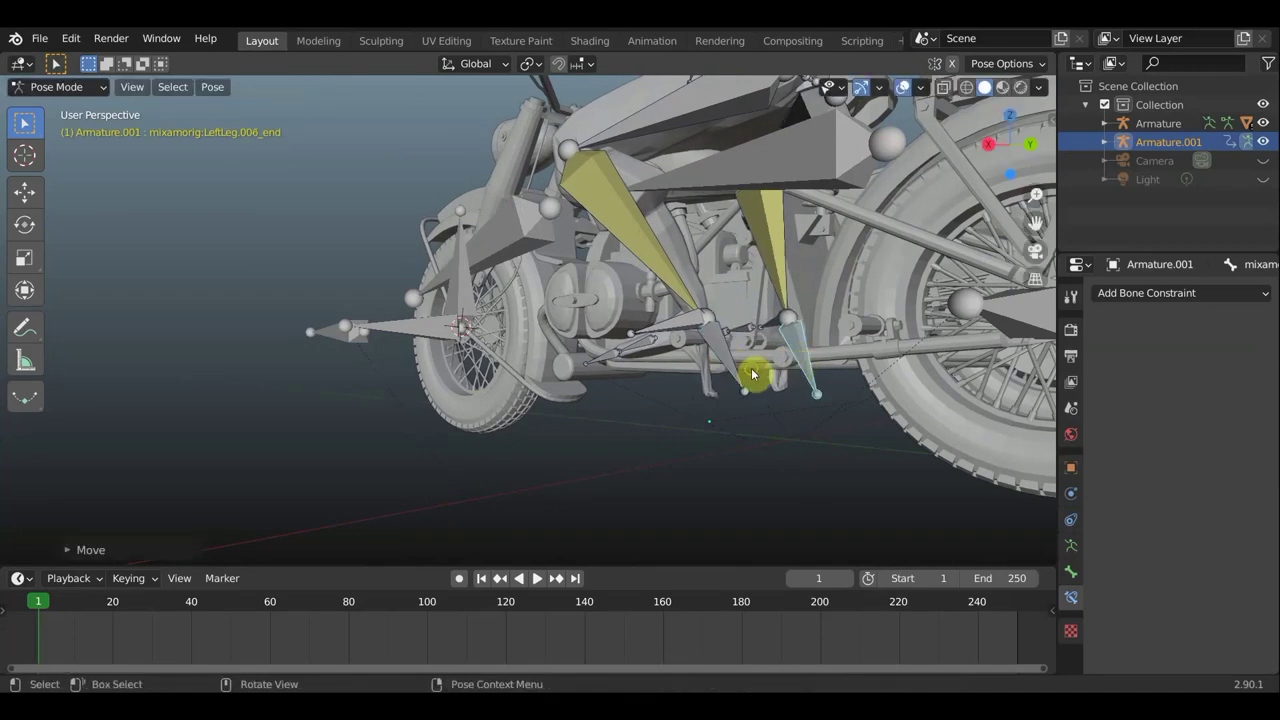
mouse_move(753, 374)
middle_down()
mouse_move(861, 354)
mouse_move(771, 351)
mouse_move(834, 334)
mouse_move(803, 349)
mouse_move(777, 342)
mouse_move(846, 474)
mouse_move(756, 435)
middle_up()
scroll(774, 336, down, 3)
scroll(785, 428, up, 2)
- Lower forearm bones LeftForeArm.007 and LeftForeArm.005 toward the handlebar grips
scroll(837, 434, up, 2)
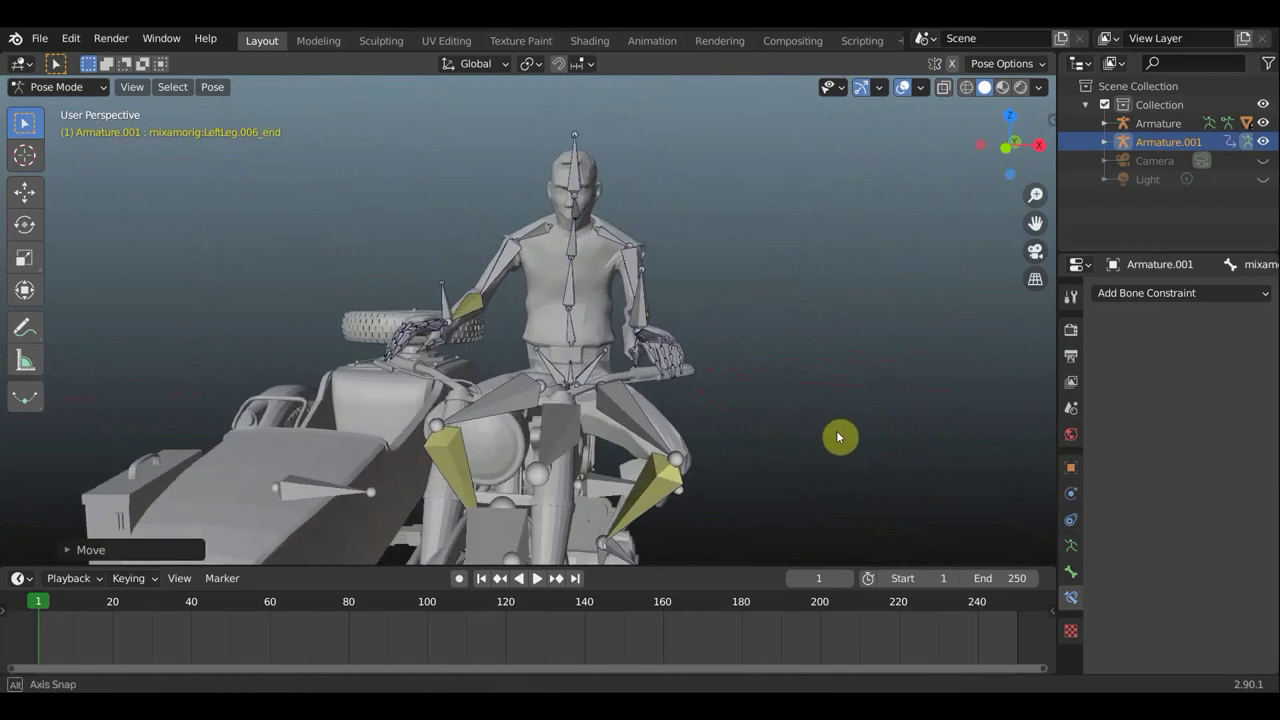
scroll(580, 374, up, 1)
click(415, 310)
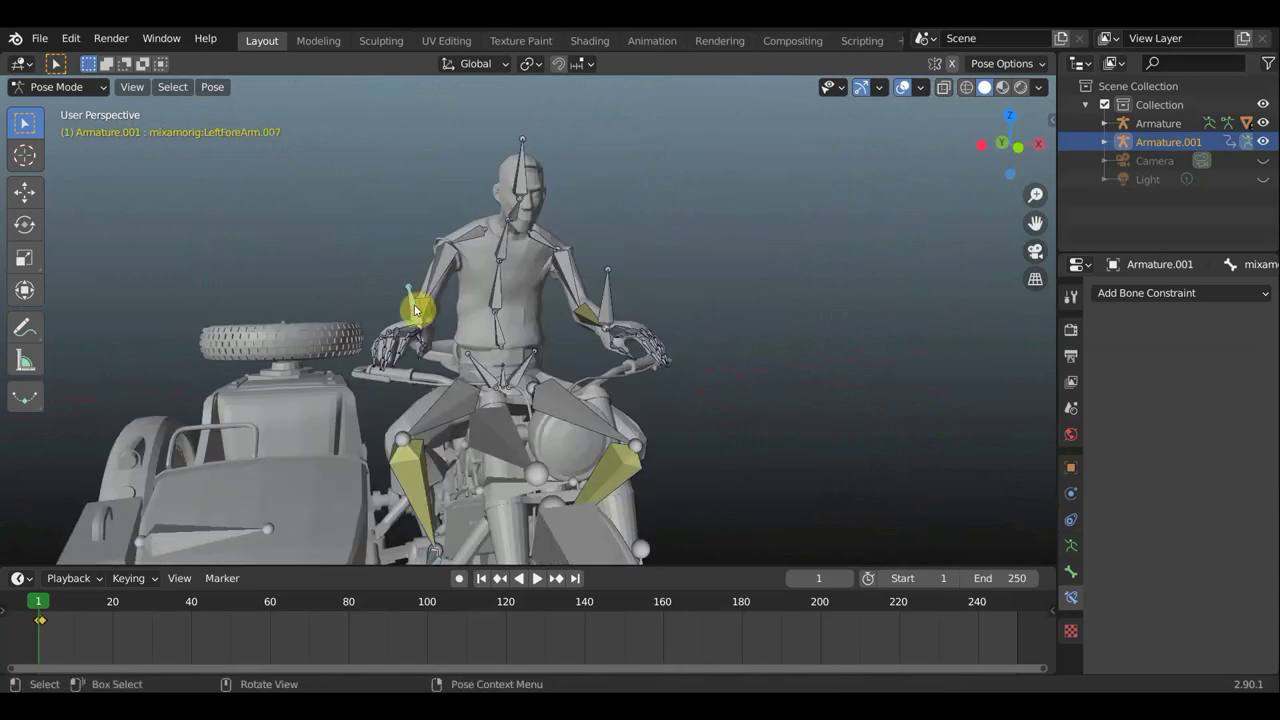
key(g)
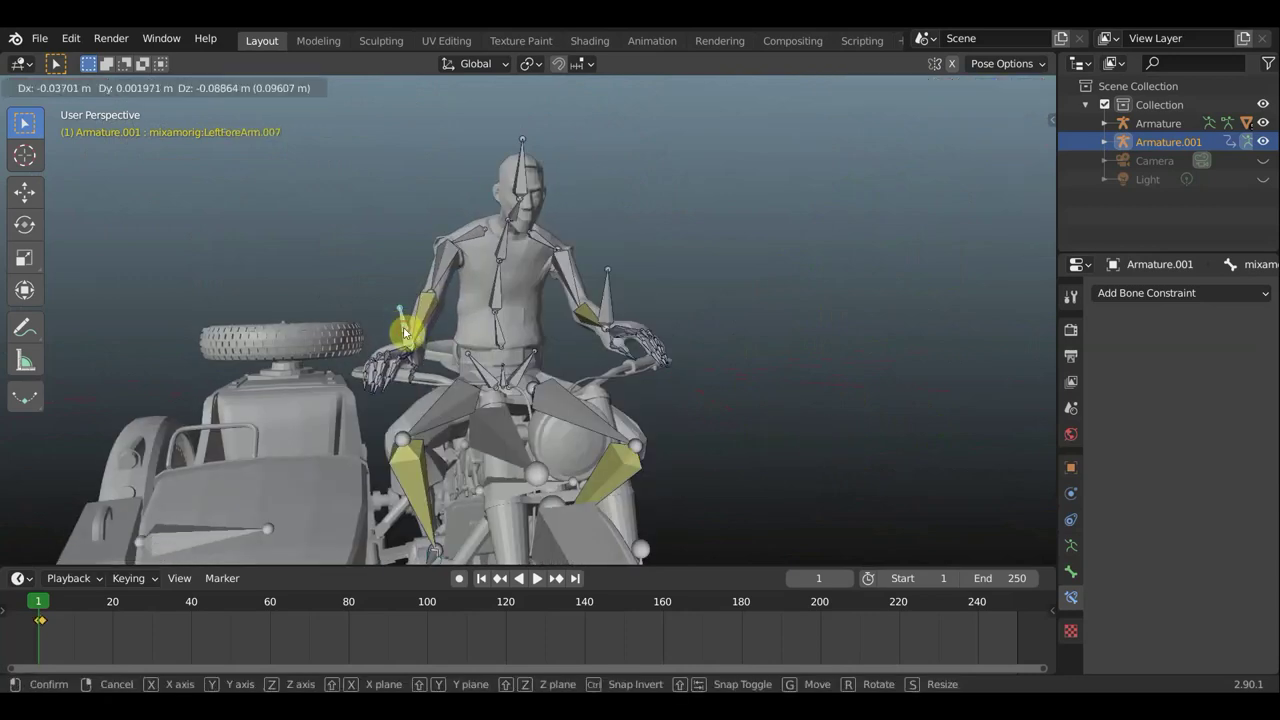
click(405, 330)
mouse_move(506, 346)
middle_down()
mouse_move(477, 346)
mouse_move(601, 318)
middle_up()
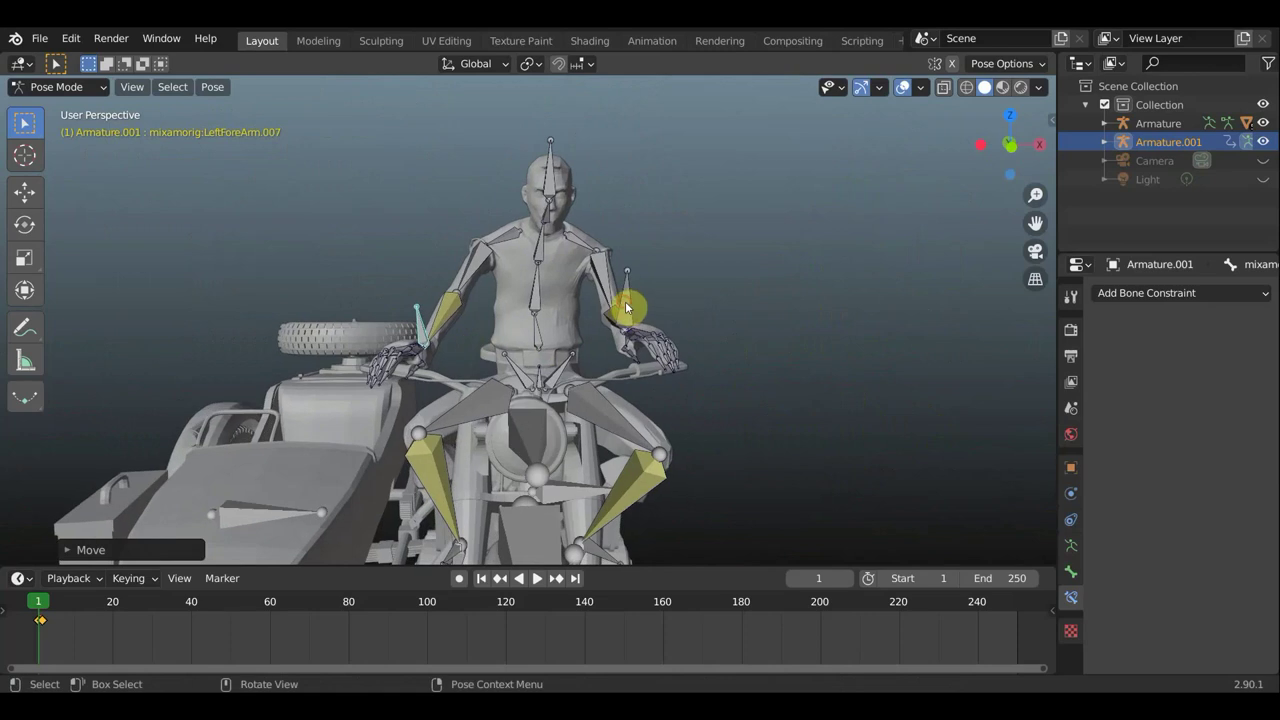
click(634, 323)
key(g)
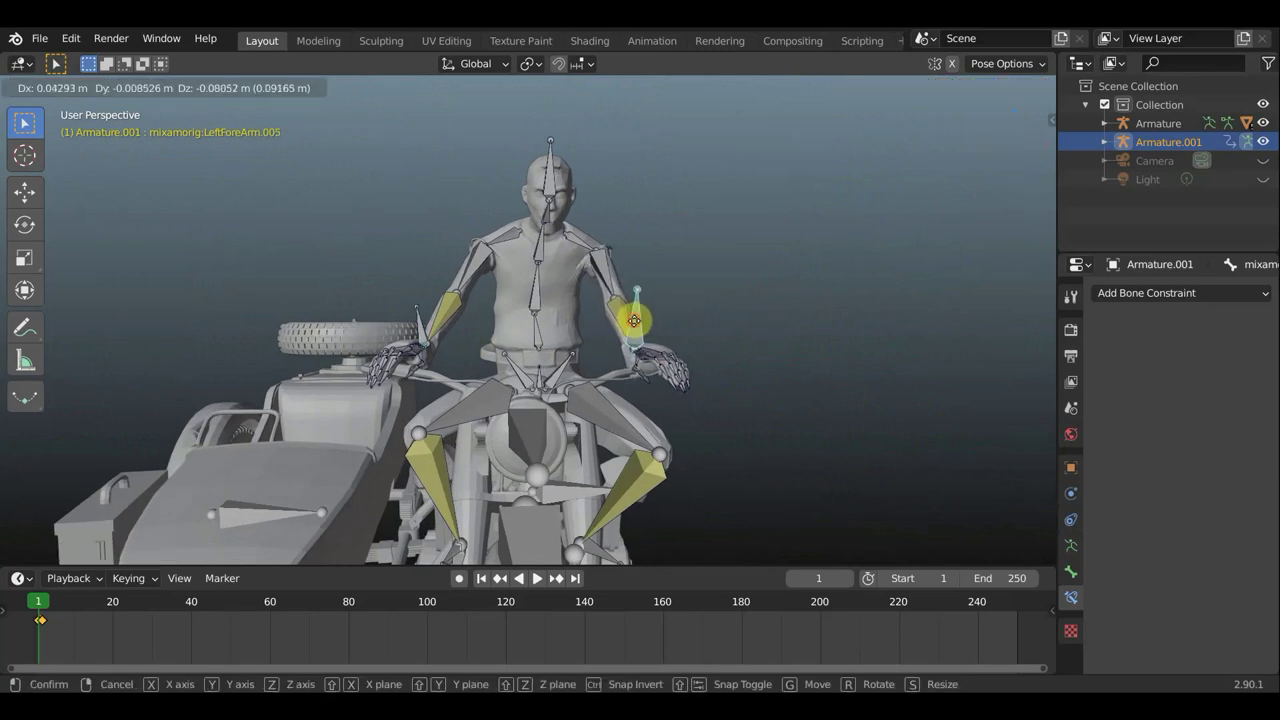
click(644, 358)
- Bring the rider's hand into close view and select one of its finger bones
mouse_move(644, 358)
middle_down()
mouse_move(471, 357)
mouse_move(426, 337)
mouse_move(486, 377)
middle_up()
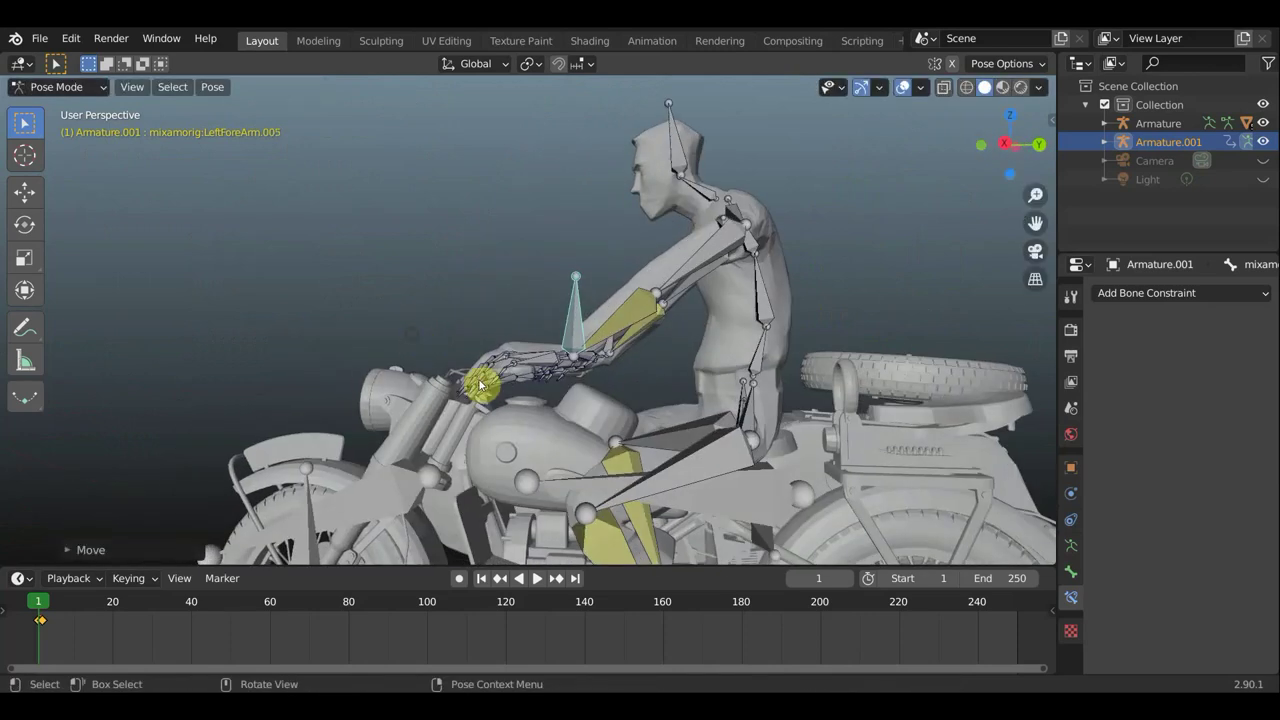
scroll(532, 438, up, 3)
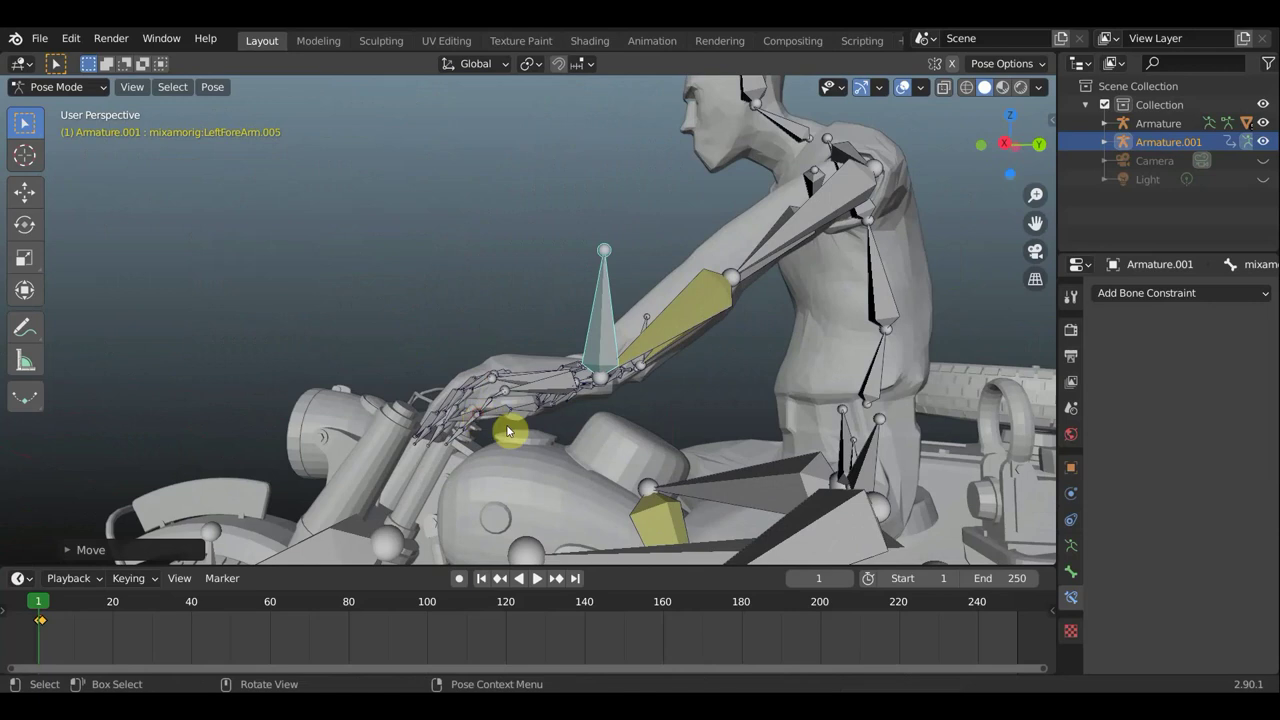
mouse_move(507, 430)
middle_down()
mouse_move(563, 434)
mouse_move(571, 449)
mouse_move(533, 441)
middle_up()
click(533, 441)
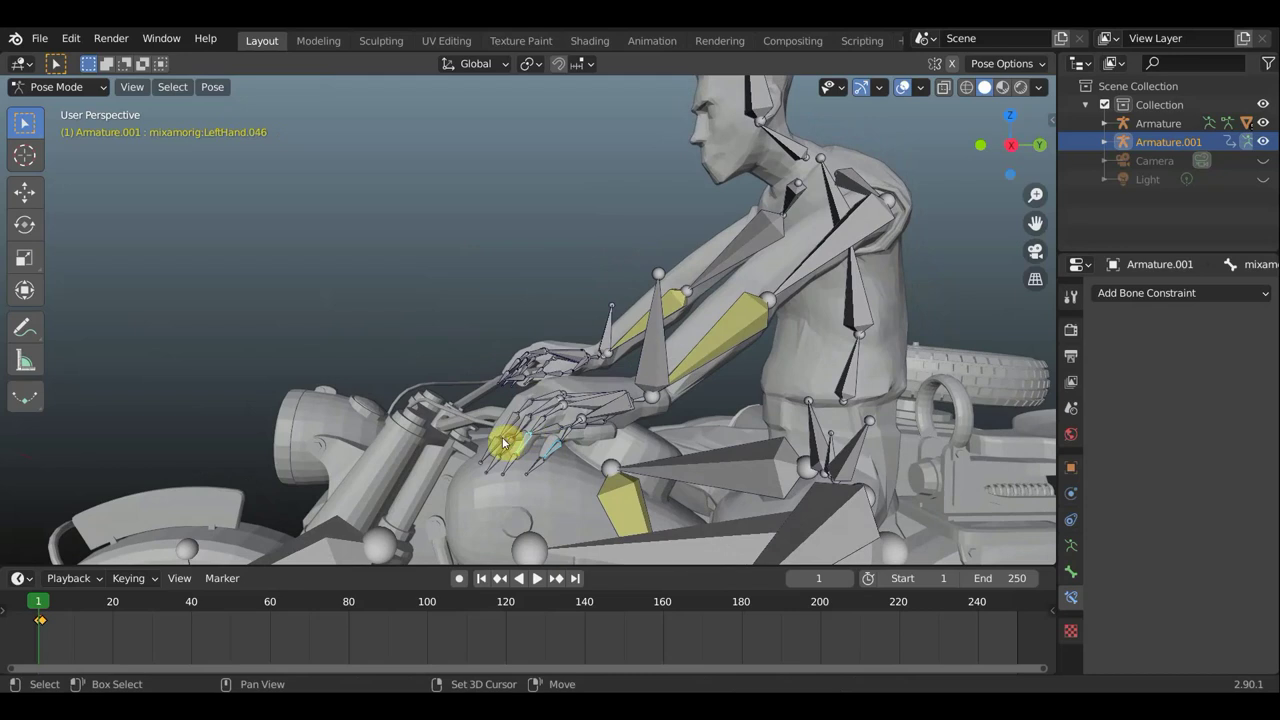
- Rotate finger bones LeftHand.058 and LeftHand.058_end (about 44°) to curl around the grip
mouse_move(557, 440)
middle_down()
mouse_move(597, 434)
mouse_move(614, 451)
mouse_move(486, 417)
middle_up()
click(606, 440)
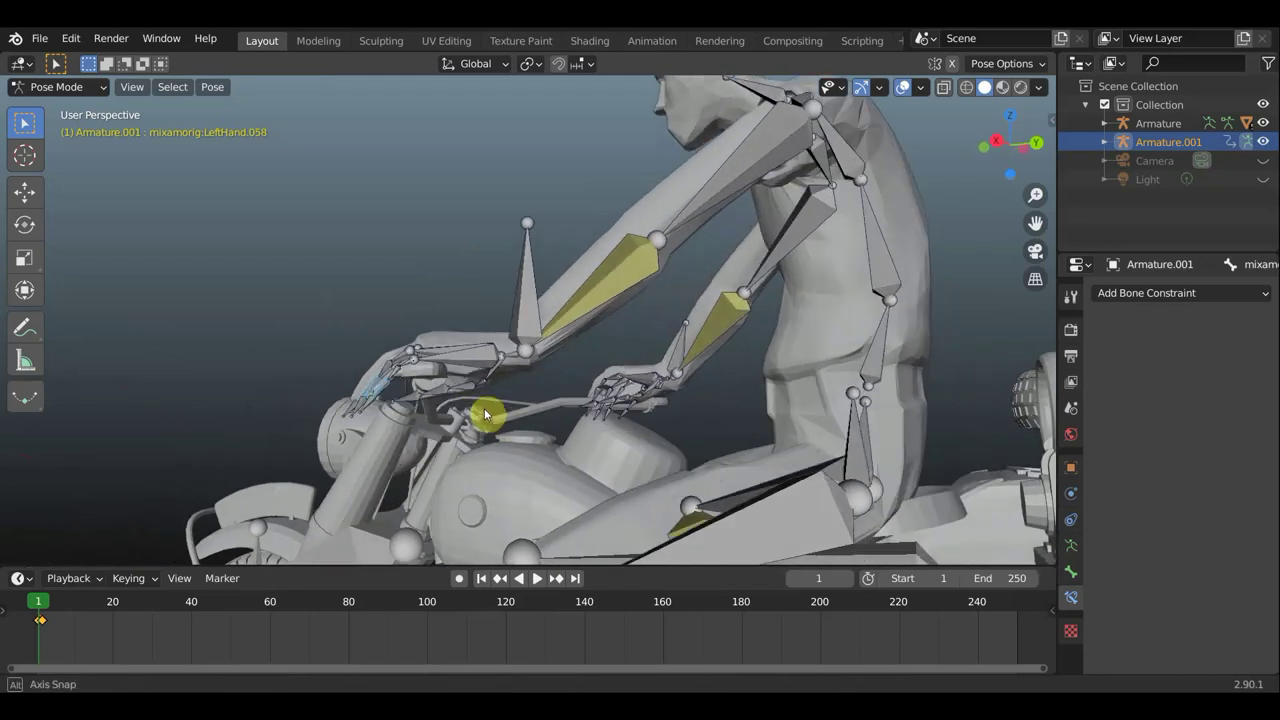
key(r)
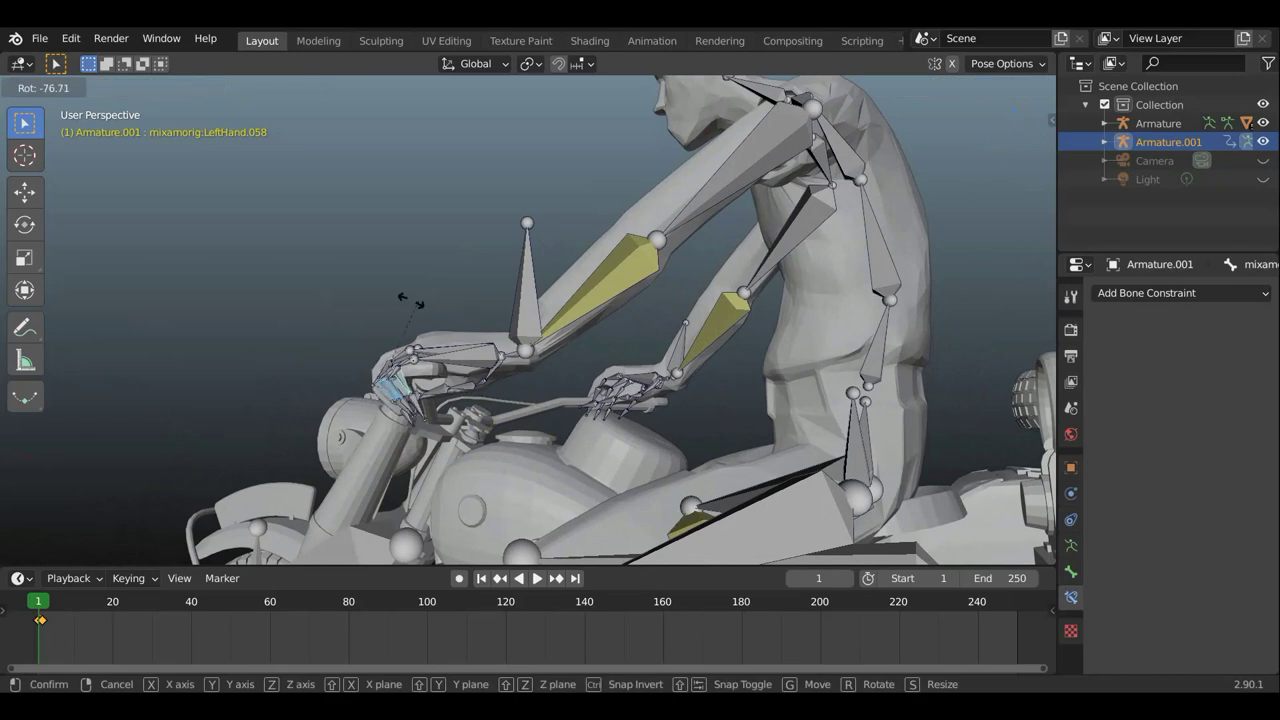
click(396, 410)
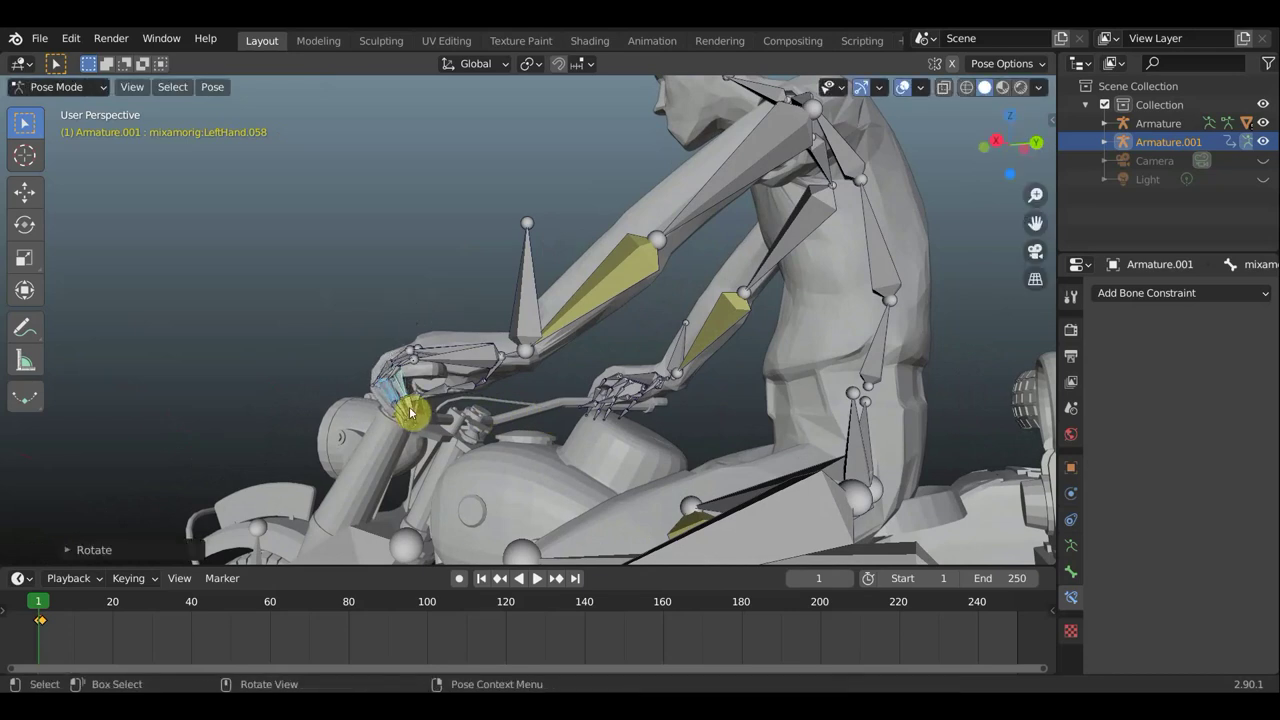
middle_drag(480, 417, 620, 425)
click(635, 427)
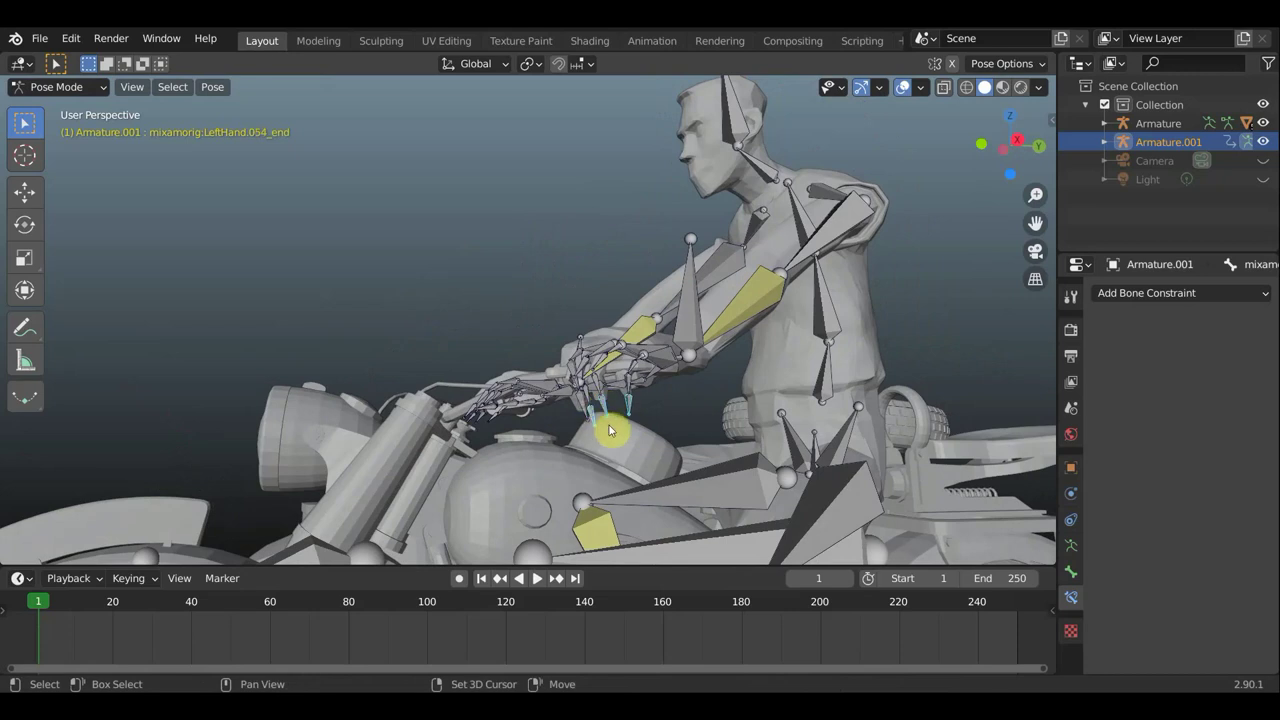
middle_drag(629, 437, 585, 449)
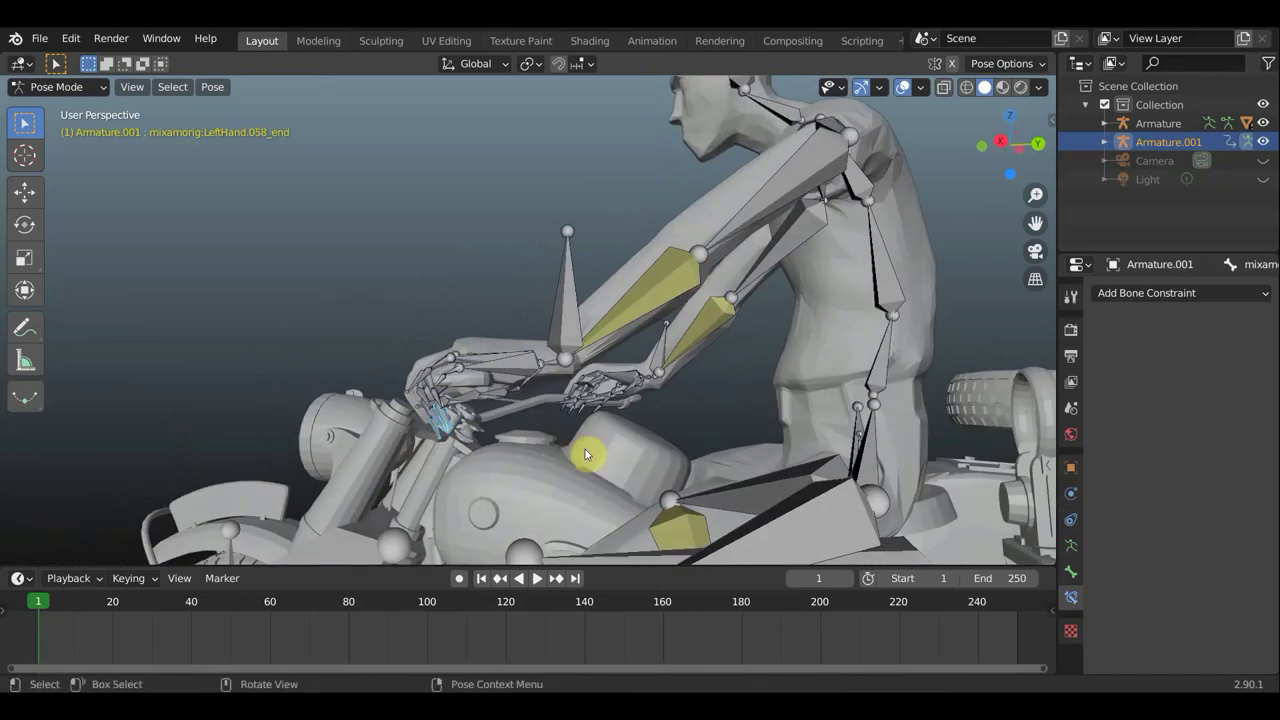
key(r)
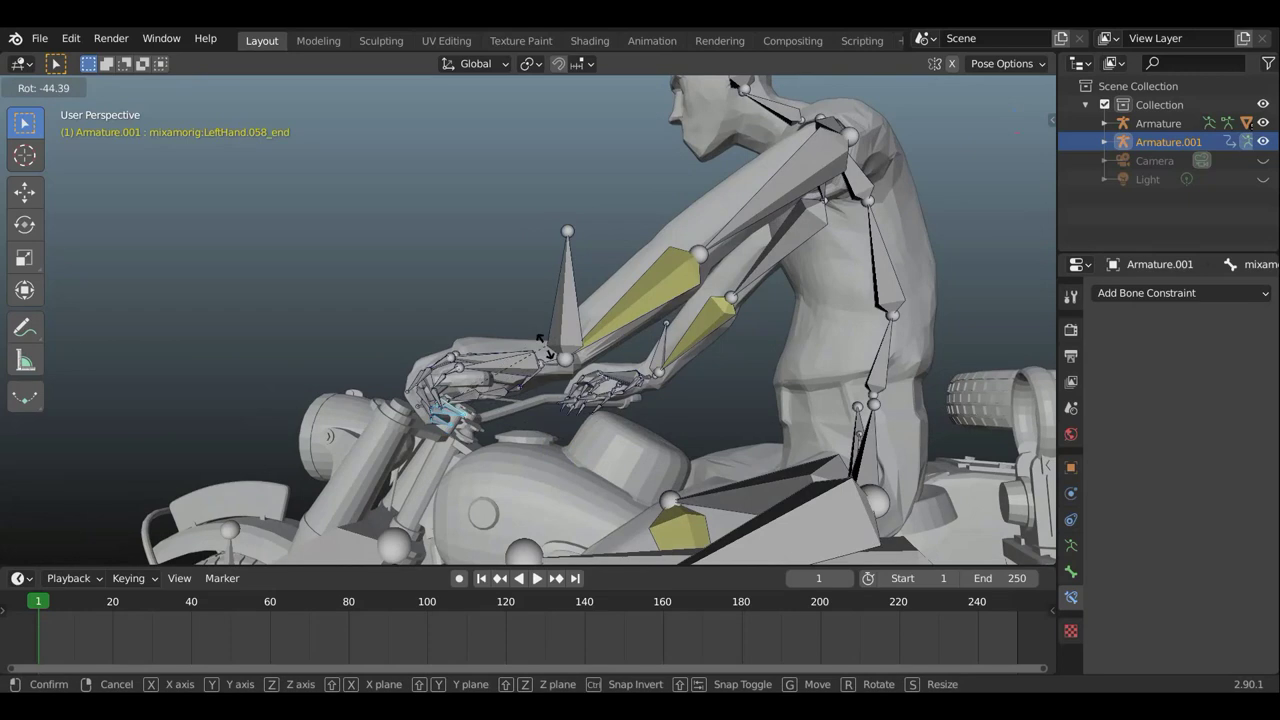
click(545, 347)
mouse_move(548, 382)
middle_down()
mouse_move(713, 415)
mouse_move(586, 406)
mouse_move(694, 409)
mouse_move(794, 369)
middle_up()
middle_drag(651, 426, 585, 443)
- Rotate finger bones LeftHand.071 and LeftHand.079 in two passes to curl them toward the grip
key(i)
middle_drag(470, 460, 442, 453)
shift+click(442, 453)
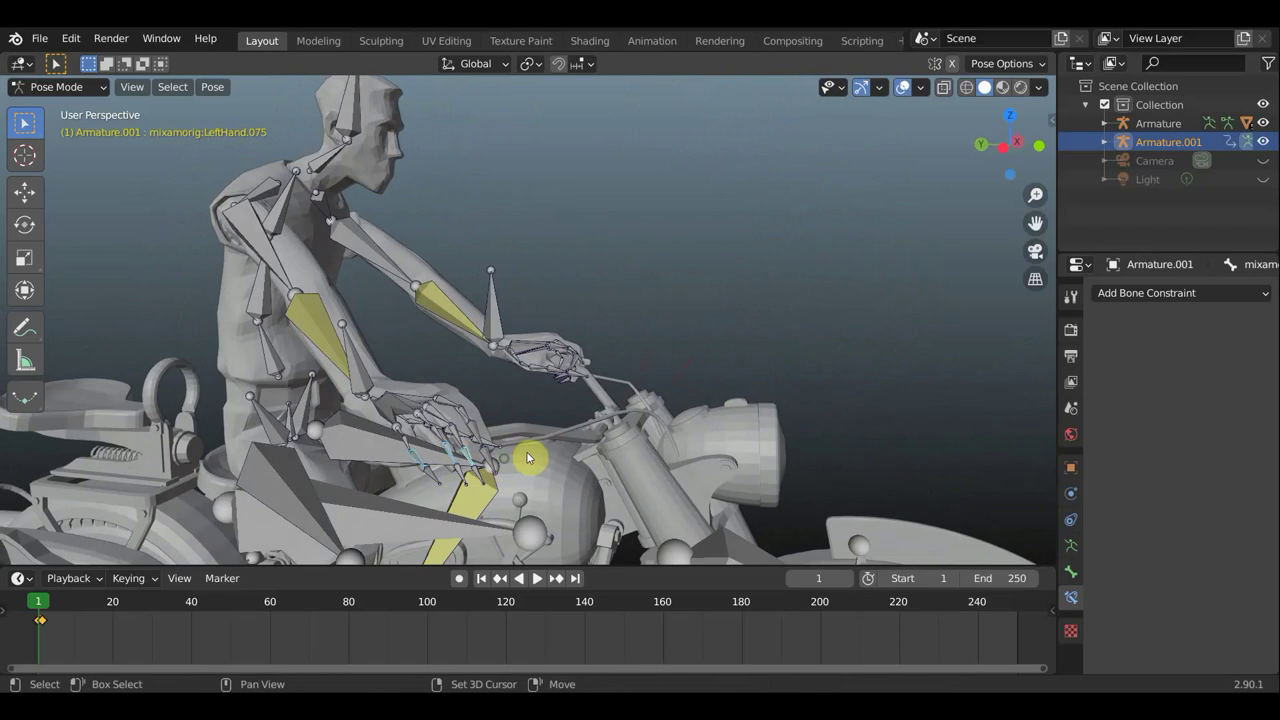
middle_drag(528, 458, 586, 443)
shift+click(600, 447)
key(r)
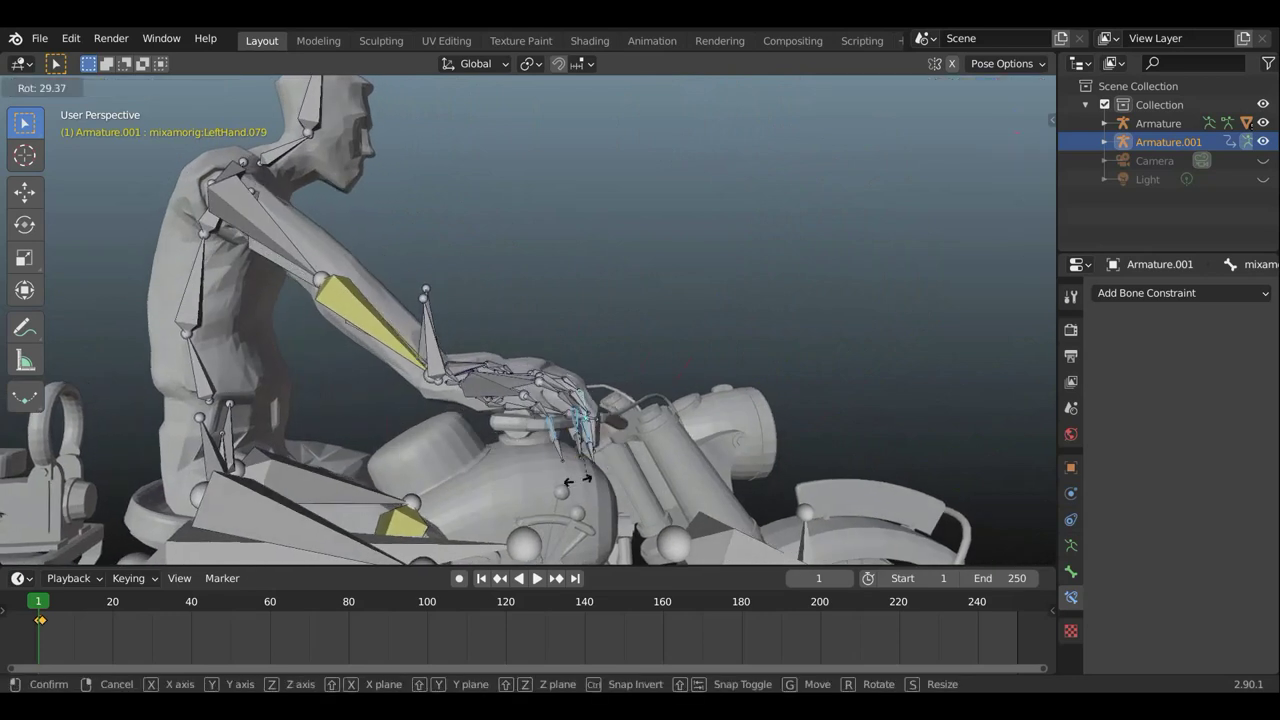
click(557, 466)
mouse_move(557, 466)
middle_down()
mouse_move(420, 465)
mouse_move(411, 477)
mouse_move(451, 424)
middle_up()
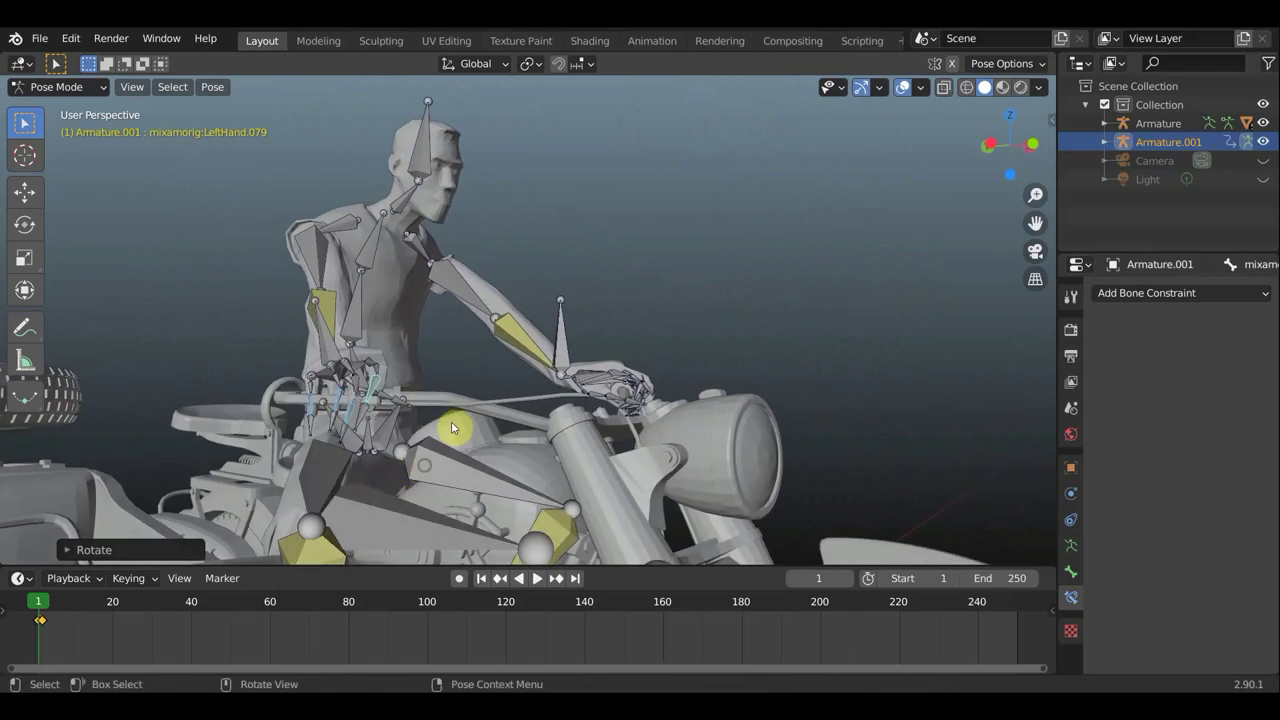
key(r)
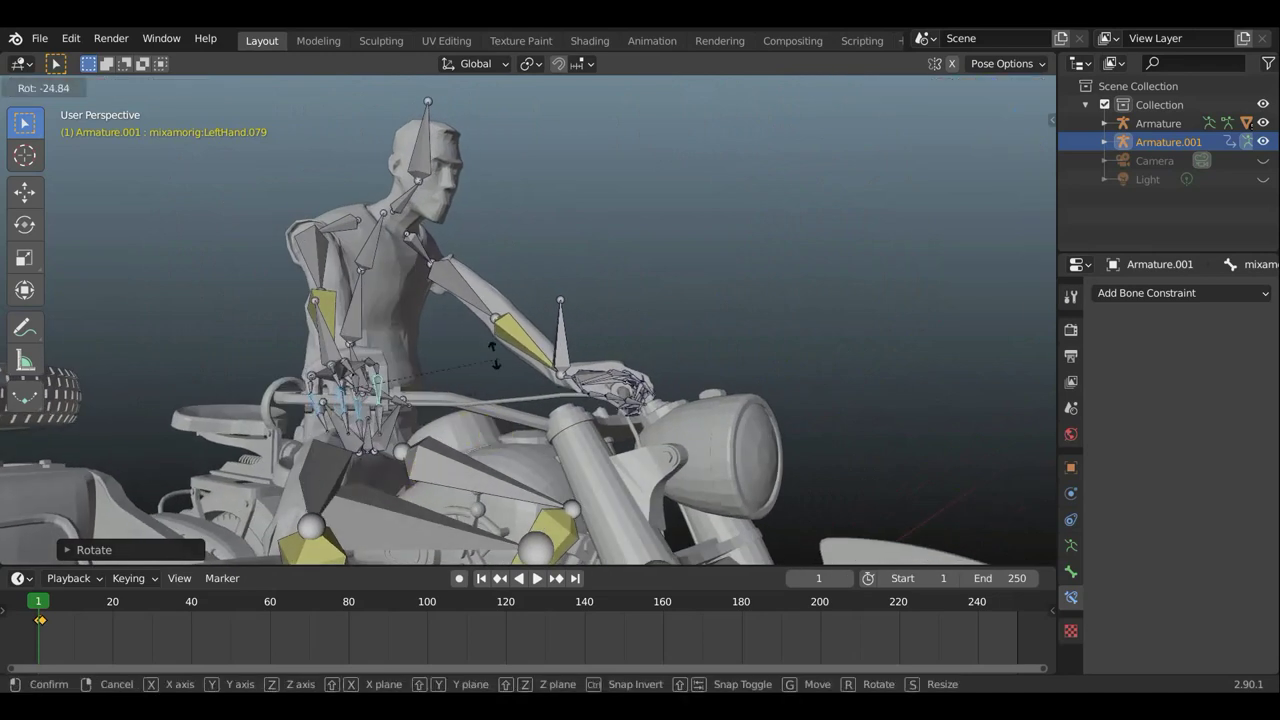
click(489, 352)
mouse_move(371, 443)
middle_down()
mouse_move(531, 420)
mouse_move(610, 442)
middle_up()
- Rotate the fingertip bones, including LeftHand.079_end, about 25° so they wrap around the grip
shift+click(615, 427)
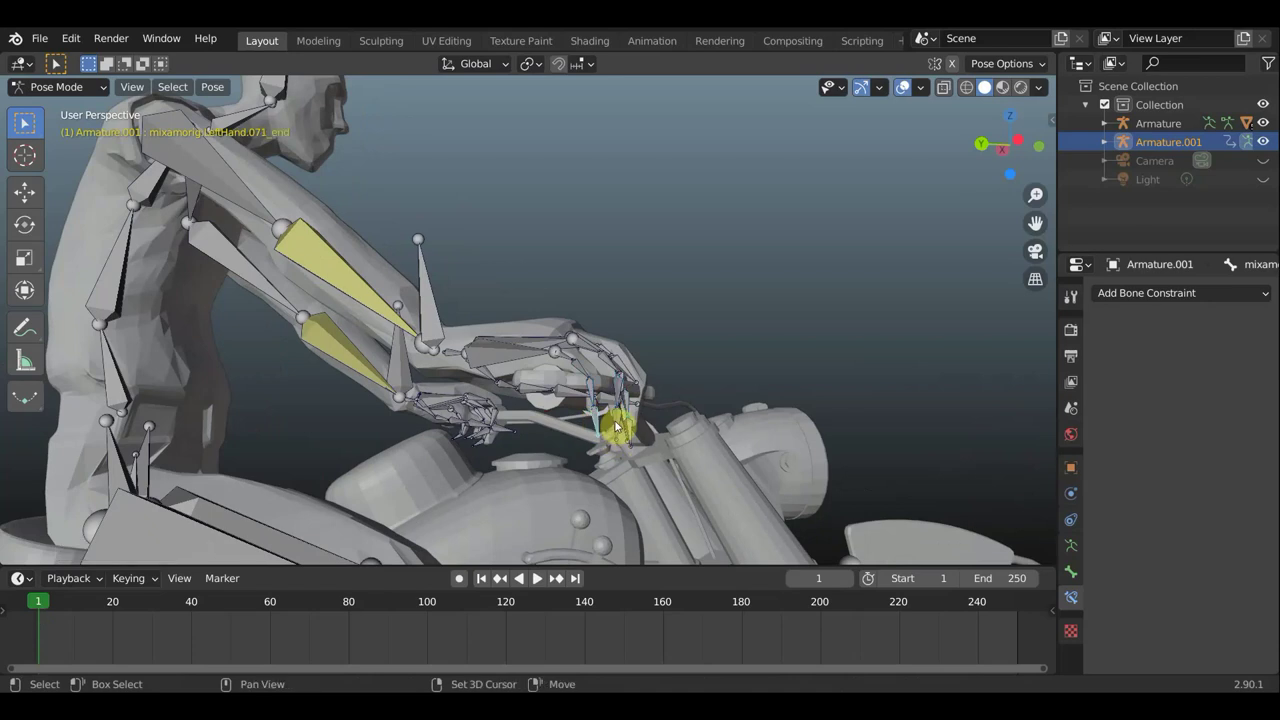
mouse_move(600, 452)
middle_down()
mouse_move(491, 448)
mouse_move(622, 458)
middle_up()
shift+click(406, 433)
shift+click(622, 458)
key(r)
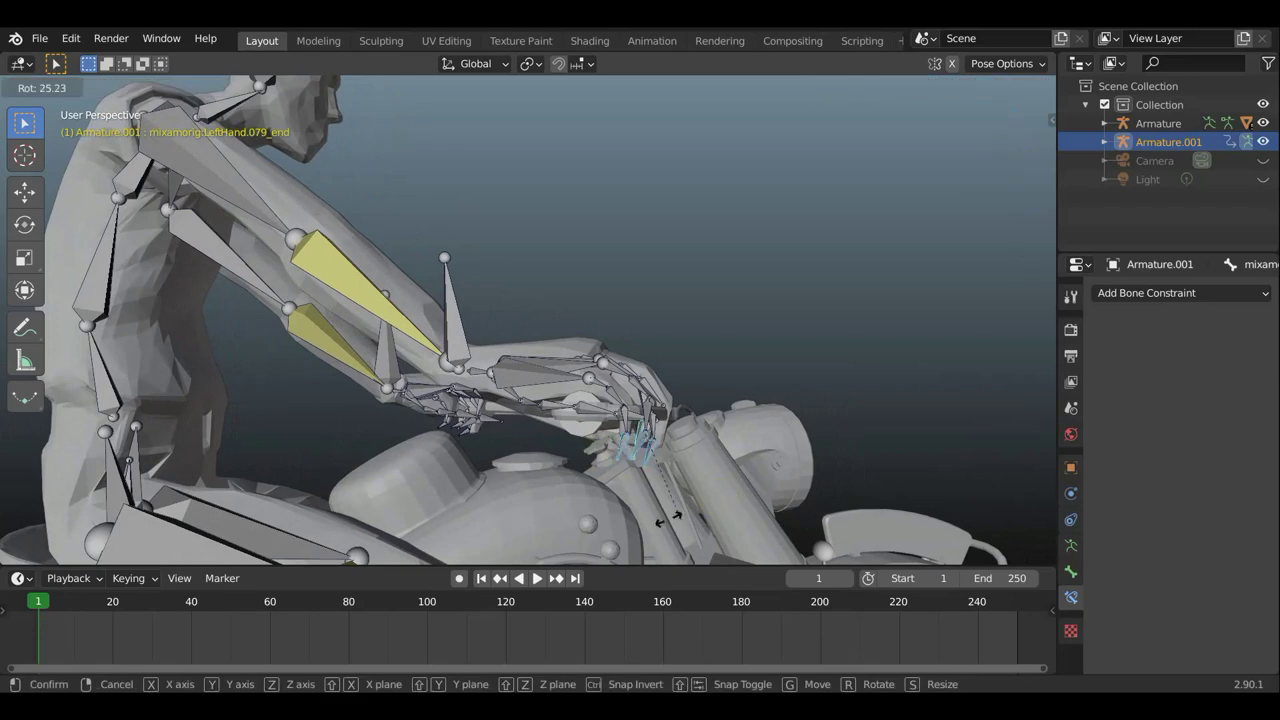
click(613, 513)
mouse_move(676, 489)
middle_down()
mouse_move(509, 518)
mouse_move(428, 509)
mouse_move(600, 337)
mouse_move(578, 350)
middle_up()
scroll(594, 337, down, 2)
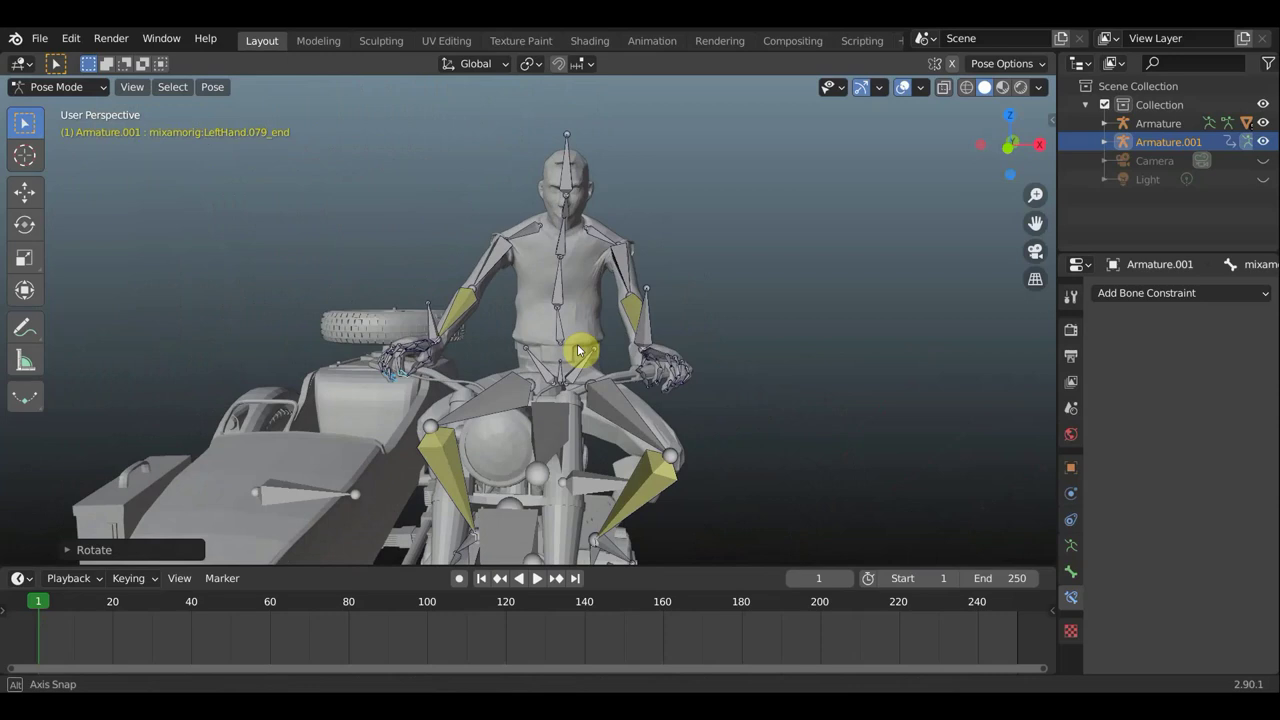
- Rotate the Spine1 bone to adjust the rider's posture
click(558, 280)
key(r)
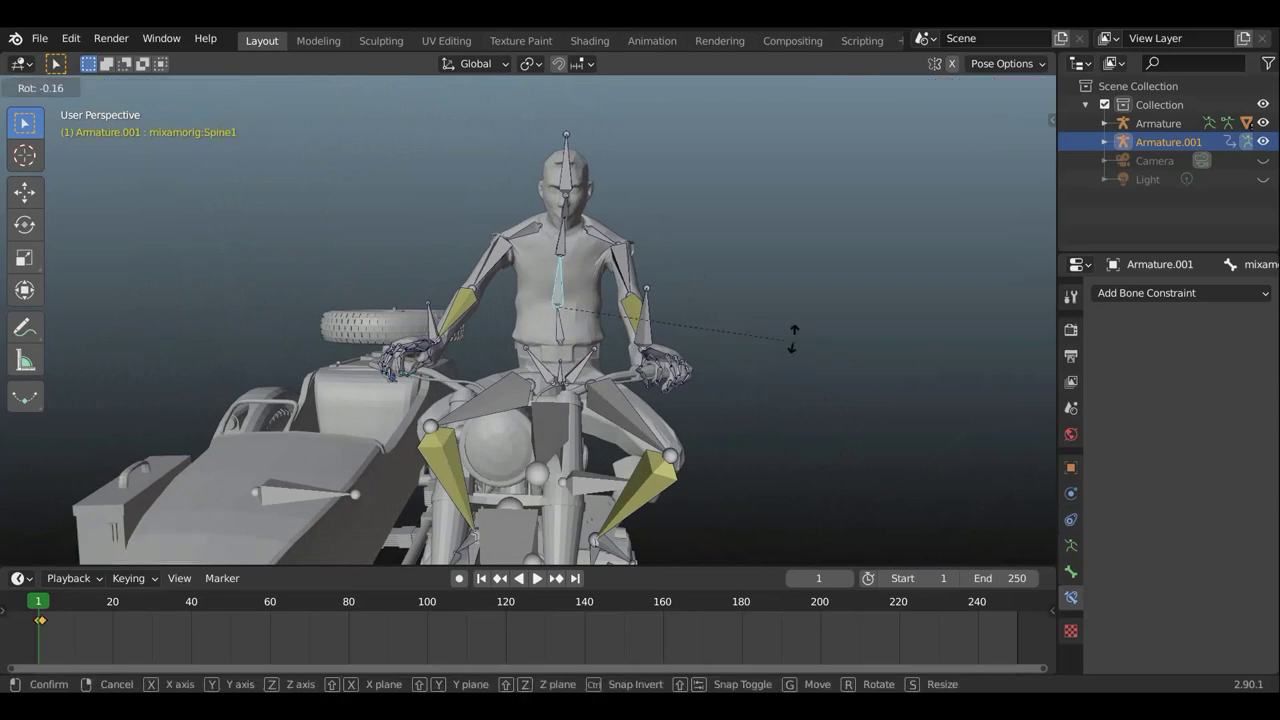
click(768, 327)
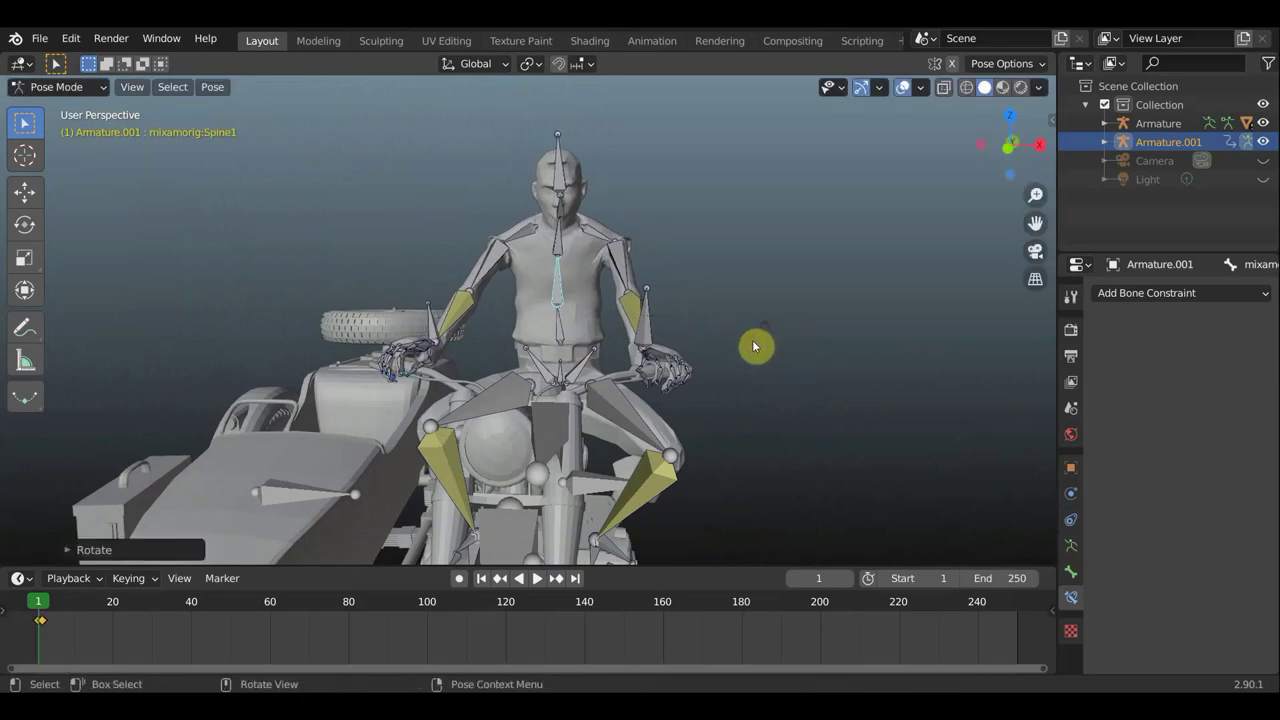
- Look over the scene in the Shading workspace
click(591, 46)
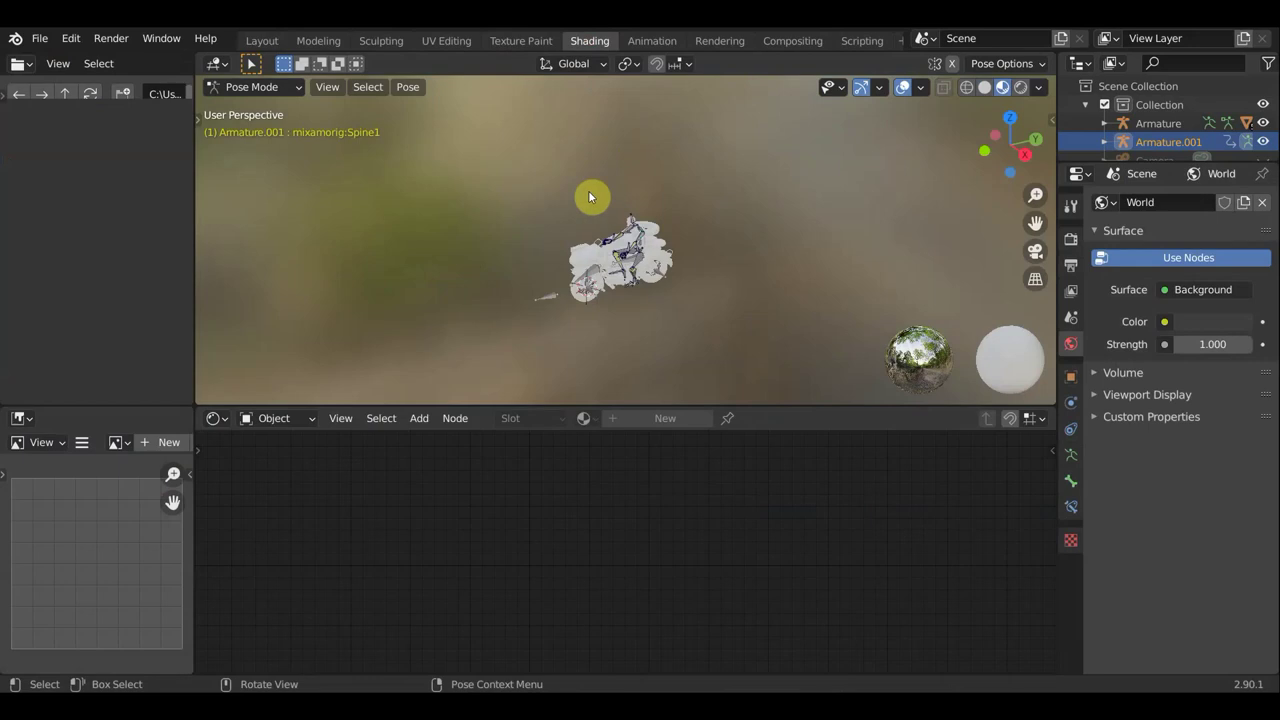
scroll(733, 250, up, 3)
scroll(740, 240, up, 3)
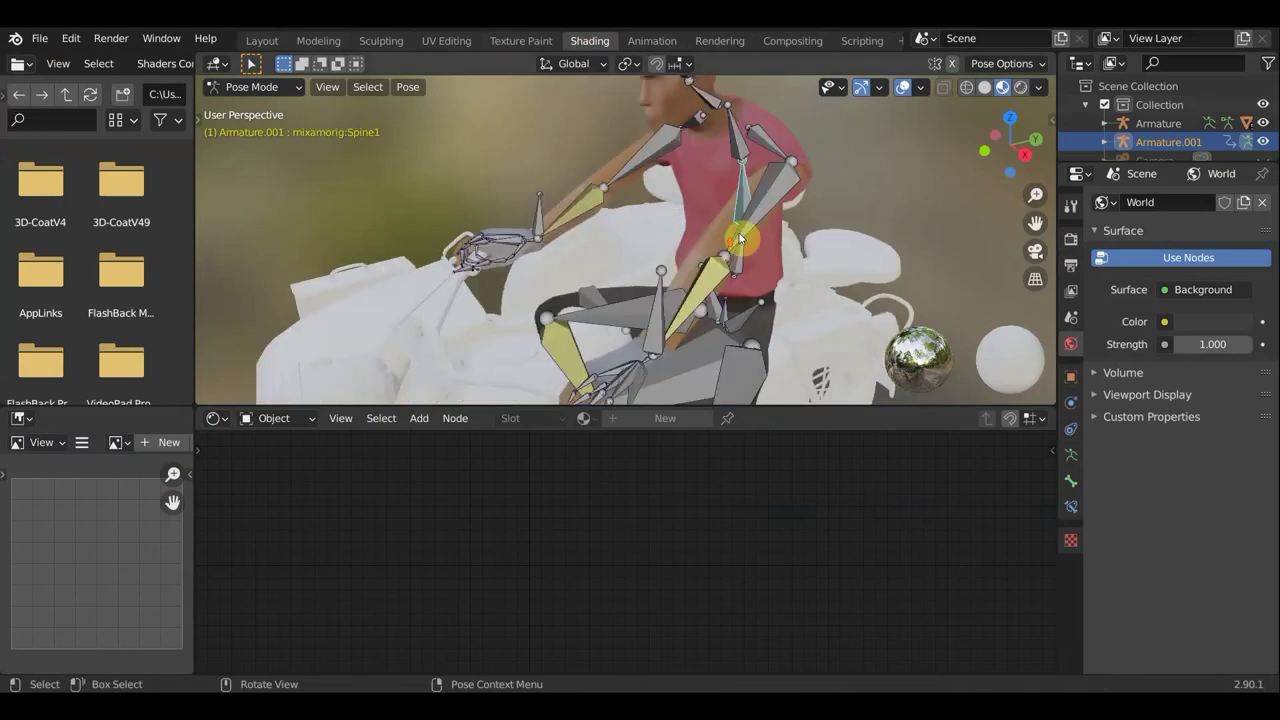
scroll(760, 225, up, 3)
scroll(771, 214, up, 2)
scroll(768, 216, down, 4)
scroll(800, 210, down, 2)
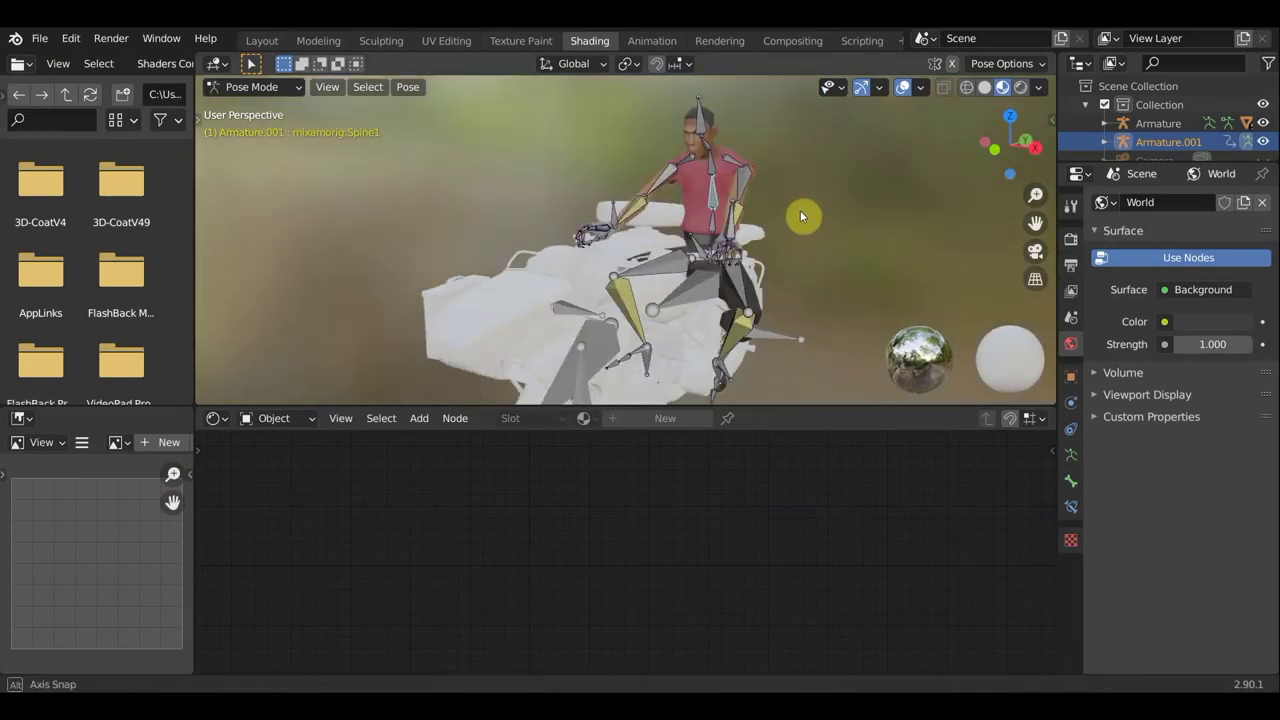
- Back in Layout, show Material Preview shading to reveal the rider's skin and red shirt
click(262, 40)
scroll(417, 426, down, 3)
middle_drag(417, 426, 912, 214)
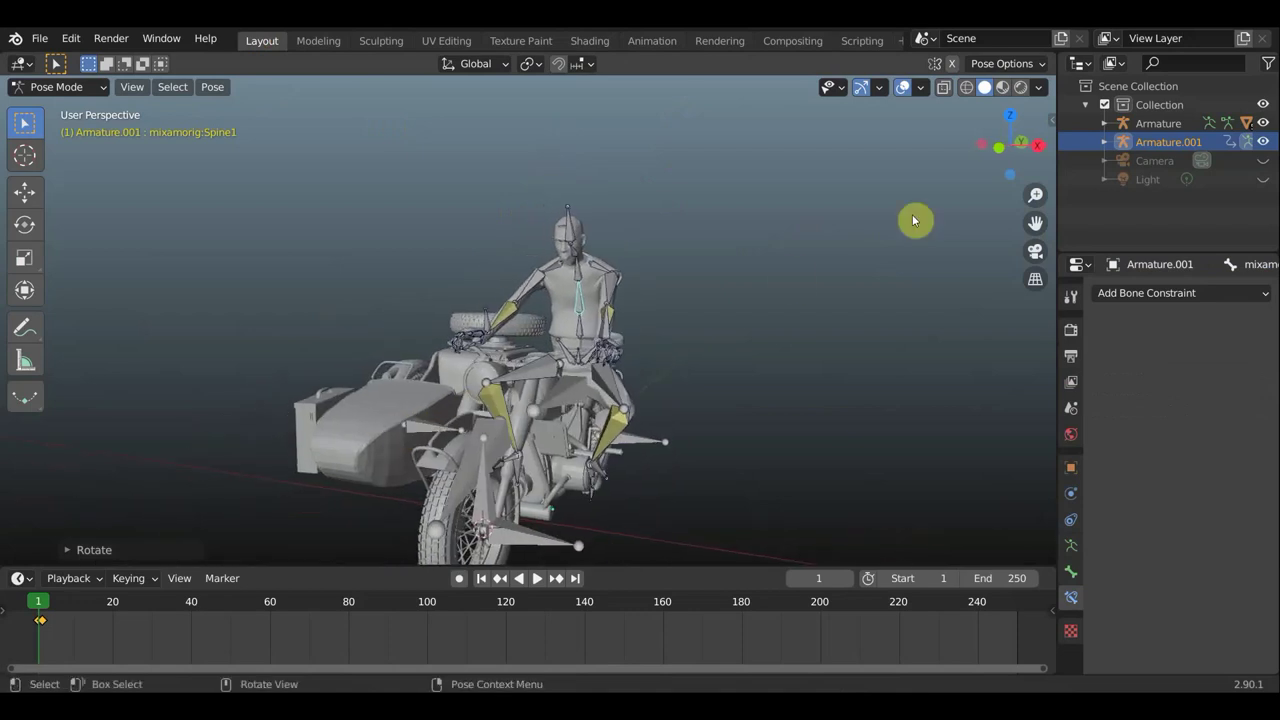
click(1002, 87)
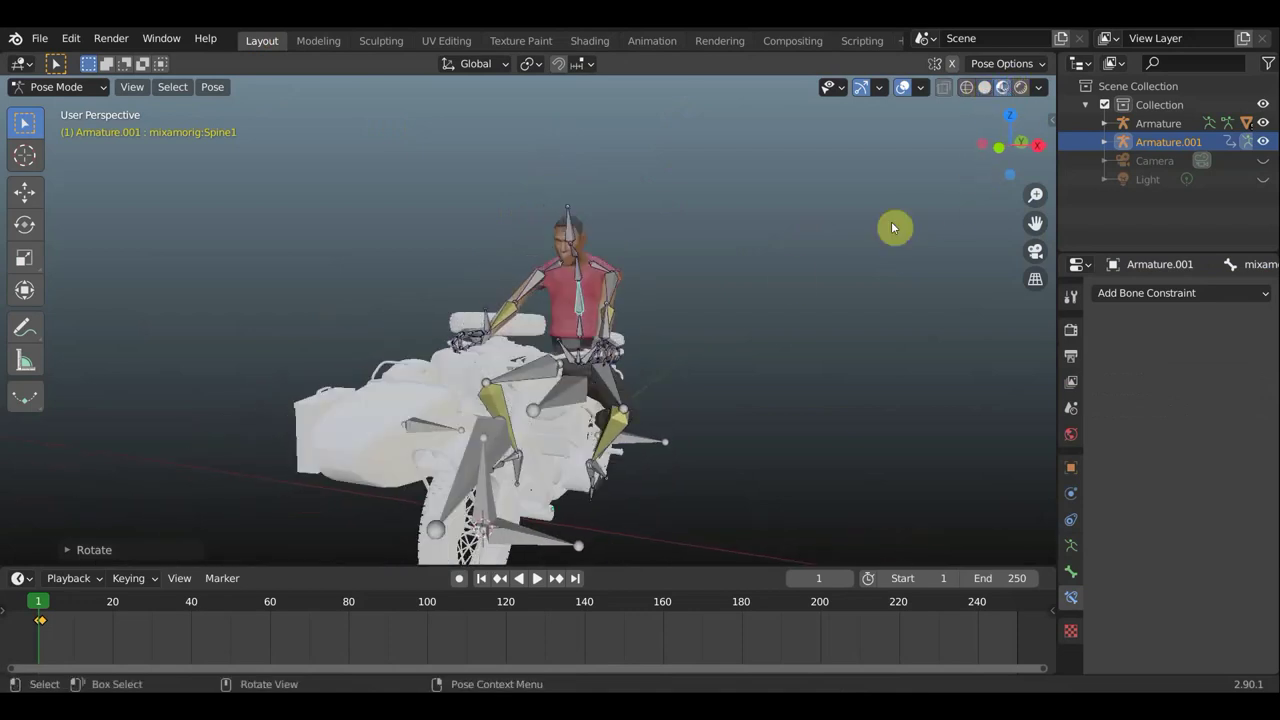
middle_drag(760, 380, 690, 370)
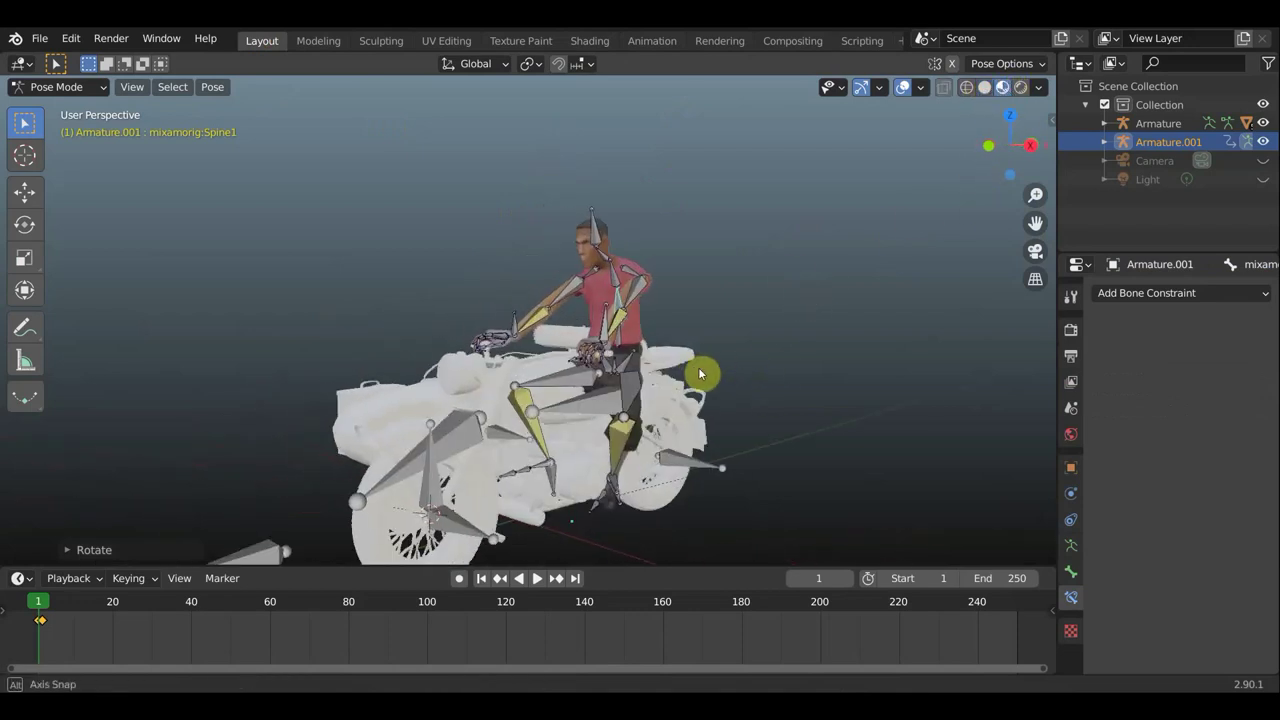
- Switch to Object Mode and give the front wheel a new near-black material
click(68, 87)
click(60, 106)
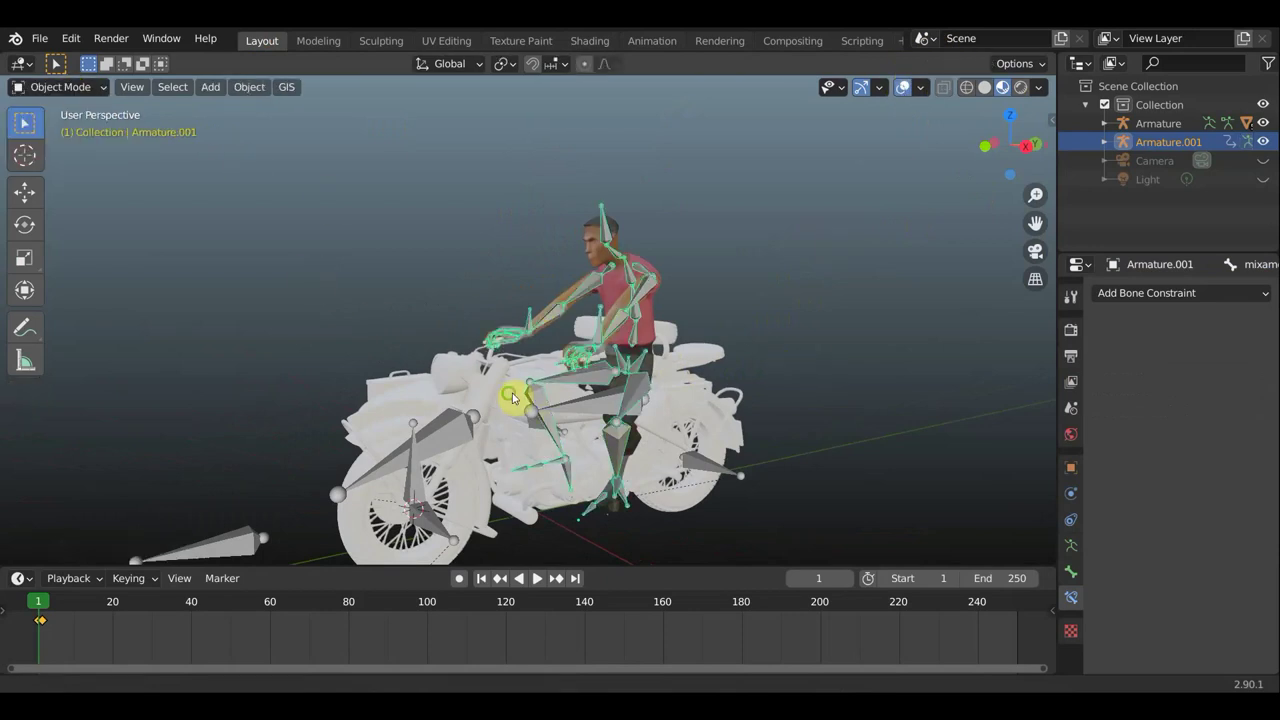
shift+middle_drag(514, 396, 575, 254)
click(472, 435)
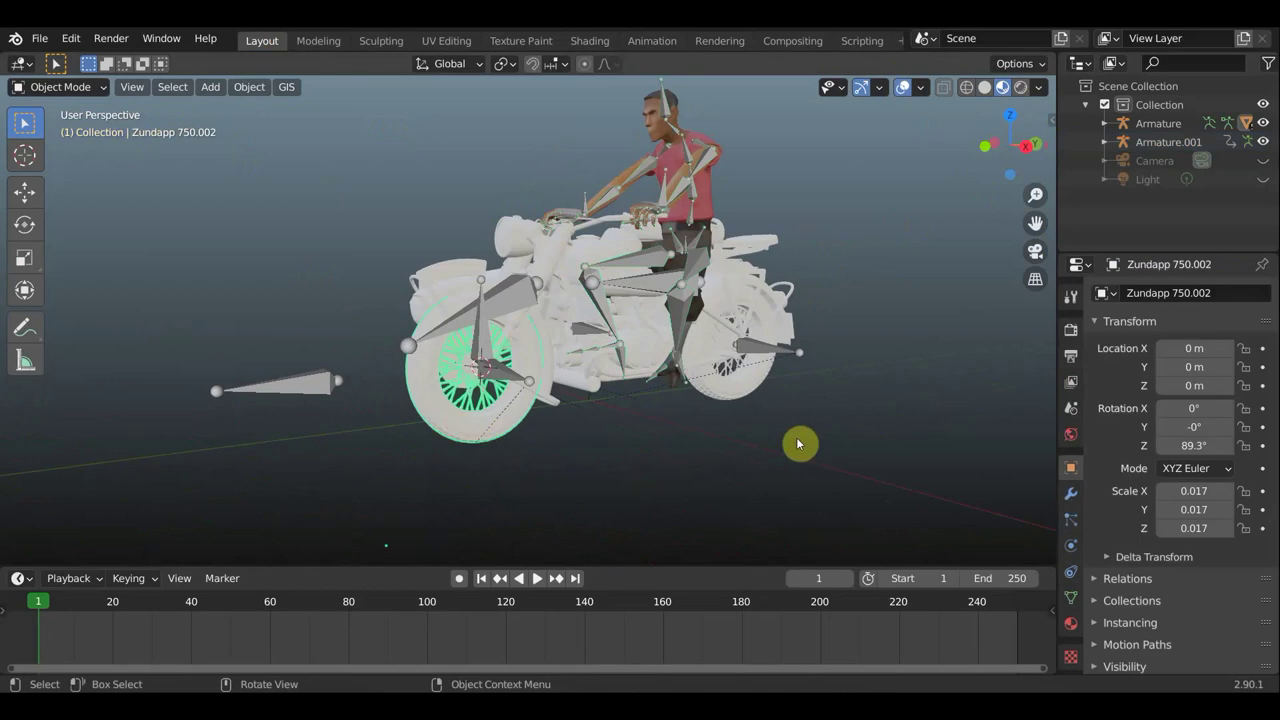
click(1071, 623)
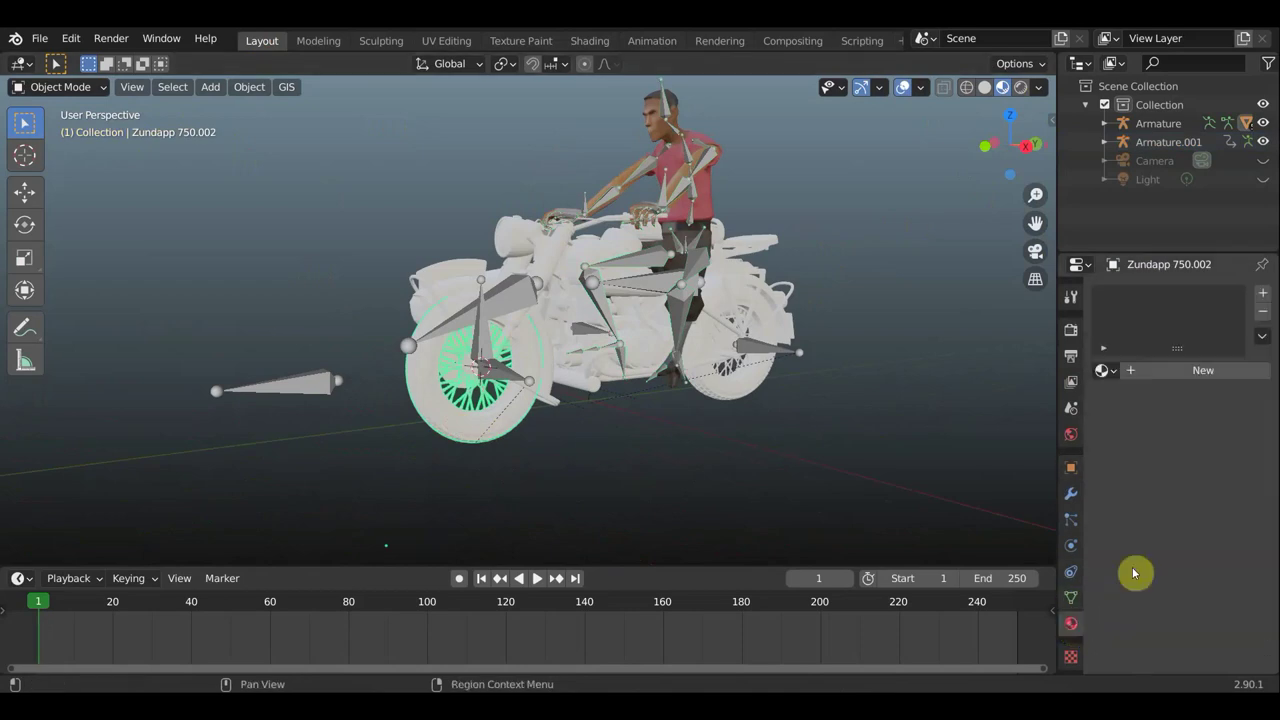
click(1190, 371)
click(1210, 560)
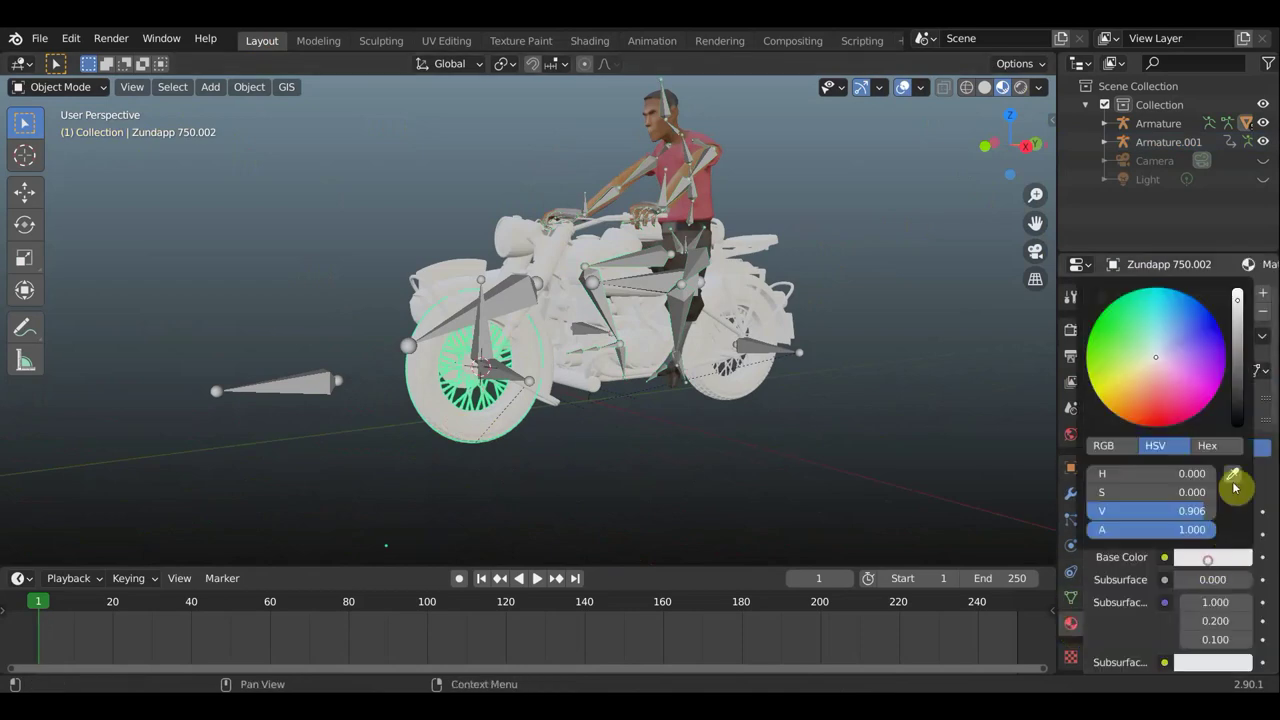
drag(1239, 303, 1238, 407)
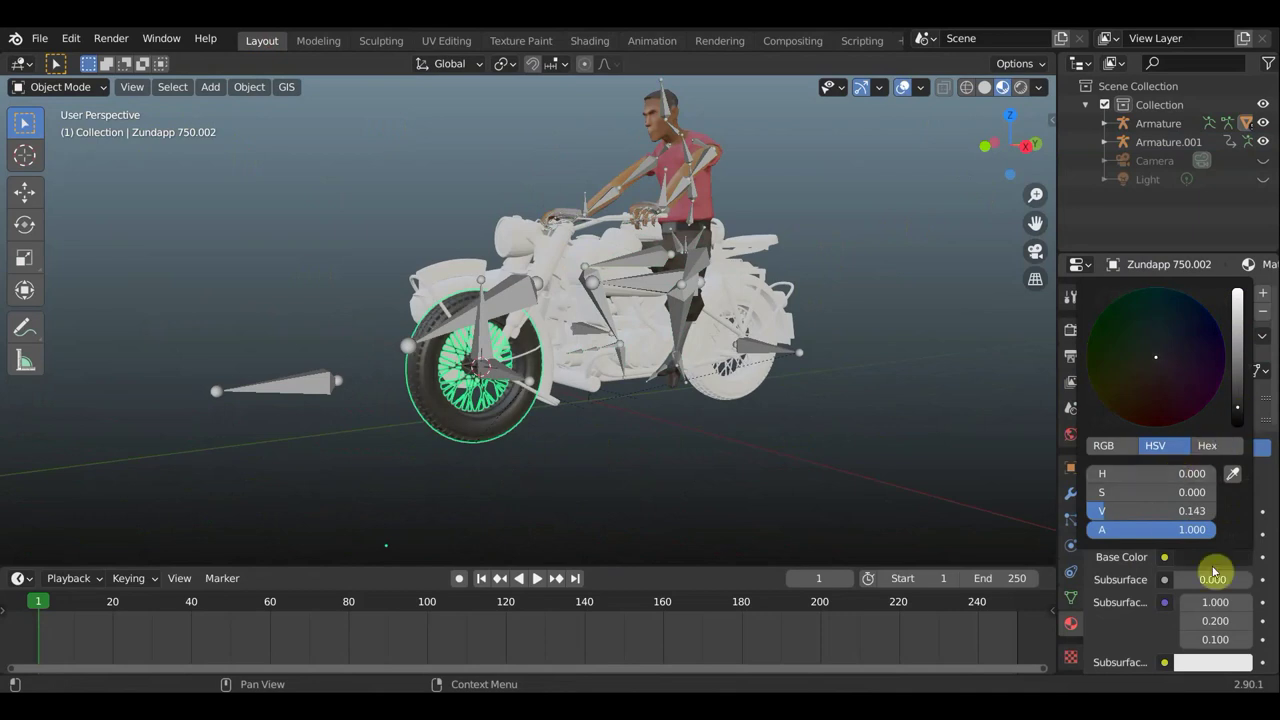
- Assign the same Material.001 to the rear wheel and the sidecar-side wheel
click(745, 397)
click(1155, 372)
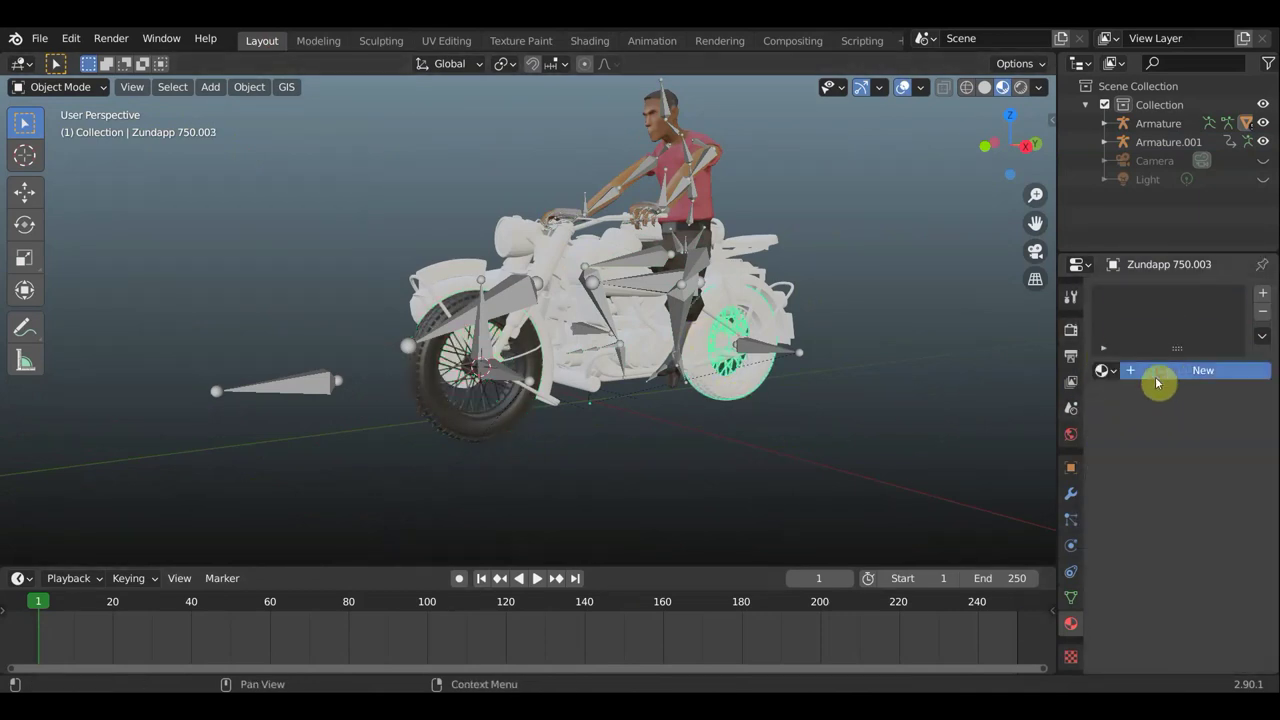
click(1105, 371)
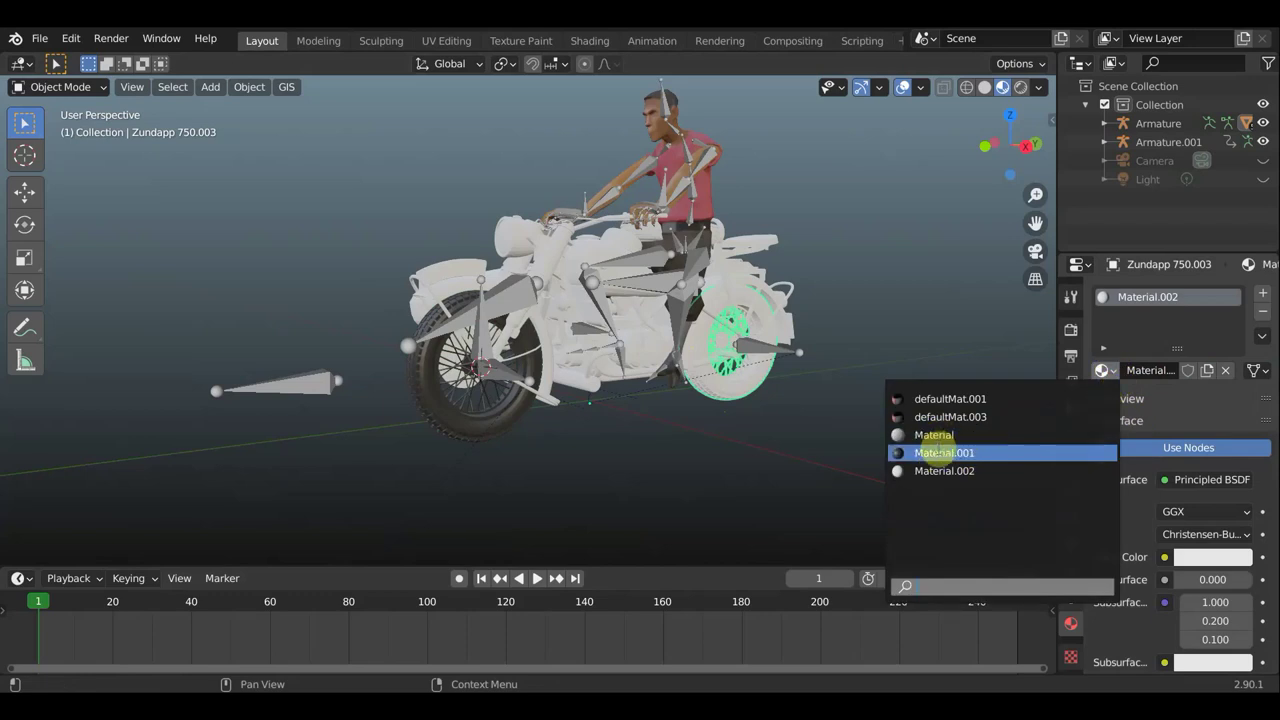
click(935, 453)
middle_drag(871, 463, 451, 458)
click(478, 468)
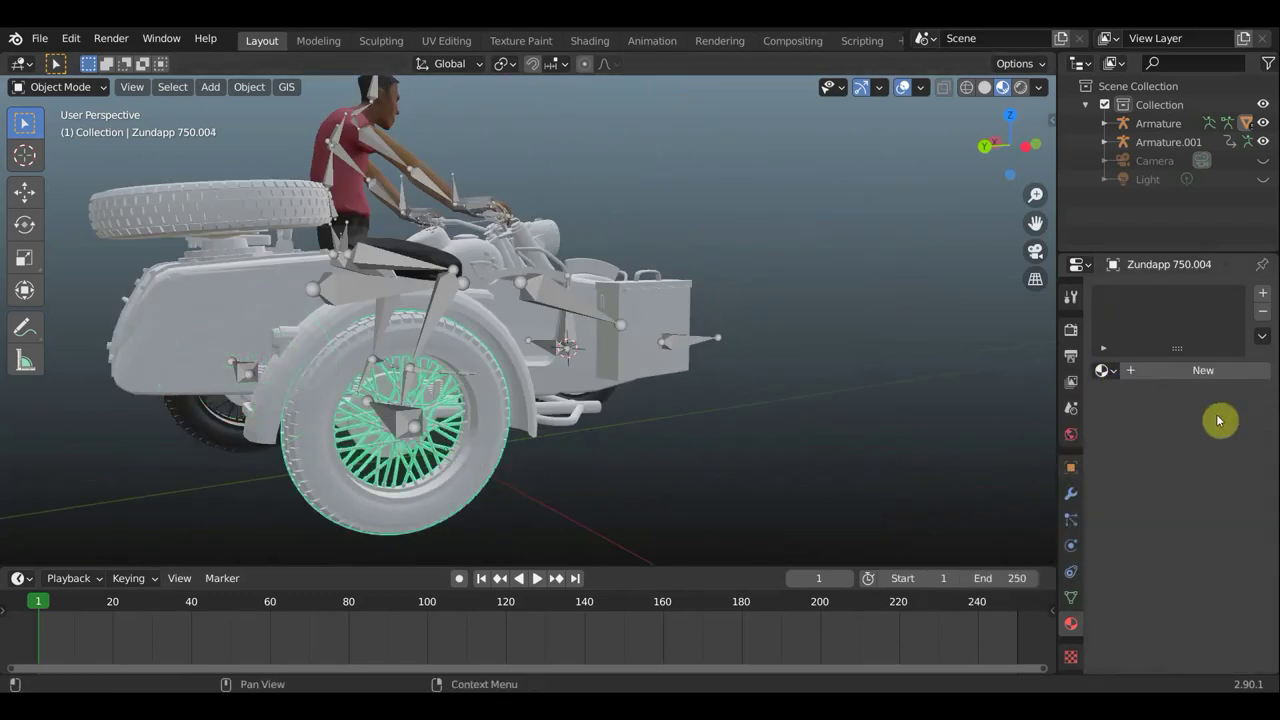
click(1204, 374)
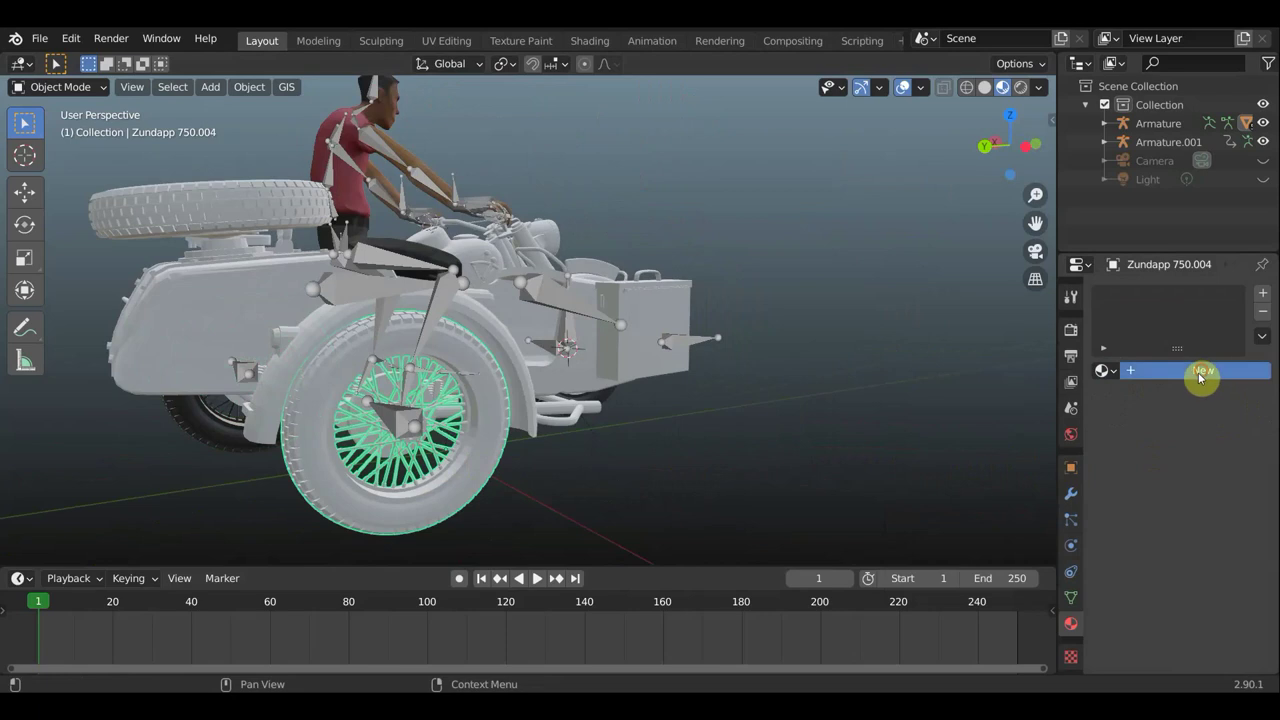
click(1102, 372)
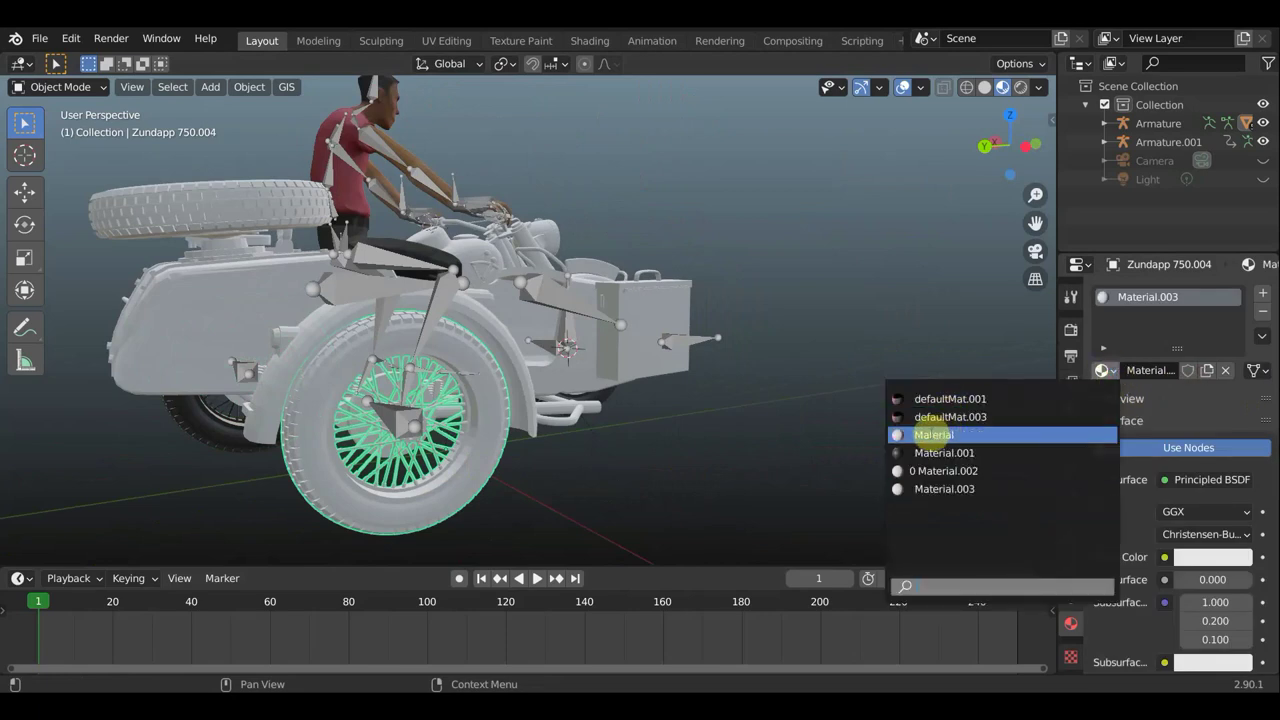
click(930, 452)
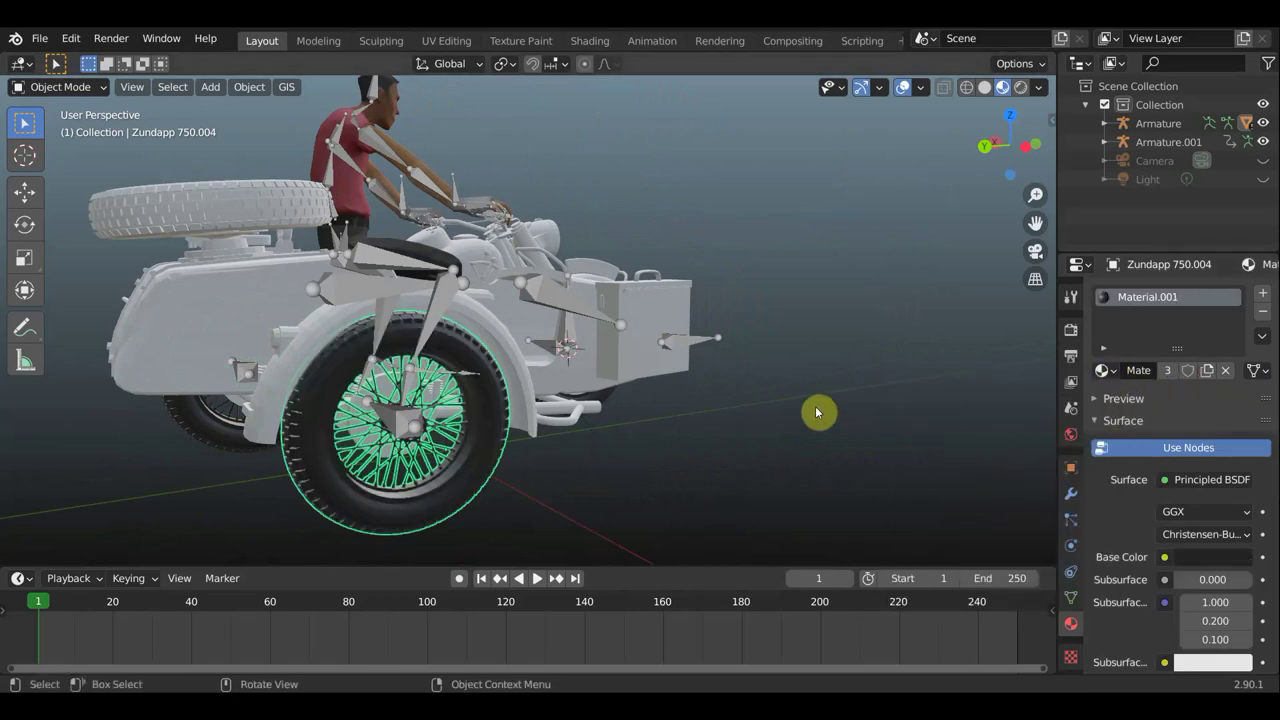
mouse_move(820, 411)
middle_down()
mouse_move(657, 414)
mouse_move(609, 394)
middle_up()
- Give the sidecar body Zundapp 750.008 a new, darkened Material.004
click(489, 361)
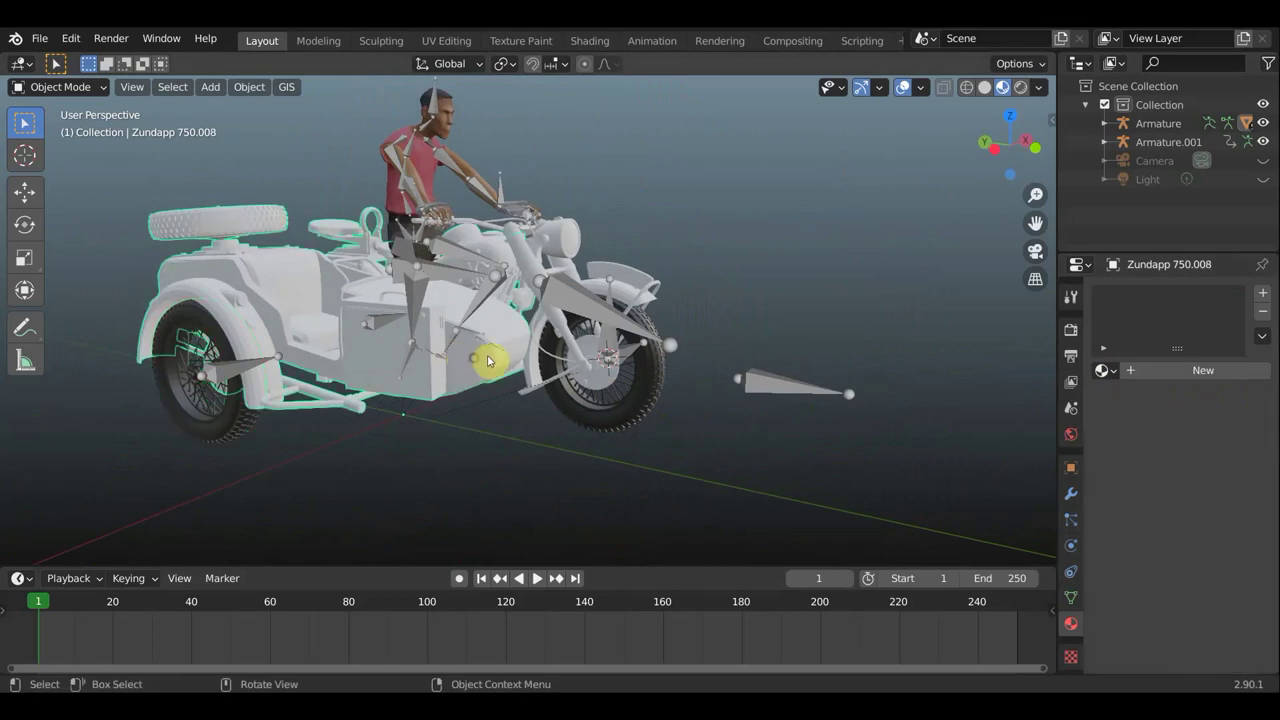
click(1195, 370)
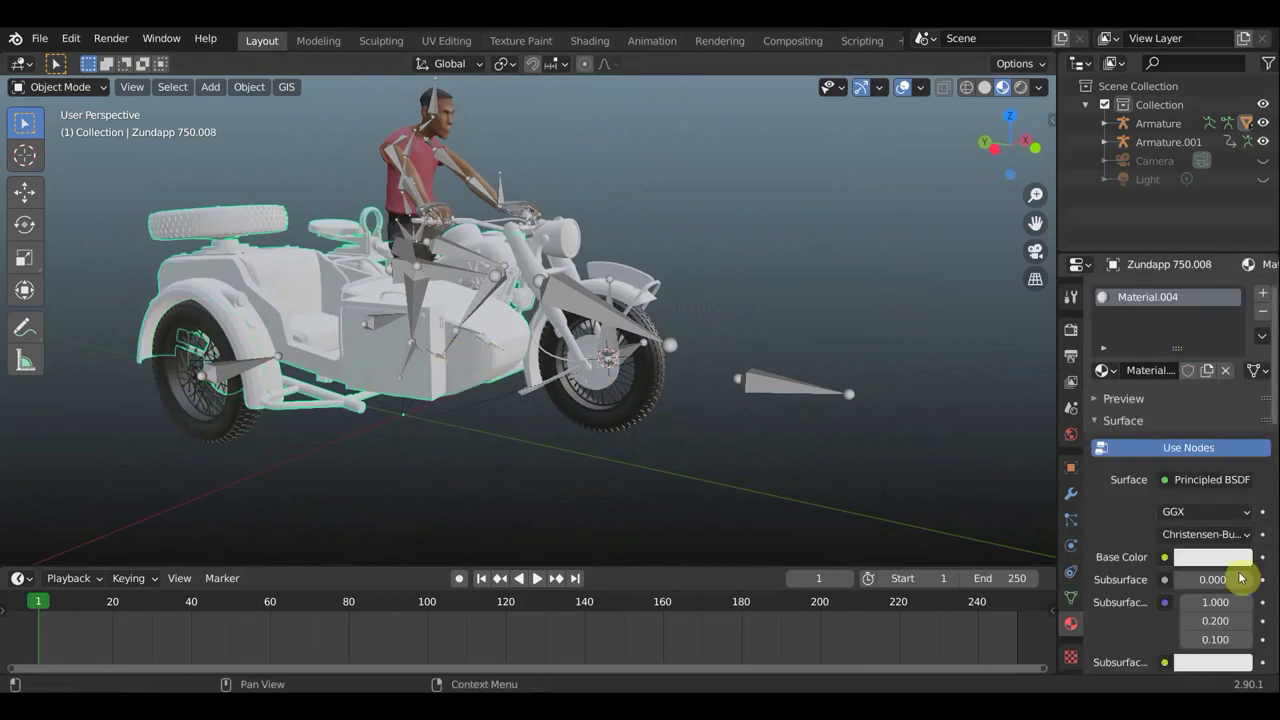
click(1222, 566)
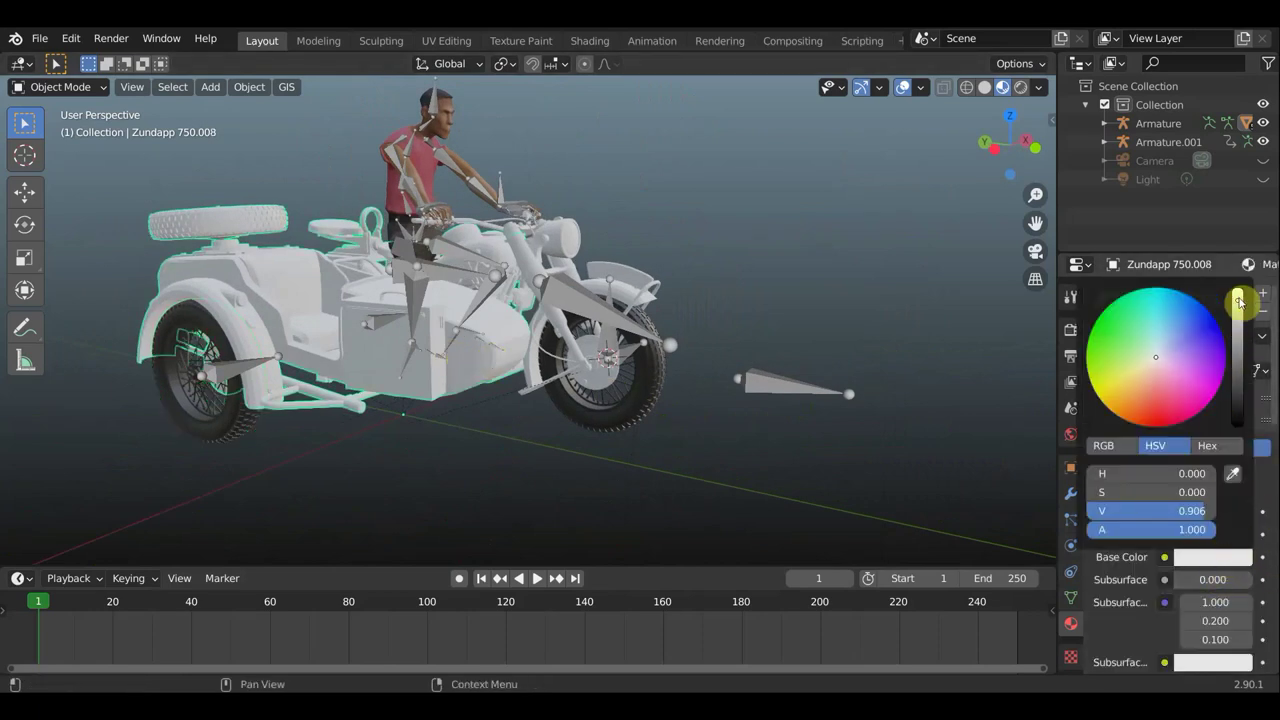
drag(1239, 302, 1238, 372)
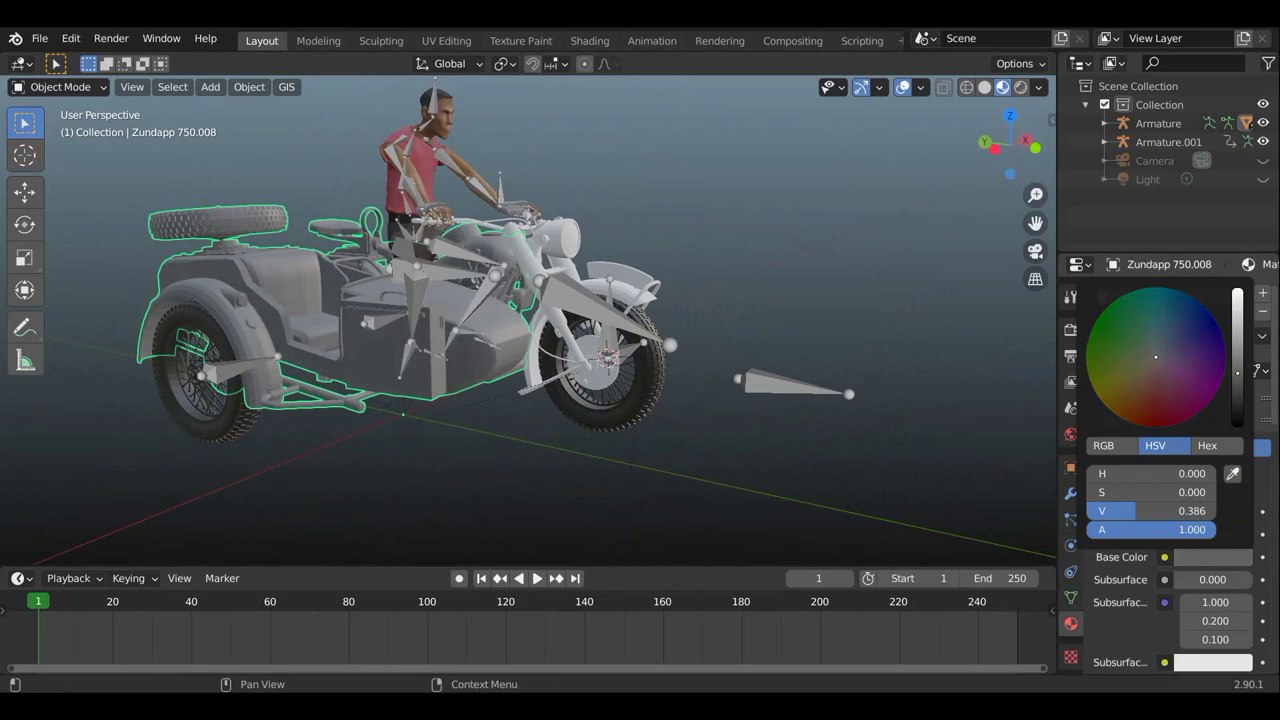
- Try several hues, then settle on a muted blue-grey base colour (HSV 0.529, 0.213, 0.348)
ctrl+scroll(1185, 393, up, 2)
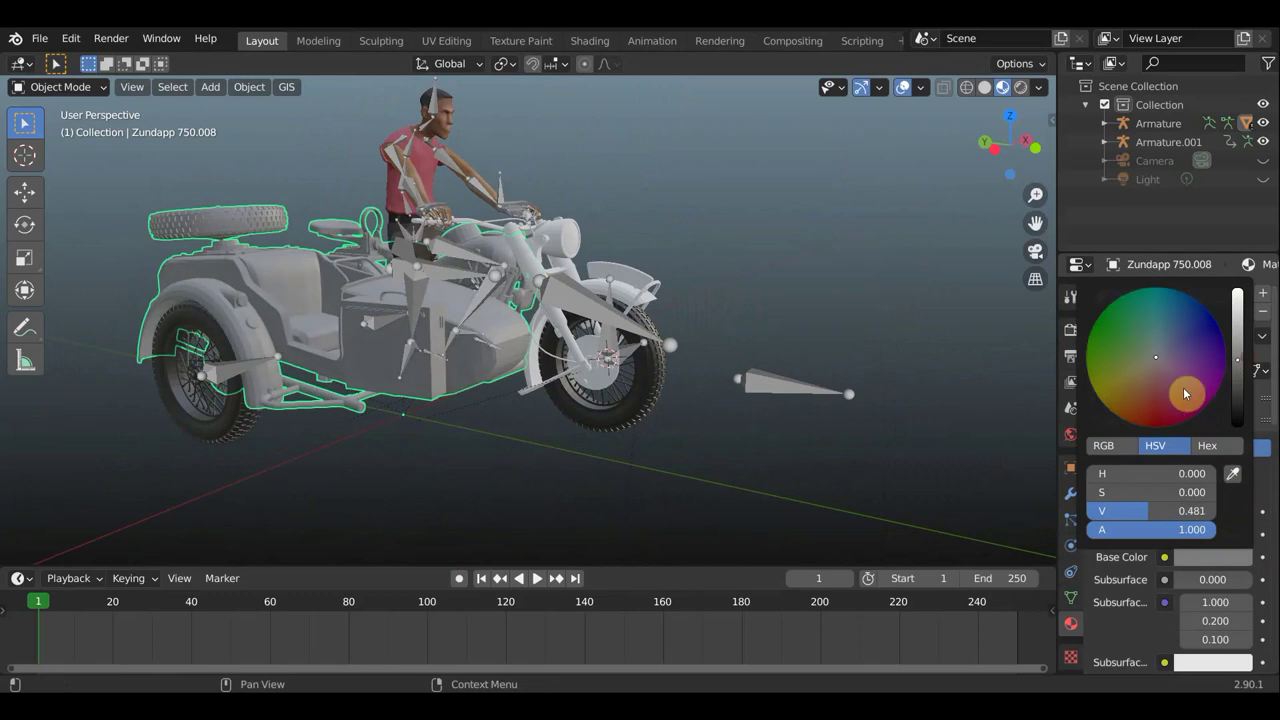
drag(1168, 403, 1208, 357)
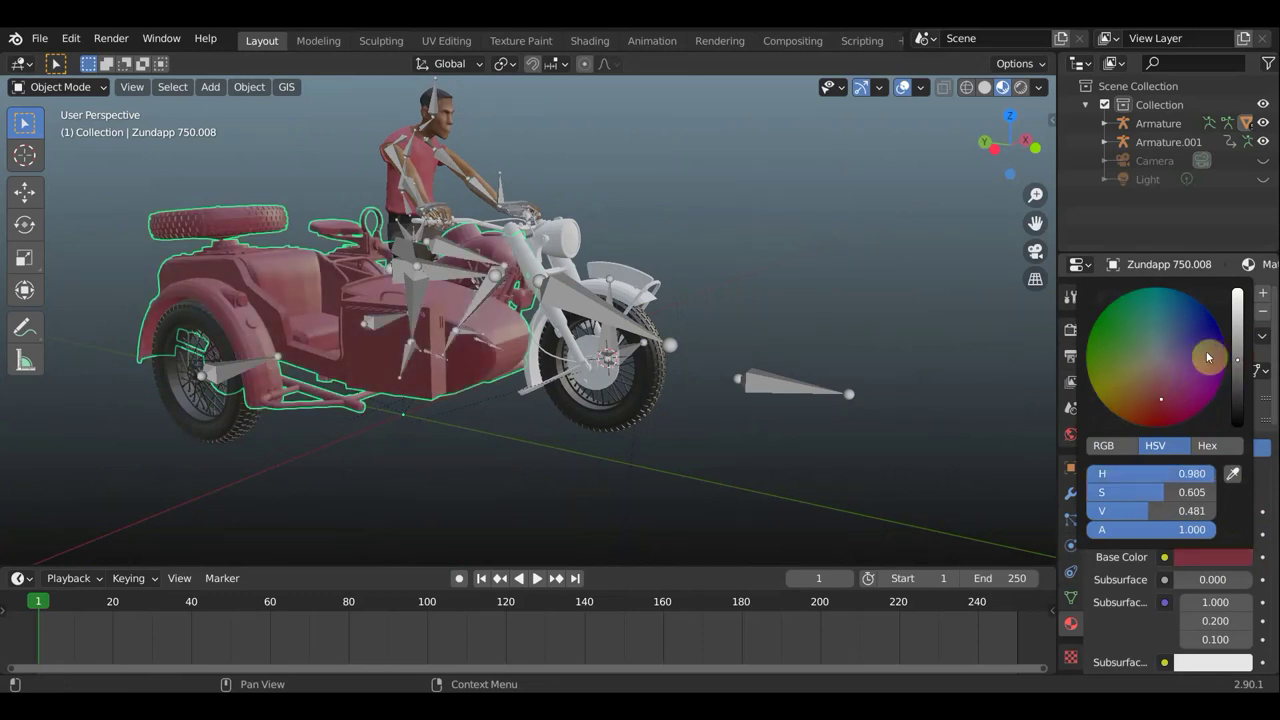
click(1191, 339)
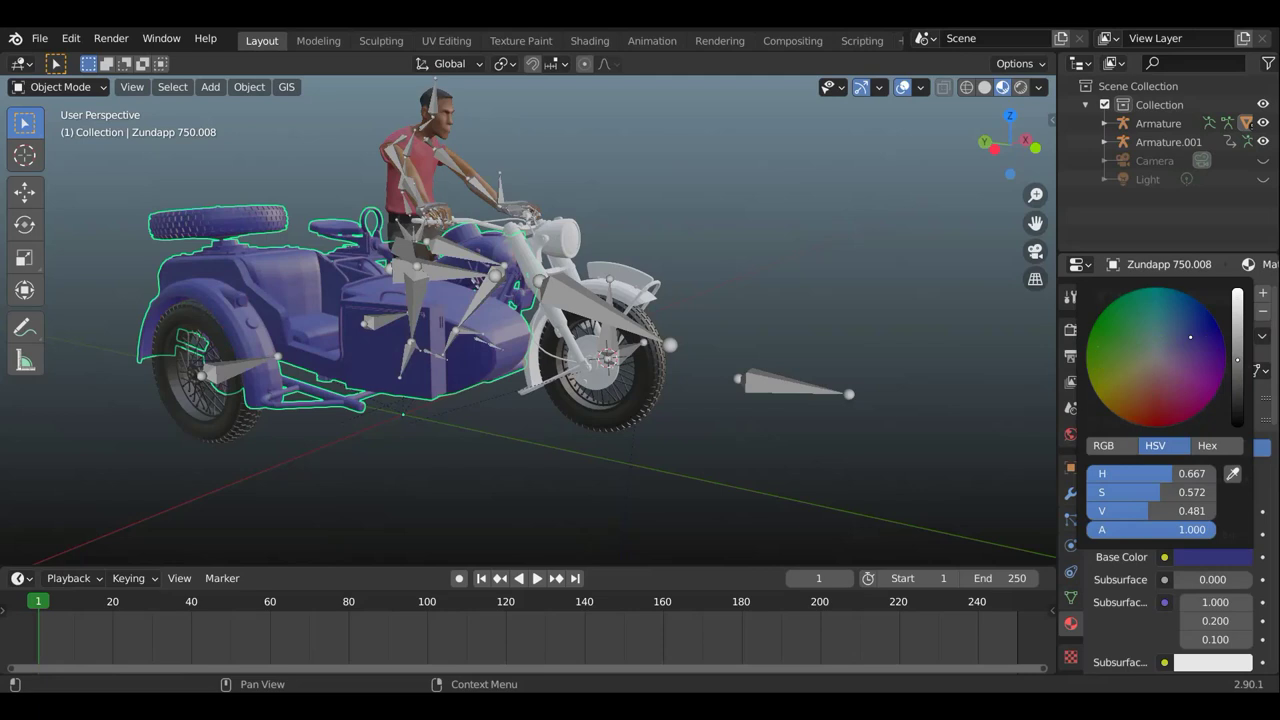
click(1117, 352)
click(1141, 370)
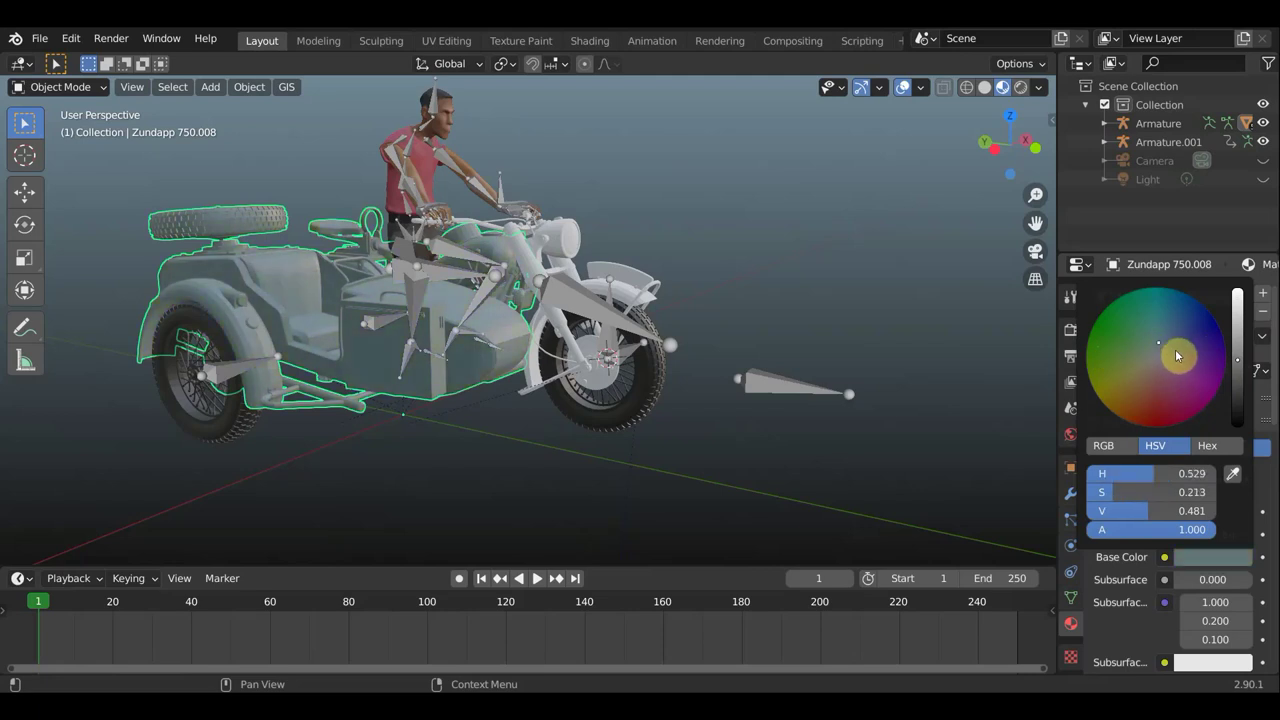
mouse_move(774, 353)
middle_down()
mouse_move(500, 355)
mouse_move(698, 281)
middle_up()
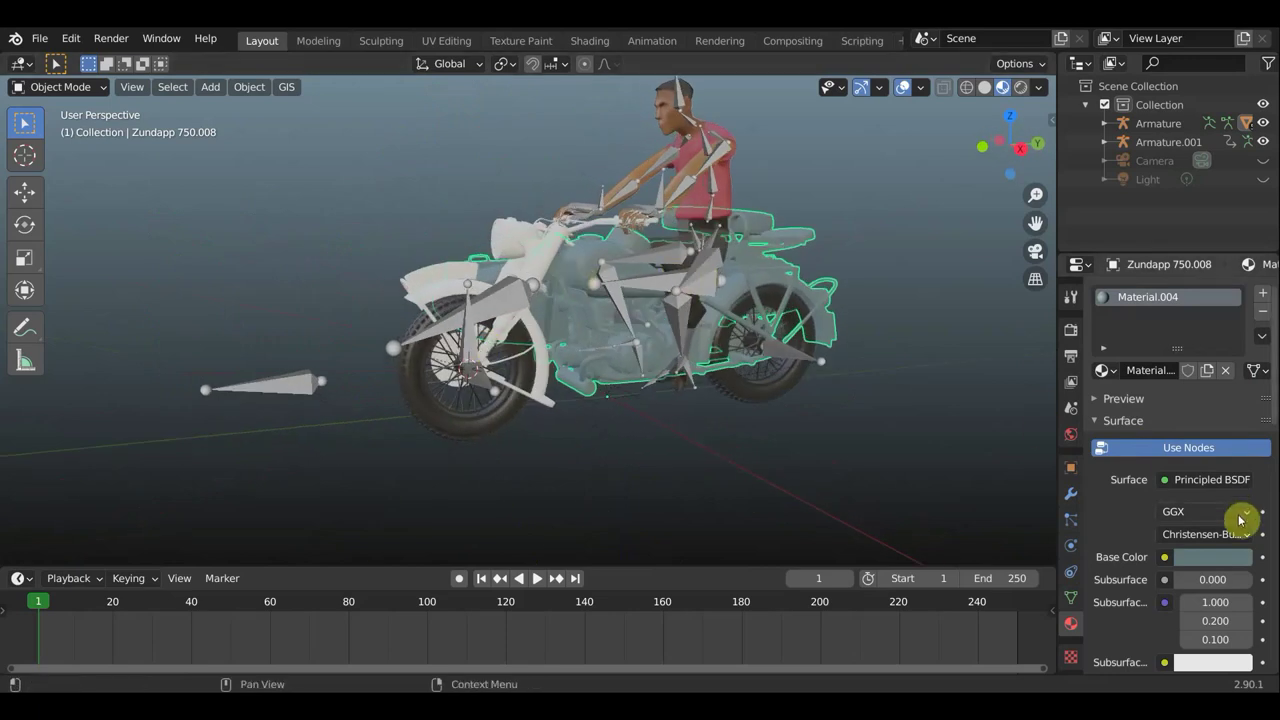
click(1226, 557)
mouse_move(1238, 364)
mouse_down()
mouse_move(1238, 377)
mouse_move(1238, 352)
mouse_move(1238, 372)
mouse_up()
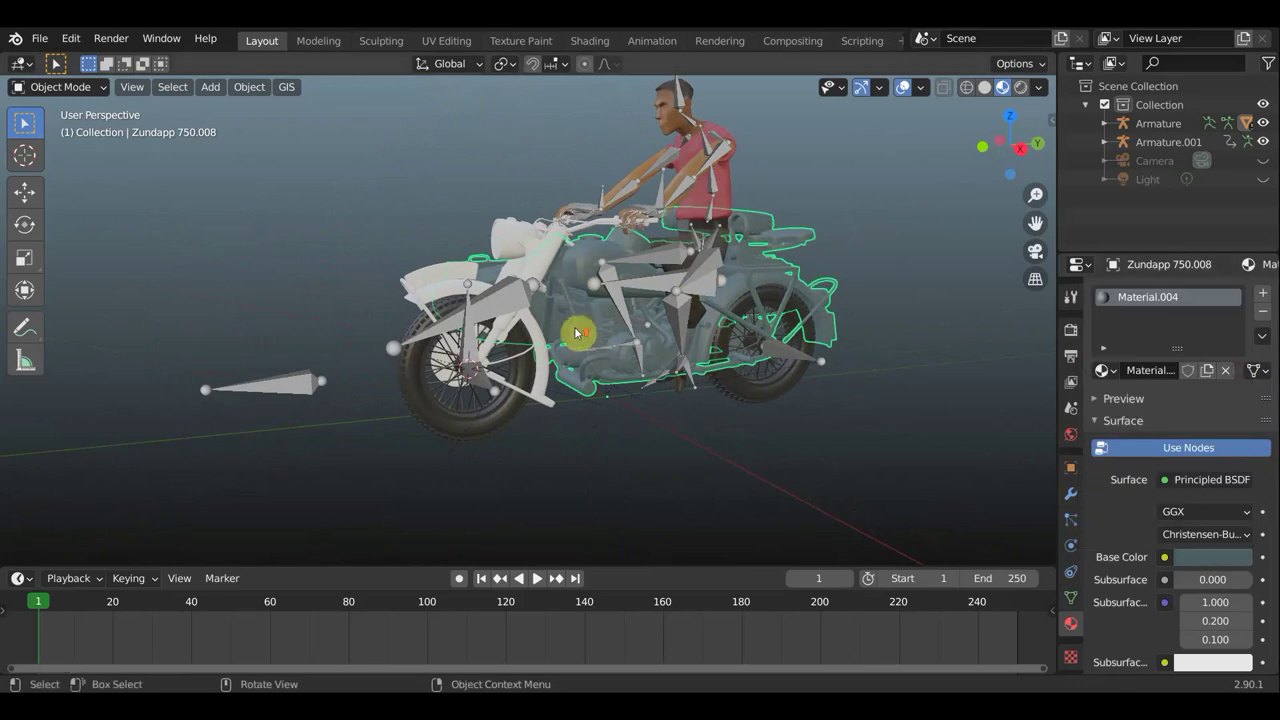
middle_drag(577, 331, 519, 250)
- Assign Material.004 to the front body part Zundapp 750.005
click(541, 249)
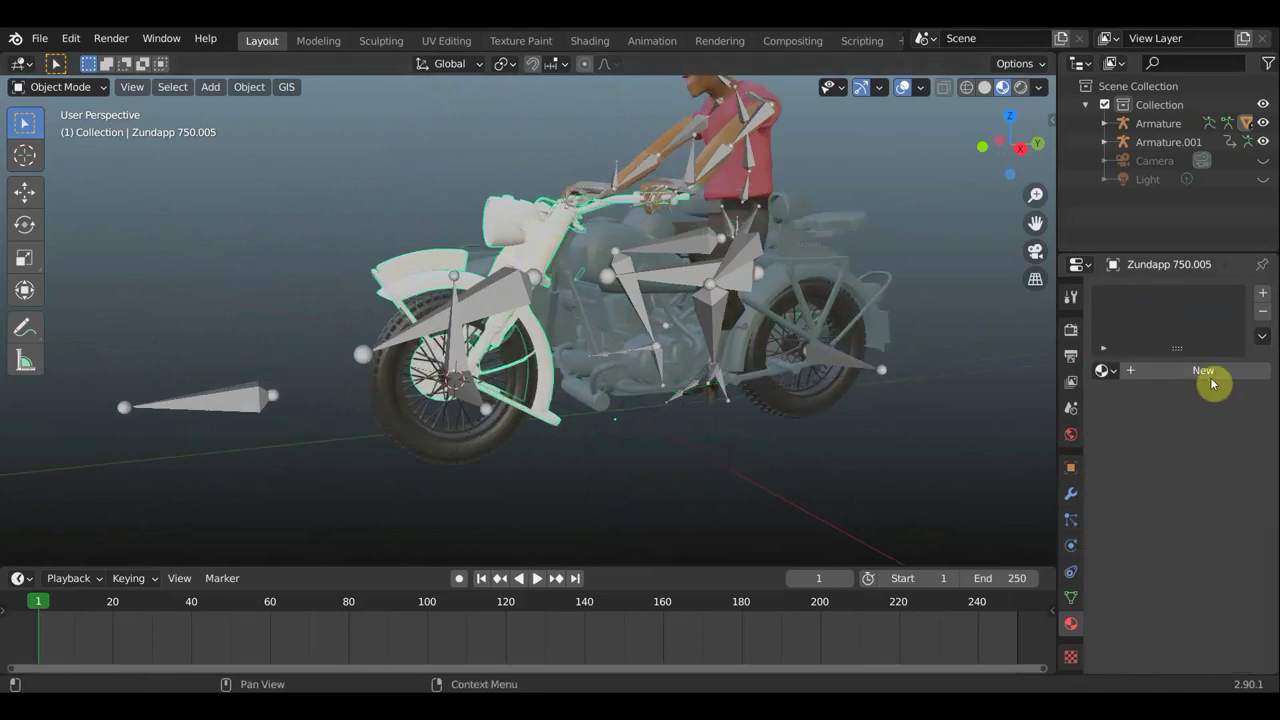
click(1110, 372)
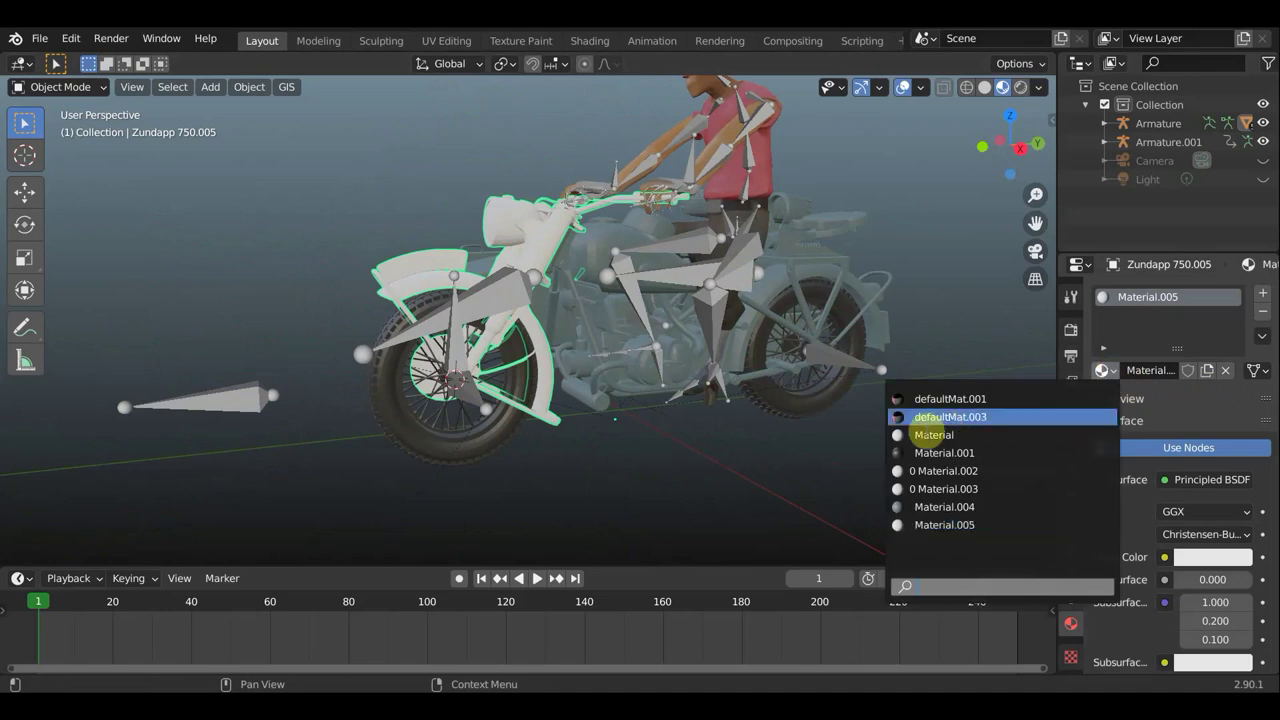
click(935, 508)
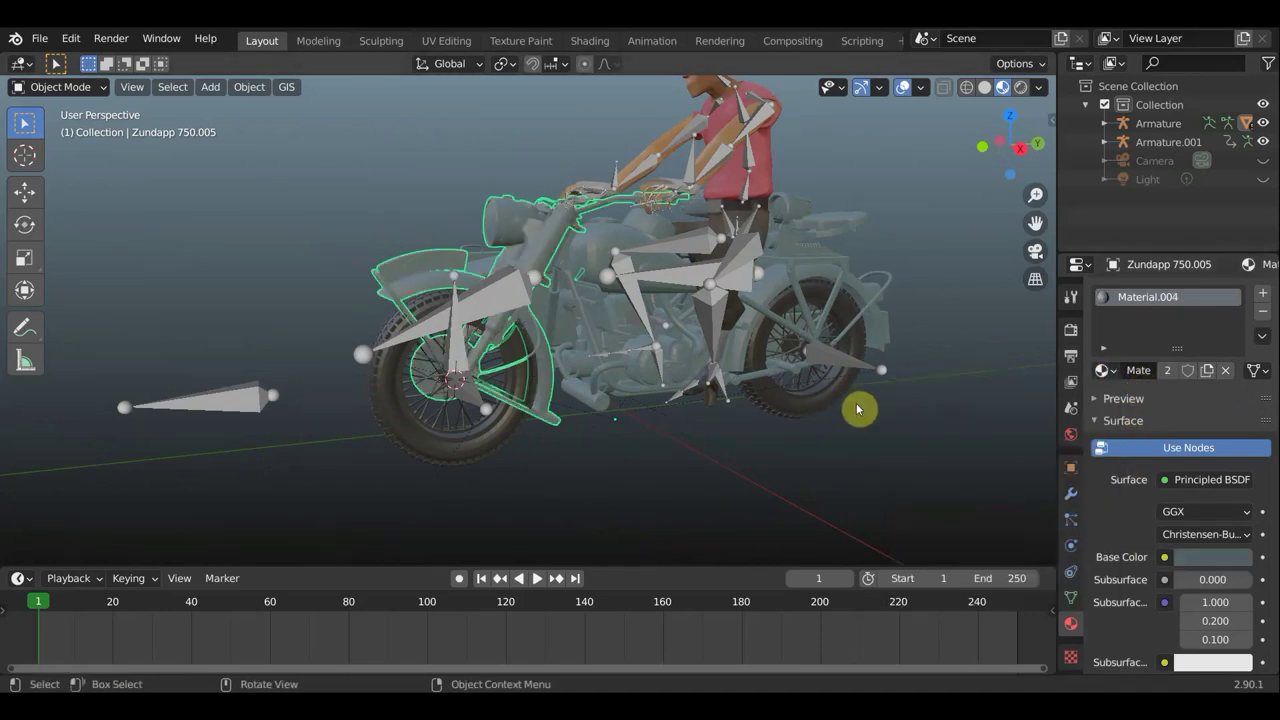
- Select the sidecar object and bring up the interaction mode list
mouse_move(855, 403)
middle_down()
mouse_move(614, 431)
mouse_move(731, 449)
mouse_move(789, 437)
mouse_move(703, 429)
mouse_move(723, 440)
mouse_move(794, 376)
middle_up()
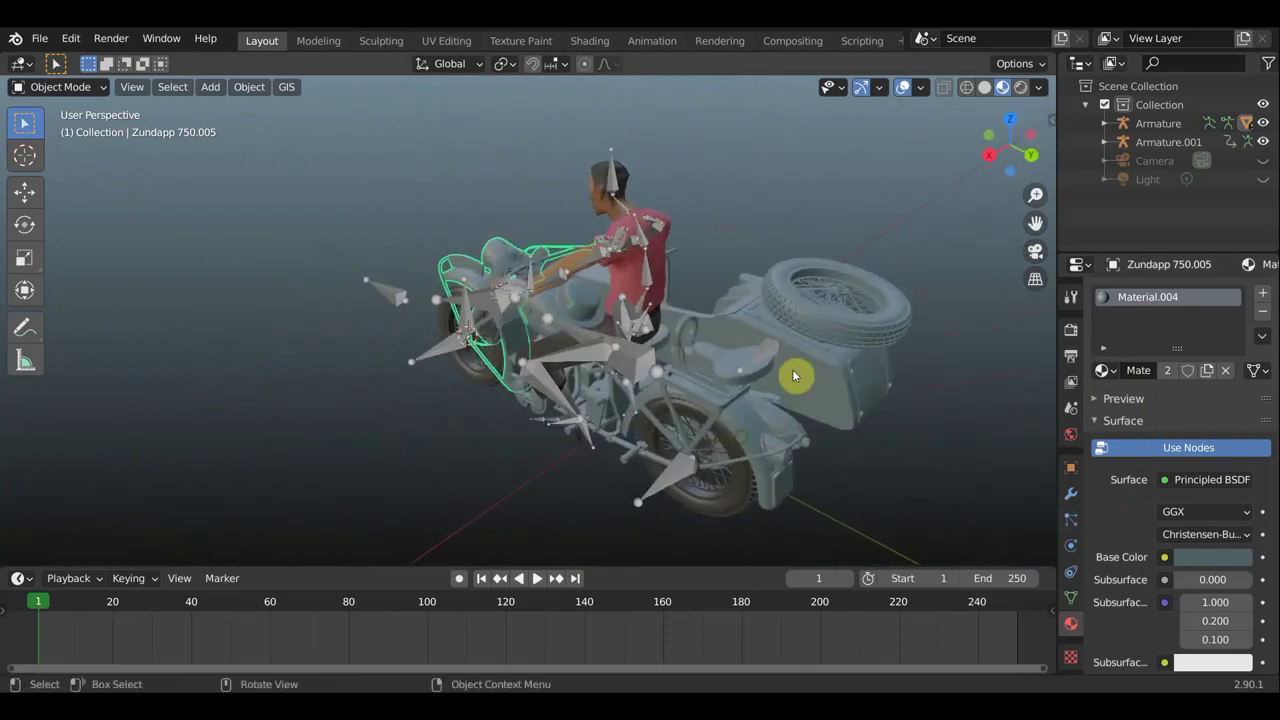
click(834, 322)
click(68, 88)
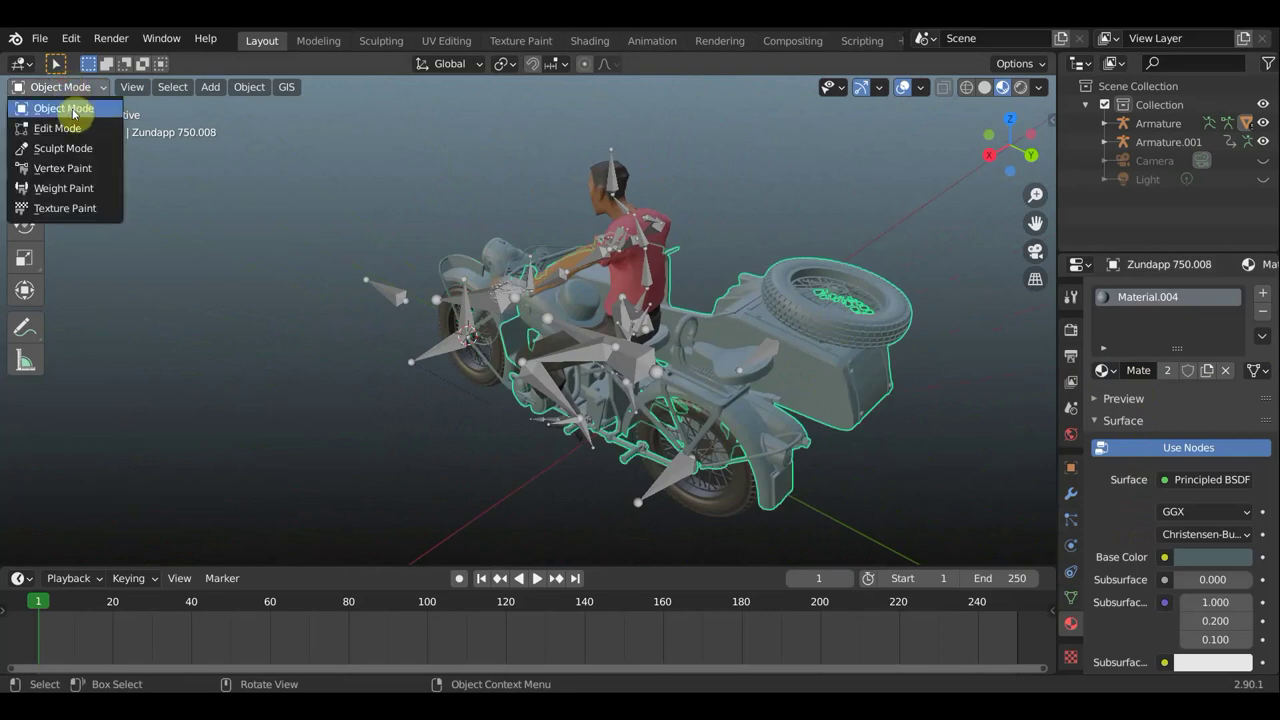
- In Edit Mode, select all faces of the sidecar's spare tyre
click(57, 128)
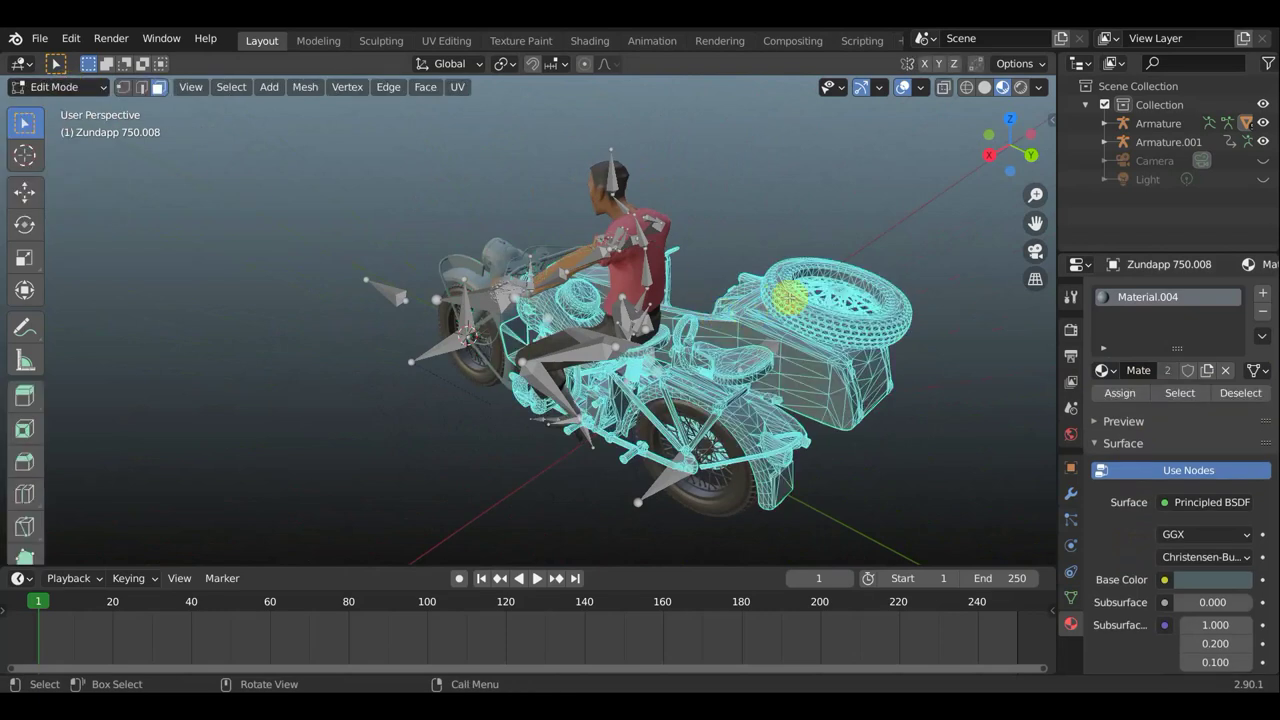
key(b)
drag(790, 306, 815, 322)
key(ctrl+l)
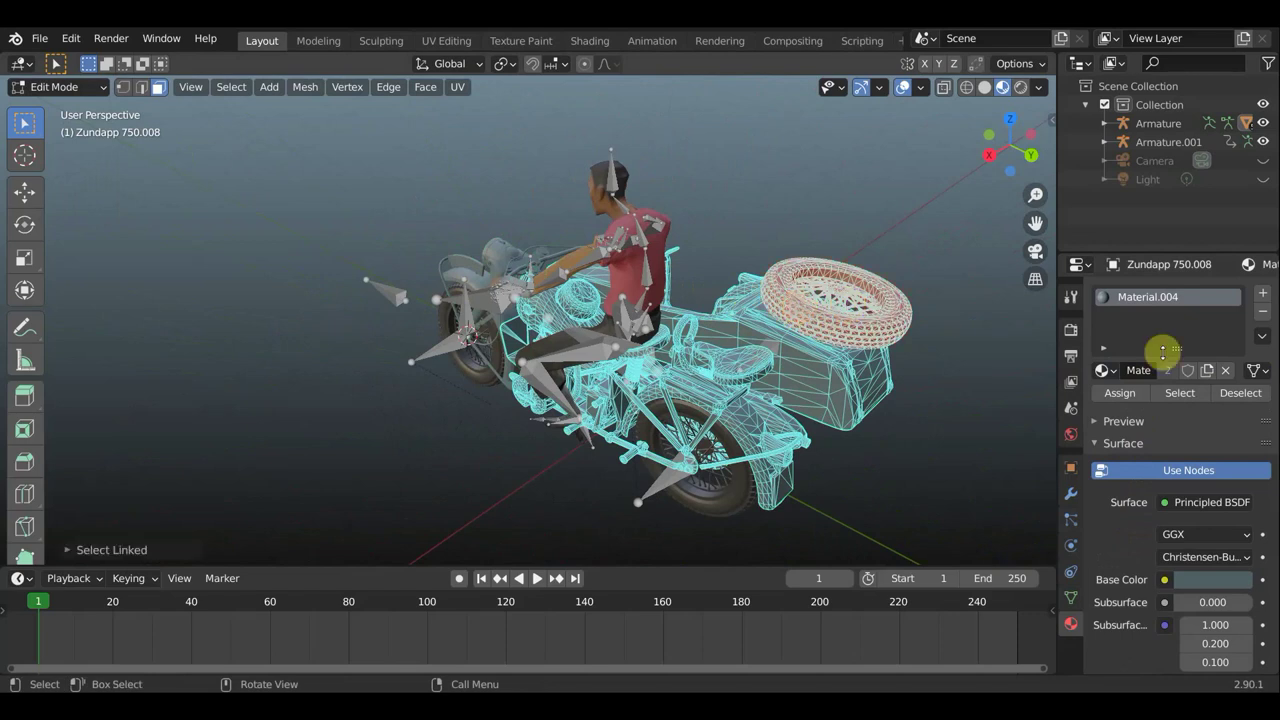
- Add a second material slot with Material.001 and assign it to the spare tyre faces
click(1266, 295)
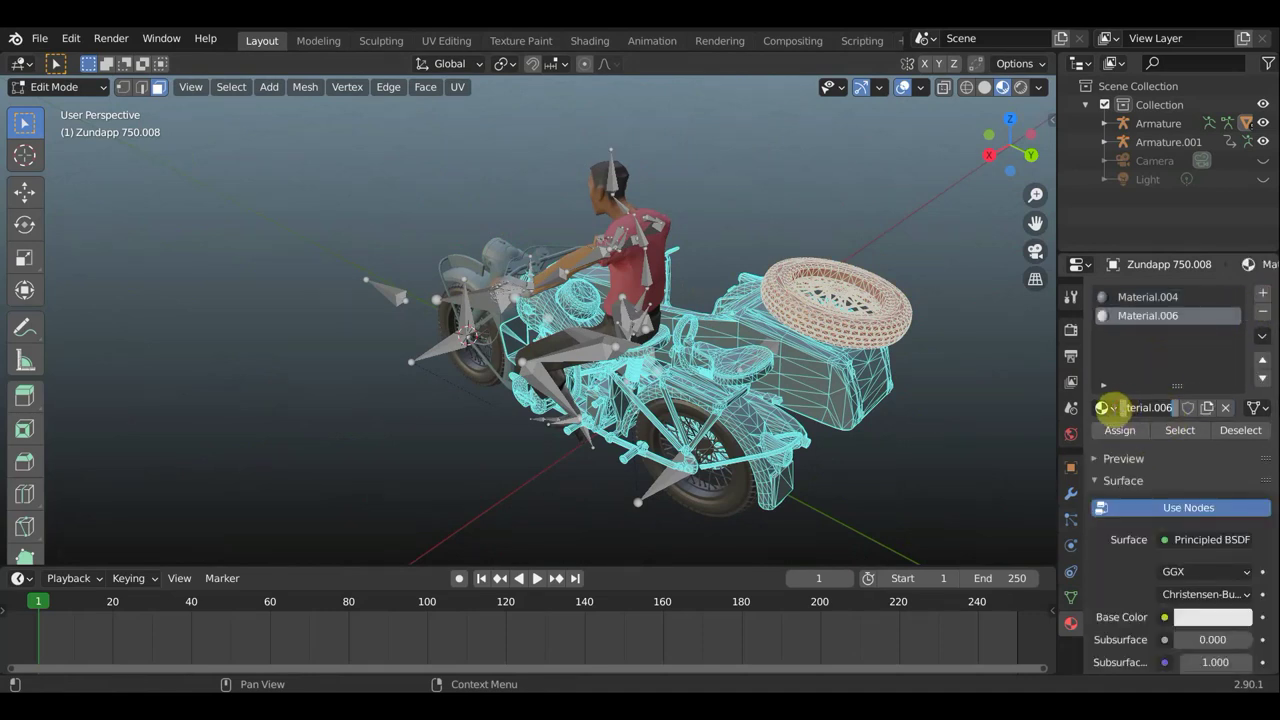
click(1106, 408)
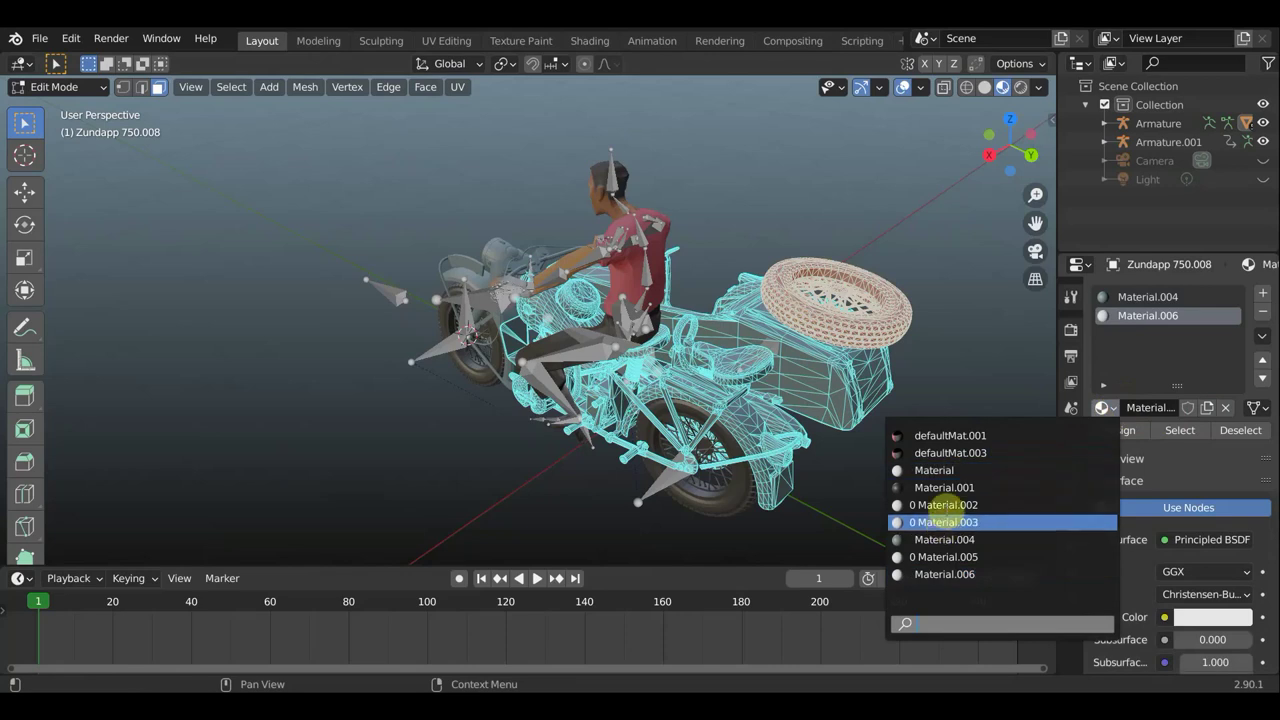
click(943, 488)
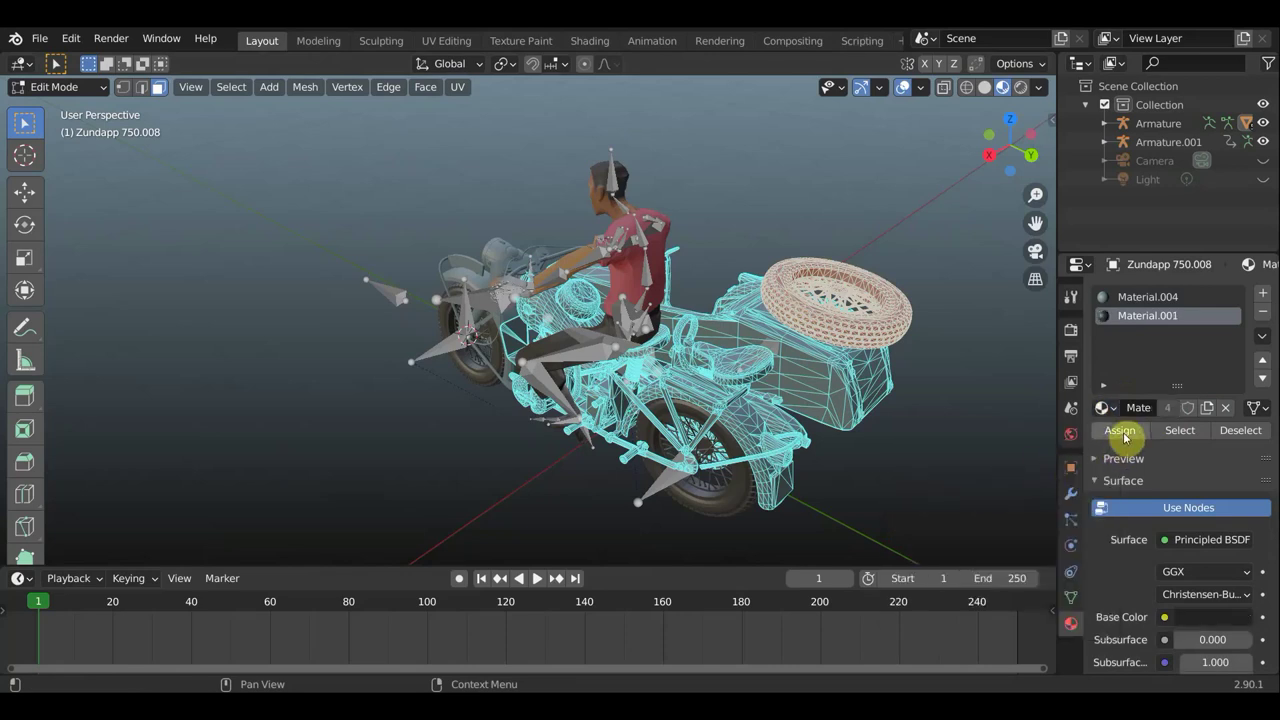
click(1122, 432)
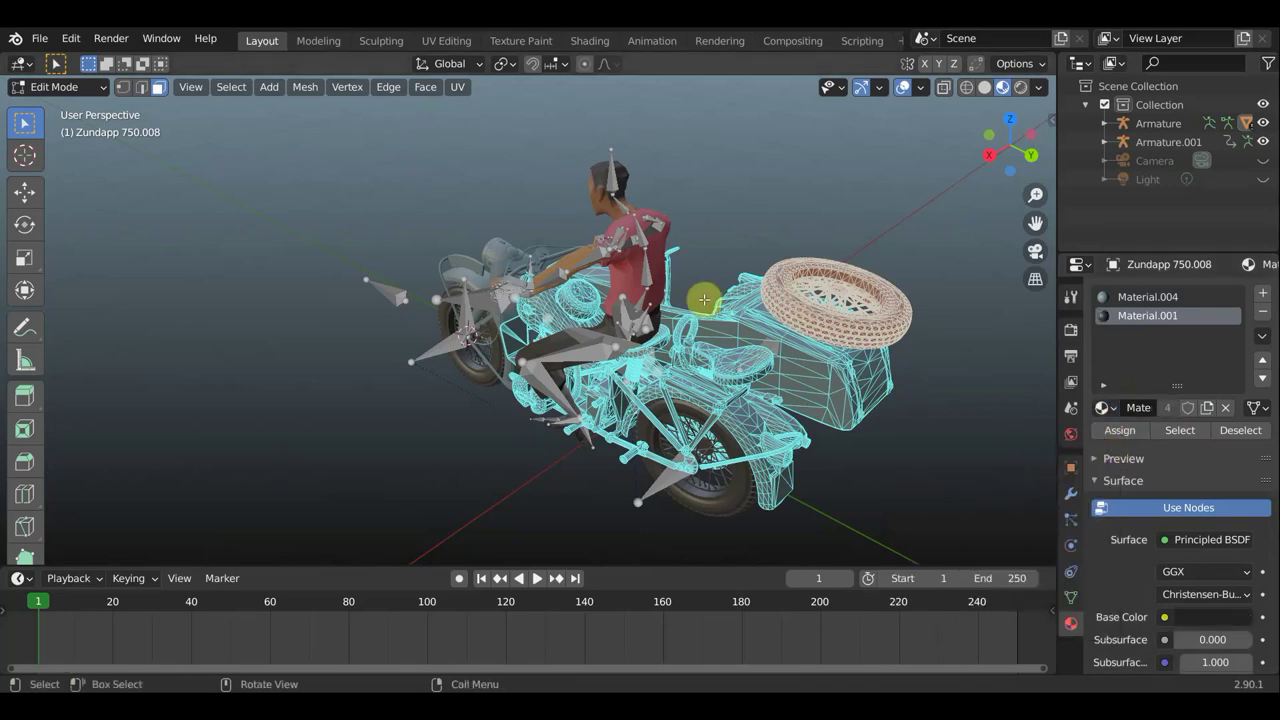
- Clear the face selection and switch the viewport to Wireframe shading
click(820, 350)
scroll(750, 425, up, 2)
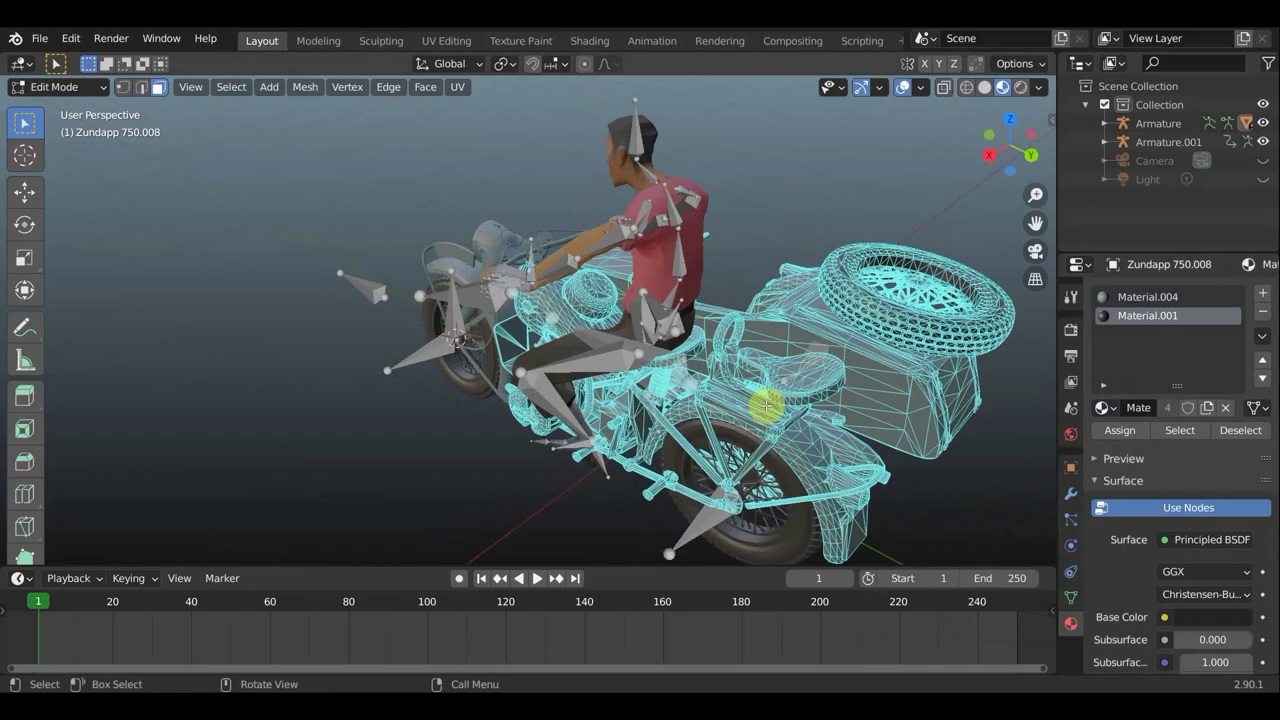
mouse_move(766, 404)
middle_down()
mouse_move(847, 323)
mouse_move(806, 297)
middle_up()
scroll(796, 293, up, 4)
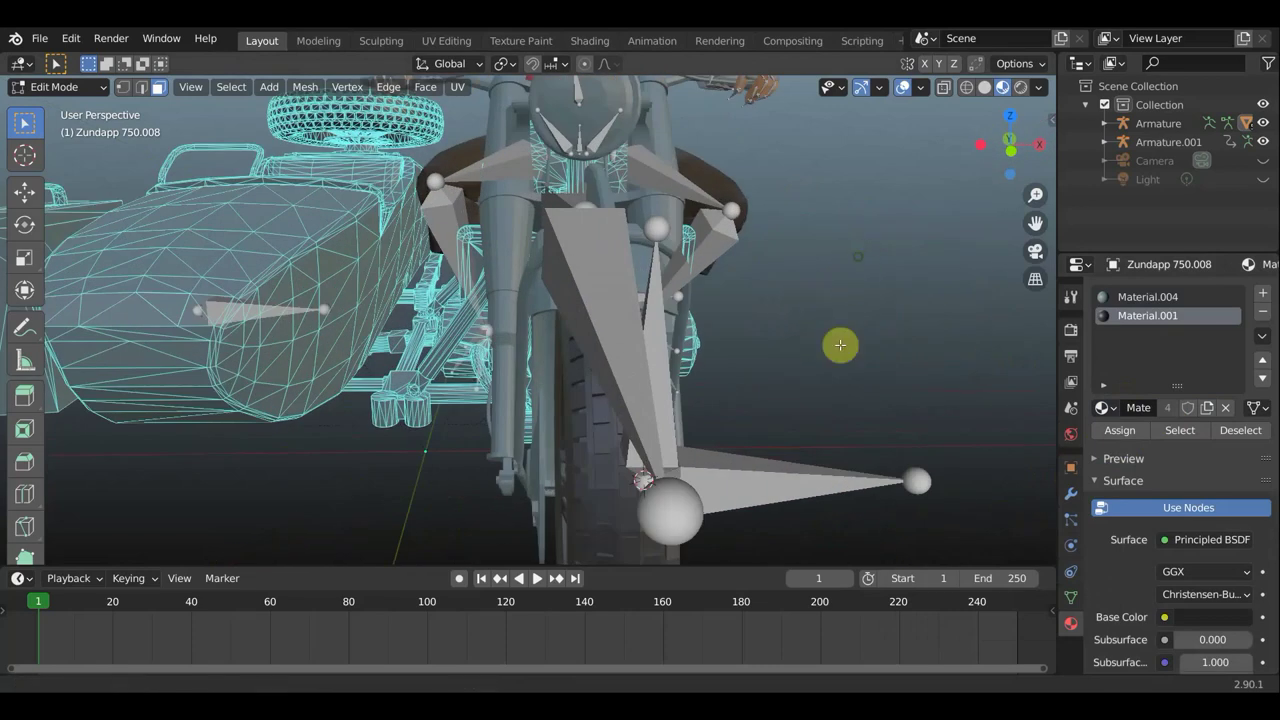
middle_drag(840, 343, 820, 383)
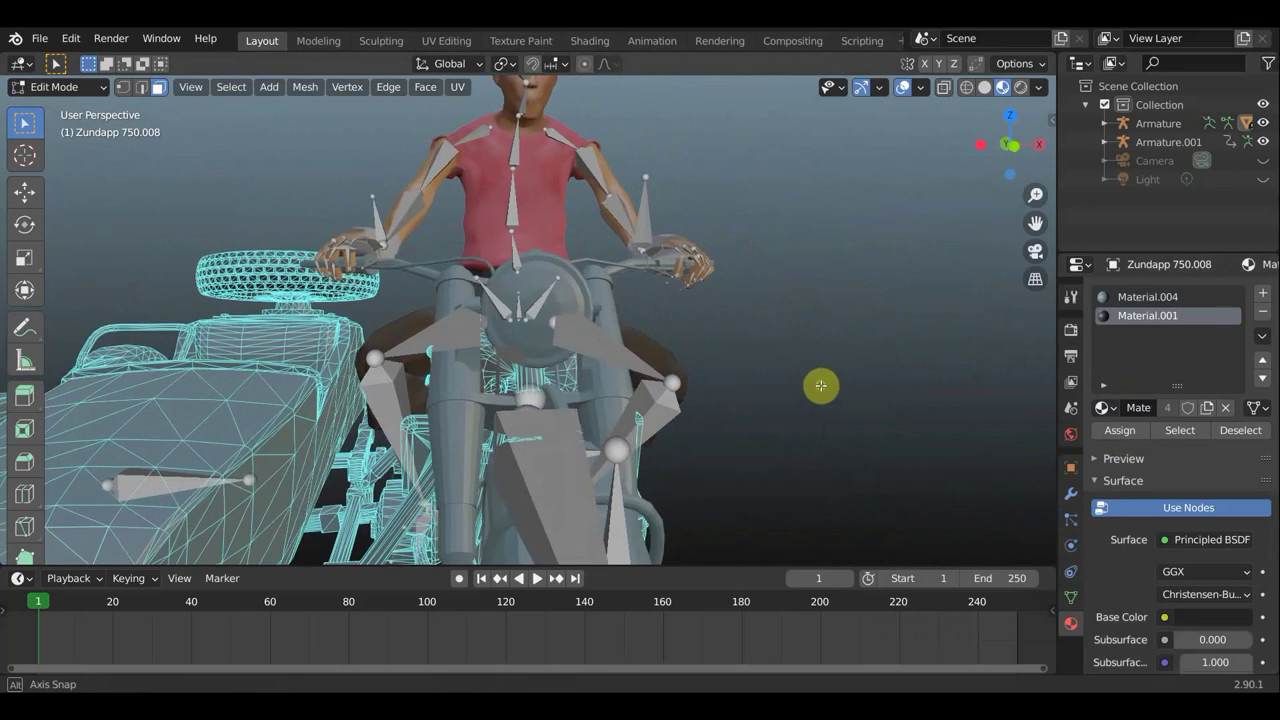
click(965, 88)
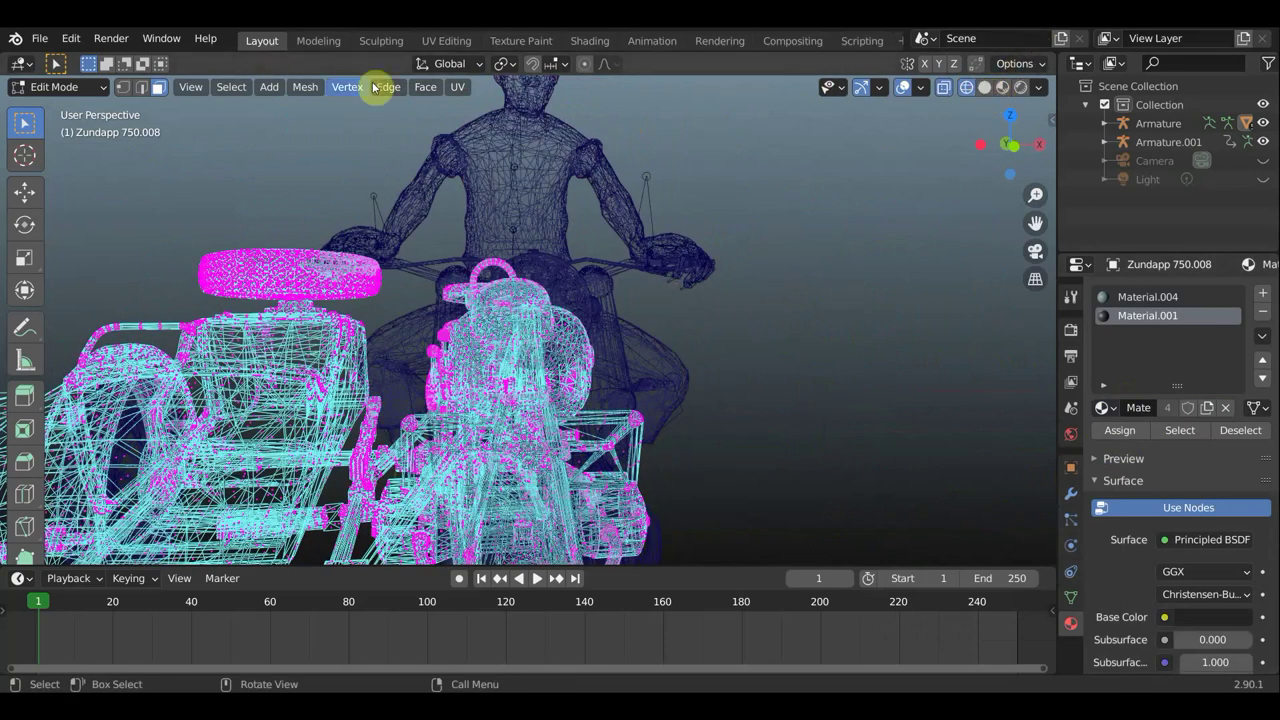
- Return to Object Mode with Solid viewport shading
click(60, 87)
click(60, 104)
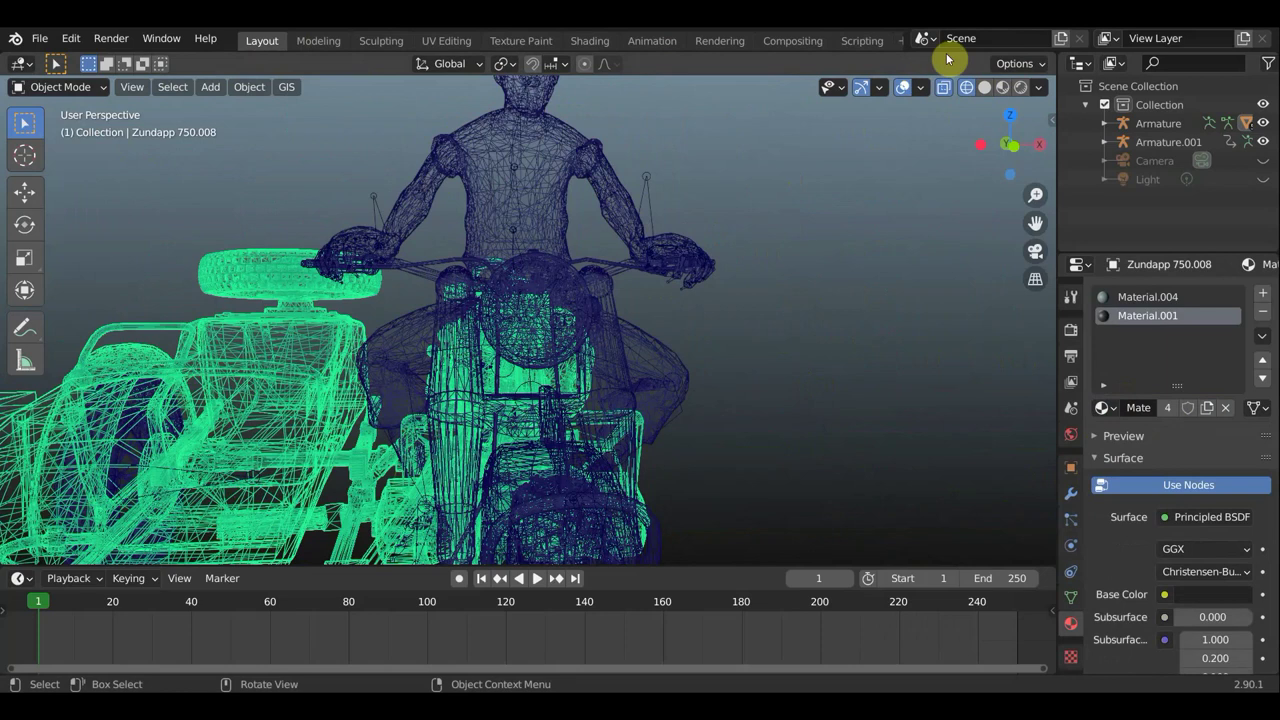
click(982, 88)
- Edit the handlebar/fork mesh and circle-select its round headlight faces
click(575, 303)
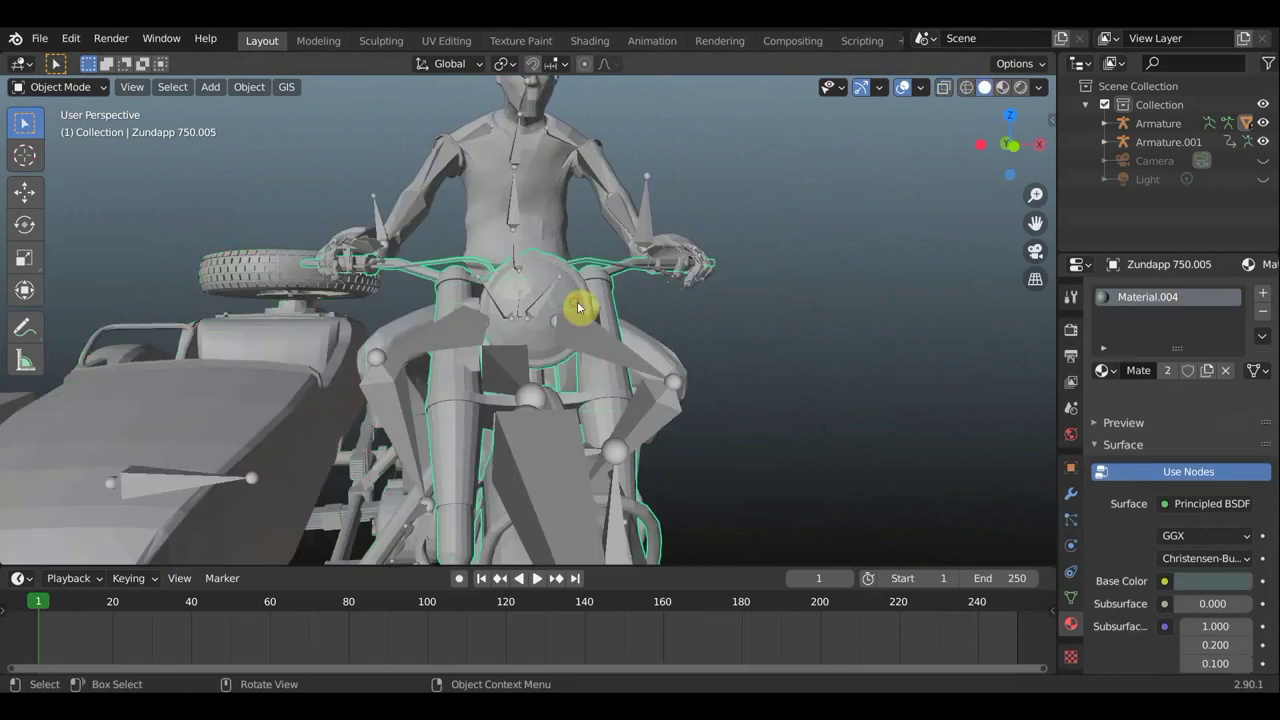
click(85, 88)
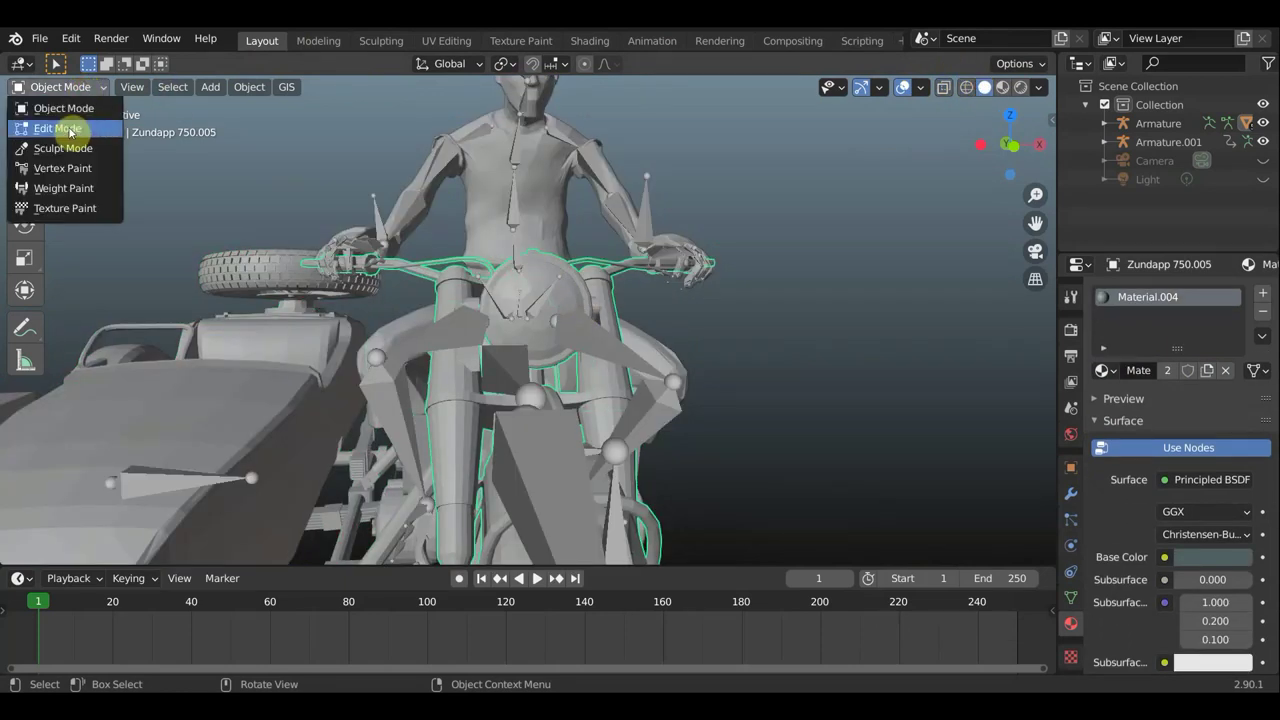
click(57, 128)
scroll(486, 314, up, 1)
scroll(505, 313, up, 1)
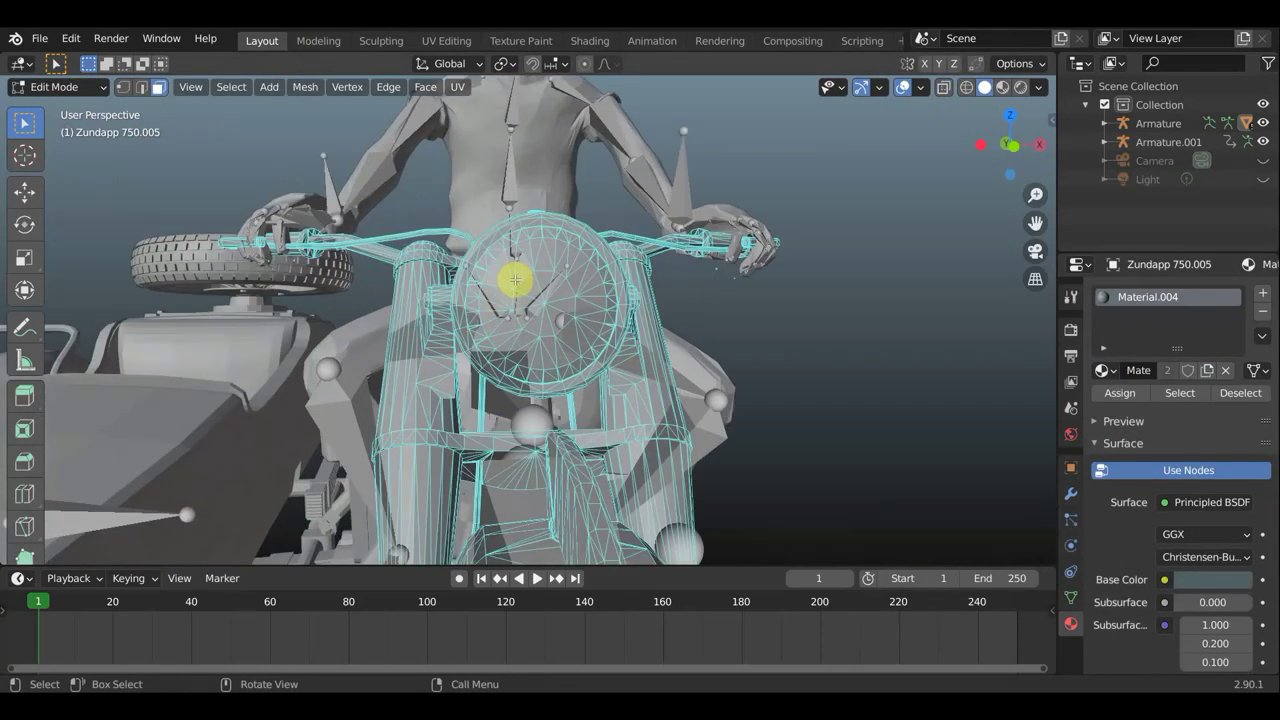
key(c)
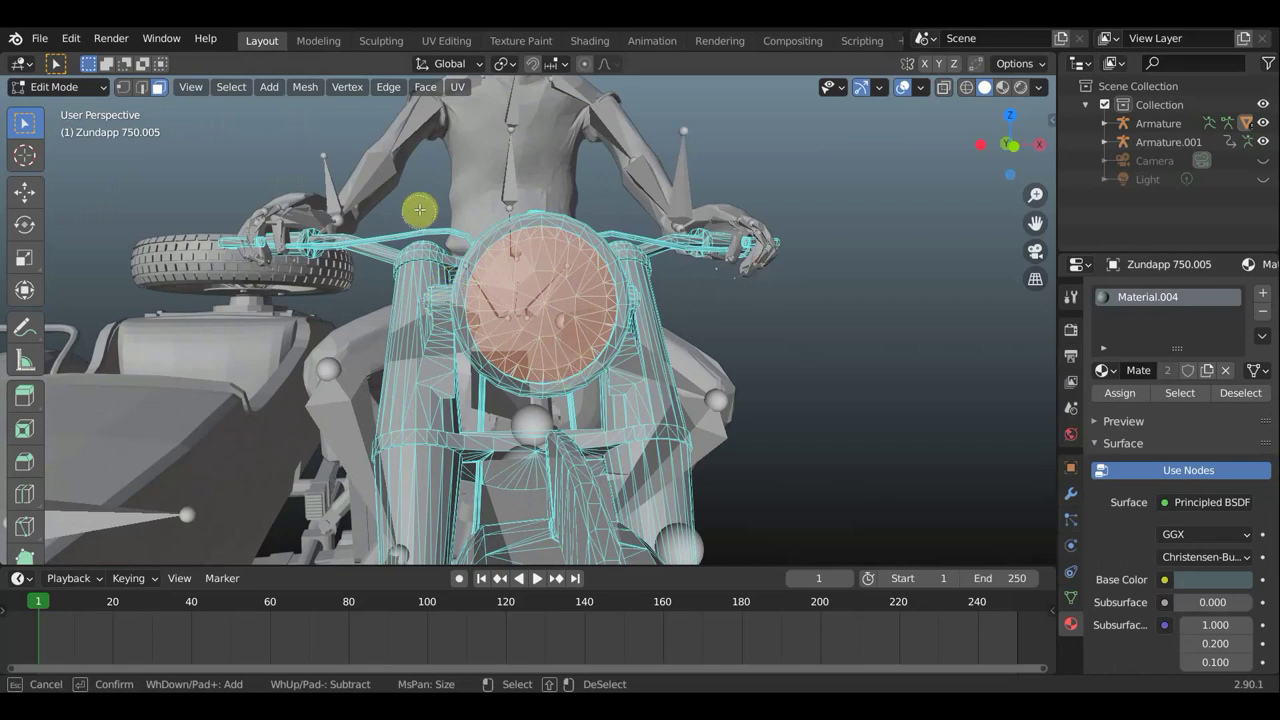
key(Escape)
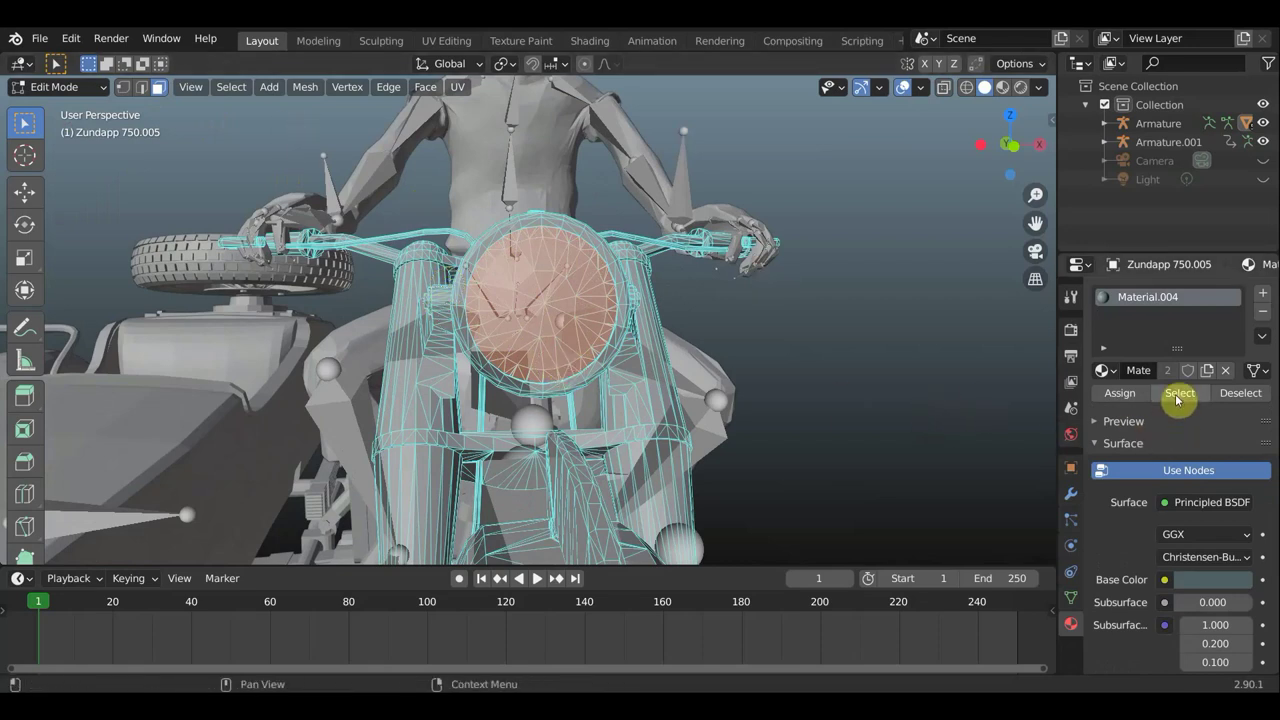
- Add a new Material.007 slot with an Emission surface for the headlight, then return to Object Mode
click(1264, 296)
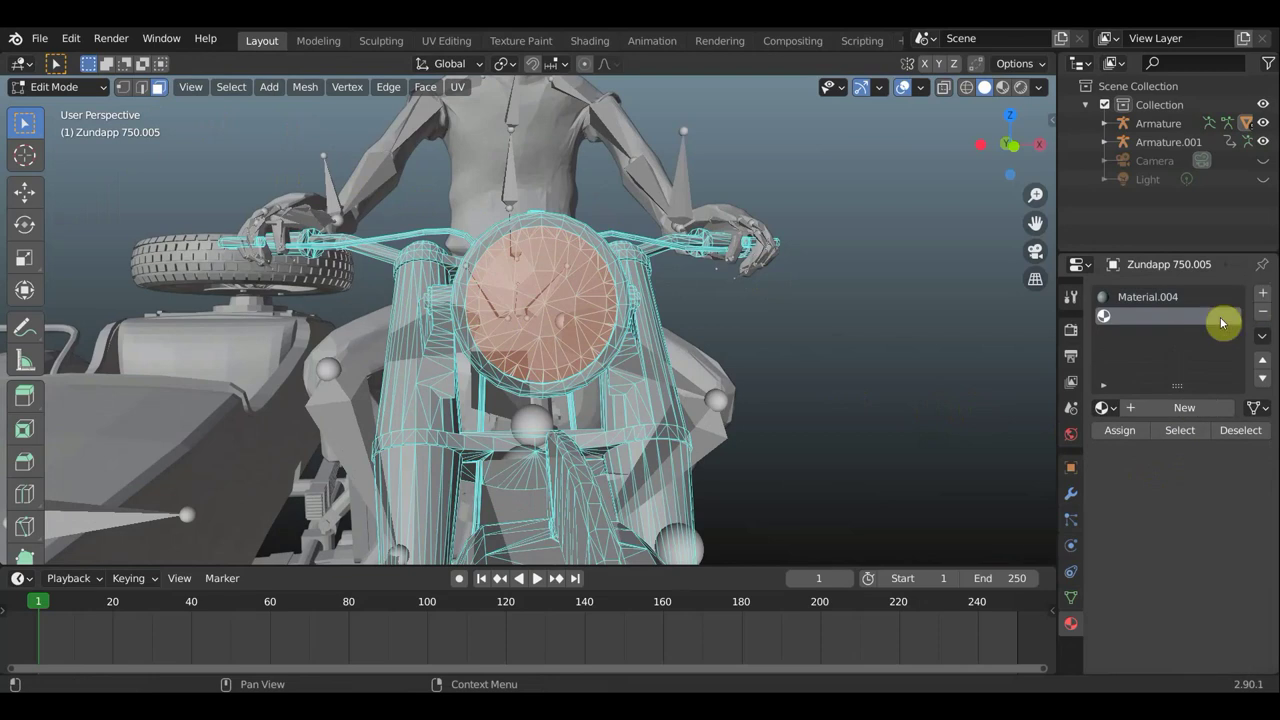
click(1182, 408)
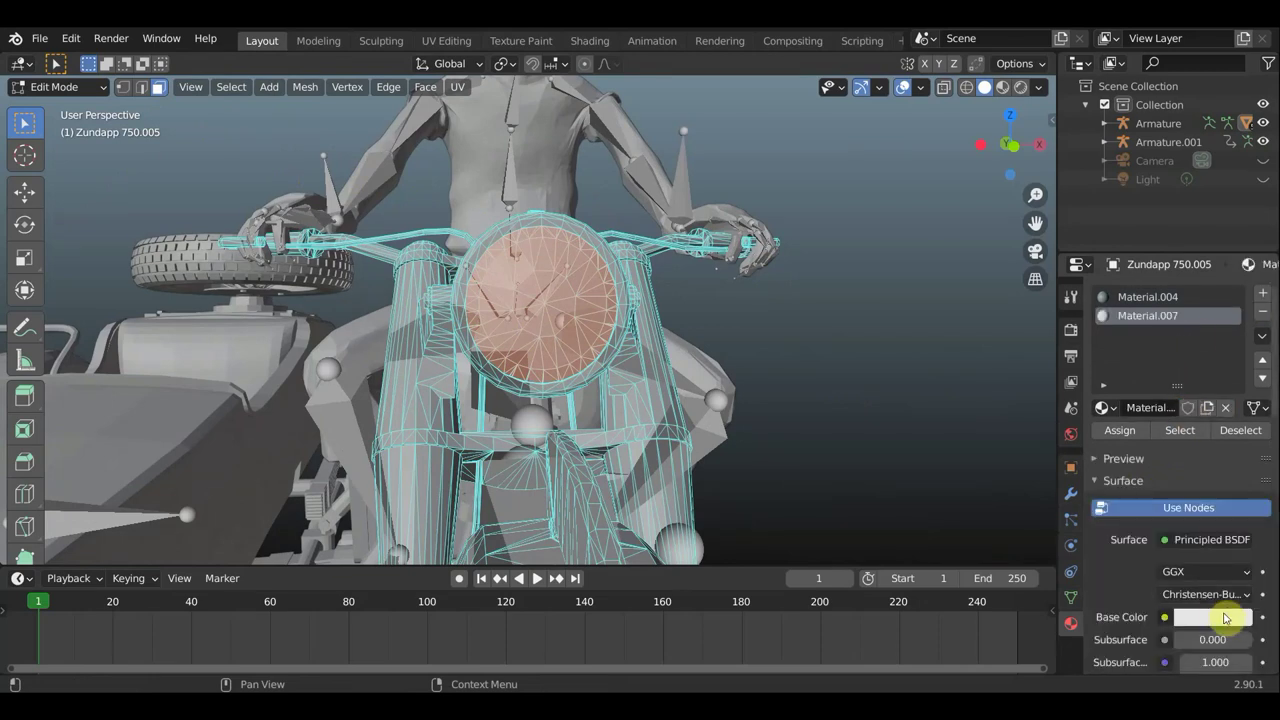
scroll(1224, 624, down, 2)
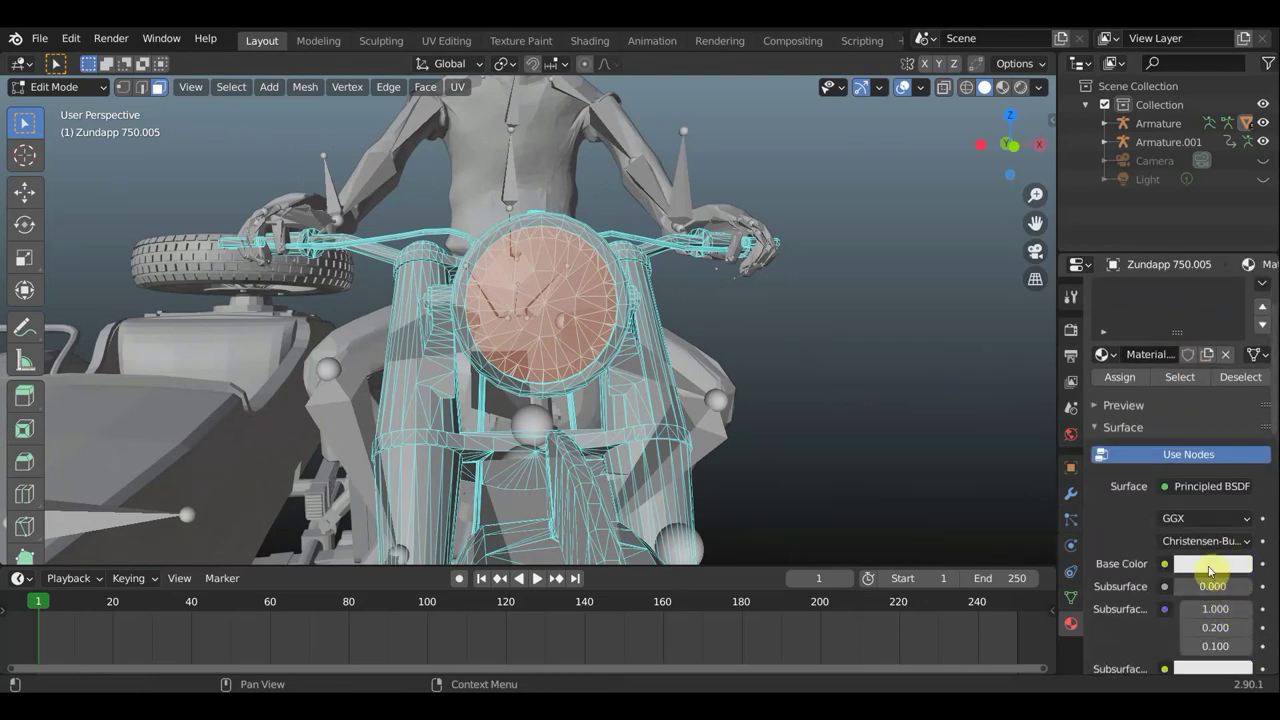
scroll(1214, 558, down, 2)
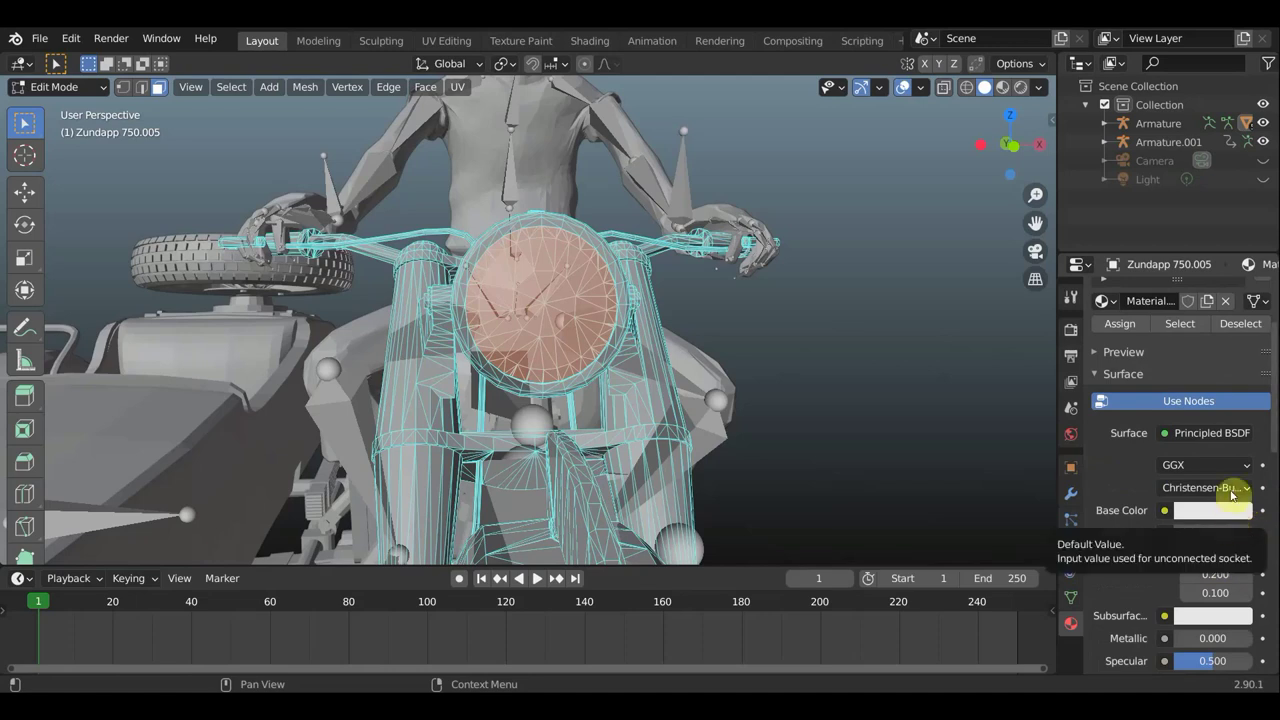
click(1203, 436)
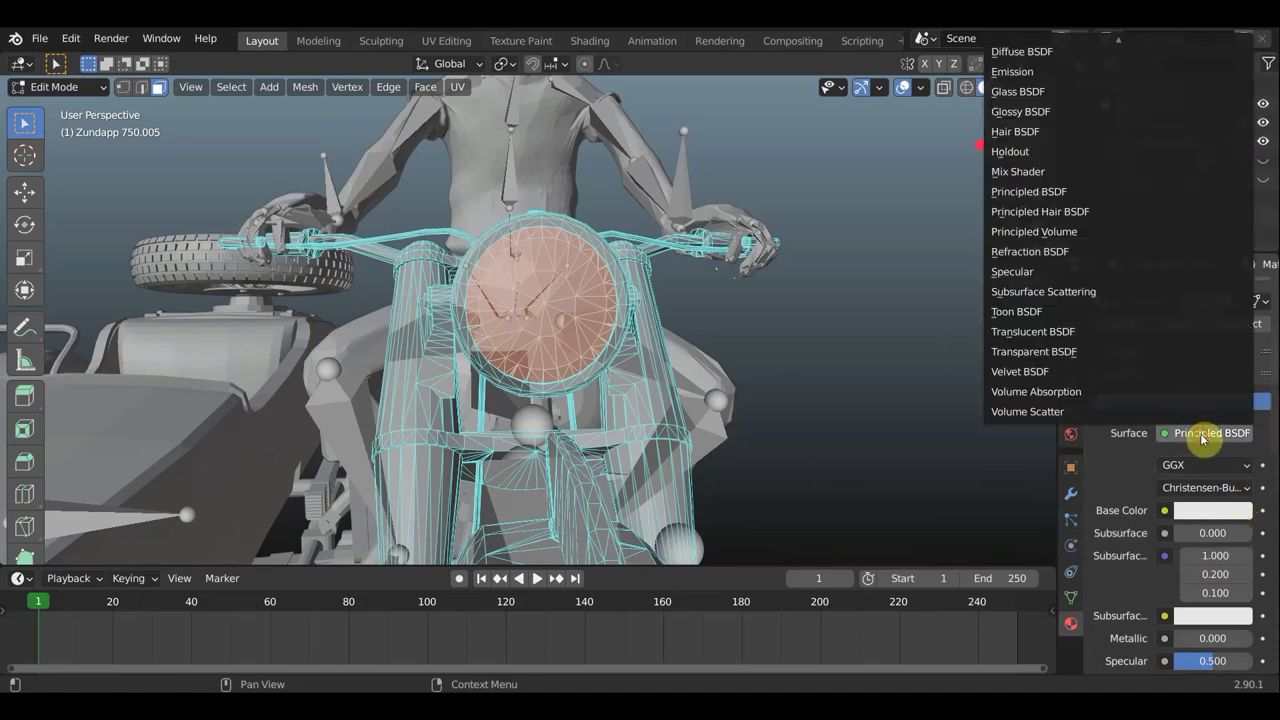
click(1033, 72)
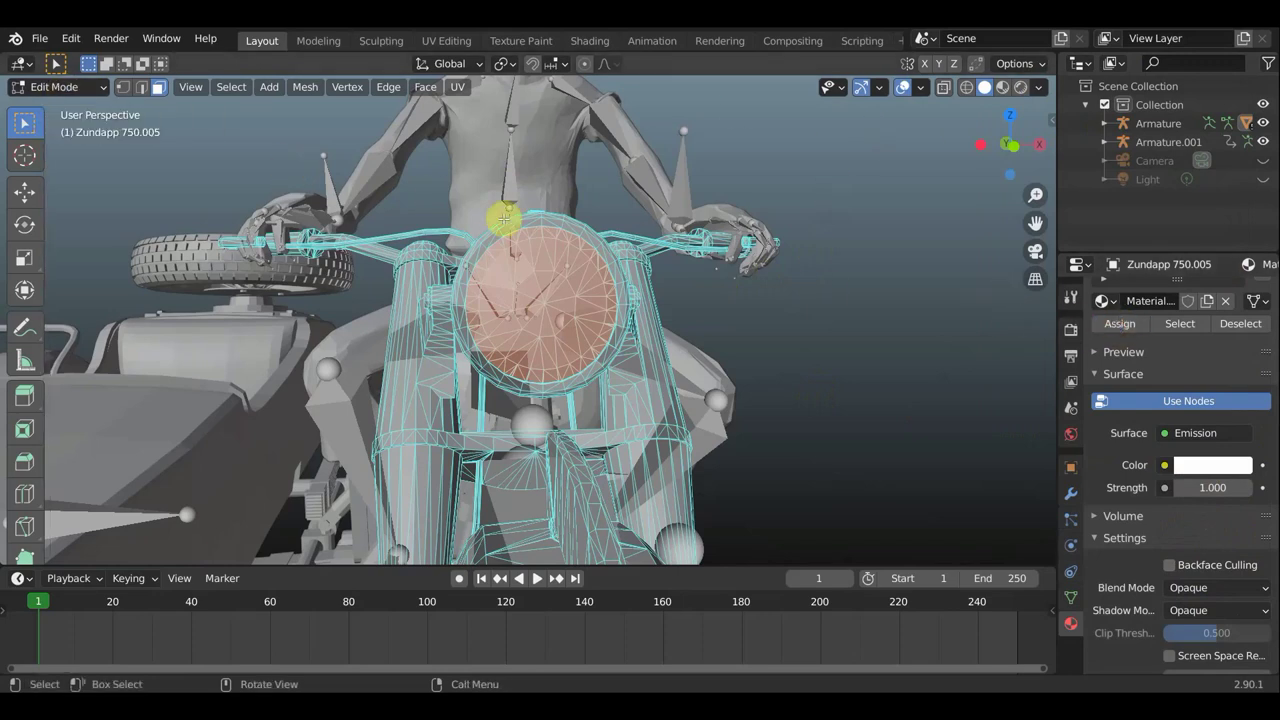
click(64, 88)
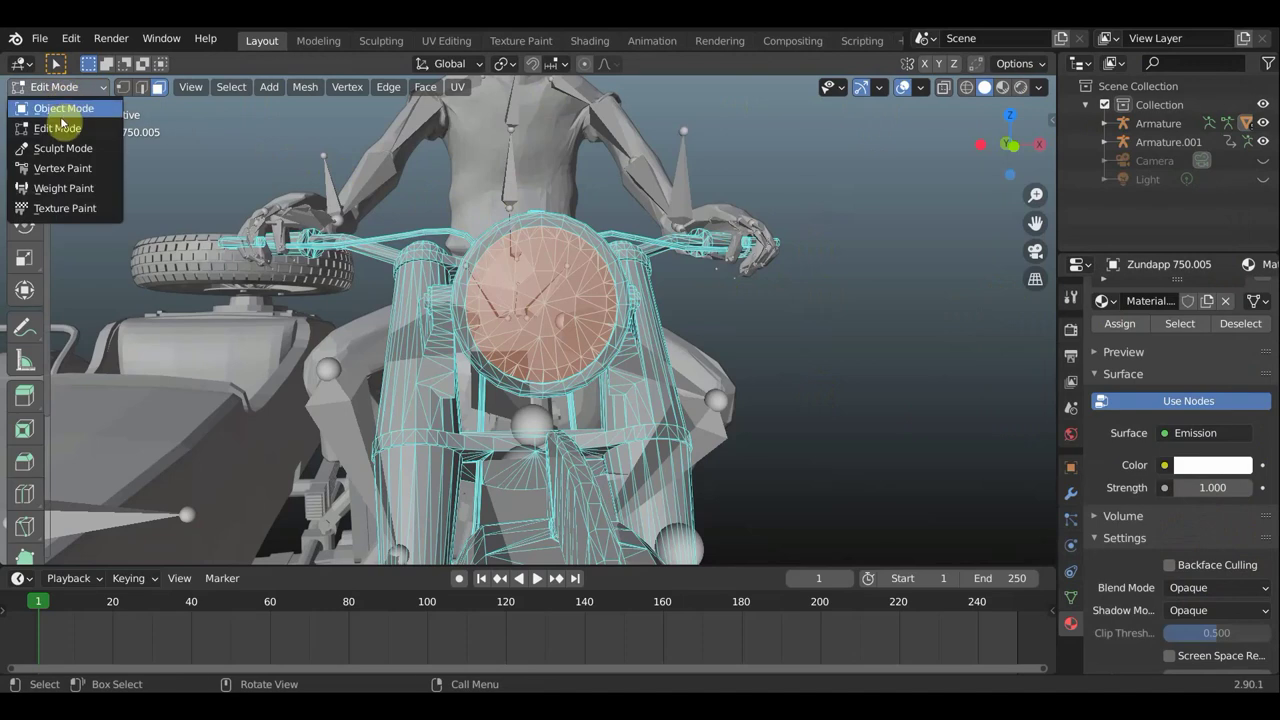
click(64, 110)
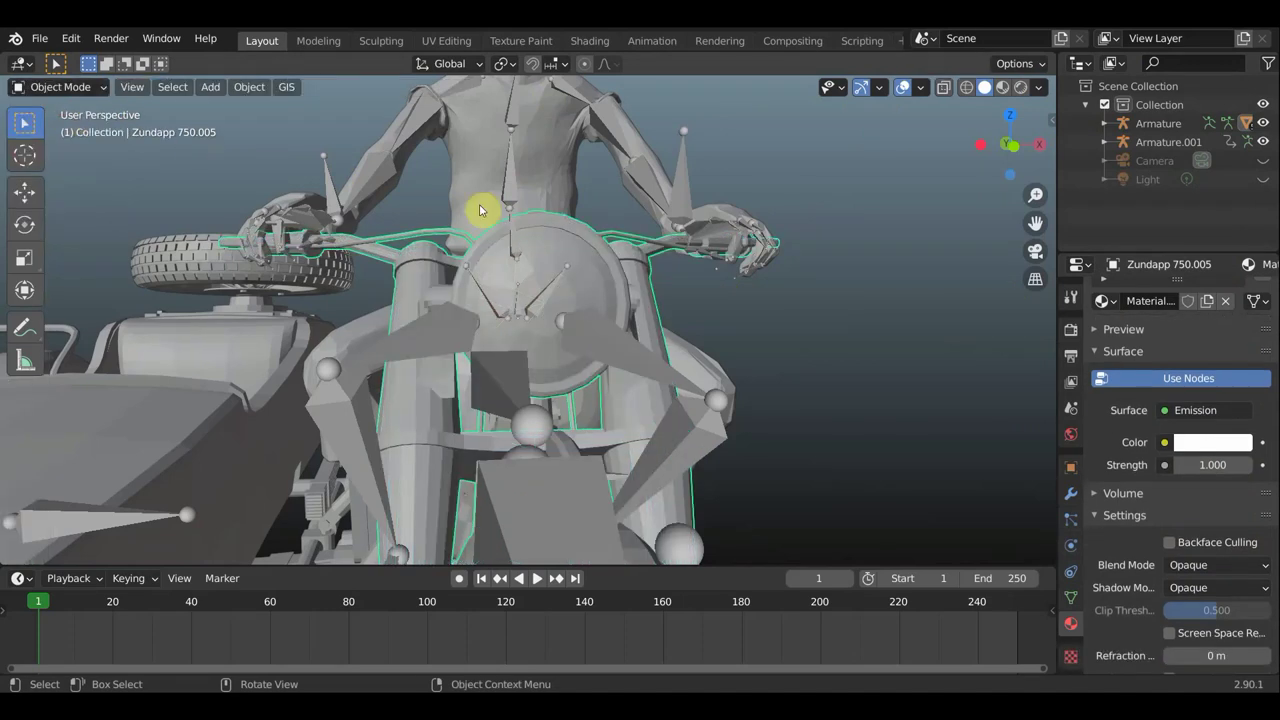
- Compare Material Preview, Rendered and Solid shading, ending in the rendered preview
click(1003, 88)
middle_drag(948, 217, 783, 323)
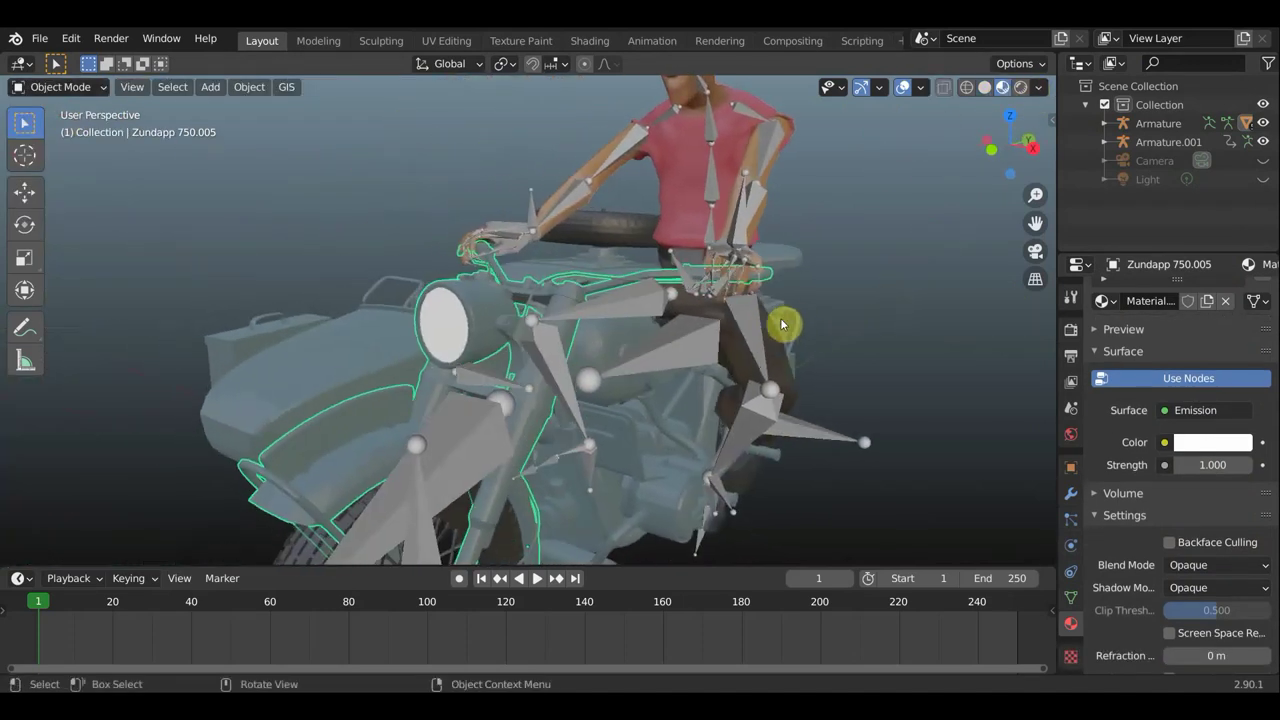
click(1020, 88)
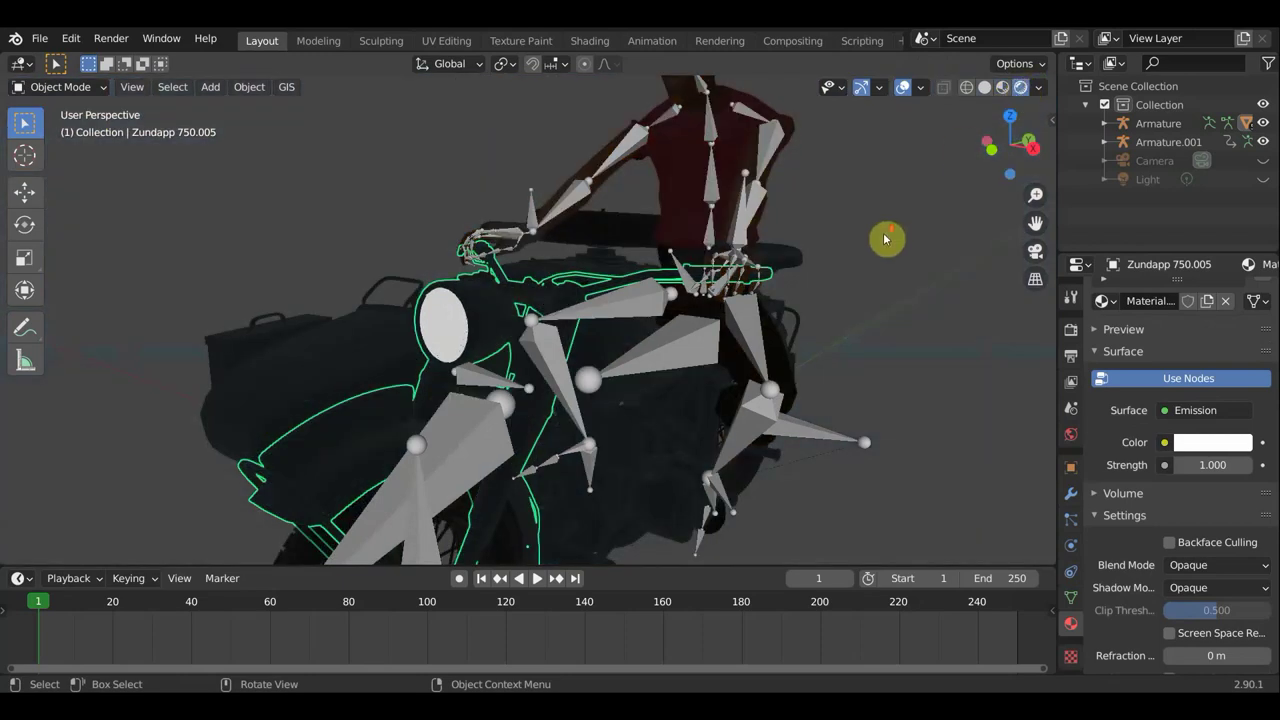
middle_drag(886, 237, 853, 270)
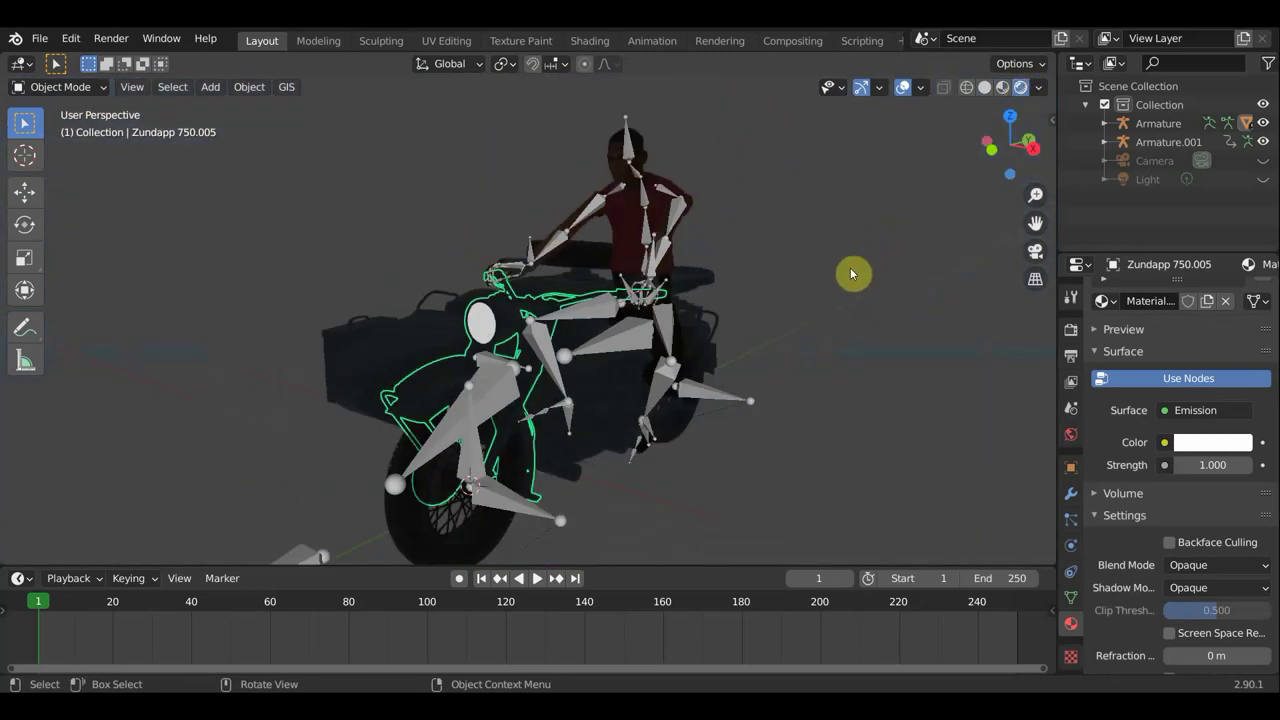
click(979, 88)
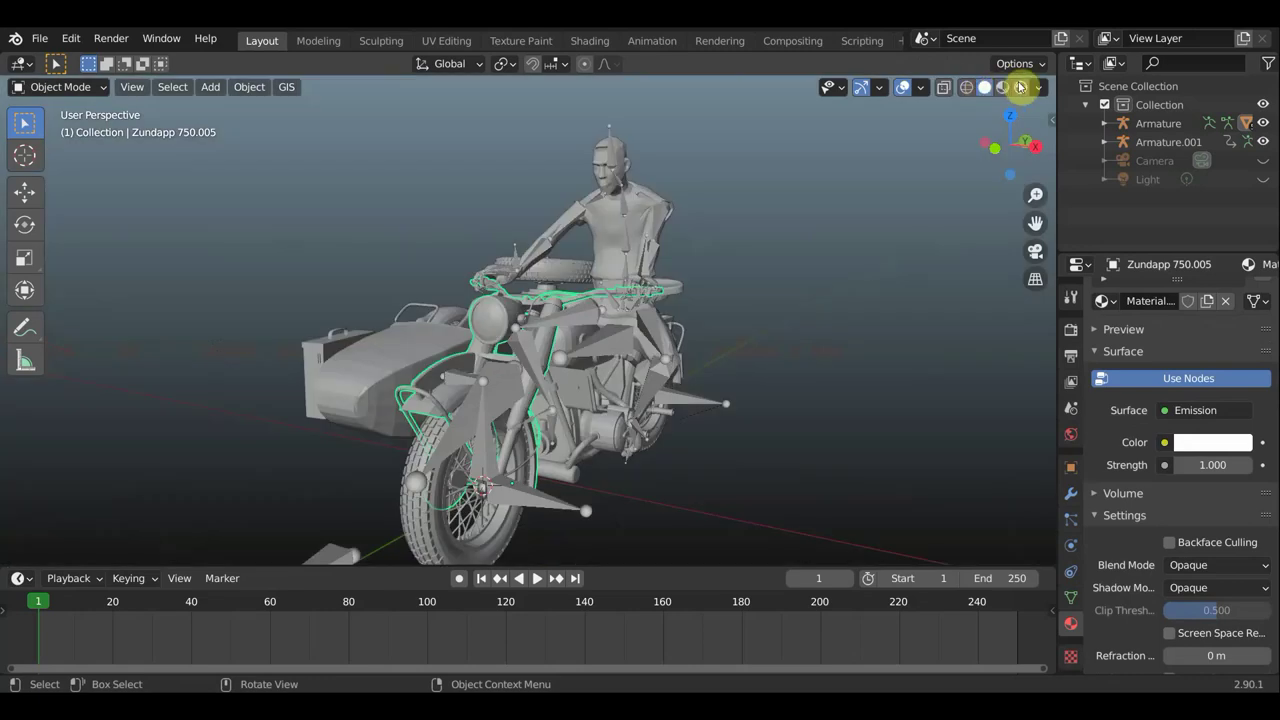
click(1020, 88)
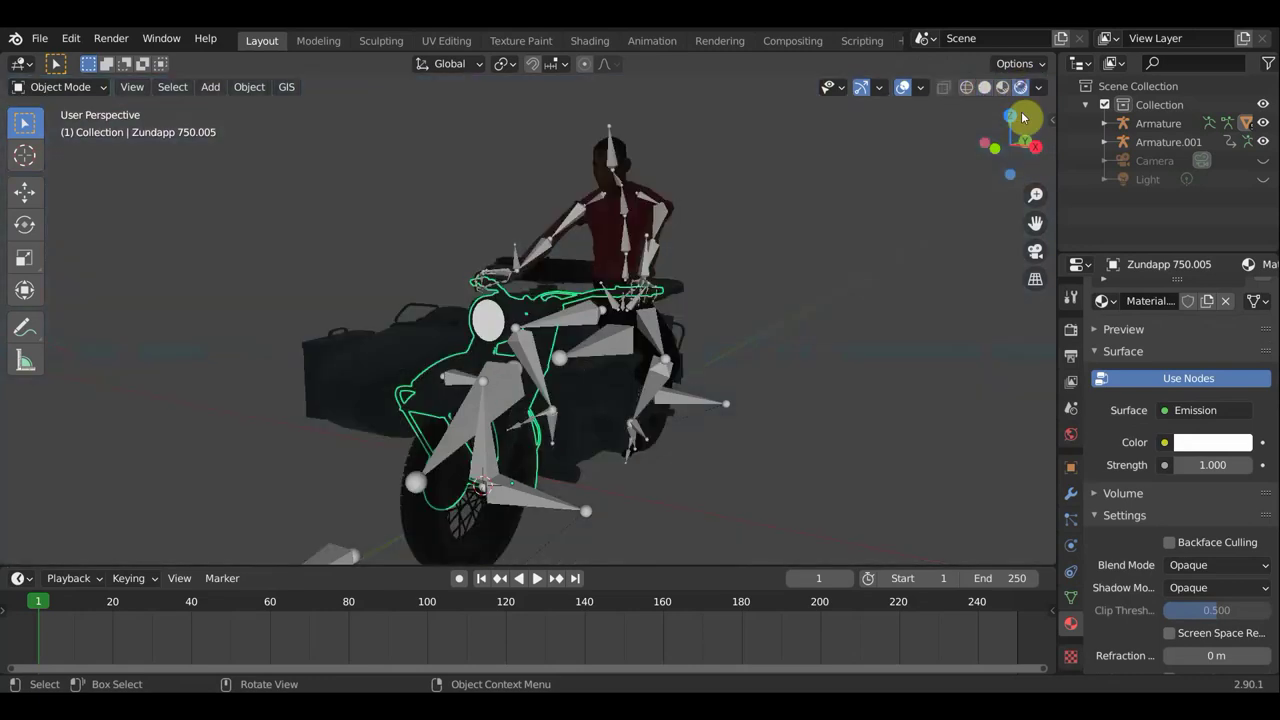
- Re-enable the scene's Light, a 1000 W point light, in the Outliner
click(1260, 182)
scroll(876, 312, down, 2)
scroll(850, 318, down, 2)
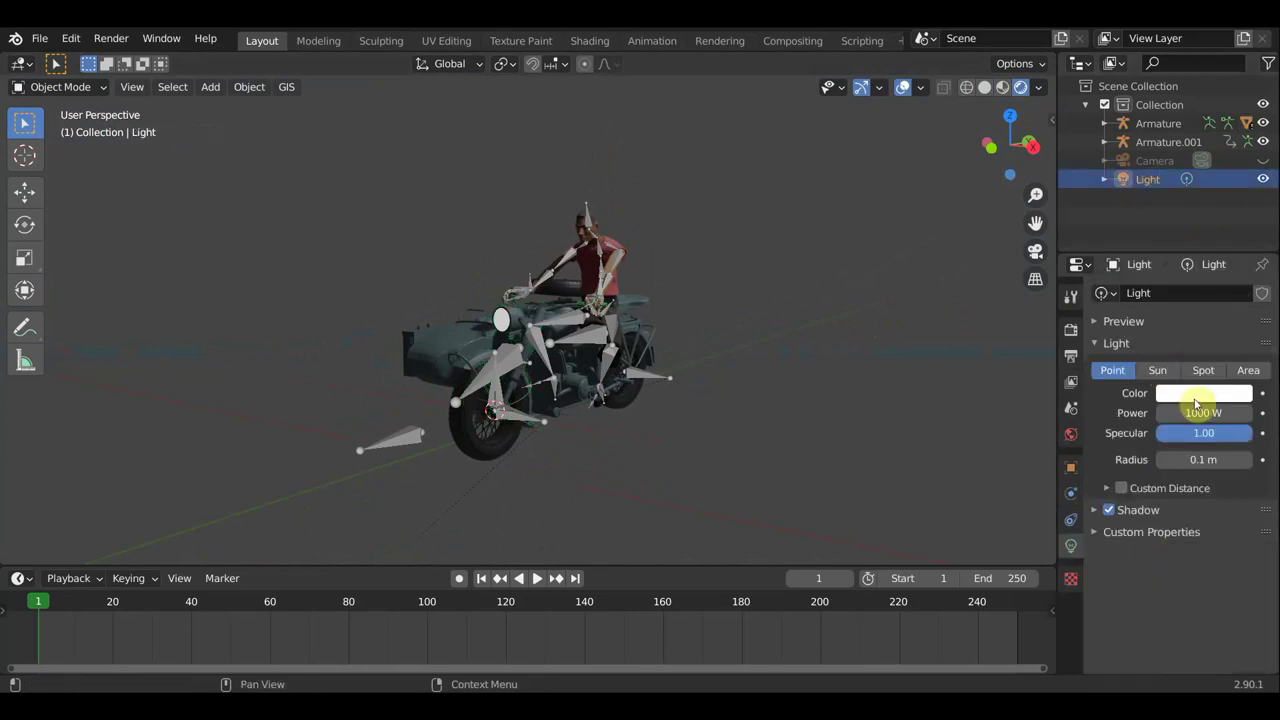
- Turn the light into a Sun lamp with strength 5
click(1175, 376)
text(5)
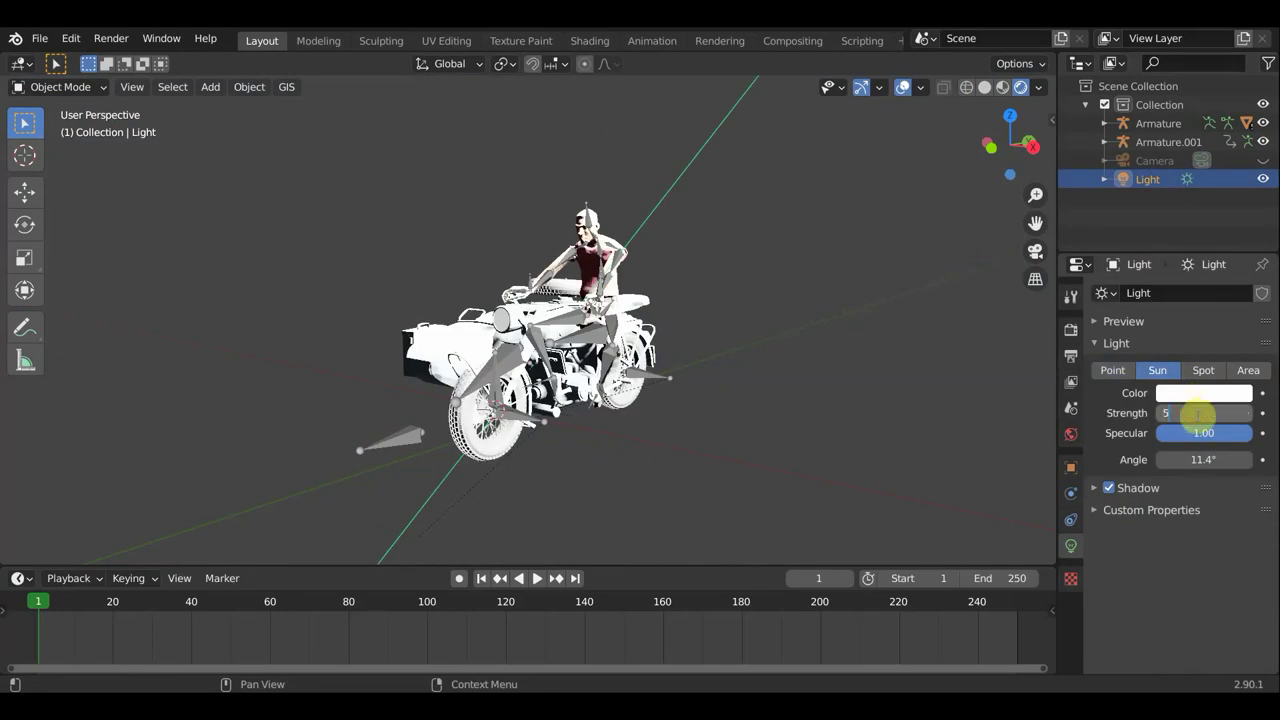
key(Return)
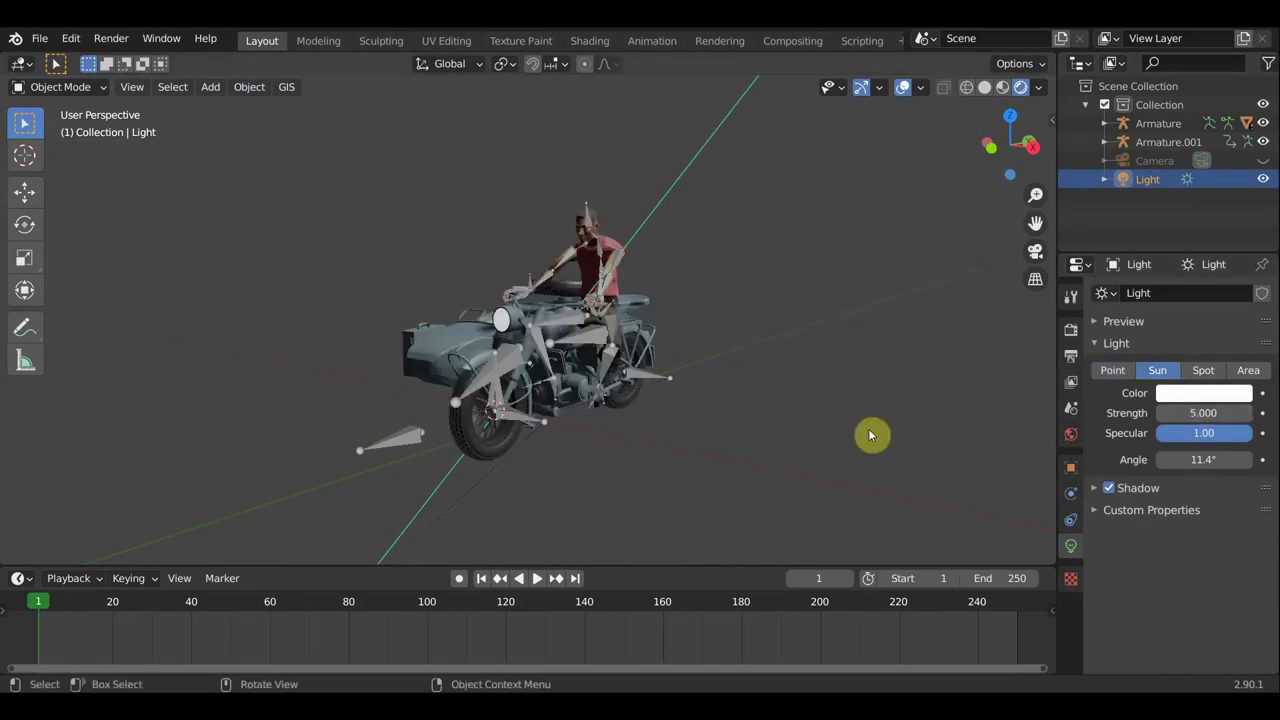
scroll(752, 390, down, 3)
scroll(752, 390, up, 3)
scroll(752, 390, down, 5)
scroll(752, 390, down, 2)
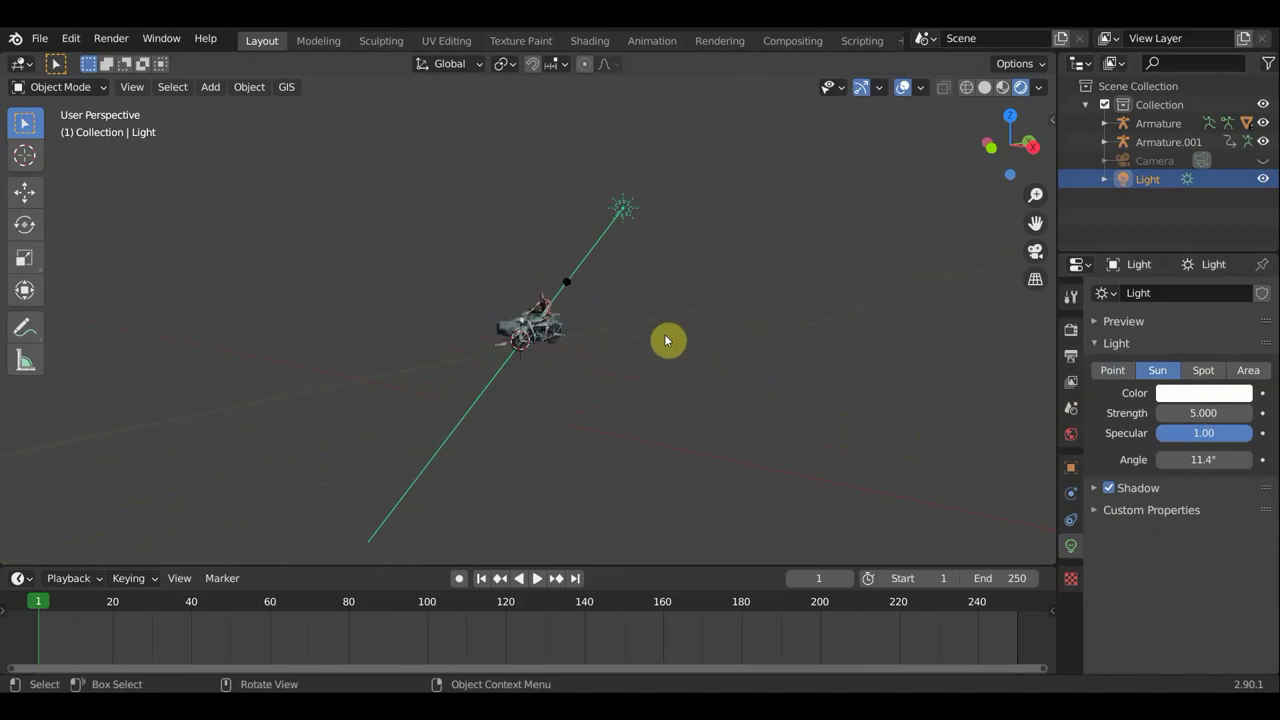
- From the right side view, raise the sun and angle it down onto the bike from behind
key(KP_3)
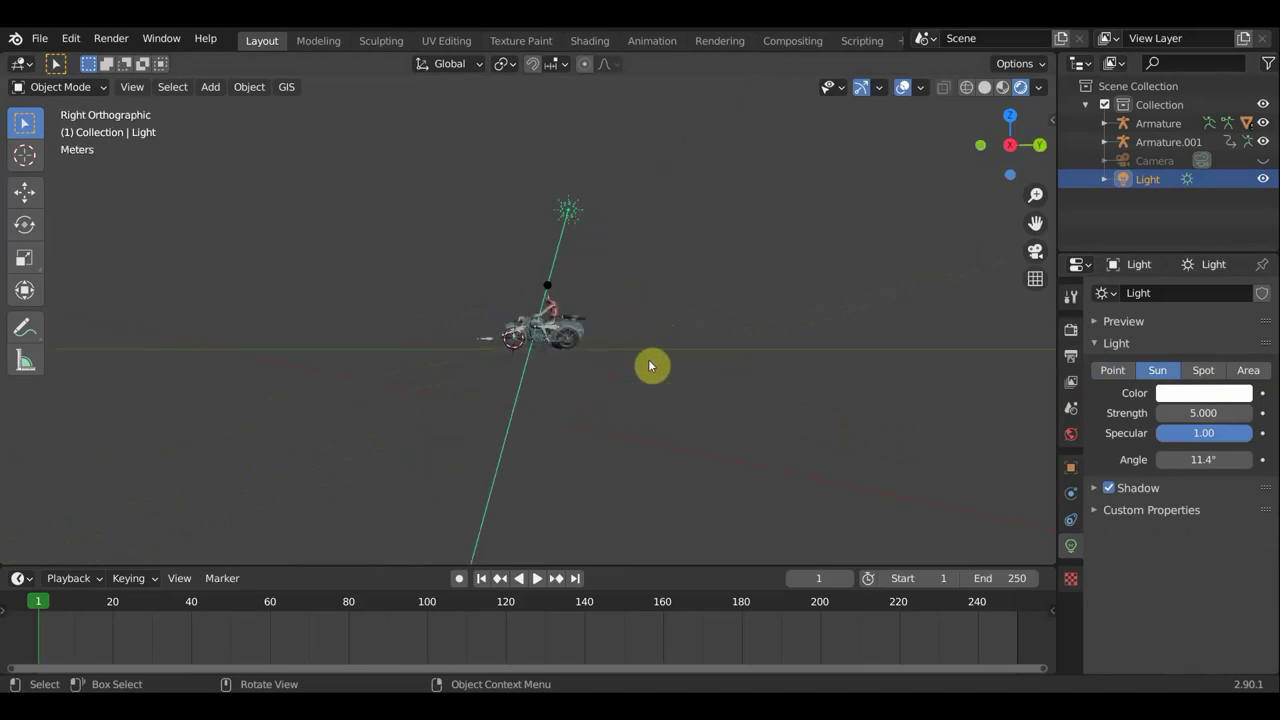
key(r)
click(615, 215)
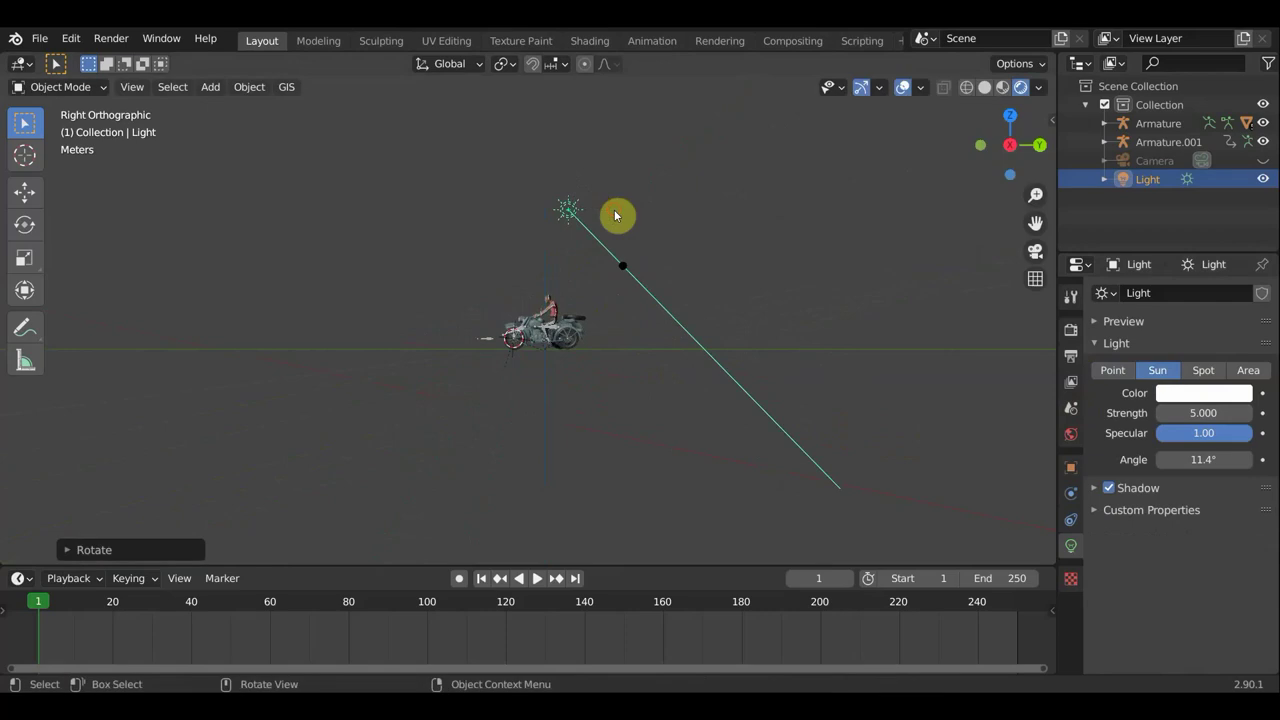
drag(623, 266, 751, 299)
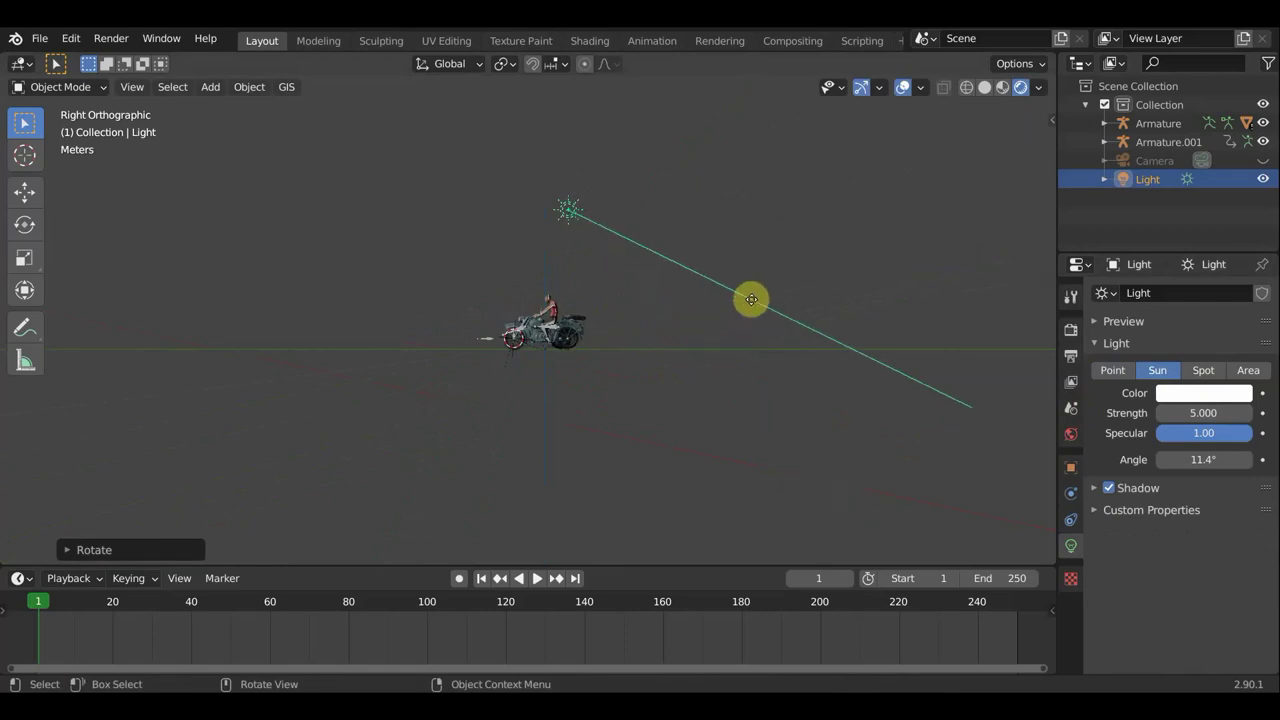
key(g)
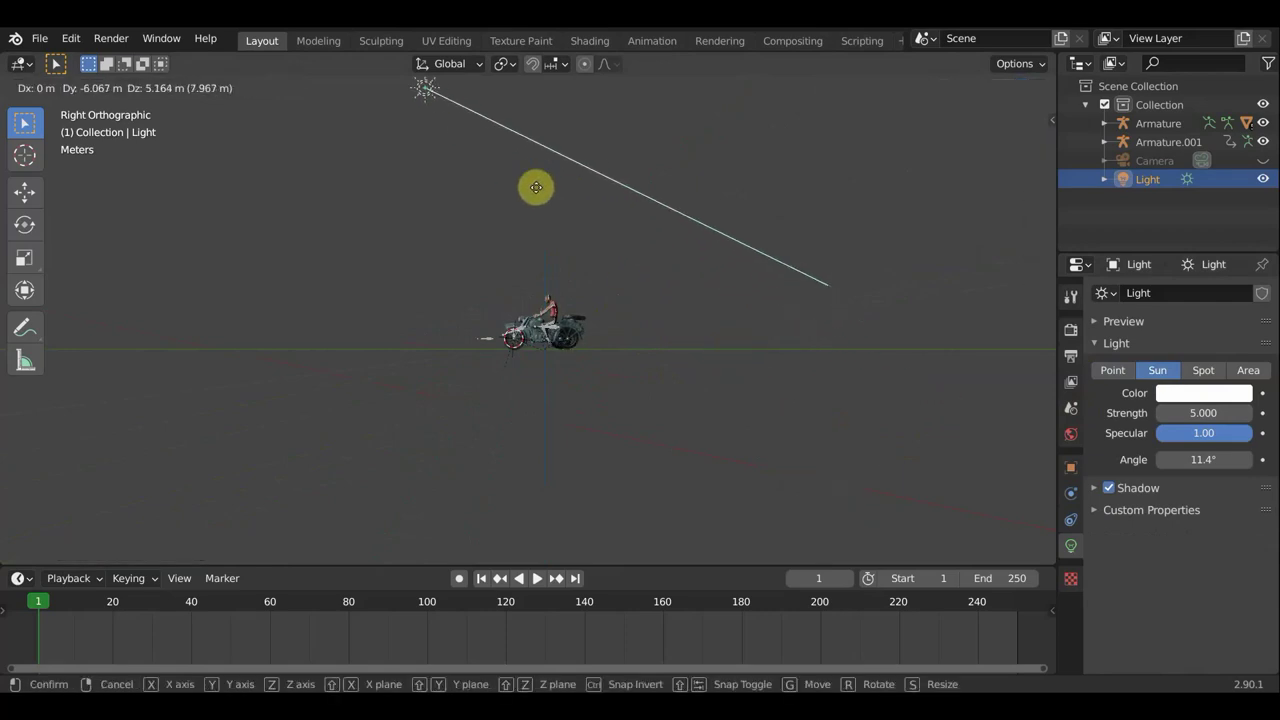
click(520, 180)
key(r)
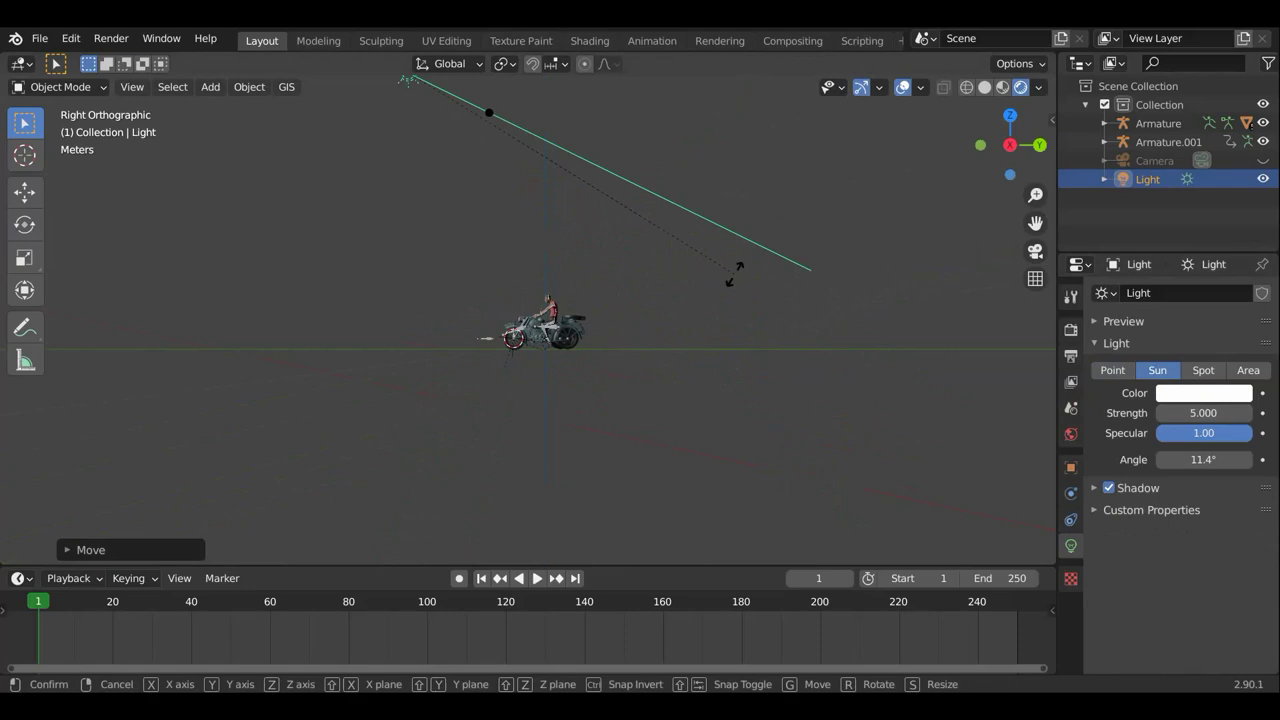
click(612, 342)
scroll(612, 342, up, 6)
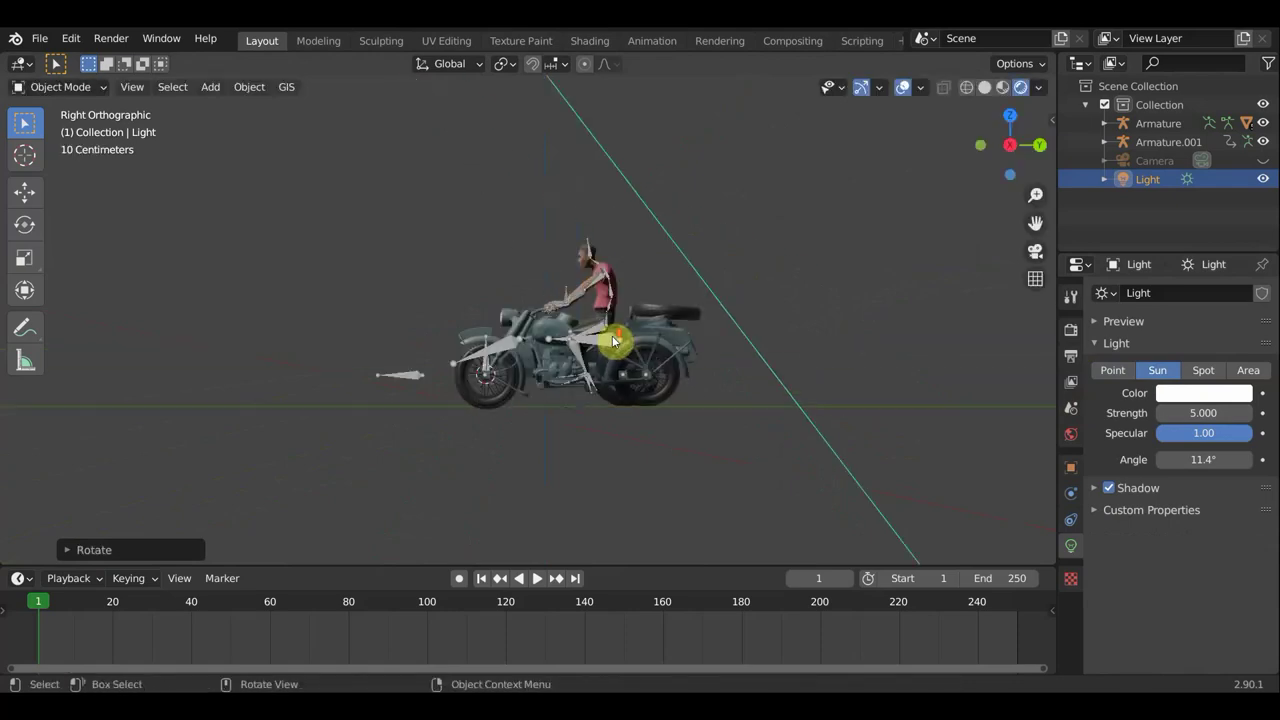
scroll(612, 342, up, 2)
mouse_move(612, 342)
middle_down()
mouse_move(846, 344)
mouse_move(880, 363)
mouse_move(840, 360)
middle_up()
- Hide the viewport overlays and orbit and zoom around the motorcycle and rider
click(904, 92)
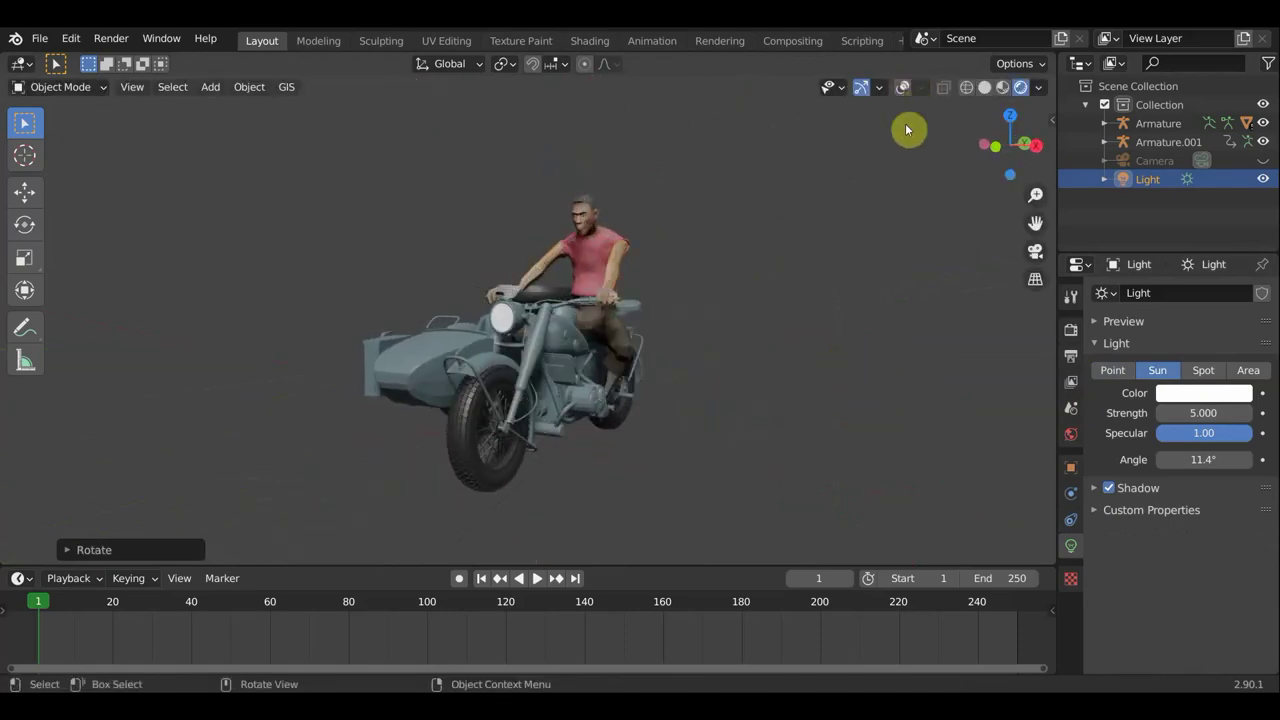
mouse_move(906, 129)
middle_down()
mouse_move(854, 177)
mouse_move(813, 258)
middle_up()
scroll(811, 259, up, 2)
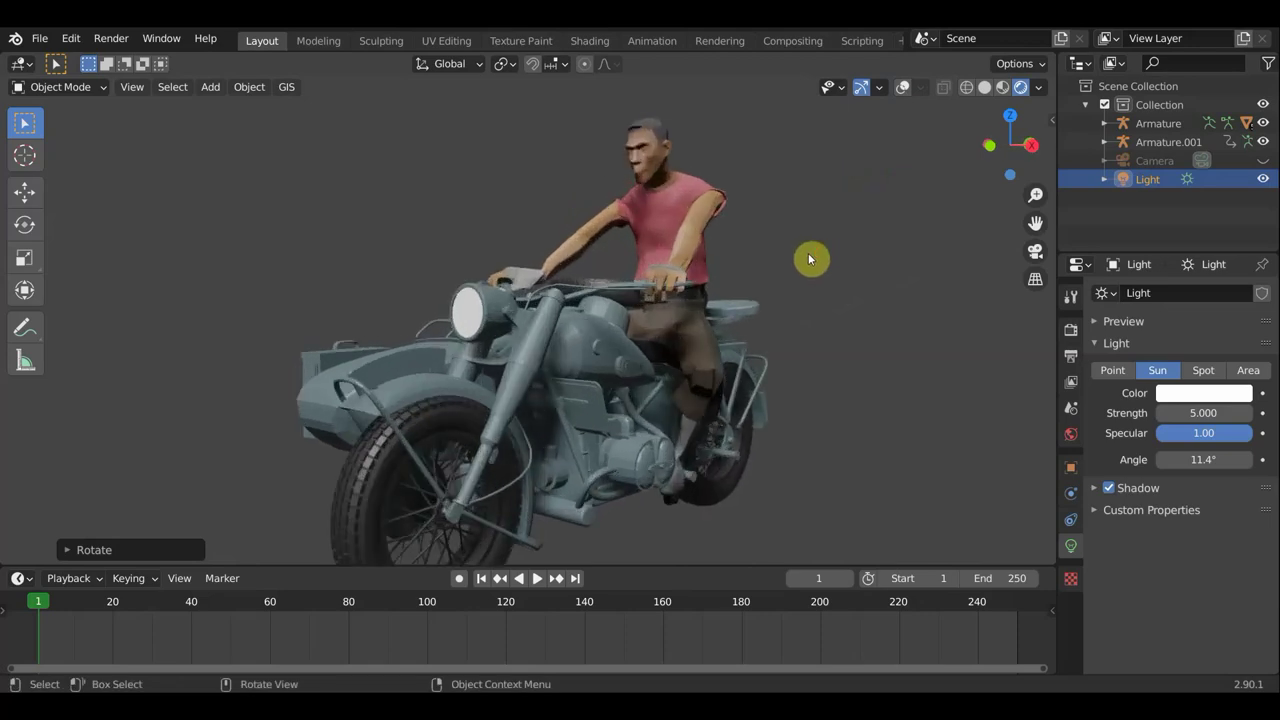
scroll(737, 254, up, 3)
mouse_move(557, 300)
middle_down()
mouse_move(557, 318)
mouse_move(586, 300)
mouse_move(600, 262)
mouse_move(654, 229)
mouse_move(631, 294)
mouse_move(733, 300)
mouse_move(751, 366)
middle_up()
scroll(570, 295, up, 2)
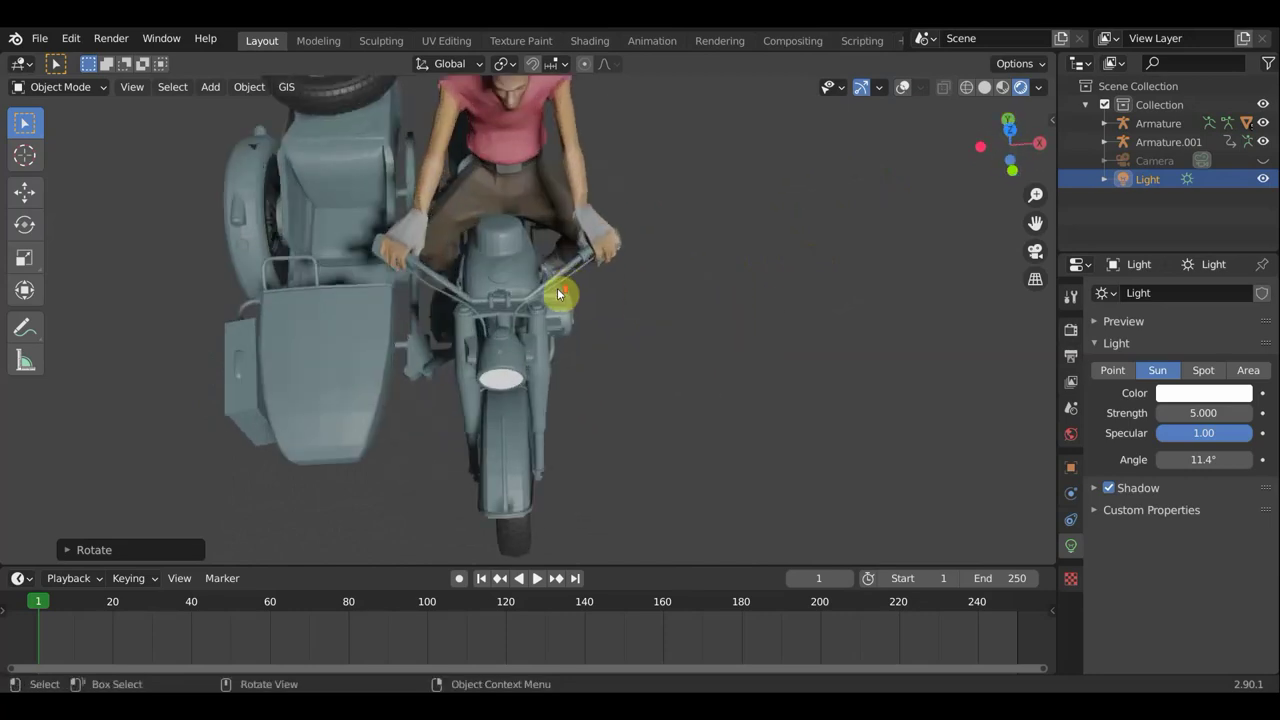
scroll(480, 291, up, 2)
mouse_move(364, 240)
middle_down()
mouse_move(240, 151)
mouse_move(286, 114)
middle_up()
scroll(410, 270, down, 2)
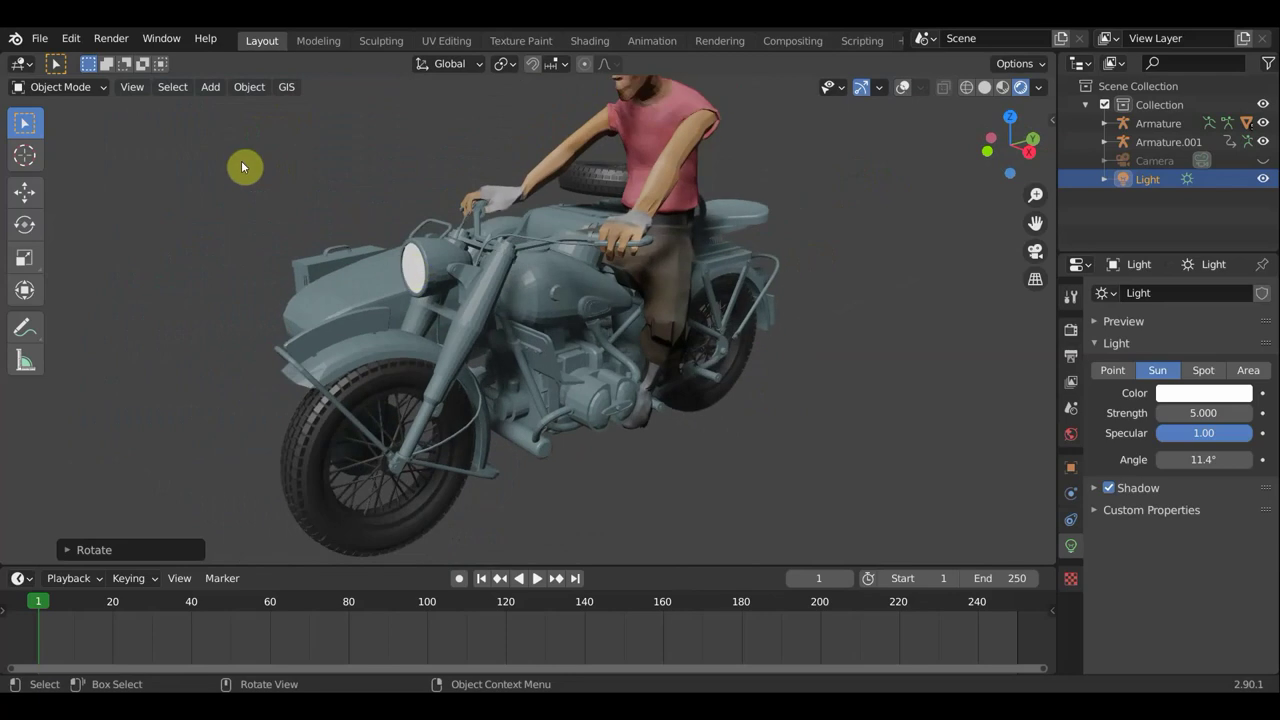
- Stay in Object Mode and turn the viewport overlays back on
click(66, 90)
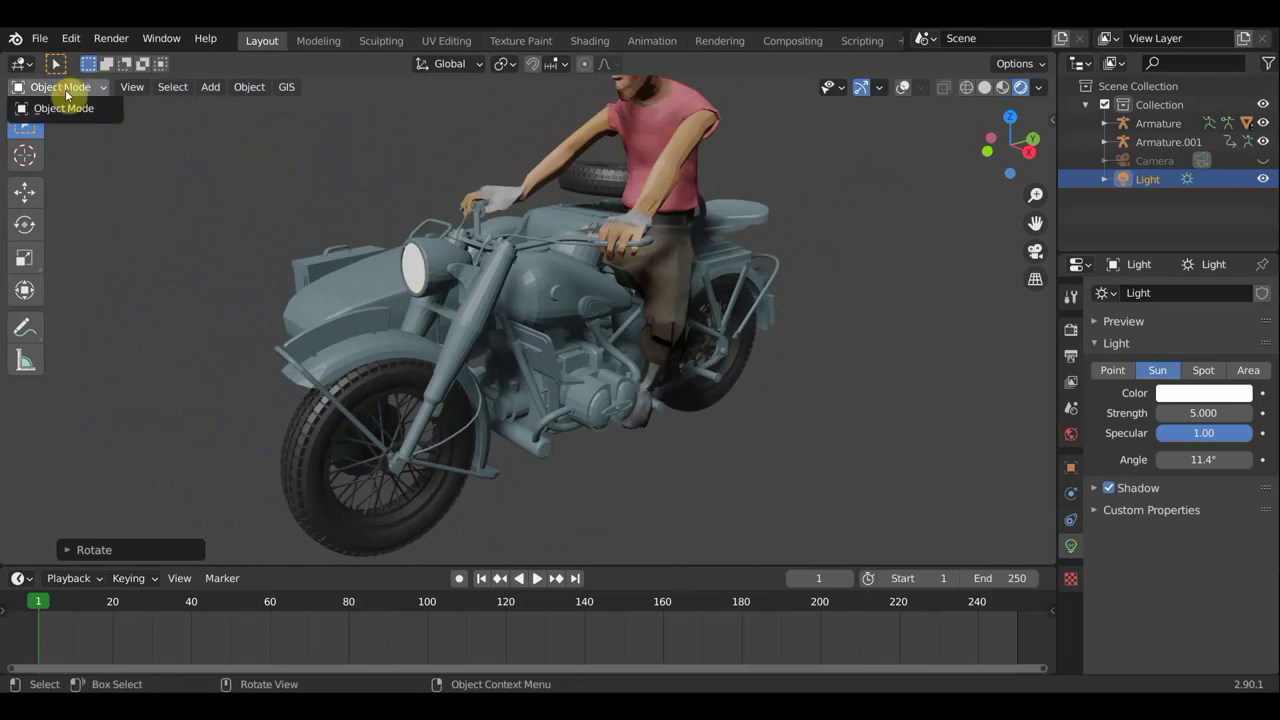
click(72, 108)
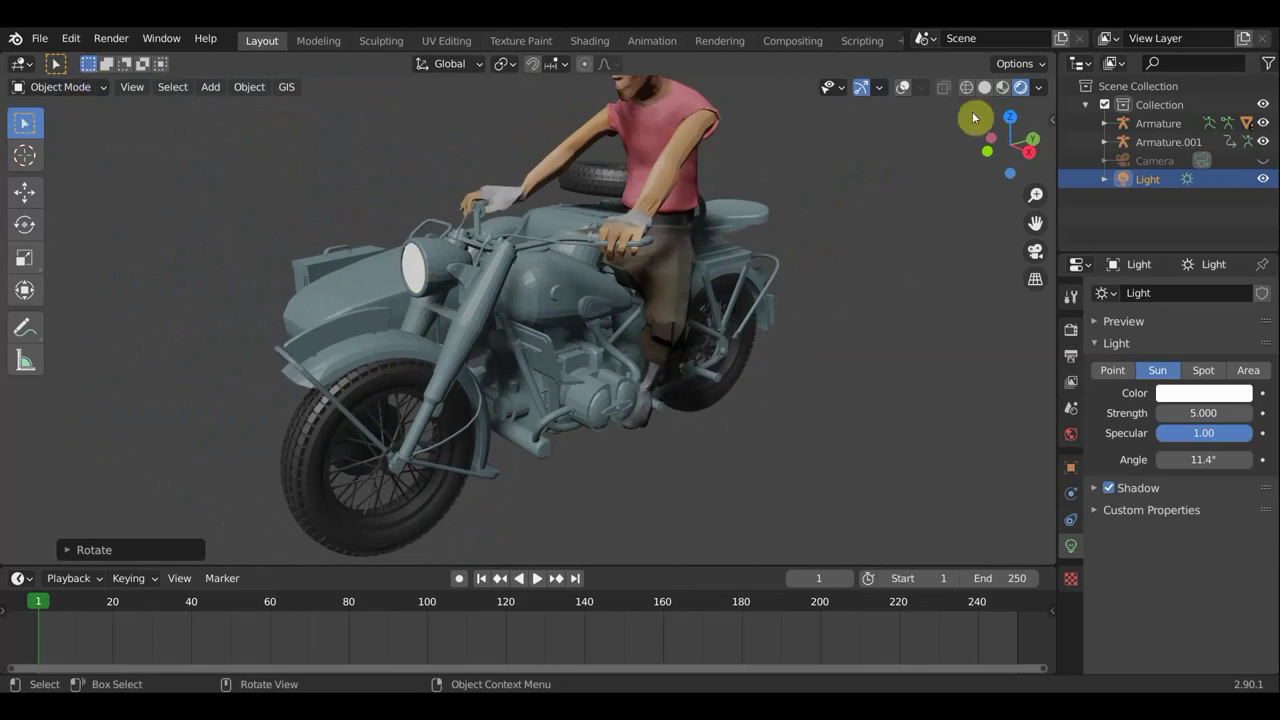
click(904, 90)
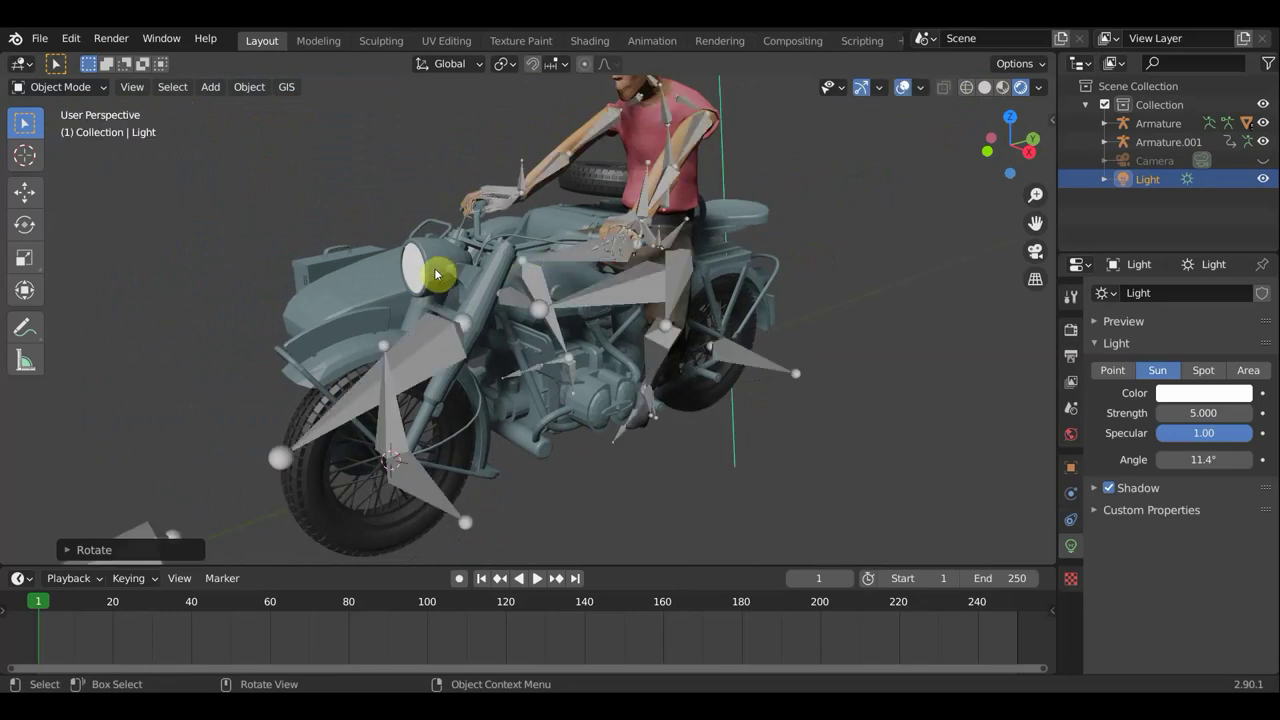
- Select the motorcycle armature and switch it to Edit Mode
click(441, 350)
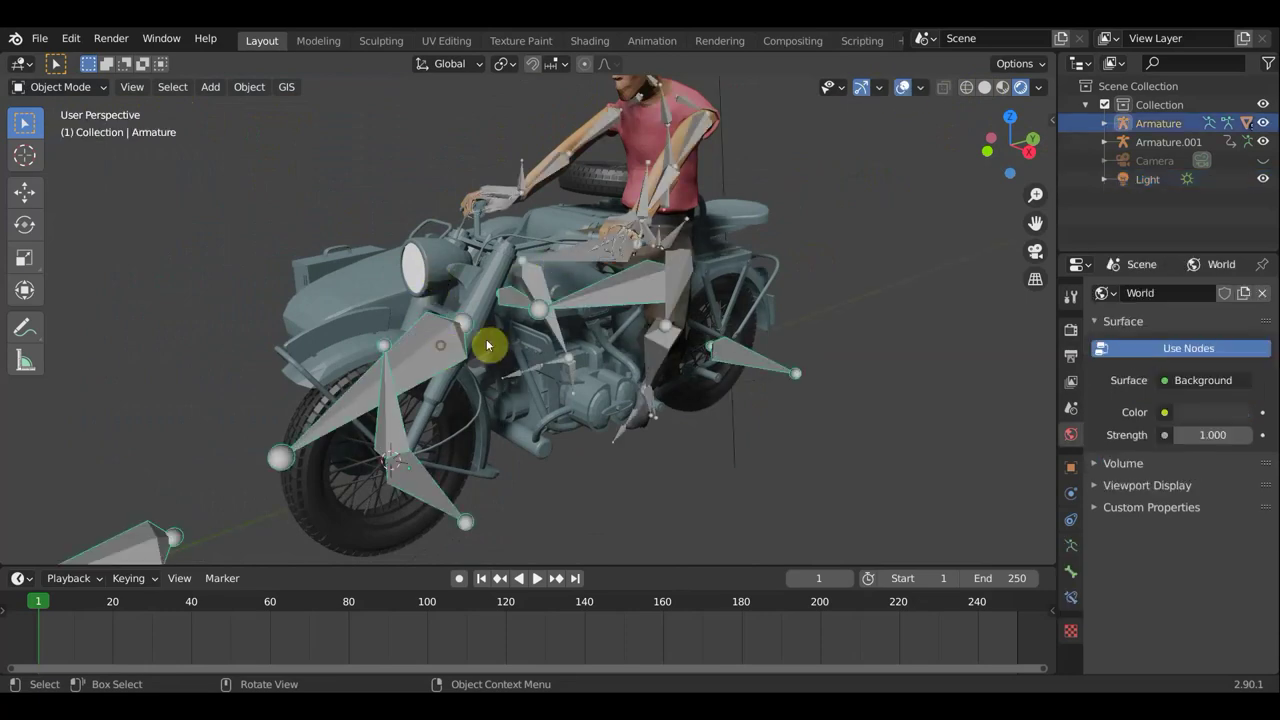
click(87, 88)
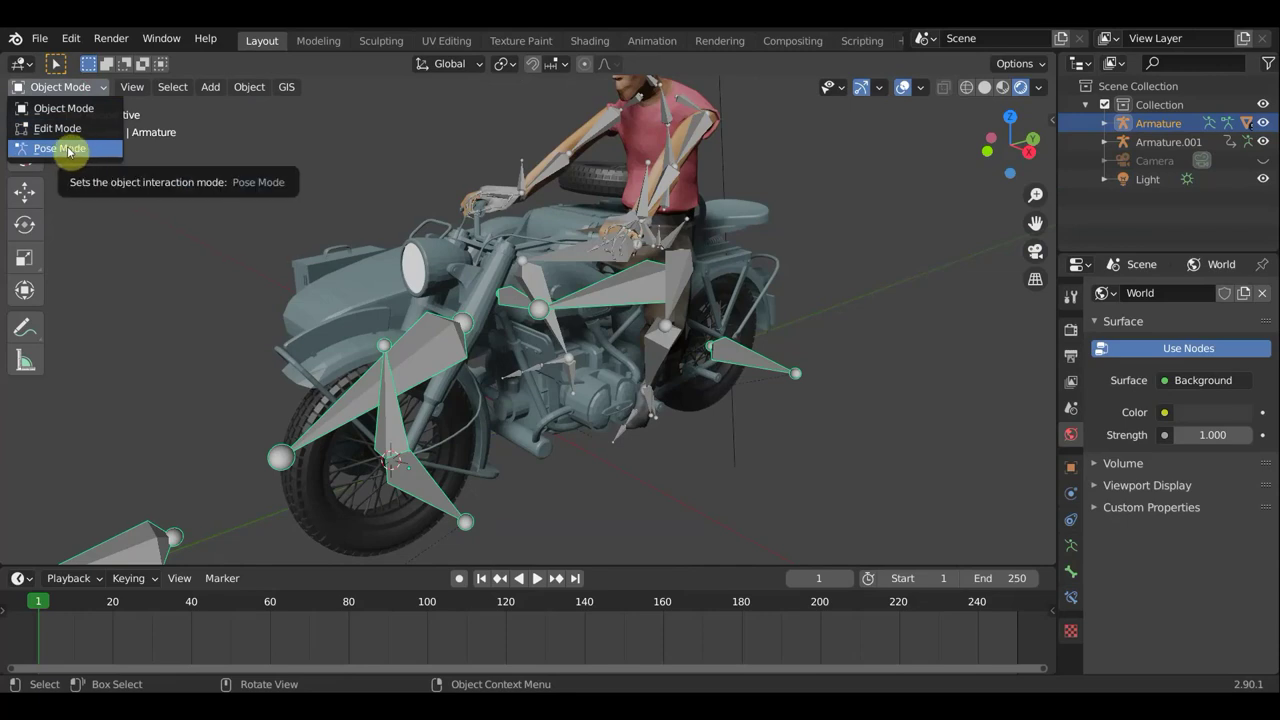
click(63, 128)
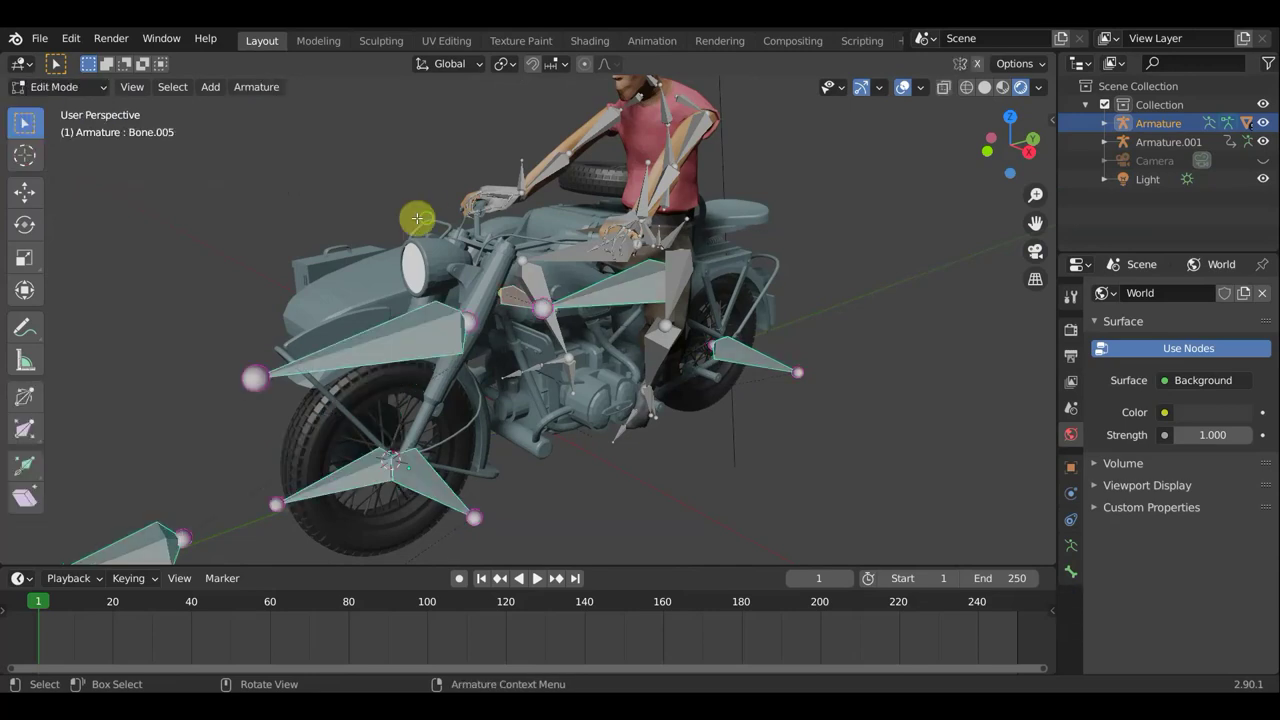
- Add a new bone, raise it up the front fork, lay it across the handlebars and shrink it
mouse_move(417, 219)
middle_down()
mouse_move(347, 185)
mouse_move(443, 271)
middle_up()
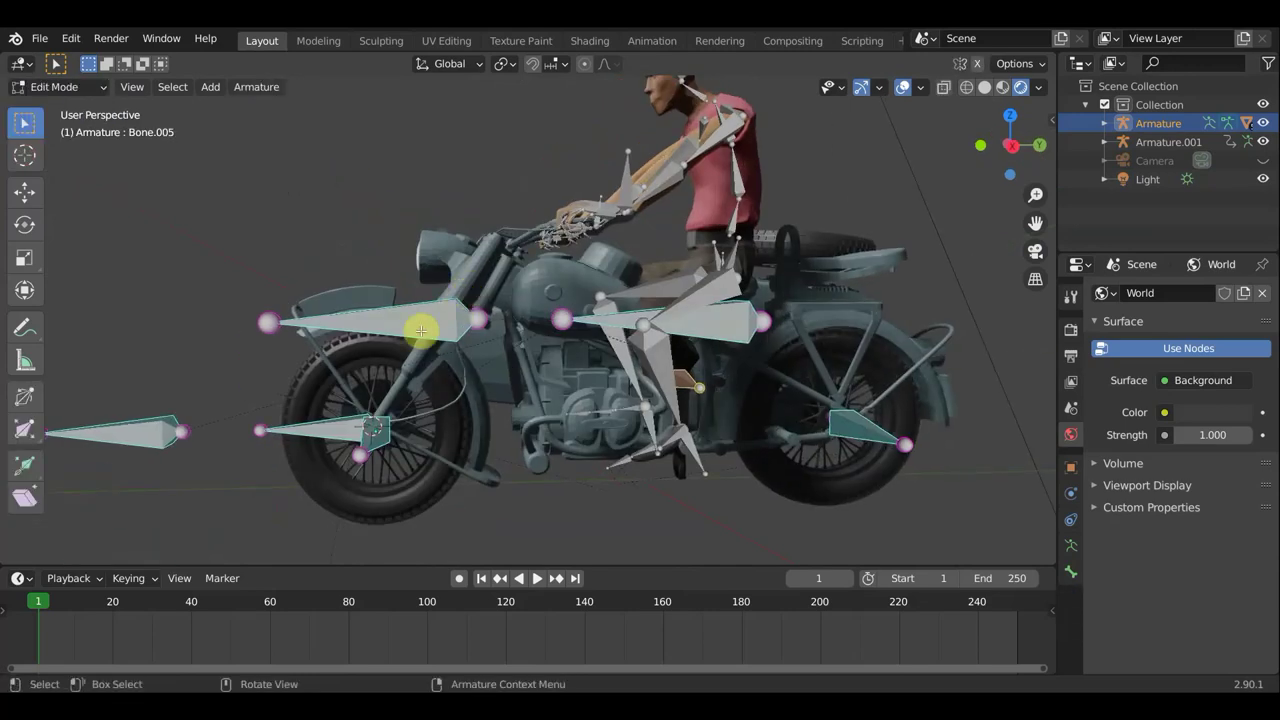
key(shift+a)
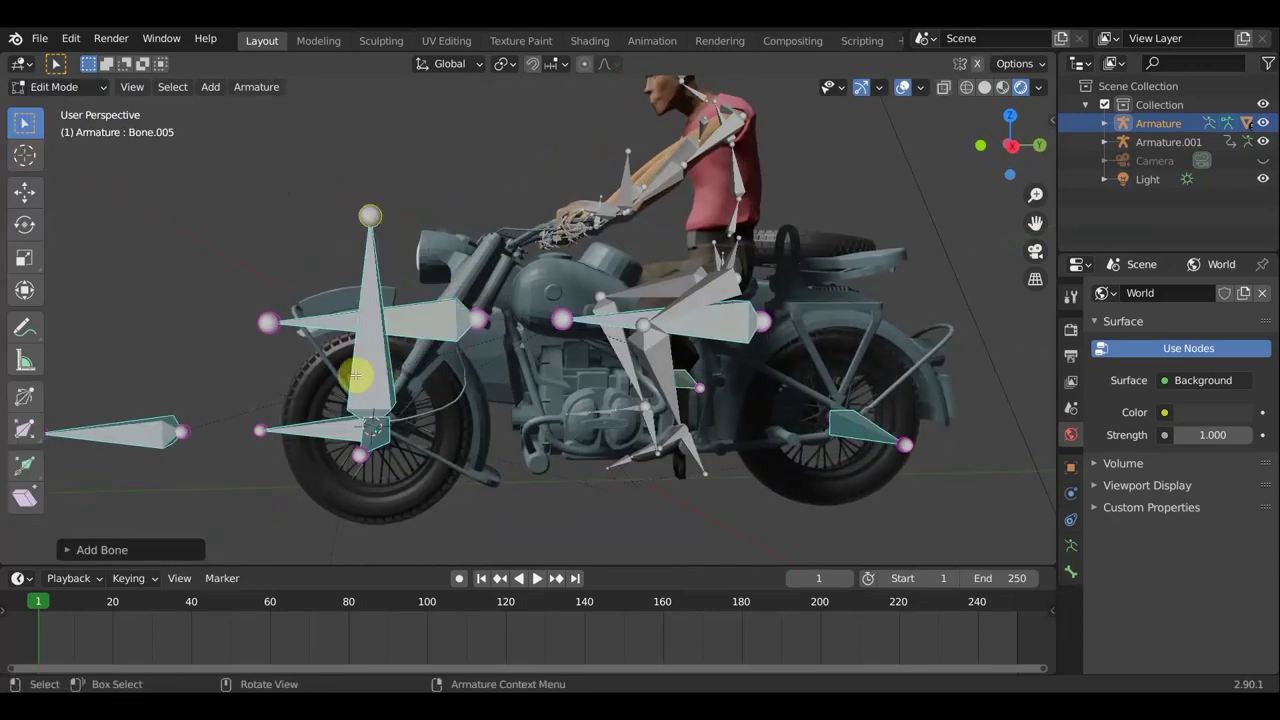
key(shift+a)
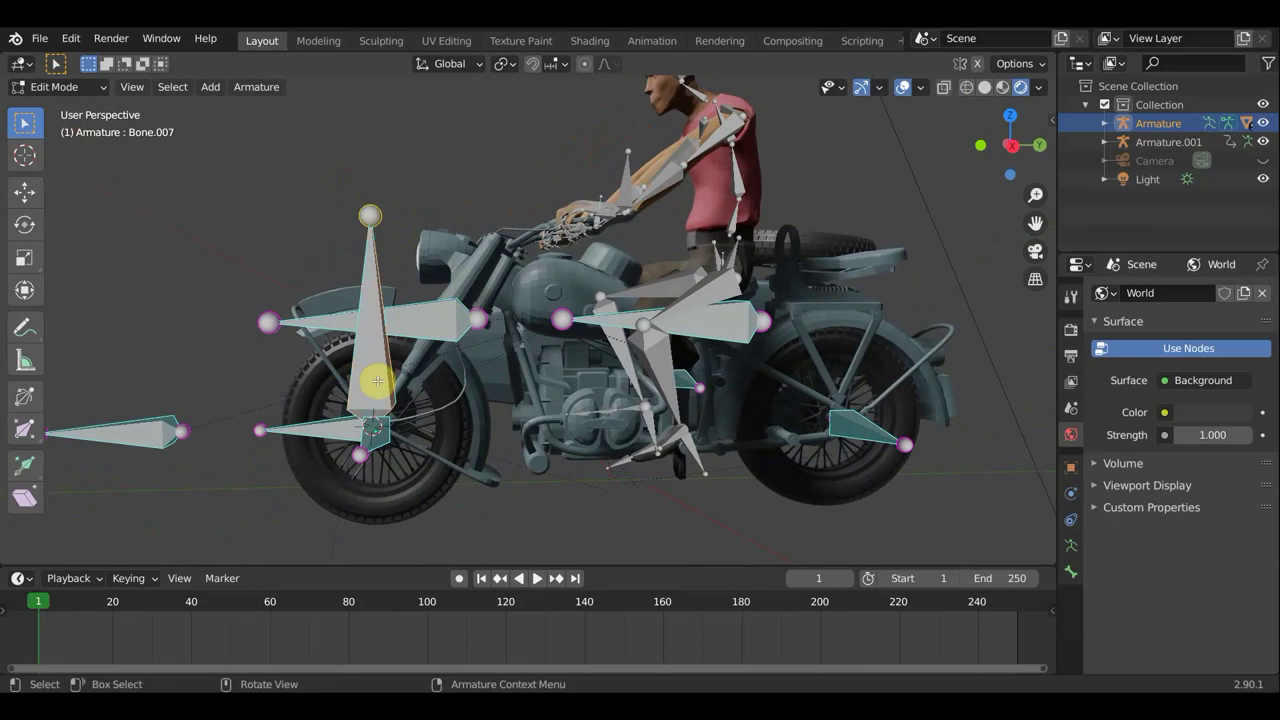
key(g)
click(406, 194)
middle_drag(537, 277, 650, 272)
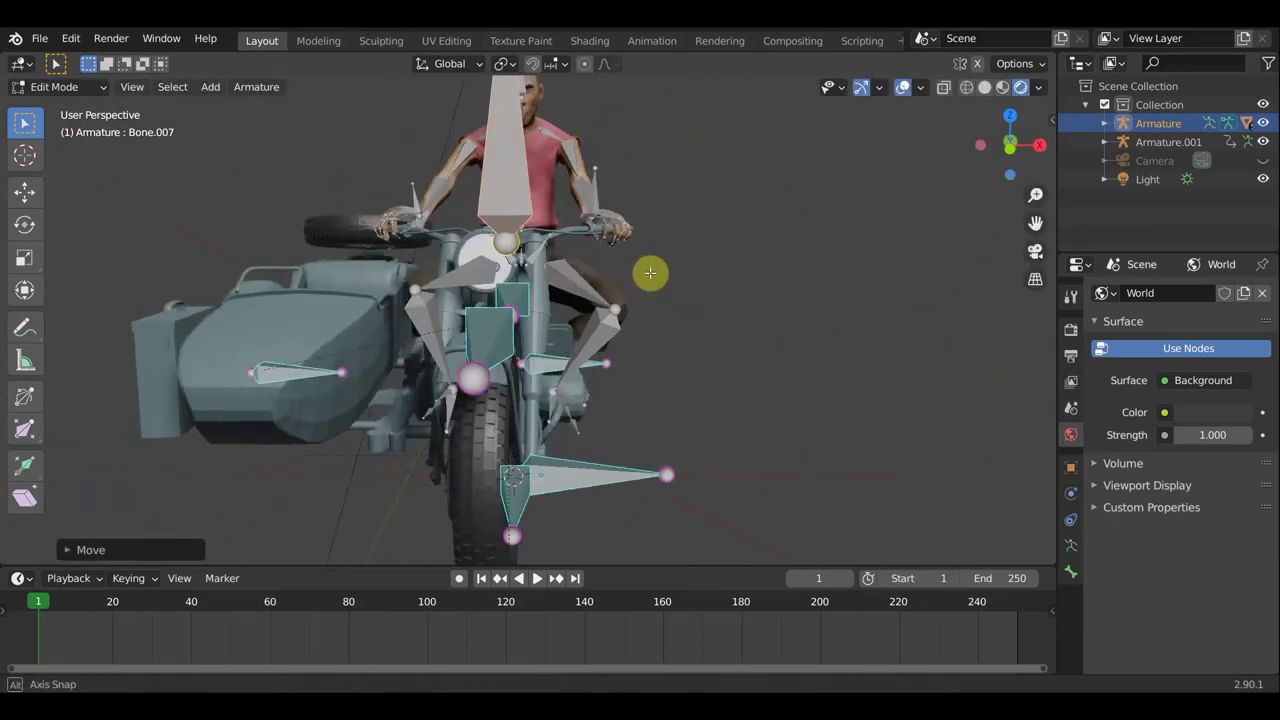
scroll(650, 272, down, 2)
scroll(650, 272, down, 3)
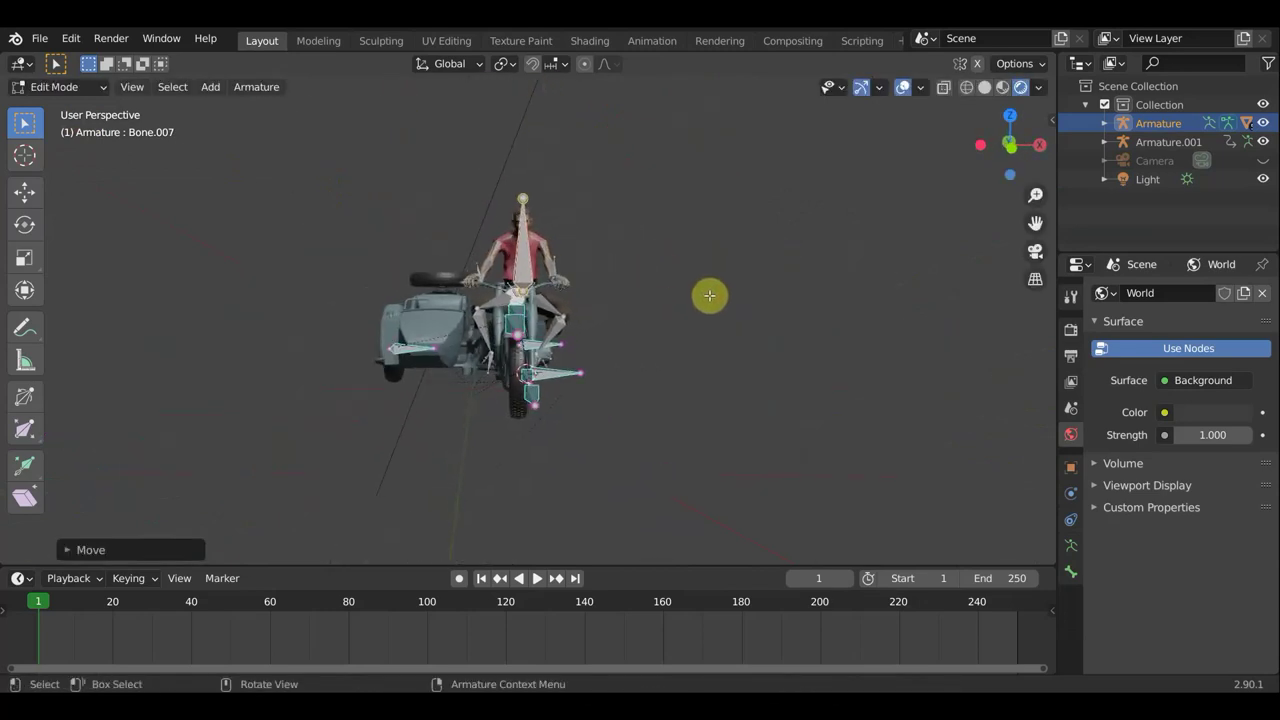
key(r)
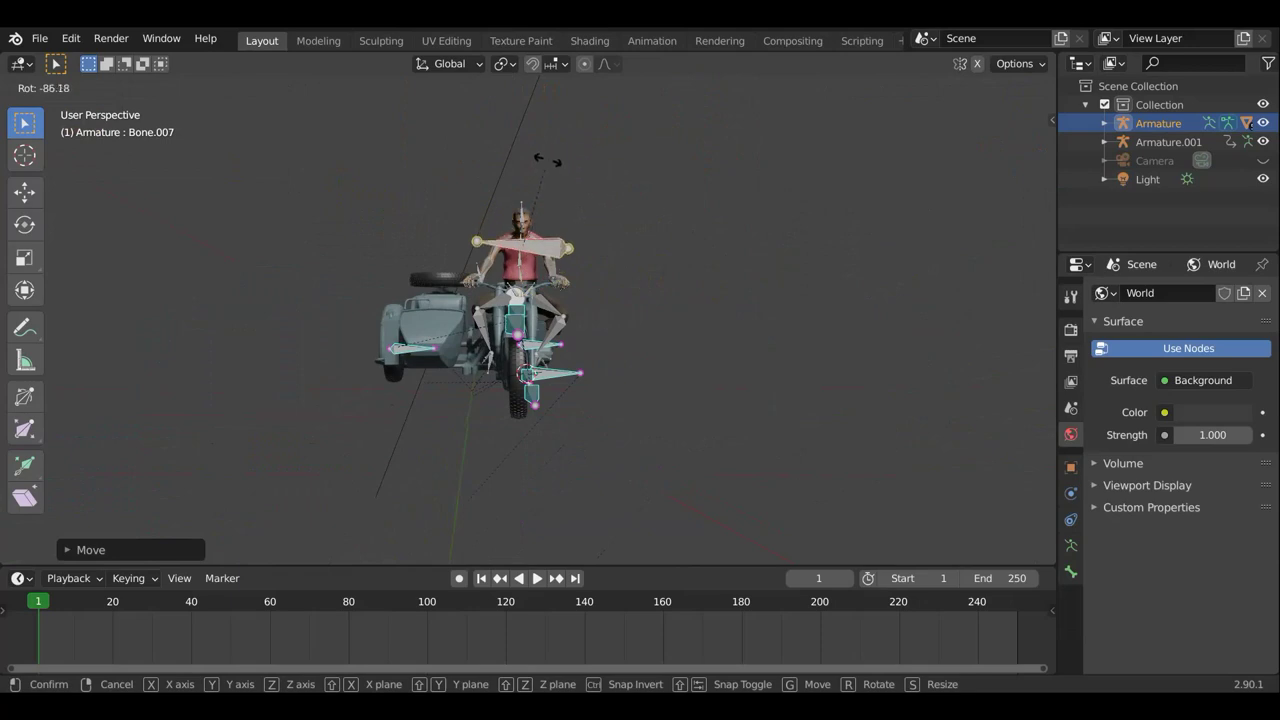
click(543, 161)
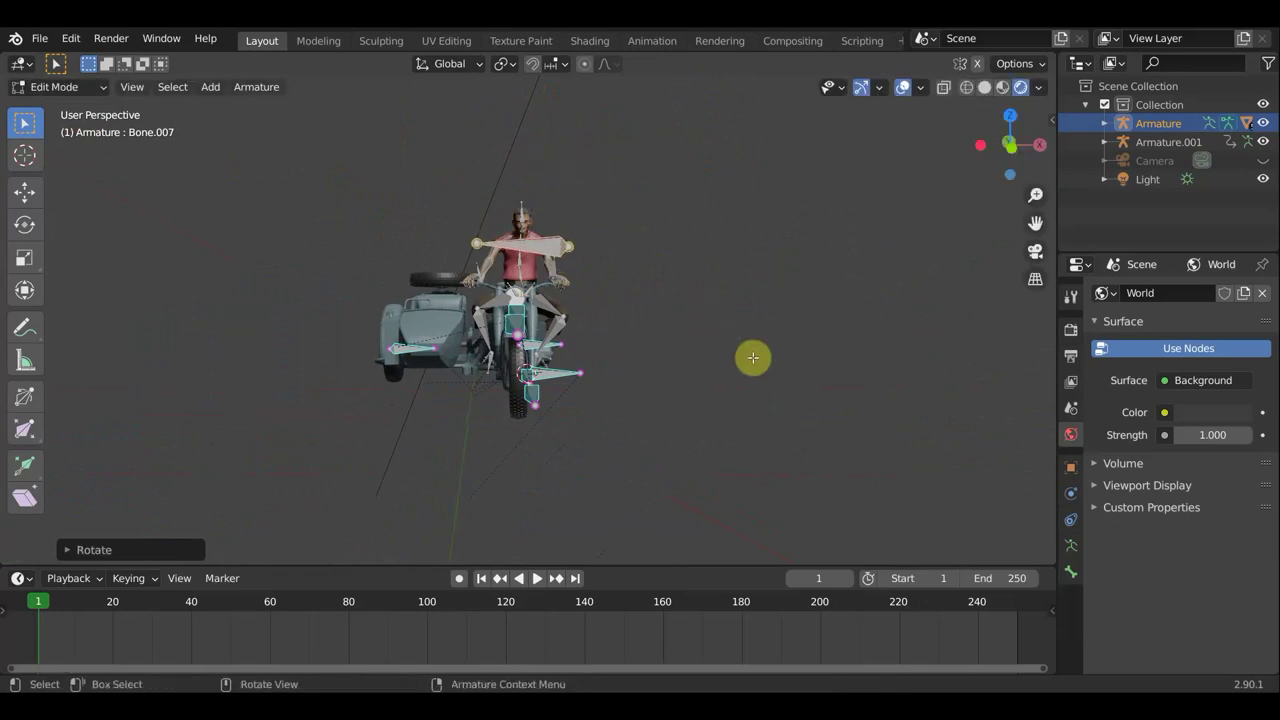
key(s)
click(588, 315)
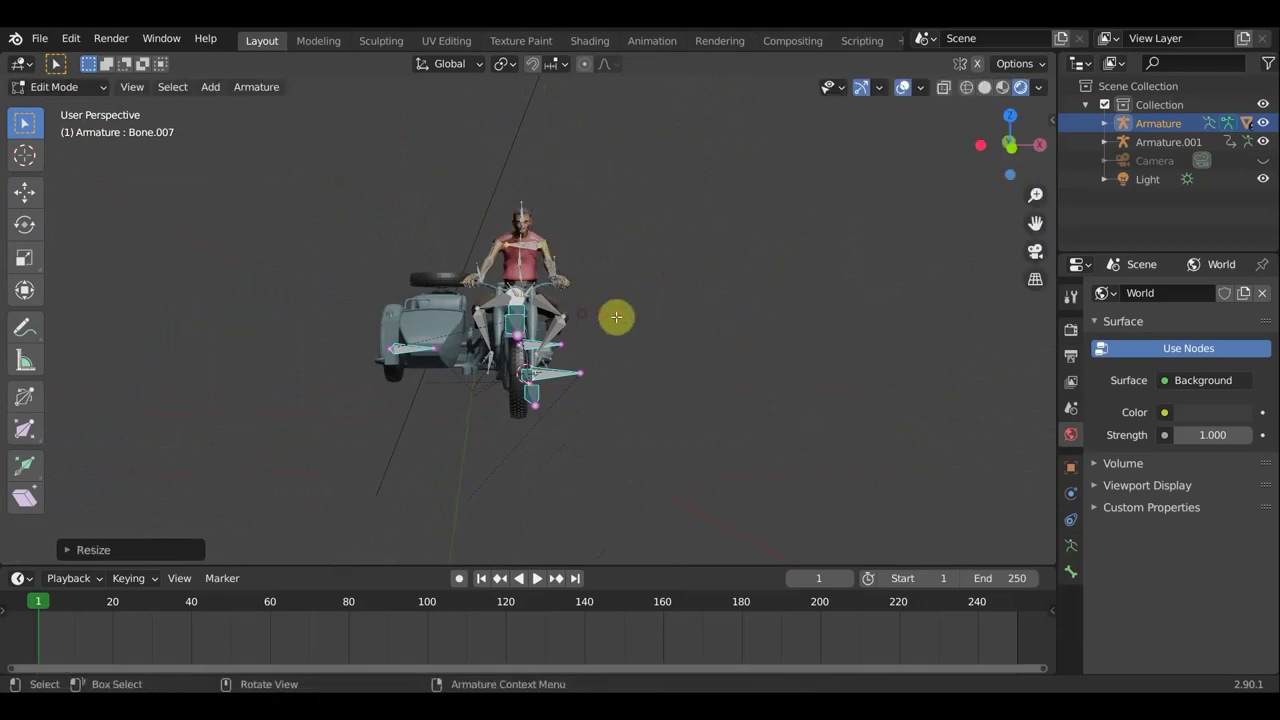
- Move and rotate Bone.007 onto the sidecar-side handlebar beside the rider's left hand
middle_drag(614, 317, 634, 474)
scroll(636, 470, up, 5)
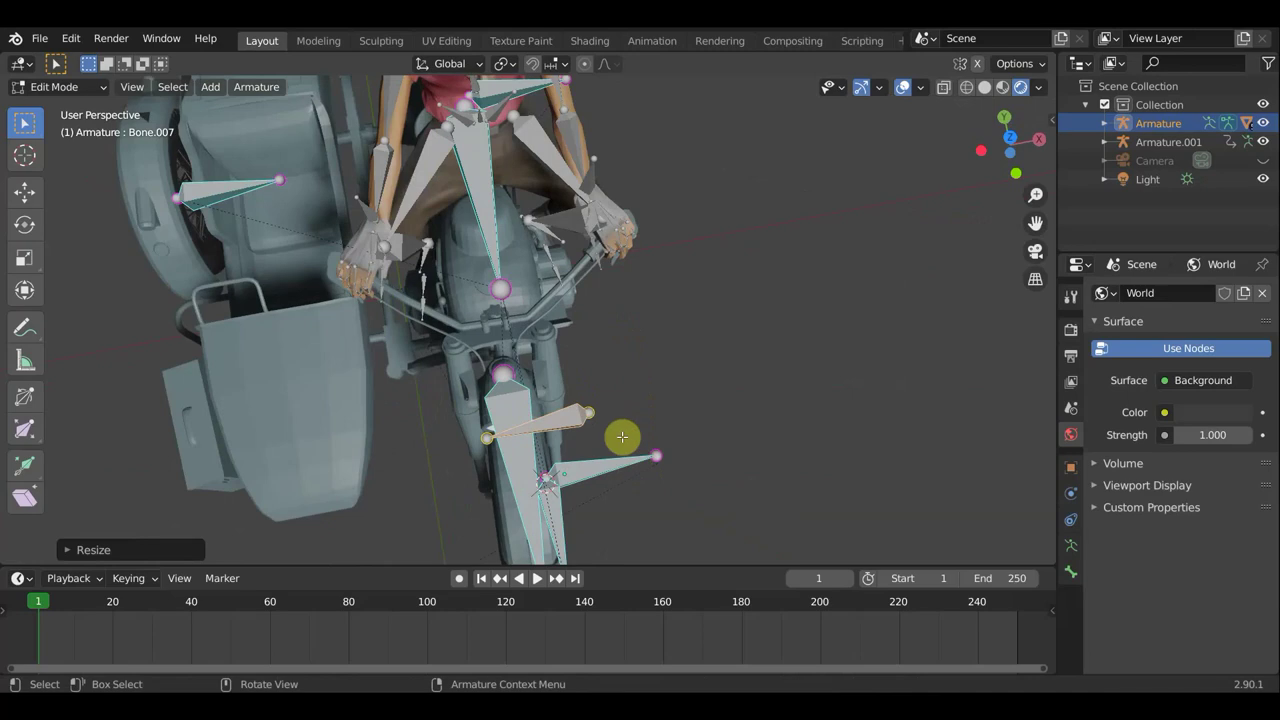
key(g)
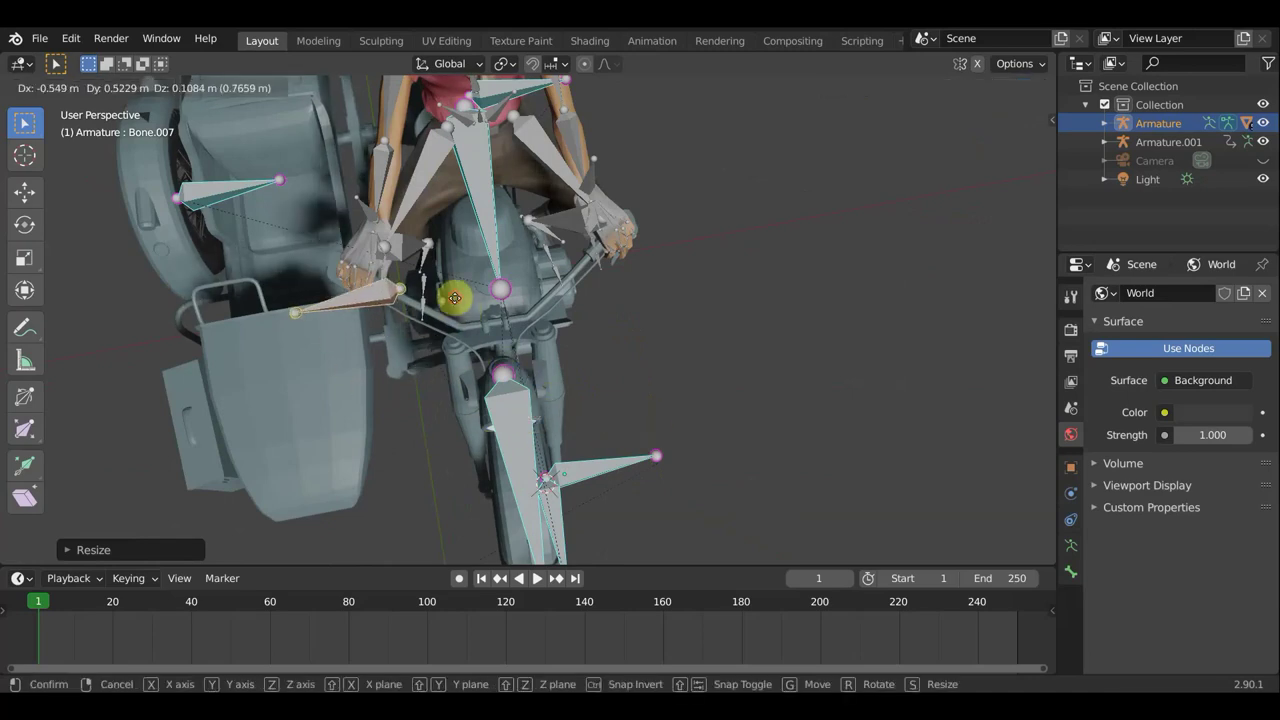
click(452, 295)
key(r)
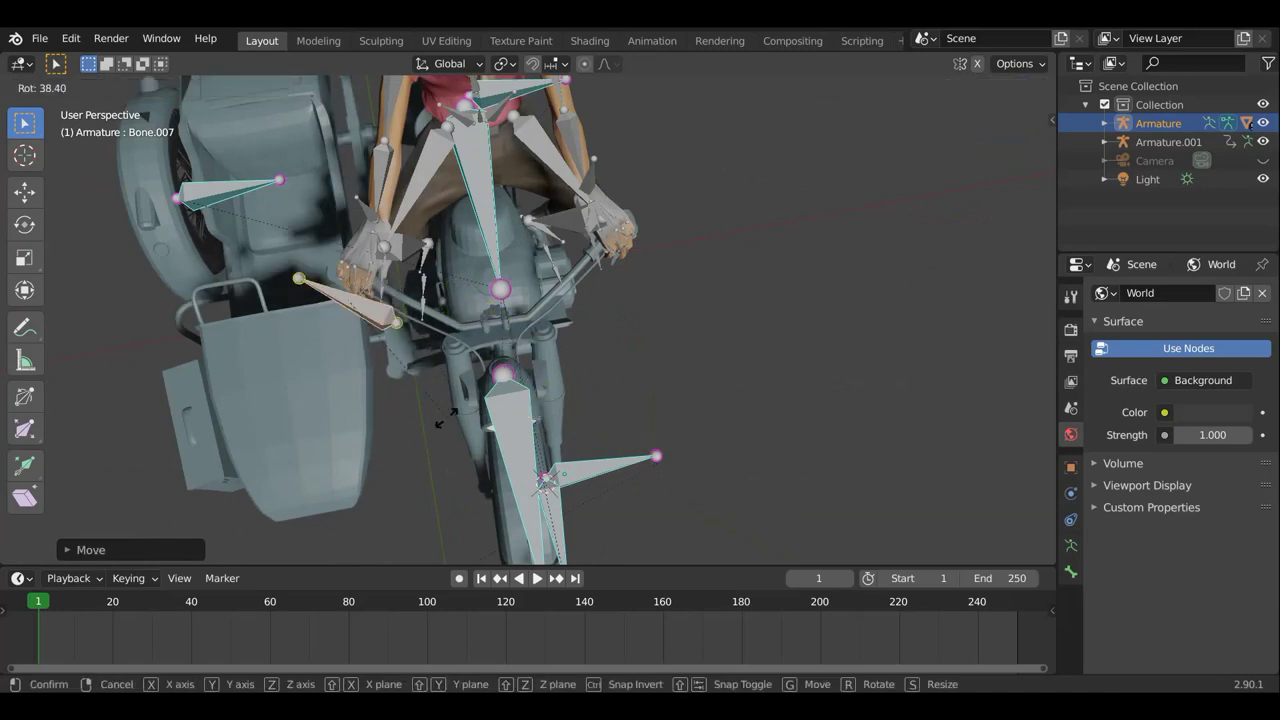
click(443, 418)
key(g)
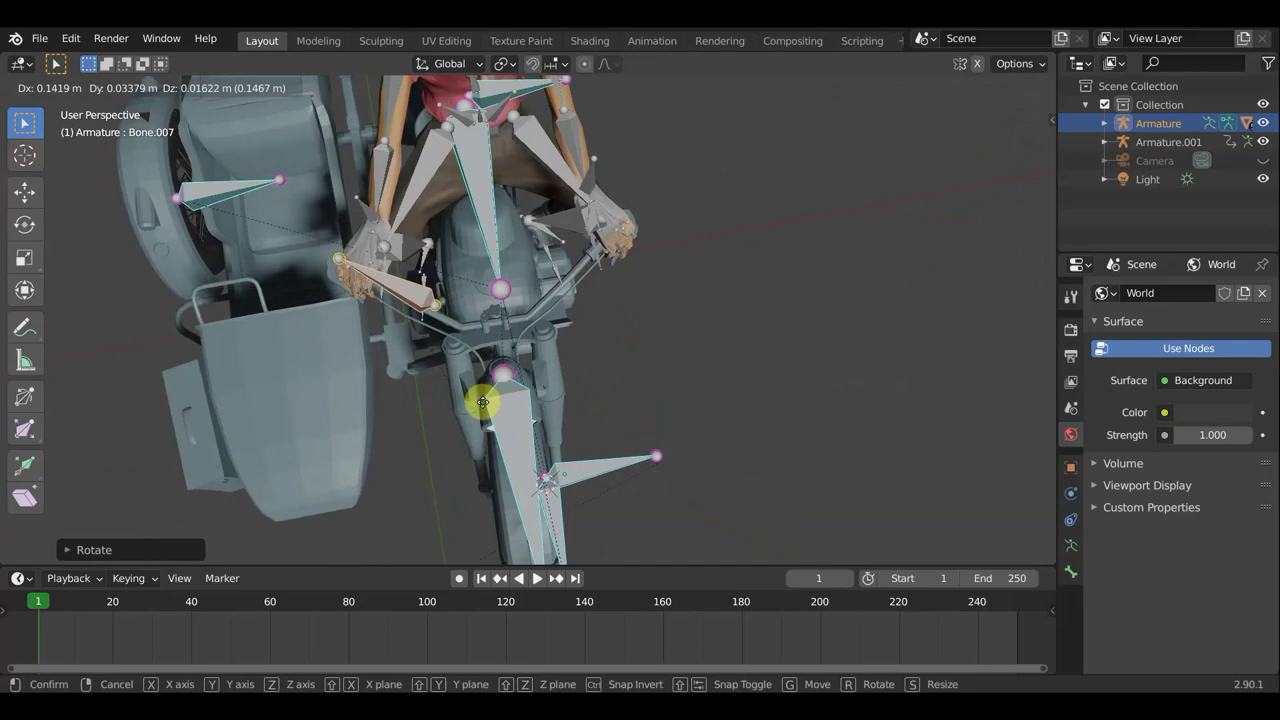
click(485, 405)
middle_drag(556, 318, 495, 400)
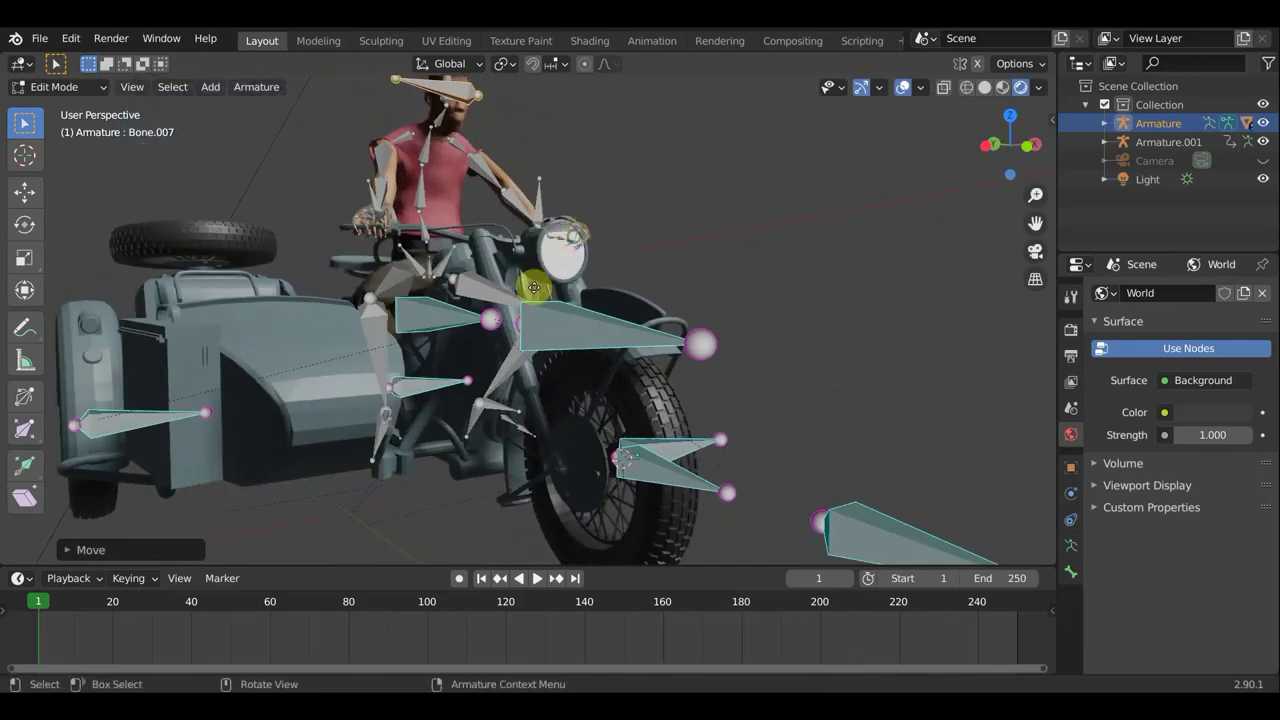
- Refine Bone.007's position and rotation on its handlebar grip
key(g)
click(500, 403)
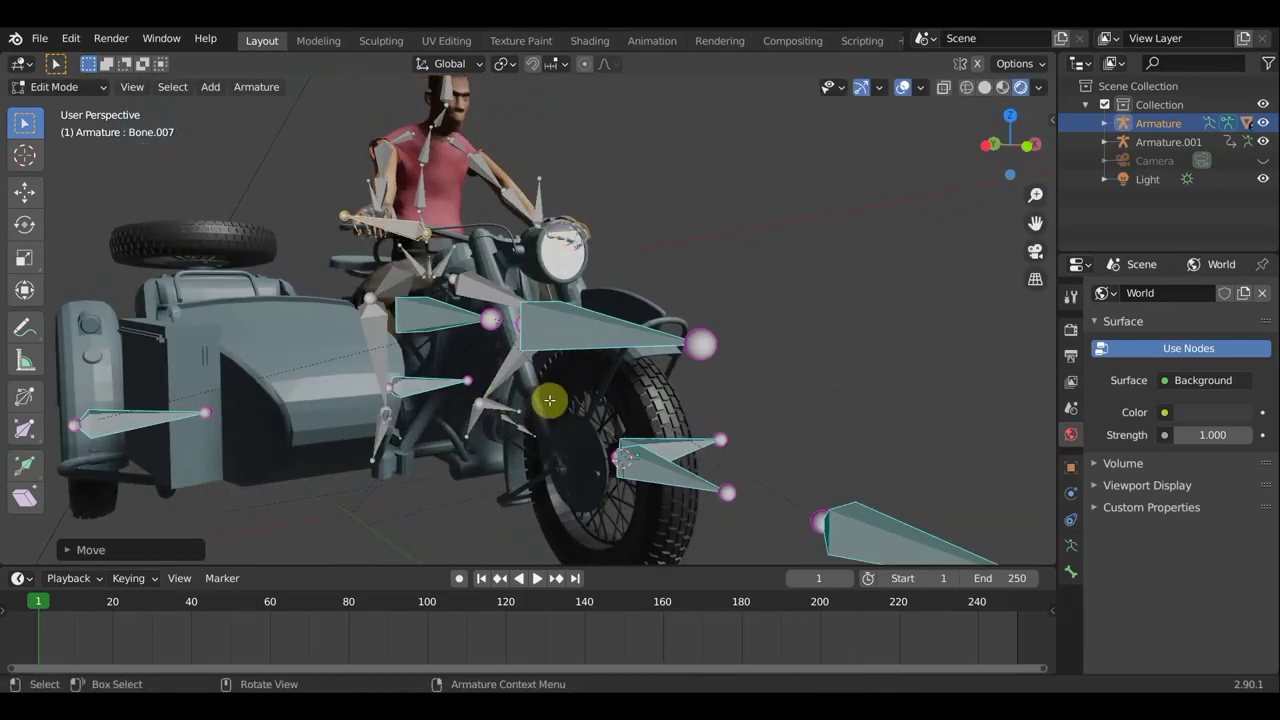
key(r)
click(553, 333)
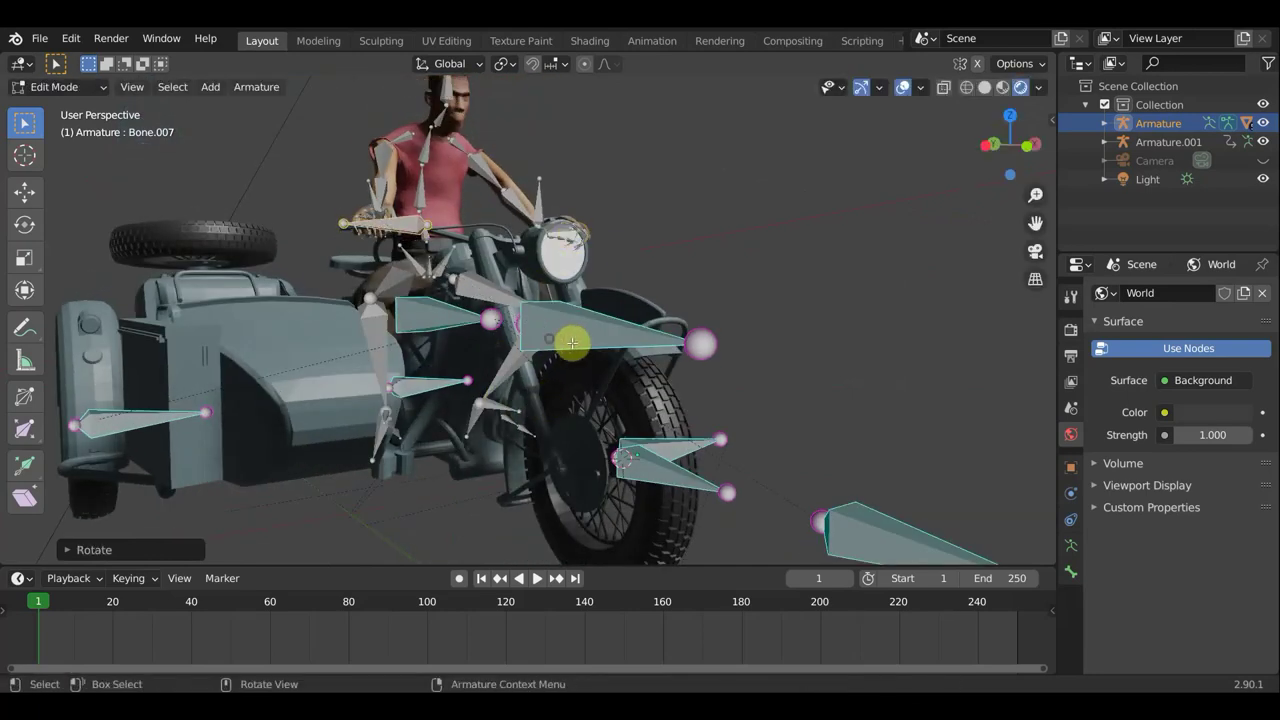
mouse_move(571, 343)
middle_down()
mouse_move(403, 540)
mouse_move(414, 471)
middle_up()
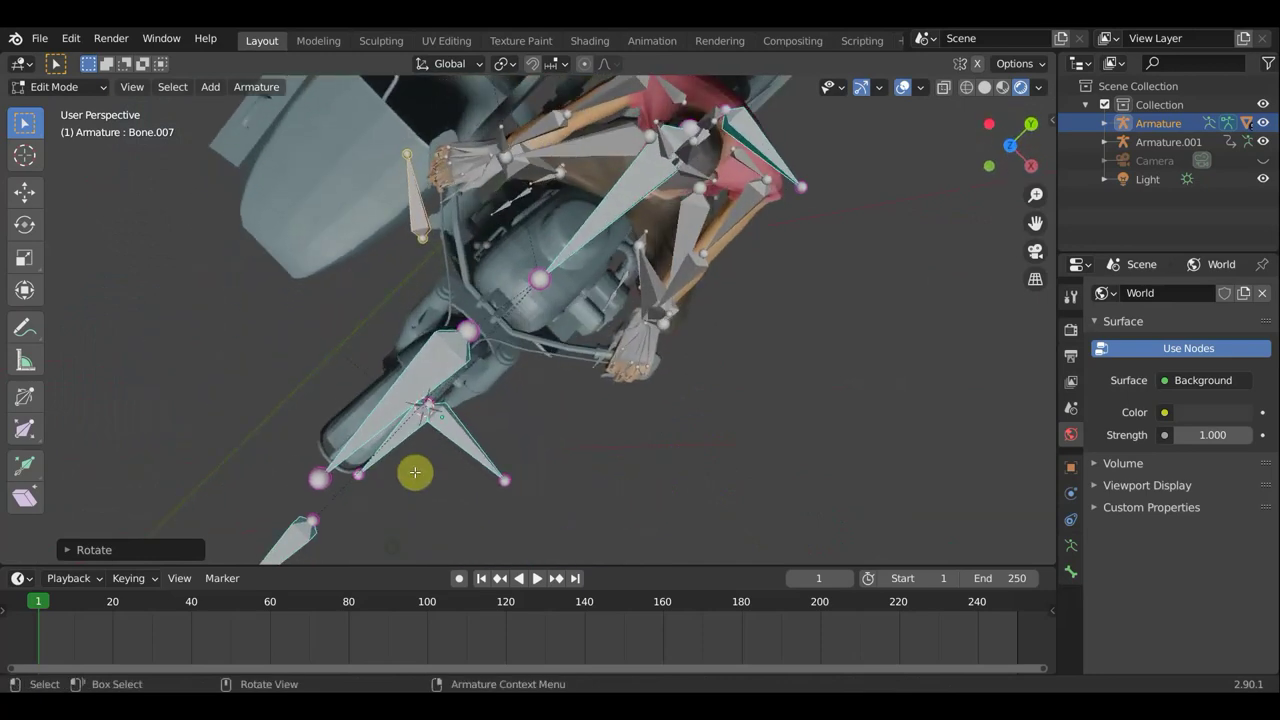
key(g)
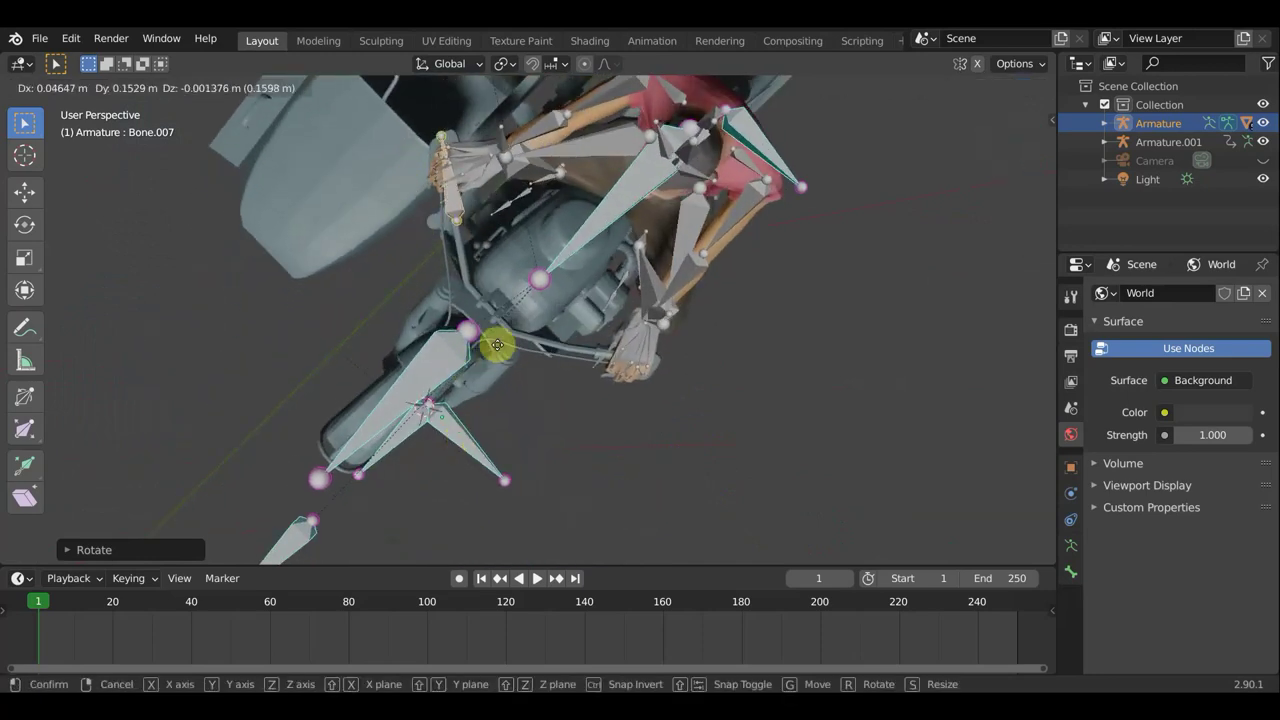
click(523, 383)
- Duplicate the handlebar bone as Bone.008, then rotate and place it along the opposite grip
mouse_move(560, 350)
middle_down()
mouse_move(581, 237)
mouse_move(460, 217)
mouse_move(446, 289)
mouse_move(480, 286)
mouse_move(554, 396)
mouse_move(414, 403)
mouse_move(591, 409)
mouse_move(644, 425)
mouse_move(629, 387)
middle_up()
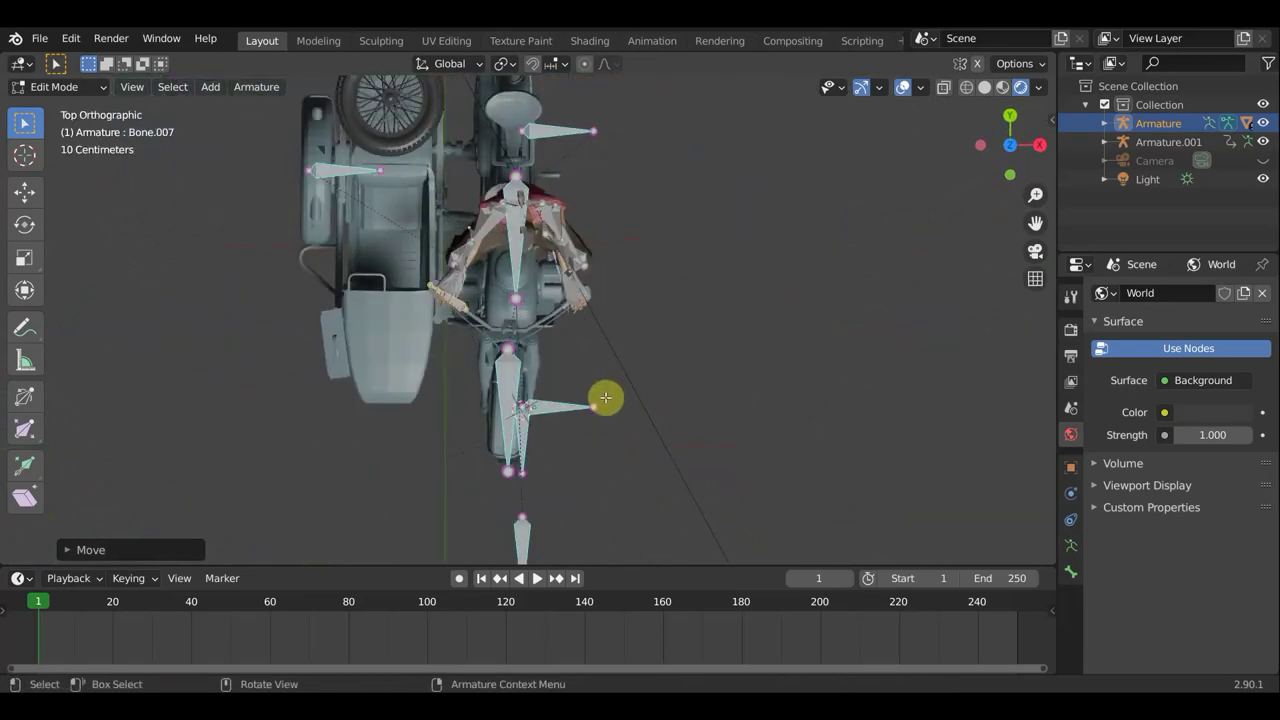
drag(605, 398, 605, 400)
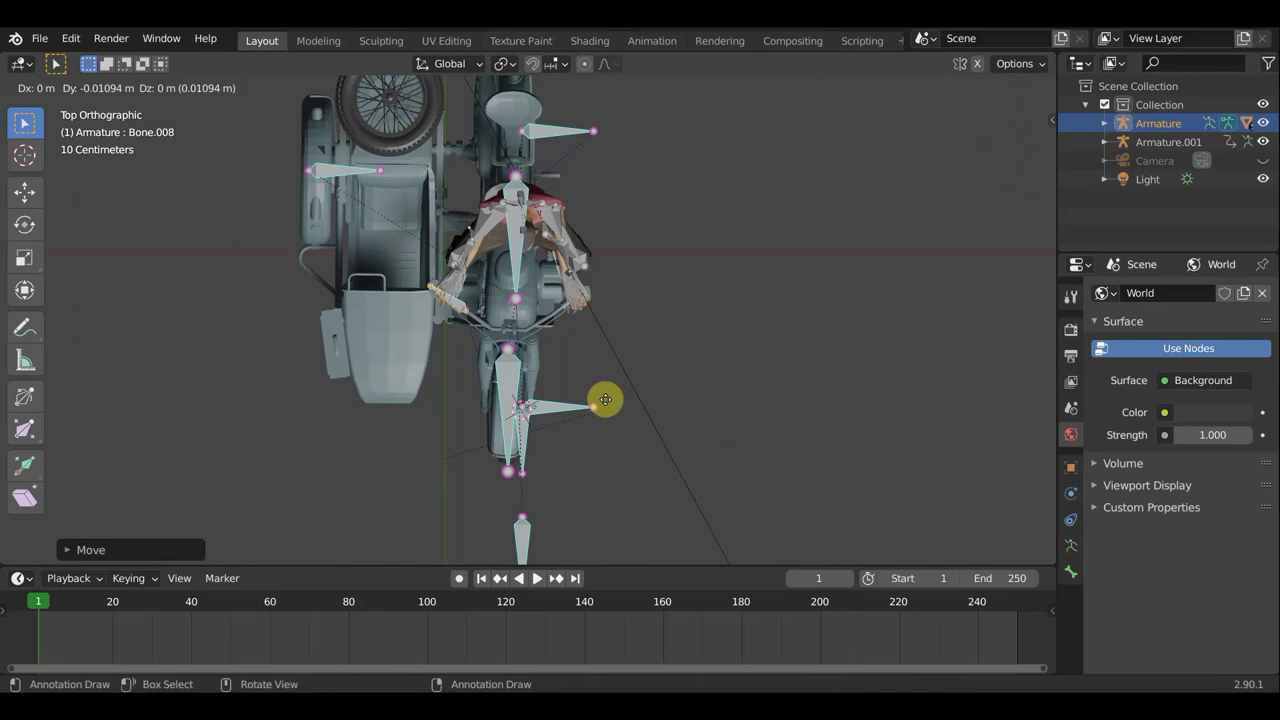
key(r)
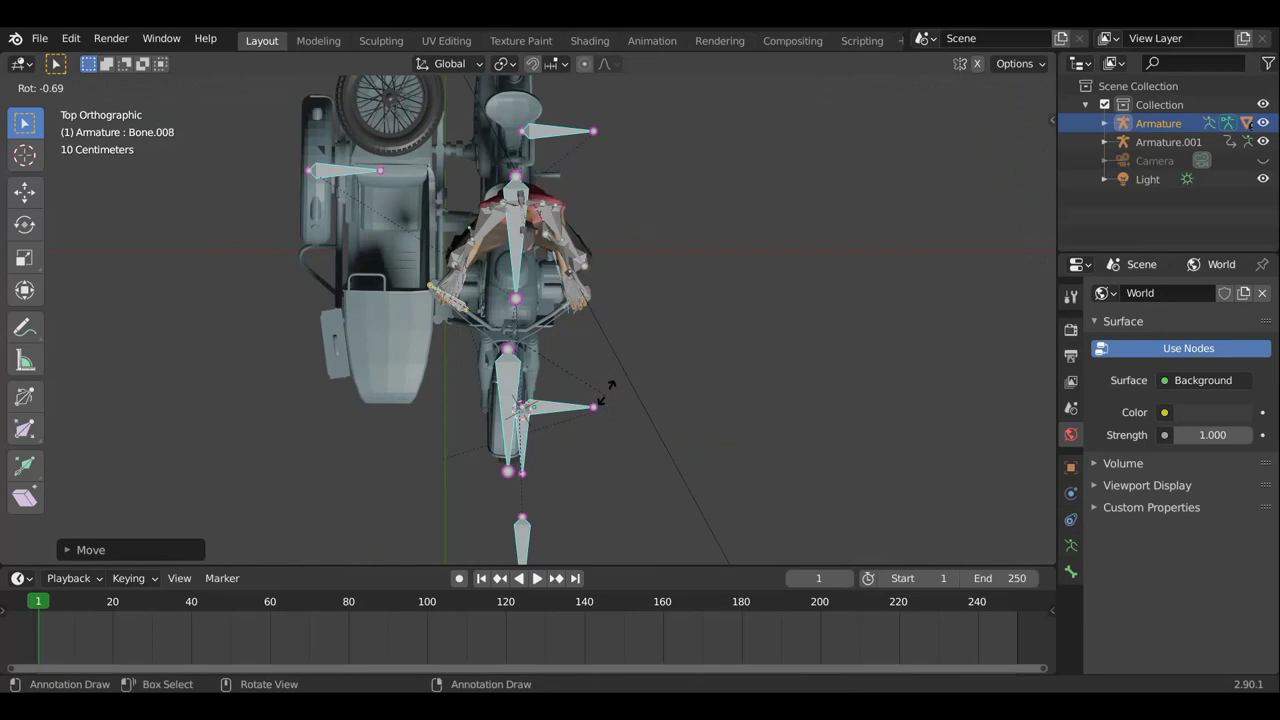
right_click(380, 255)
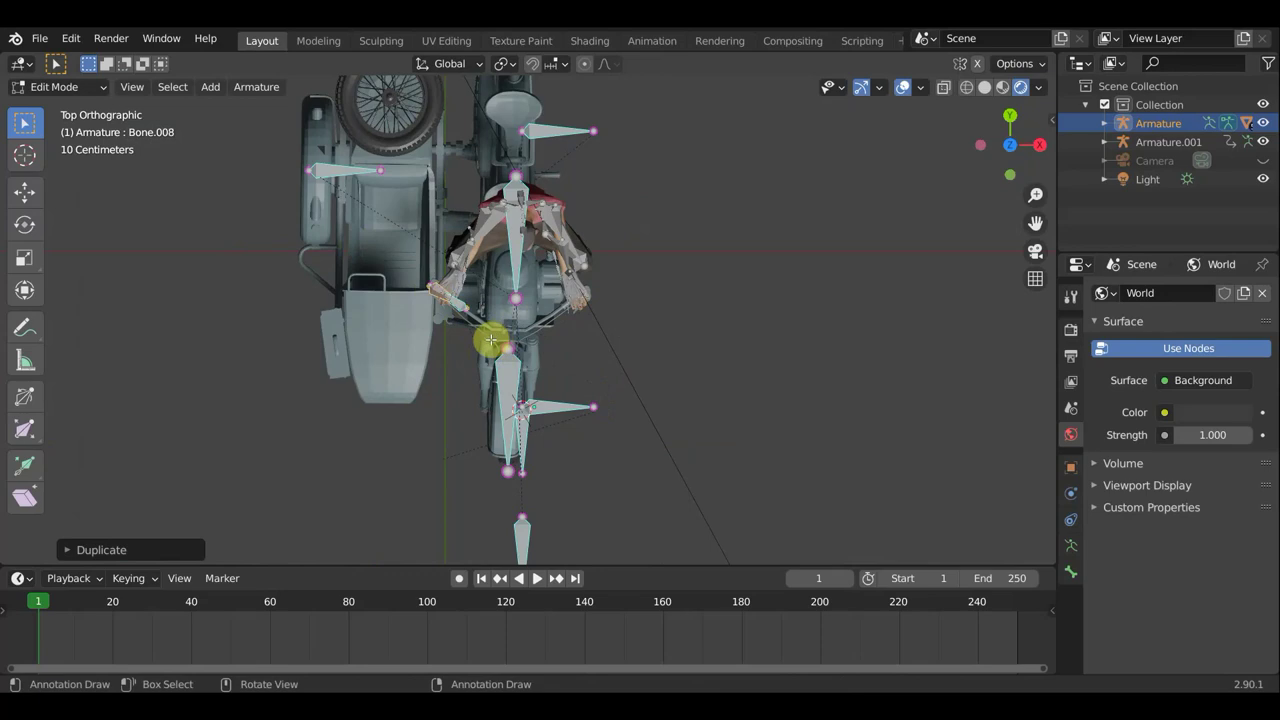
key(r)
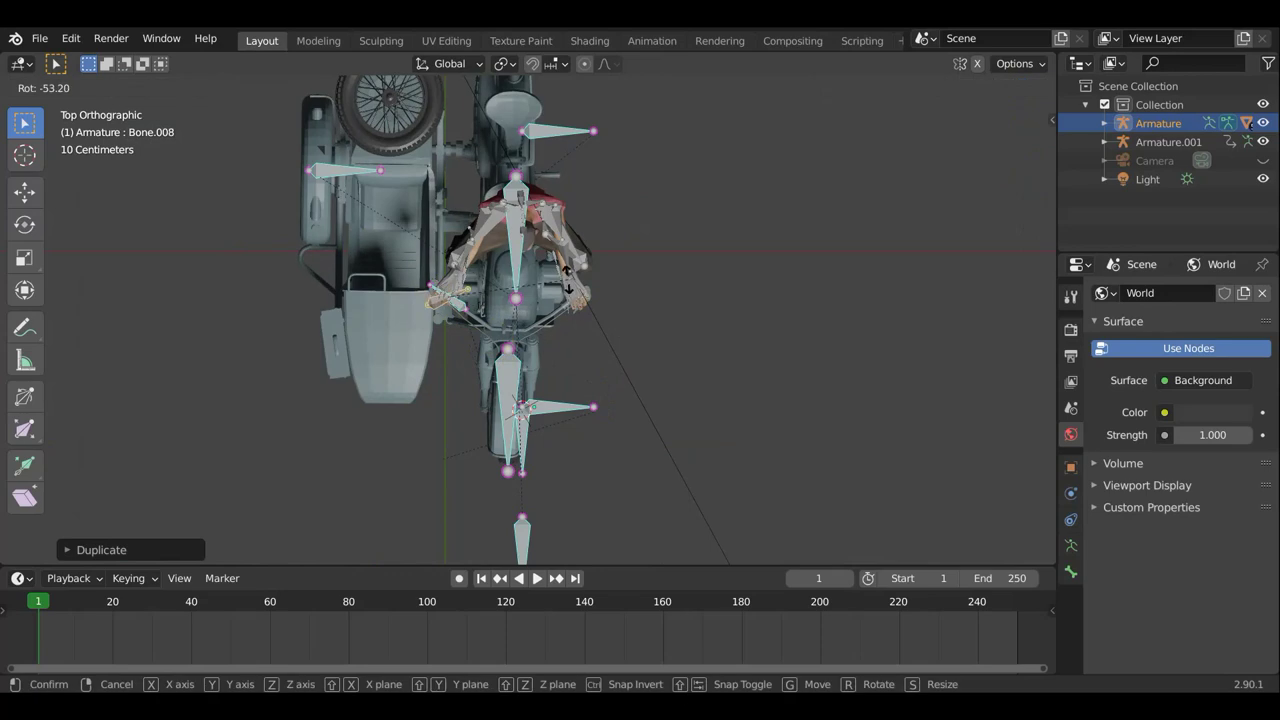
click(543, 286)
key(g)
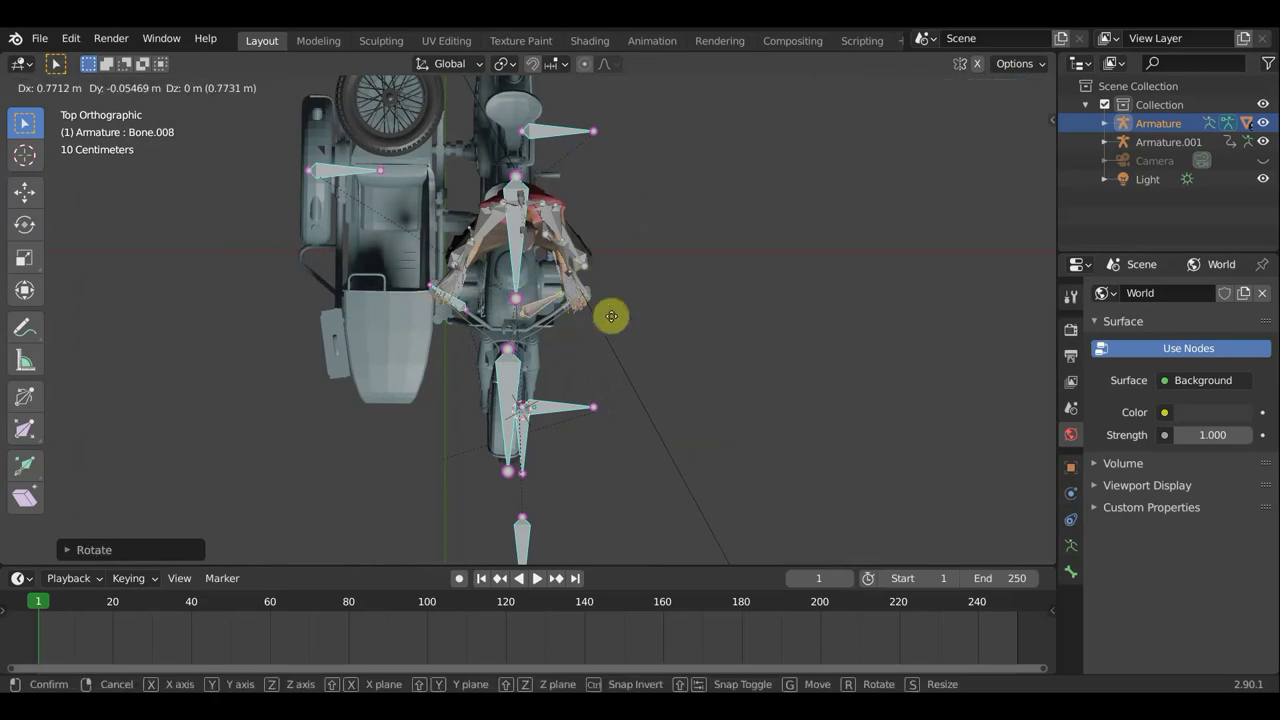
click(631, 314)
mouse_move(634, 317)
middle_down()
mouse_move(561, 222)
mouse_move(698, 333)
mouse_move(400, 186)
middle_up()
scroll(561, 222, up, 4)
mouse_move(406, 249)
middle_down()
mouse_move(354, 206)
mouse_move(330, 216)
mouse_move(396, 223)
mouse_move(309, 200)
middle_up()
mouse_move(374, 329)
middle_down()
mouse_move(351, 326)
mouse_move(423, 354)
mouse_move(428, 163)
middle_up()
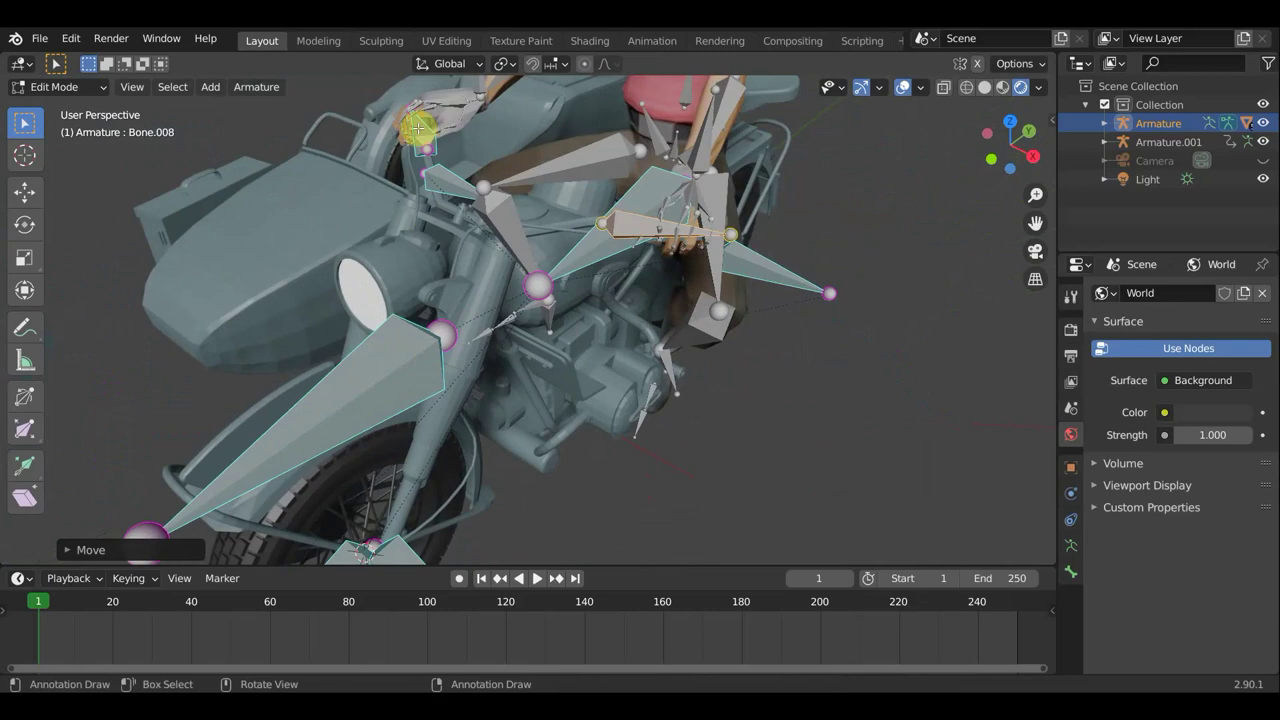
- Parent handlebar Bone.007 to fork bone Bone.006 with Keep Offset
click(418, 307)
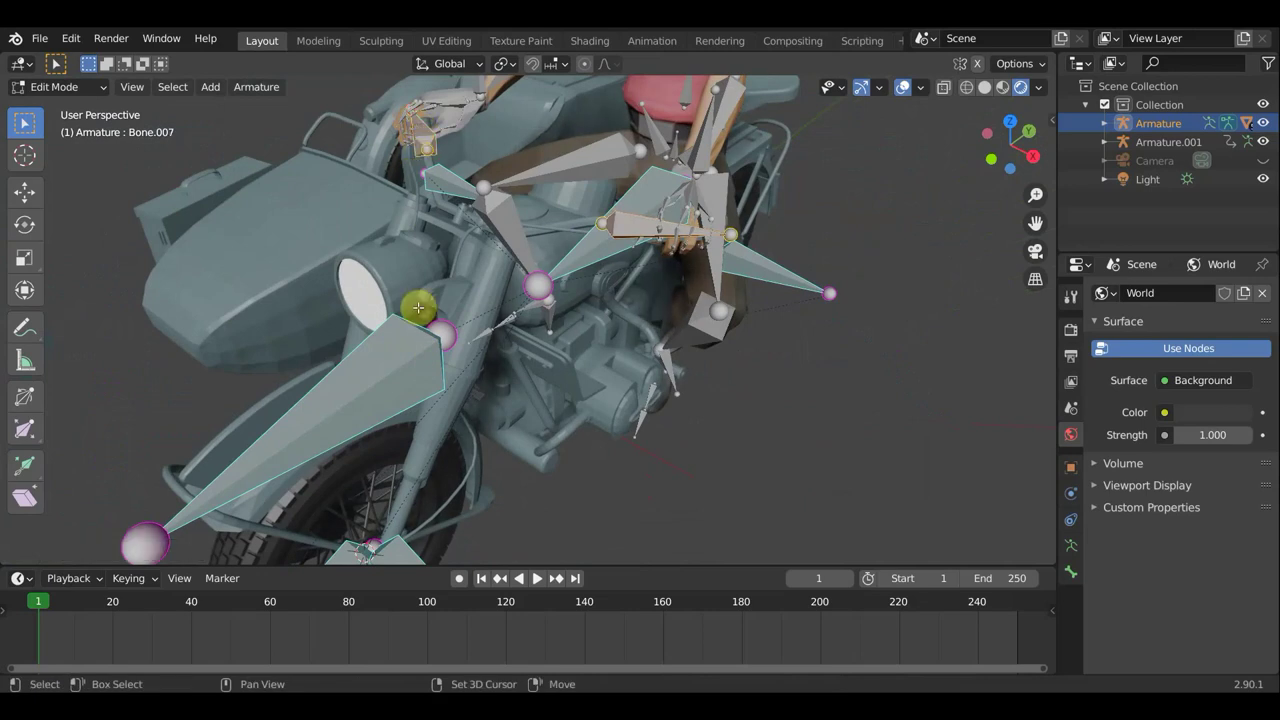
click(390, 381)
key(ctrl+p)
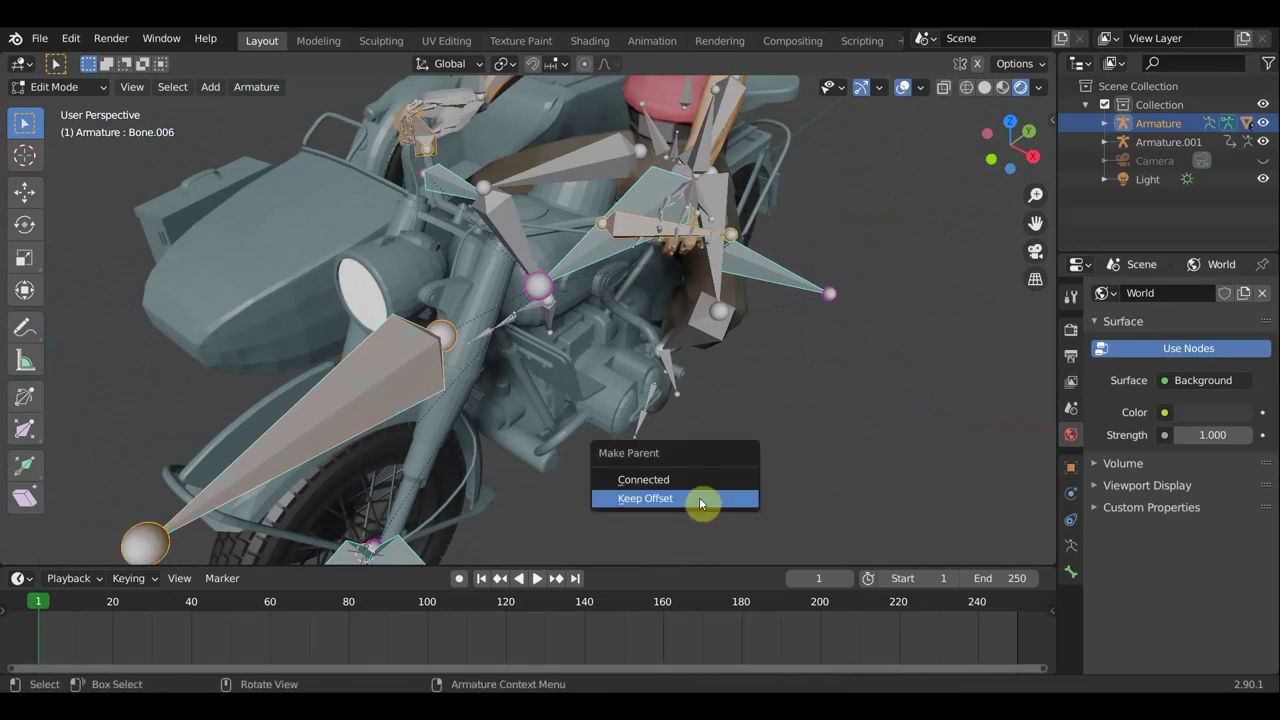
click(701, 499)
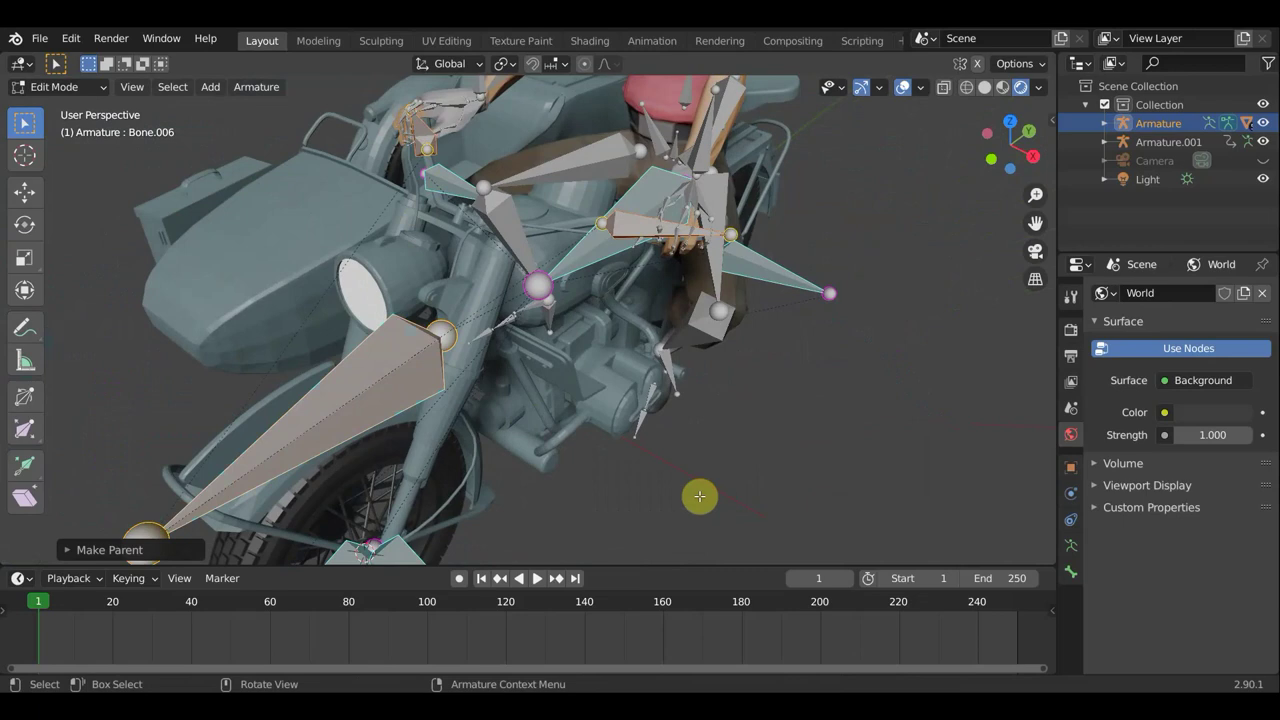
- Return the armature to Object Mode
mouse_move(692, 485)
middle_down()
mouse_move(600, 463)
mouse_move(586, 434)
middle_up()
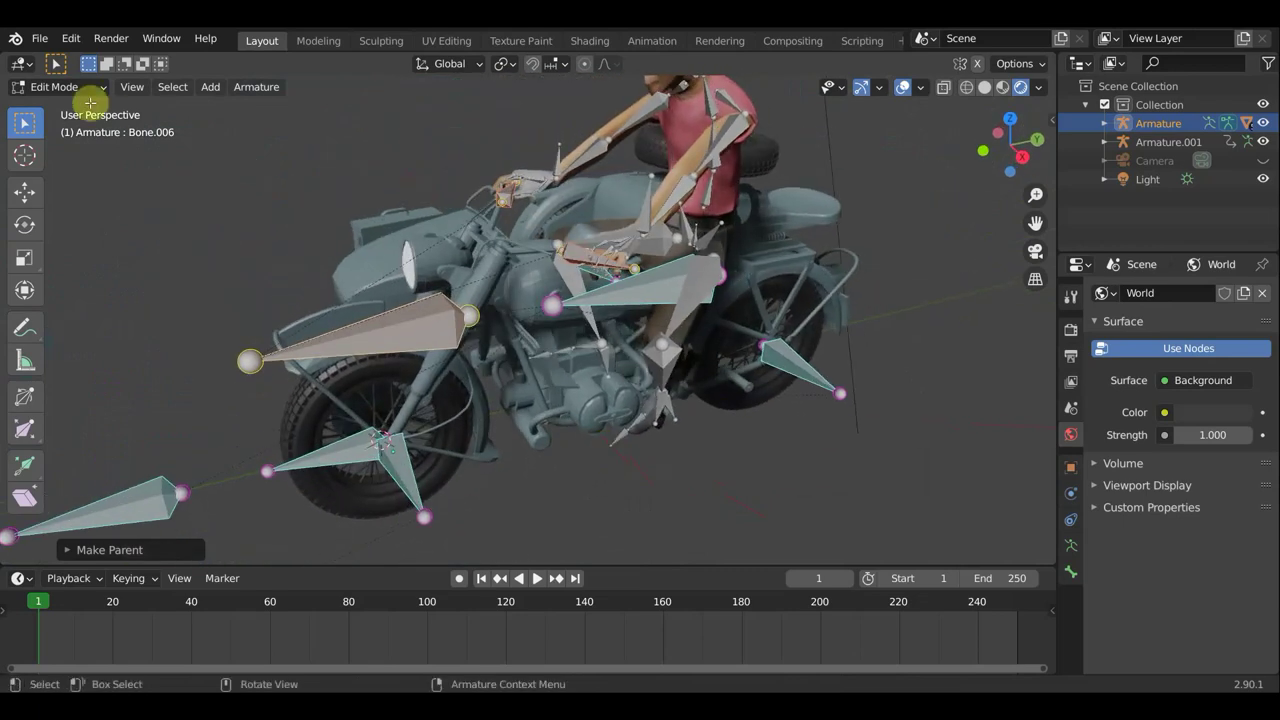
click(72, 87)
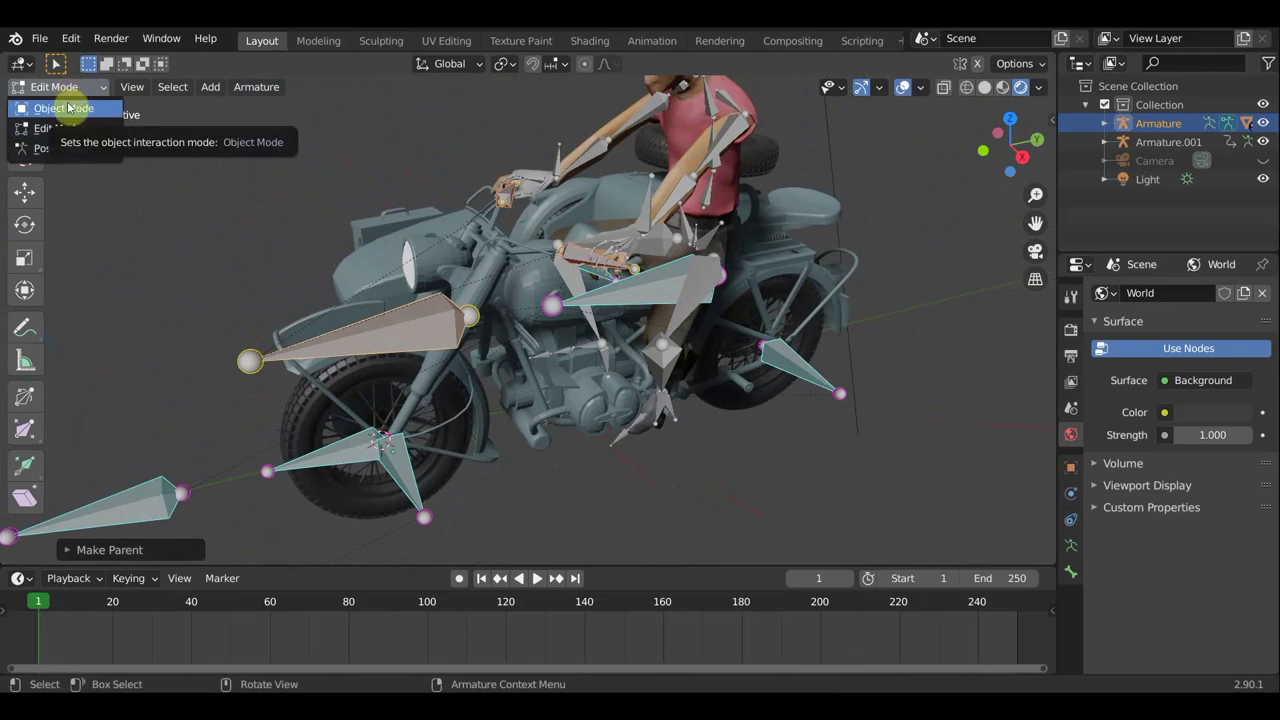
click(60, 108)
mouse_move(309, 234)
middle_down()
mouse_move(351, 260)
mouse_move(558, 125)
middle_up()
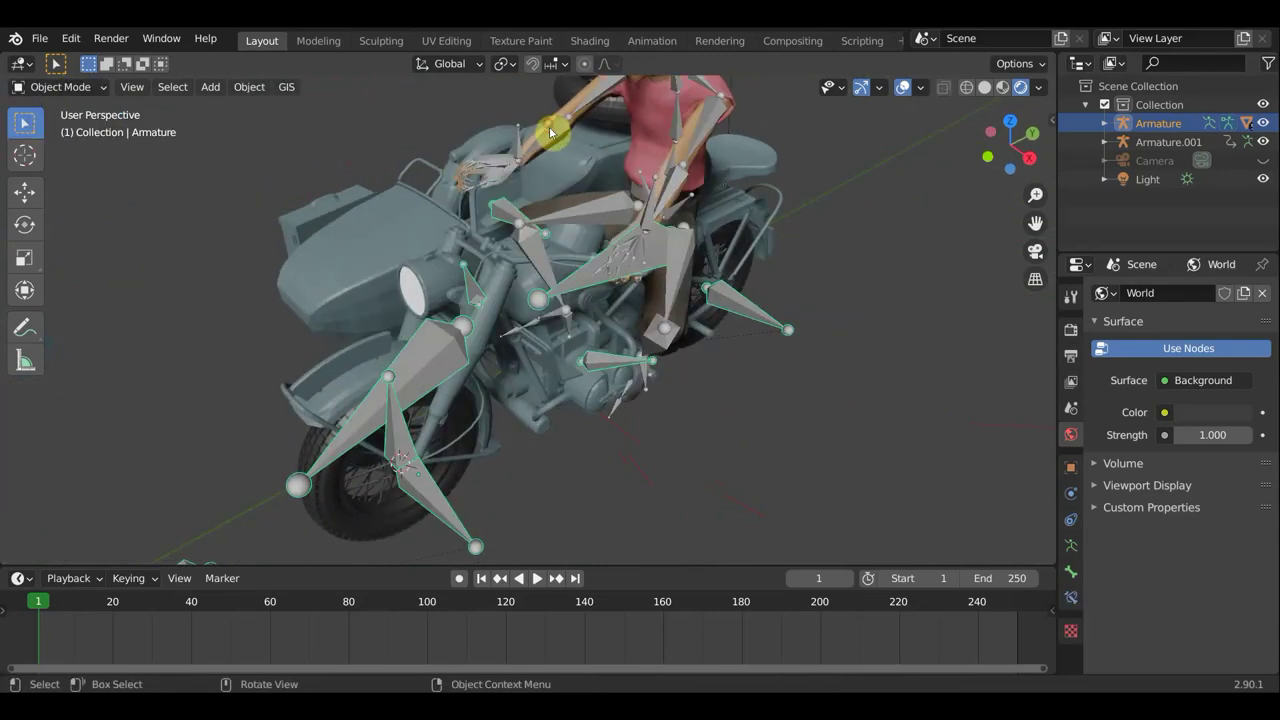
- Select the rider's armature and the motorcycle Armature, and enter Pose Mode
click(527, 175)
shift+click(431, 363)
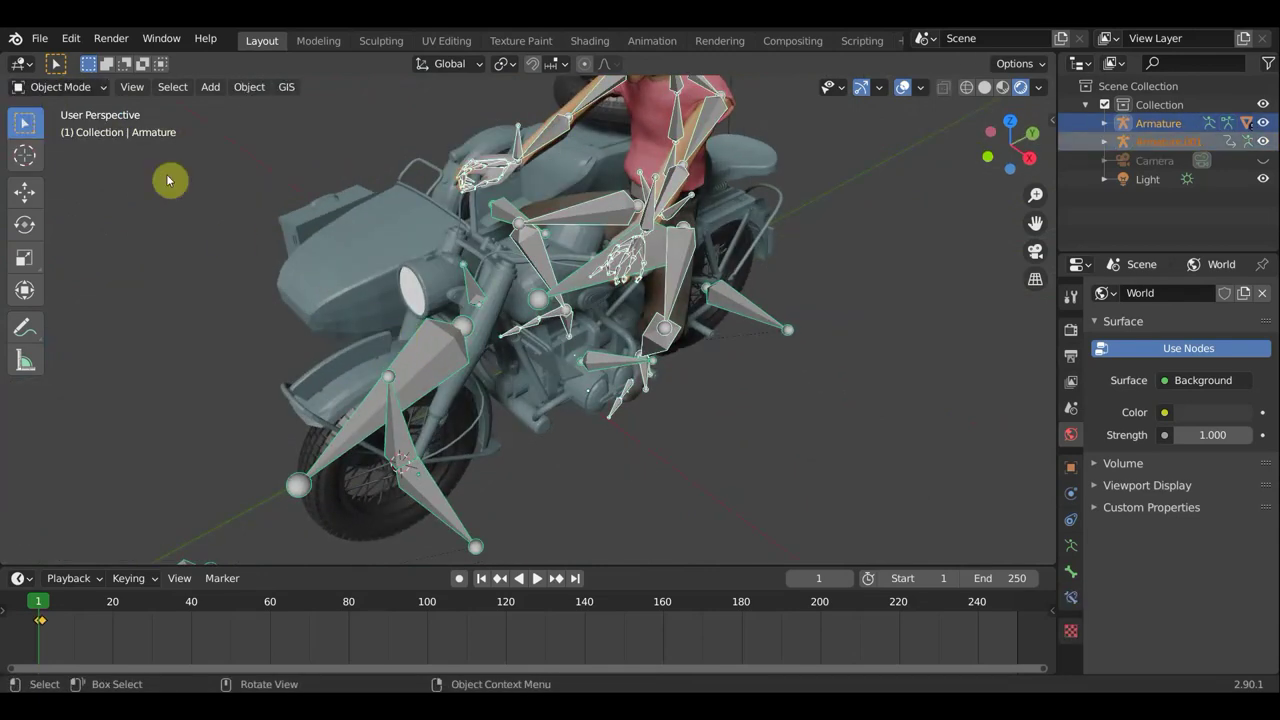
click(60, 87)
click(83, 150)
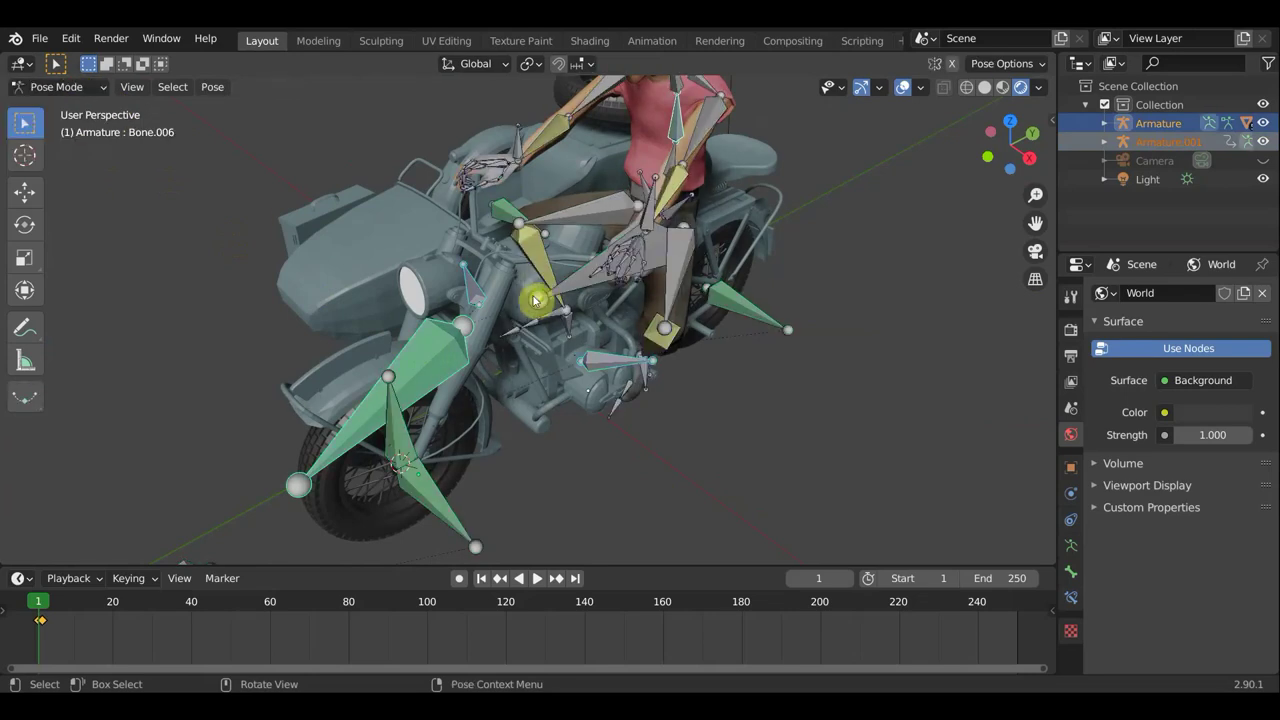
mouse_move(534, 294)
middle_down()
mouse_move(434, 251)
mouse_move(614, 289)
mouse_move(725, 292)
mouse_move(709, 303)
mouse_move(715, 278)
mouse_move(690, 272)
mouse_move(754, 420)
mouse_move(645, 410)
mouse_move(749, 409)
mouse_move(749, 394)
middle_up()
scroll(606, 380, up, 5)
mouse_move(606, 380)
middle_down()
mouse_move(655, 365)
mouse_move(680, 306)
mouse_move(680, 320)
mouse_move(640, 320)
mouse_move(664, 320)
mouse_move(651, 271)
mouse_move(491, 252)
mouse_move(663, 251)
mouse_move(685, 236)
middle_up()
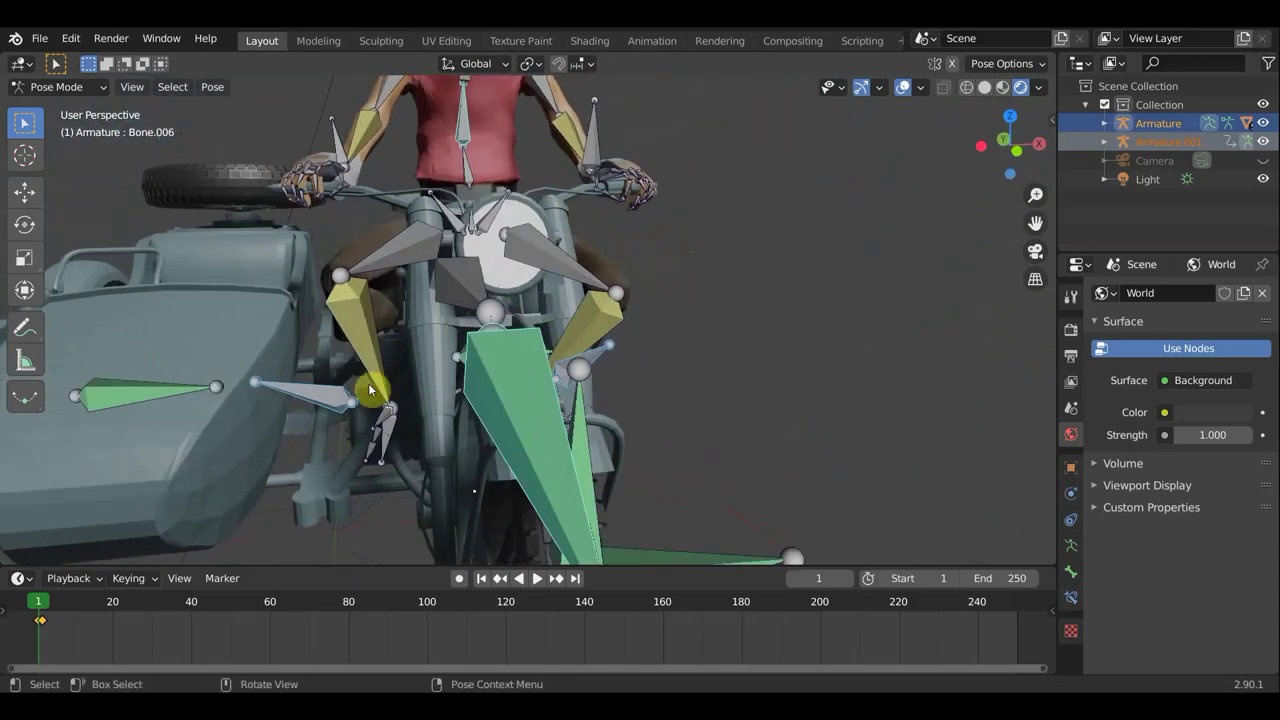
- Raise the arm bone, rotate the hand bones and shift them slightly left, then return to Object Mode
click(345, 400)
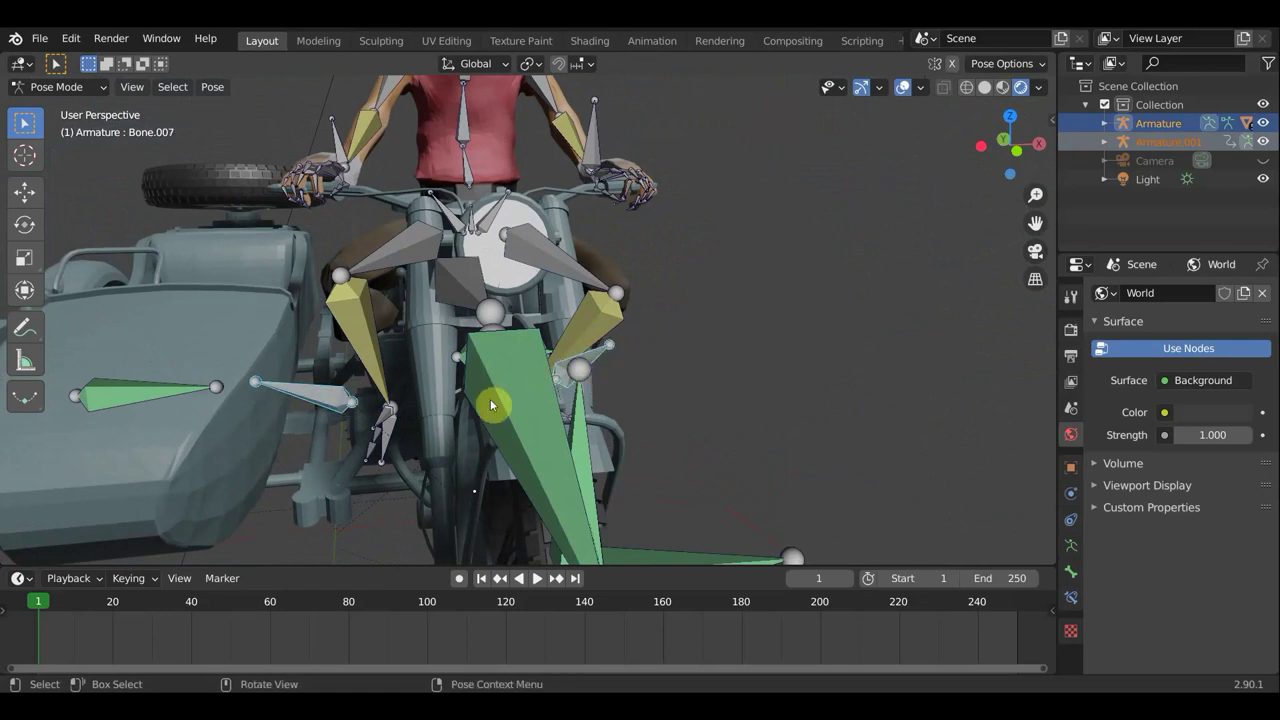
key(g)
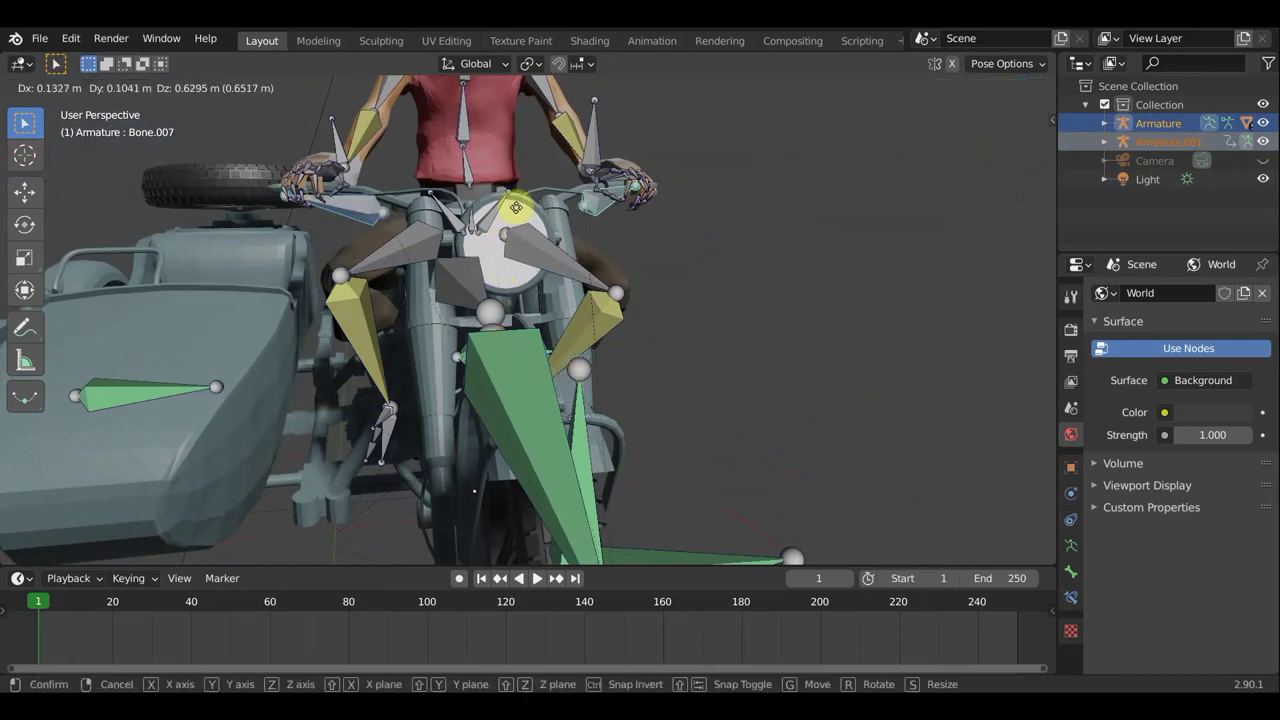
click(520, 198)
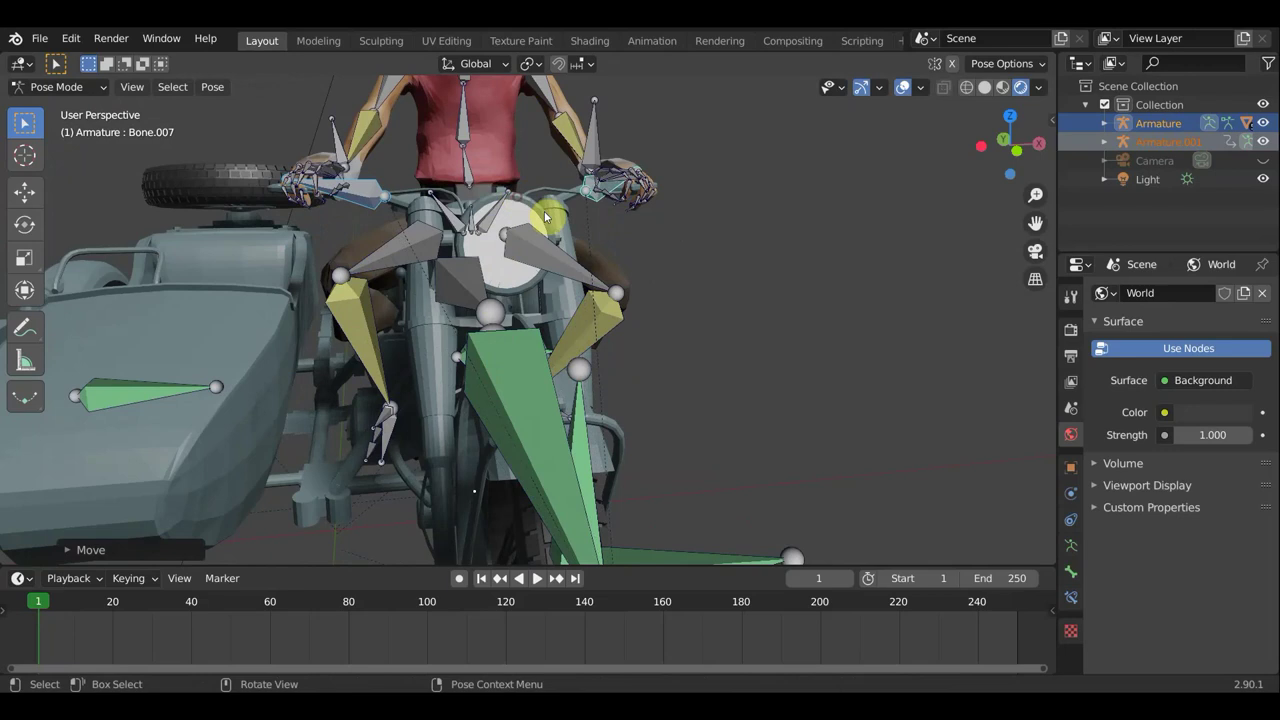
mouse_move(537, 214)
middle_down()
mouse_move(416, 318)
mouse_move(423, 374)
mouse_move(400, 411)
middle_up()
key(g)
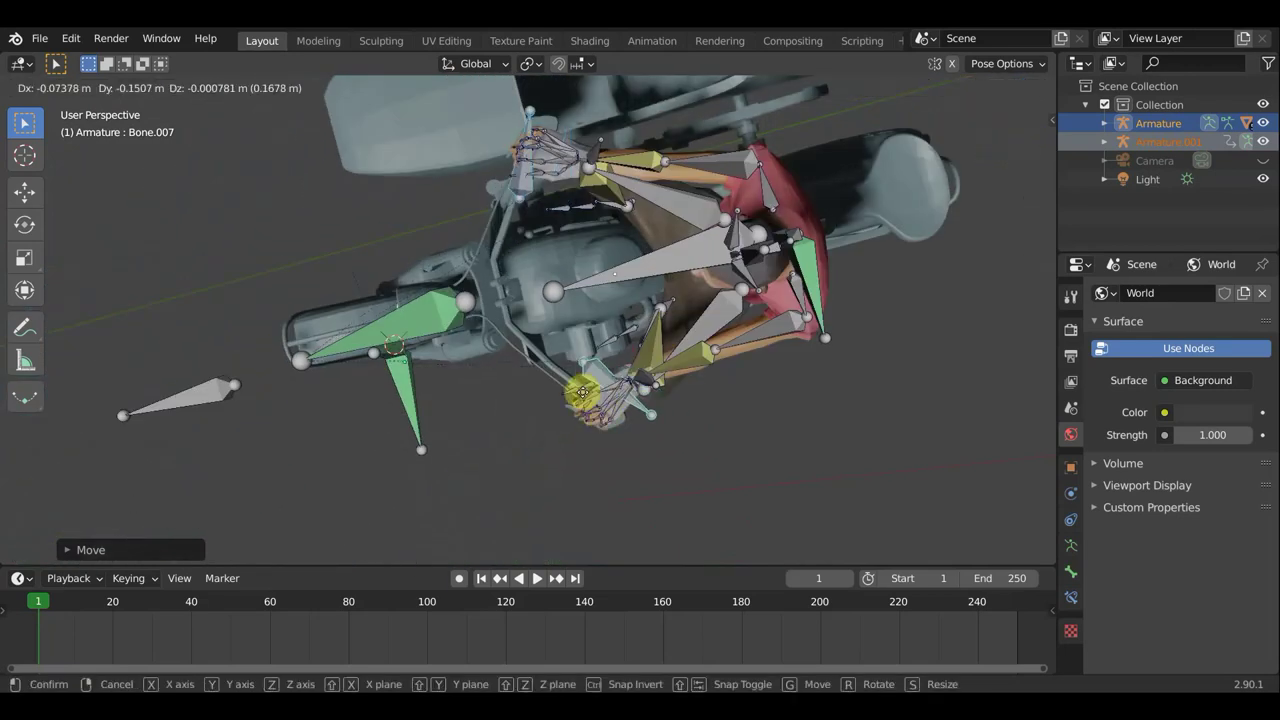
click(596, 406)
key(r)
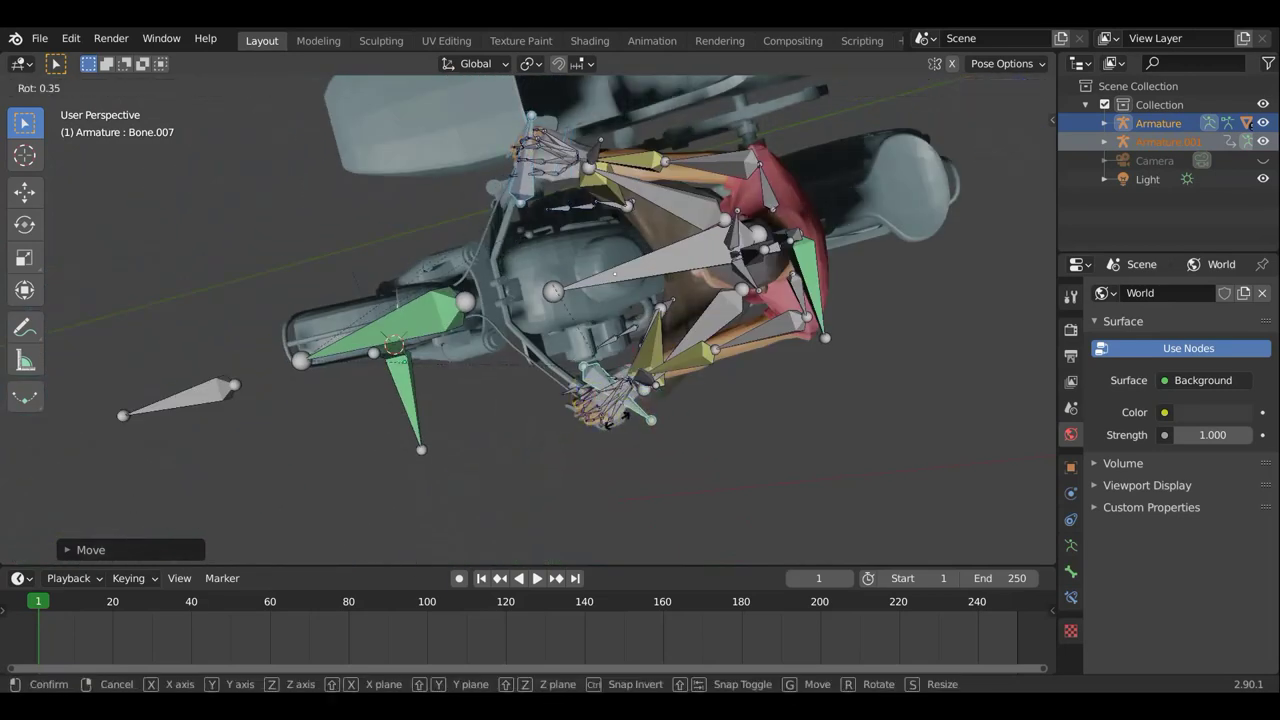
click(615, 426)
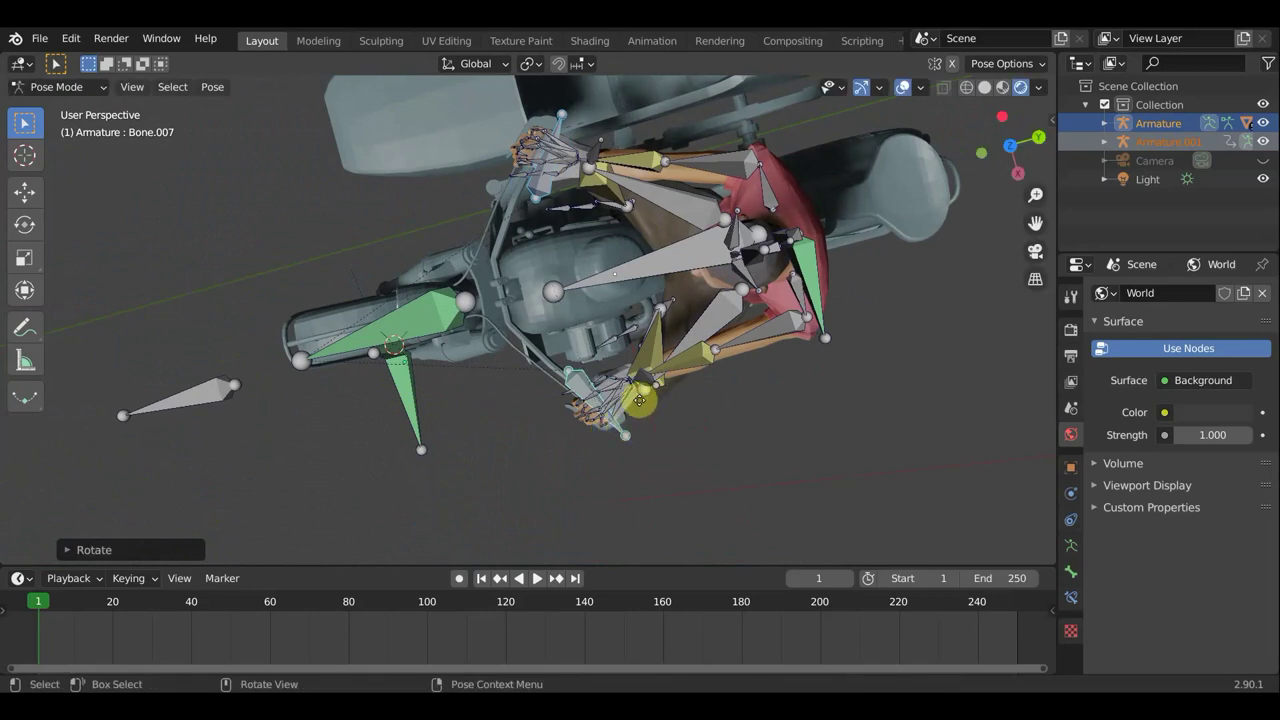
key(g)
click(623, 400)
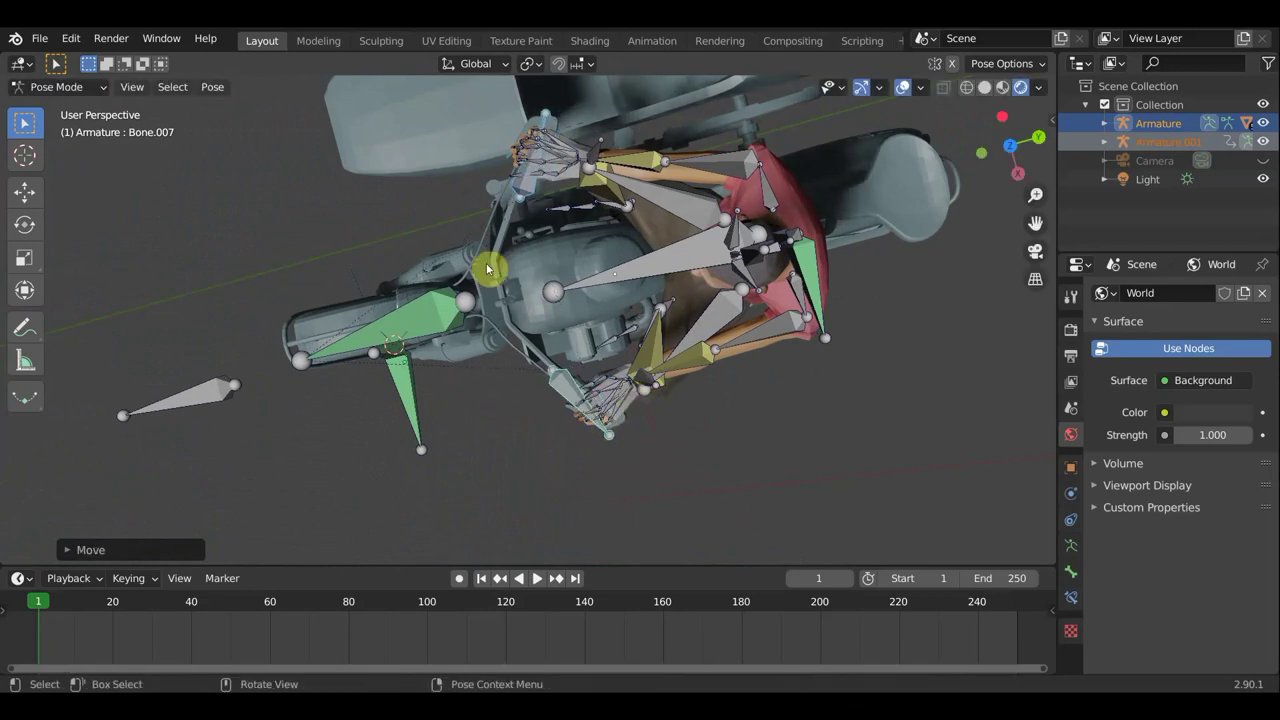
click(73, 88)
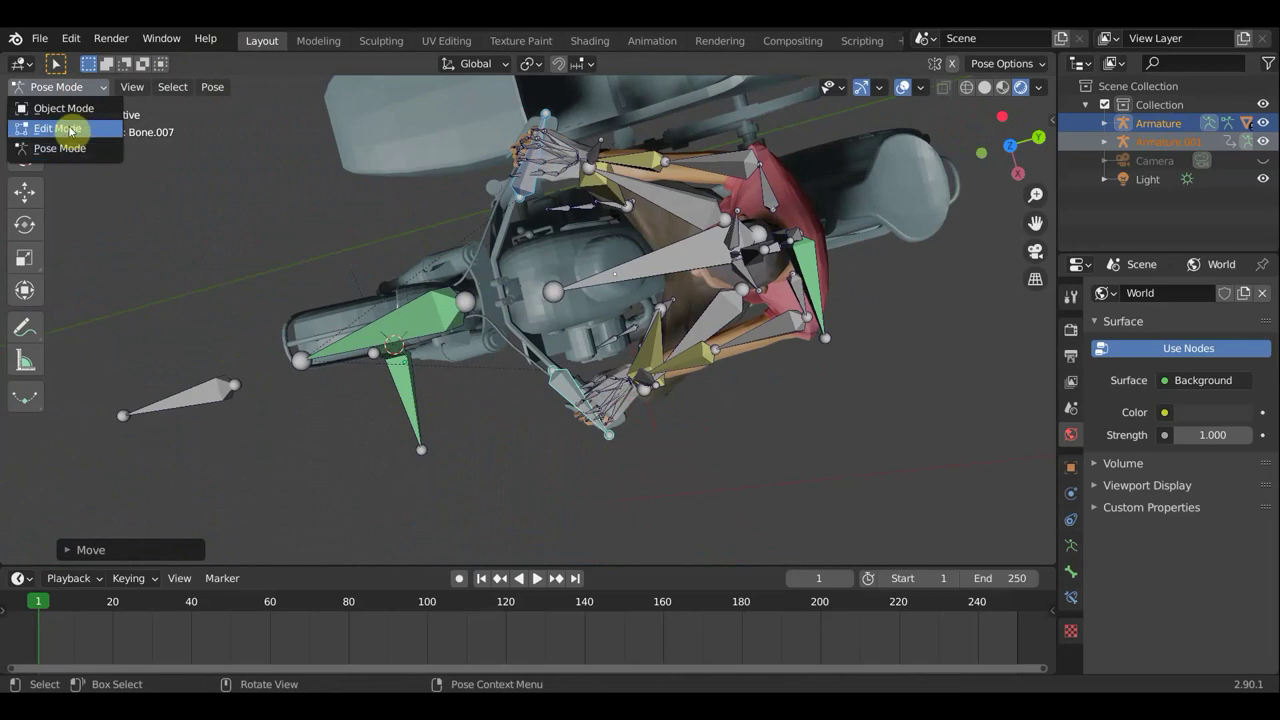
click(78, 108)
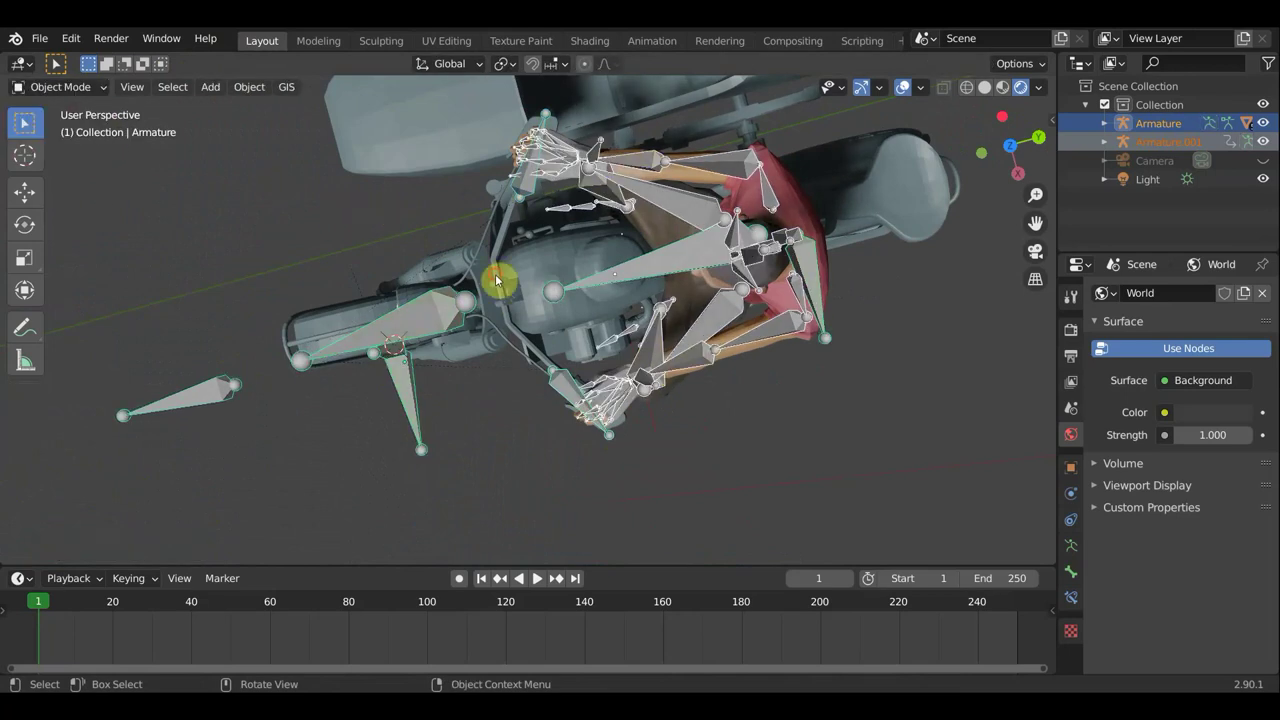
- Select the Zundapp mesh with the armature active and enter Pose Mode
click(517, 250)
click(534, 256)
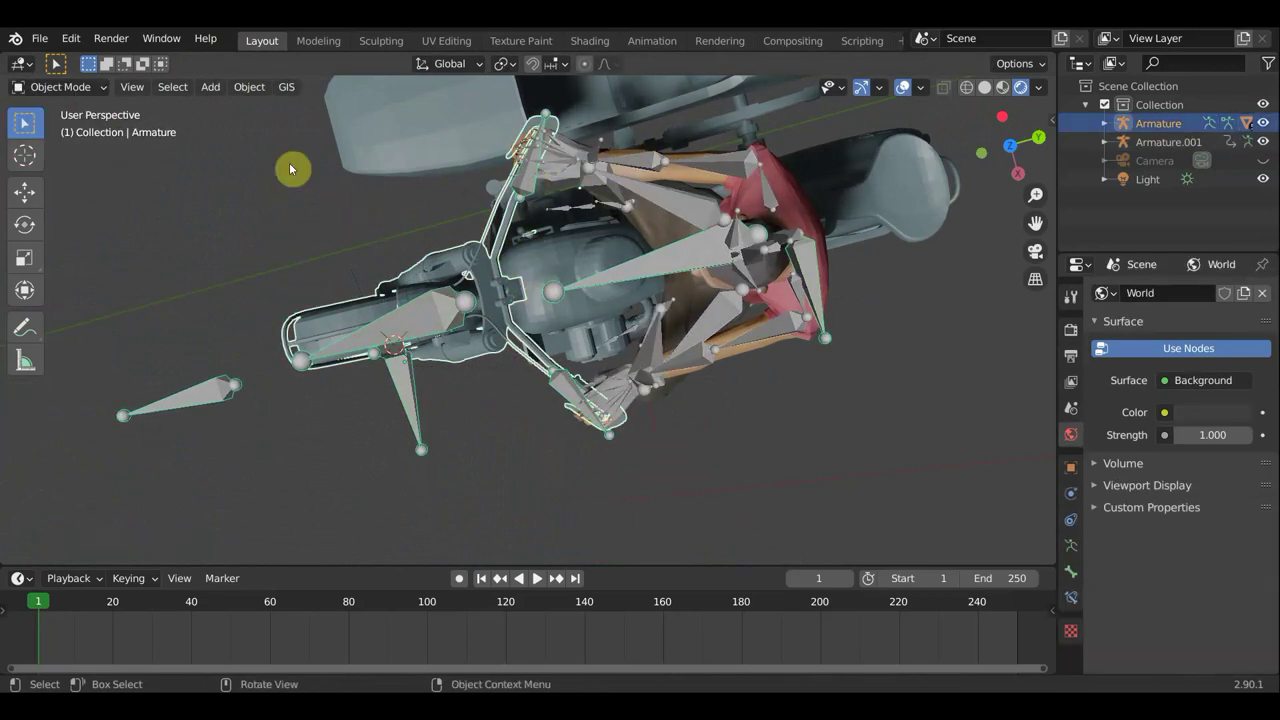
click(87, 92)
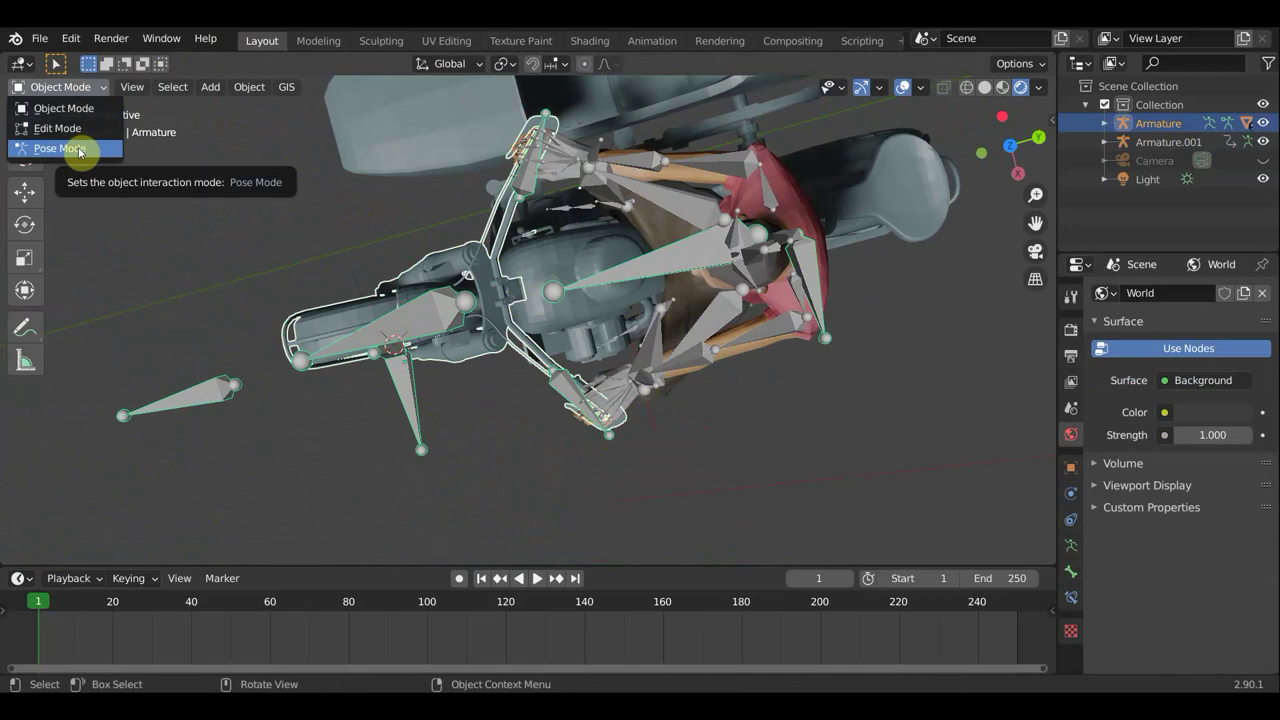
click(79, 153)
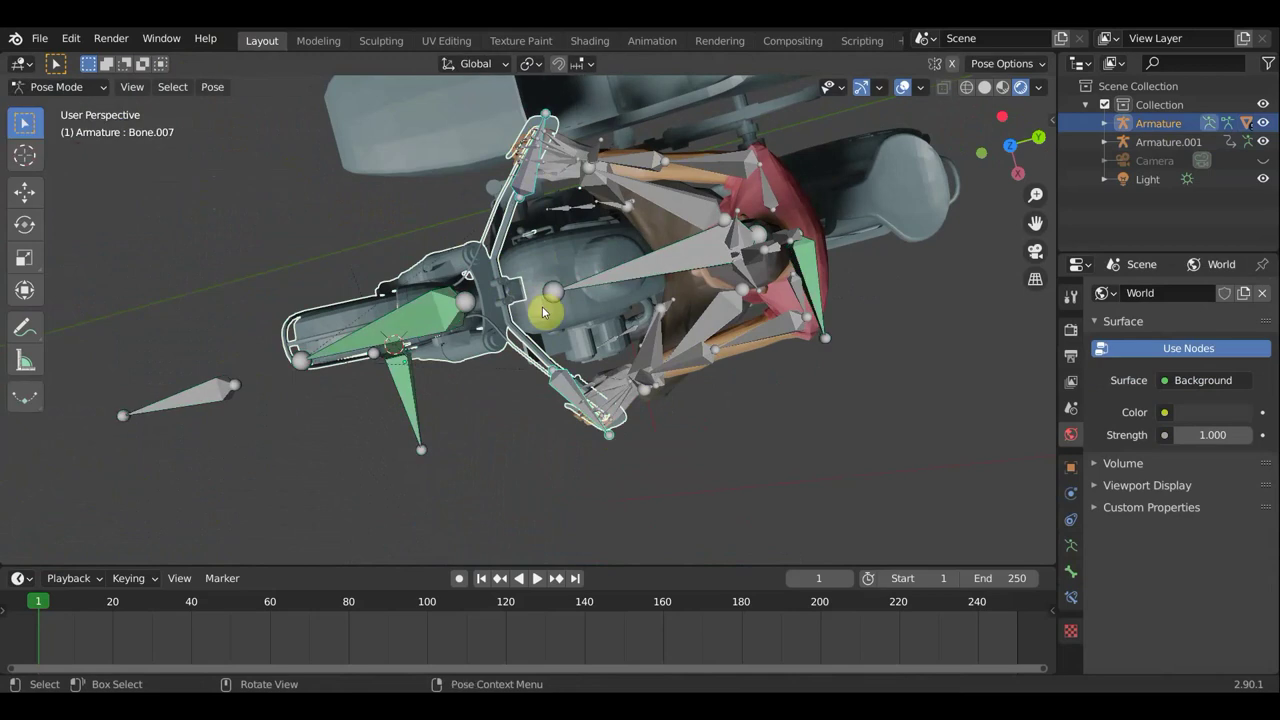
- Try parenting the motorcycle front to a bone, then undo it after the fork tilts
shift+click(566, 390)
key(ctrl+p)
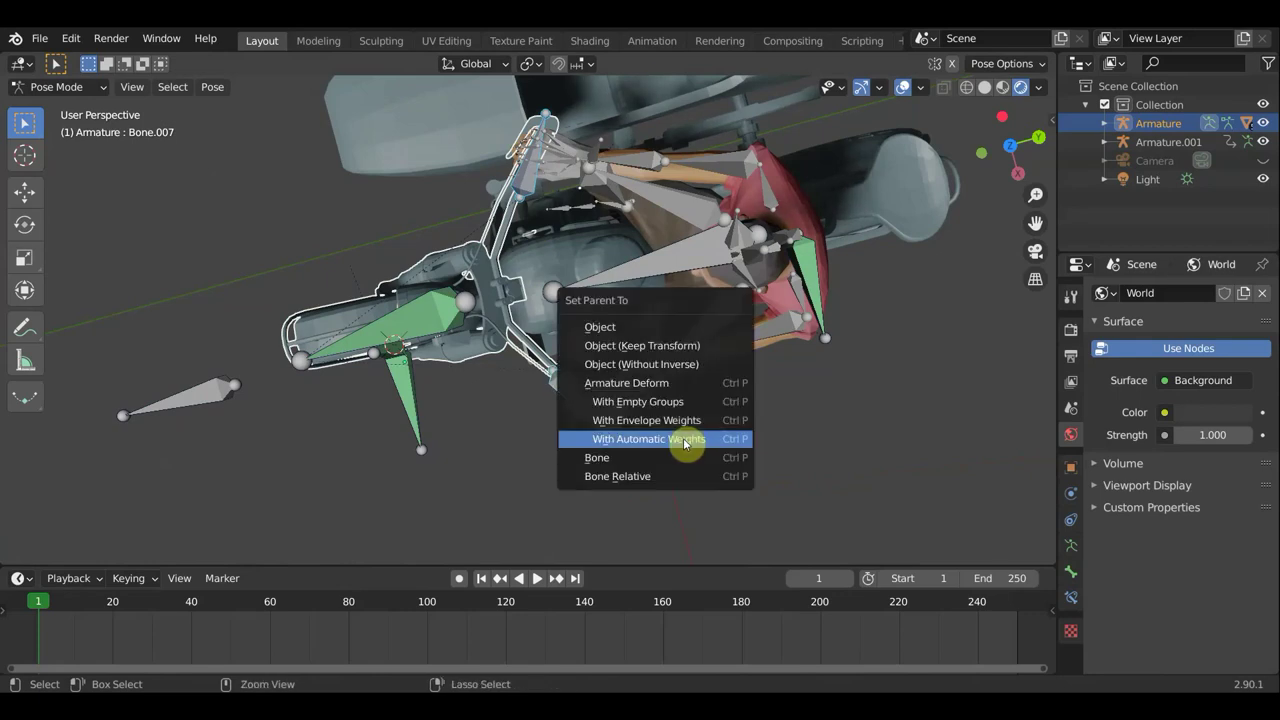
click(643, 458)
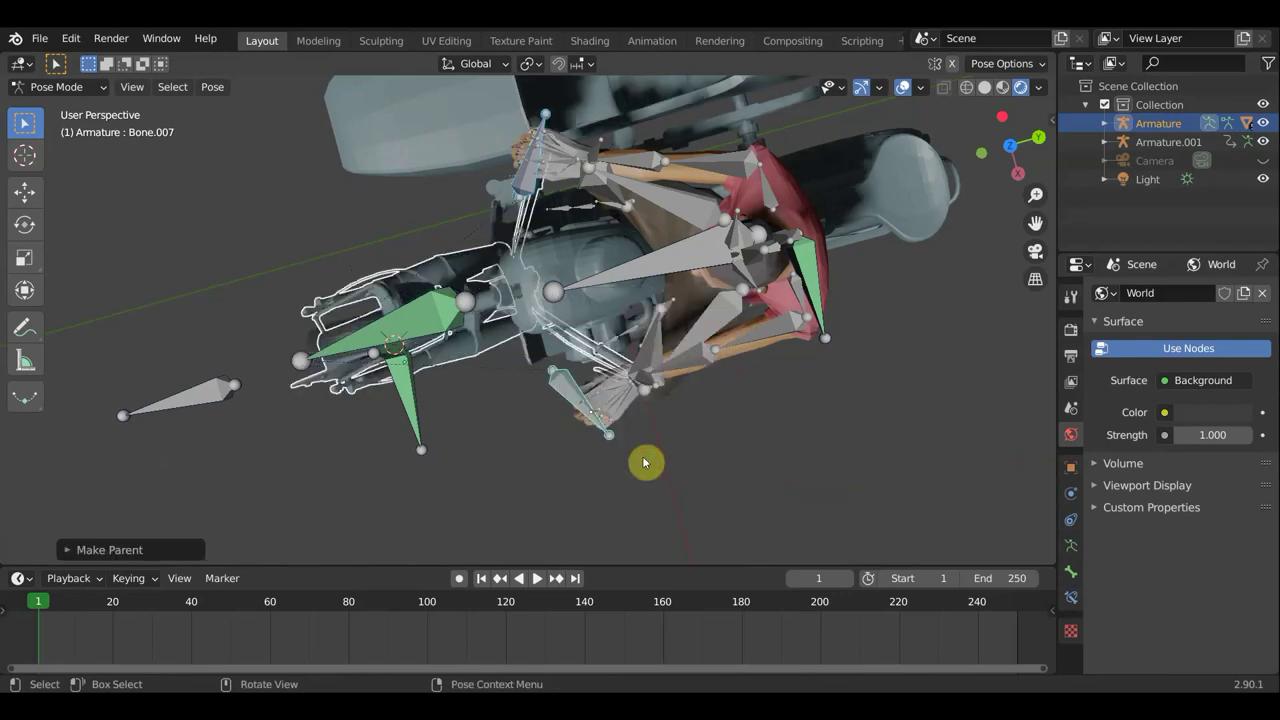
mouse_move(654, 457)
middle_down()
mouse_move(590, 264)
mouse_move(669, 206)
middle_up()
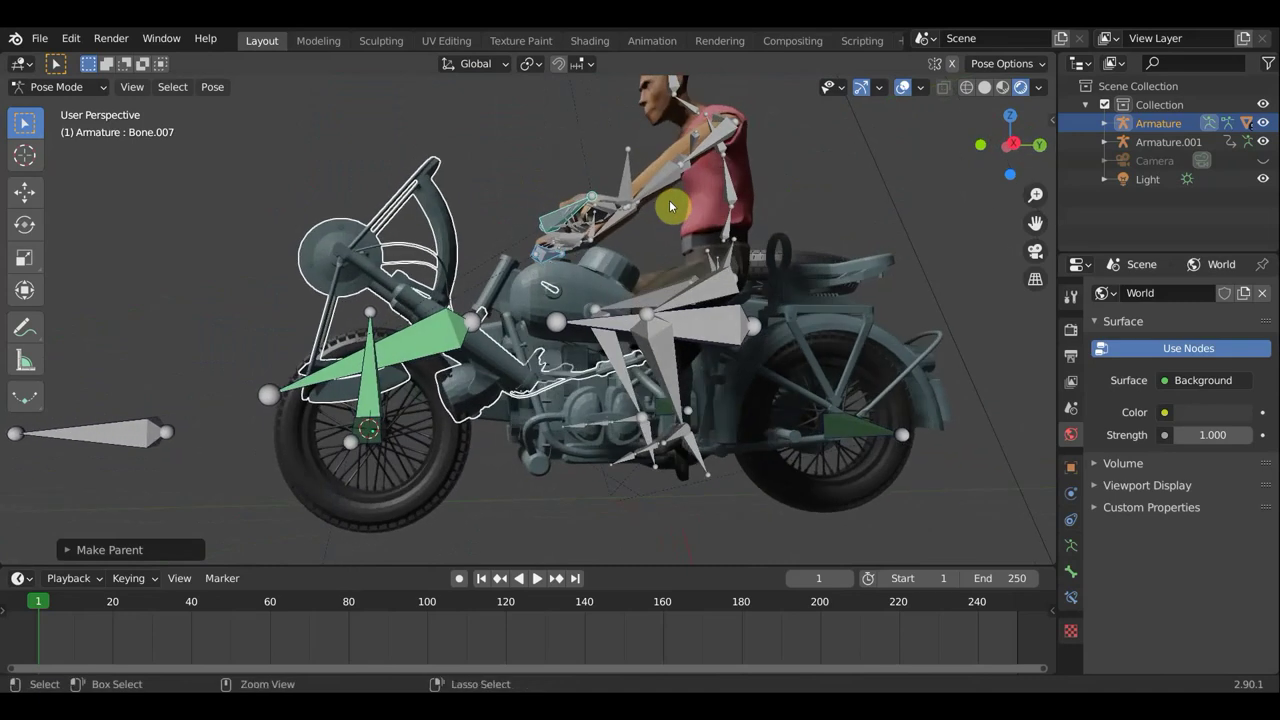
key(ctrl+z)
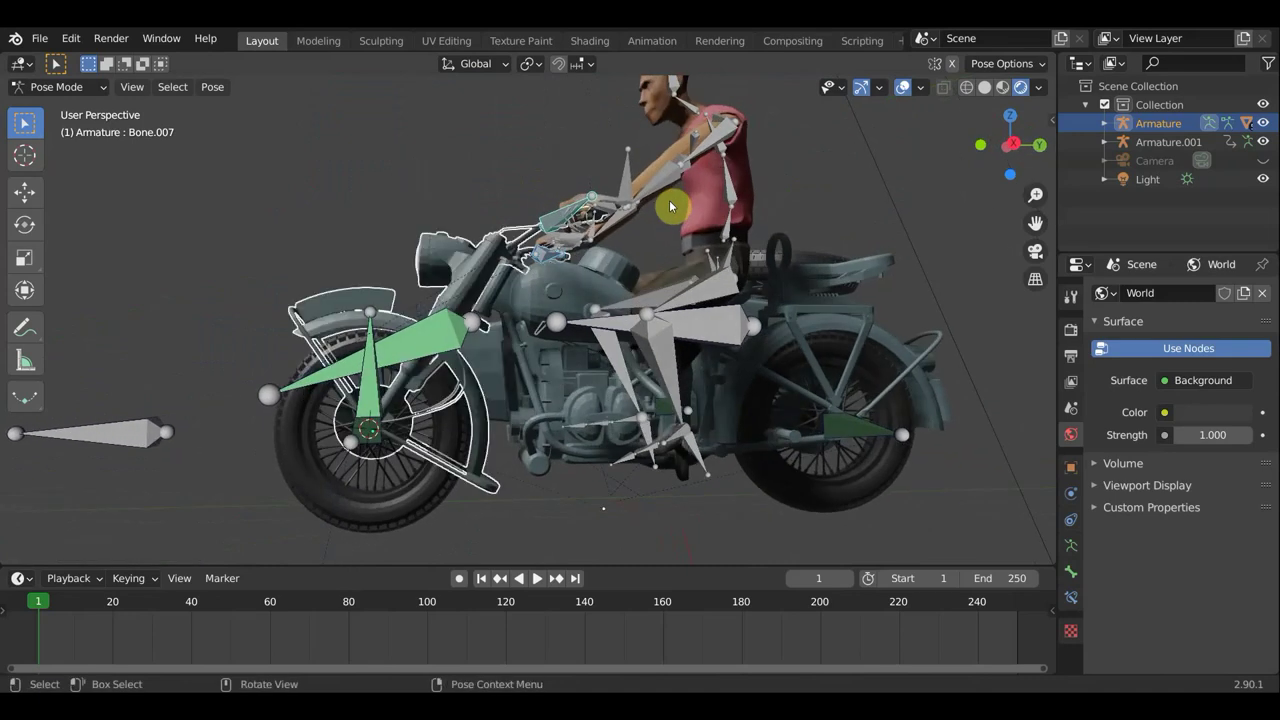
mouse_move(670, 206)
middle_down()
mouse_move(817, 259)
mouse_move(786, 277)
mouse_move(791, 314)
mouse_move(833, 340)
mouse_move(657, 251)
mouse_move(766, 277)
mouse_move(766, 243)
mouse_move(766, 340)
mouse_move(666, 343)
mouse_move(691, 306)
mouse_move(684, 253)
mouse_move(792, 304)
mouse_move(689, 289)
mouse_move(643, 306)
mouse_move(655, 320)
mouse_move(585, 320)
middle_up()
scroll(679, 243, up, 3)
scroll(684, 265, down, 3)
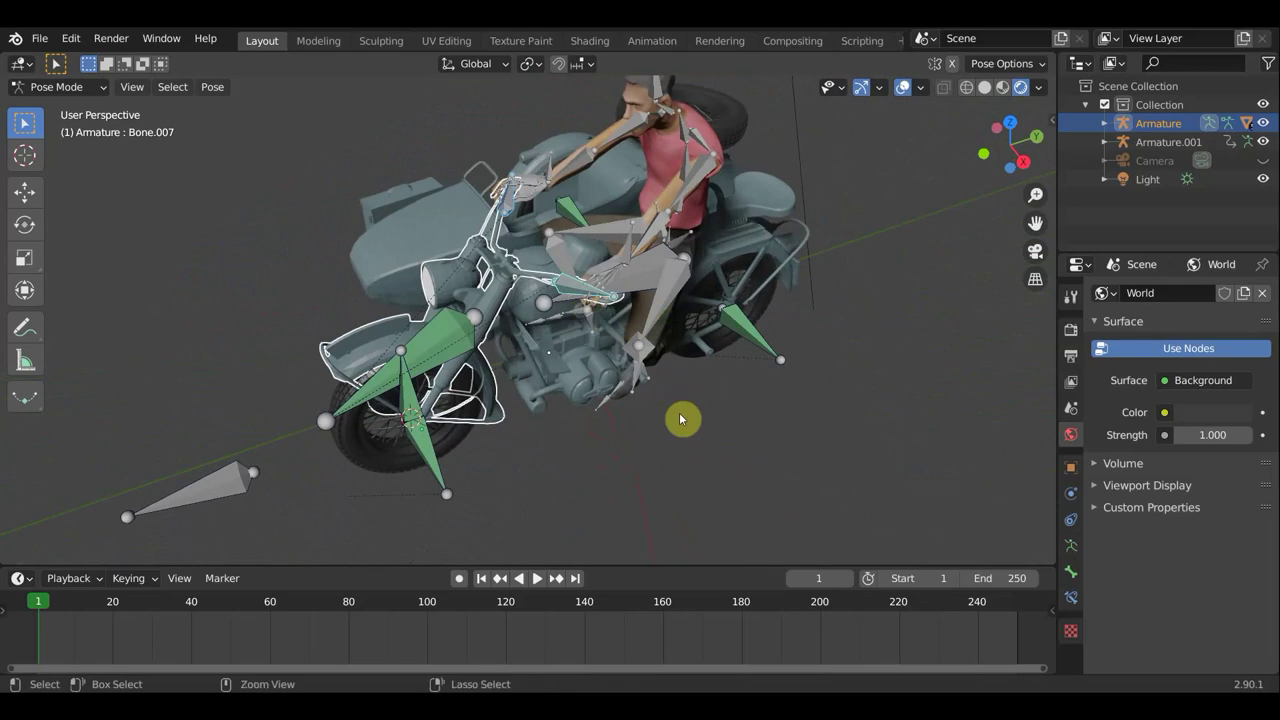
key(ctrl+p)
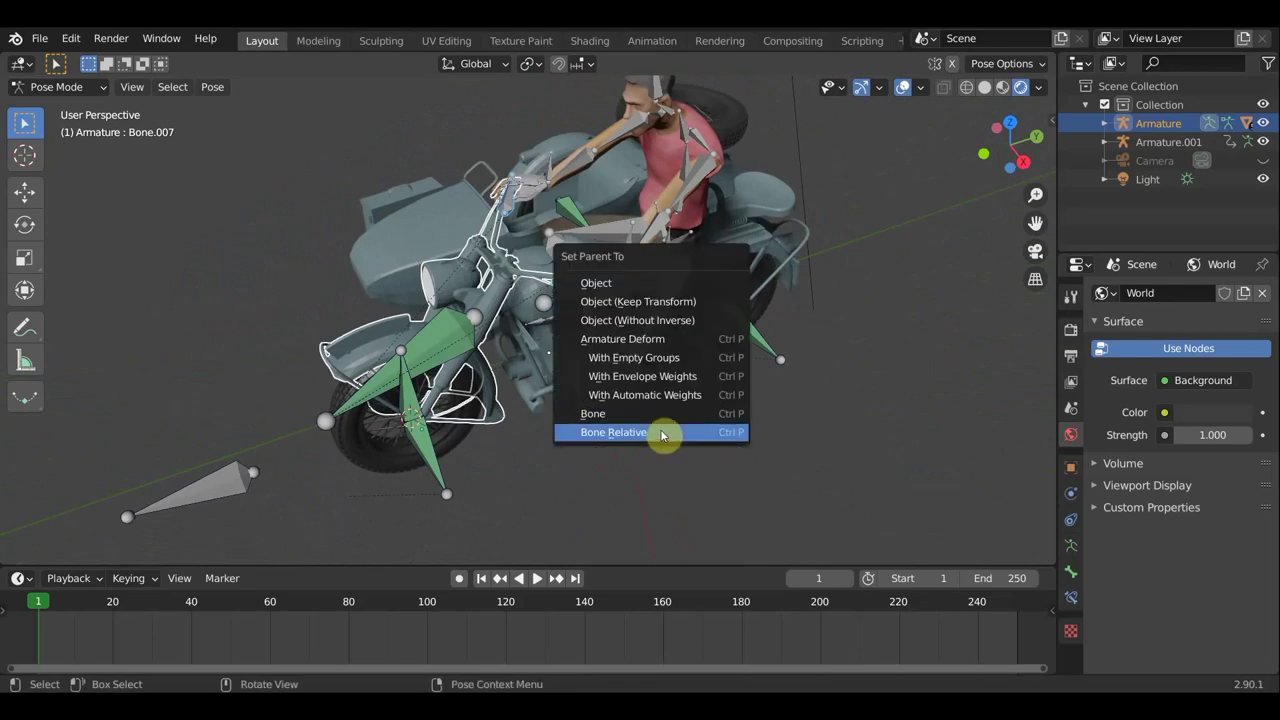
click(661, 435)
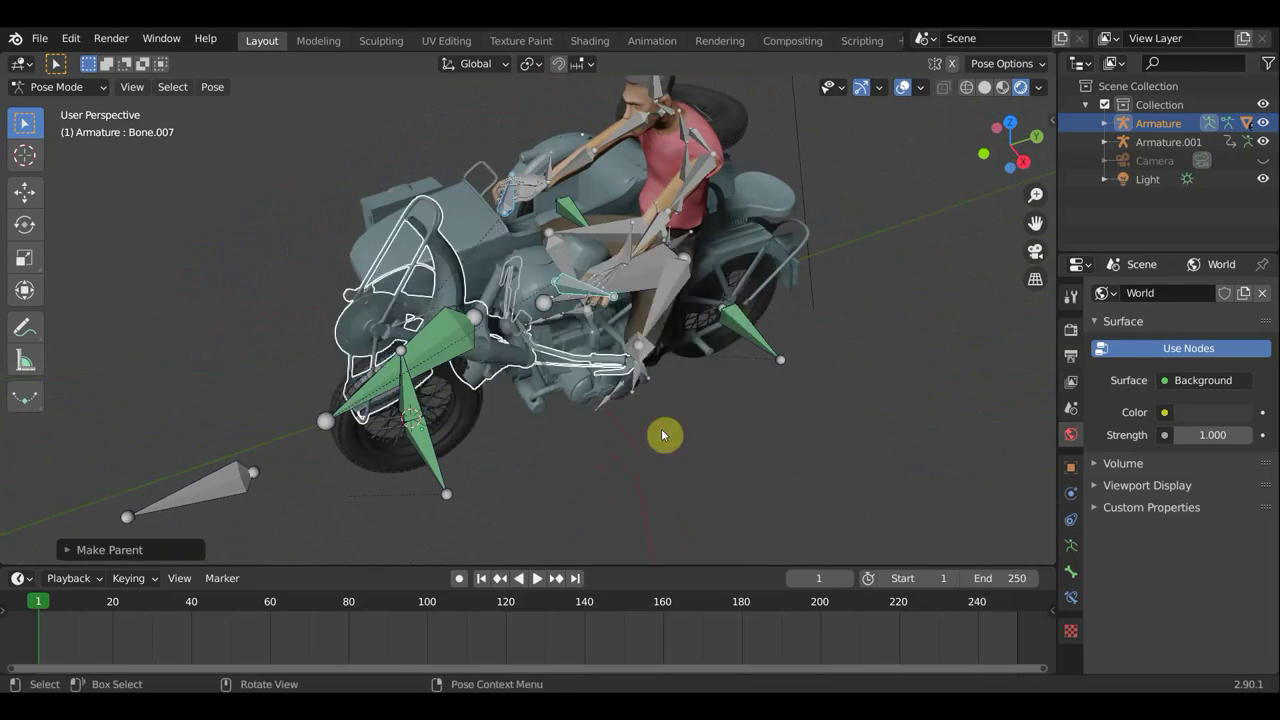
key(ctrl+z)
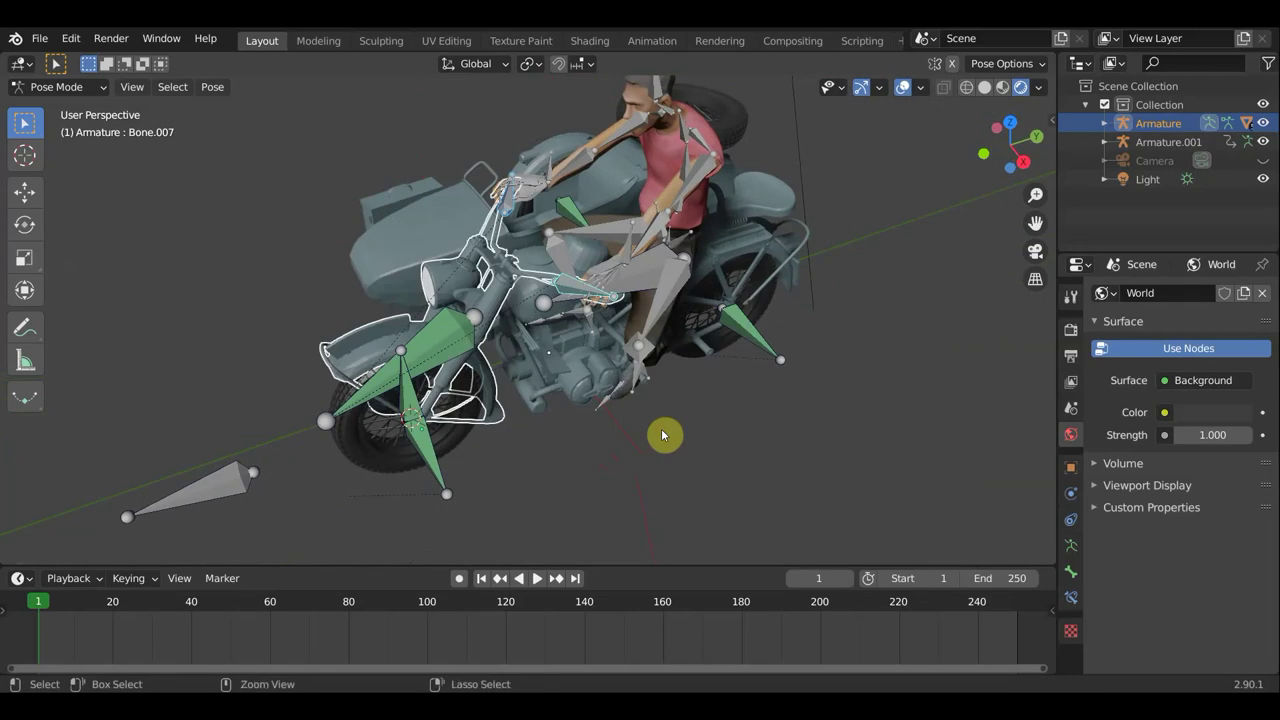
key(ctrl+p)
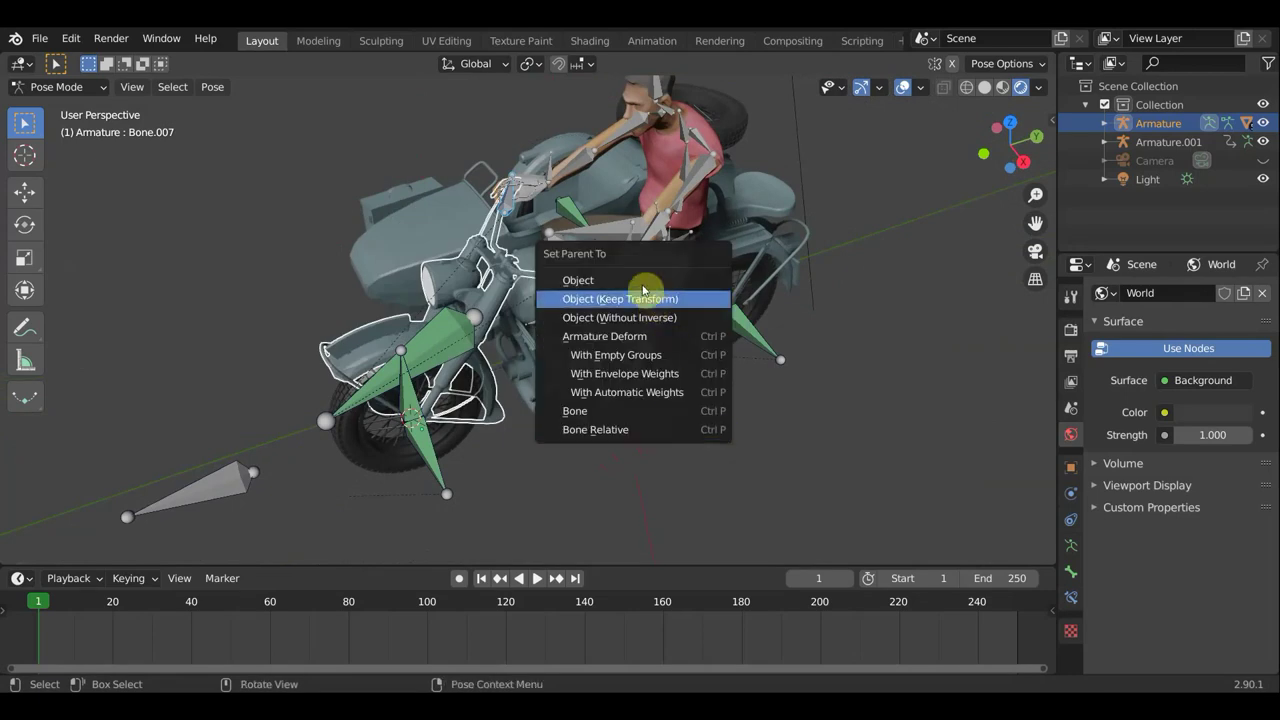
click(641, 282)
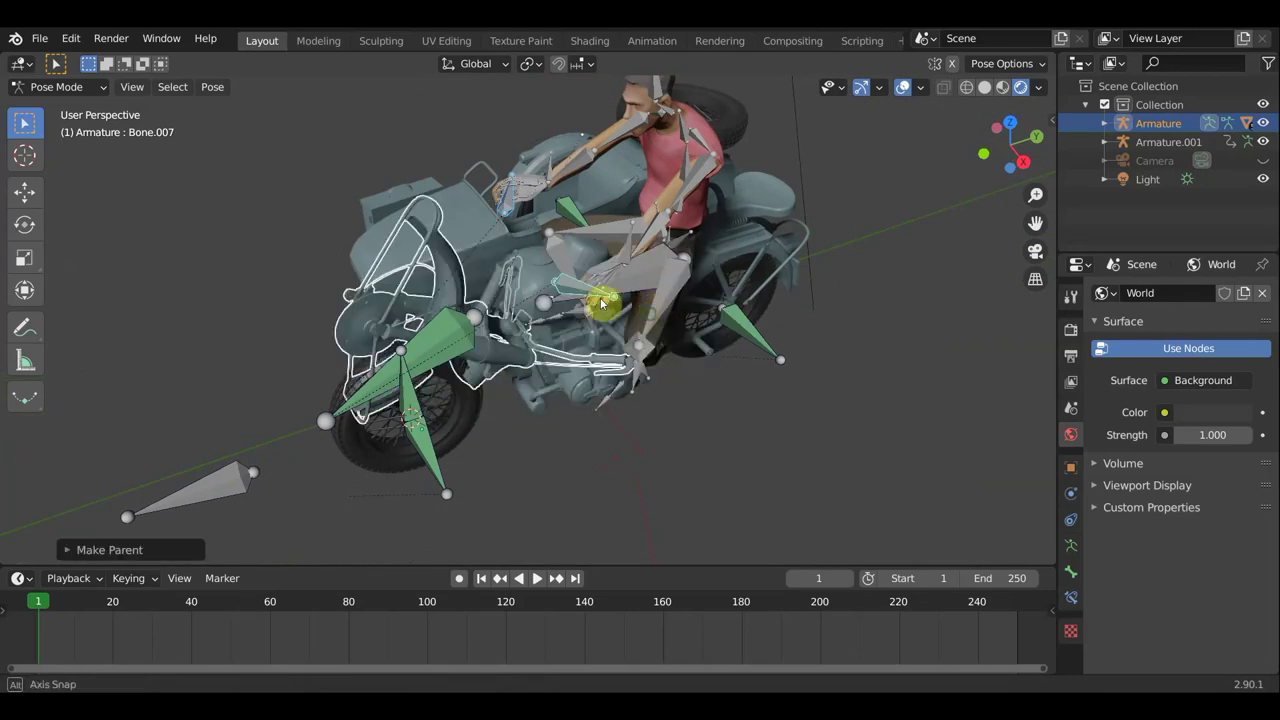
middle_drag(609, 308, 588, 281)
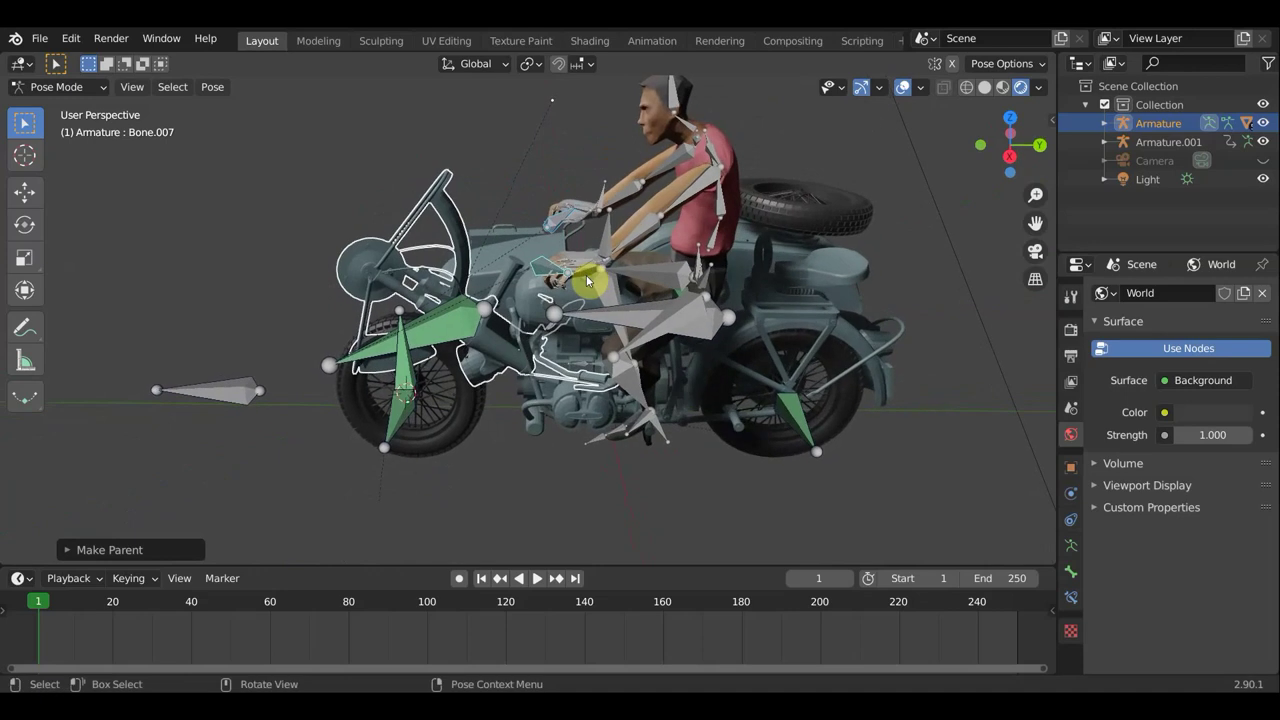
mouse_move(584, 341)
middle_down()
mouse_move(608, 294)
mouse_move(591, 294)
middle_up()
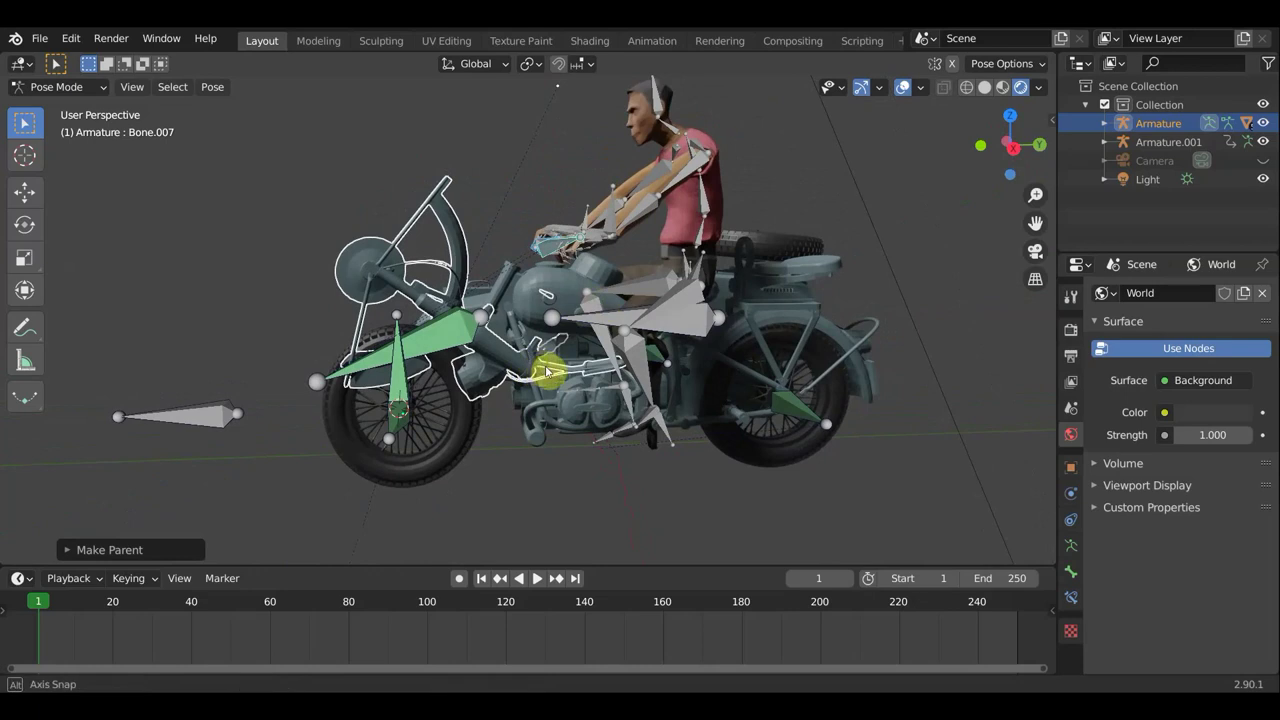
mouse_move(547, 372)
middle_down()
mouse_move(737, 414)
mouse_move(731, 431)
mouse_move(565, 415)
mouse_move(677, 460)
mouse_move(610, 560)
middle_up()
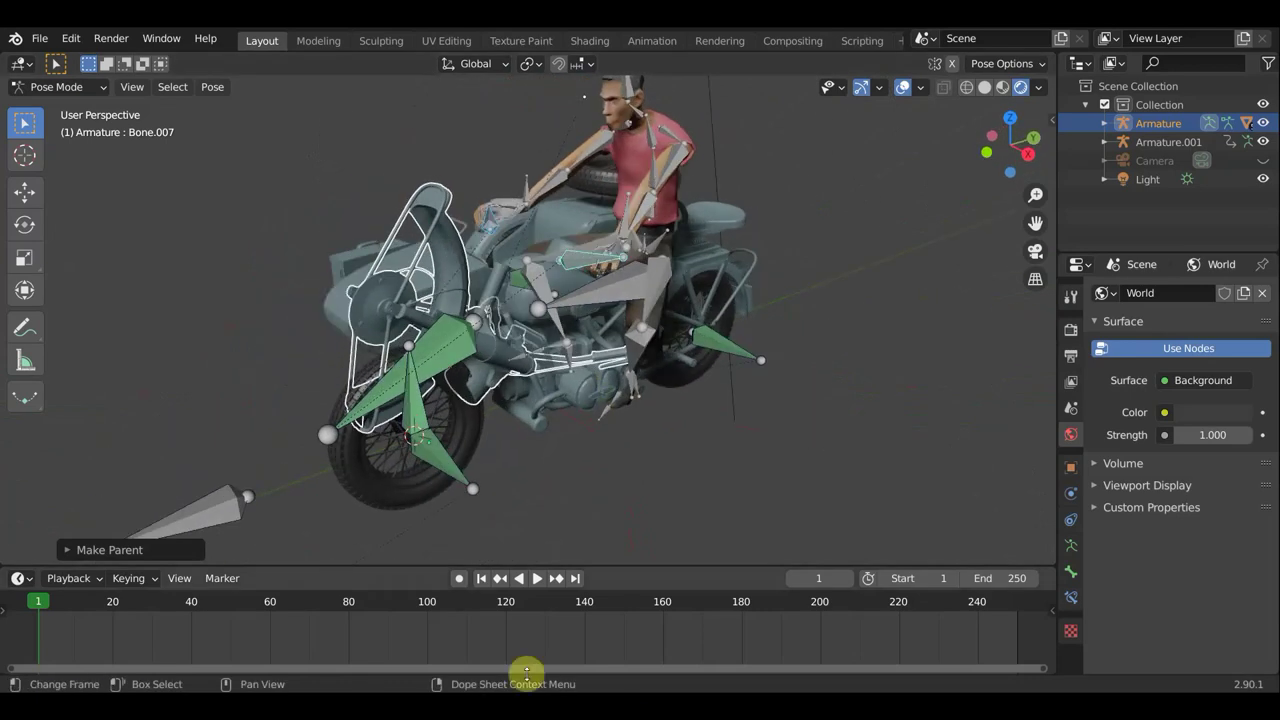
mouse_move(597, 497)
middle_down()
mouse_move(584, 472)
mouse_move(594, 466)
mouse_move(587, 486)
mouse_move(660, 503)
mouse_move(799, 483)
mouse_move(699, 474)
mouse_move(671, 494)
mouse_move(595, 466)
middle_up()
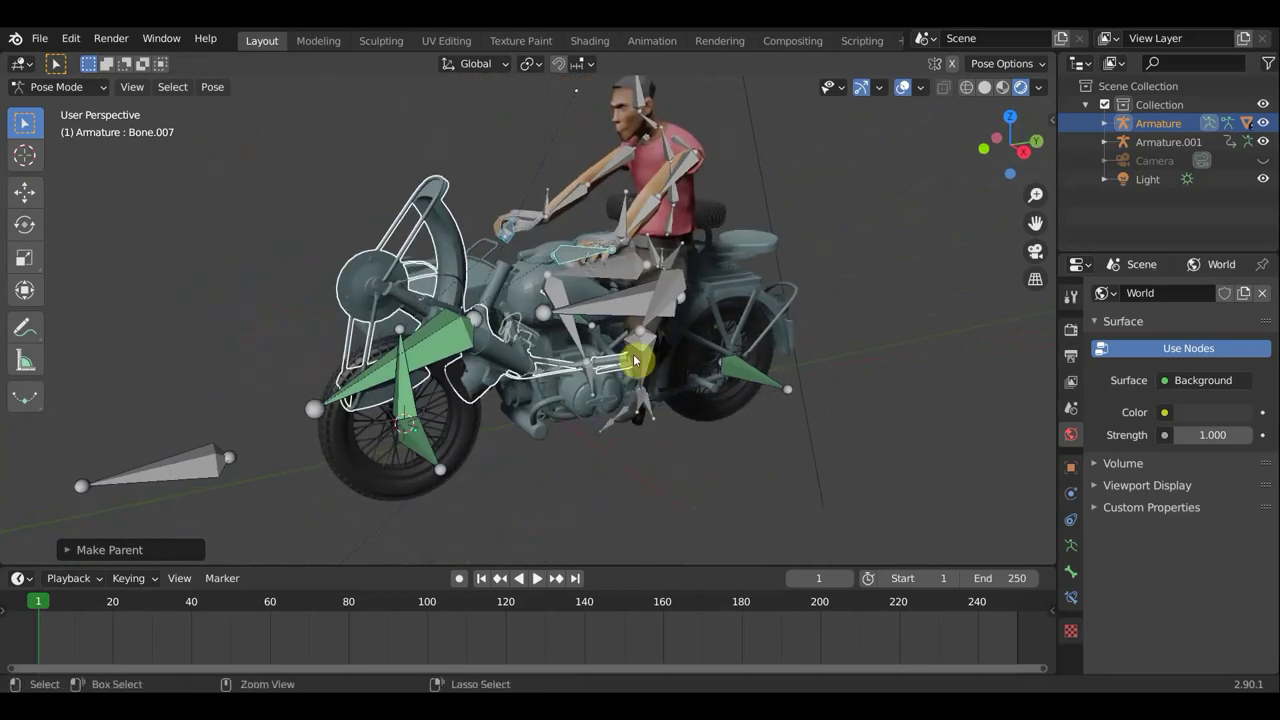
key(ctrl+z)
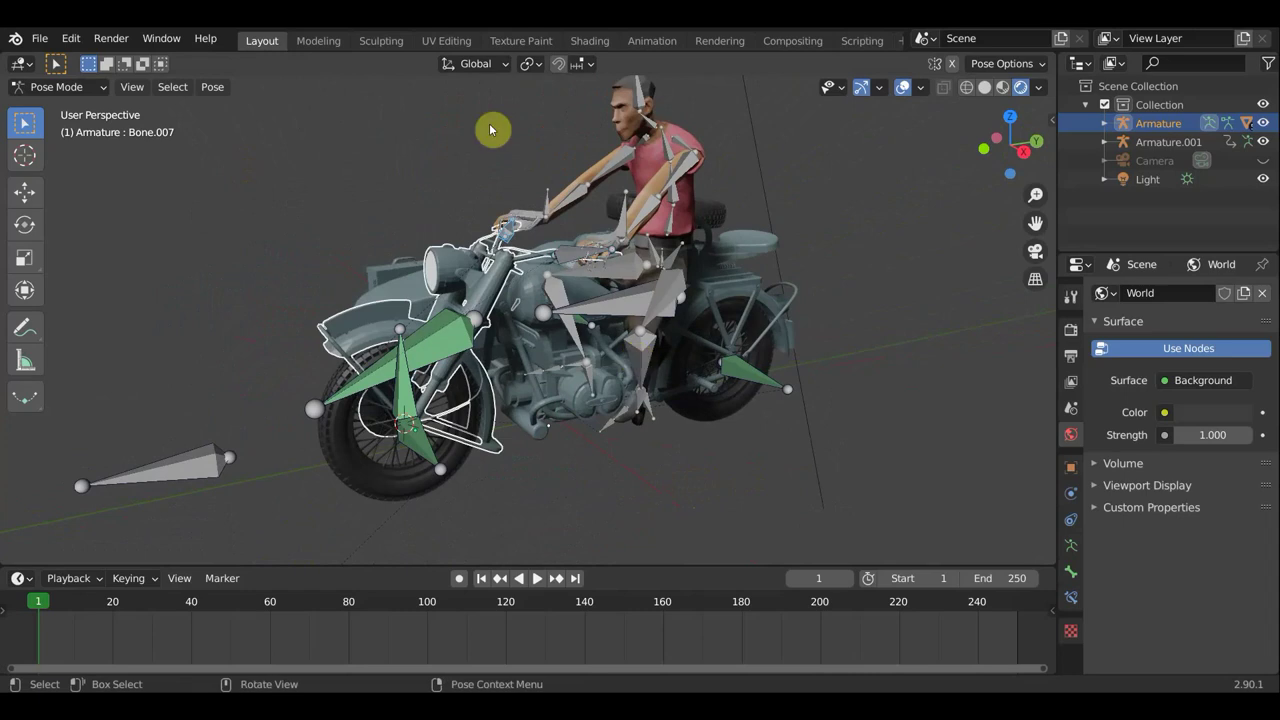
click(70, 86)
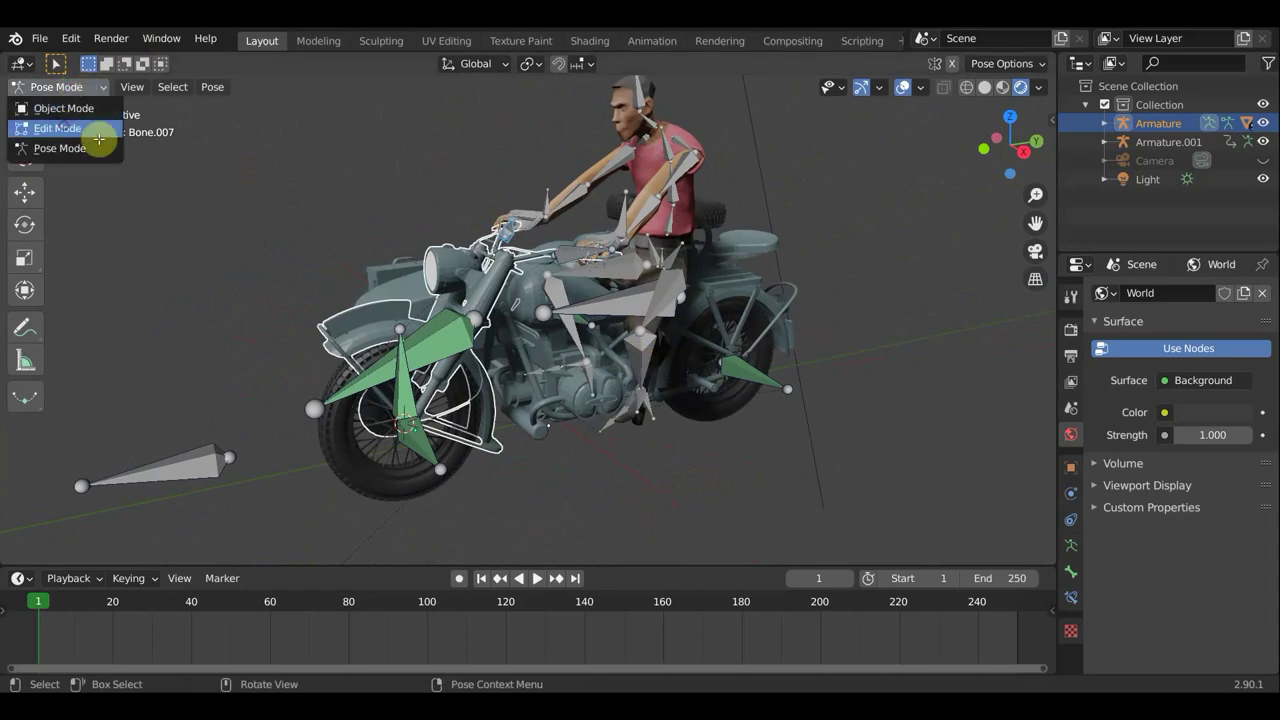
- Put the motorcycle armature into Edit Mode and display its Armature data properties, showing Octahedral bones
click(66, 128)
middle_drag(423, 277, 478, 282)
scroll(521, 252, up, 2)
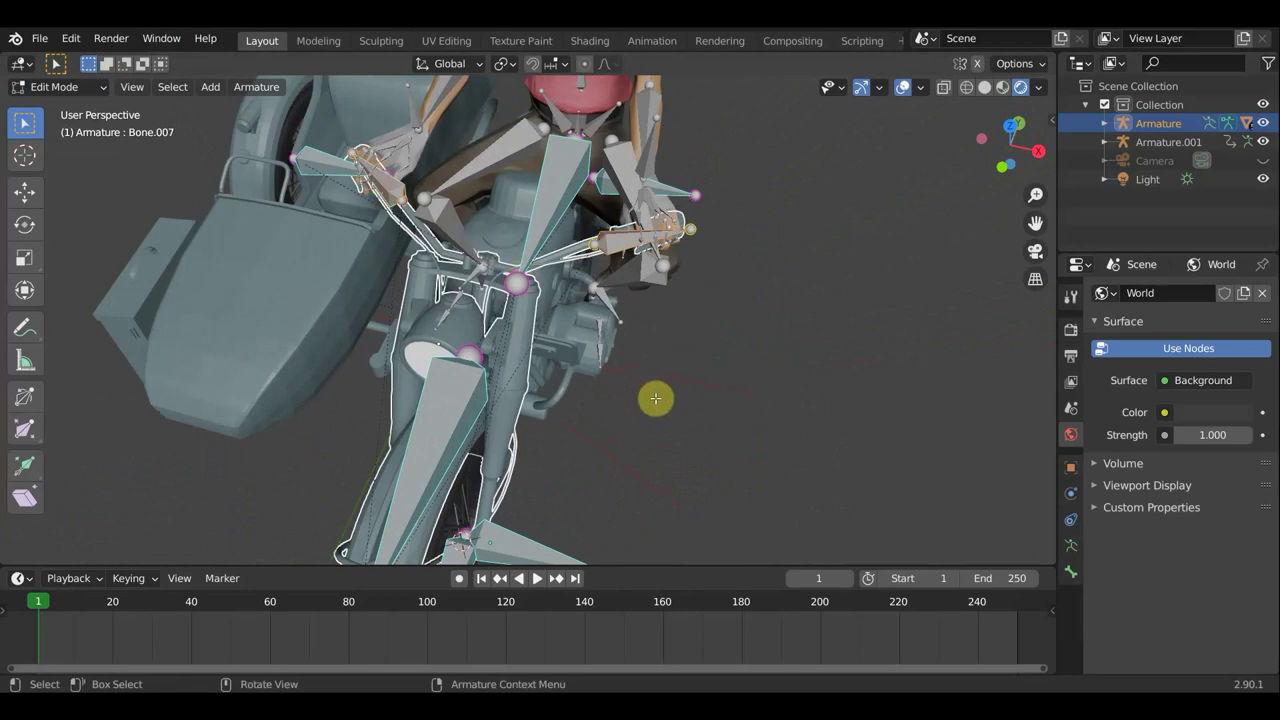
mouse_move(657, 405)
middle_down()
mouse_move(671, 403)
mouse_move(591, 370)
middle_up()
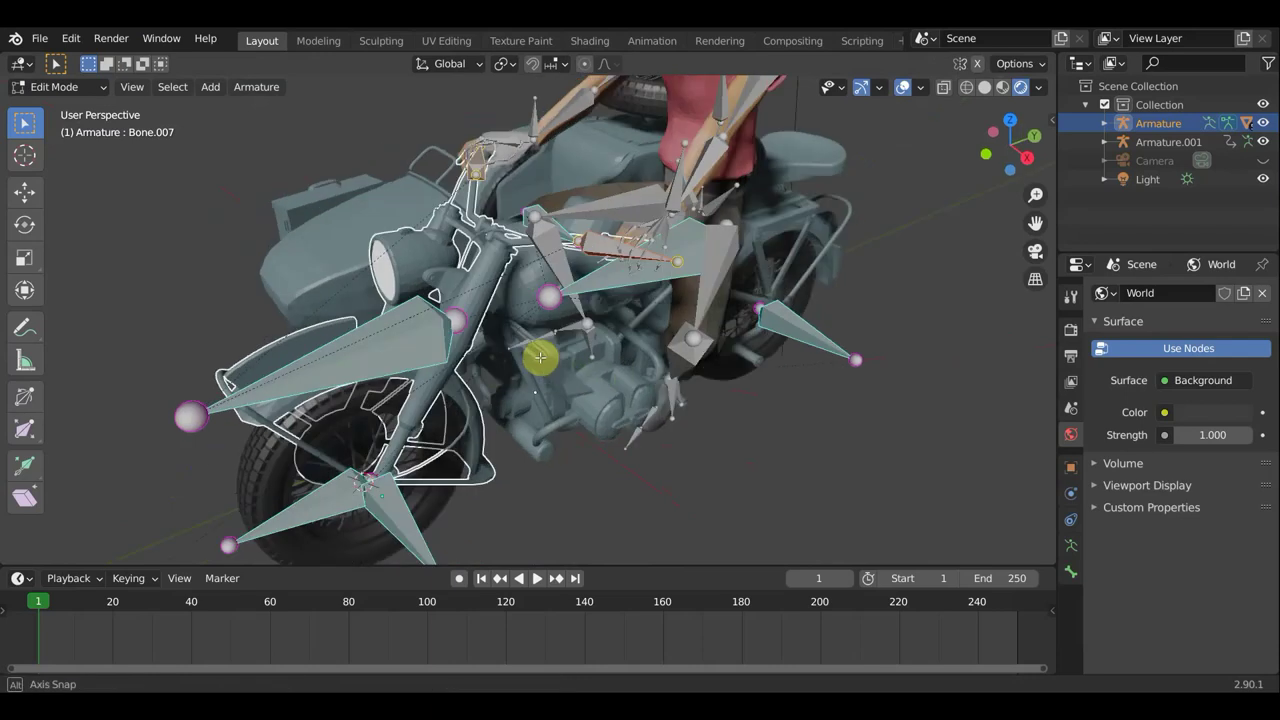
middle_drag(590, 369, 530, 350)
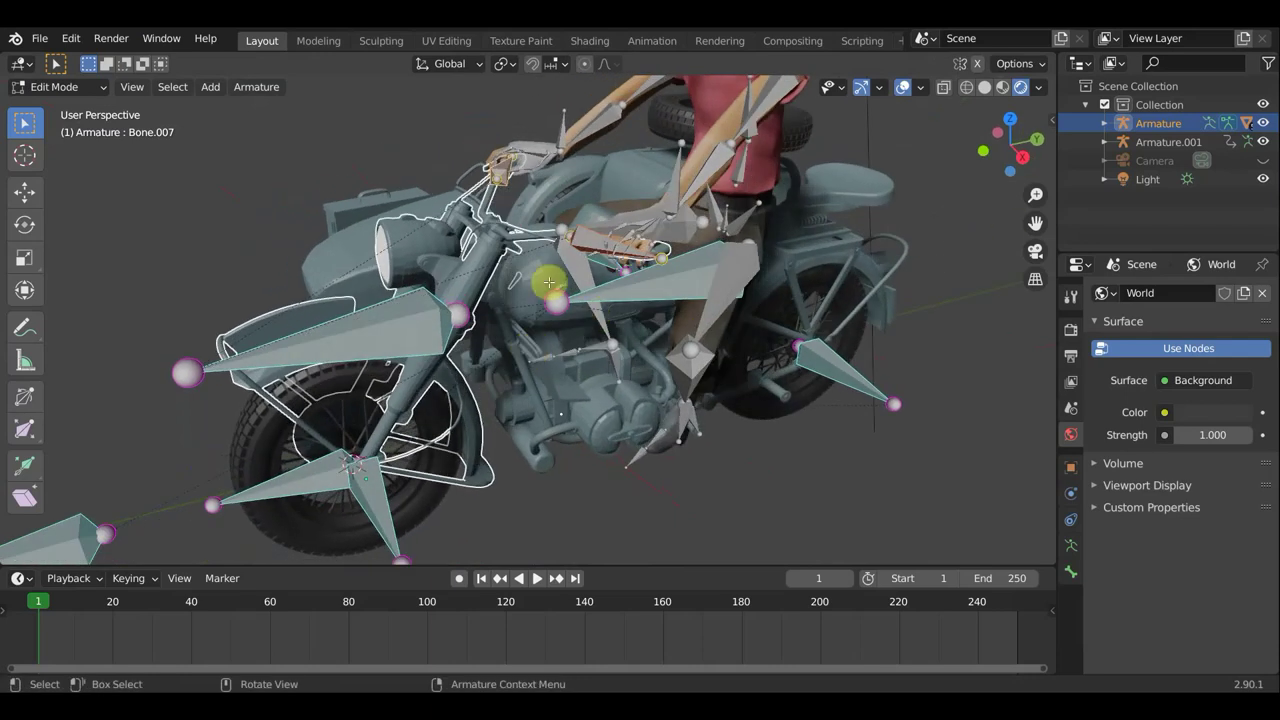
click(1071, 546)
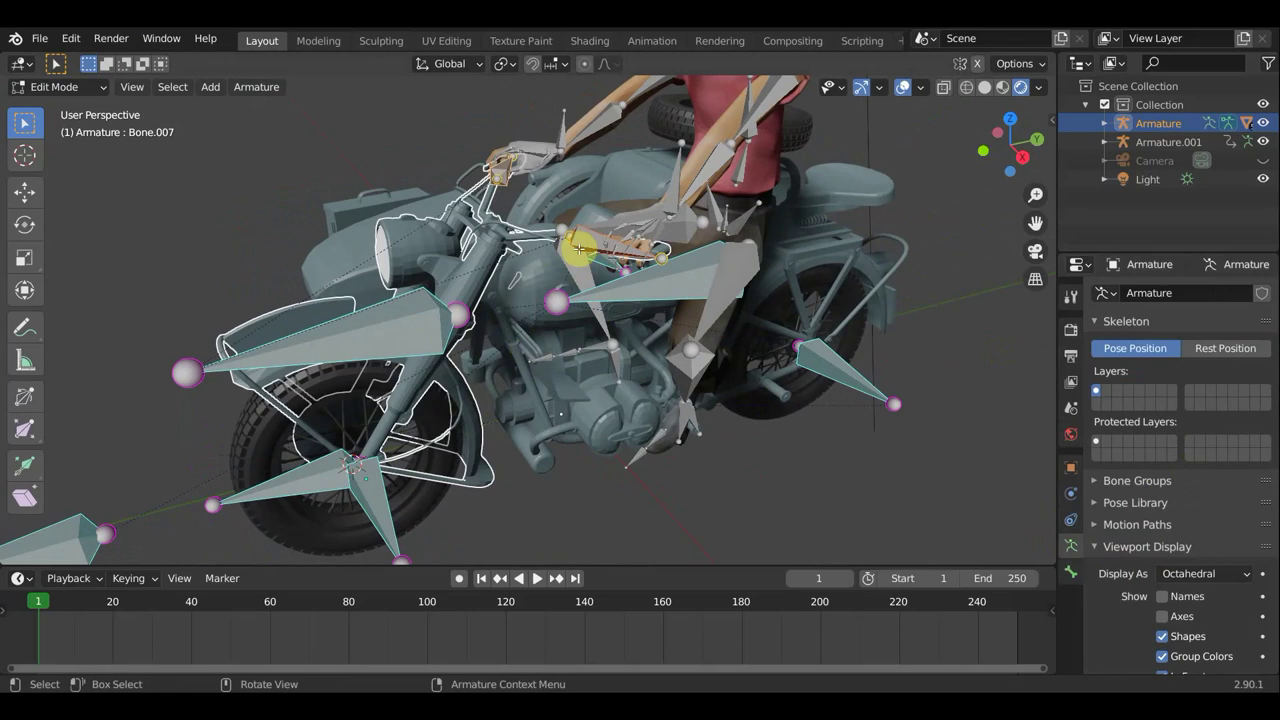
middle_drag(606, 248, 826, 426)
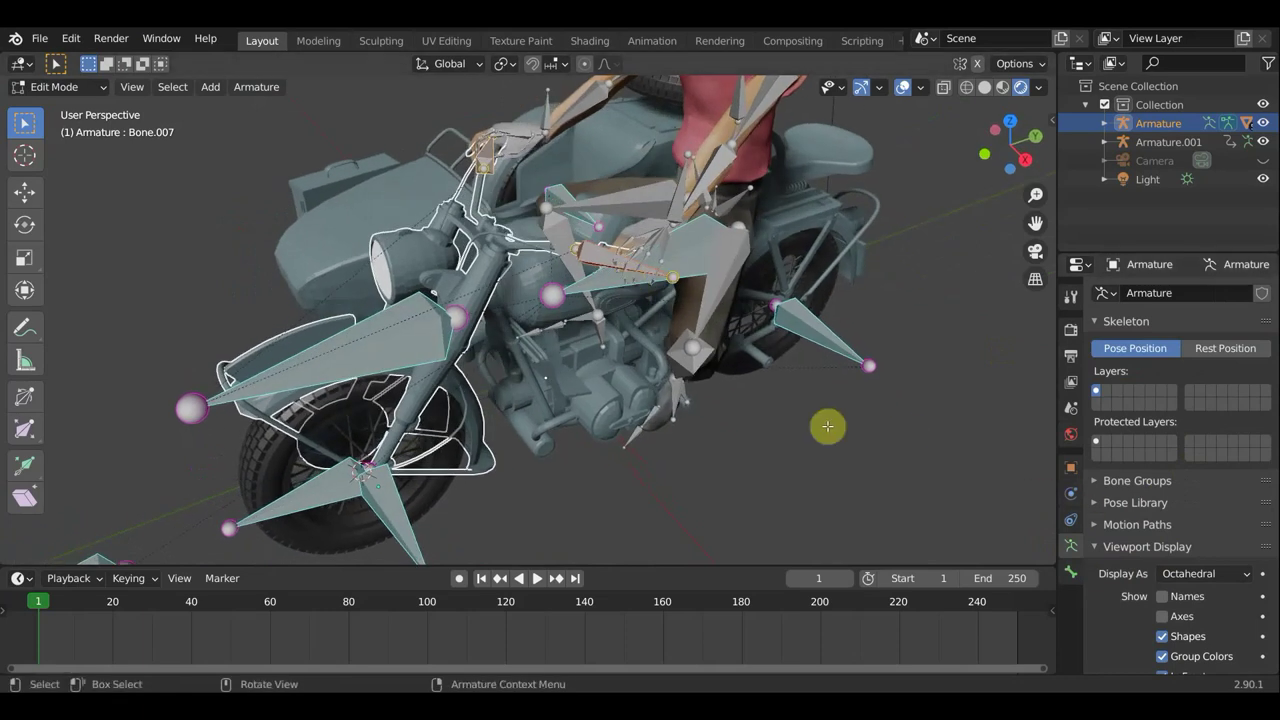
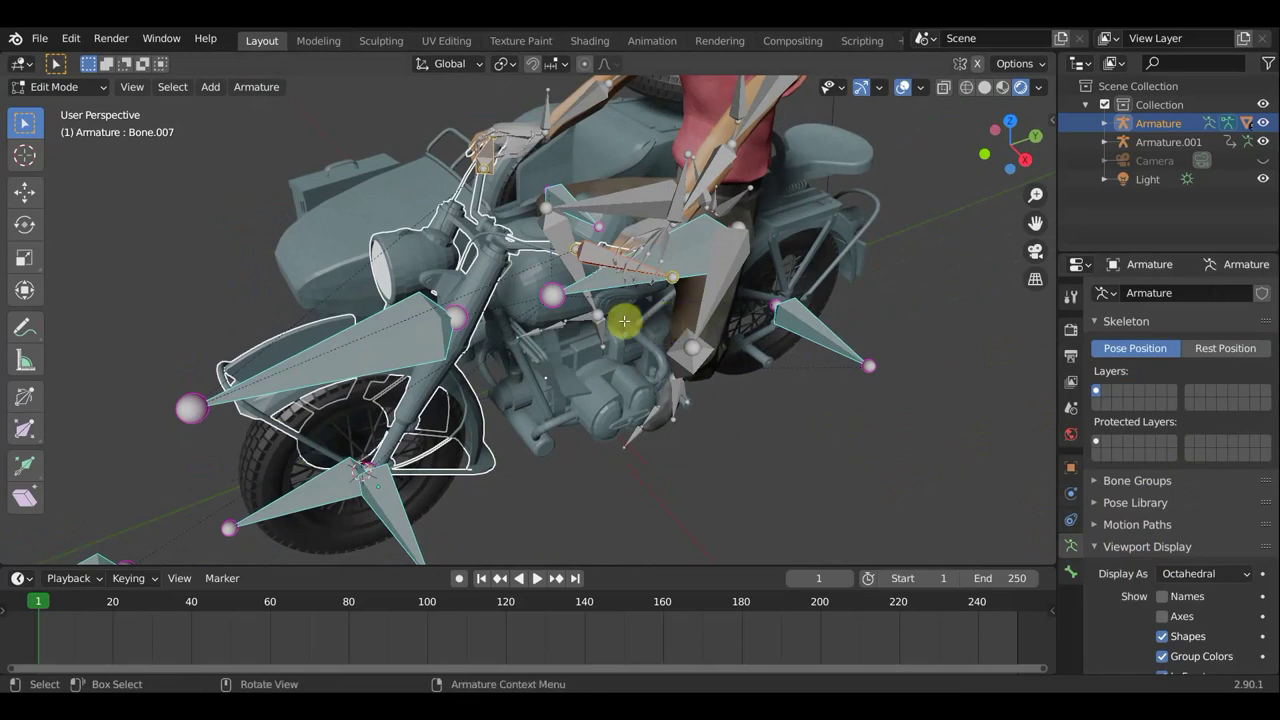
- Put the armature in Pose Mode and give Bone.007 a Track To constraint aimed at Bone.008
click(60, 88)
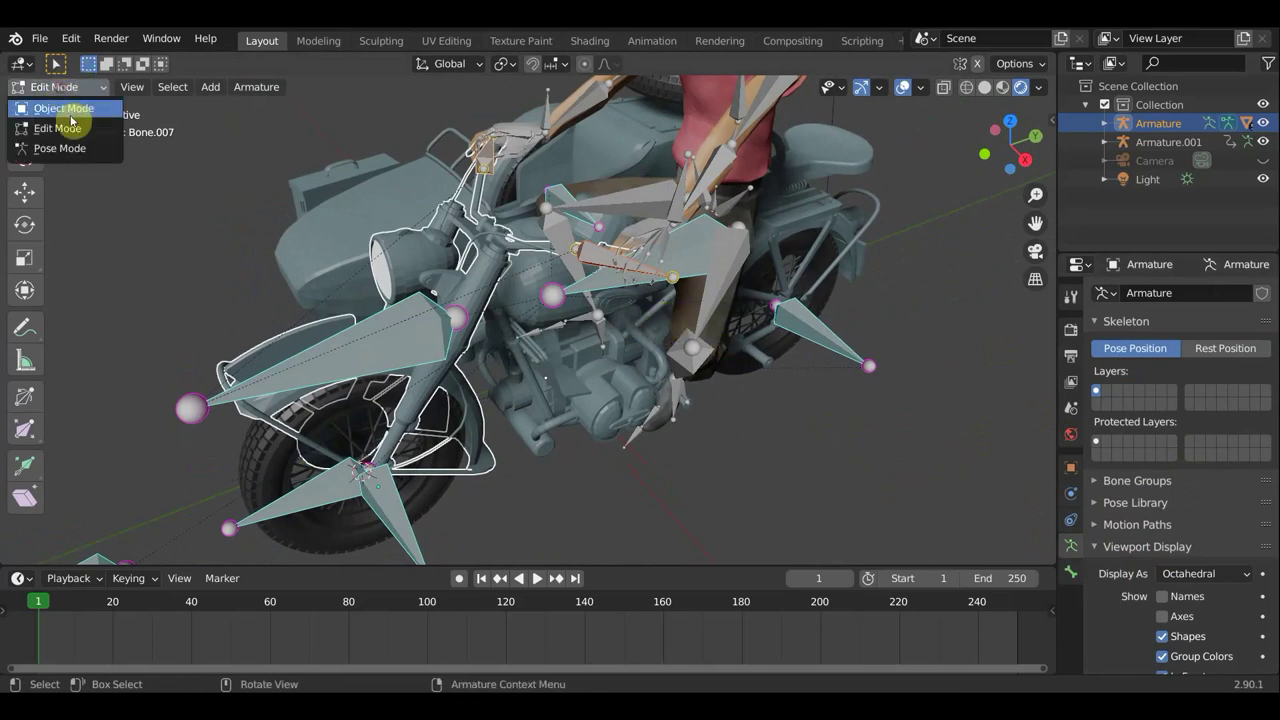
click(70, 146)
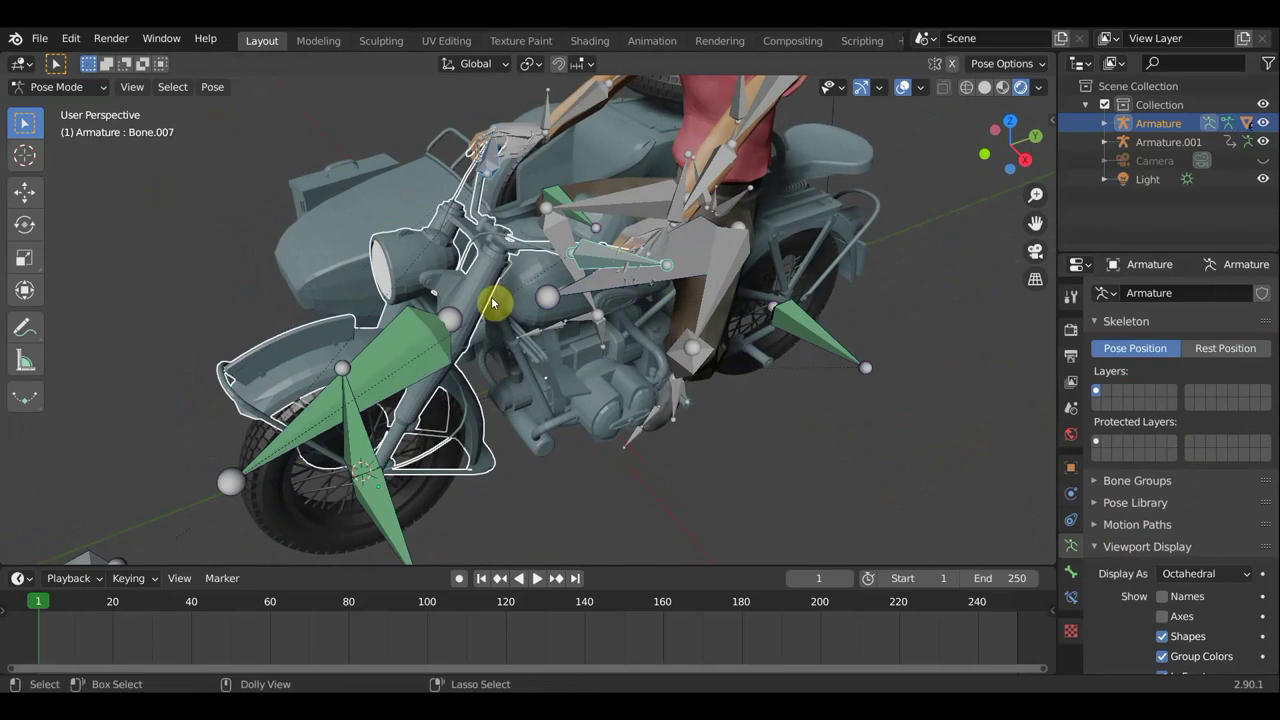
key(ctrl+shift+c)
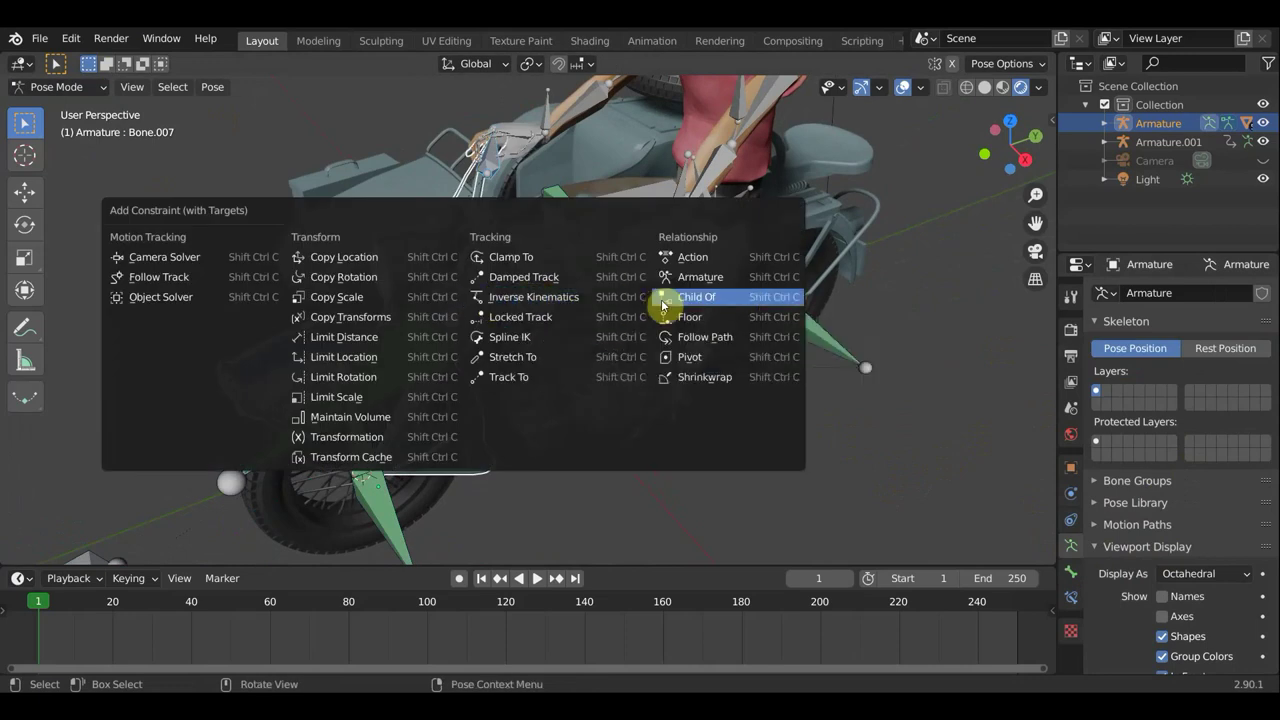
click(514, 379)
mouse_move(706, 349)
middle_down()
mouse_move(726, 384)
mouse_move(766, 389)
mouse_move(838, 360)
mouse_move(788, 355)
mouse_move(509, 249)
middle_up()
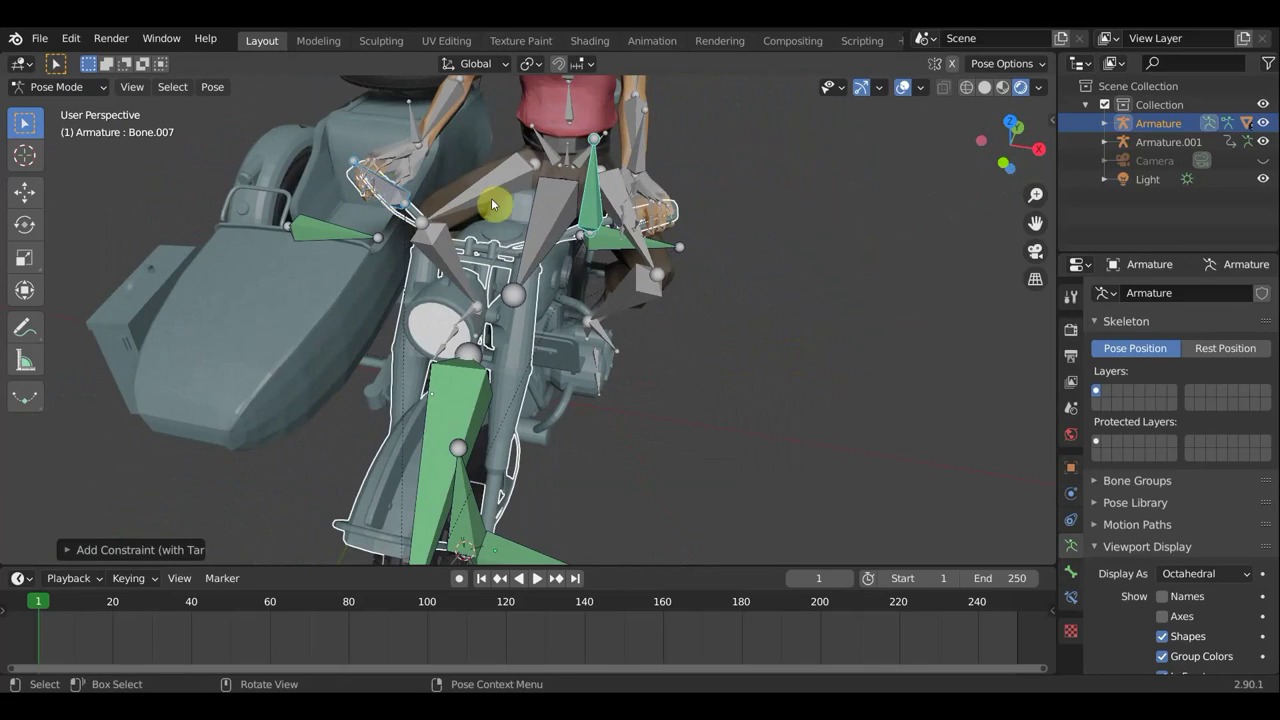
mouse_move(491, 205)
middle_down()
mouse_move(680, 263)
mouse_move(591, 243)
mouse_move(618, 239)
middle_up()
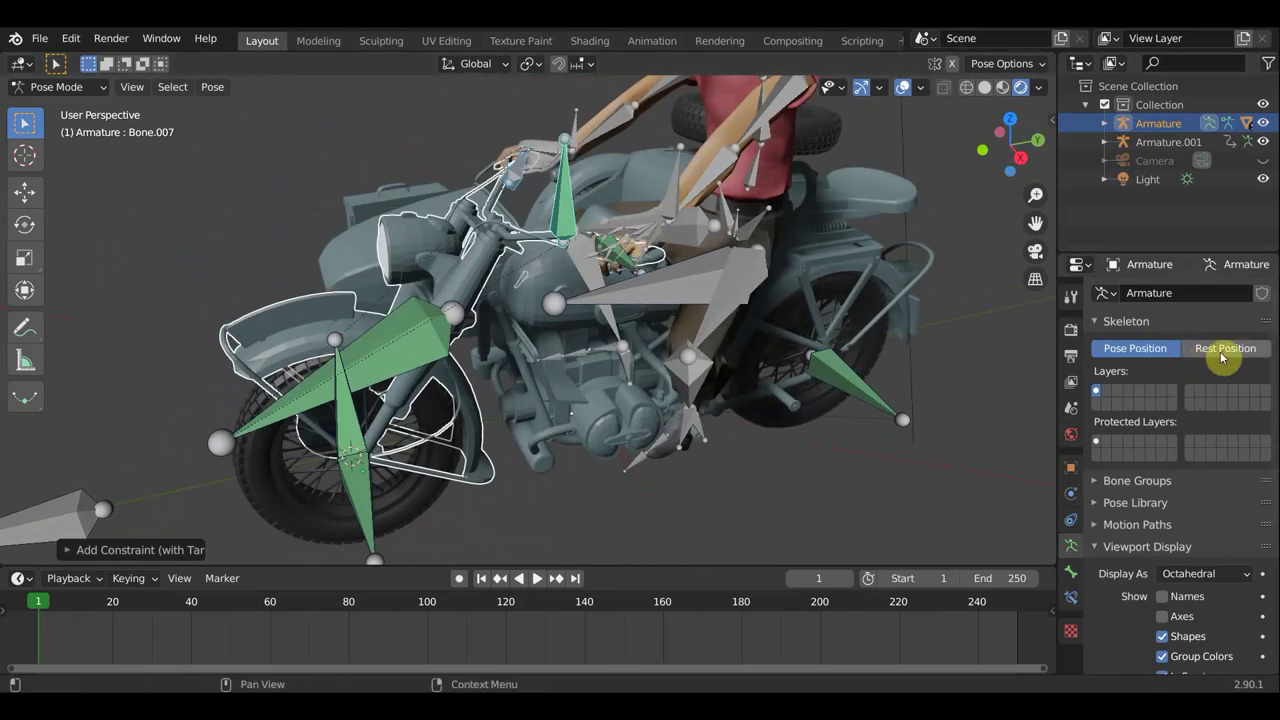
click(1071, 598)
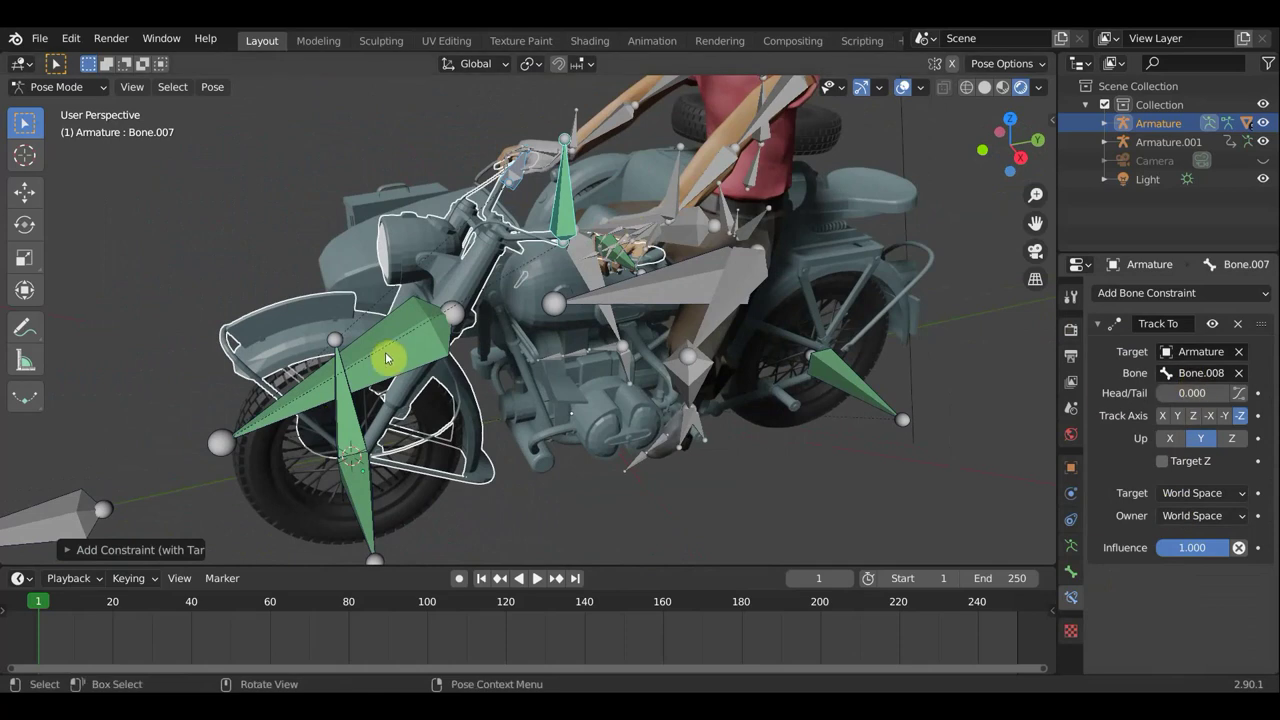
- Toggle bone names in the viewport and retarget Bone.007's Track To constraint to Bone.006
click(1071, 547)
click(1162, 597)
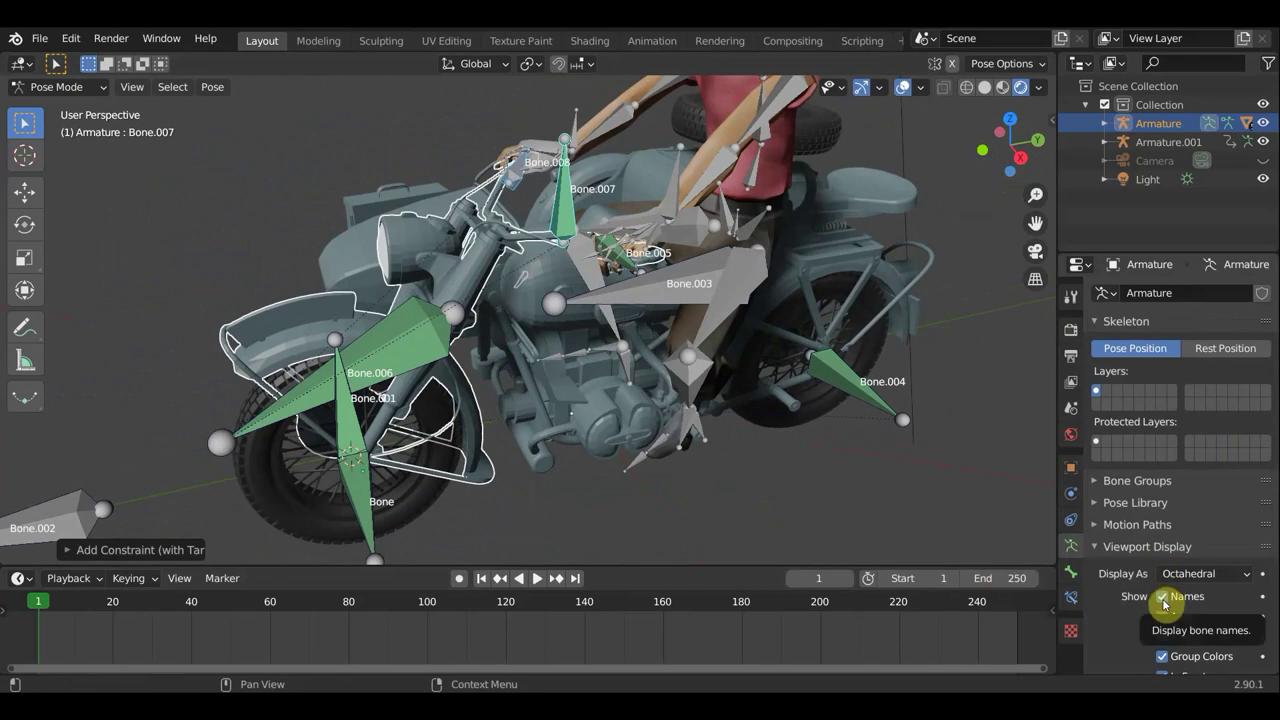
click(1071, 597)
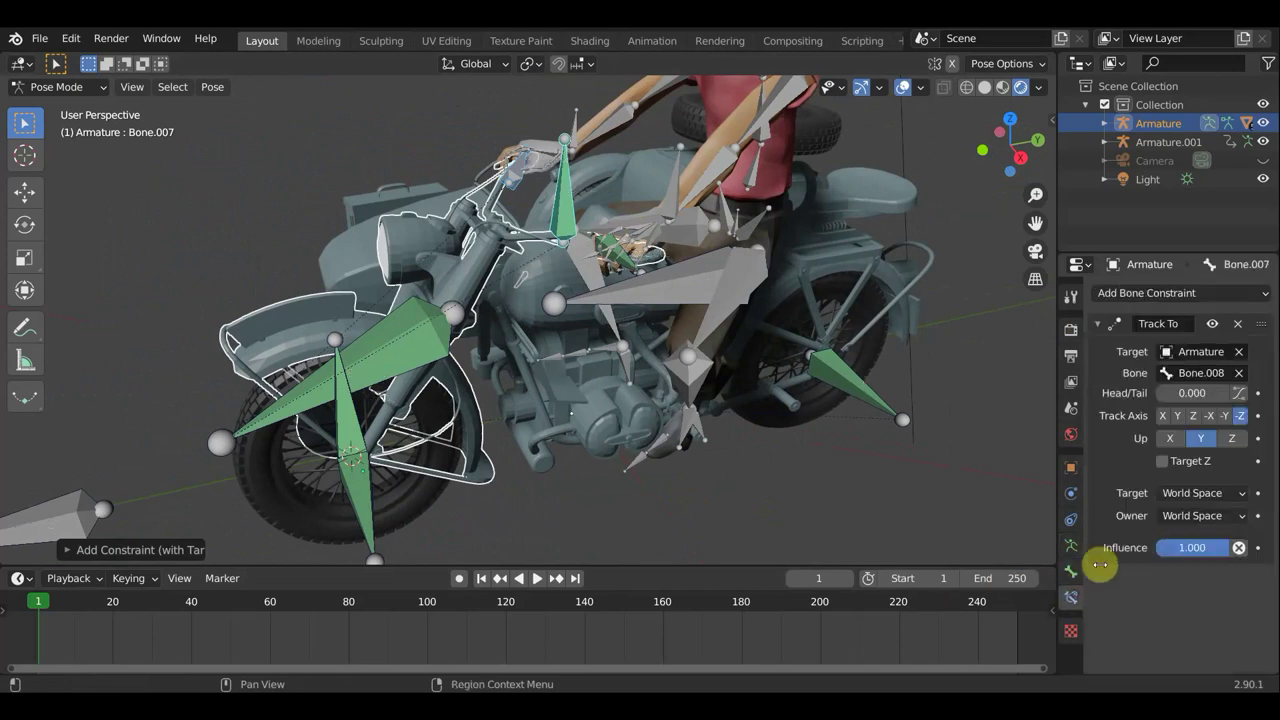
click(1203, 384)
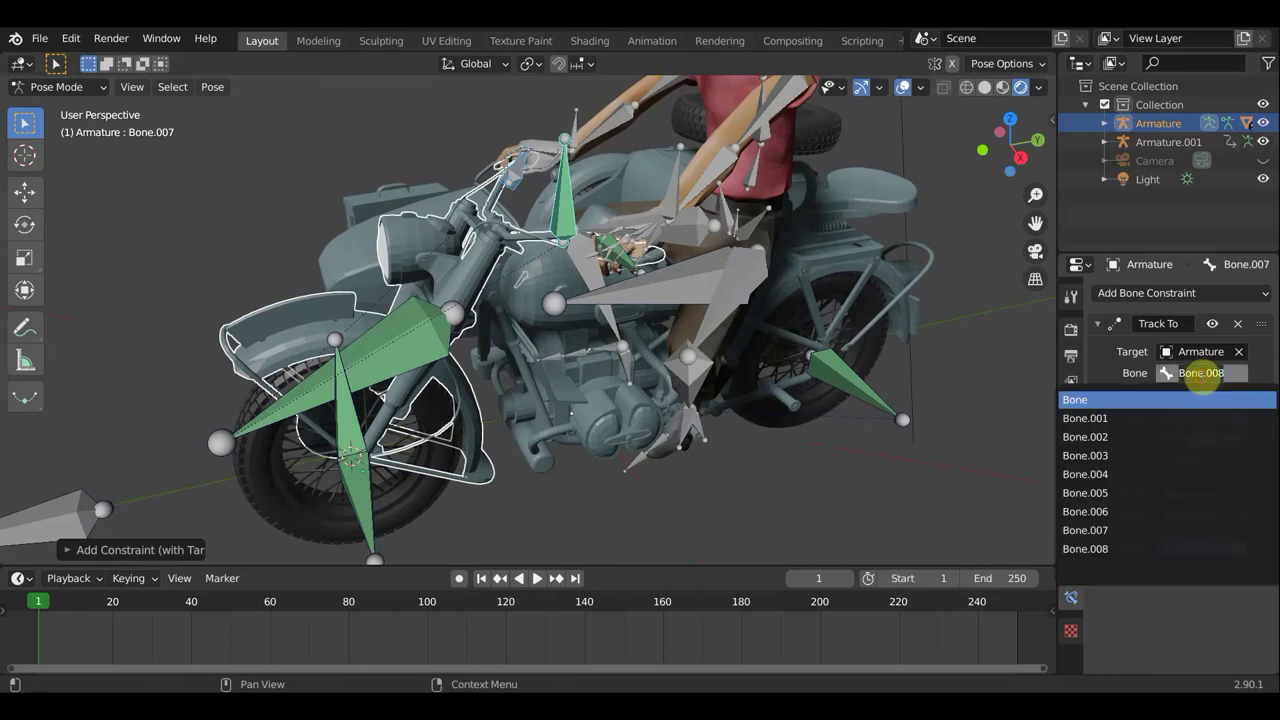
click(1108, 511)
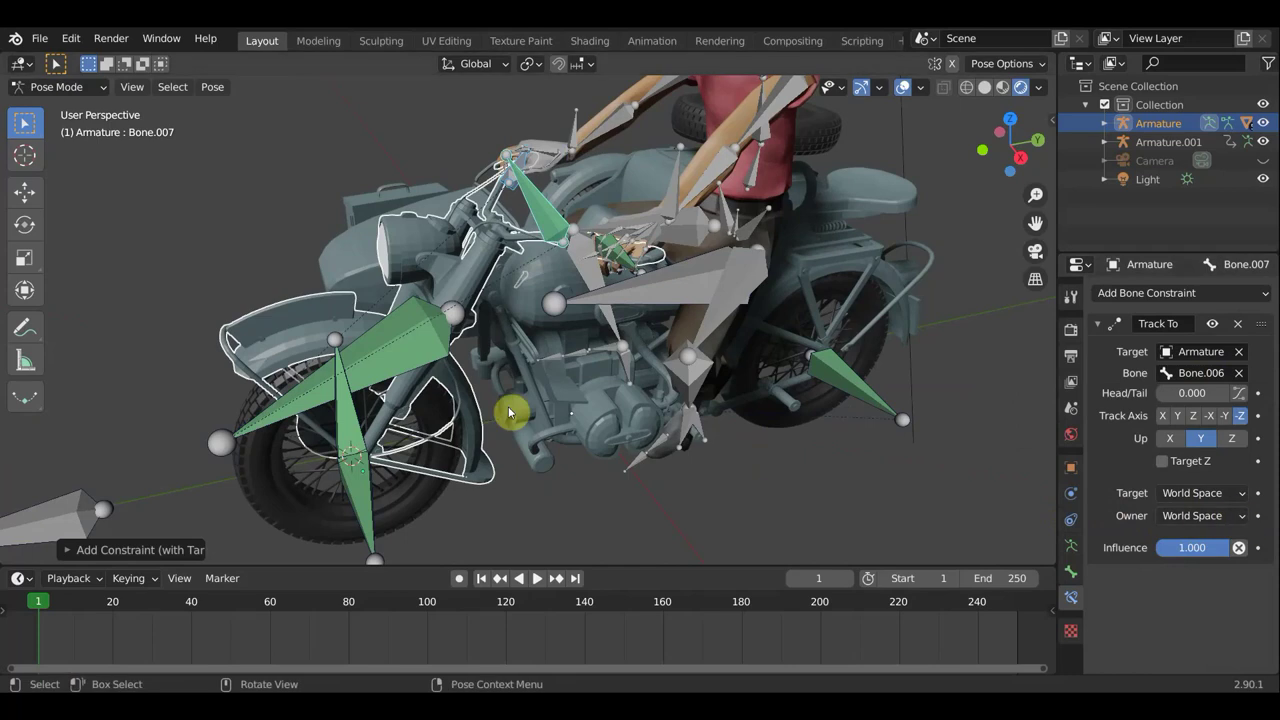
scroll(514, 409, down, 3)
mouse_move(526, 417)
middle_down()
mouse_move(660, 446)
mouse_move(566, 492)
middle_up()
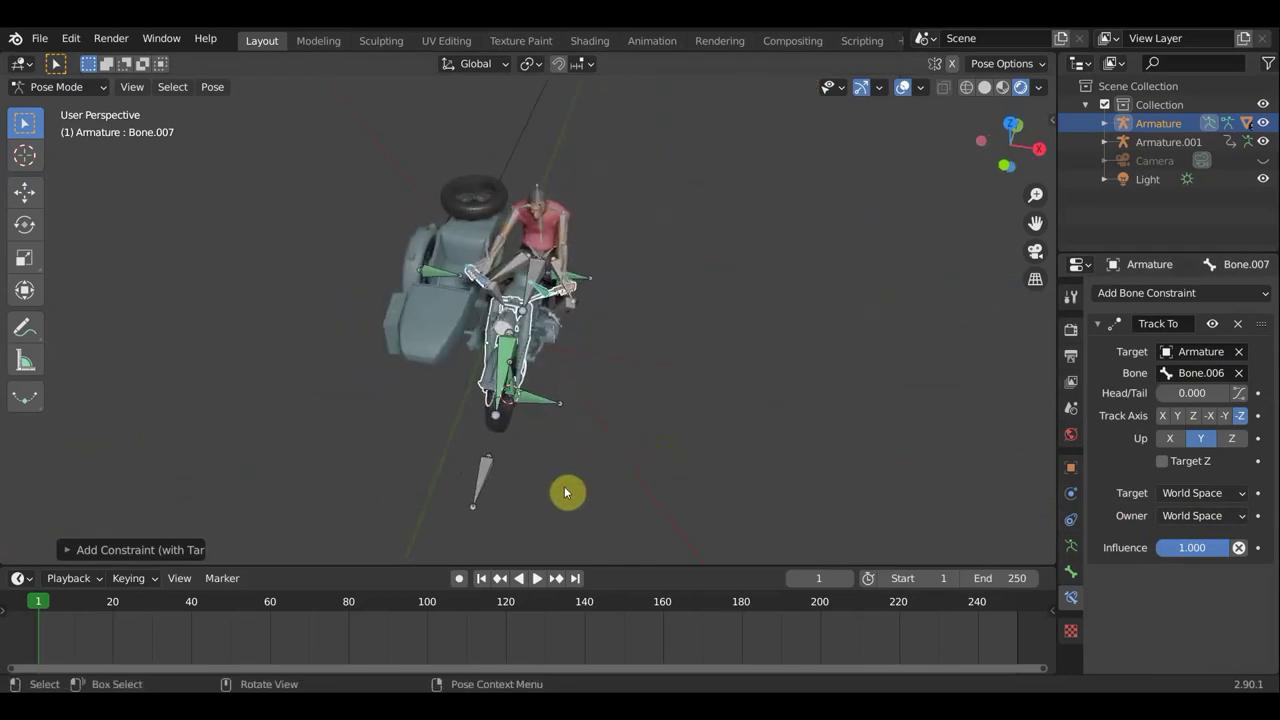
- Select Bone.002 and shift it along the X axis
click(505, 485)
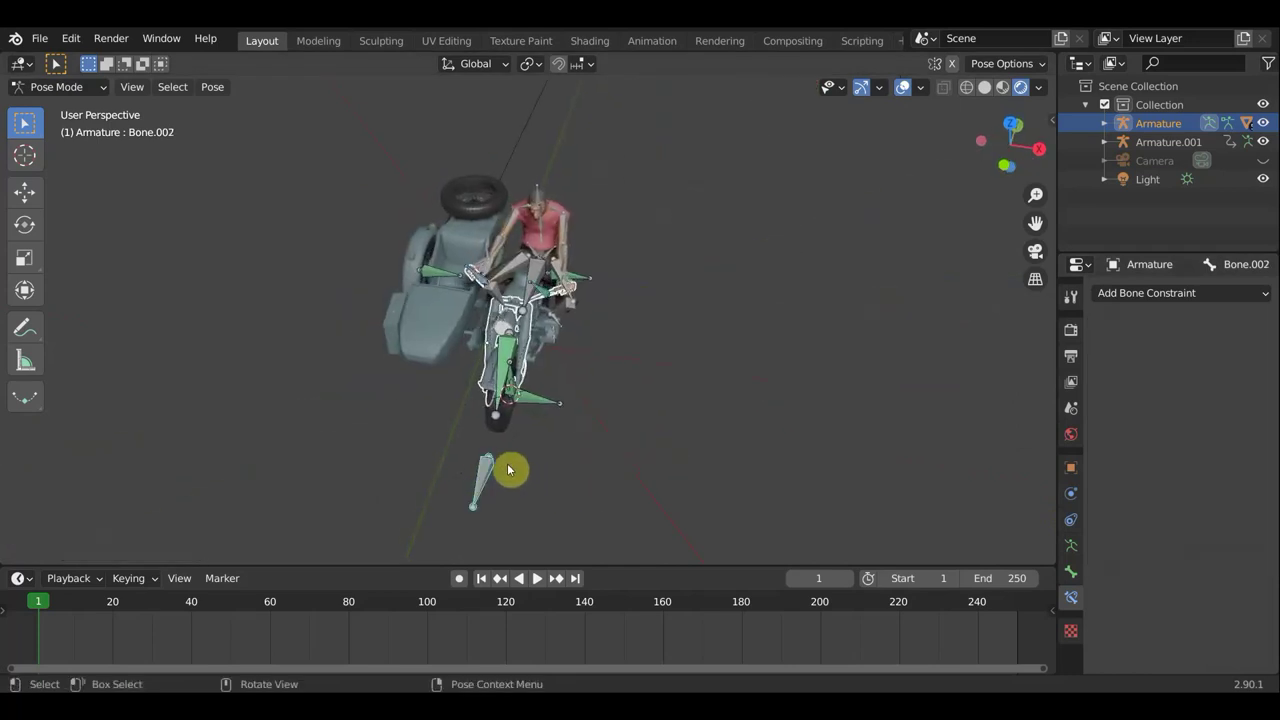
click(25, 192)
mouse_move(565, 467)
mouse_down()
mouse_move(544, 462)
mouse_move(563, 463)
mouse_up()
scroll(608, 363, up, 2)
scroll(611, 351, up, 1)
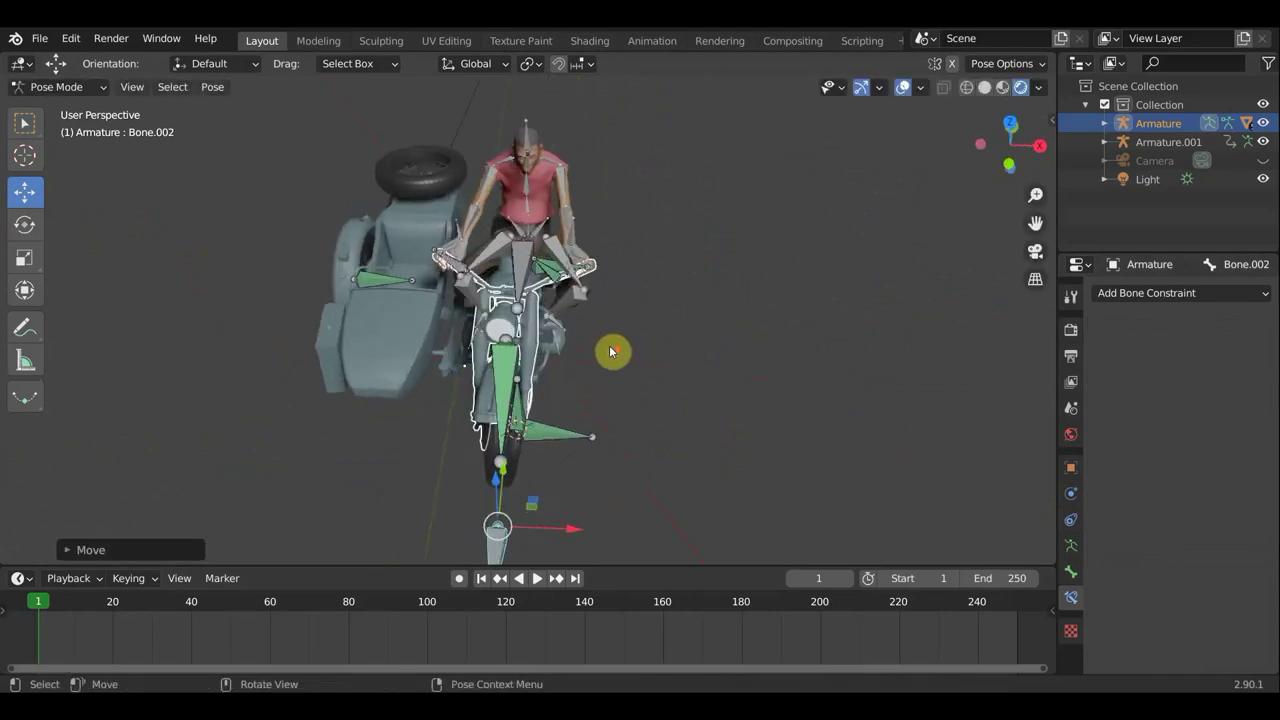
scroll(600, 355, up, 3)
scroll(580, 357, up, 2)
scroll(640, 150, down, 3)
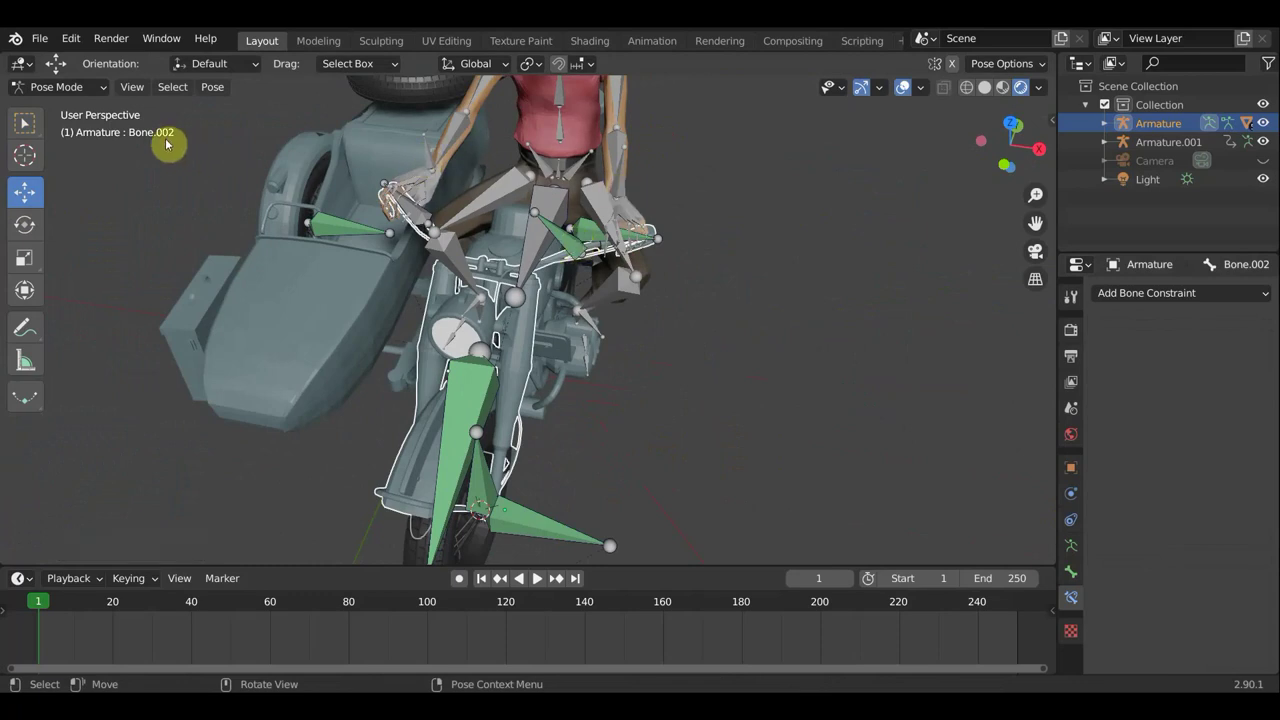
- Parent the rider's Armature.001 to Bone.007 of the motorcycle Armature with Ctrl+P > Bone
click(57, 88)
click(76, 108)
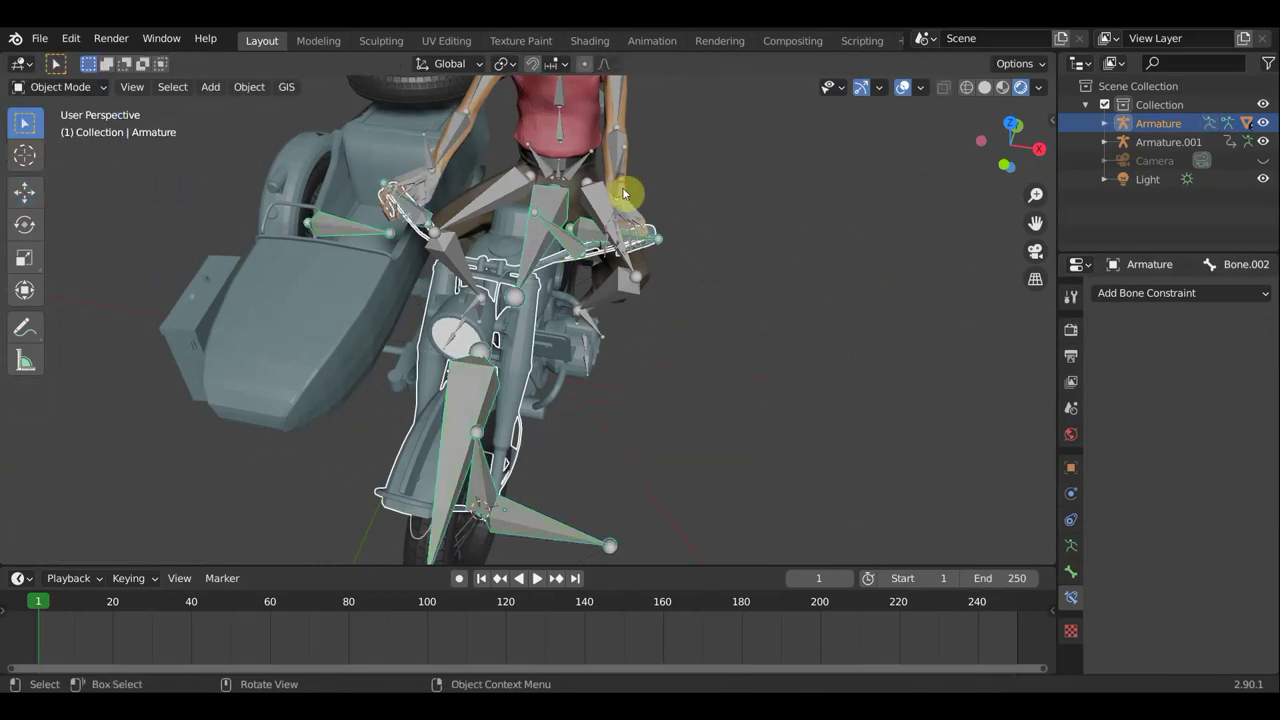
click(619, 213)
click(510, 255)
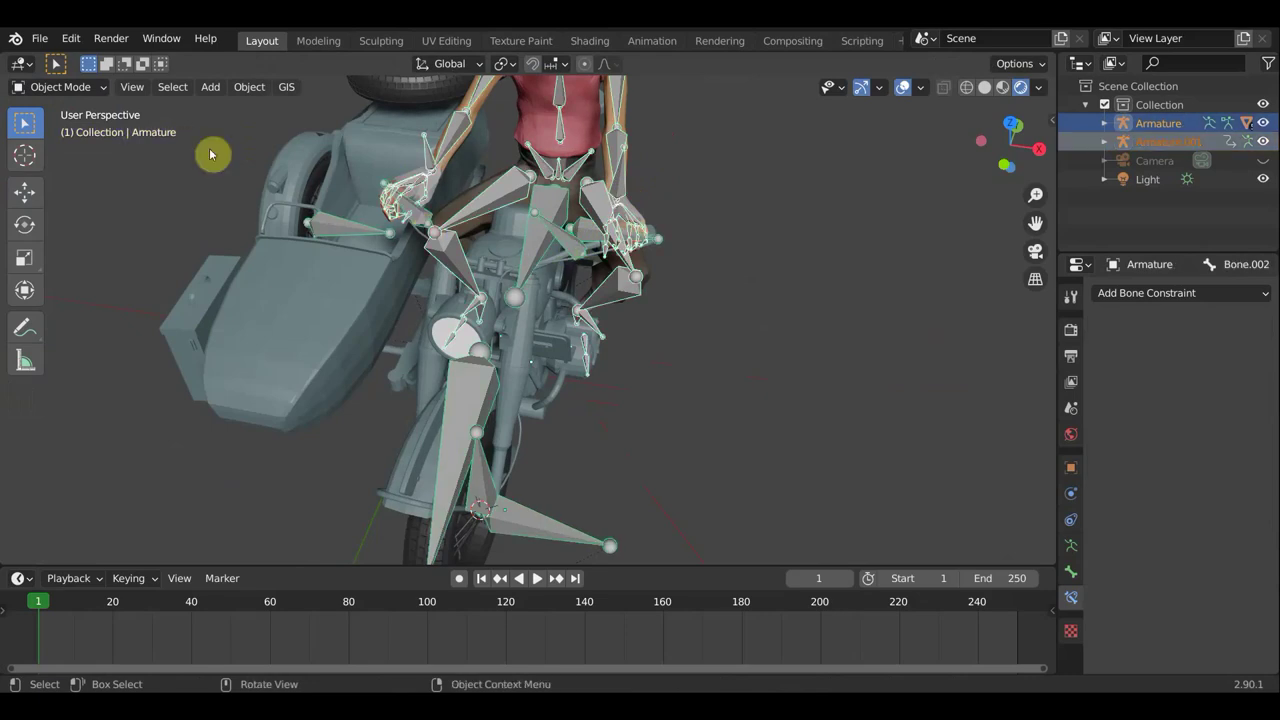
click(75, 87)
click(60, 148)
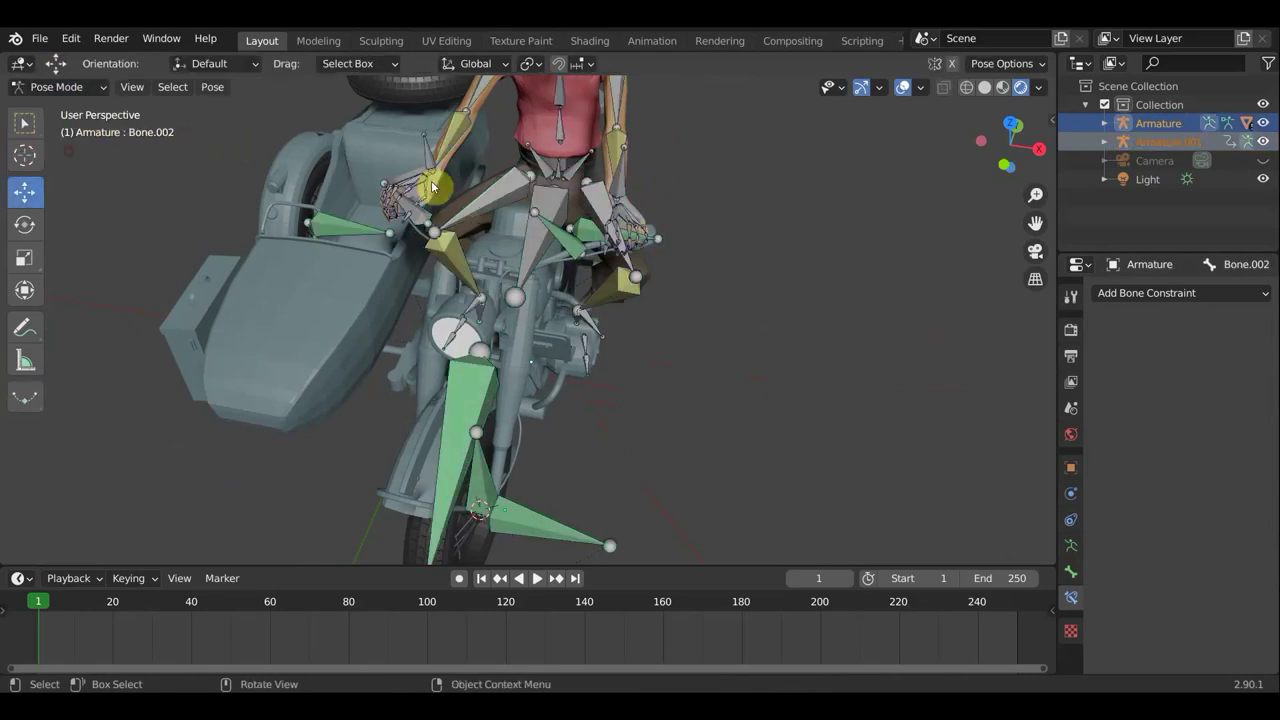
click(578, 238)
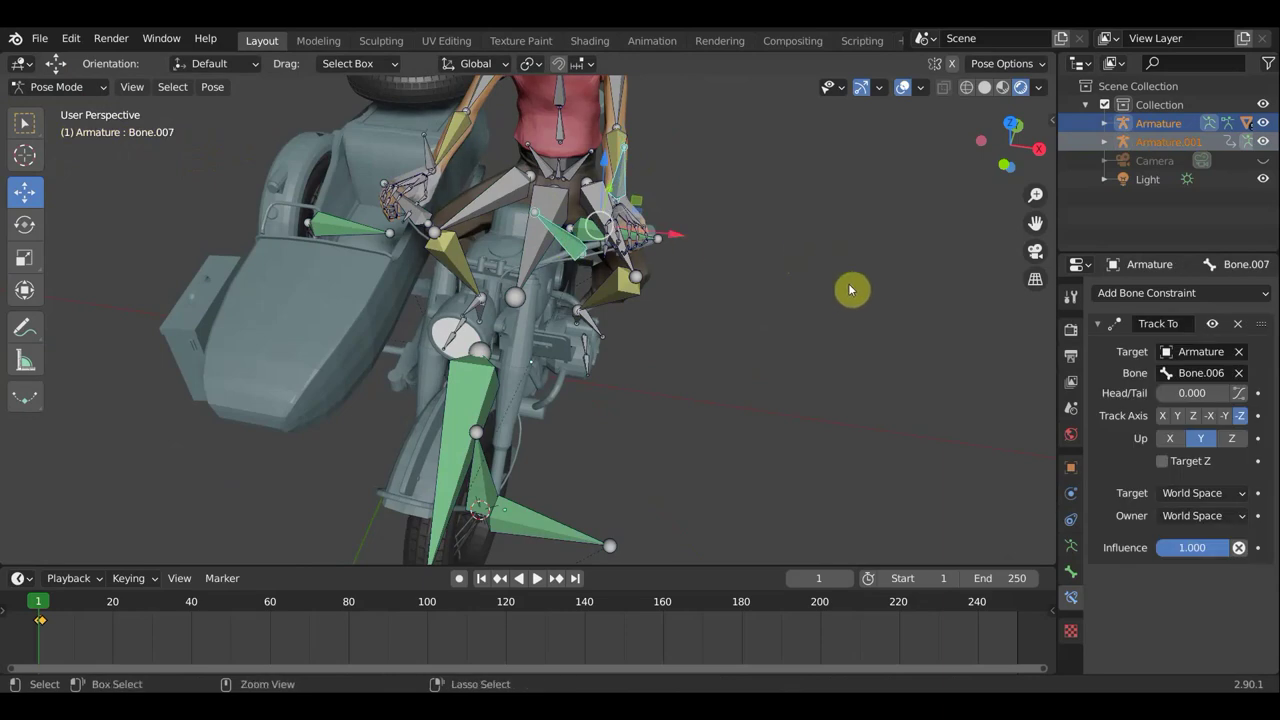
key(ctrl+p)
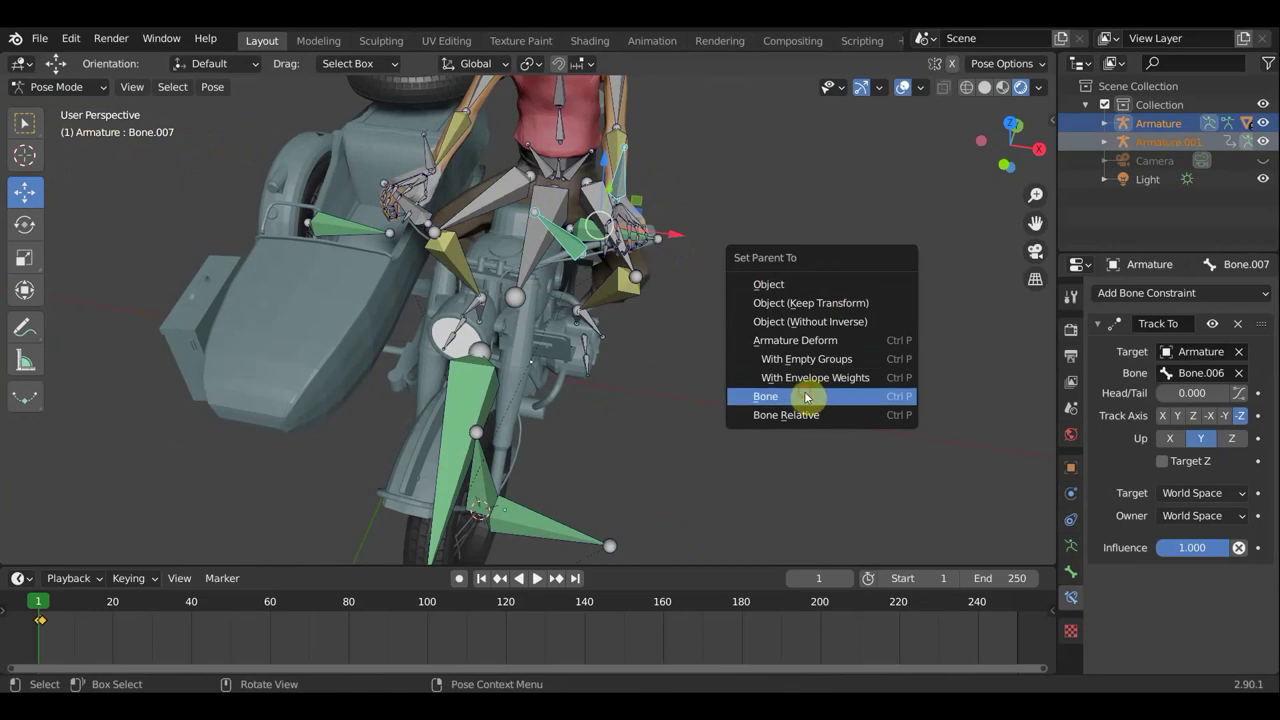
click(812, 396)
mouse_move(757, 322)
middle_down()
mouse_move(793, 363)
mouse_move(942, 87)
middle_up()
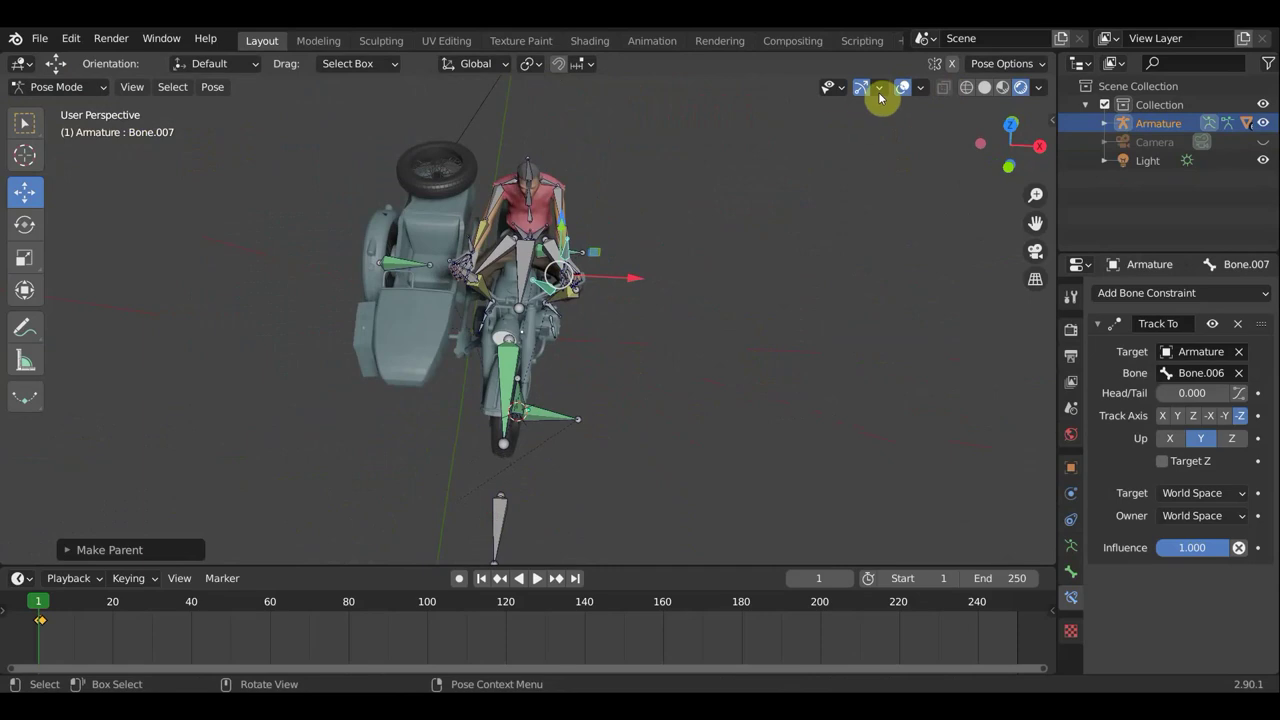
- With overlays hidden, move Bone.002 again along the X axis
click(905, 88)
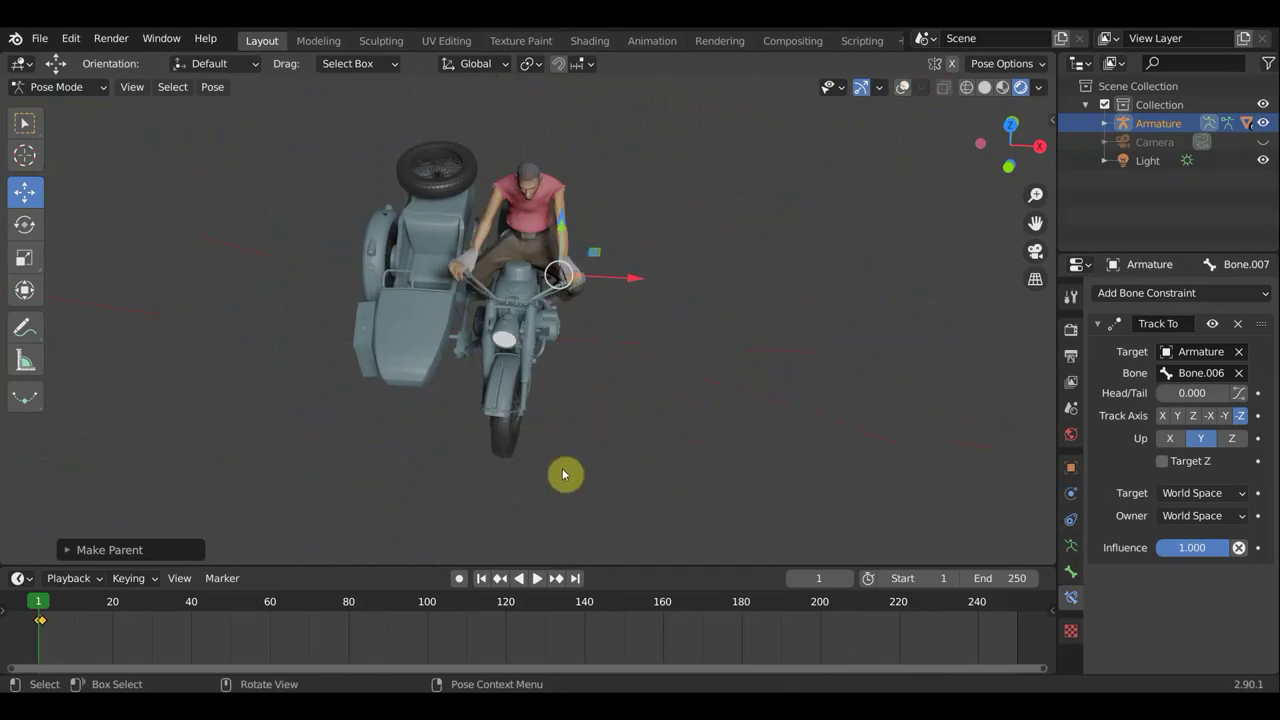
click(903, 87)
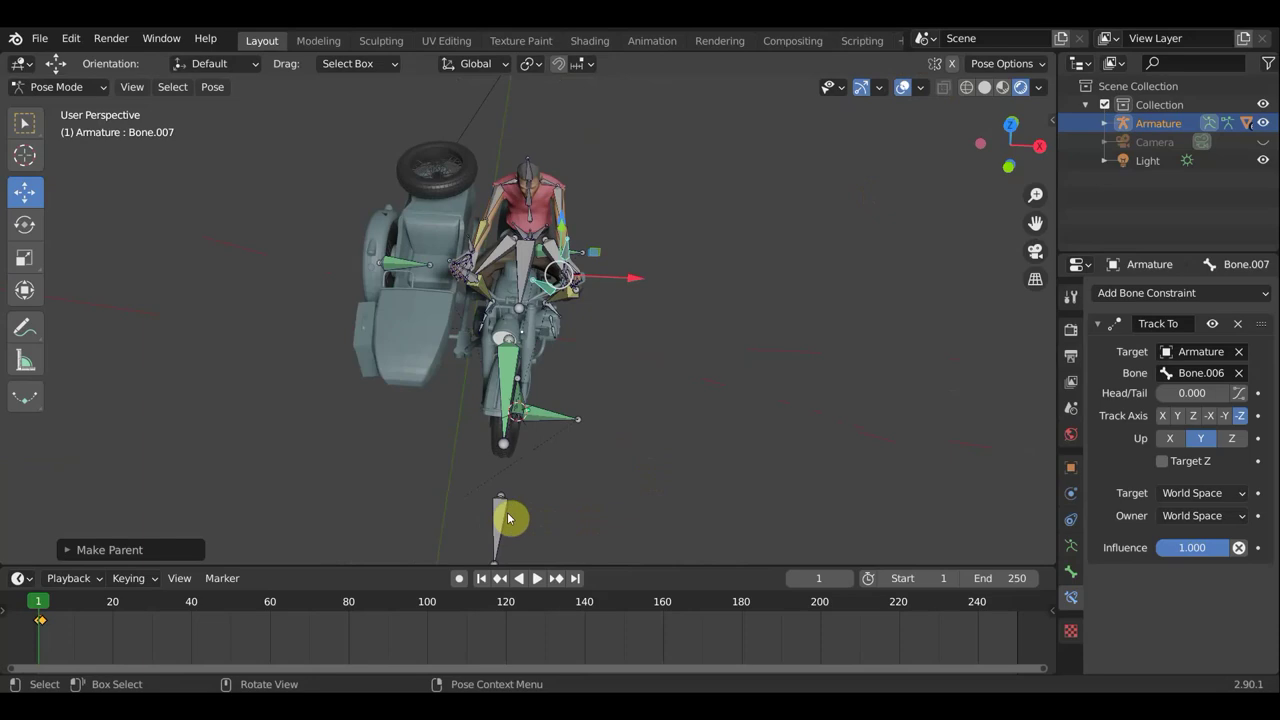
click(547, 507)
scroll(577, 437, up, 3)
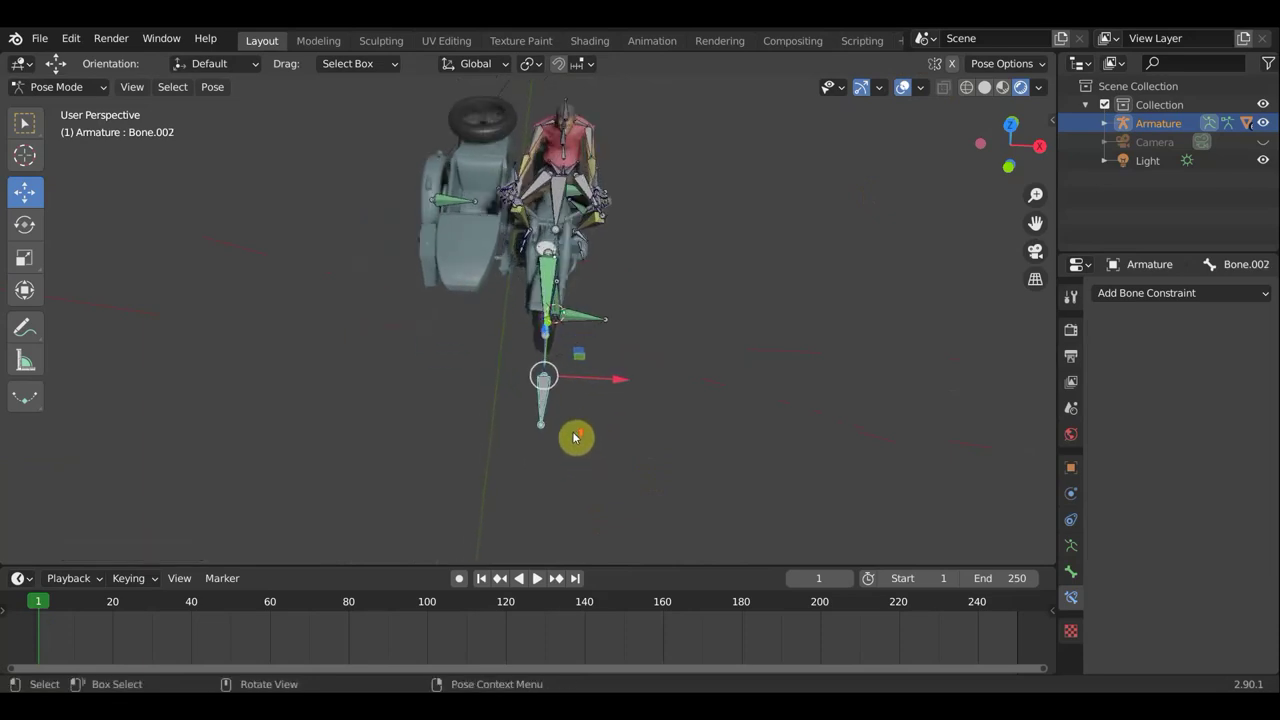
click(905, 88)
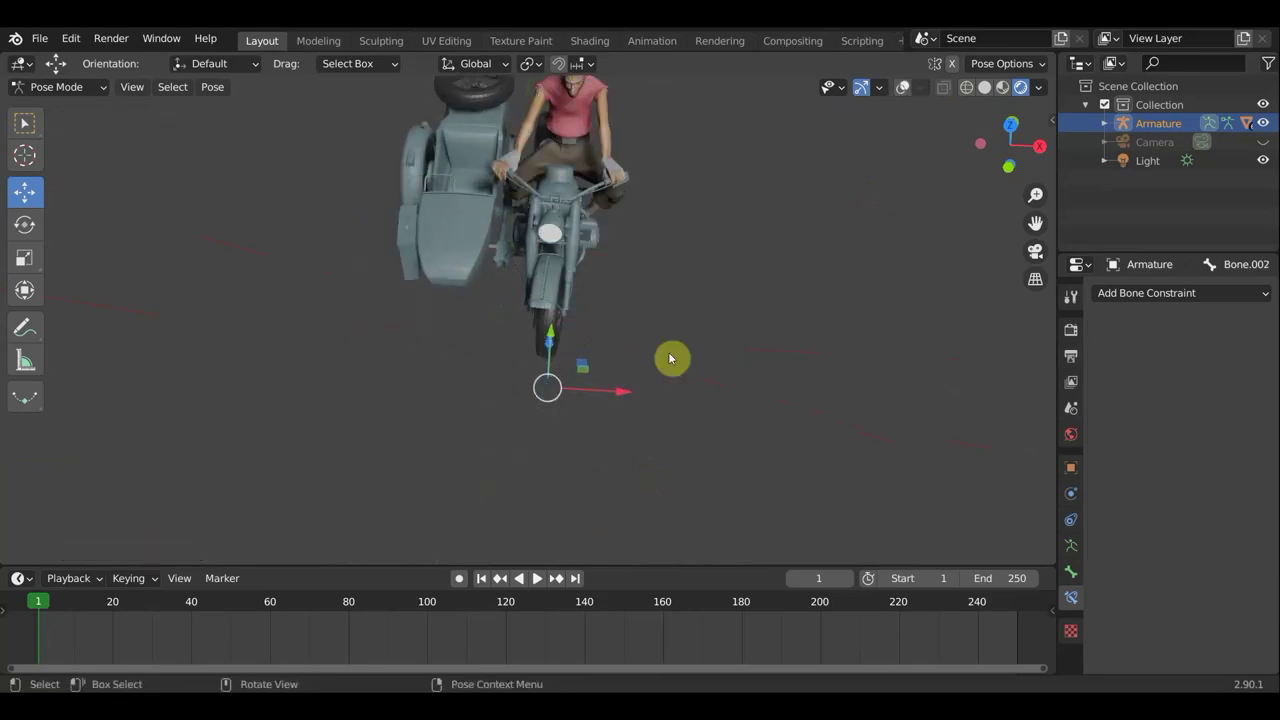
key(g)
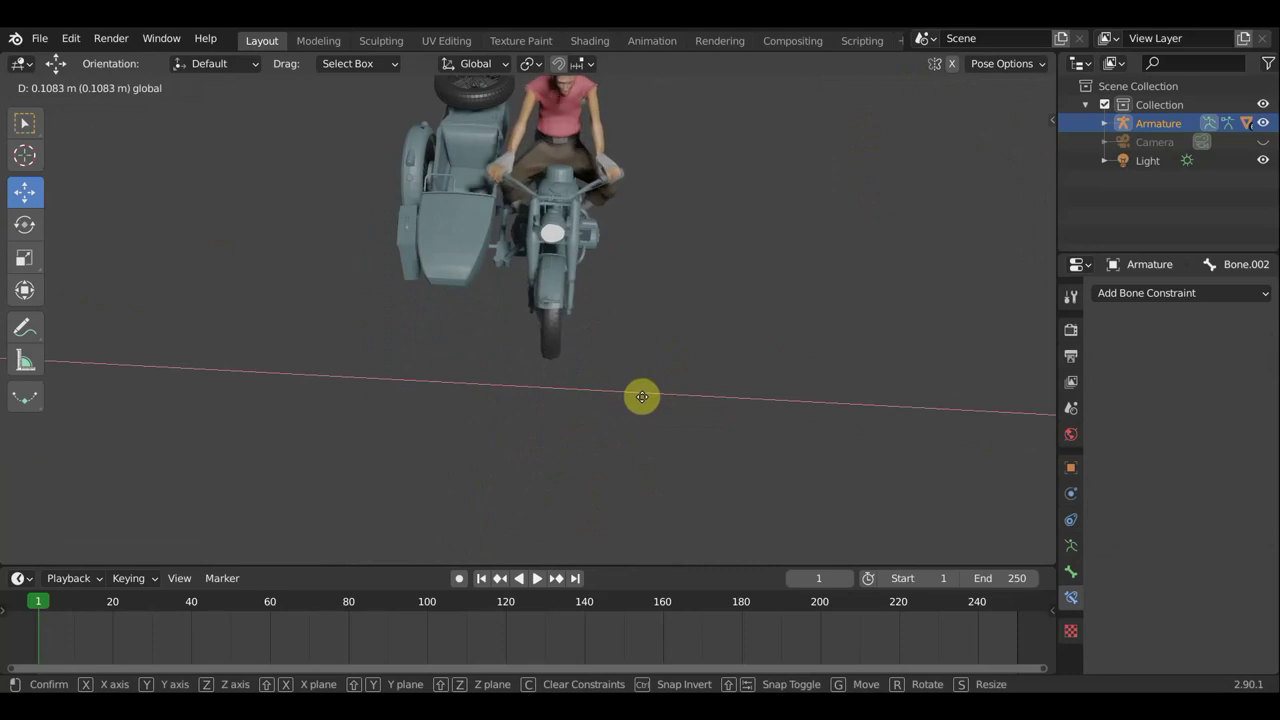
click(749, 360)
scroll(771, 349, up, 2)
scroll(634, 463, up, 2)
mouse_move(634, 463)
middle_down()
mouse_move(547, 374)
mouse_move(631, 346)
mouse_move(717, 350)
mouse_move(817, 429)
mouse_move(577, 463)
middle_up()
scroll(547, 374, down, 4)
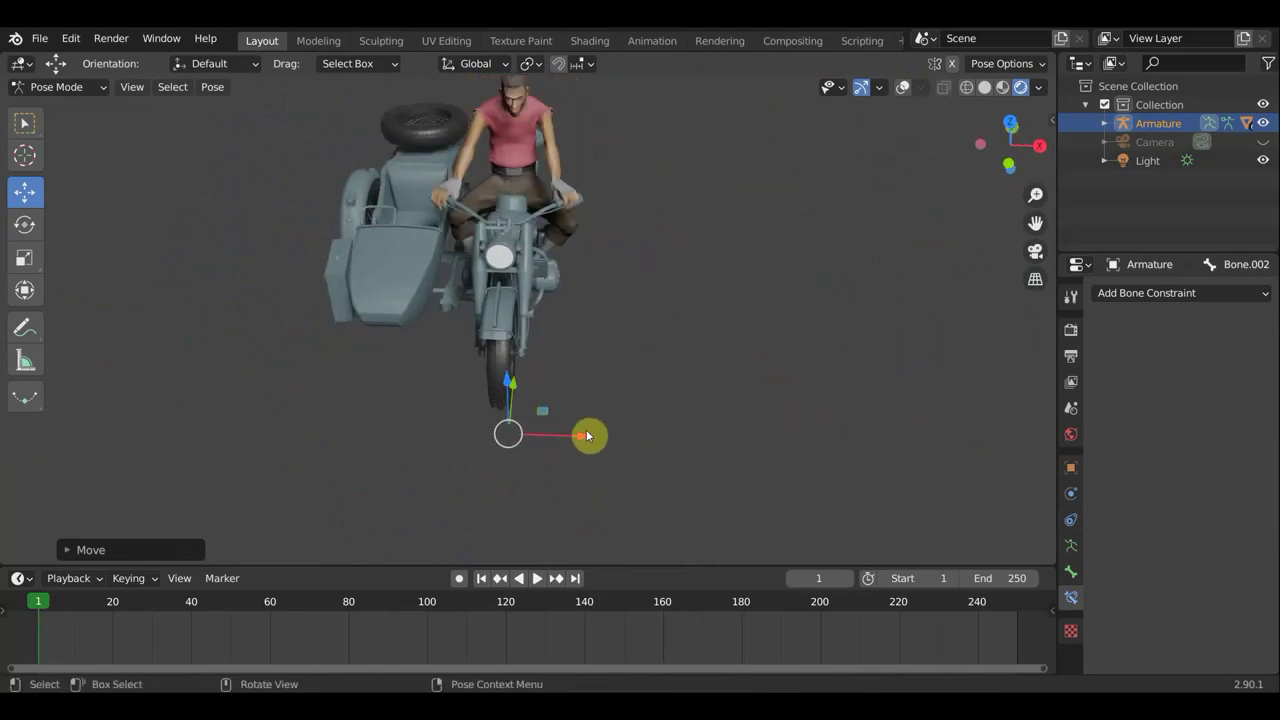
mouse_move(588, 435)
mouse_down()
mouse_move(637, 431)
mouse_move(274, 434)
mouse_move(580, 374)
mouse_up()
- Restore the overlays, return the rig to Pose Mode and switch to Right Orthographic view
middle_drag(700, 374, 517, 291)
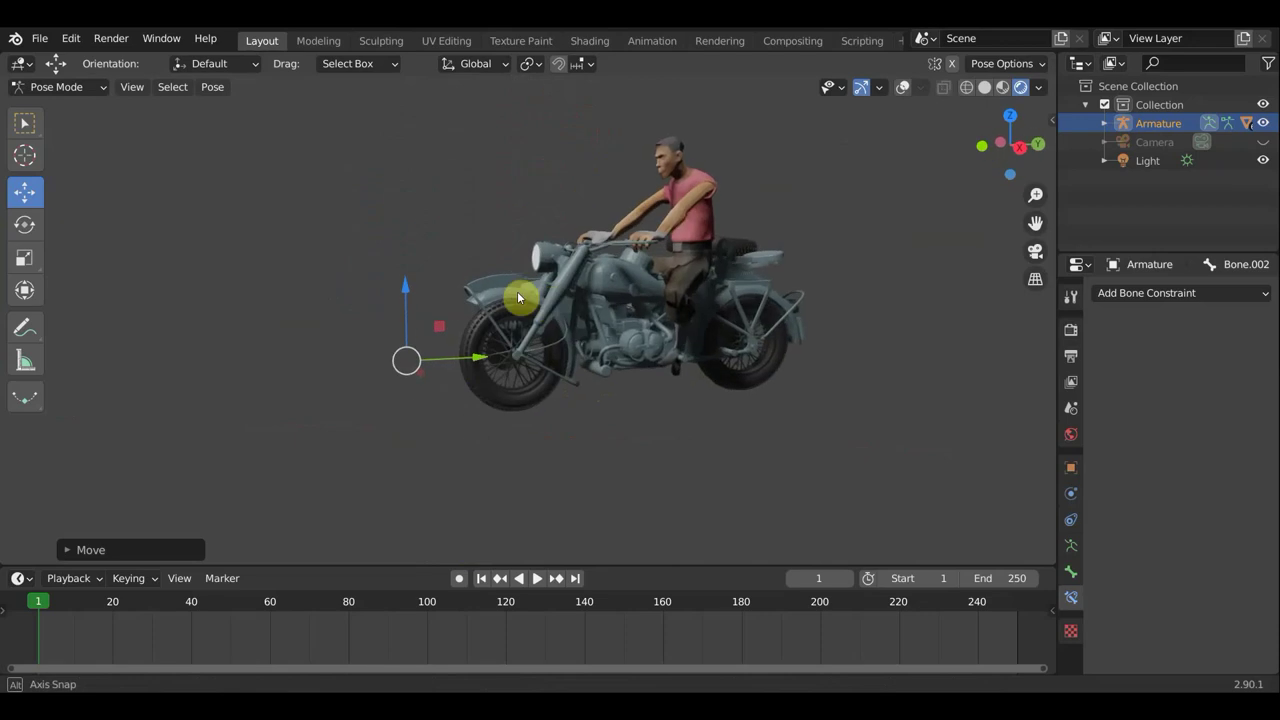
shift+middle_drag(643, 557, 474, 526)
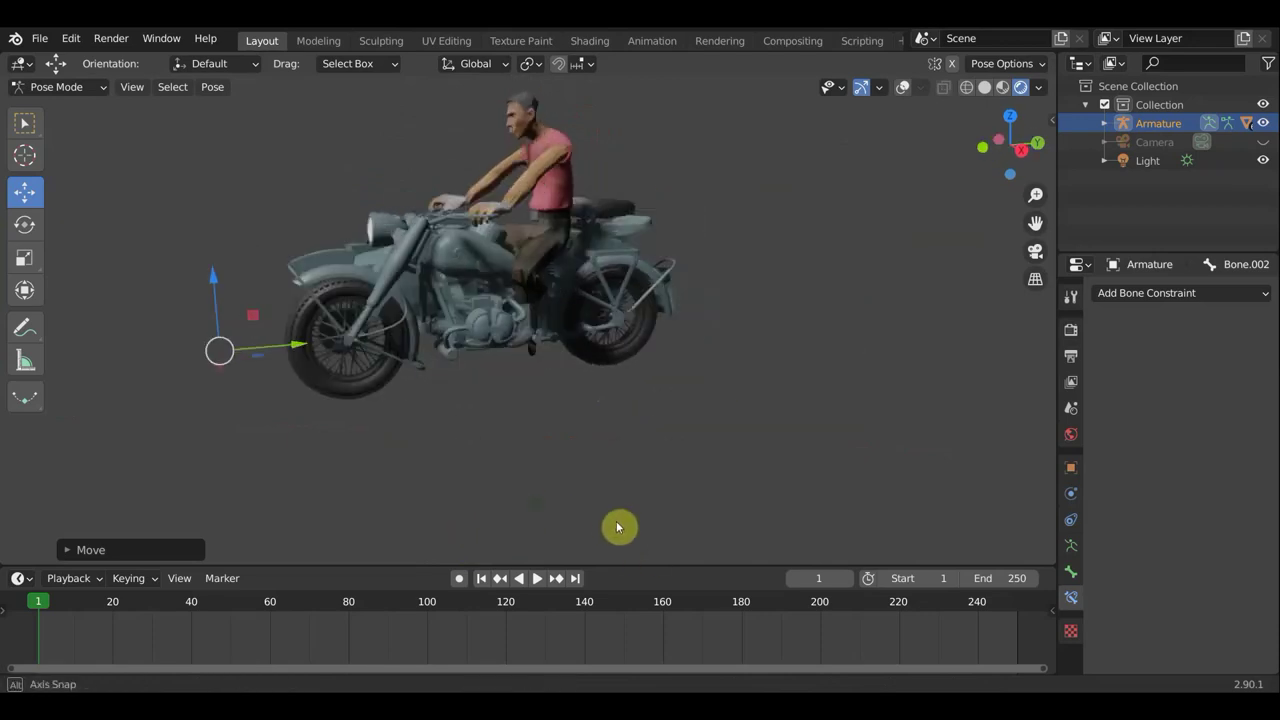
mouse_move(617, 527)
middle_down()
mouse_move(686, 451)
mouse_move(870, 181)
middle_up()
click(904, 91)
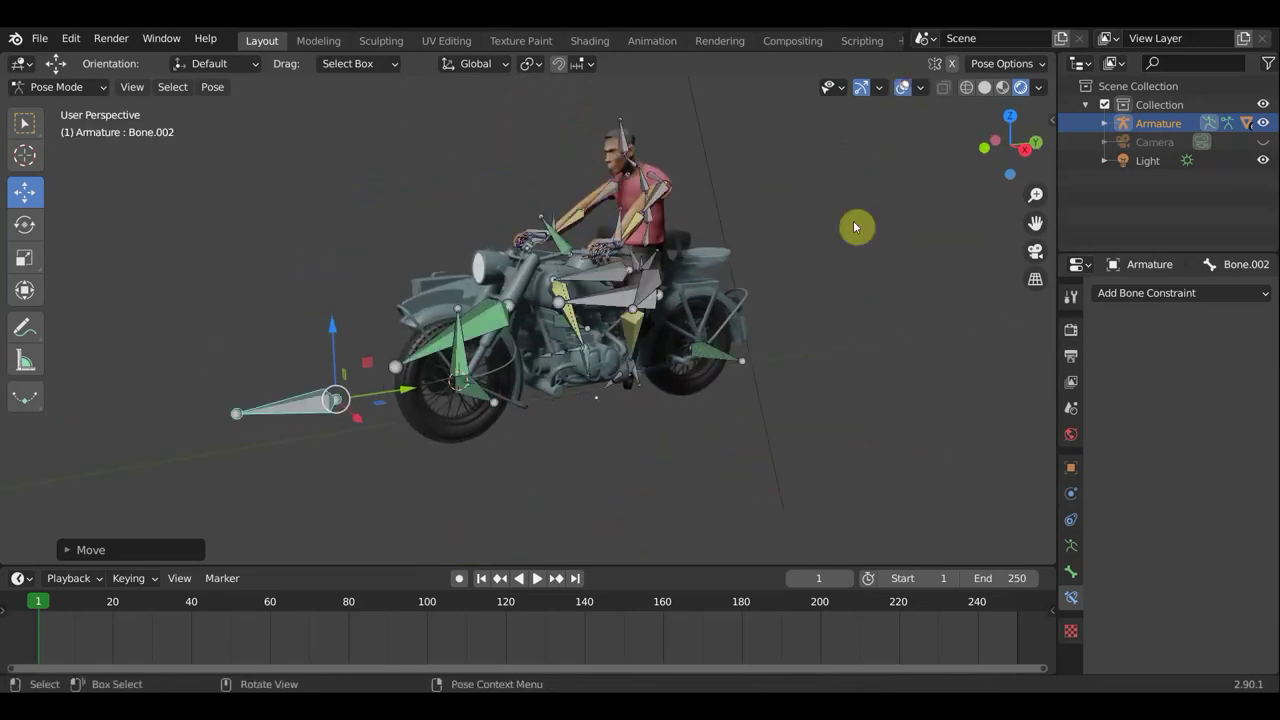
click(88, 88)
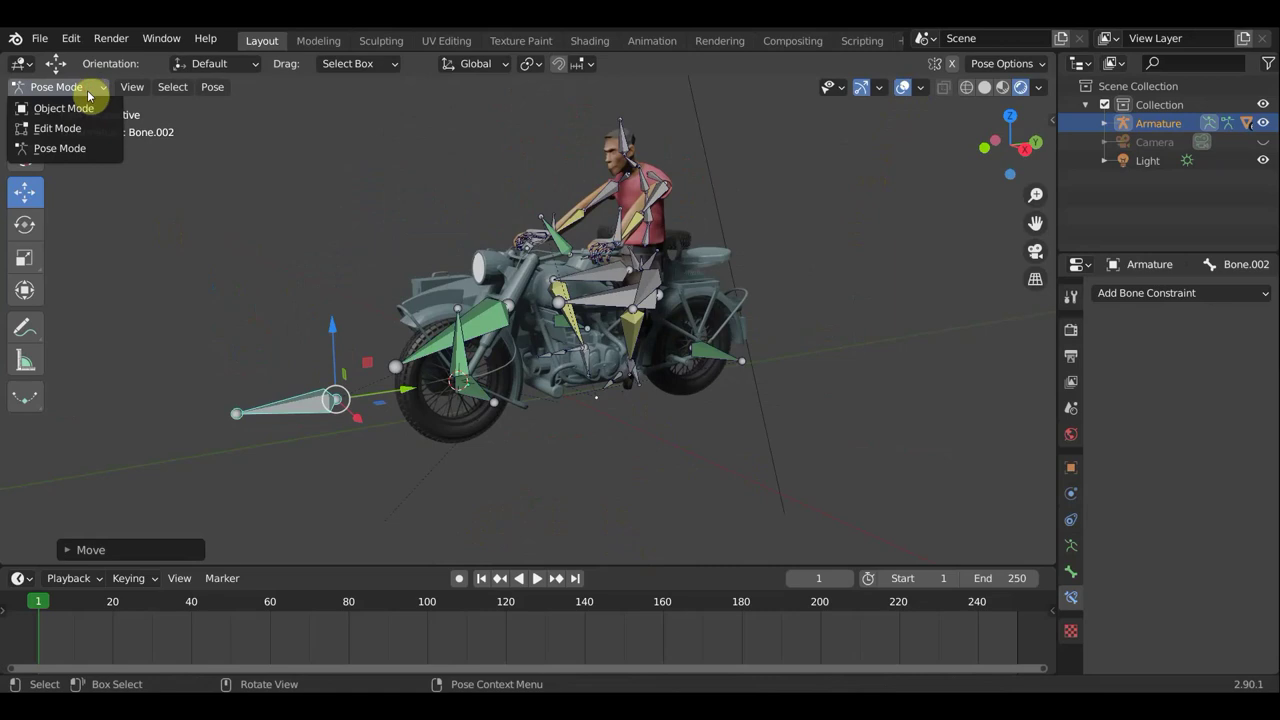
click(75, 108)
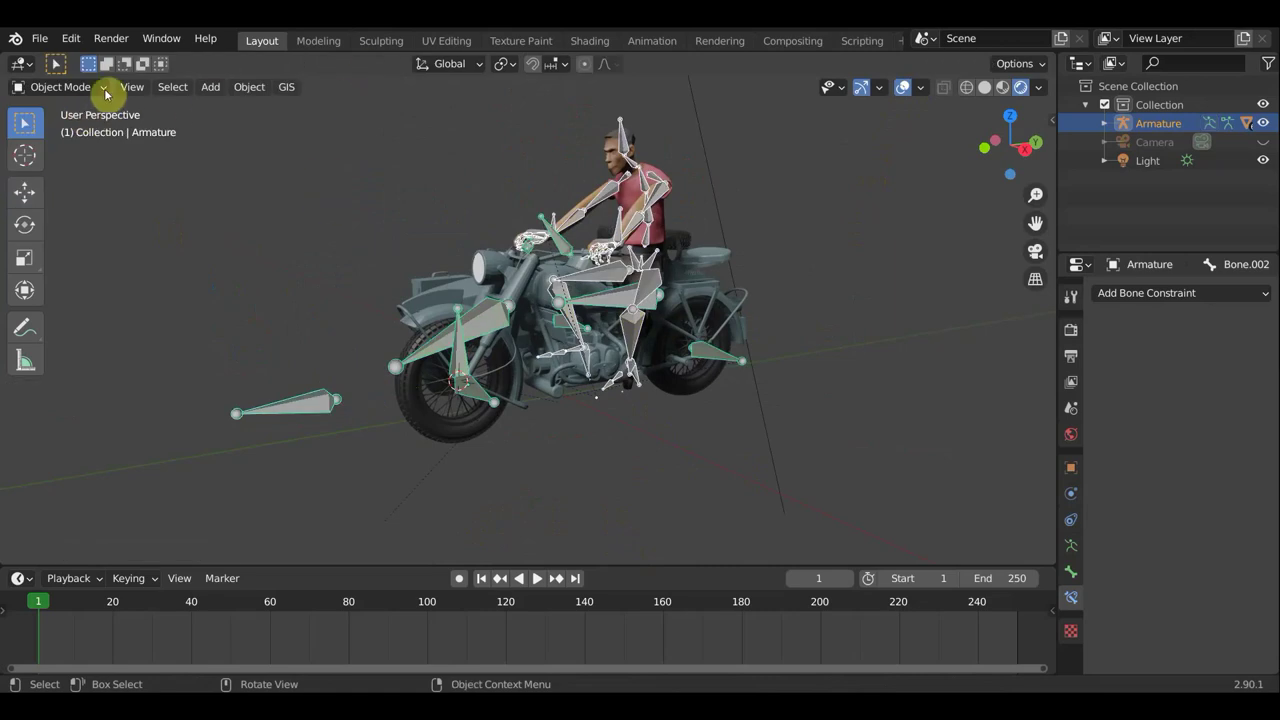
click(105, 94)
click(91, 148)
scroll(617, 372, down, 3)
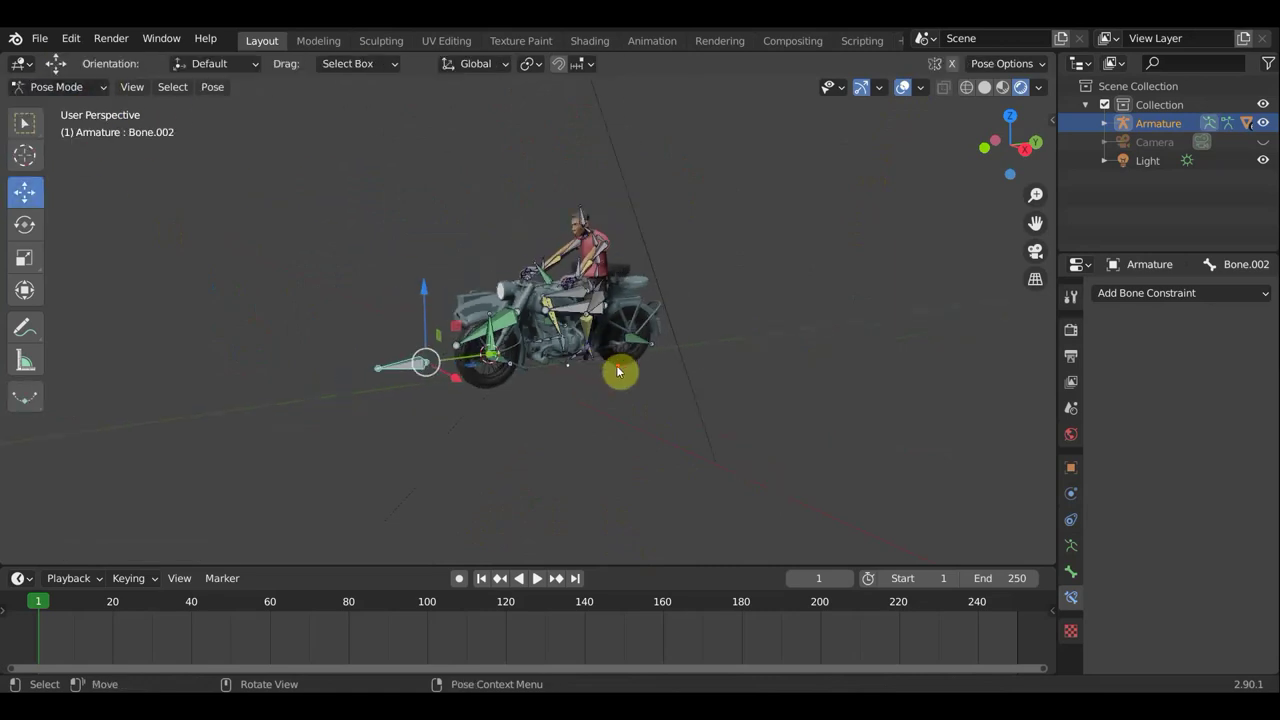
mouse_move(617, 372)
middle_down()
mouse_move(634, 380)
mouse_move(596, 374)
middle_up()
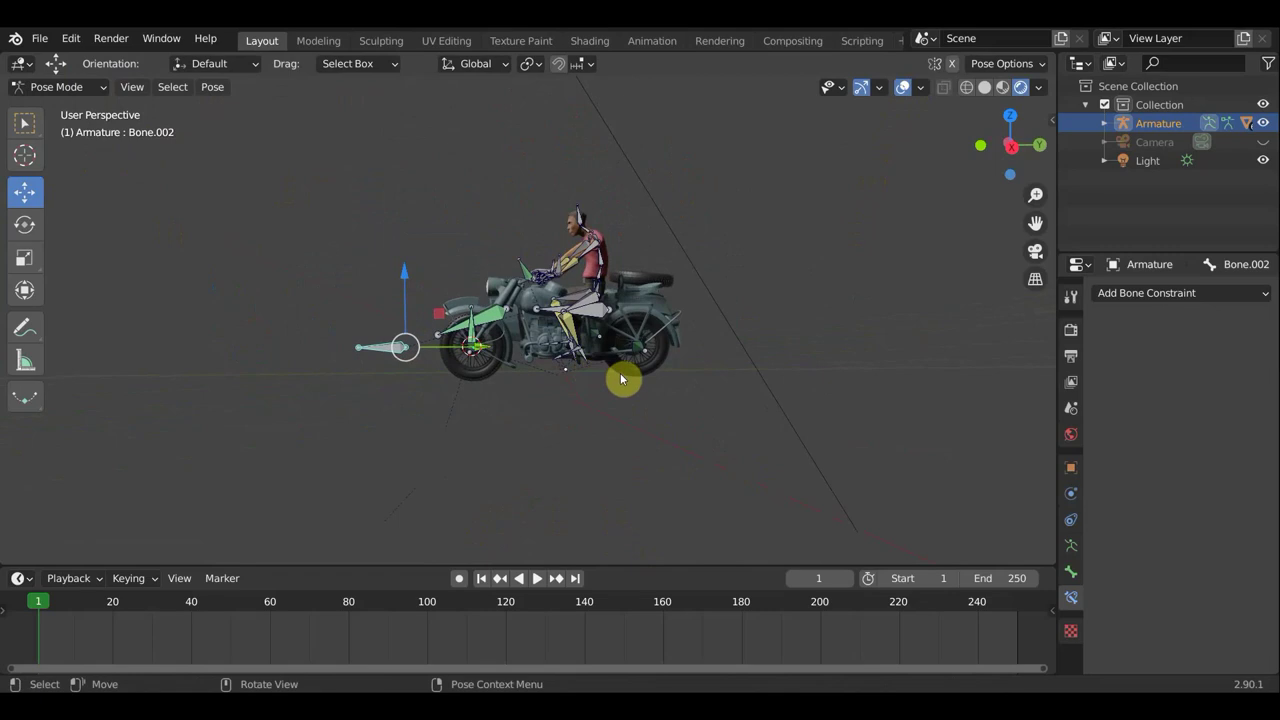
key(KP_3)
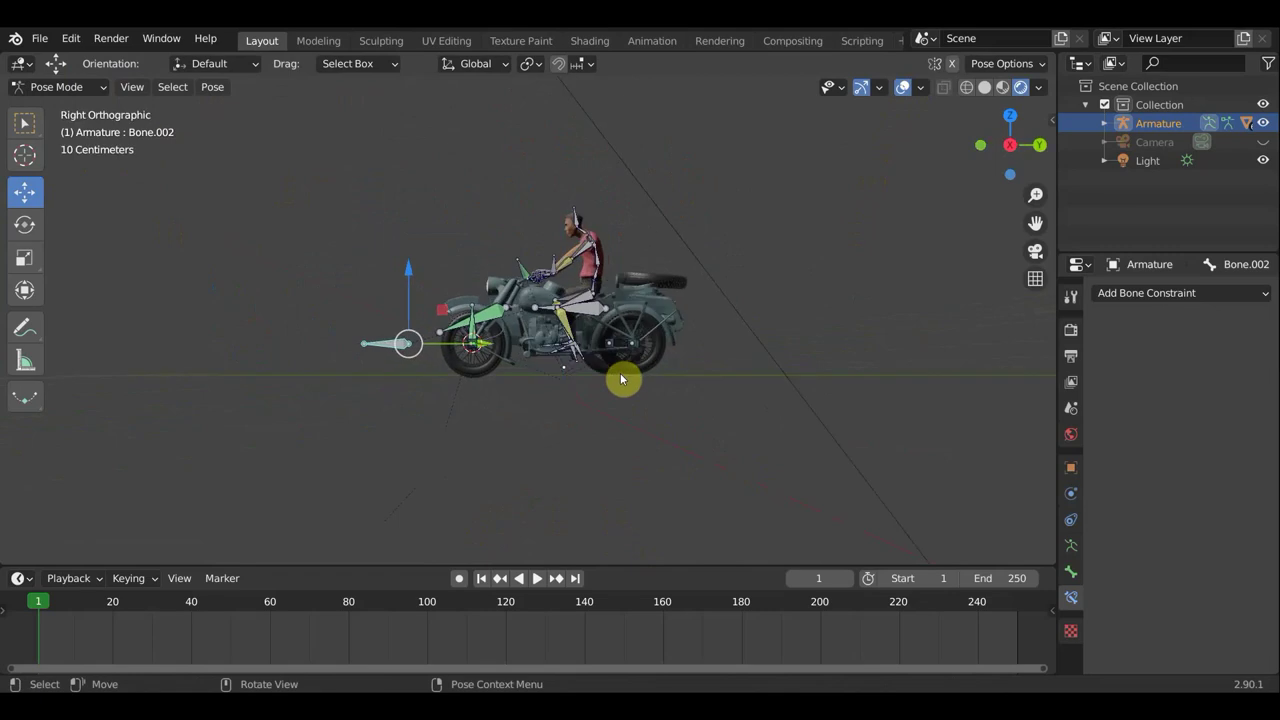
- Save the project under the incremented name мото анимация3.blend
click(42, 40)
mouse_move(68, 307)
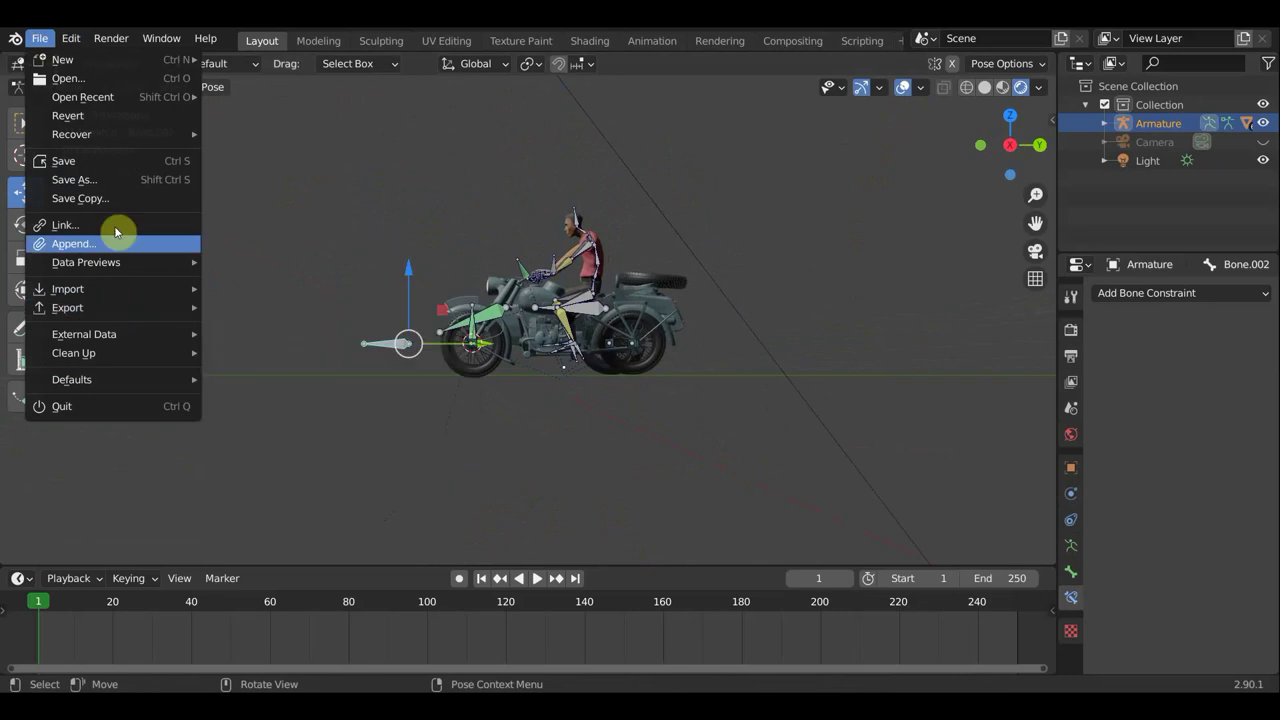
click(99, 181)
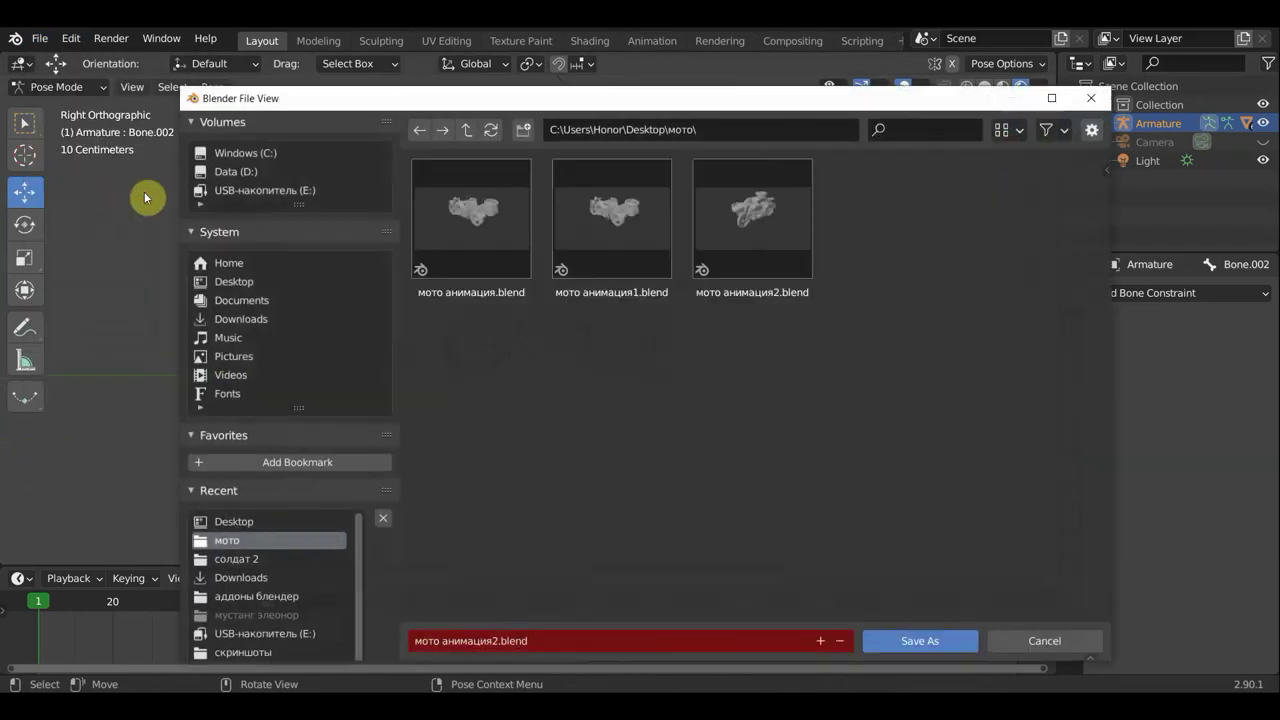
click(818, 641)
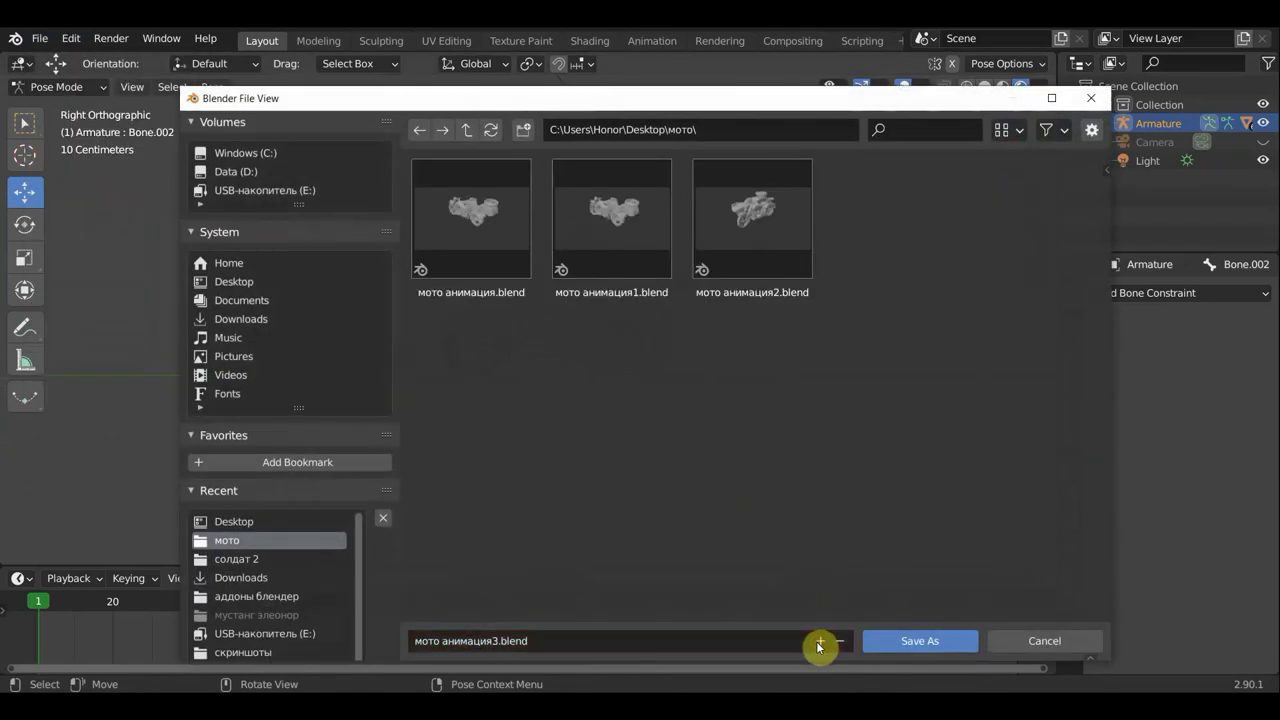
click(916, 641)
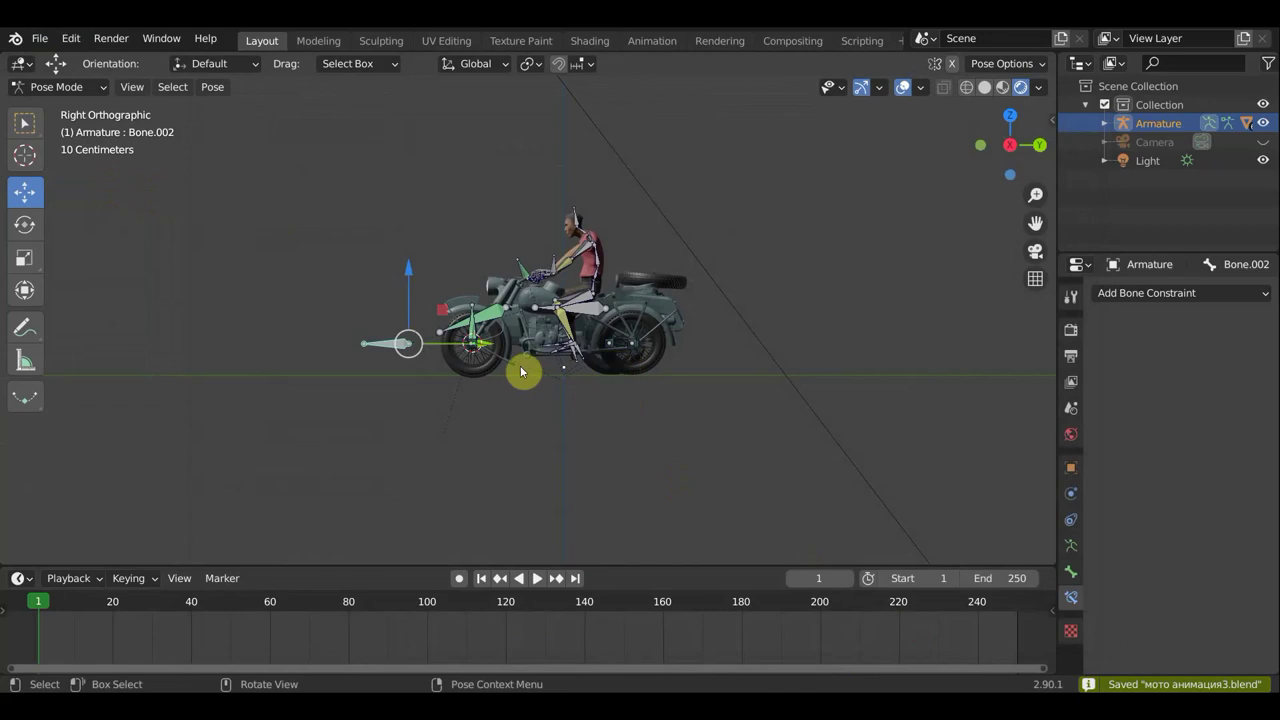
- Key all bones at frame 1, then box-select and delete that frame-1 keyframe
key(a)
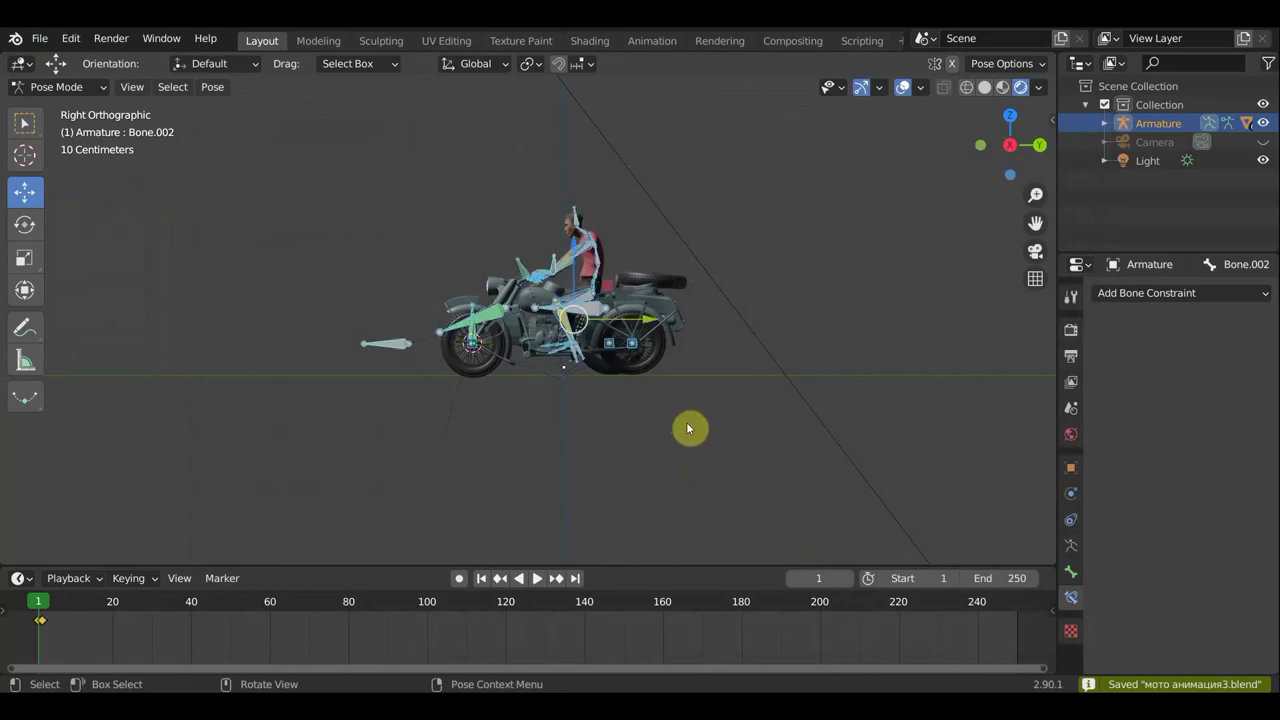
key(i)
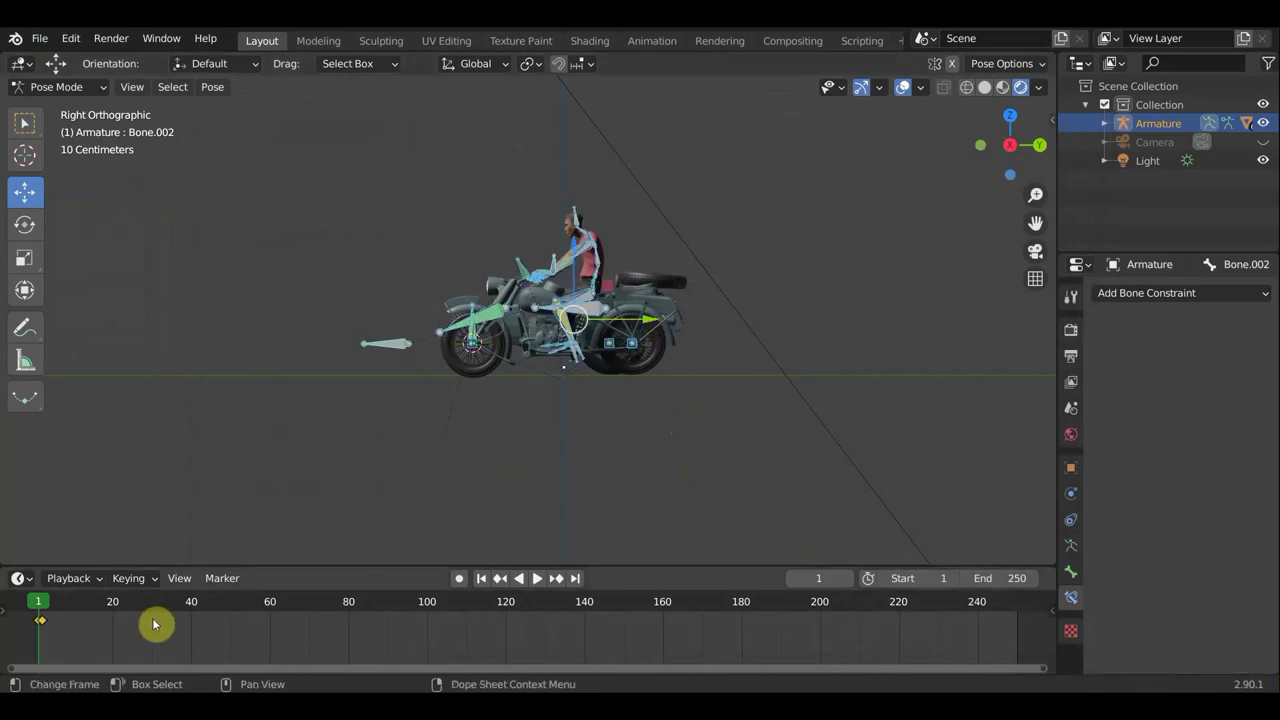
key(b)
drag(18, 622, 59, 608)
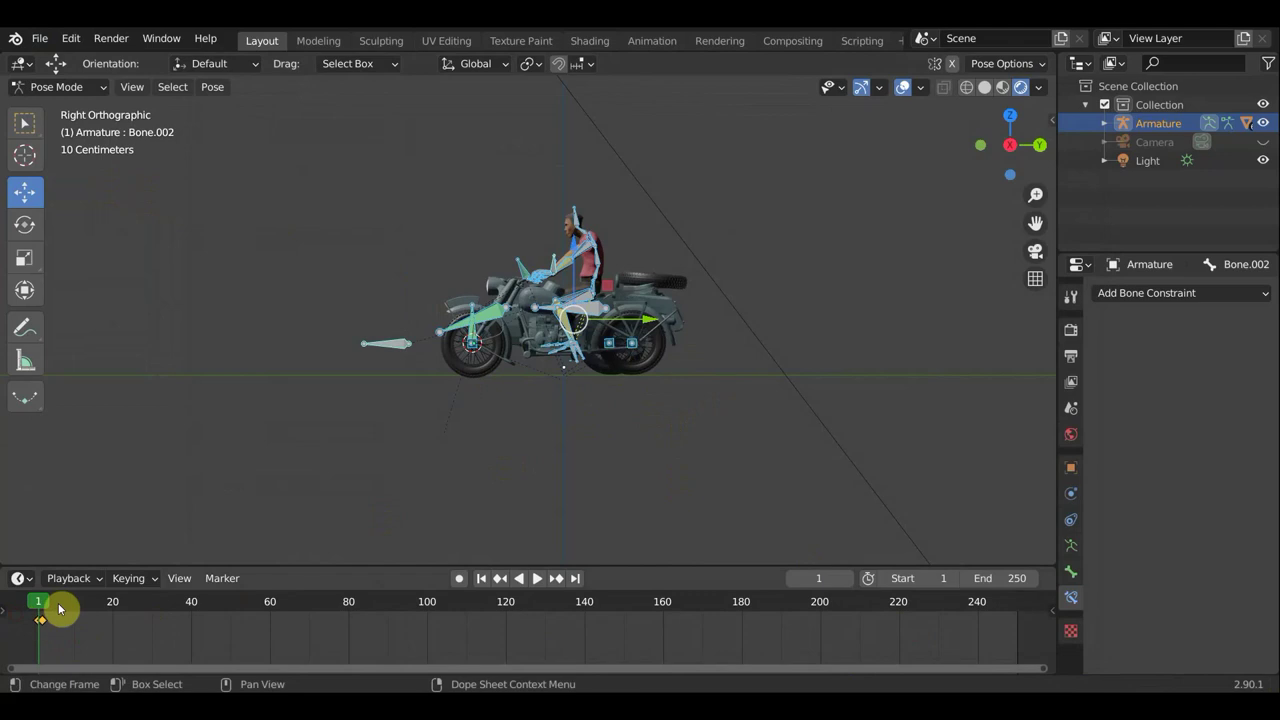
key(x)
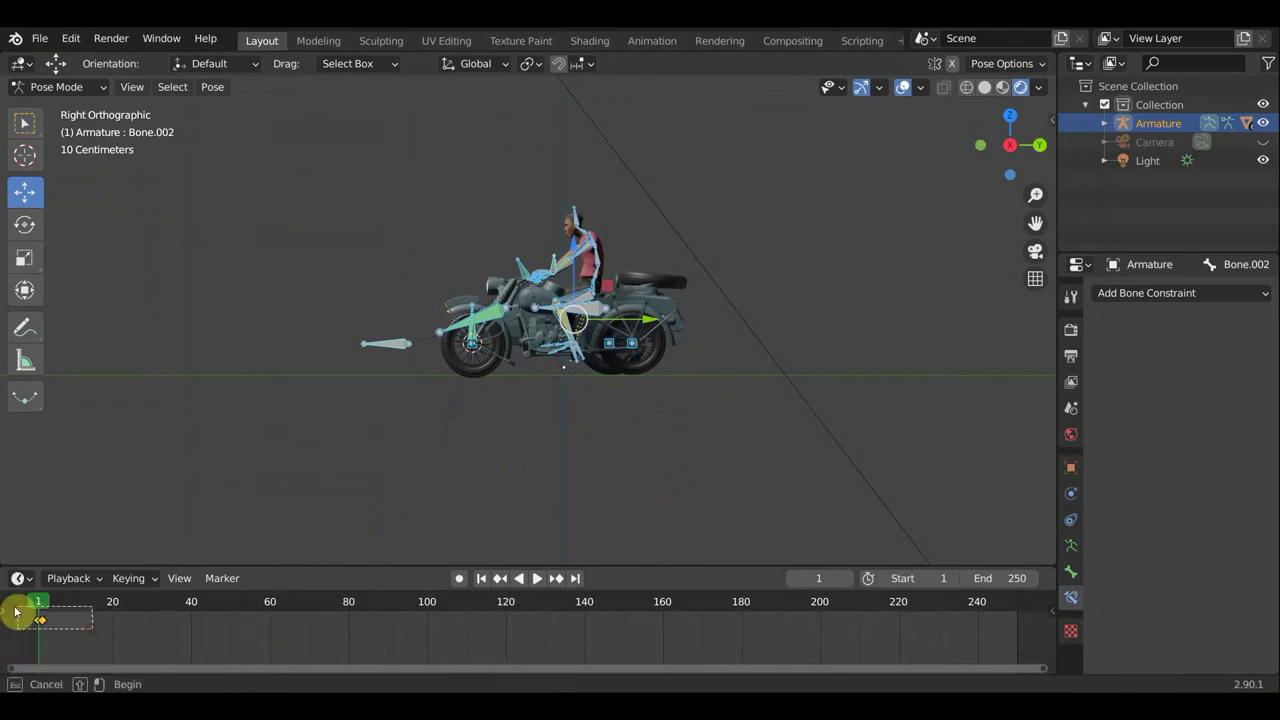
key(x)
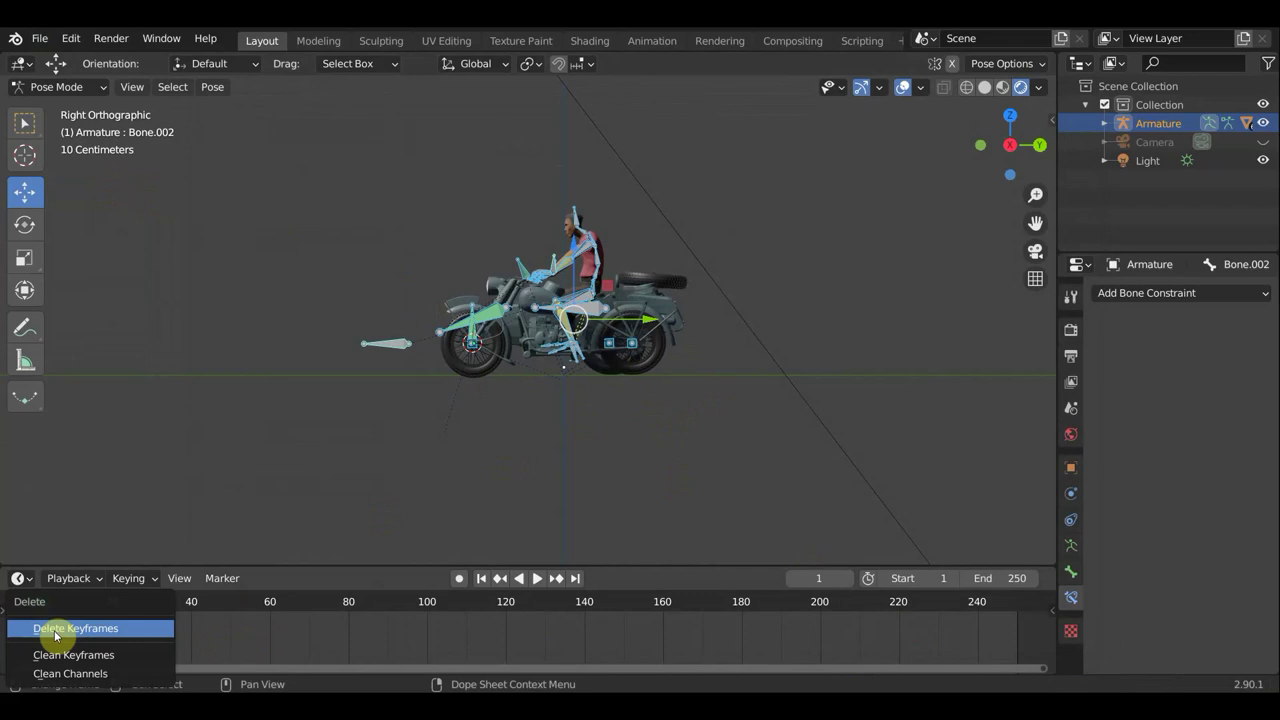
click(55, 631)
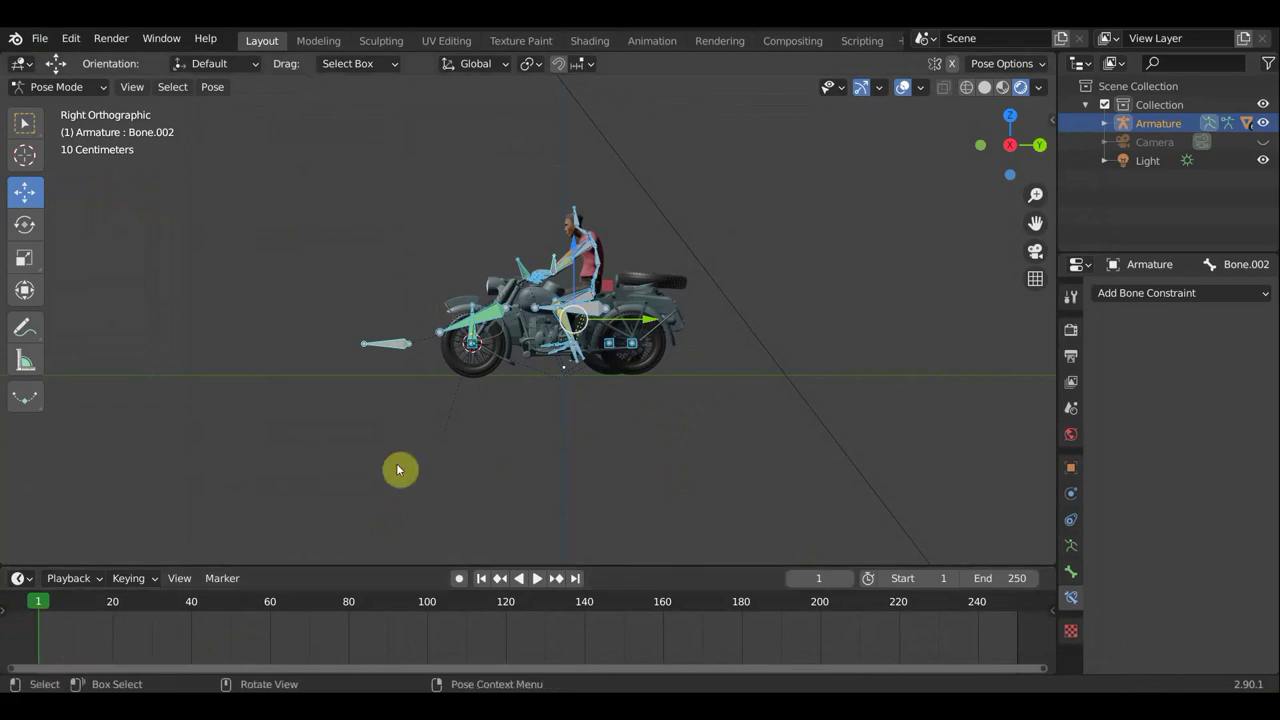
- Insert a fresh Location & Rotation keyframe for the rig at frame 1
key(i)
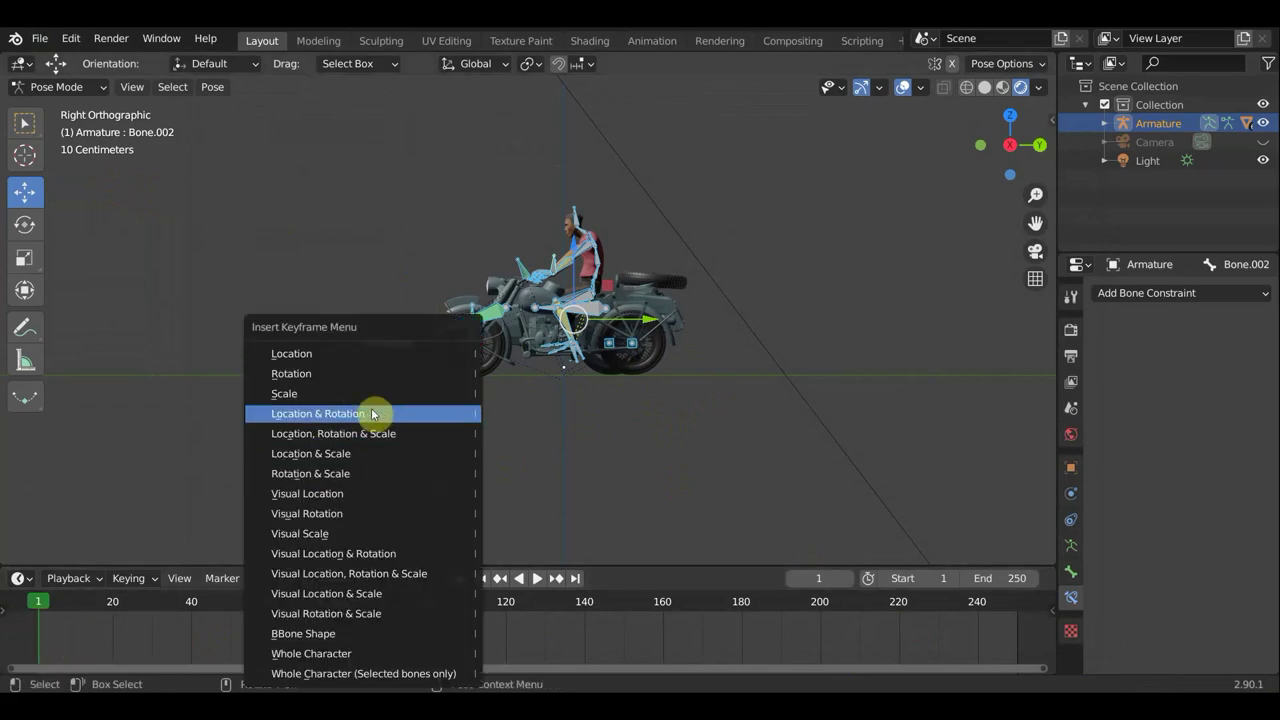
click(371, 413)
scroll(600, 400, down, 2)
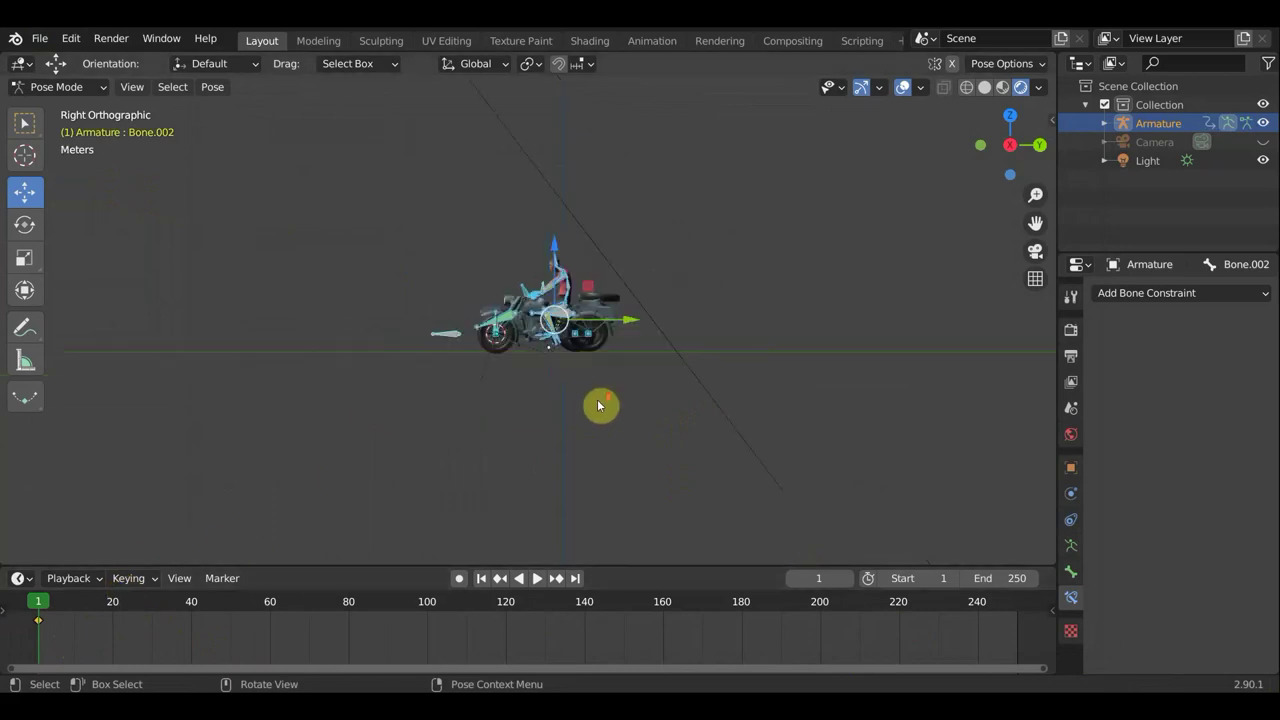
scroll(600, 397, down, 2)
mouse_move(600, 397)
middle_down()
mouse_move(640, 394)
mouse_move(611, 403)
middle_up()
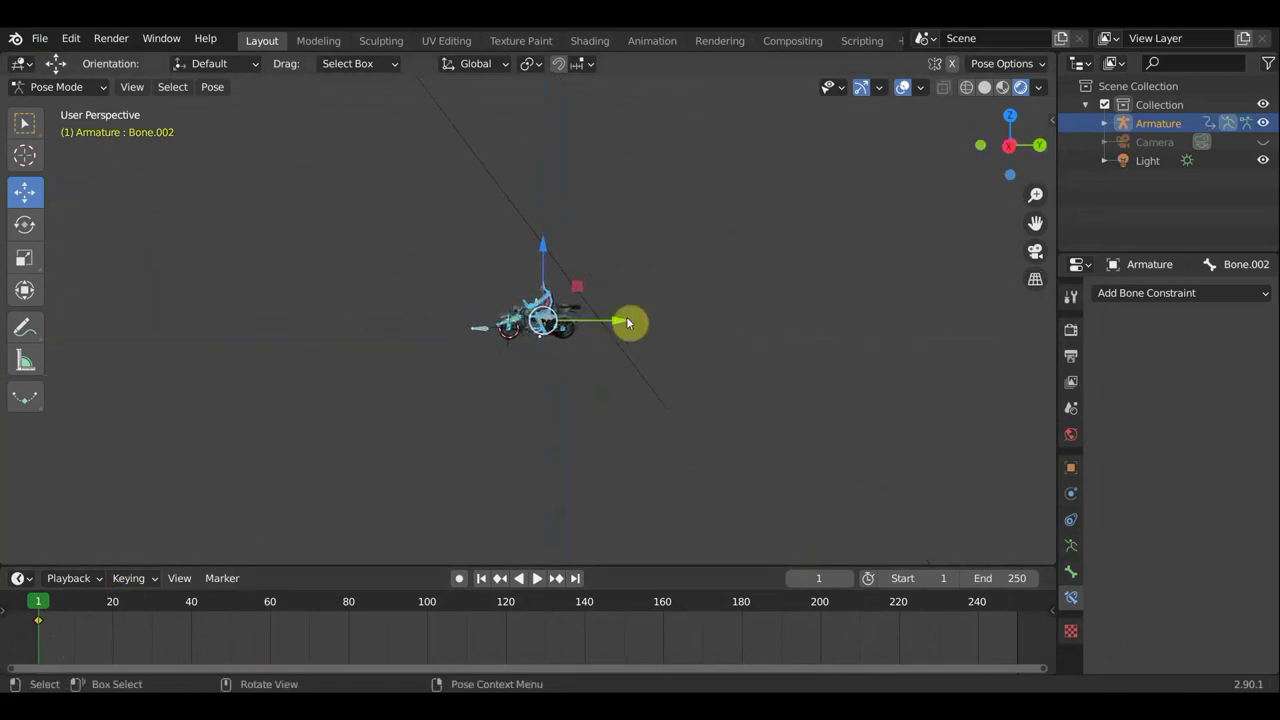
- Nudge the rig along Y, then select Bone.003 and all the rig's bones
drag(622, 320, 588, 323)
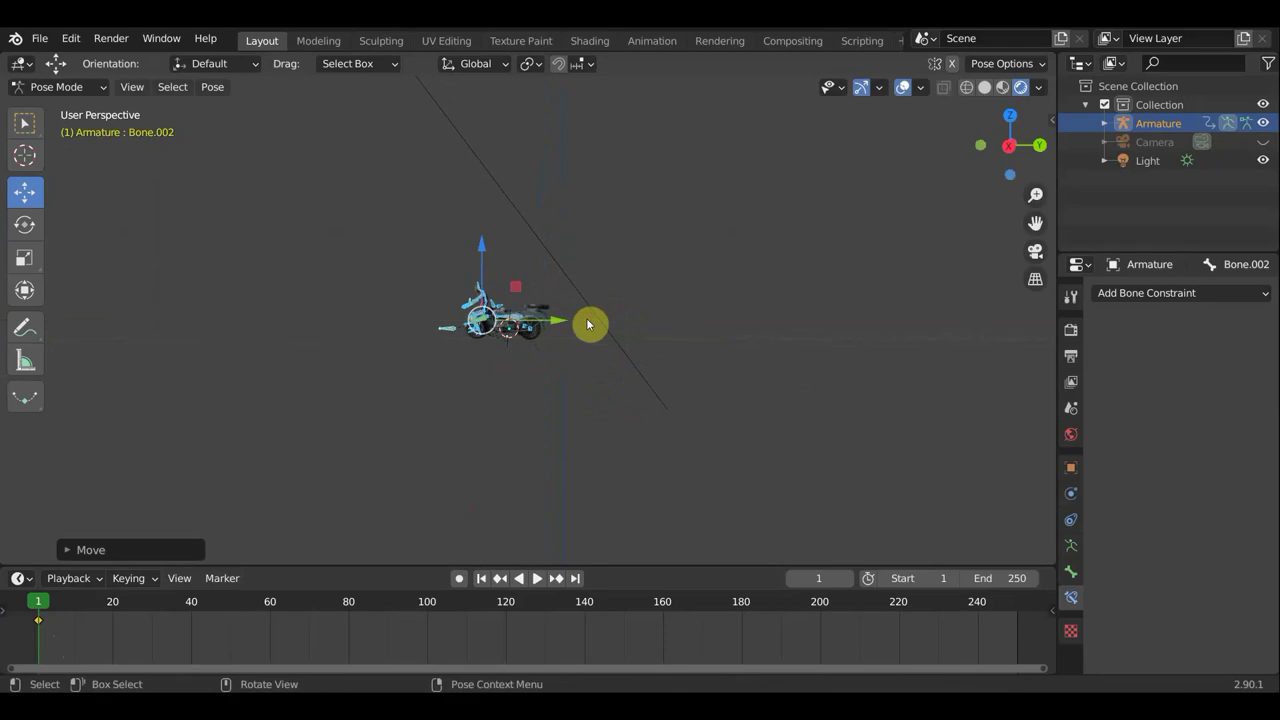
scroll(590, 320, up, 1)
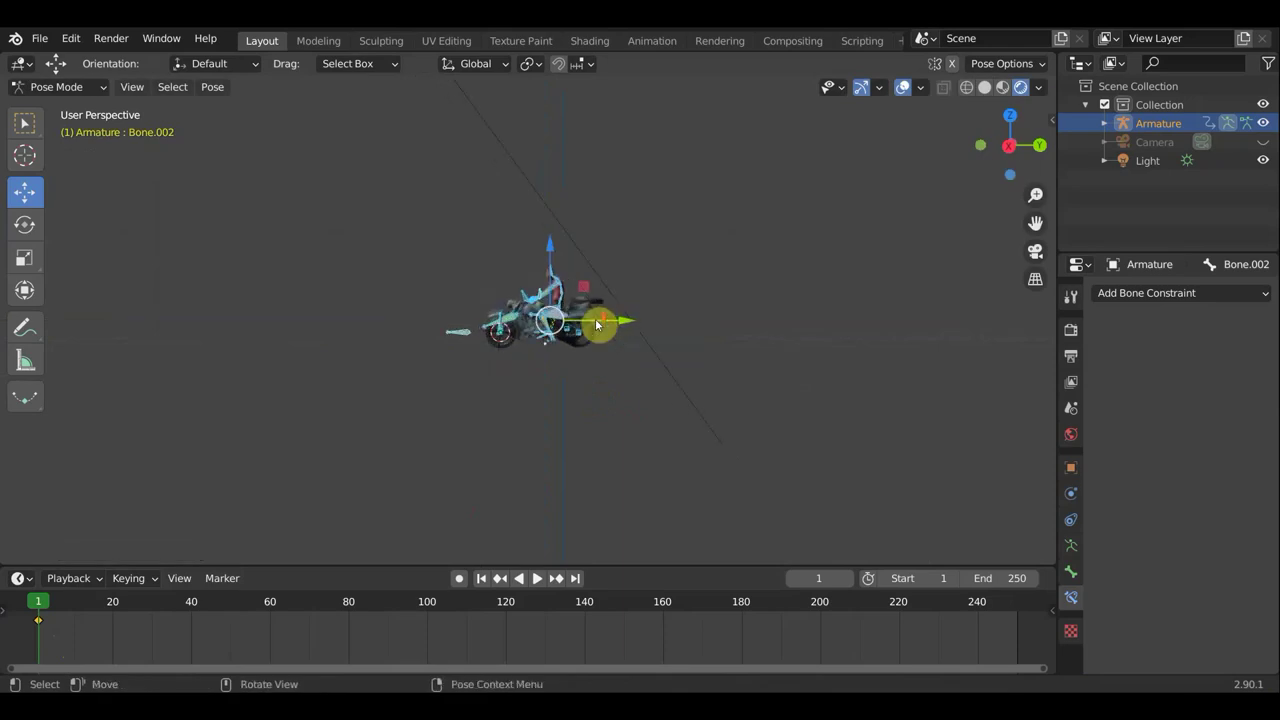
scroll(595, 318, up, 5)
middle_drag(601, 297, 611, 301)
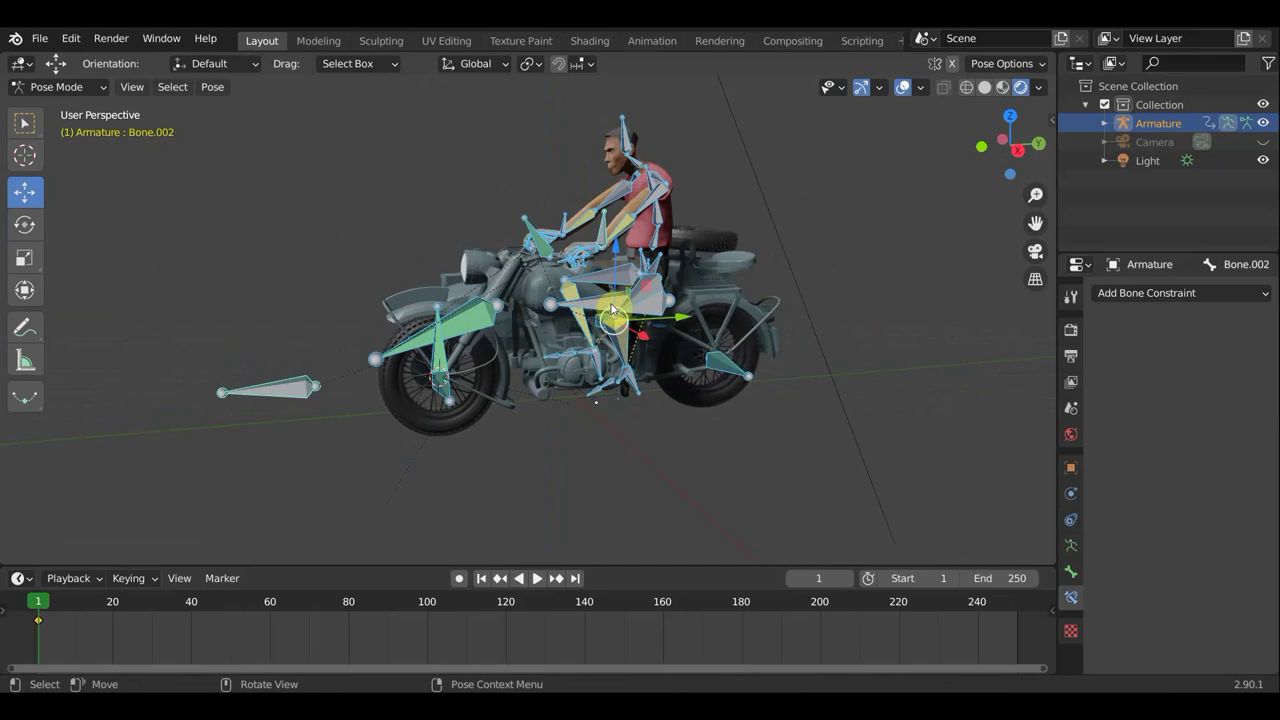
click(645, 308)
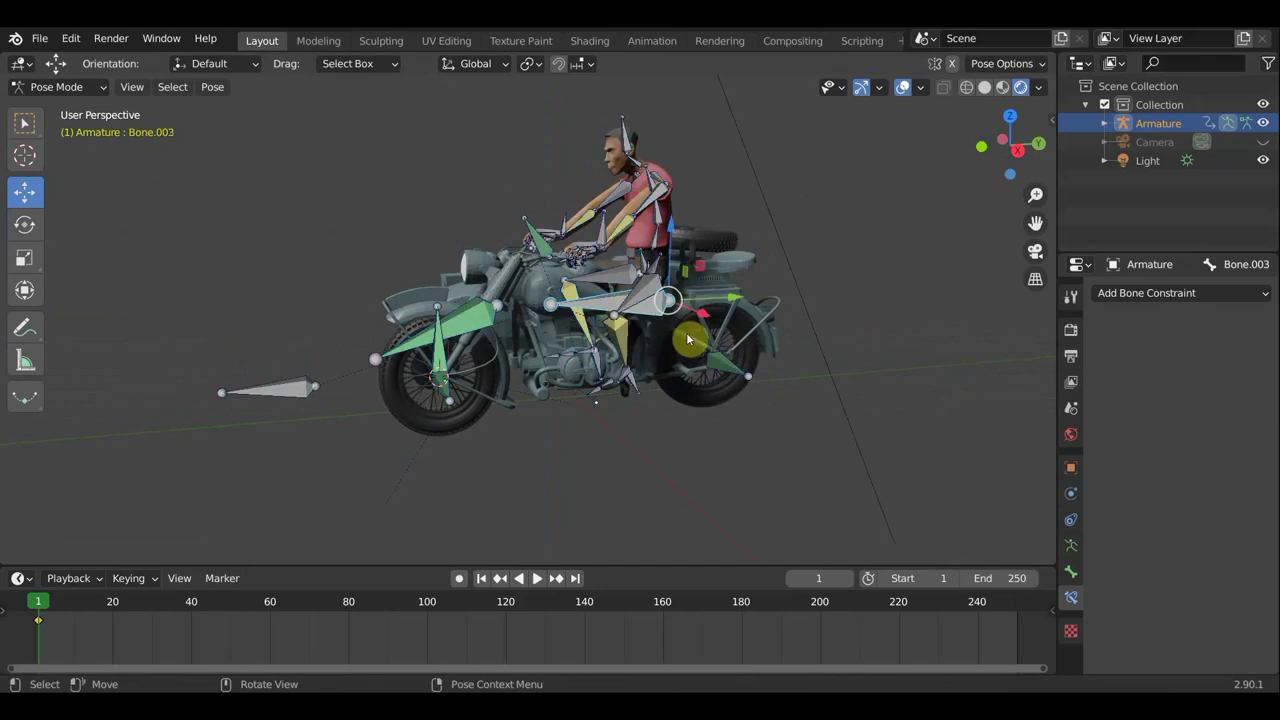
key(a)
scroll(688, 340, down, 3)
middle_drag(692, 342, 649, 314)
- Go to frame 100 and slide the rig forward along its Y axis
key(space)
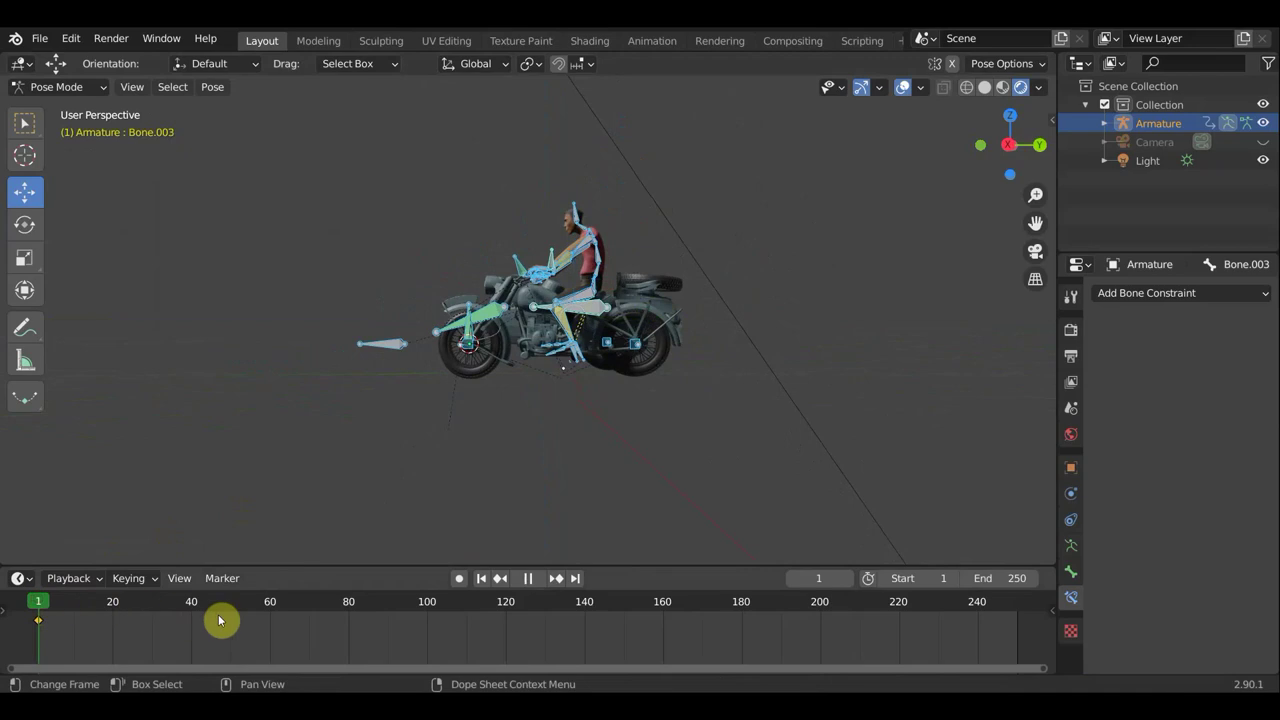
drag(219, 620, 437, 640)
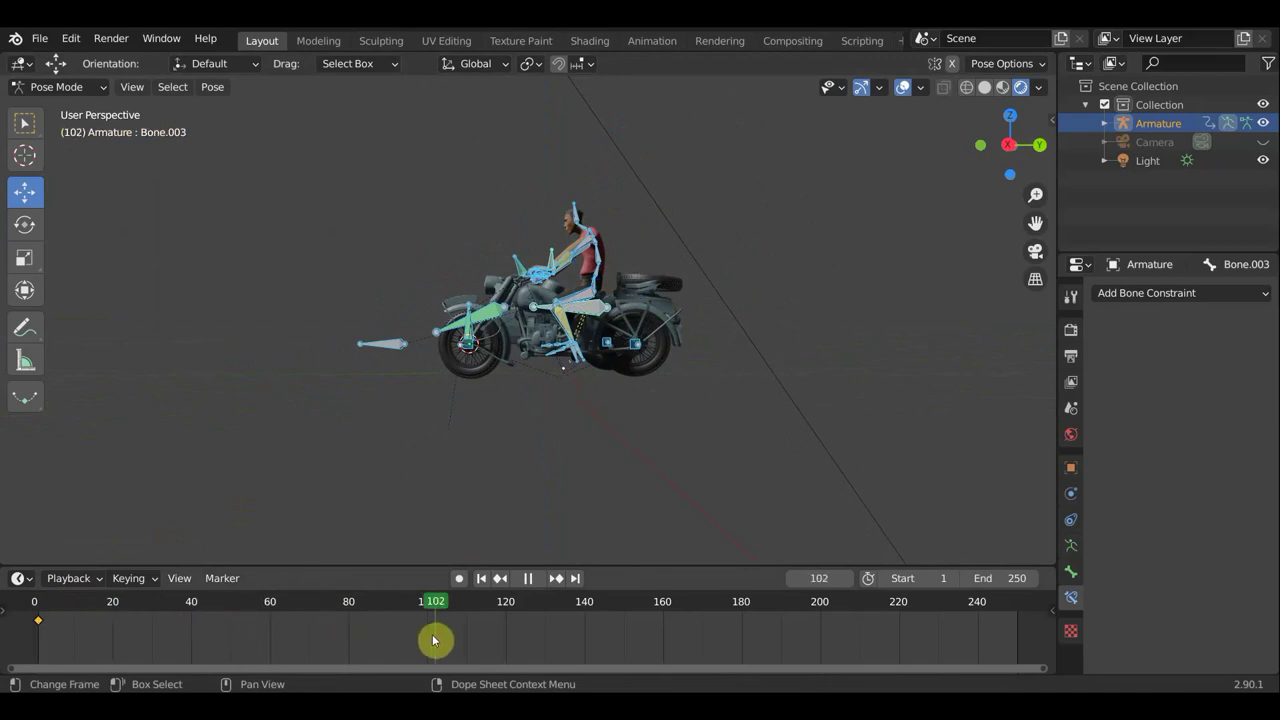
key(space)
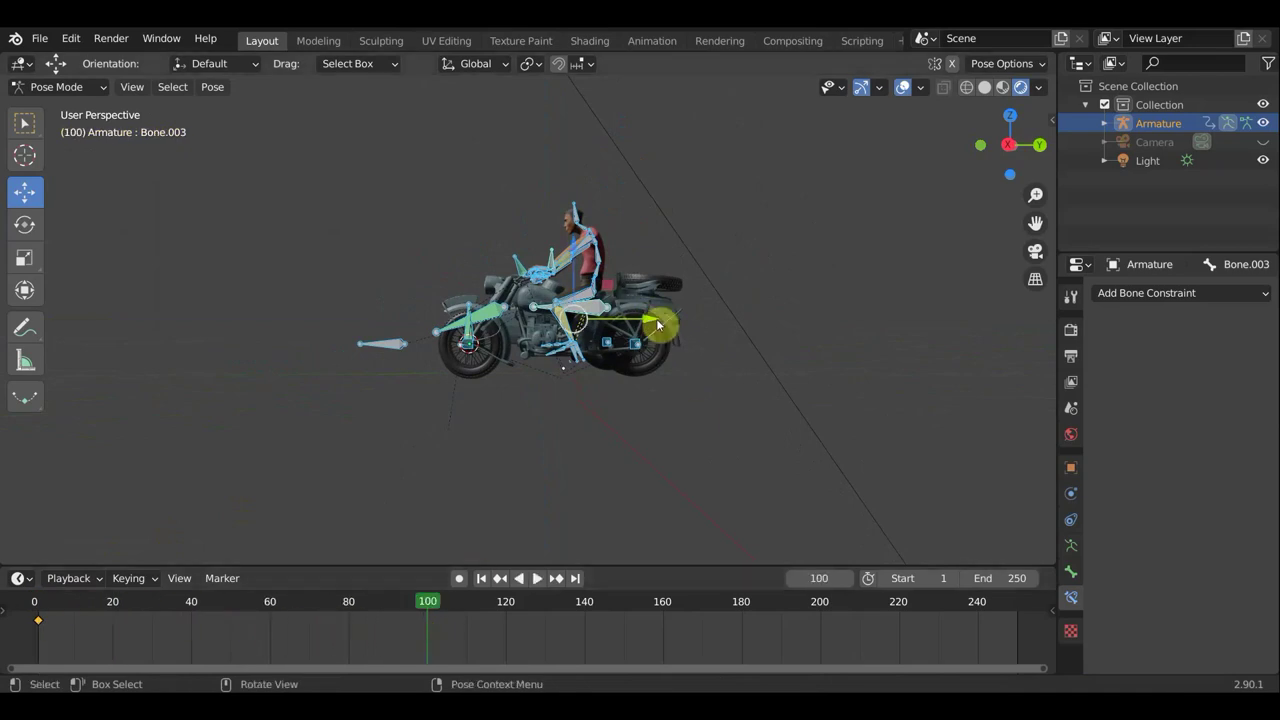
drag(650, 322, 616, 323)
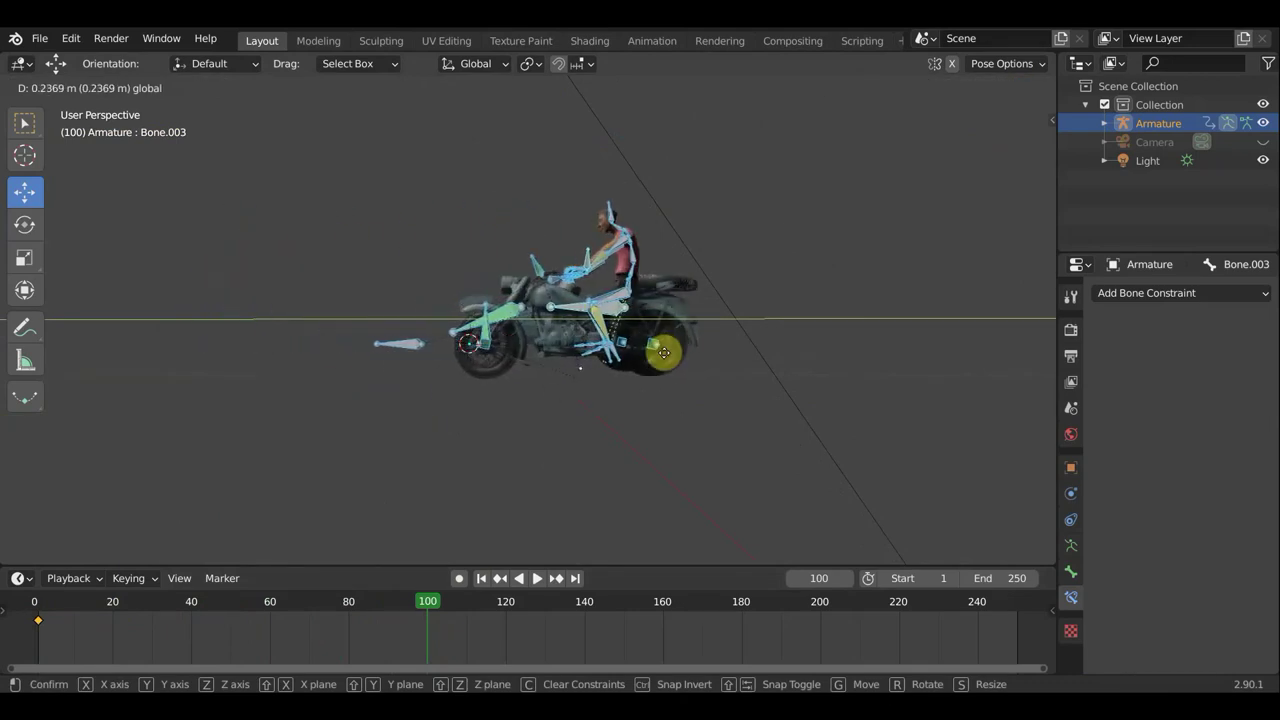
click(651, 350)
- Zoom in on the rider and select the rider's Hips bone
scroll(660, 352, up, 4)
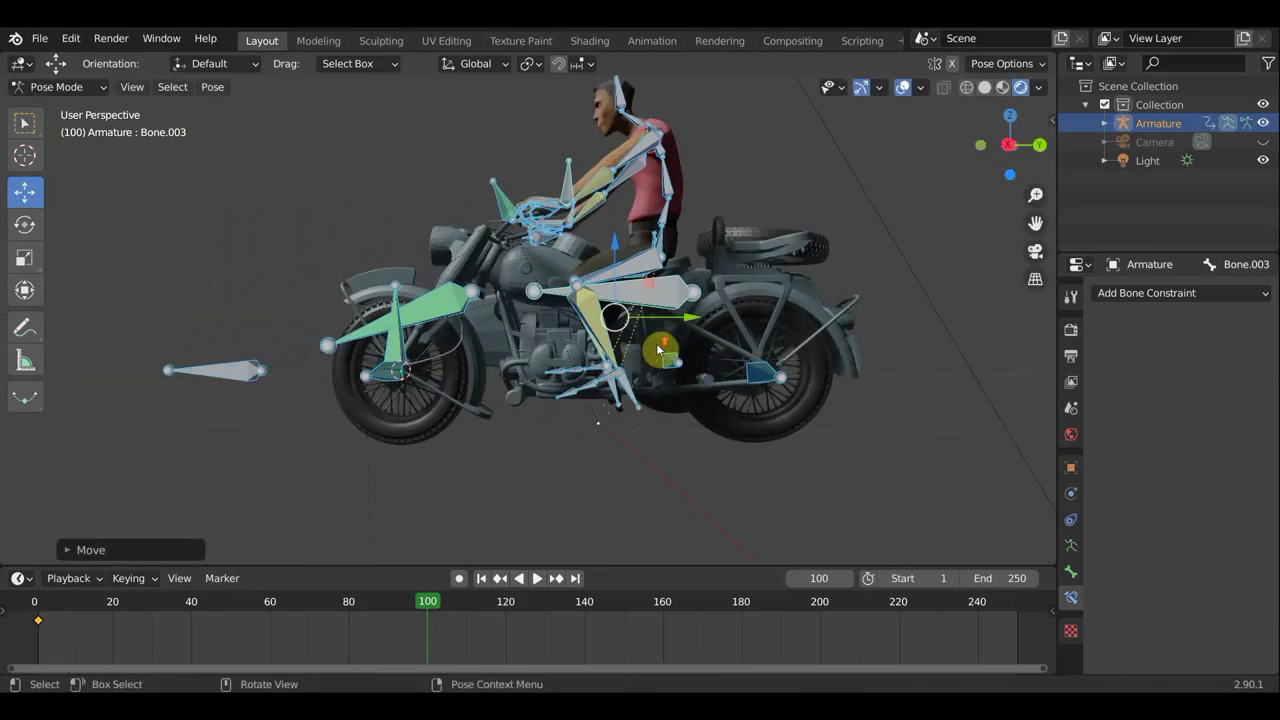
middle_drag(705, 353, 765, 373)
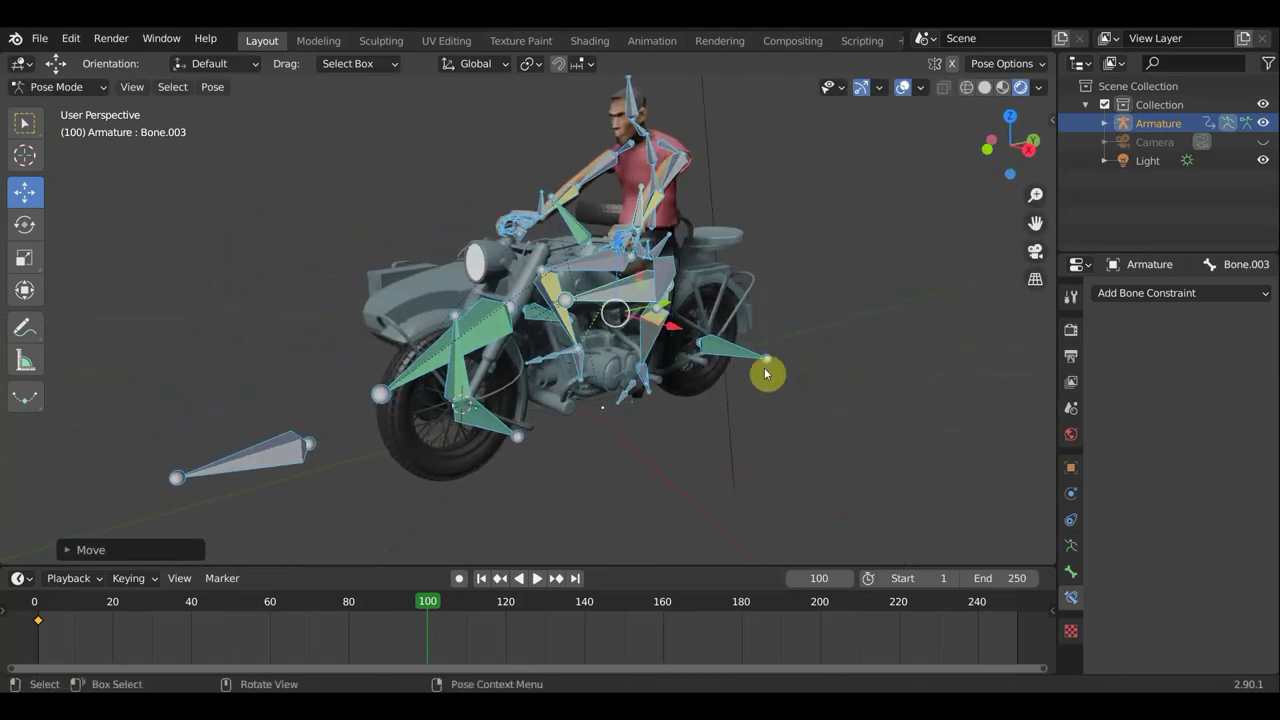
scroll(765, 373, down, 3)
ctrl+scroll(758, 367, up, 1)
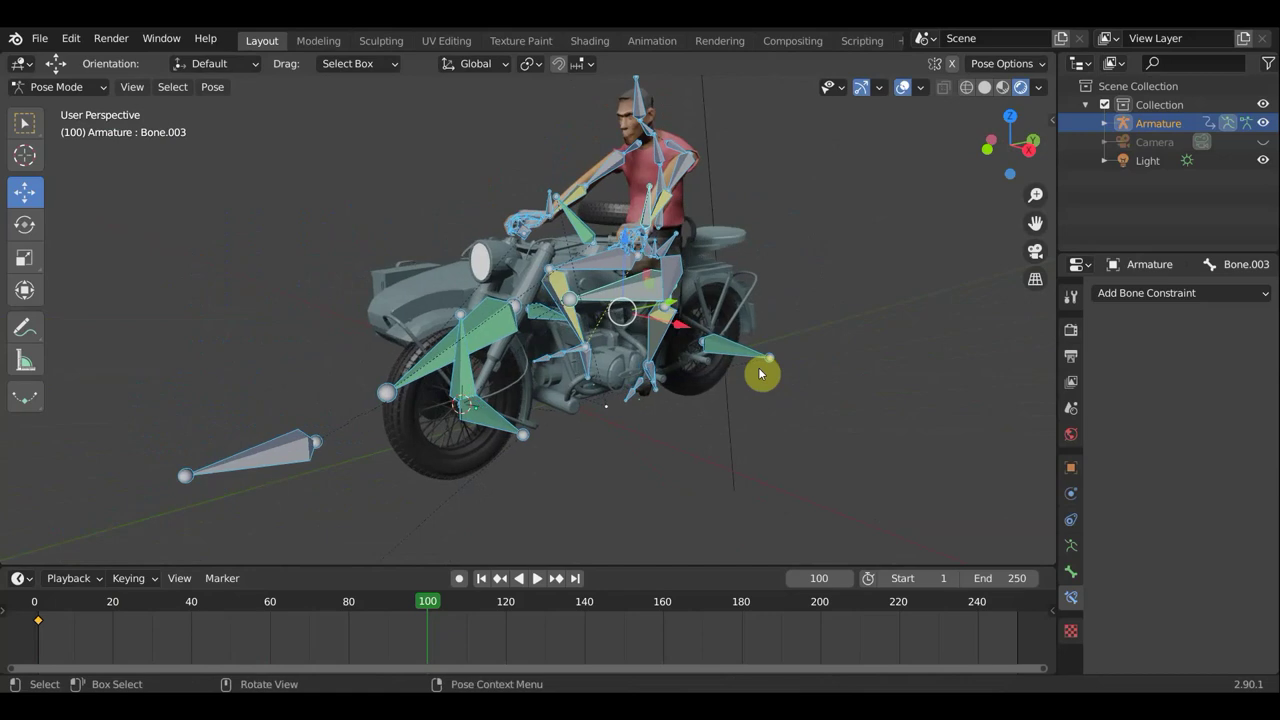
mouse_move(832, 338)
ctrl+middle_down()
mouse_move(723, 467)
mouse_move(760, 466)
ctrl+middle_up()
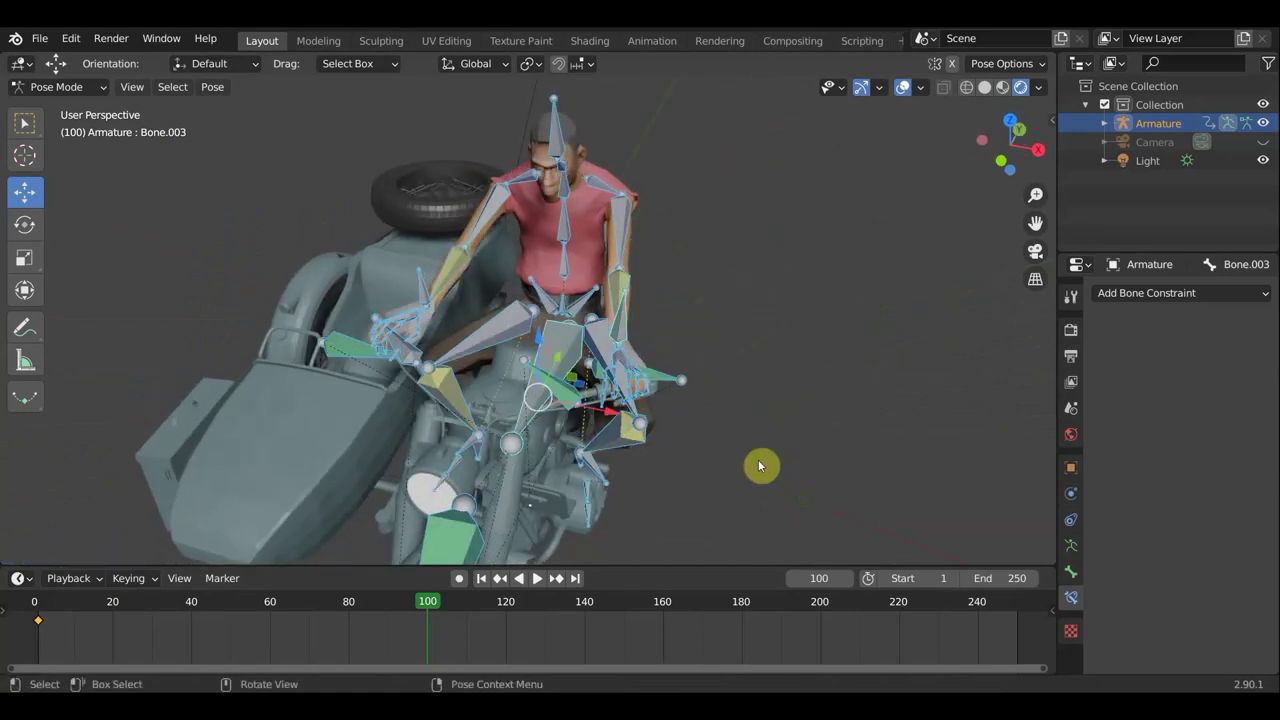
mouse_move(667, 388)
middle_down()
mouse_move(574, 363)
mouse_move(537, 311)
middle_up()
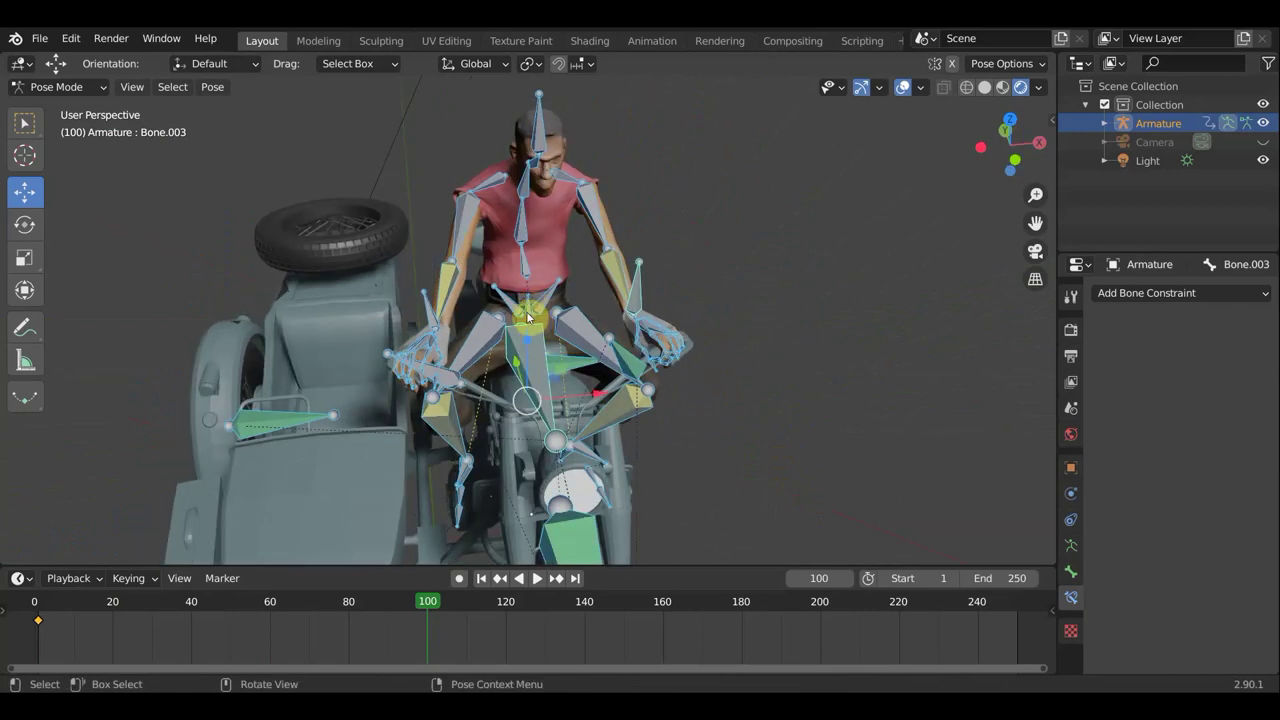
click(528, 317)
- Parent the rider's Hips bone to Bone.003
key(KP_Decimal)
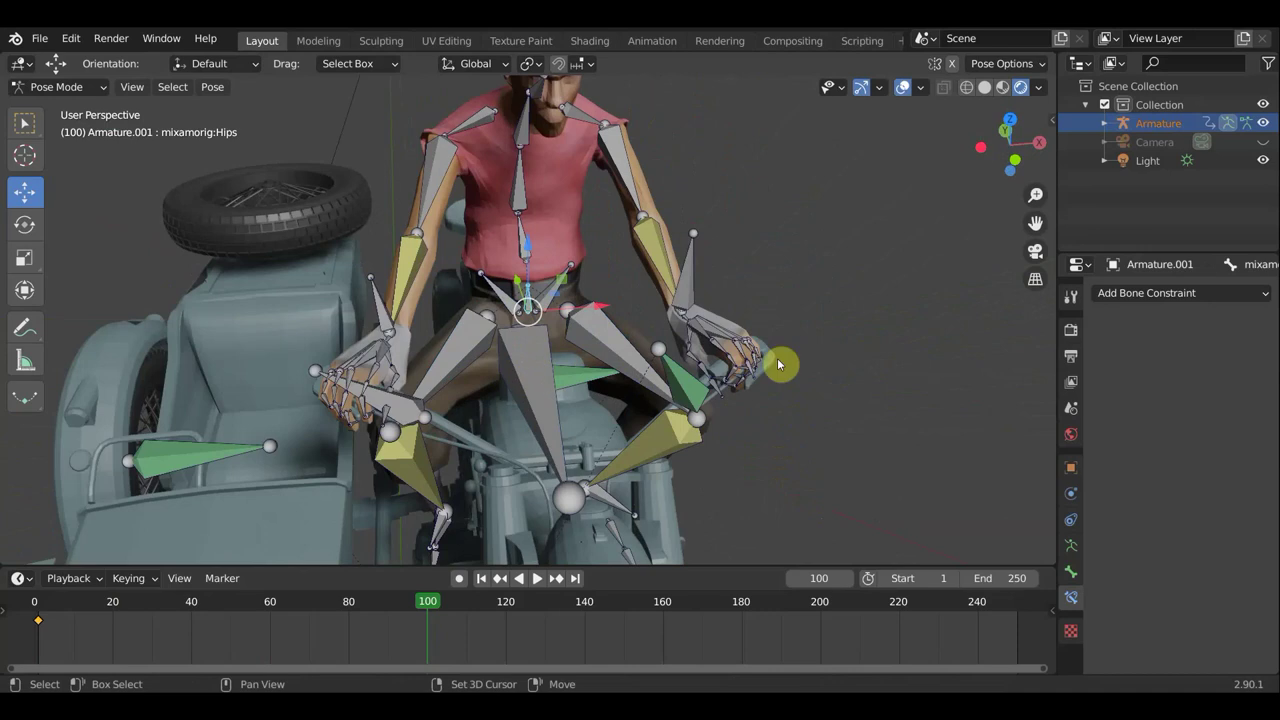
key(ctrl+z)
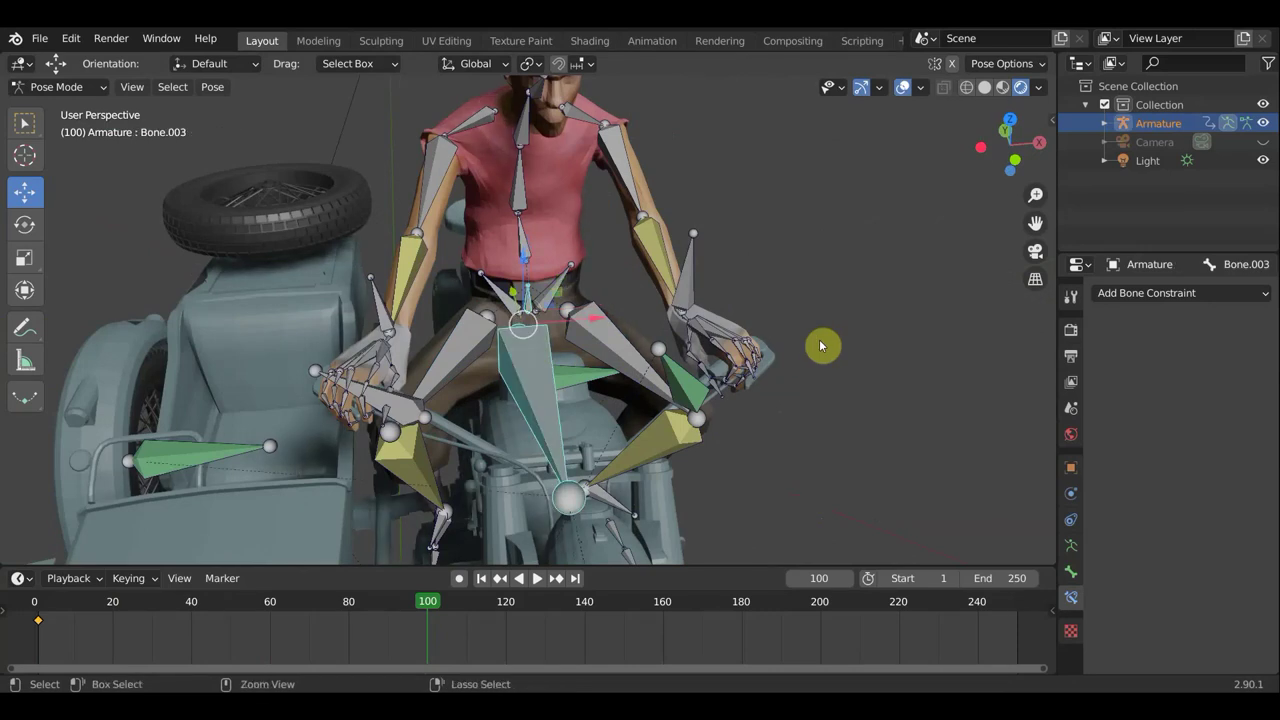
key(ctrl+p)
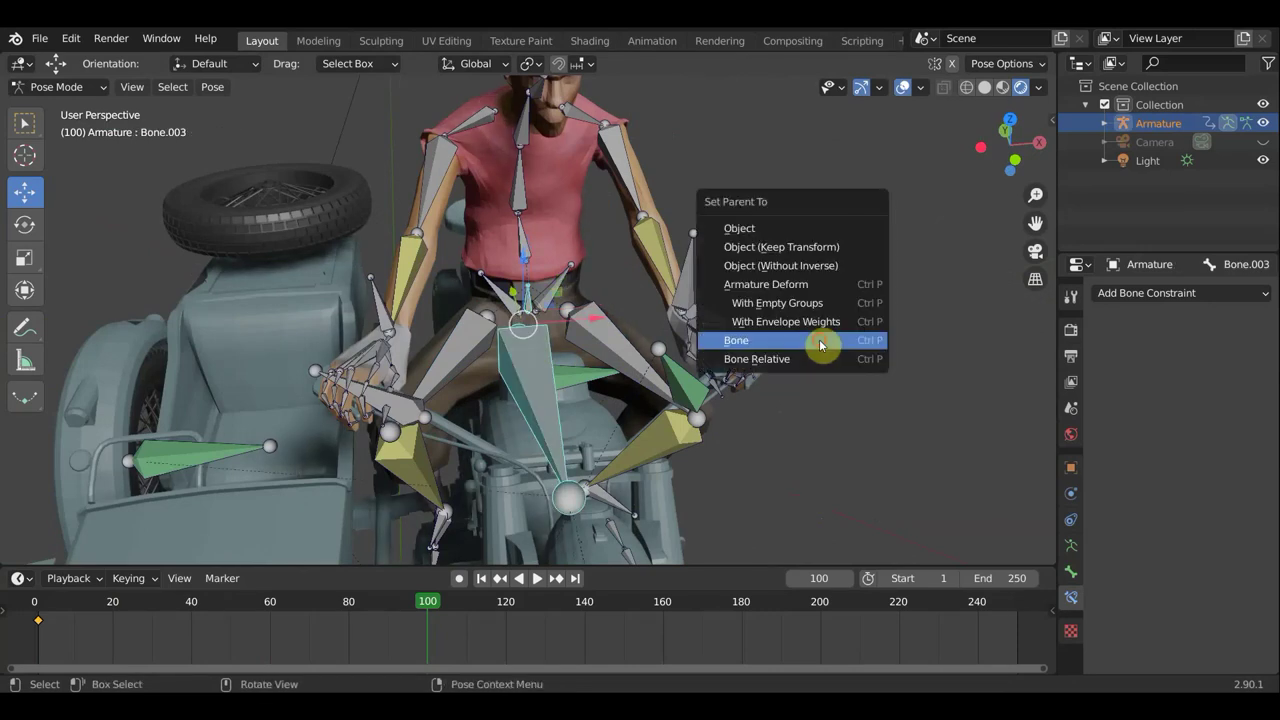
click(821, 340)
scroll(850, 370, down, 5)
- Select all bones and slide the whole rig forward along Y at frame 100
mouse_move(860, 383)
middle_down()
mouse_move(700, 346)
mouse_move(643, 309)
middle_up()
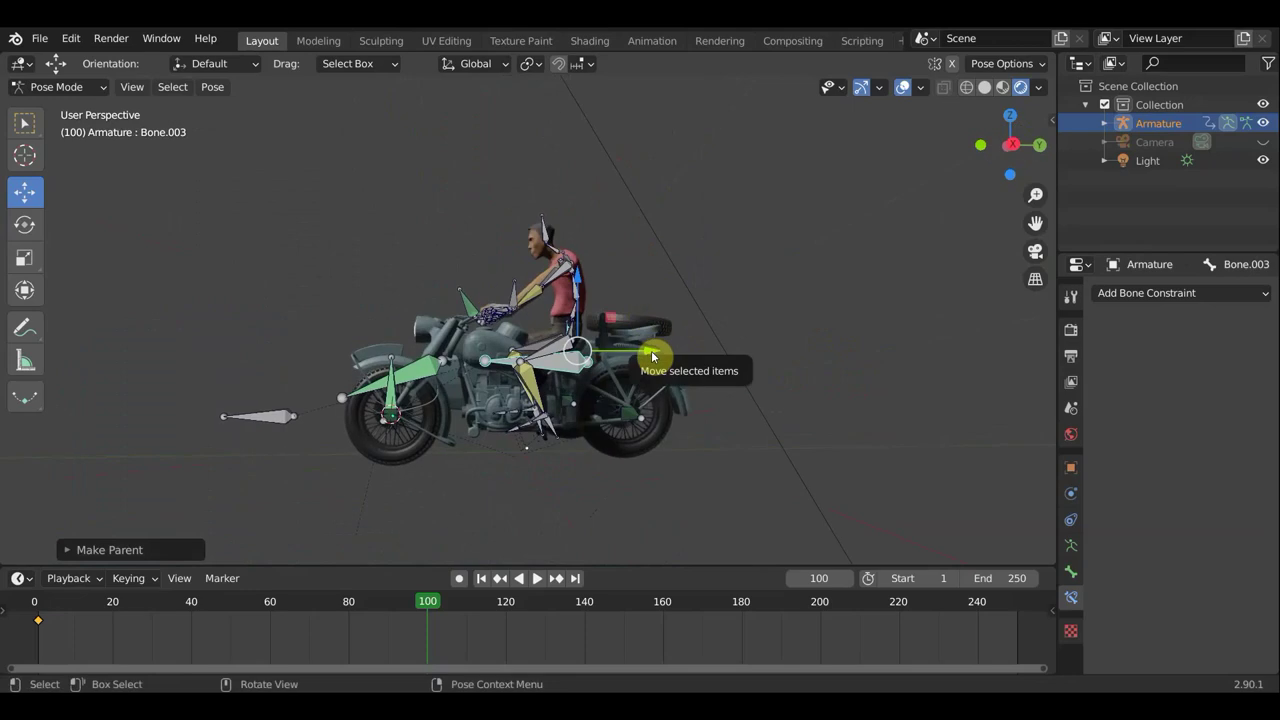
key(a)
mouse_move(614, 384)
mouse_down()
mouse_move(594, 381)
mouse_move(607, 385)
mouse_up()
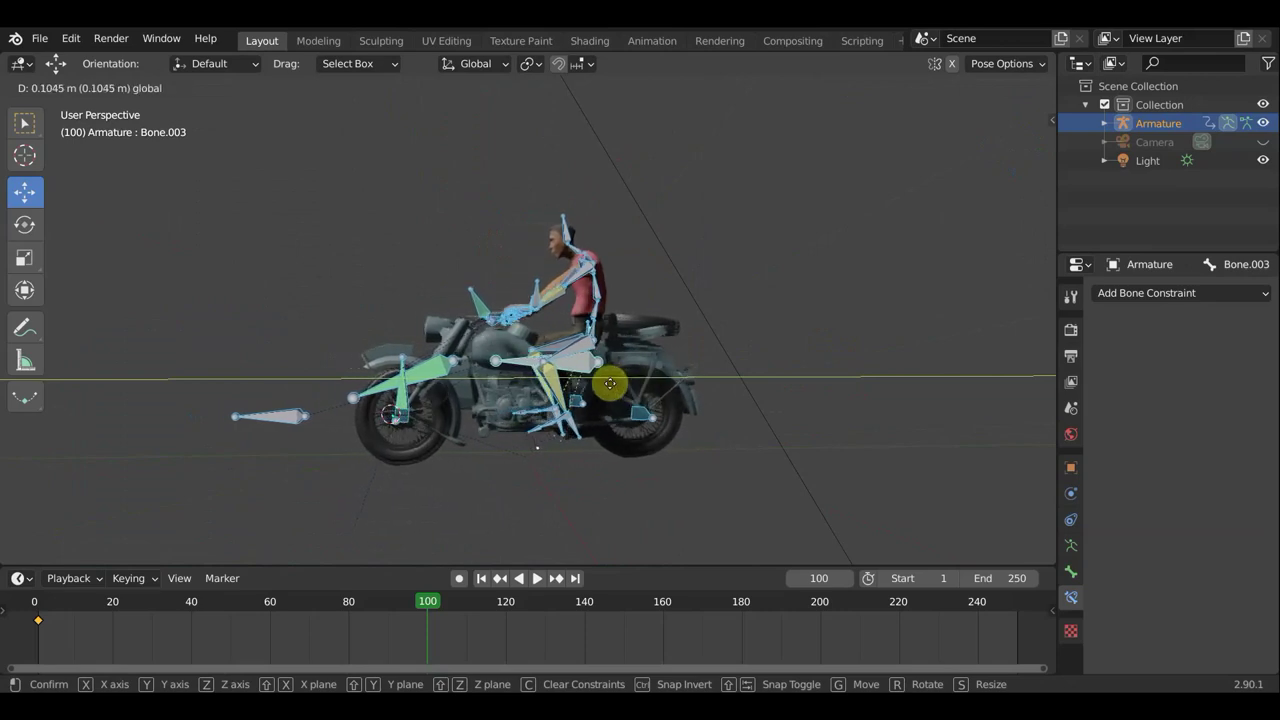
click(607, 385)
- Drag Bone.003 further forward so the bike and rider sit -3.48 m along Y
scroll(610, 375, up, 3)
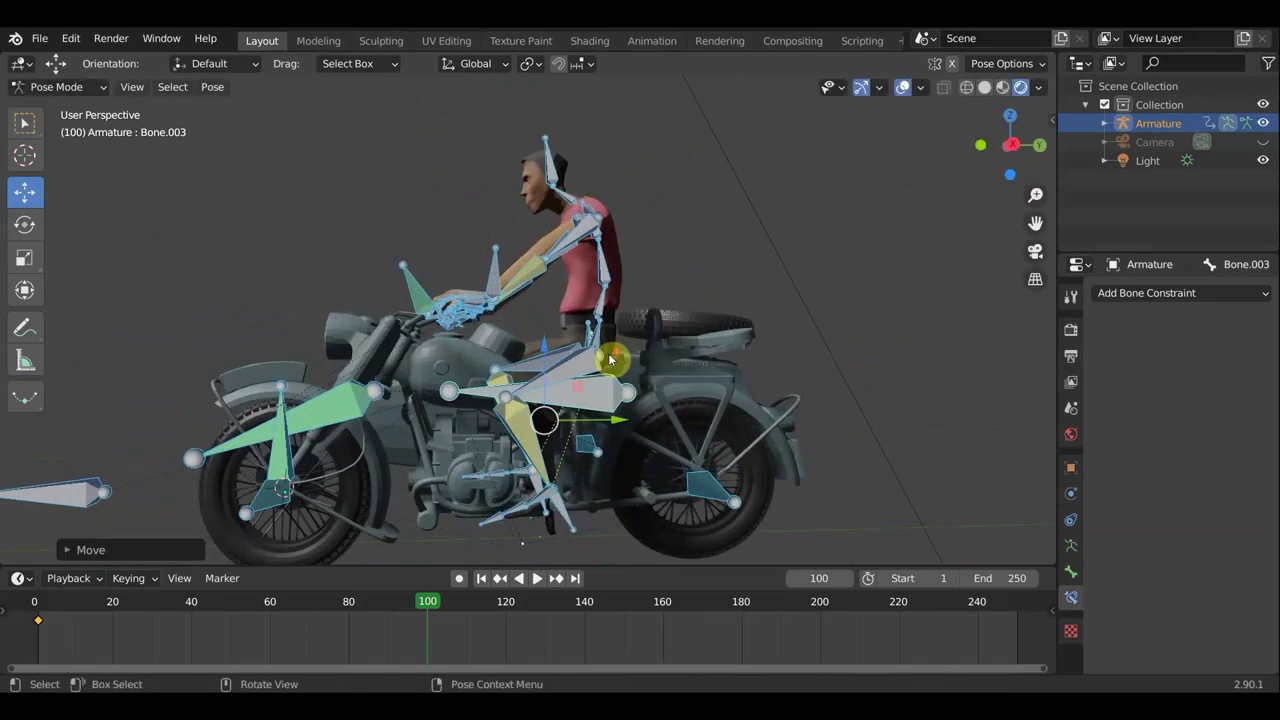
scroll(613, 359, down, 1)
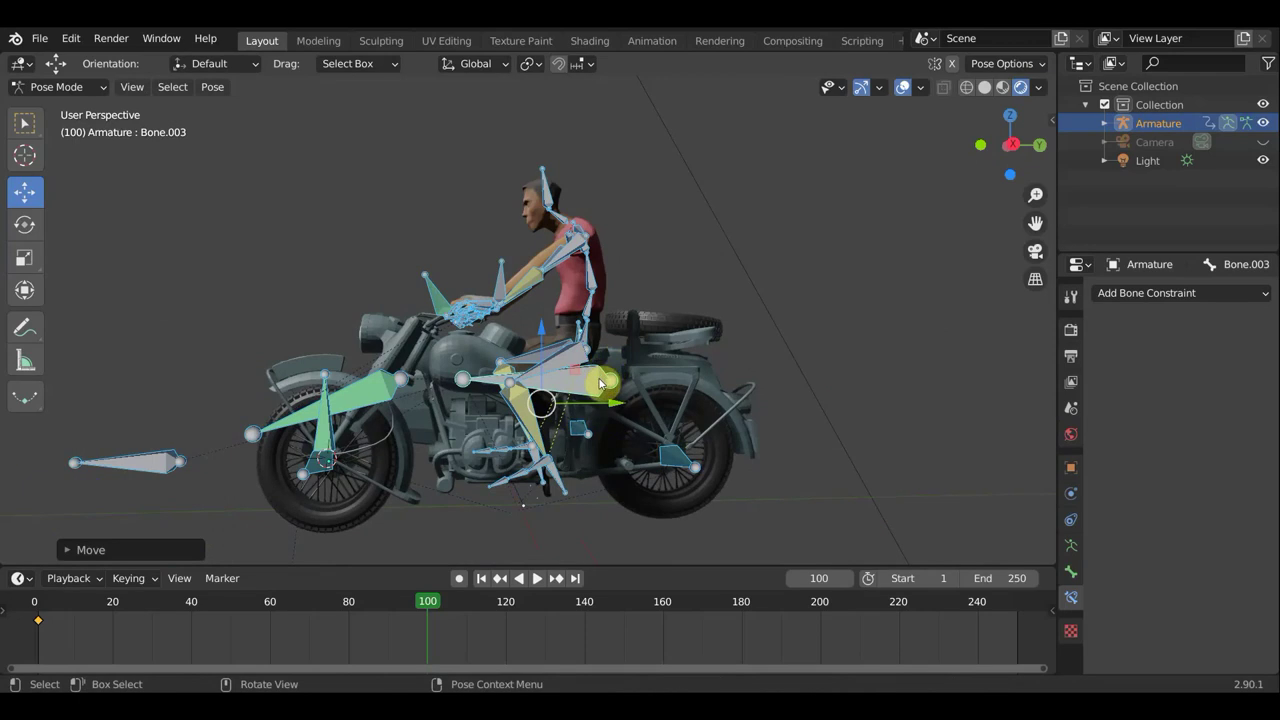
scroll(600, 380, down, 1)
scroll(600, 384, down, 1)
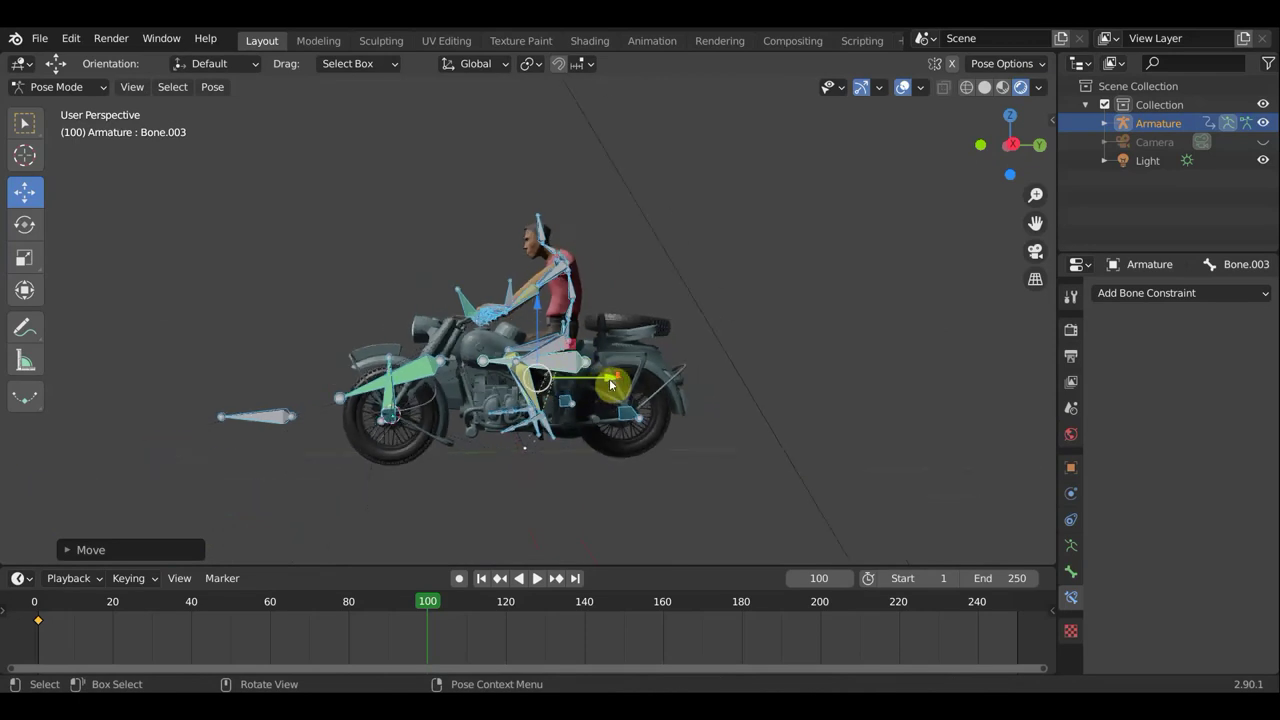
scroll(611, 385, down, 1)
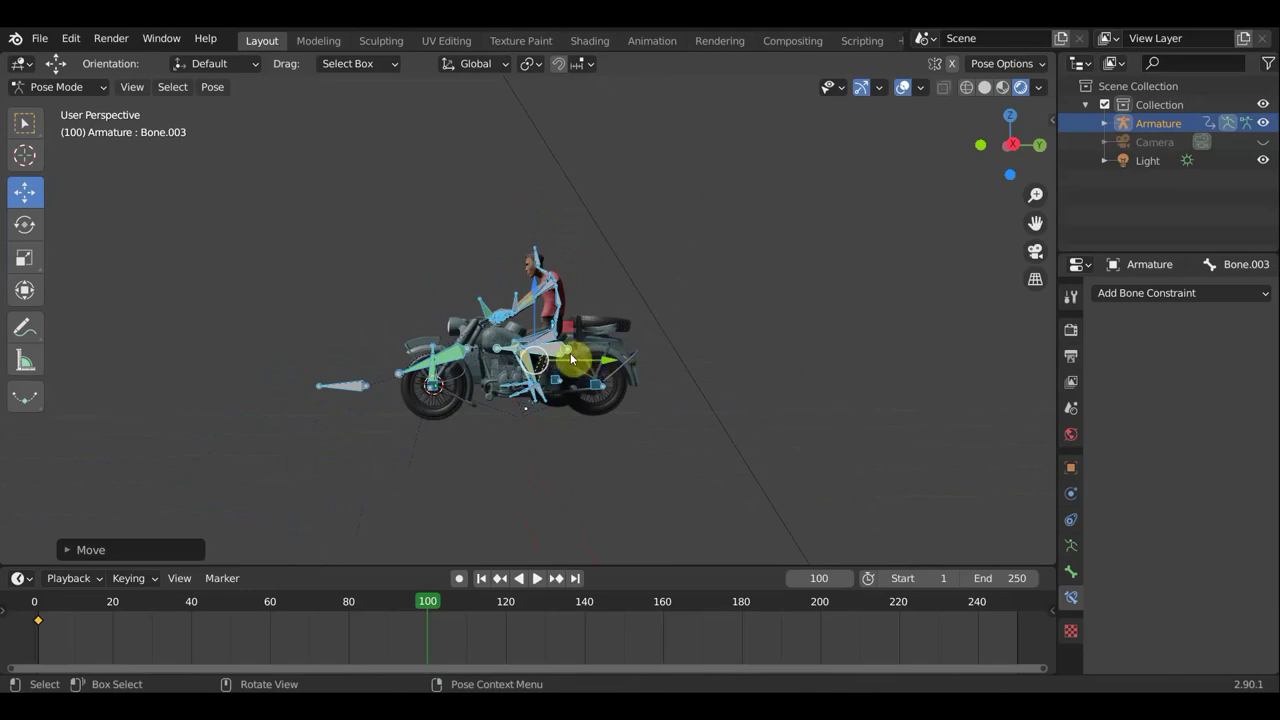
scroll(567, 358, up, 2)
click(583, 361)
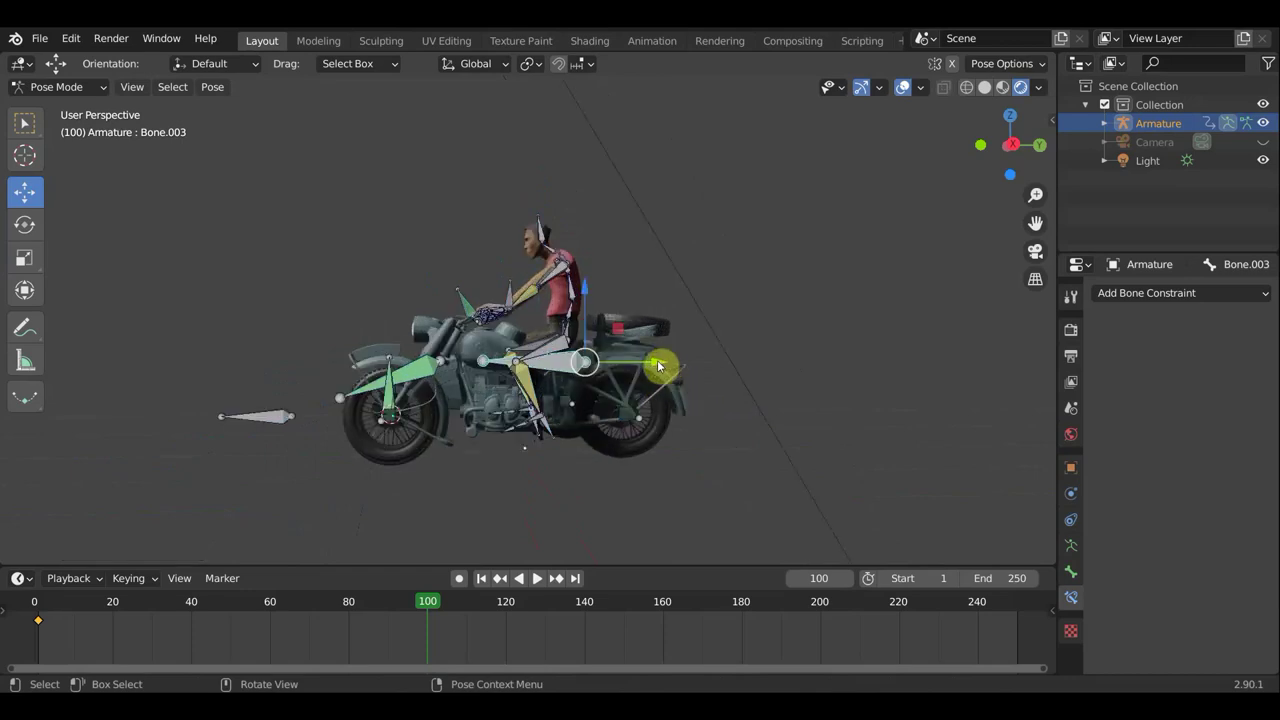
drag(658, 366, 334, 391)
scroll(340, 393, down, 3)
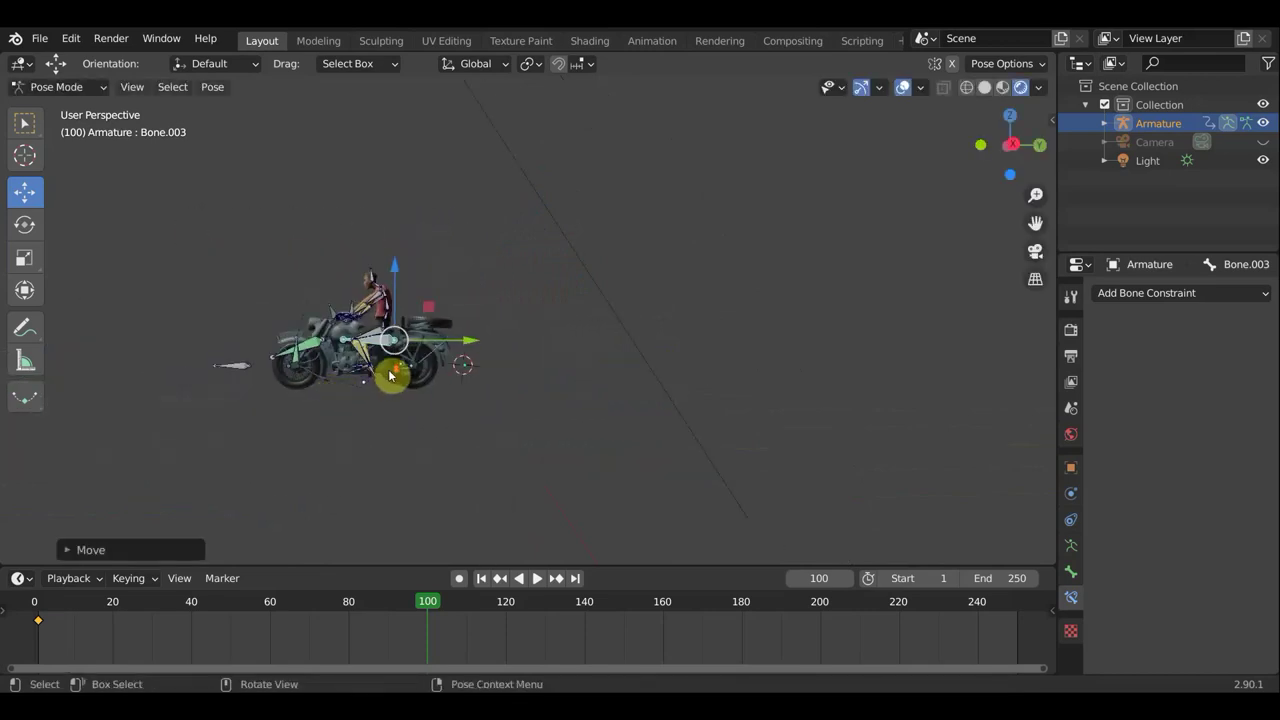
scroll(400, 370, down, 2)
drag(523, 340, 297, 371)
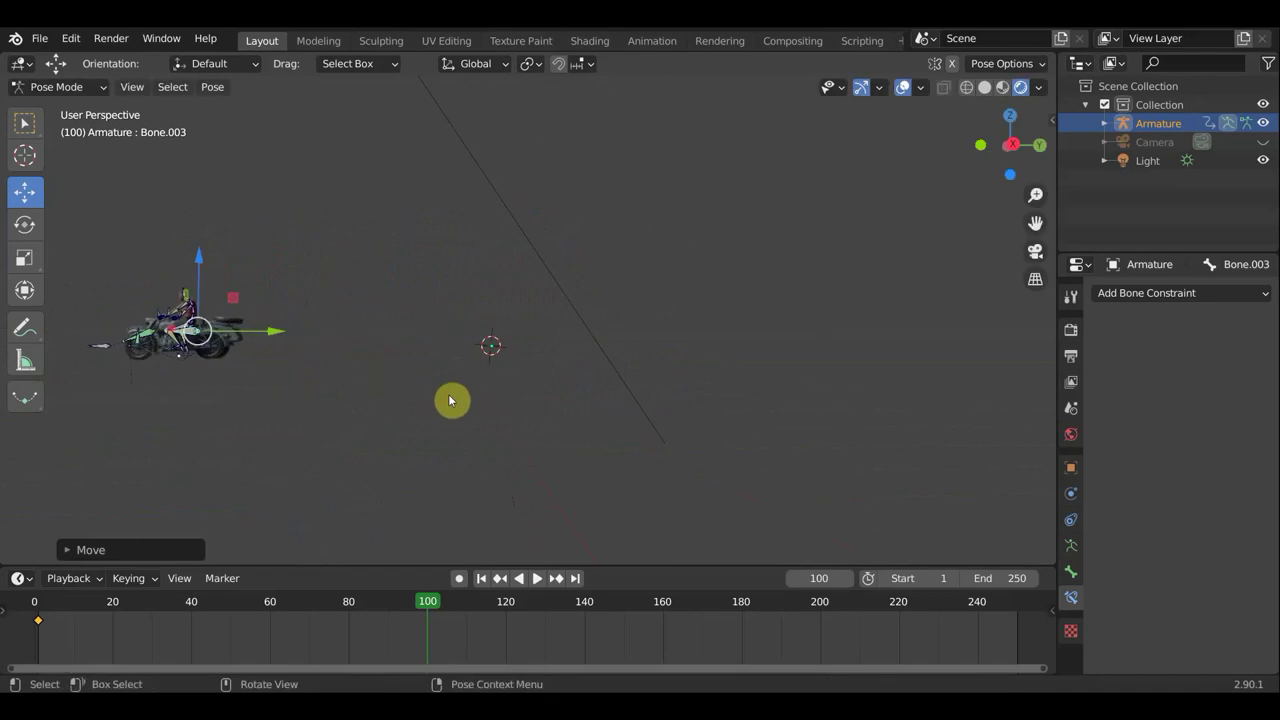
- Key Location & Rotation for all bones at frame 100
key(a)
key(i)
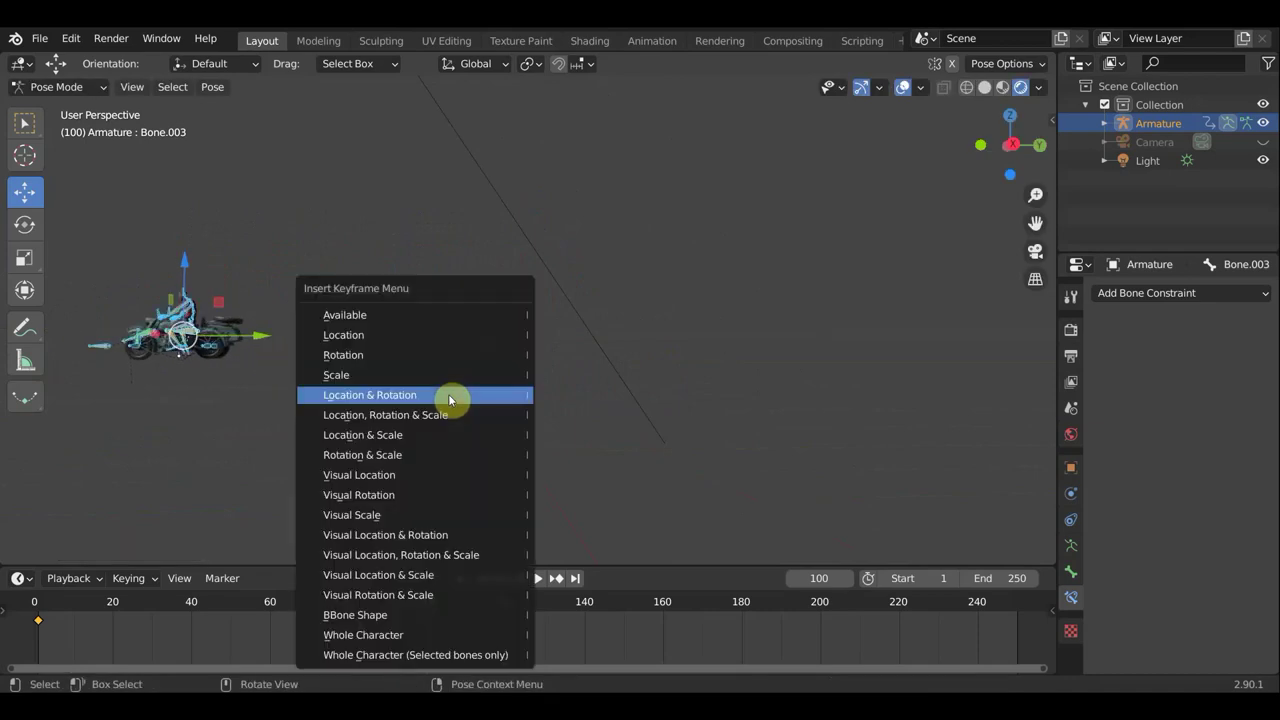
click(448, 394)
scroll(600, 372, up, 2)
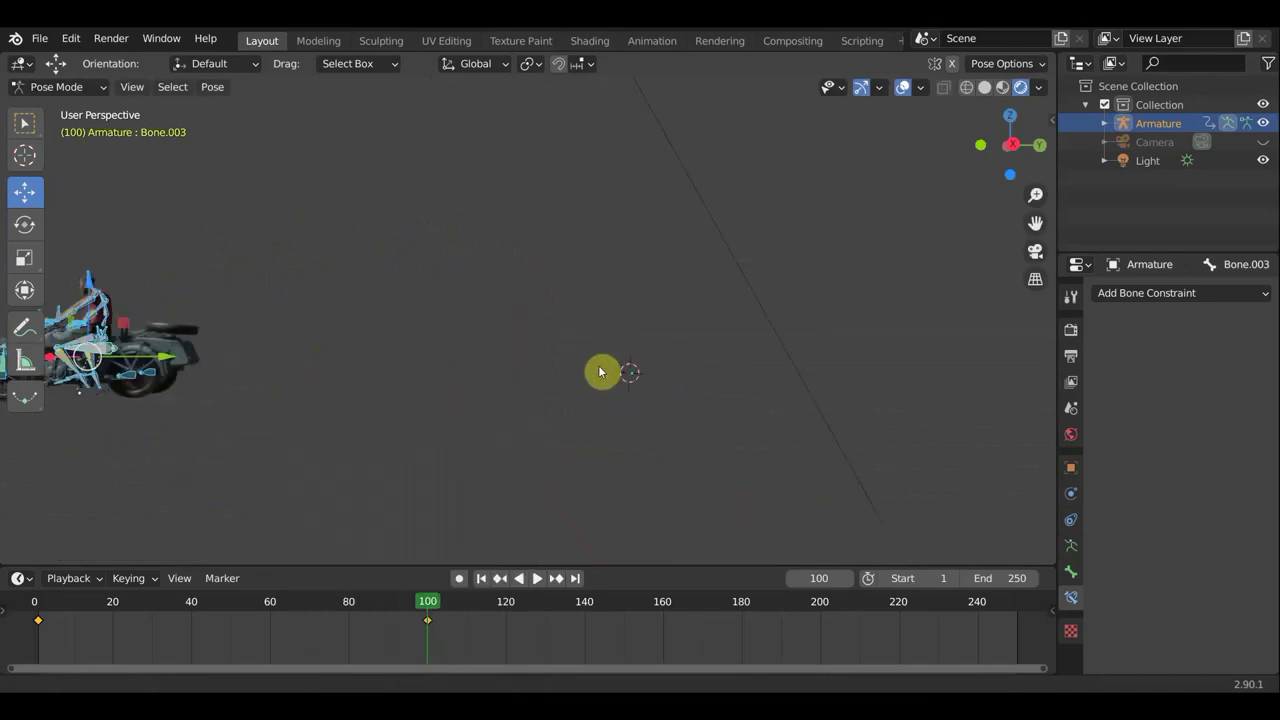
shift+middle_drag(600, 372, 746, 349)
scroll(510, 360, up, 2)
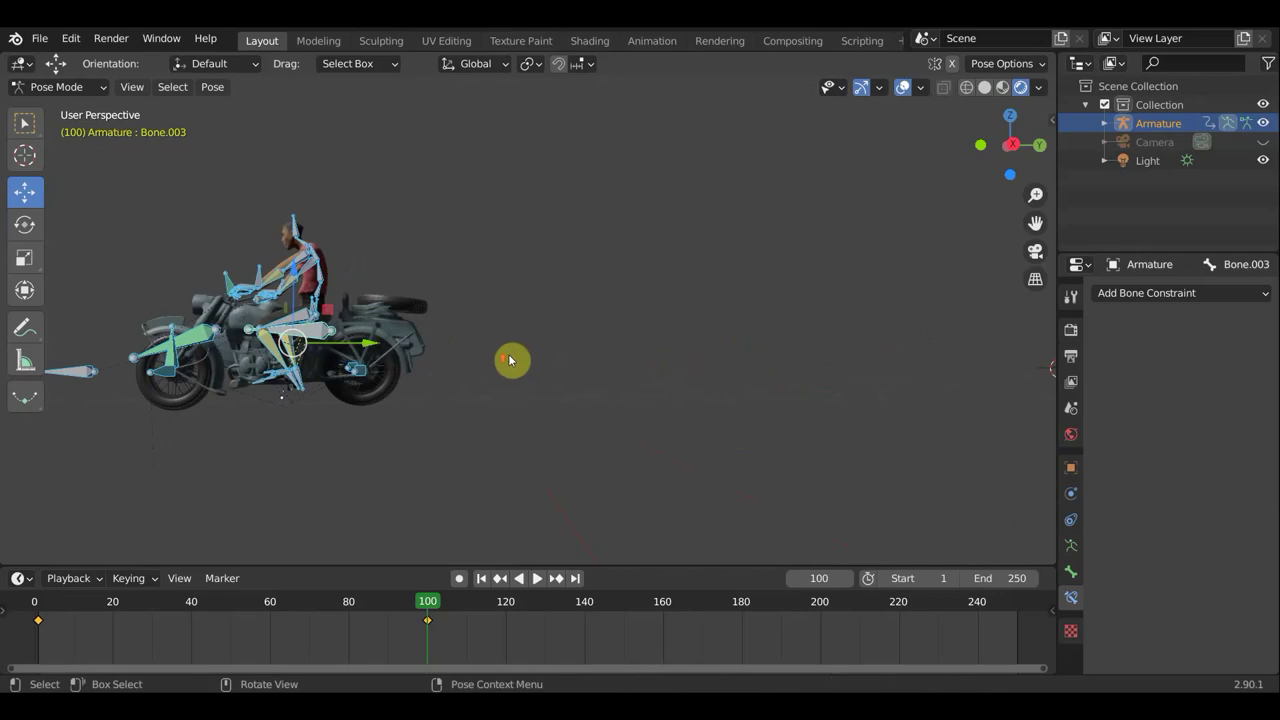
- Hide overlays, set the End frame to 100 and play the animation
click(902, 87)
mouse_move(666, 311)
middle_down()
mouse_move(766, 317)
mouse_move(760, 337)
middle_up()
text(100)
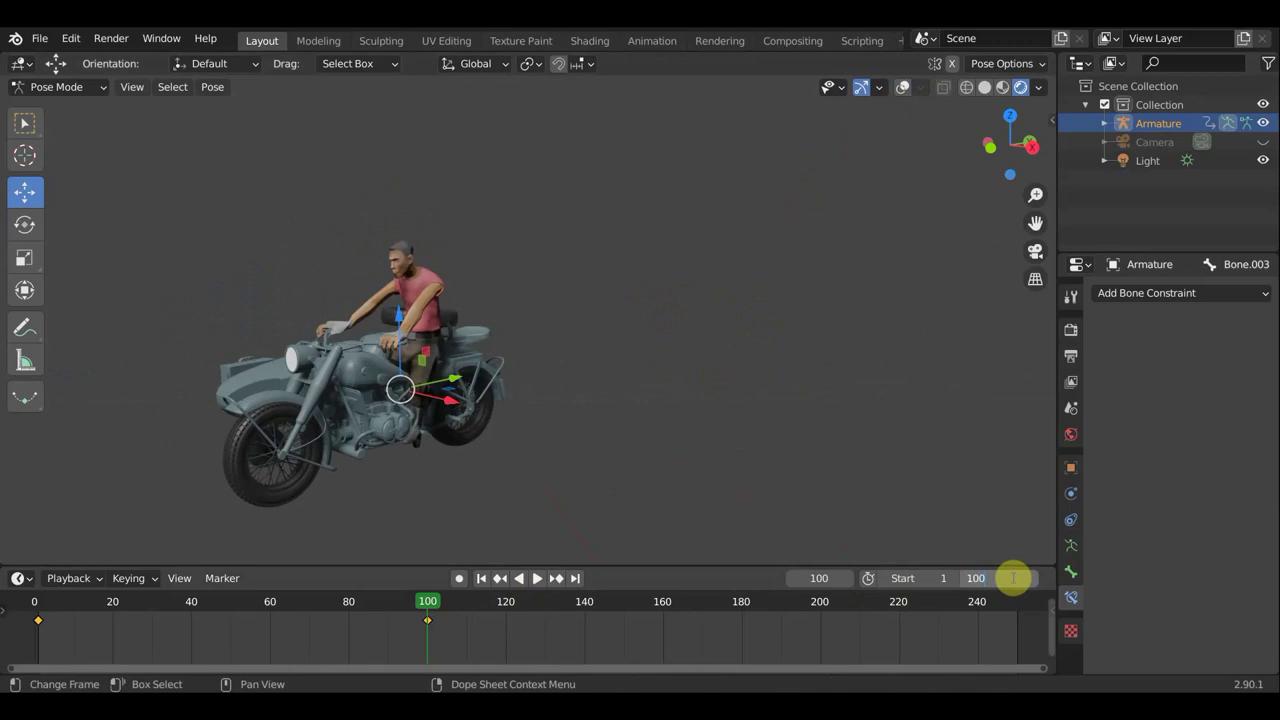
key(Return)
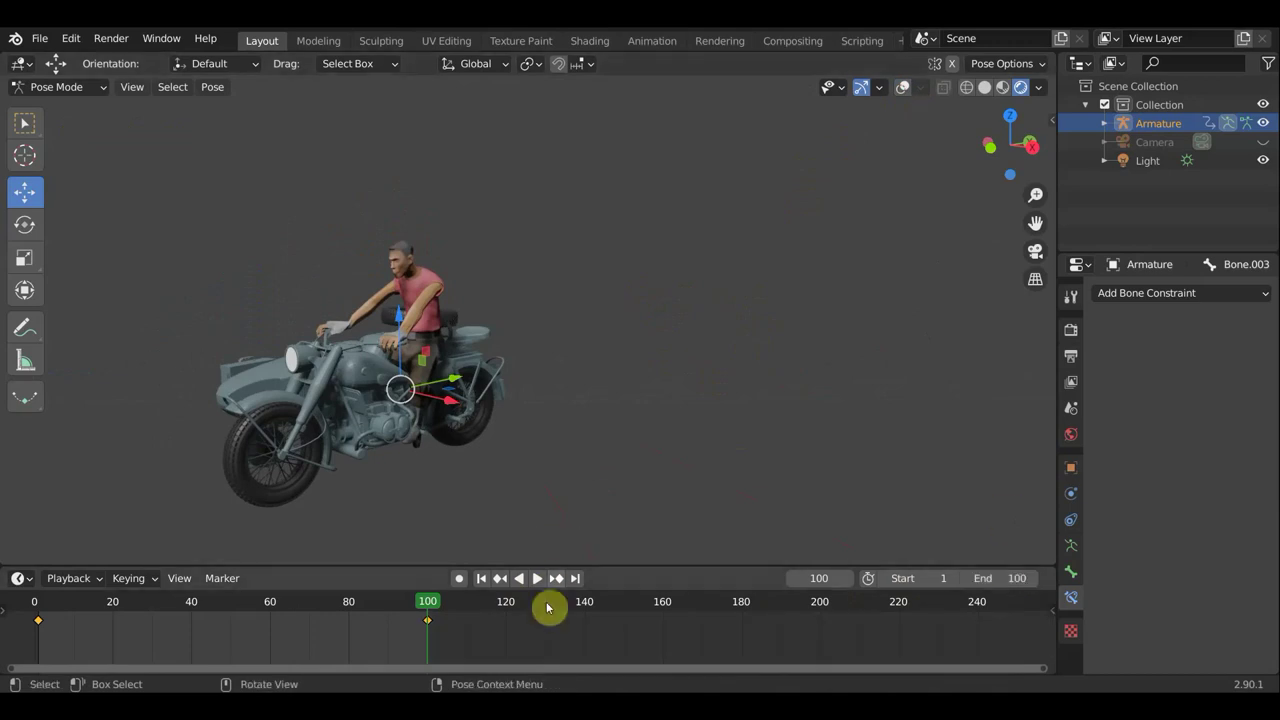
click(539, 579)
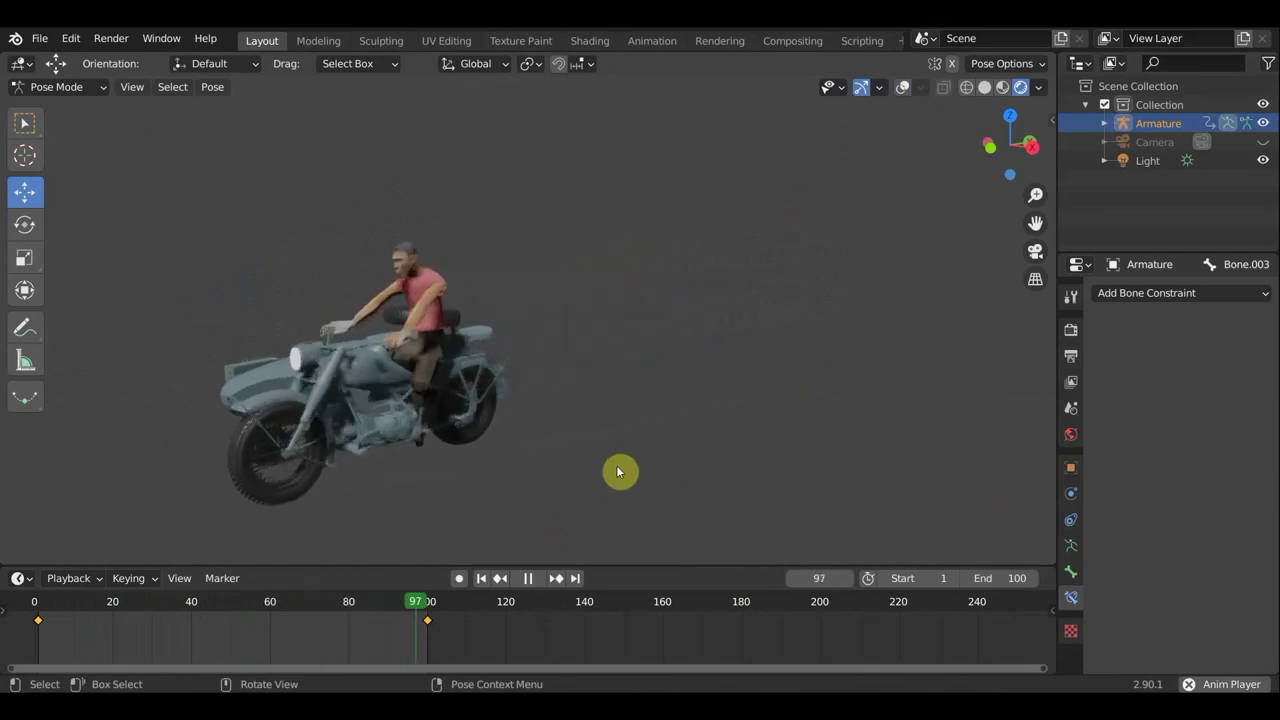
click(530, 580)
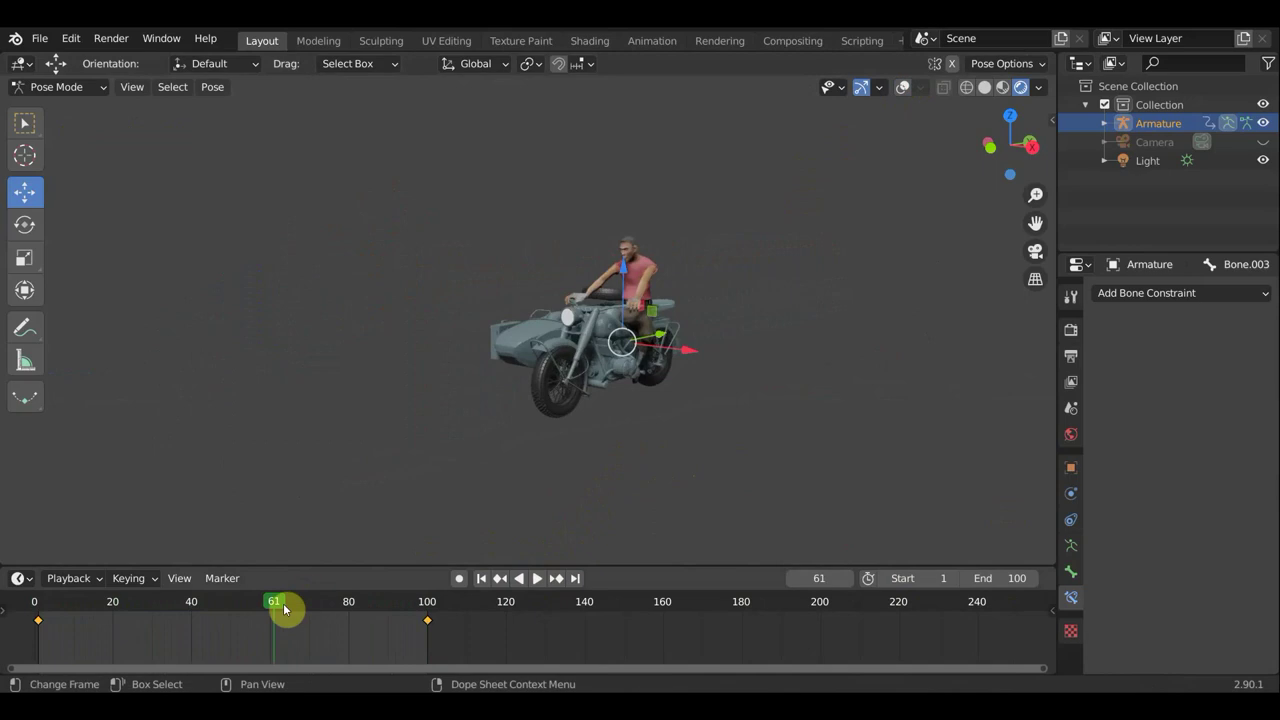
- Replay from near the start, stopping at frame 22, and view the bike from the right side
drag(253, 604, 44, 606)
key(space)
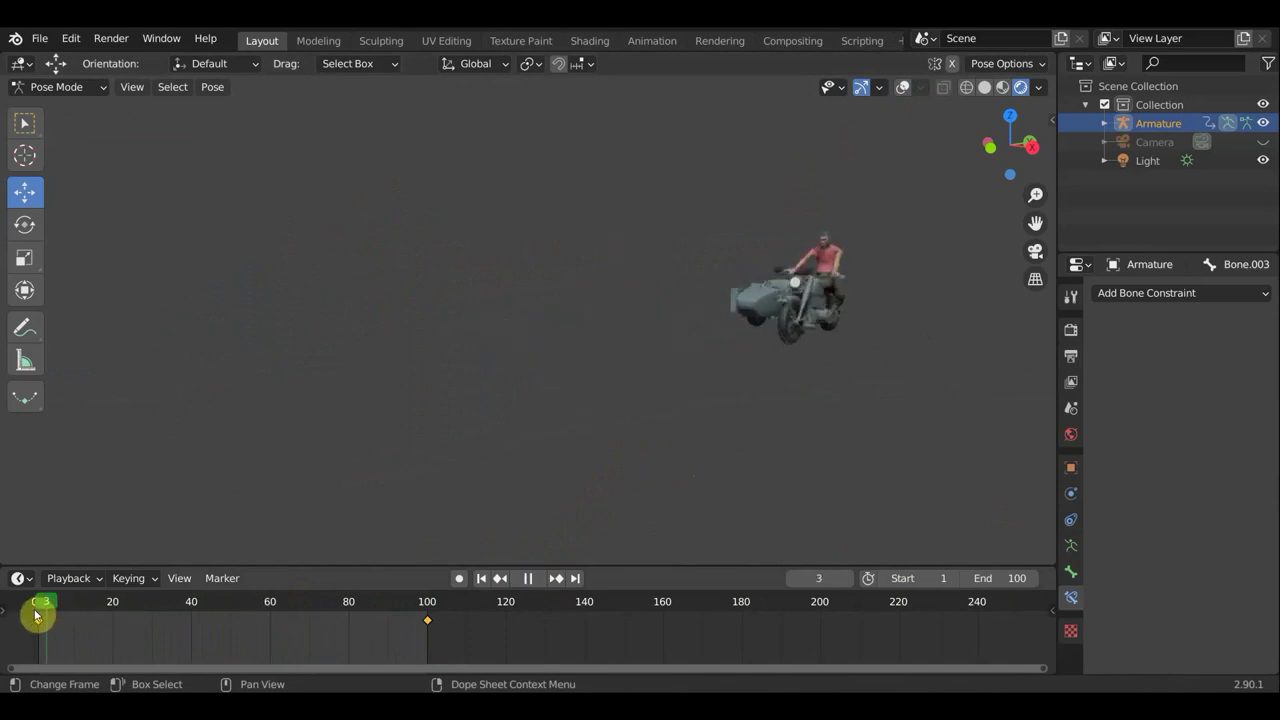
key(space)
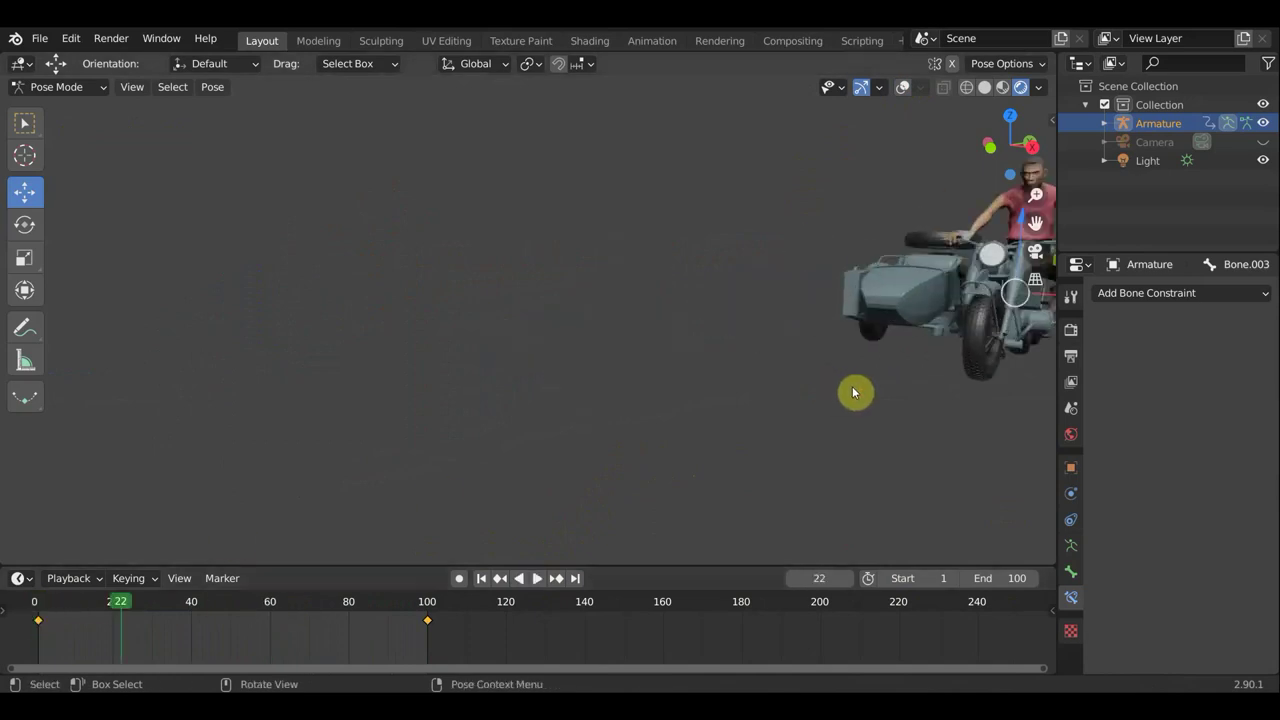
key(KP_3)
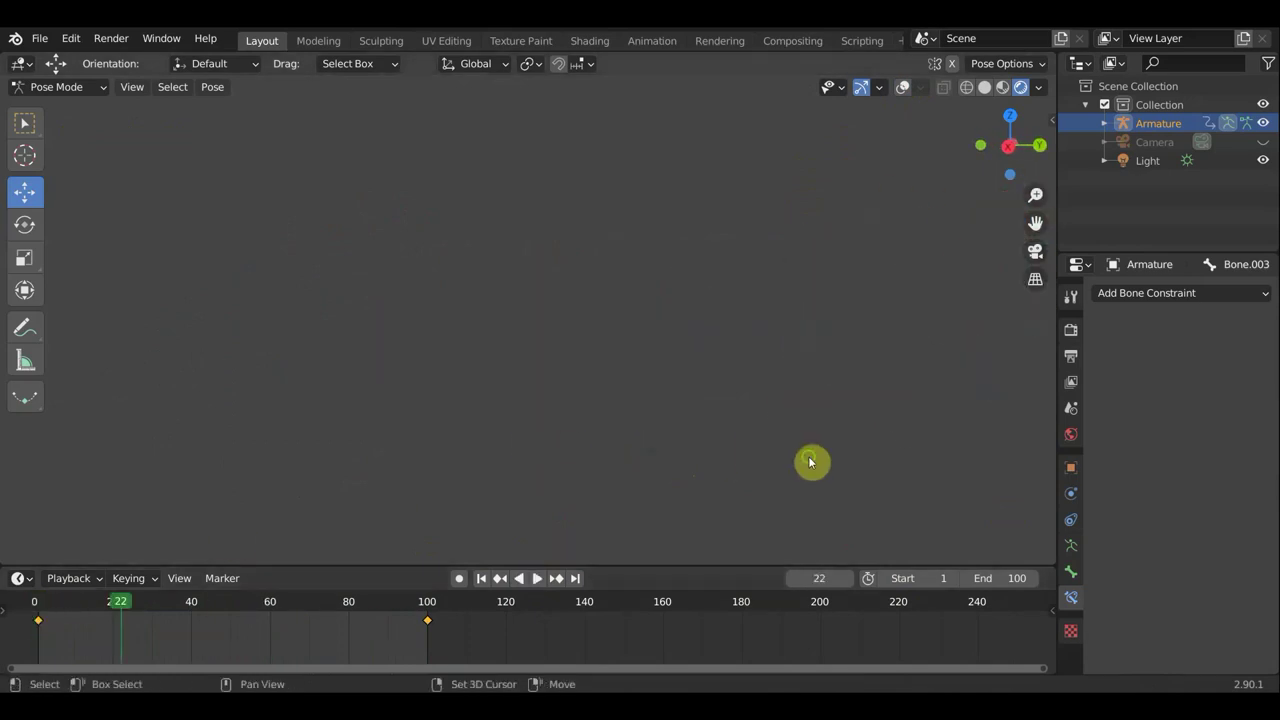
scroll(555, 320, down, 2)
scroll(801, 354, down, 1)
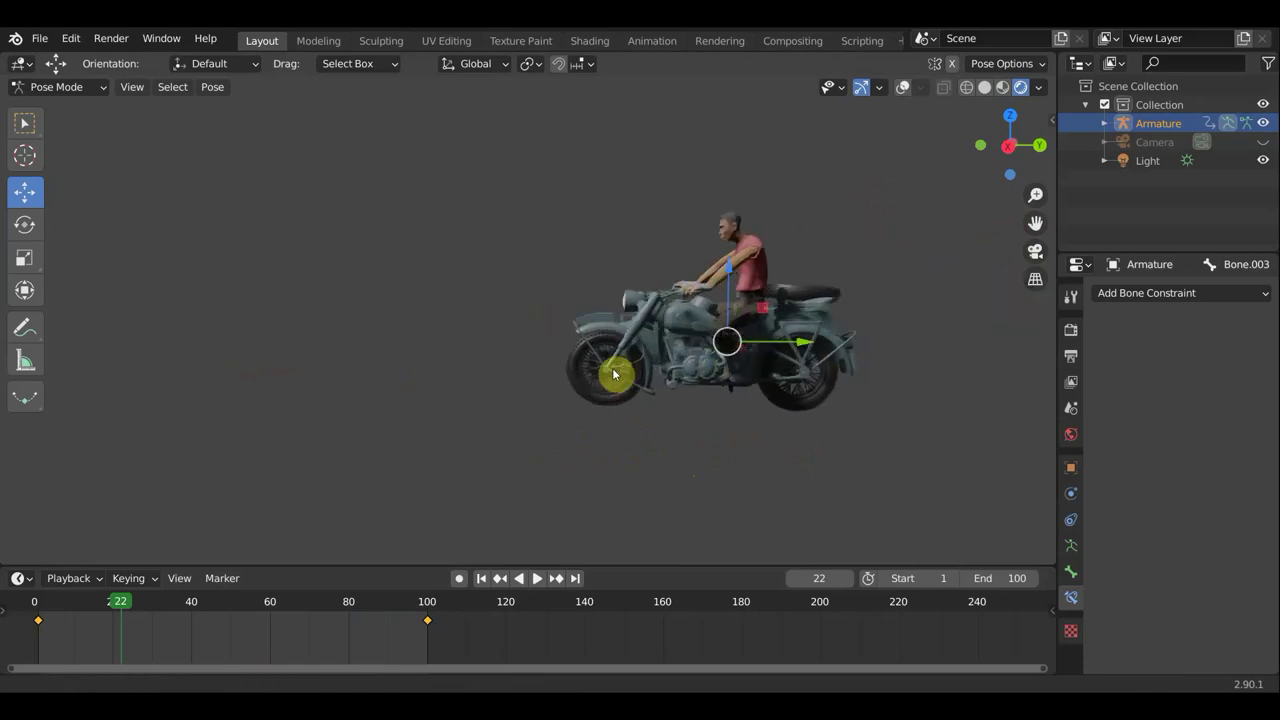
scroll(826, 224, down, 2)
scroll(826, 224, up, 3)
- Change both wheel bones' Transformation Map From Y range from ±6 m to -8 m and 8 m
click(908, 86)
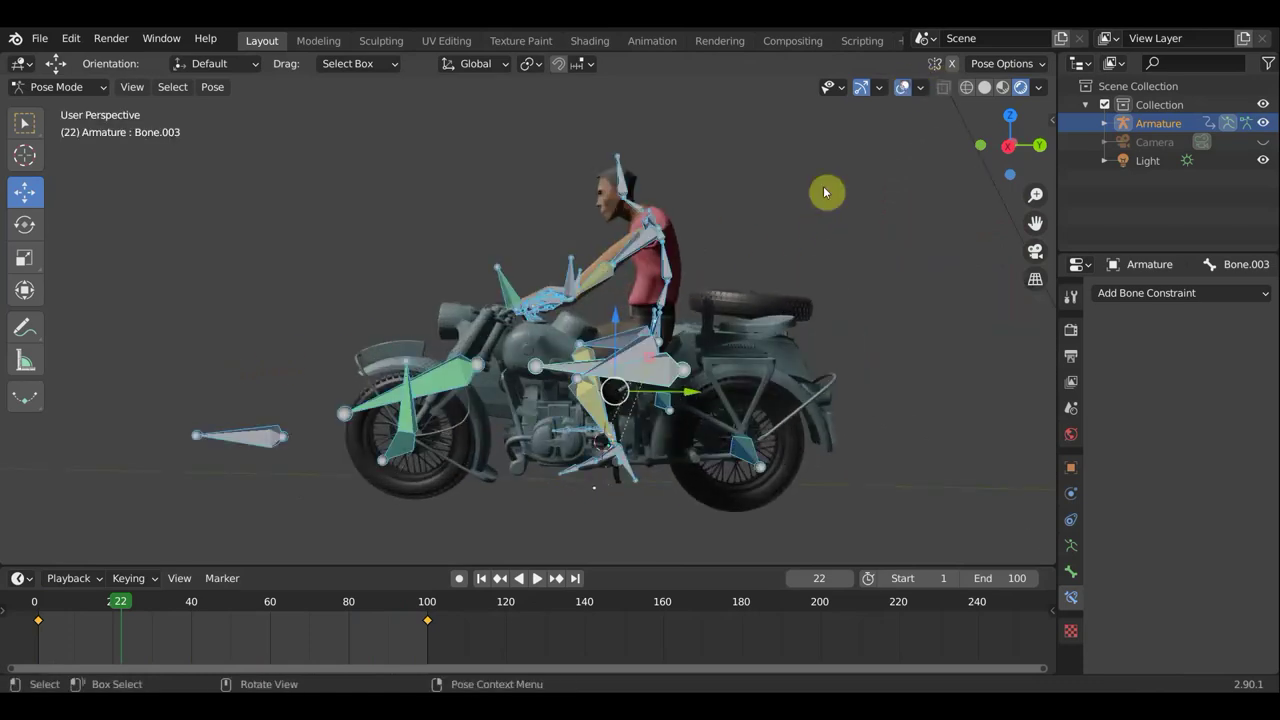
middle_drag(509, 417, 457, 446)
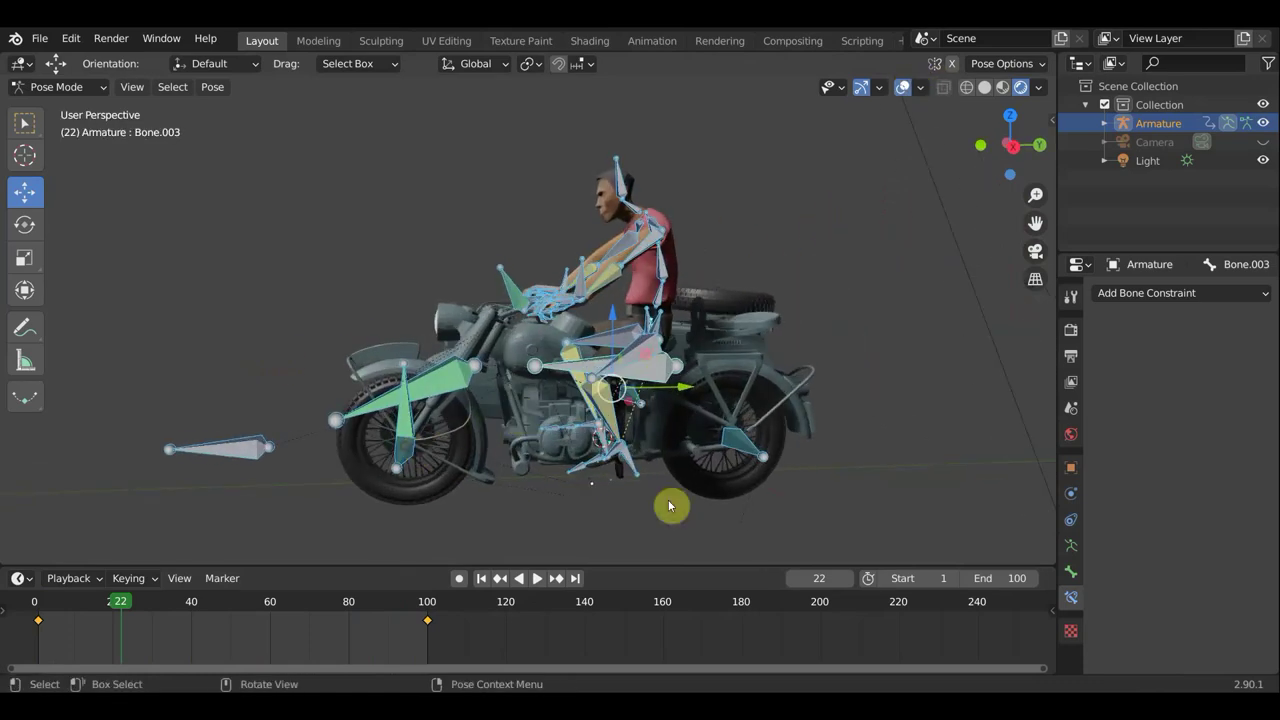
click(400, 455)
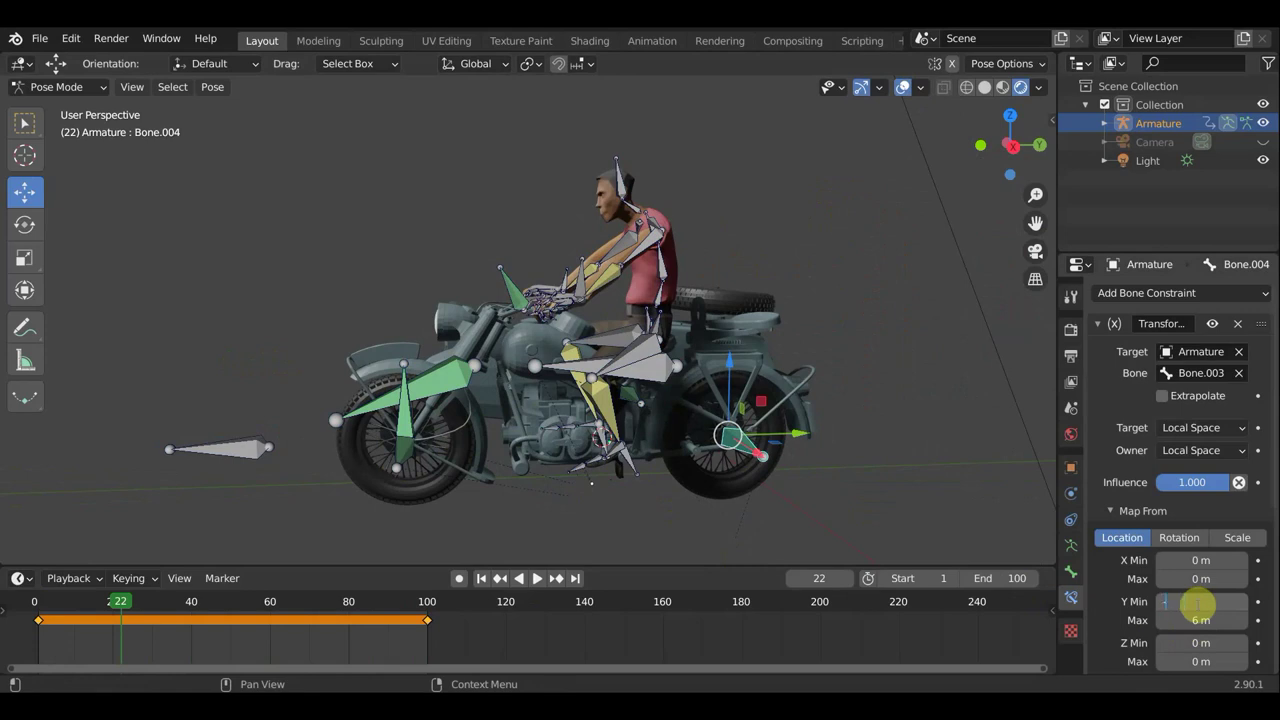
key(Return)
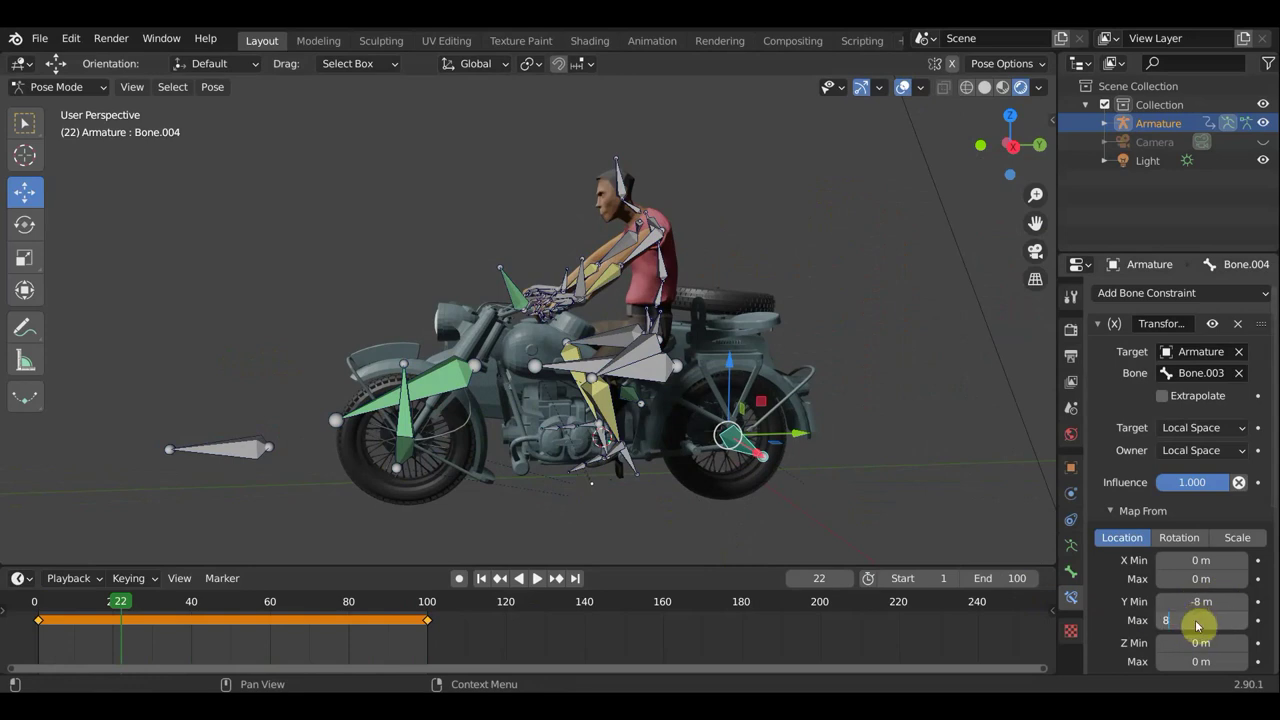
key(Return)
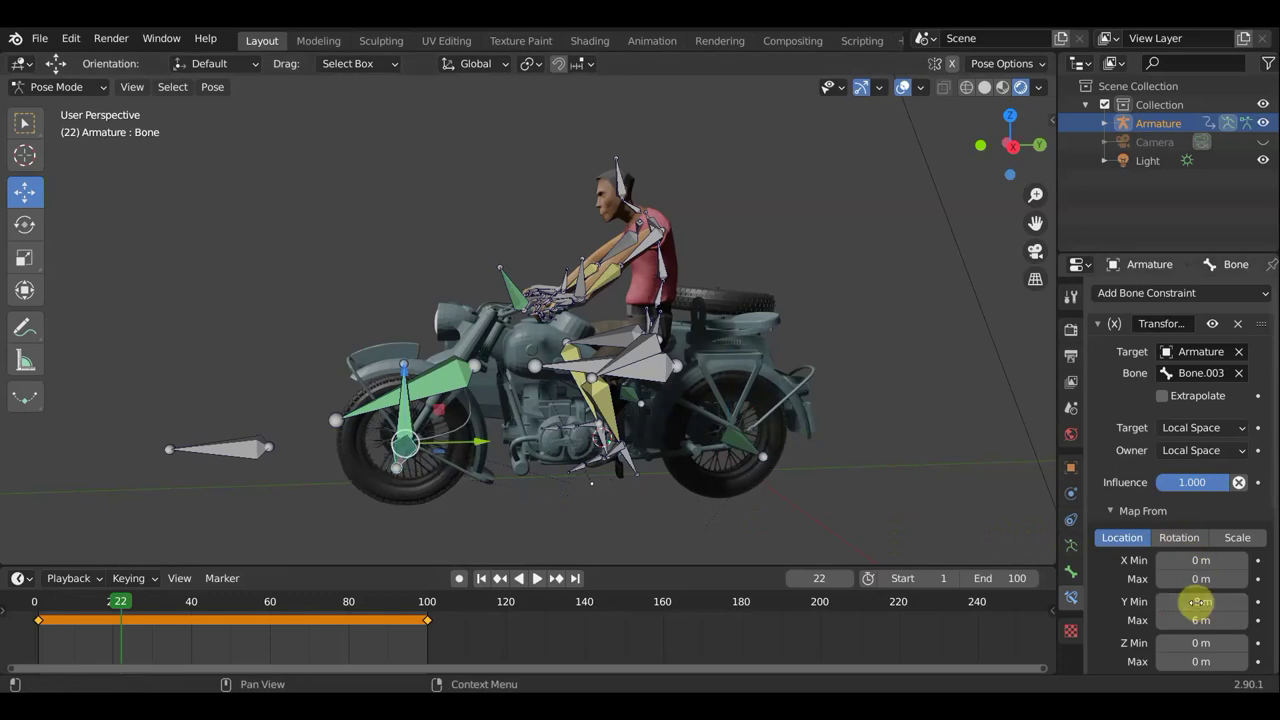
key(Return)
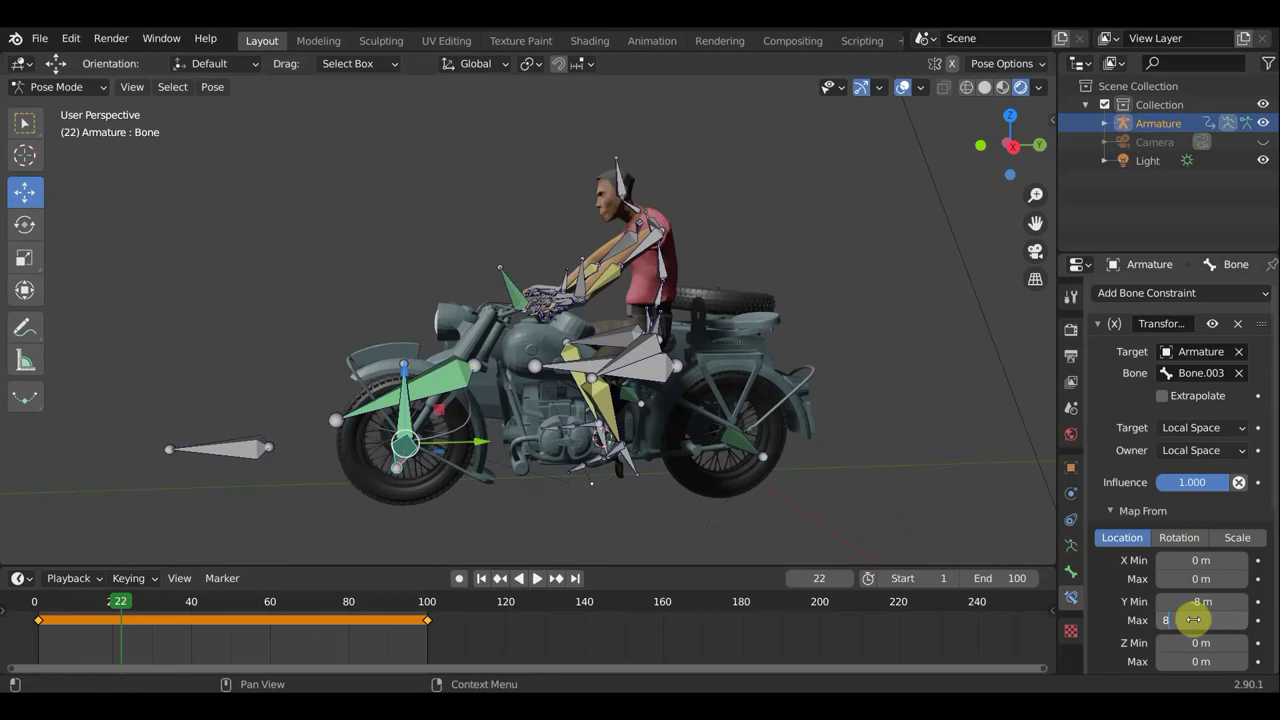
key(Return)
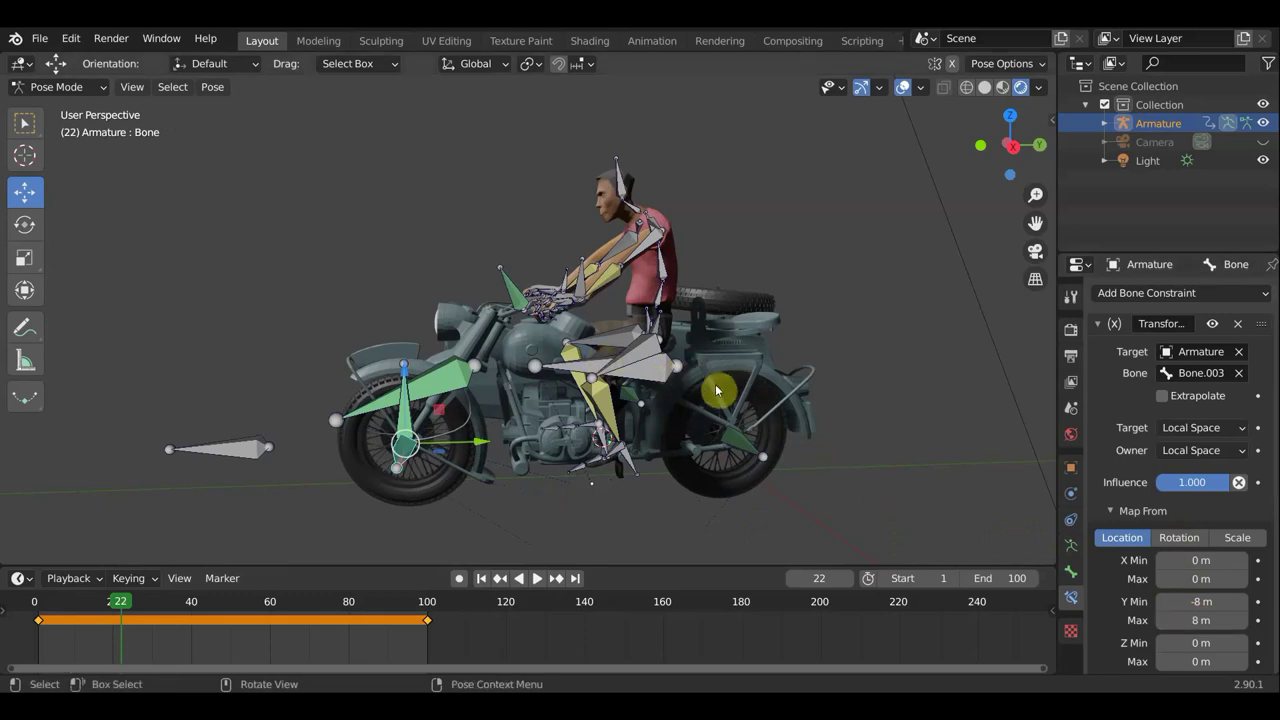
click(600, 455)
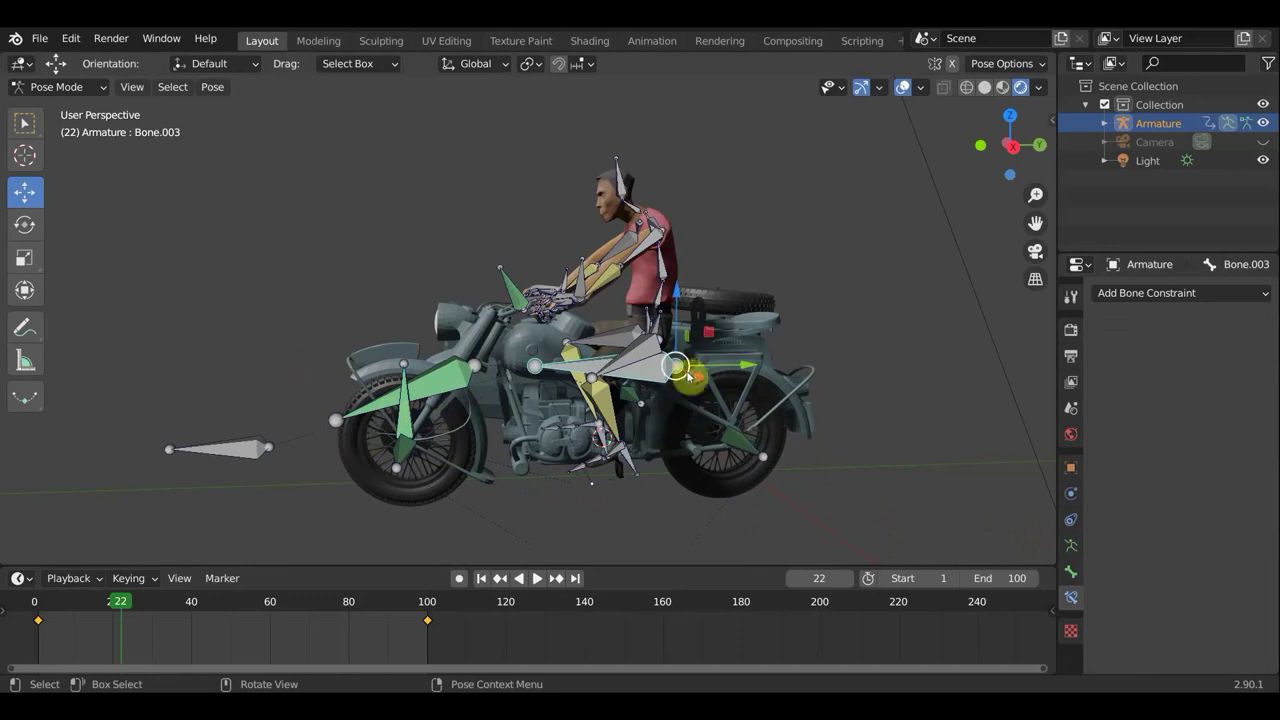
- Move the control bone forward along the Y axis to drive the motorcycle
key(g)
key(y)
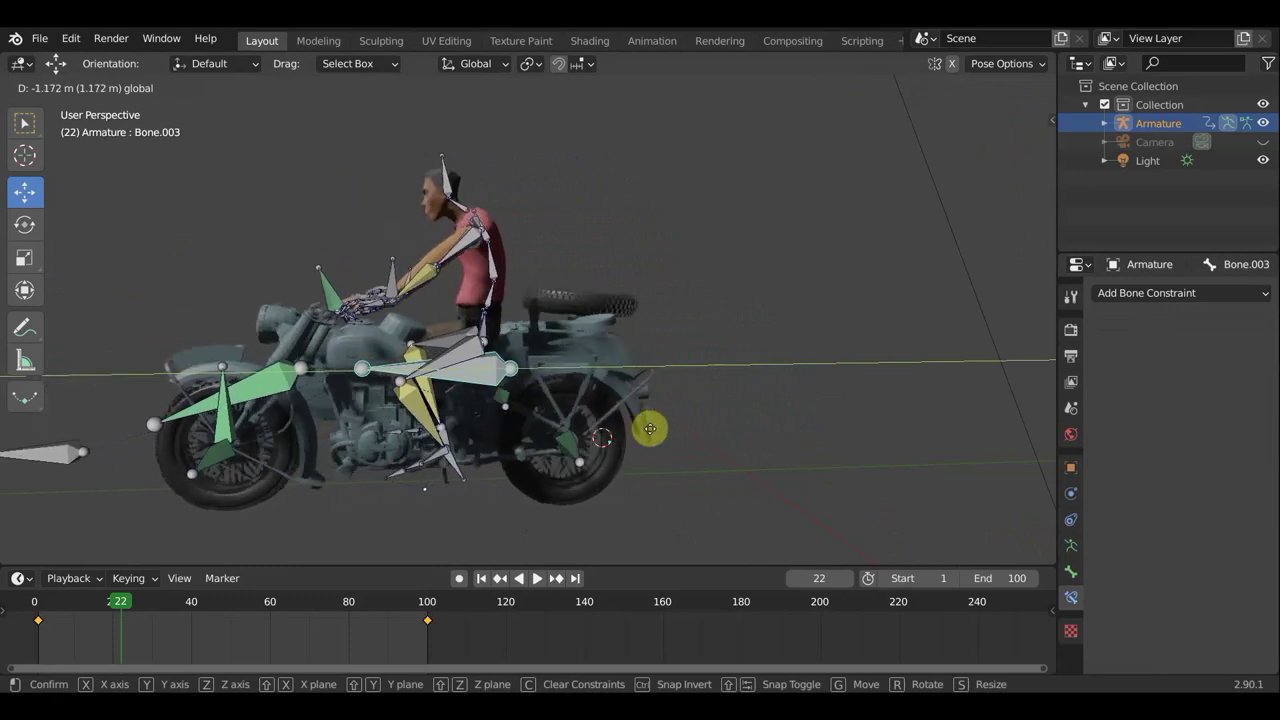
click(680, 430)
- Play the animation and stop it at frame 69
key(space)
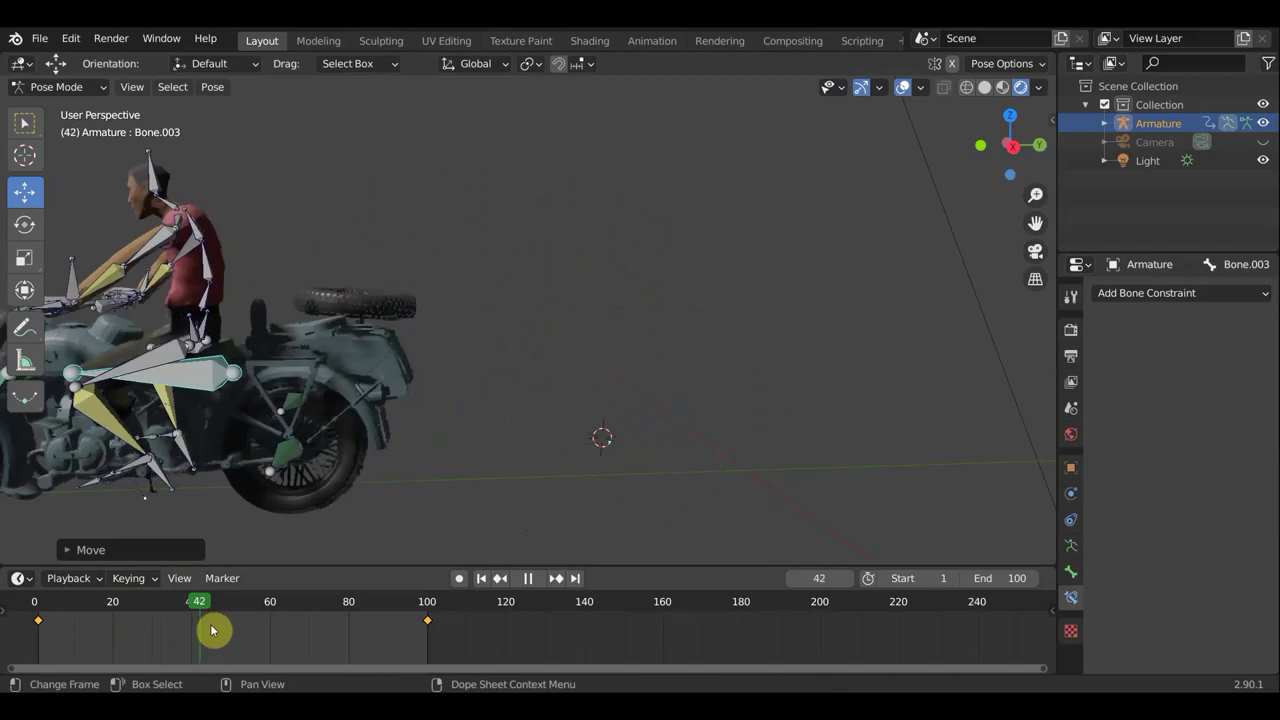
key(space)
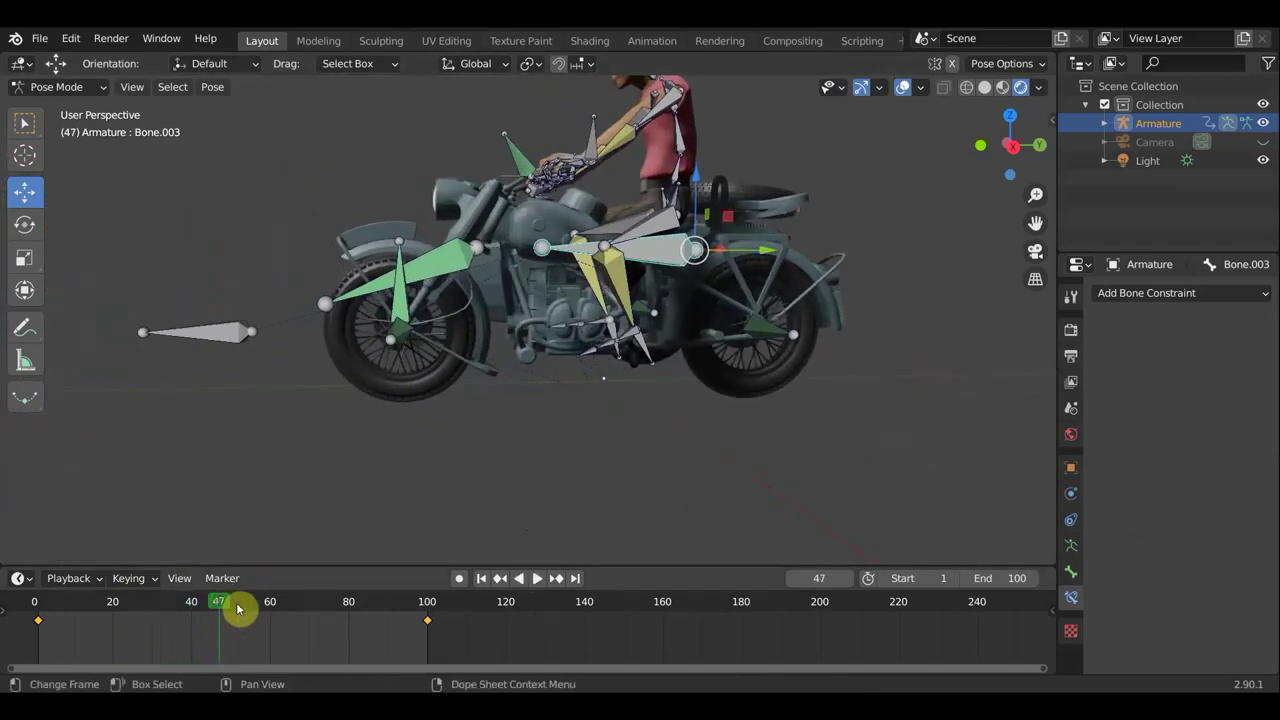
key(space)
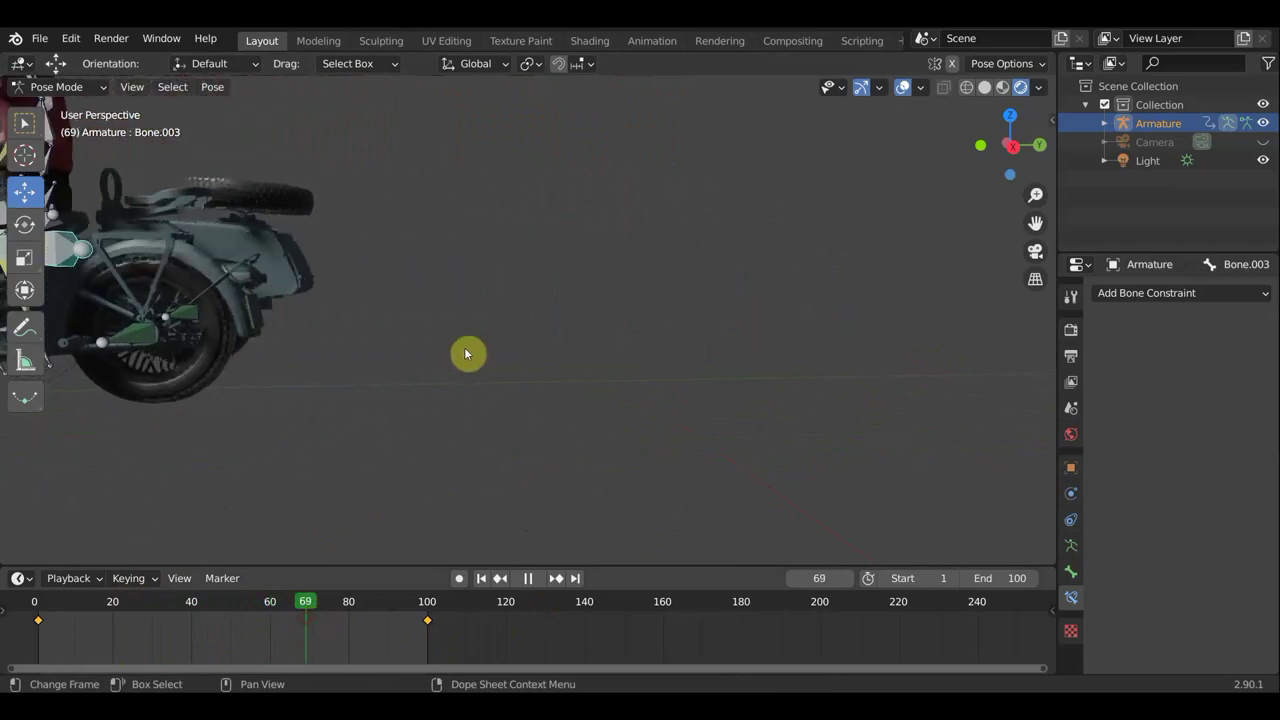
key(space)
- Orbit and zoom to a large side-on view of the sidecar motorcycle and rider
middle_drag(464, 354, 1272, 375)
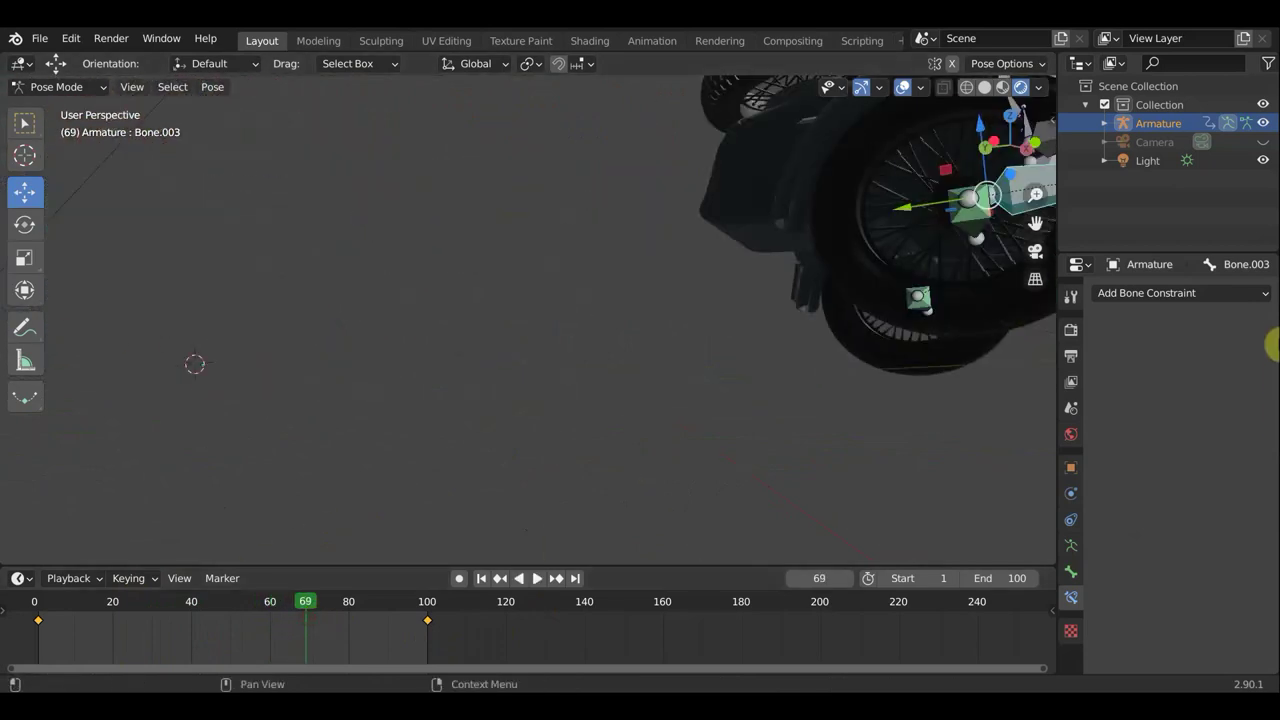
middle_drag(881, 439, 705, 508)
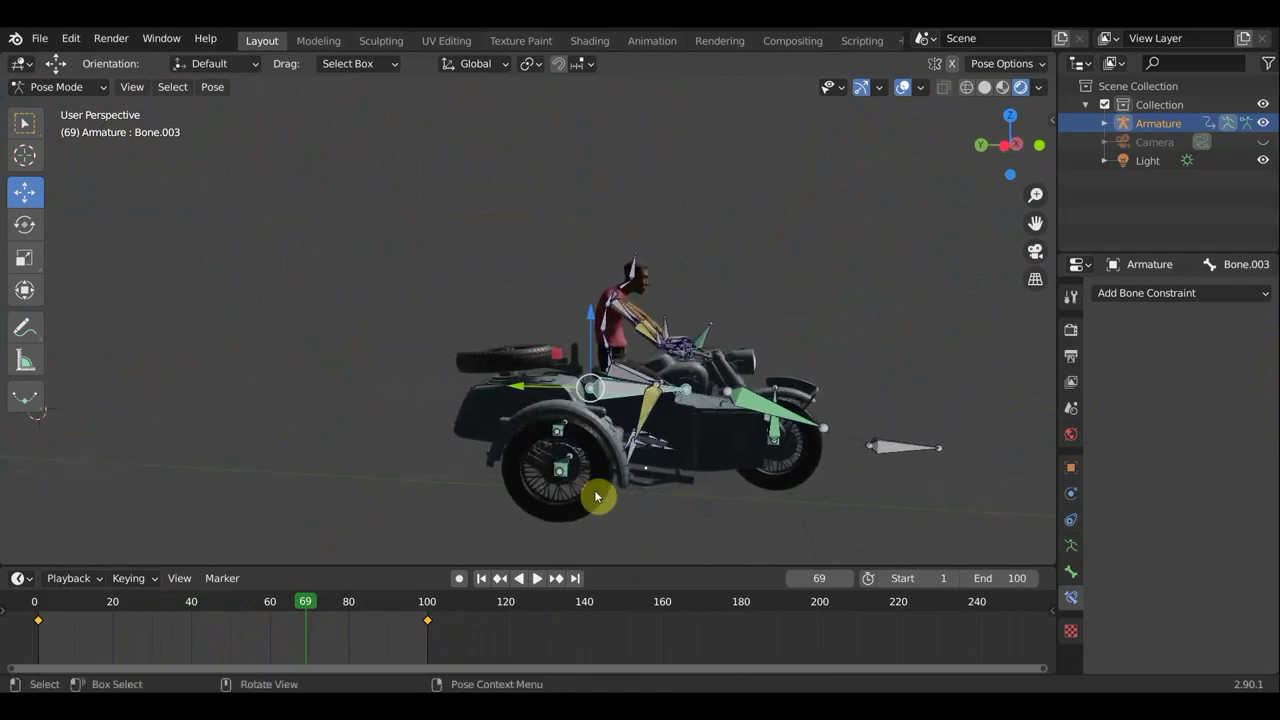
scroll(597, 491, up, 3)
mouse_move(594, 491)
shift+middle_down()
mouse_move(548, 380)
mouse_move(494, 403)
shift+middle_up()
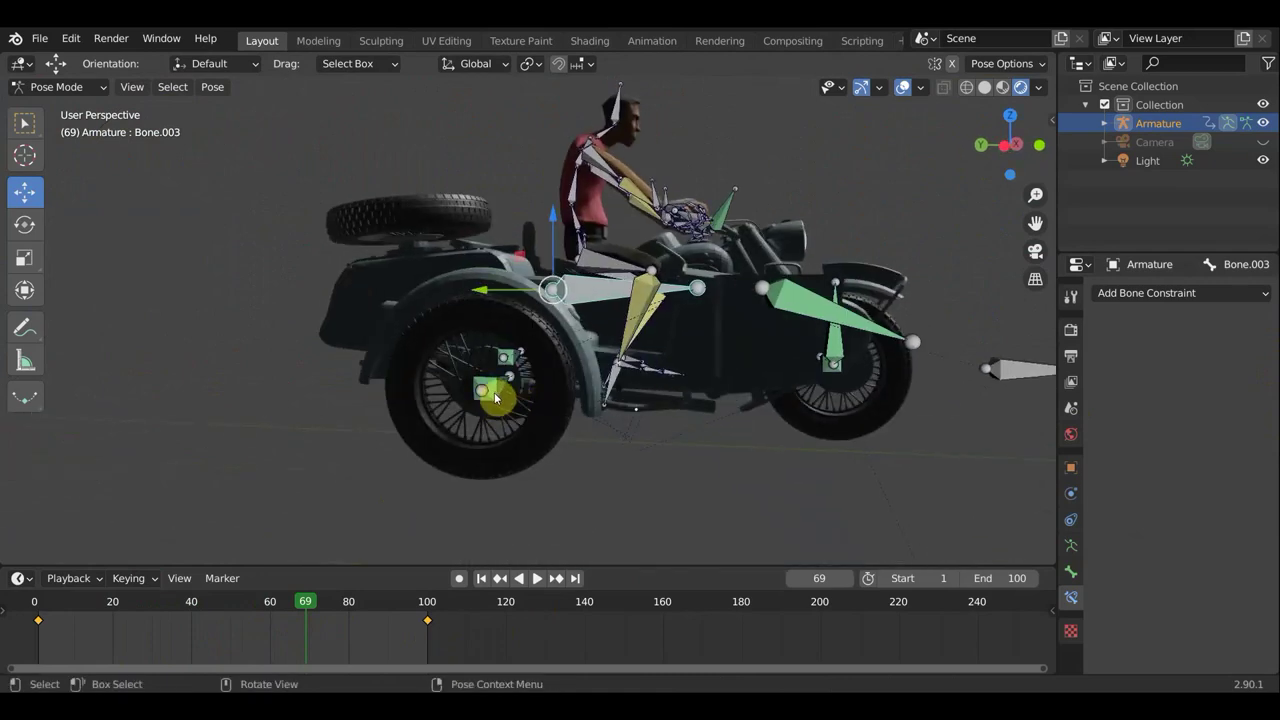
- Set Bone.005's Transformation constraint Y location range to -8 m through 8 m
click(494, 398)
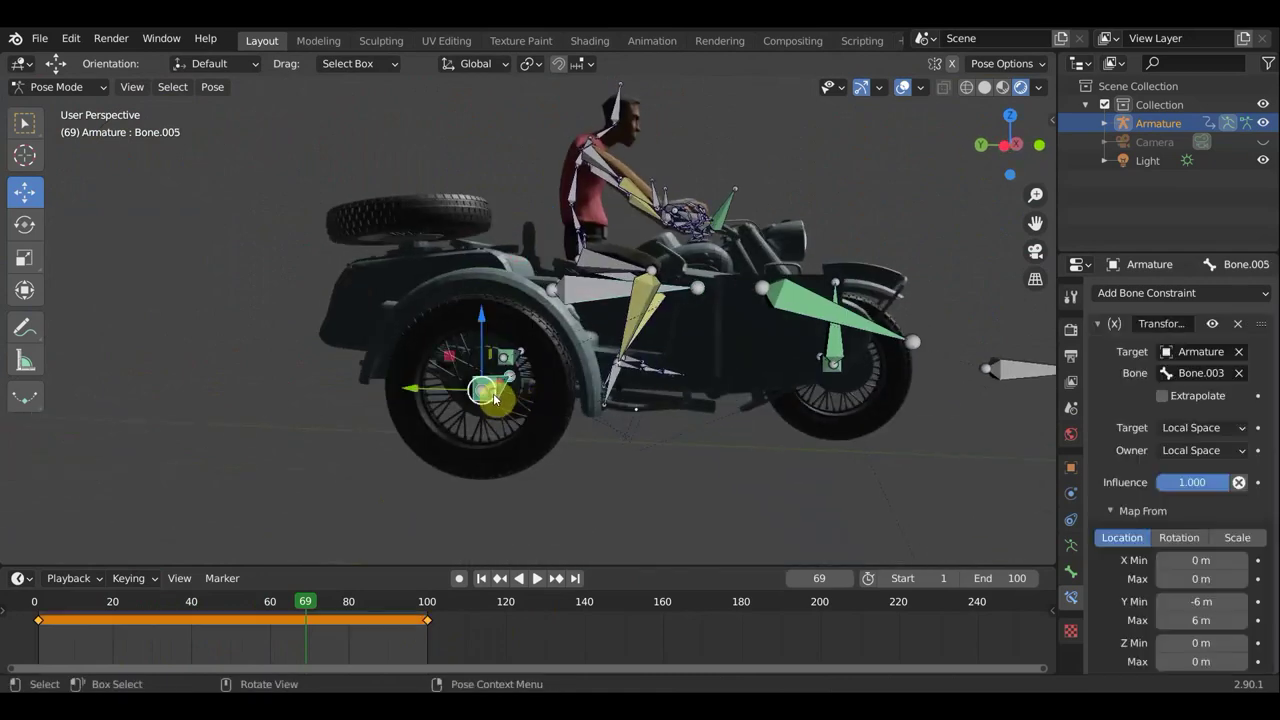
click(1196, 603)
text(-6)
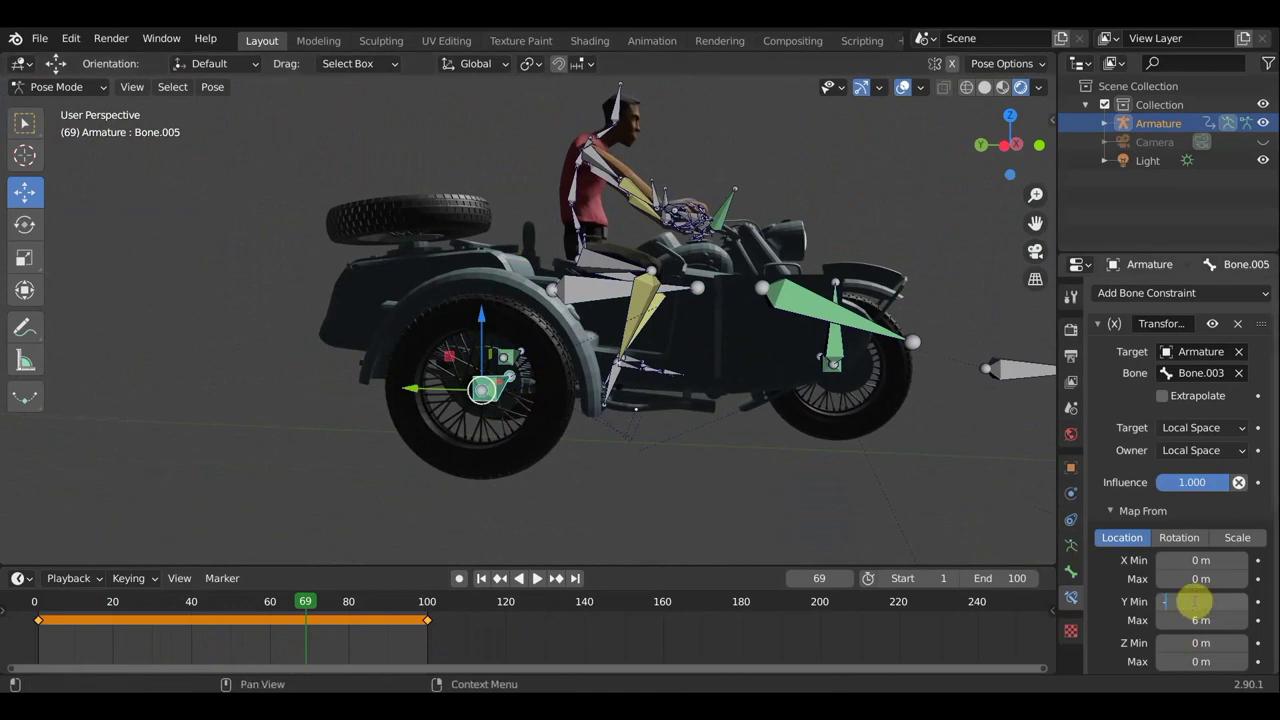
drag(1196, 601, 1186, 620)
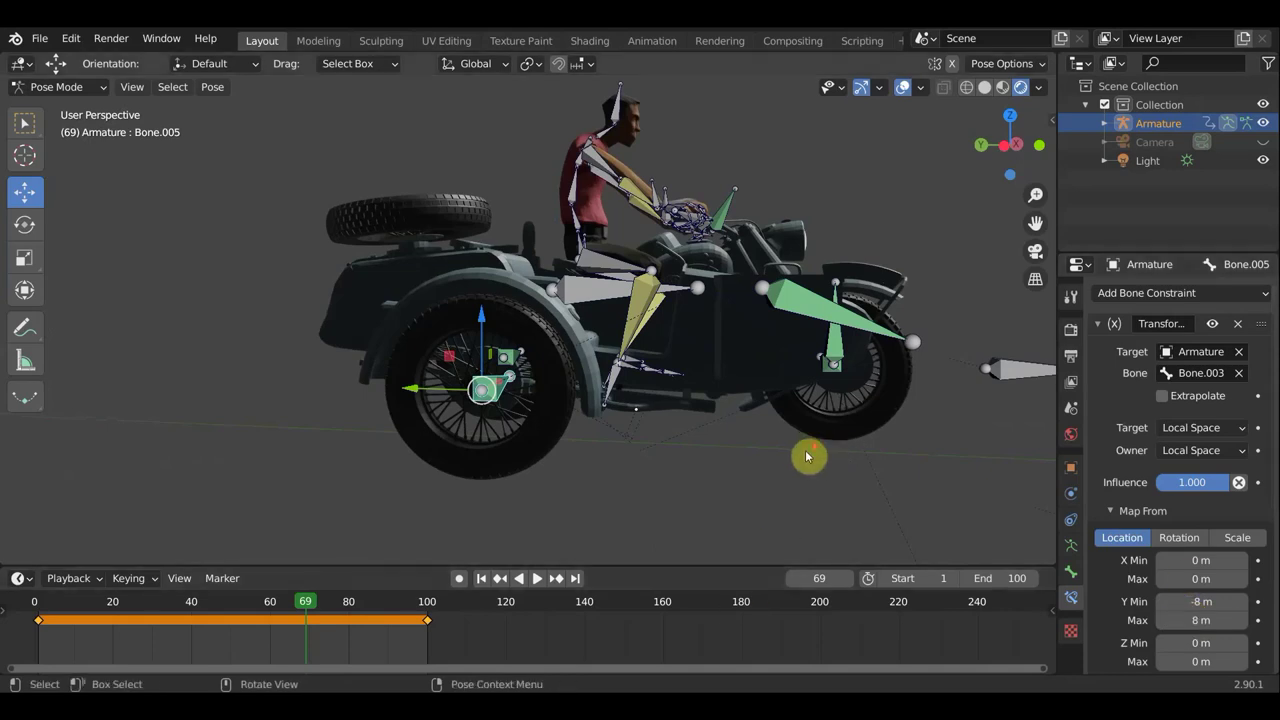
scroll(790, 455, down, 5)
middle_drag(645, 450, 505, 455)
scroll(506, 435, up, 3)
scroll(606, 377, up, 3)
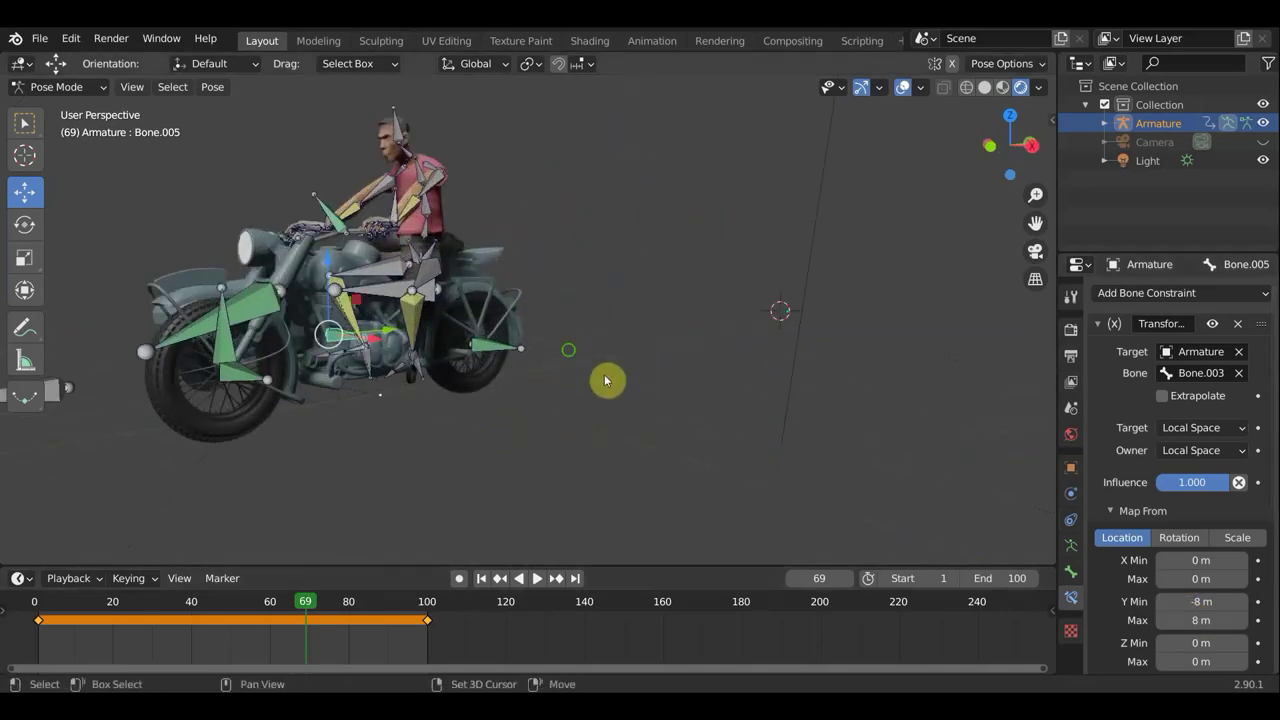
mouse_move(606, 377)
middle_down()
mouse_move(720, 409)
mouse_move(645, 388)
middle_up()
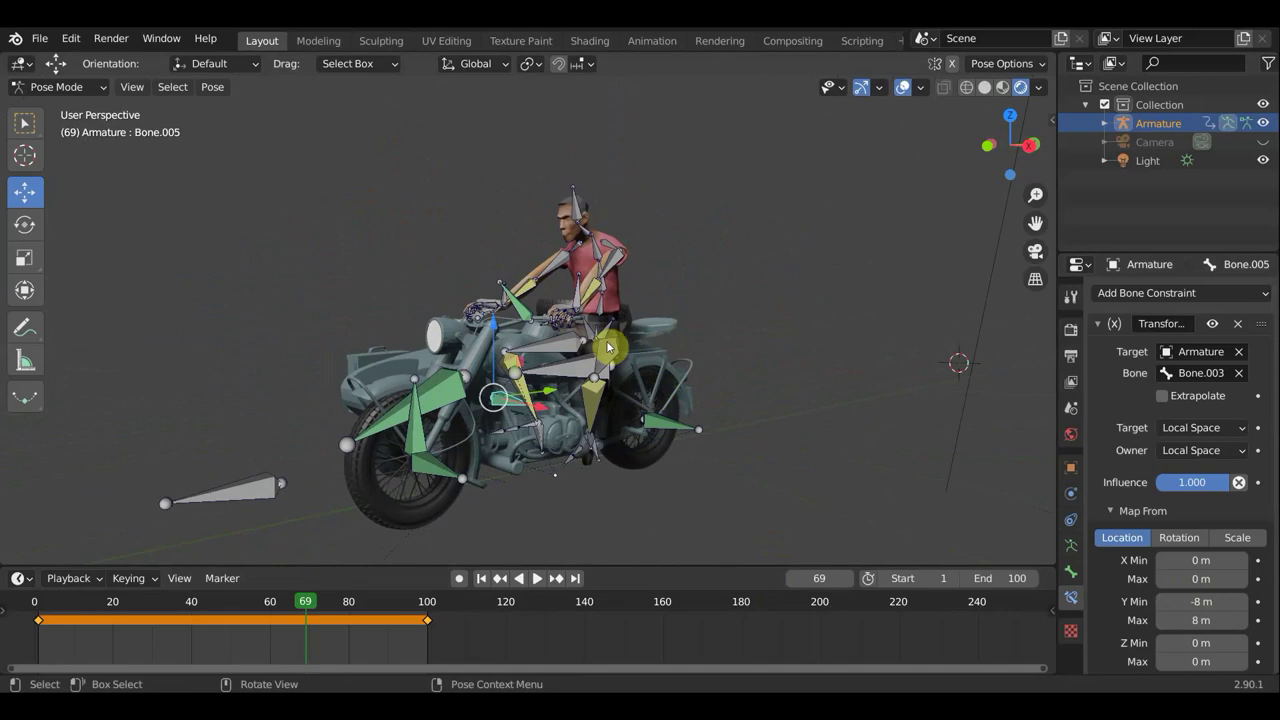
mouse_move(608, 347)
middle_down()
mouse_move(908, 360)
mouse_move(760, 363)
mouse_move(560, 450)
middle_up()
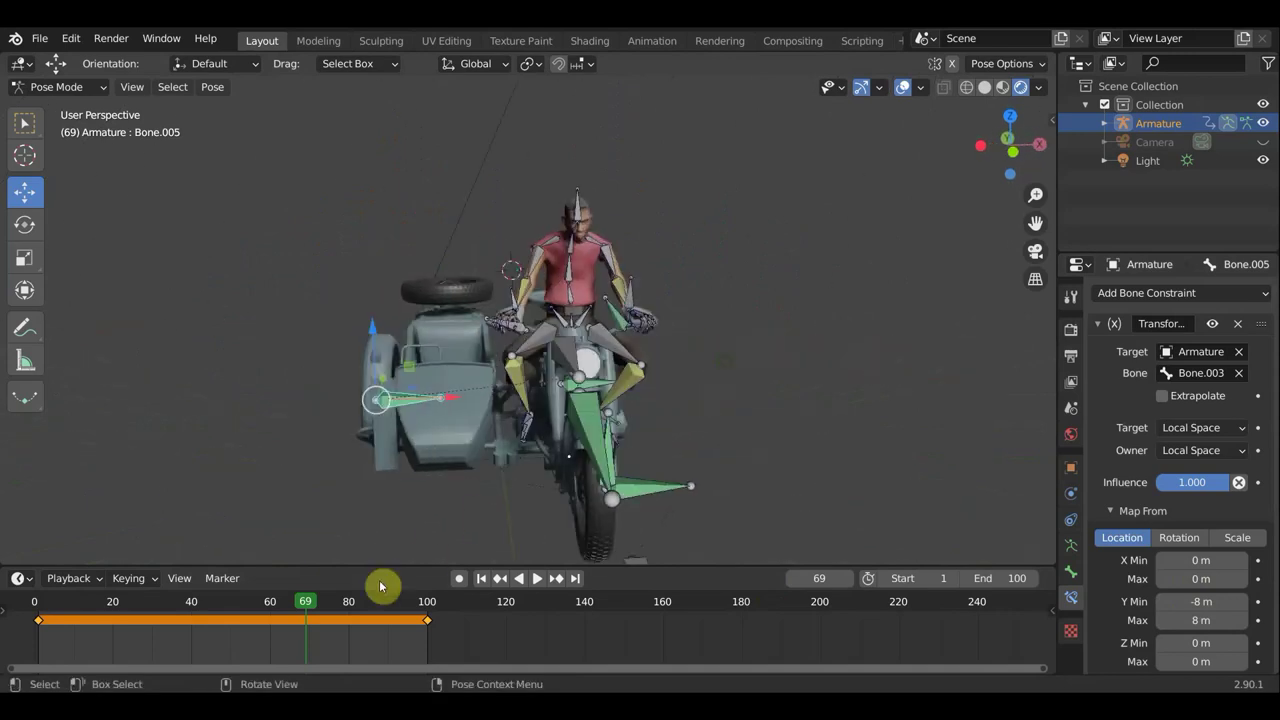
- Scrub the animation back to frame 13 and select the rider's Spine1 bone in a side view
mouse_move(380, 587)
mouse_down()
mouse_move(305, 603)
mouse_move(86, 601)
mouse_up()
mouse_move(706, 320)
middle_down()
mouse_move(526, 323)
mouse_move(716, 352)
mouse_move(406, 391)
middle_up()
mouse_move(517, 343)
shift+middle_down()
mouse_move(1000, 283)
mouse_move(1040, 320)
shift+middle_up()
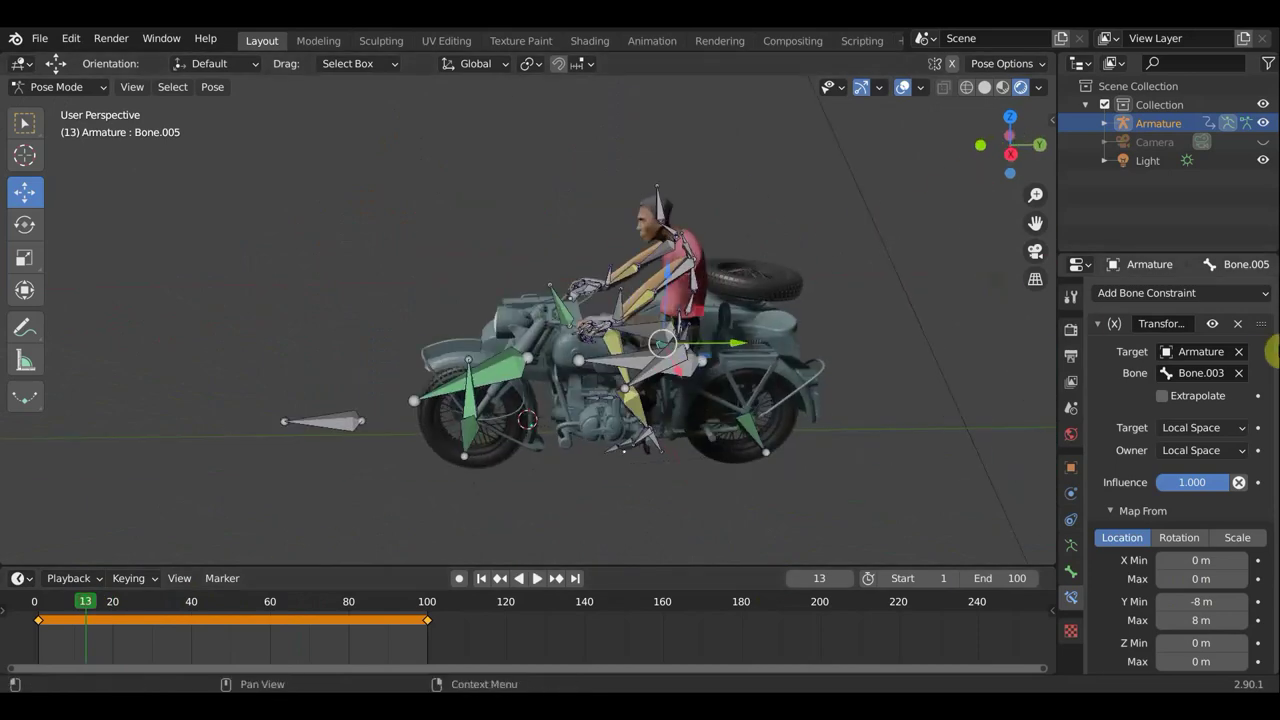
mouse_move(869, 389)
middle_down()
mouse_move(863, 346)
mouse_move(758, 367)
middle_up()
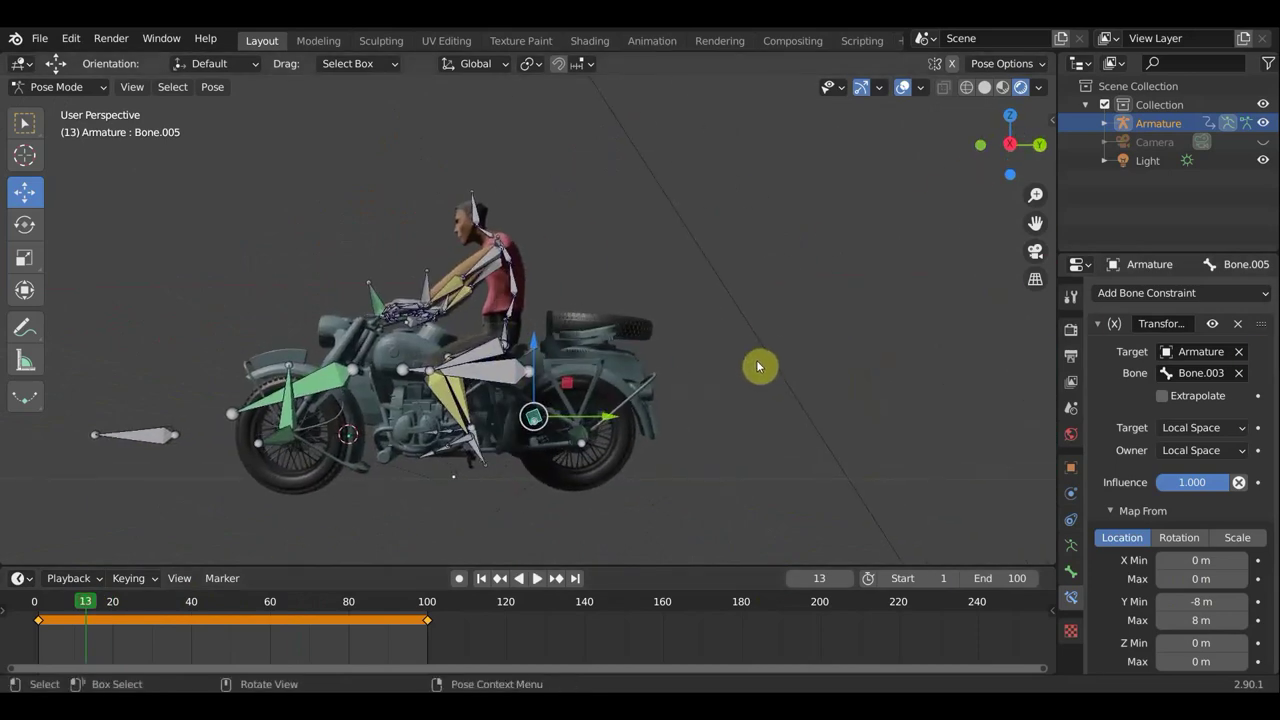
scroll(758, 367, up, 3)
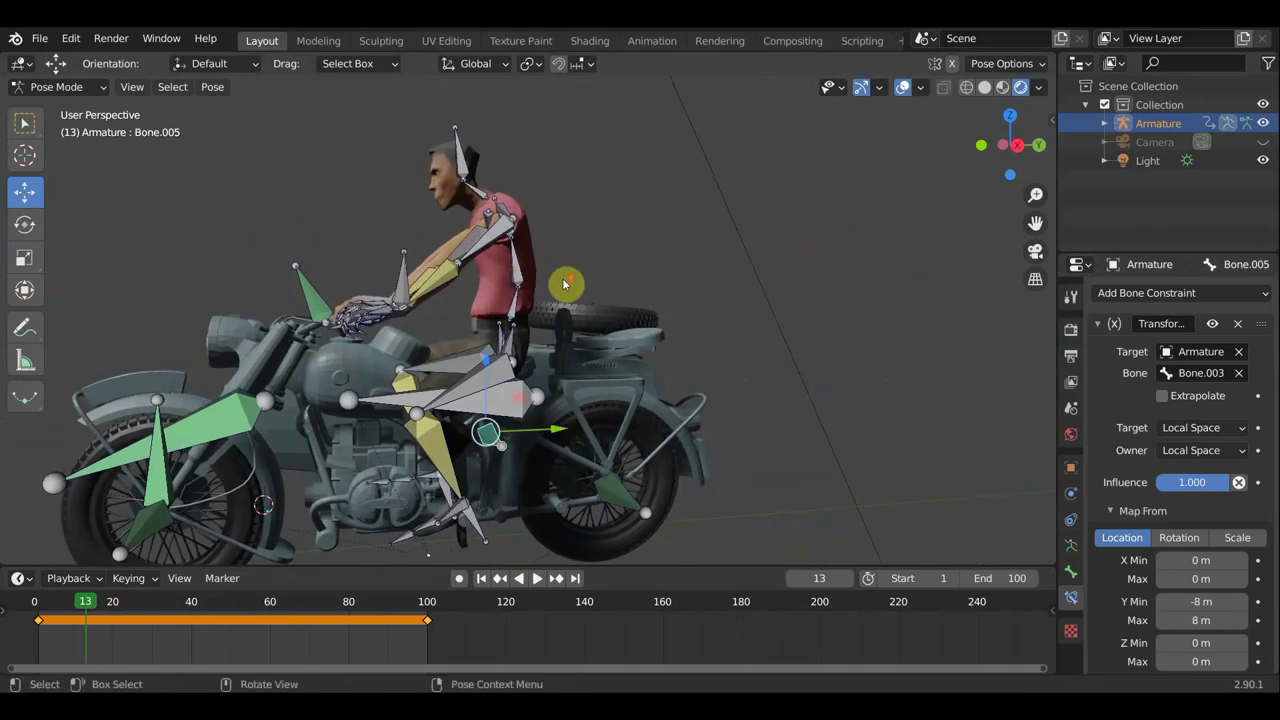
click(558, 290)
scroll(548, 294, down, 2)
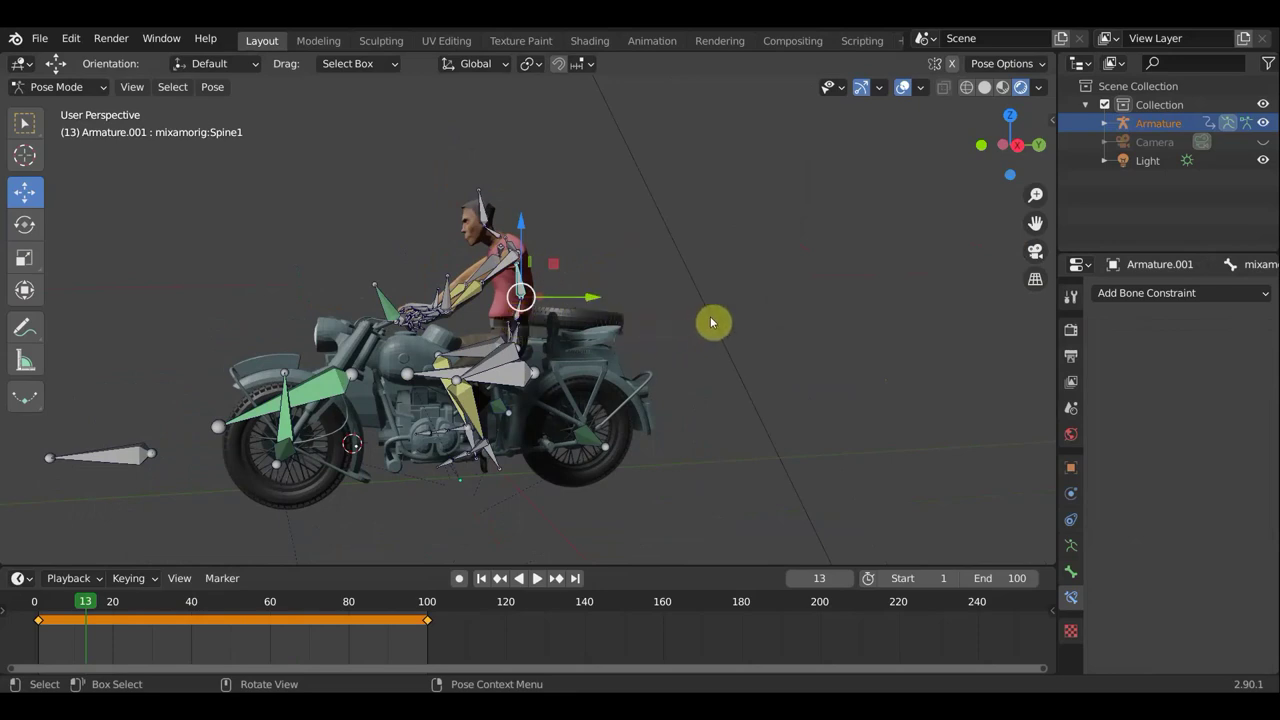
- Rotate the rider's Spine bone to lean him forward and his Neck bone to raise his head
click(510, 318)
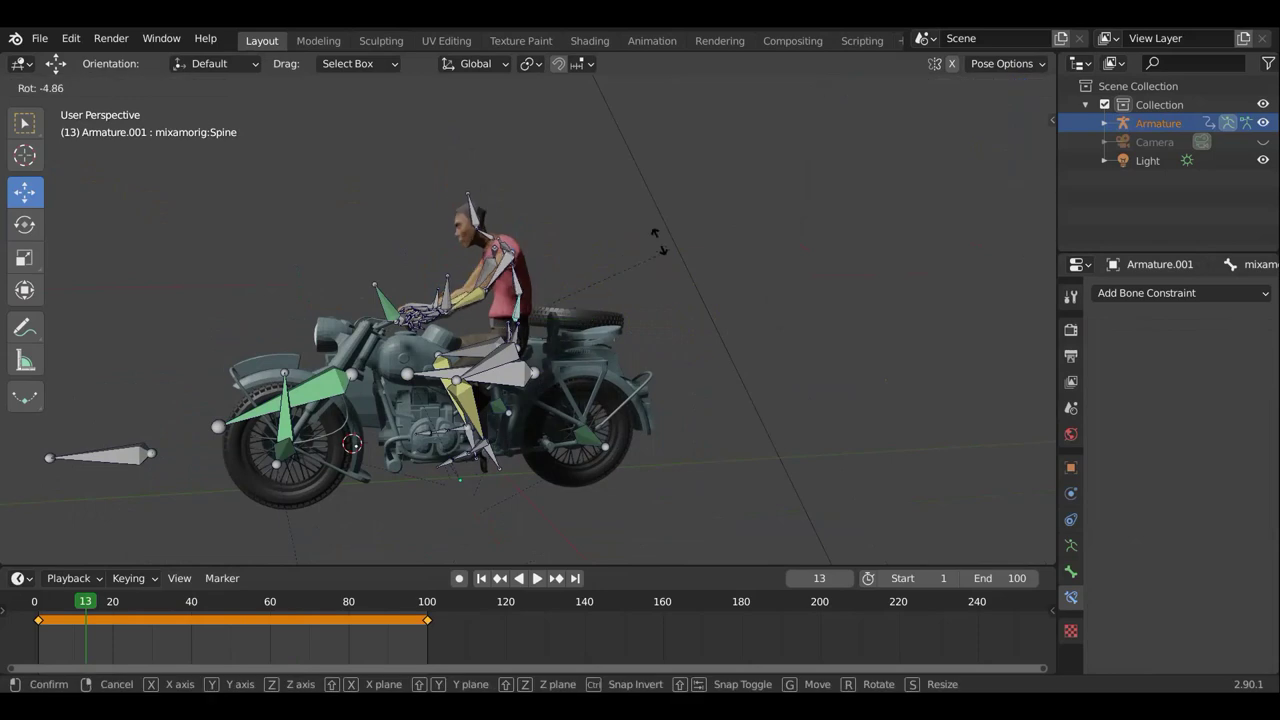
key(r)
click(608, 231)
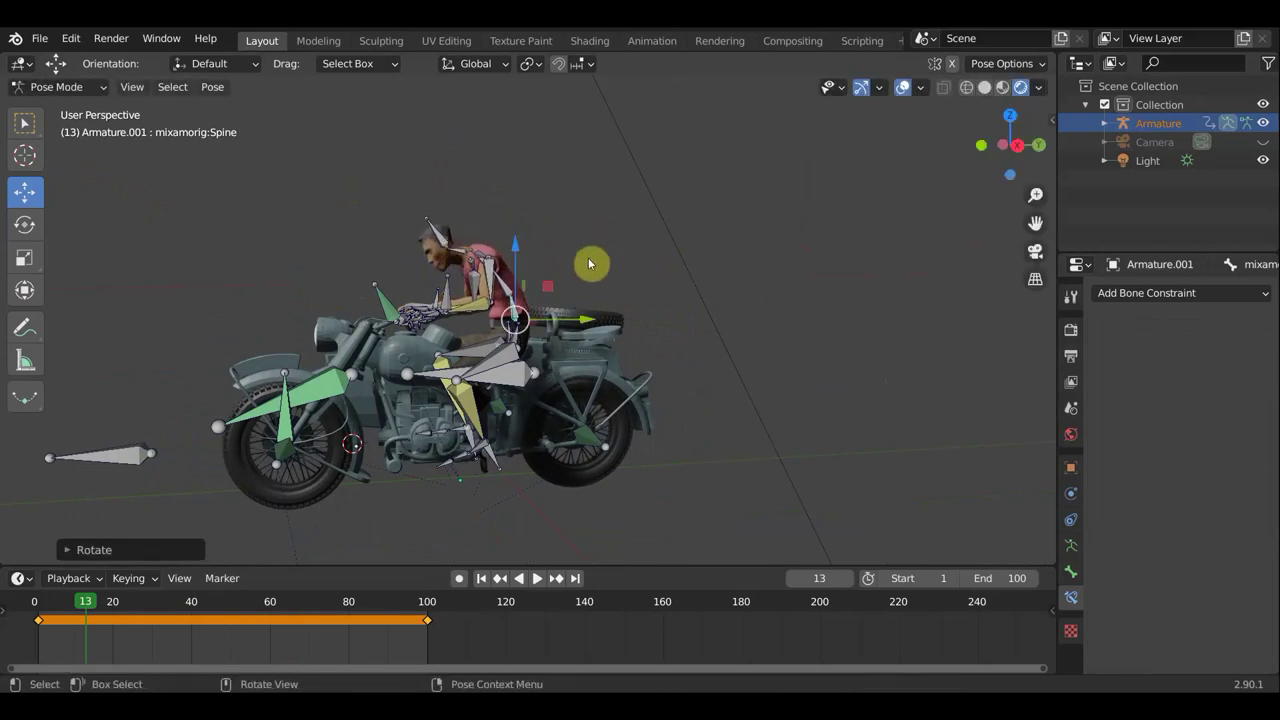
click(498, 263)
key(r)
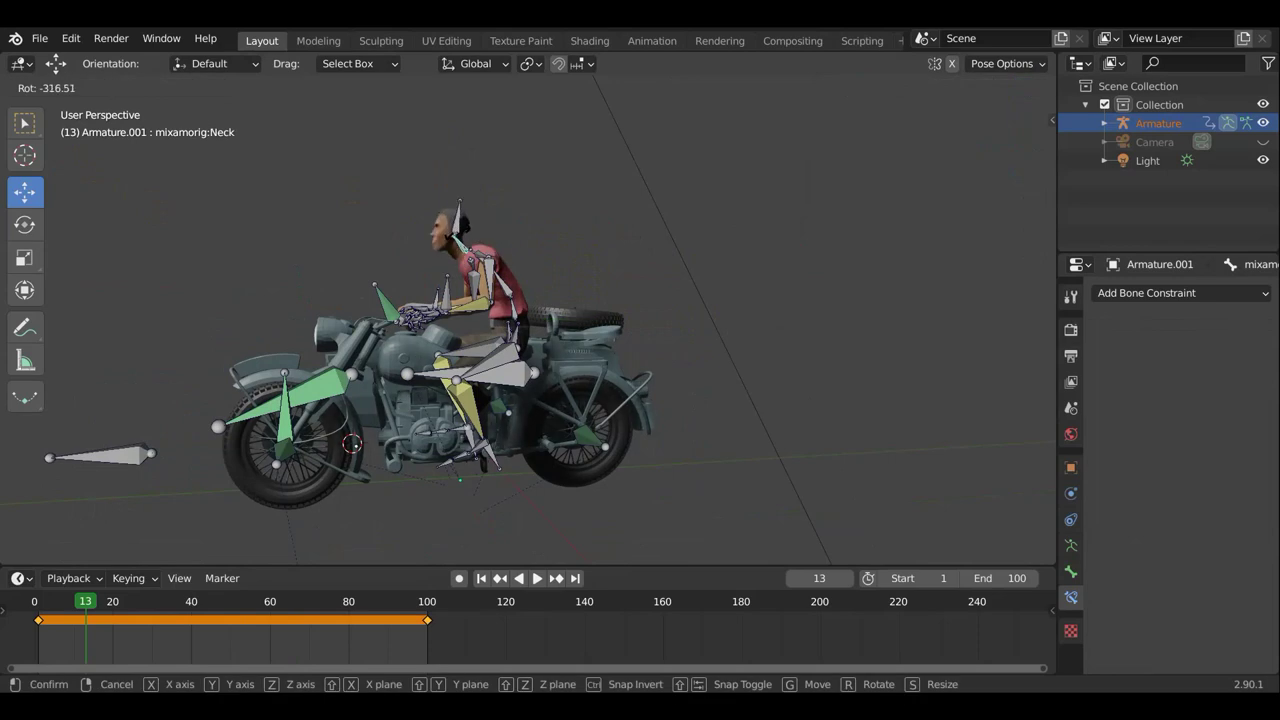
click(676, 264)
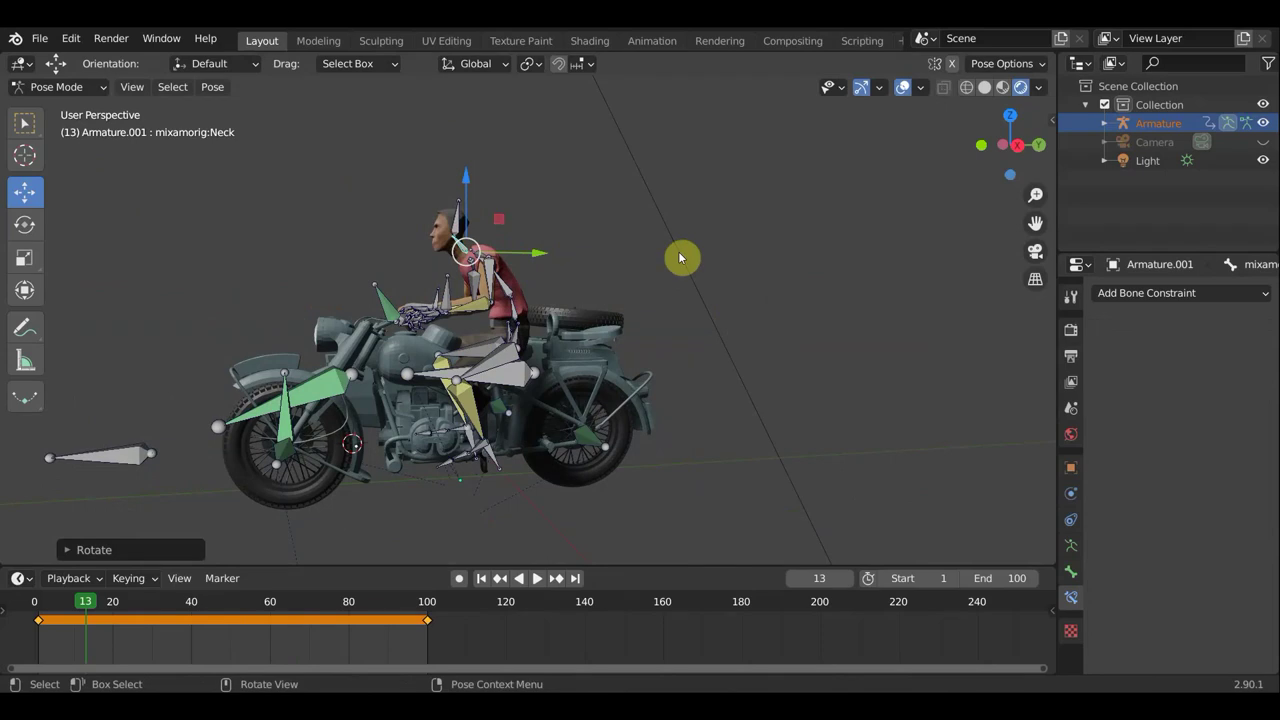
- Key location and rotation on all rig bones at frame 13
key(a)
key(i)
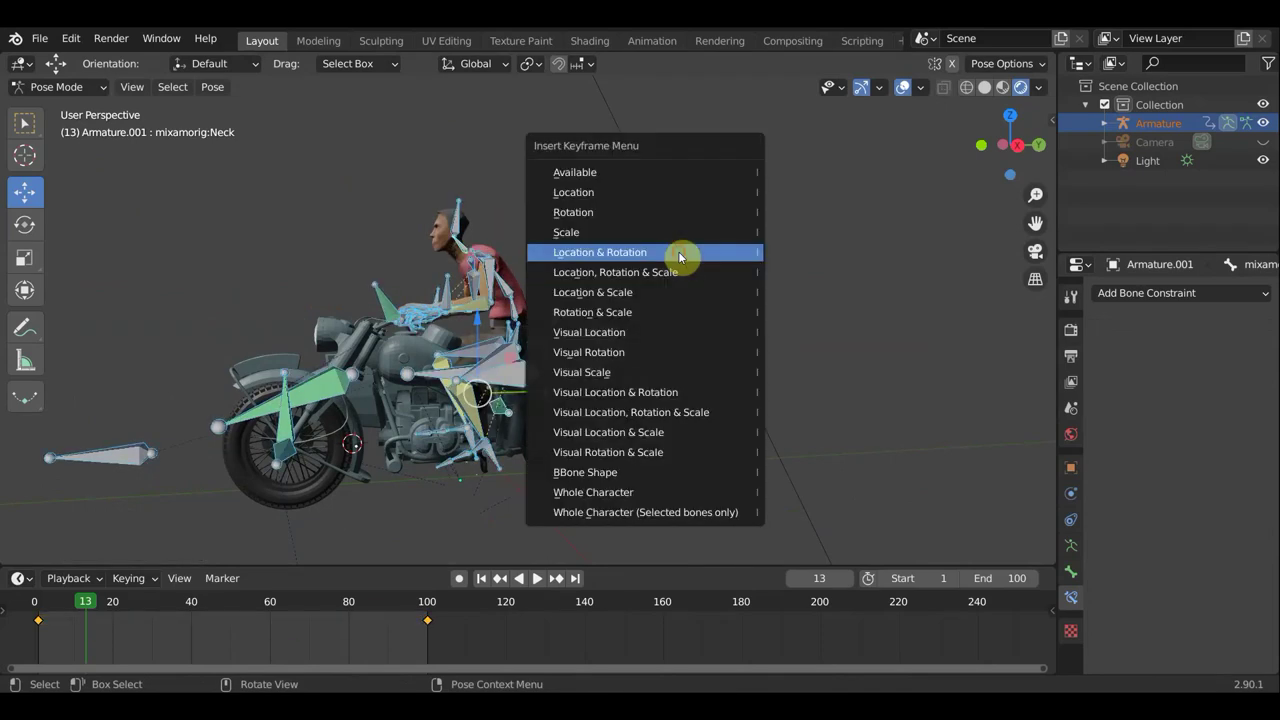
click(680, 257)
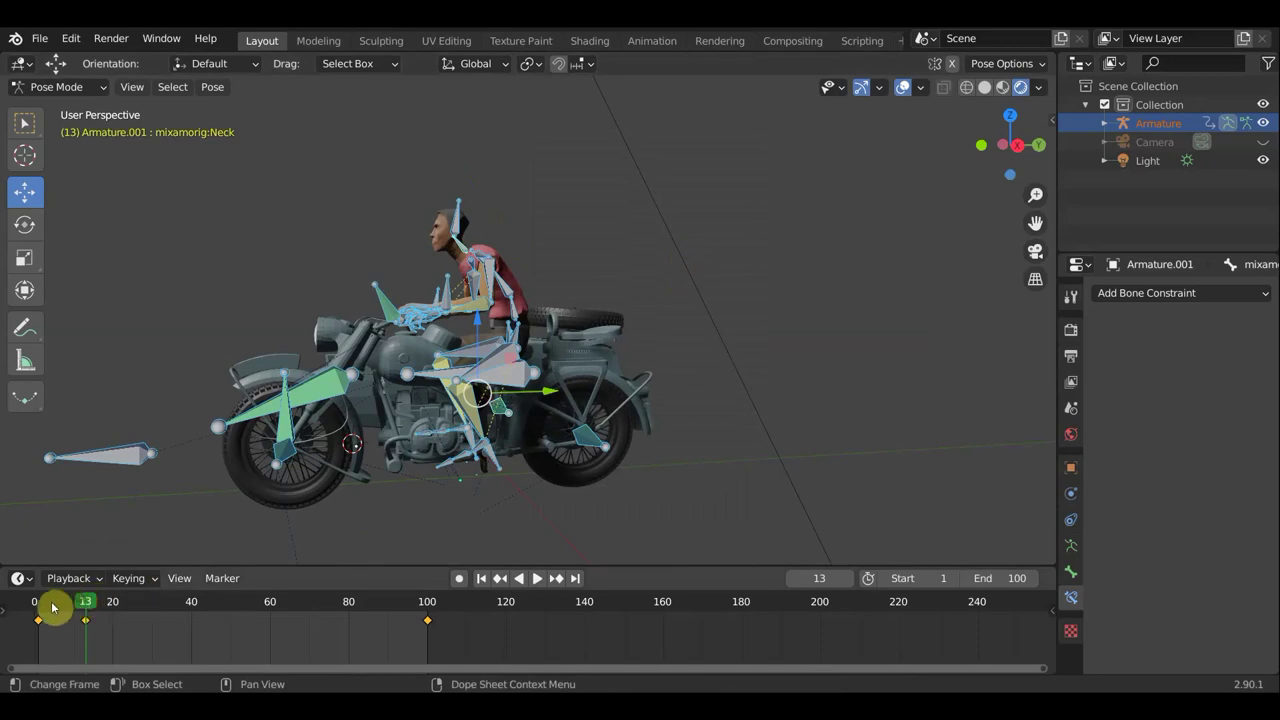
- Replay the animation from the start and recentre the motorcycle in the view
drag(53, 608, 30, 608)
key(space)
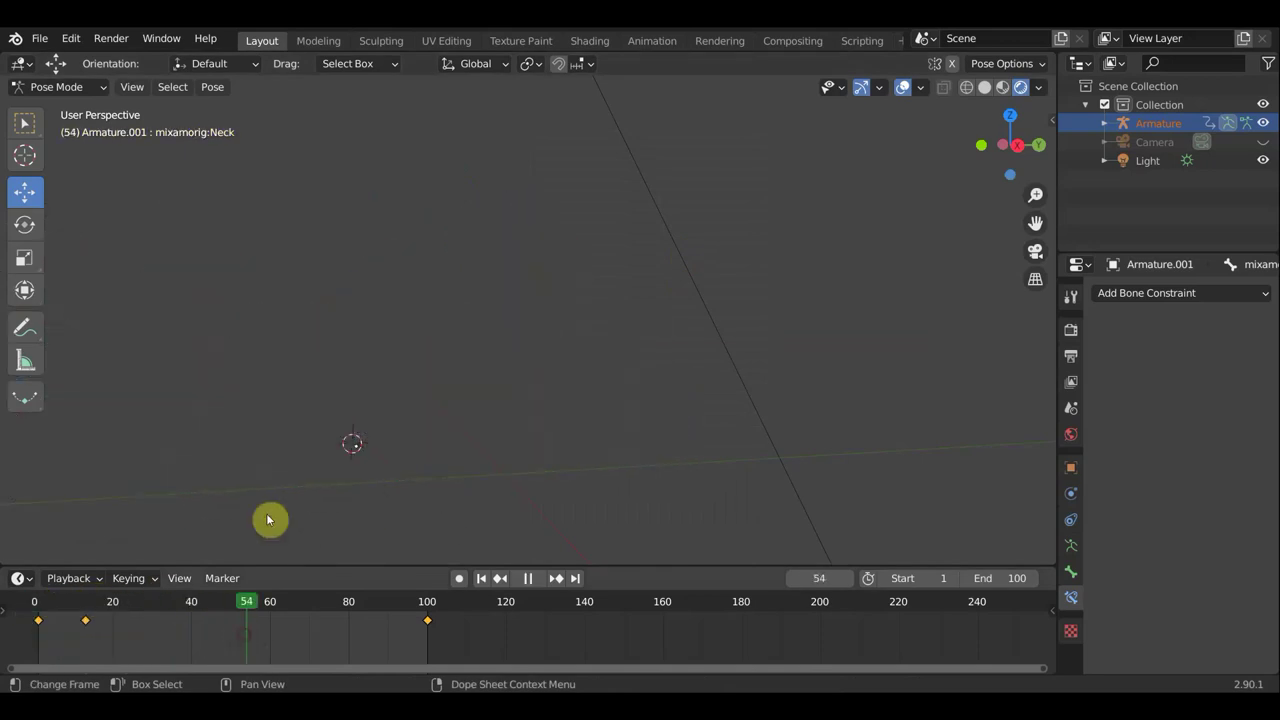
key(space)
scroll(270, 515, down, 8)
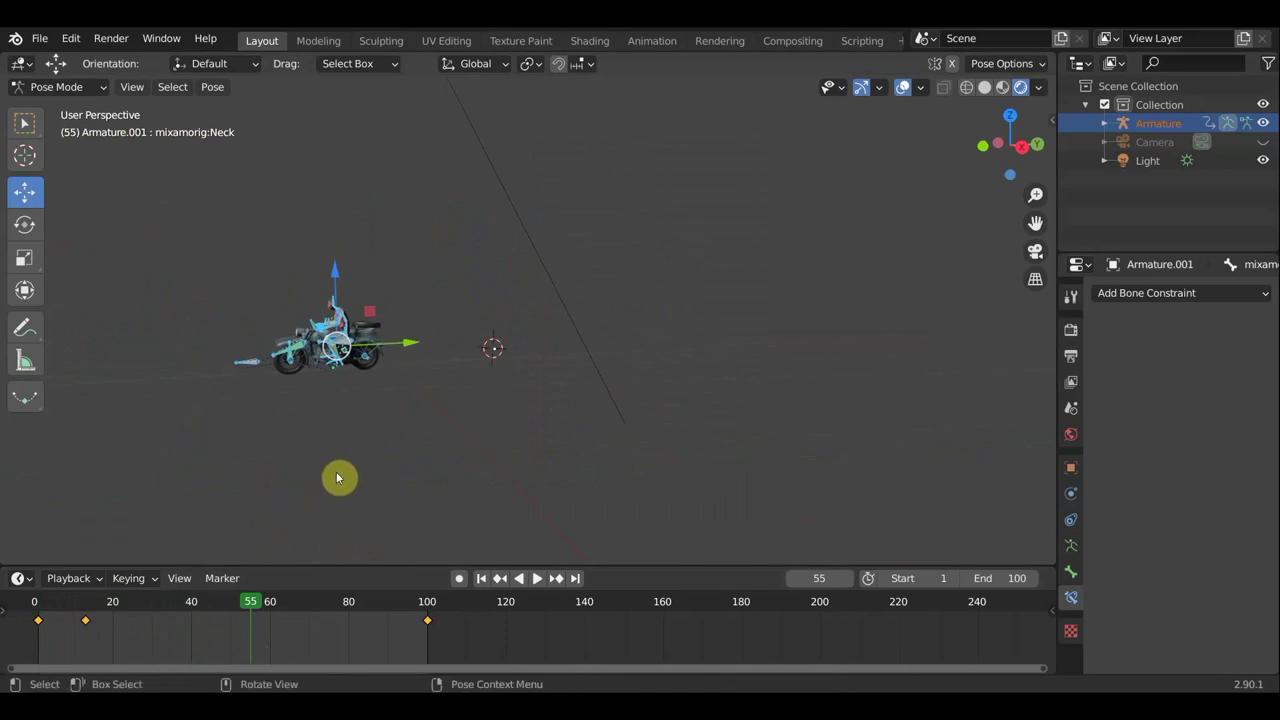
shift+middle_drag(357, 463, 543, 414)
scroll(546, 395, up, 2)
scroll(556, 362, up, 3)
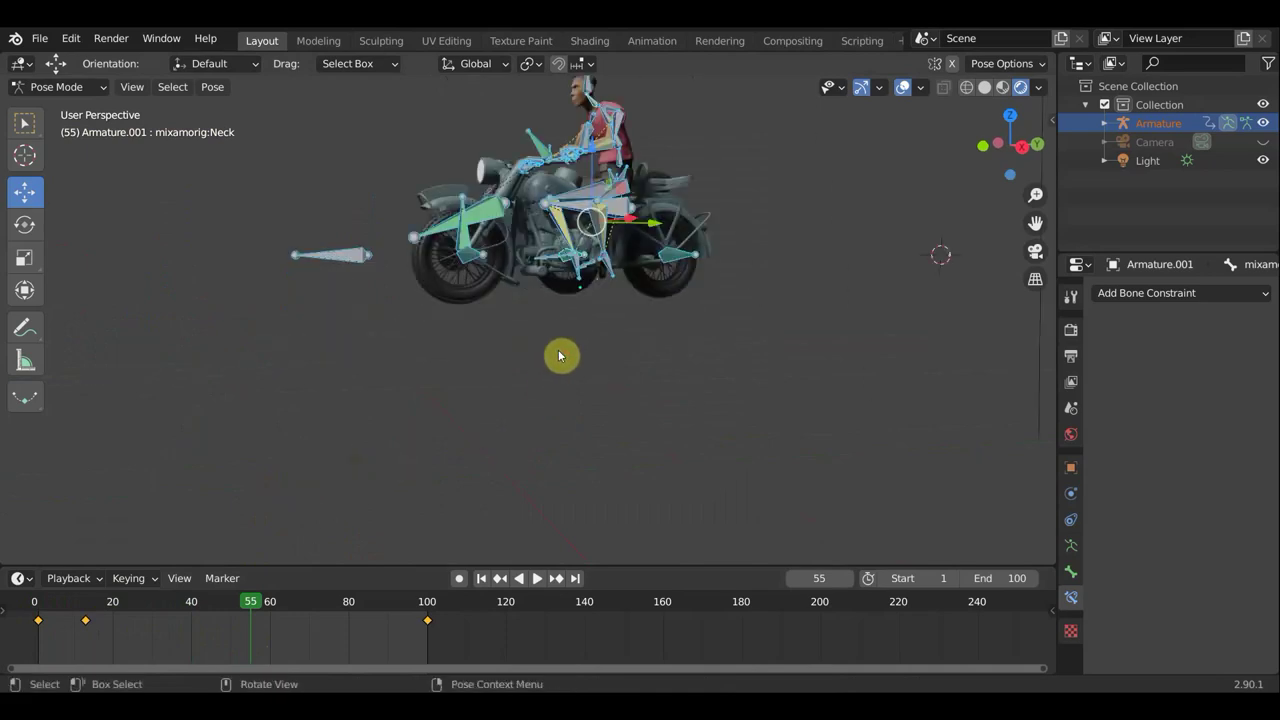
scroll(559, 355, up, 1)
- Play on to frame 100, stop there, and select the rider's Spine bone
key(space)
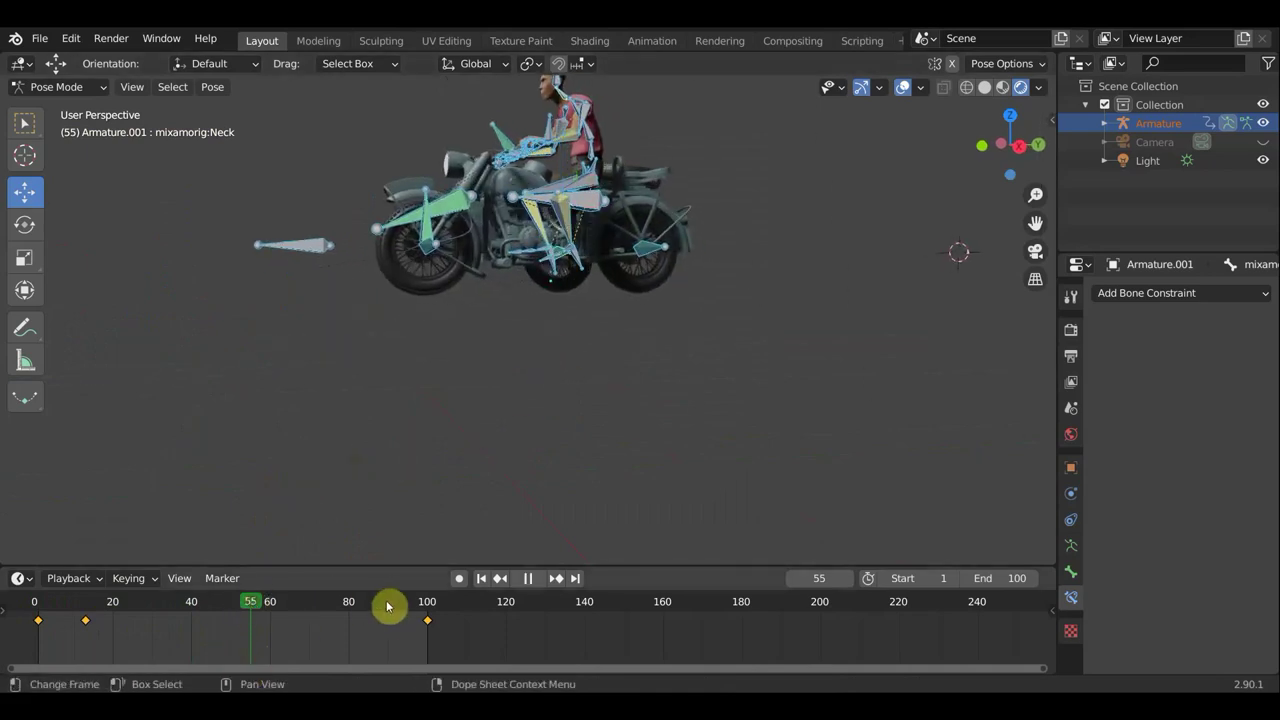
drag(388, 605, 428, 608)
key(space)
shift+middle_drag(561, 510, 513, 411)
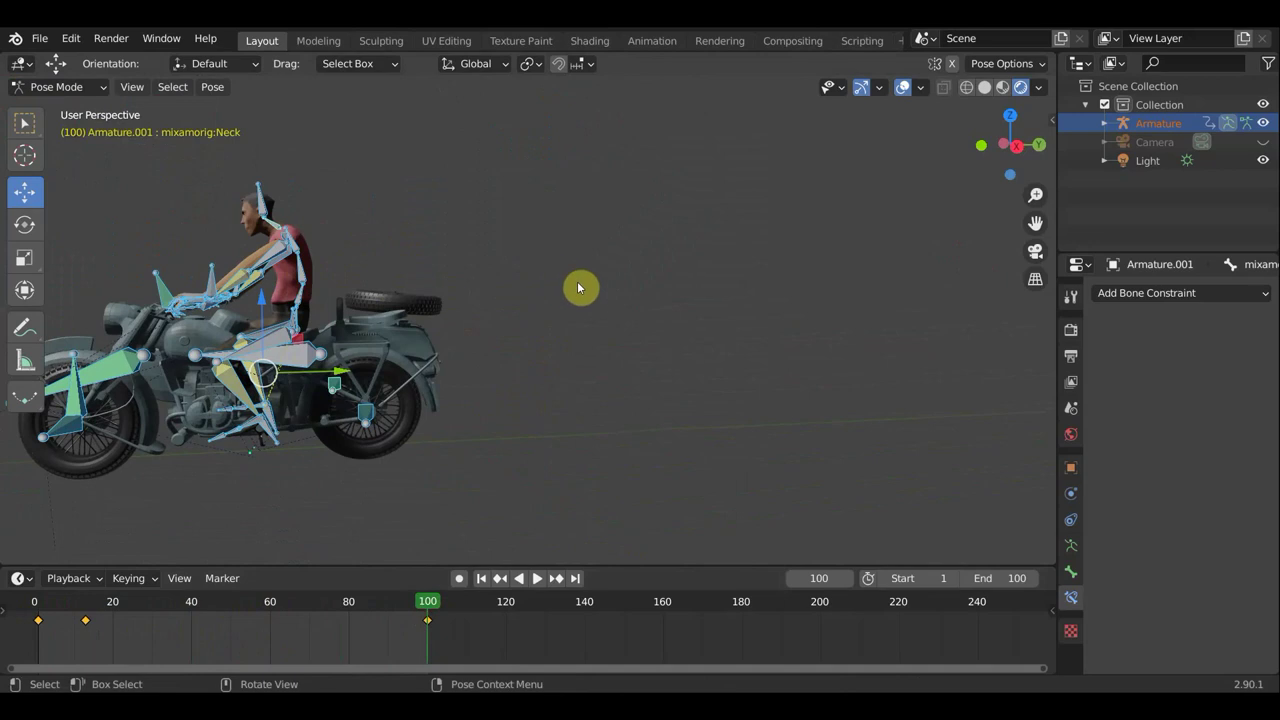
click(298, 285)
- Bend the rider's spine forward and rotate his neck to lift the head
key(r)
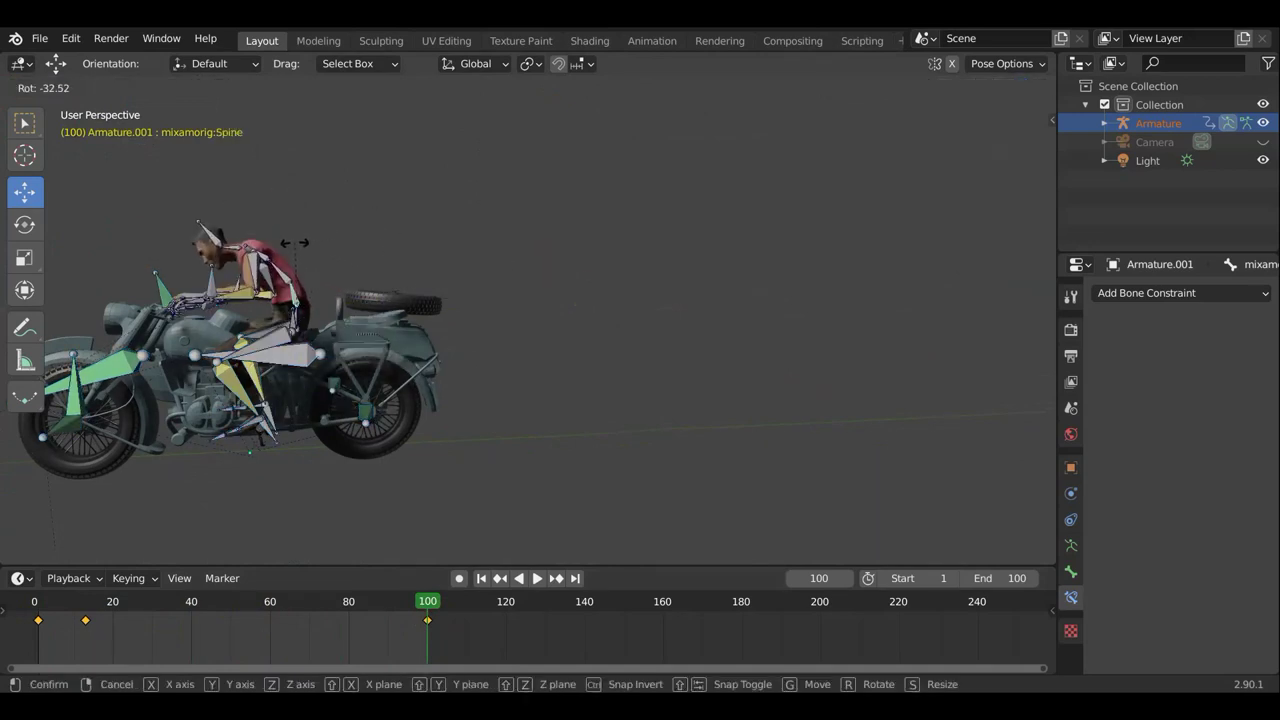
click(243, 255)
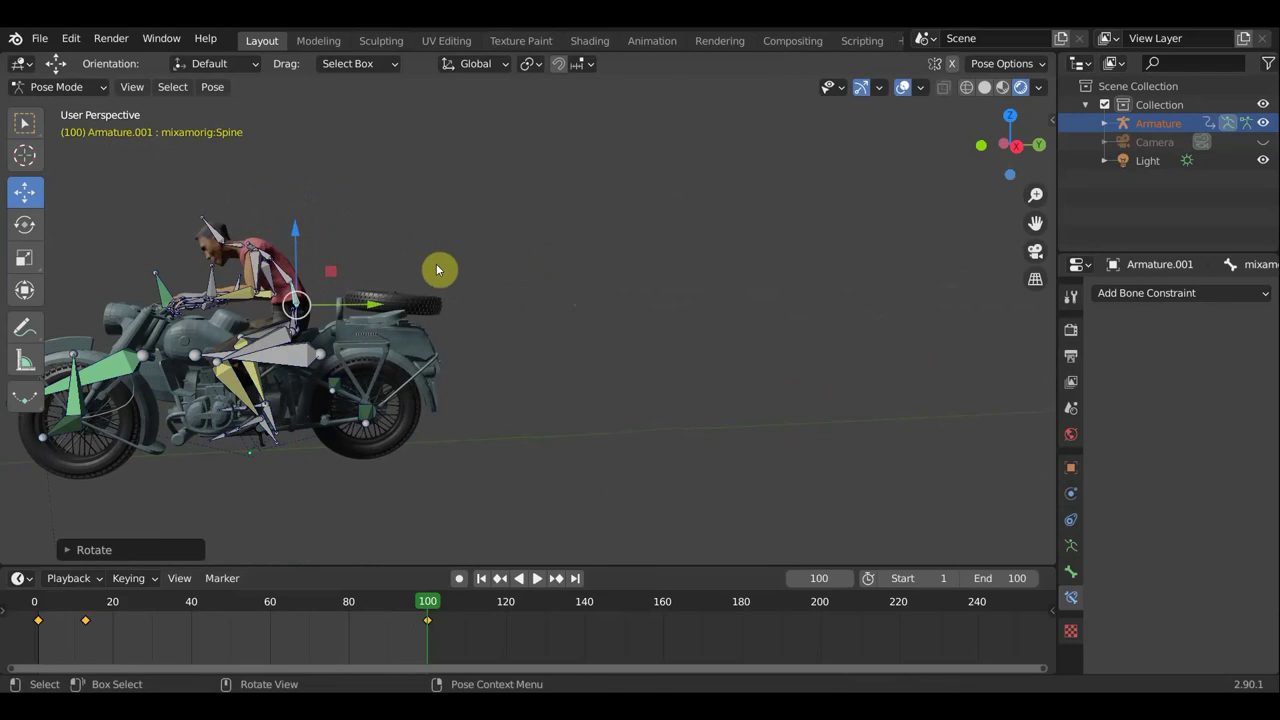
click(255, 245)
key(r)
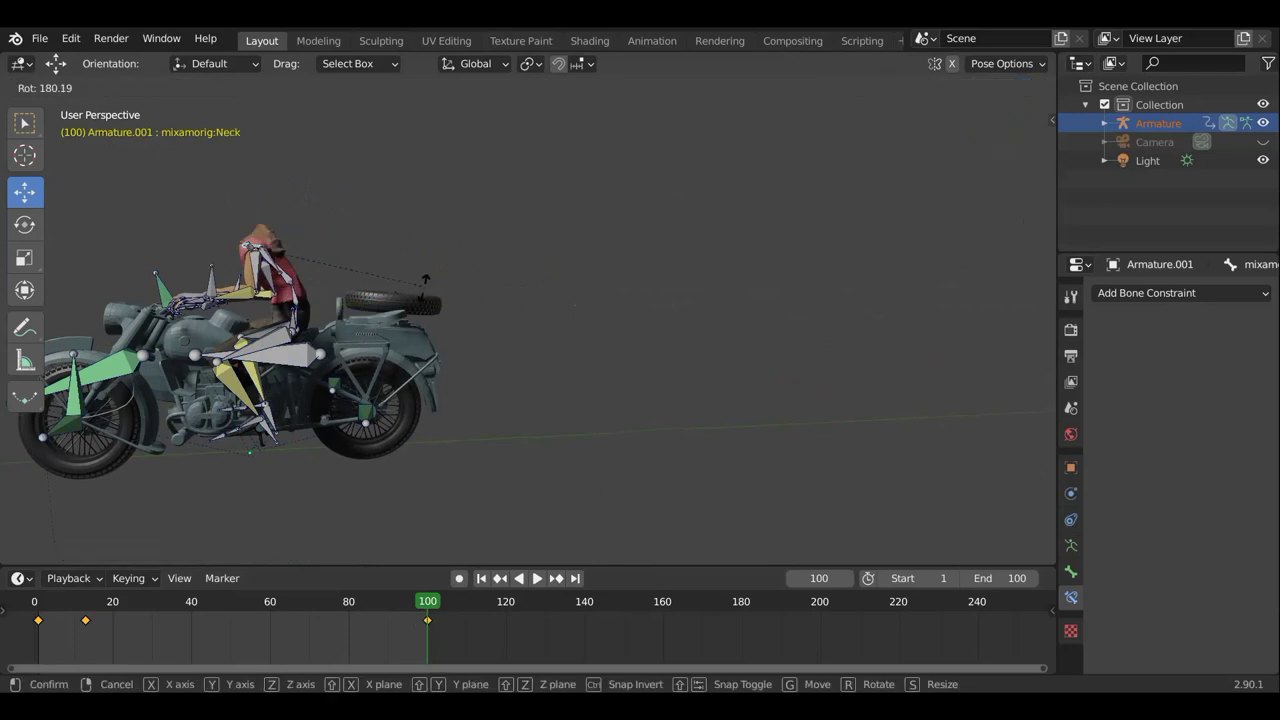
click(198, 190)
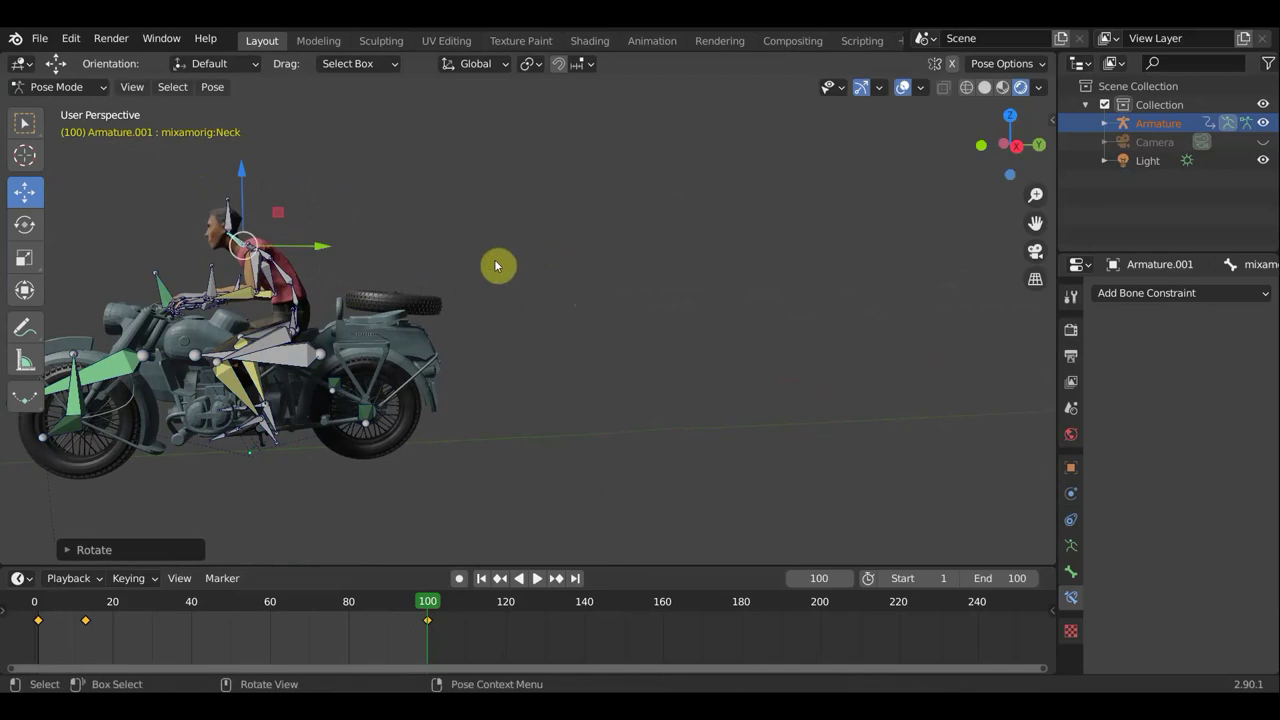
- Key location and rotation on all bones at frame 100
key(a)
key(i)
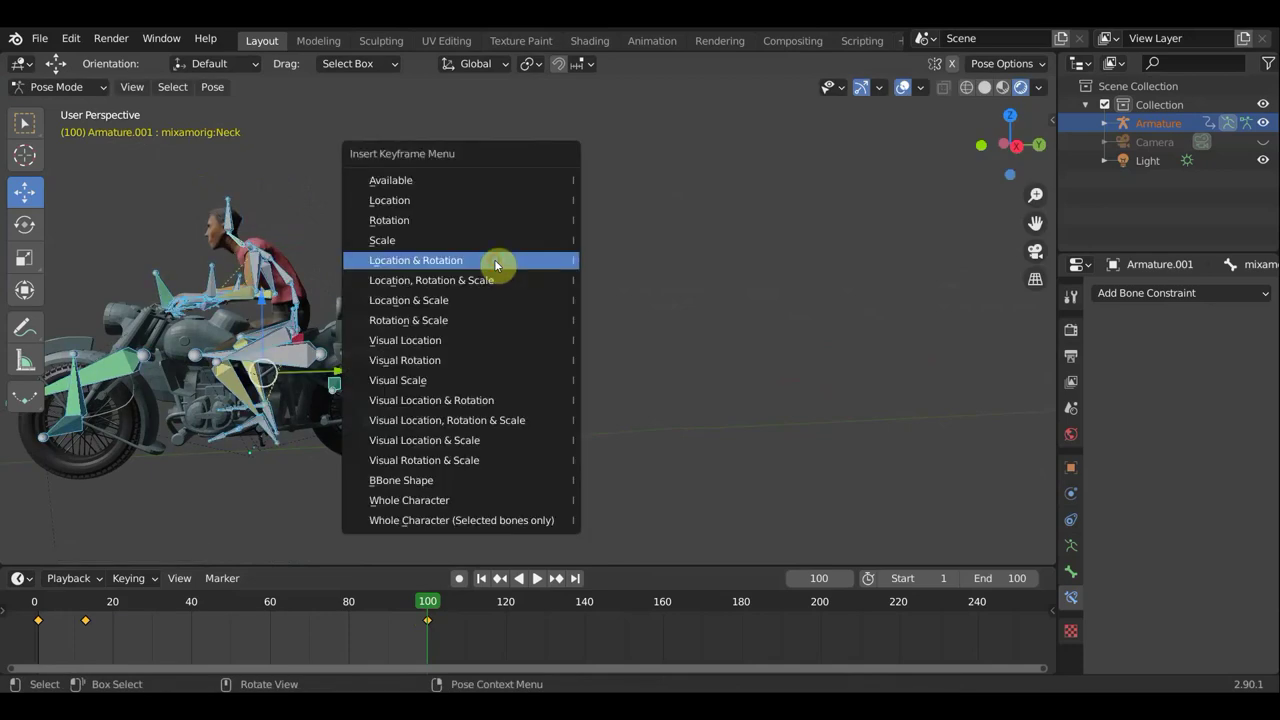
click(494, 259)
scroll(494, 260, down, 5)
mouse_move(457, 279)
middle_down()
mouse_move(562, 315)
mouse_move(480, 294)
mouse_move(517, 291)
middle_up()
- Check the rider's pose at frames 60 and 29 from different angles
scroll(575, 318, up, 2)
scroll(490, 285, up, 4)
scroll(494, 279, down, 3)
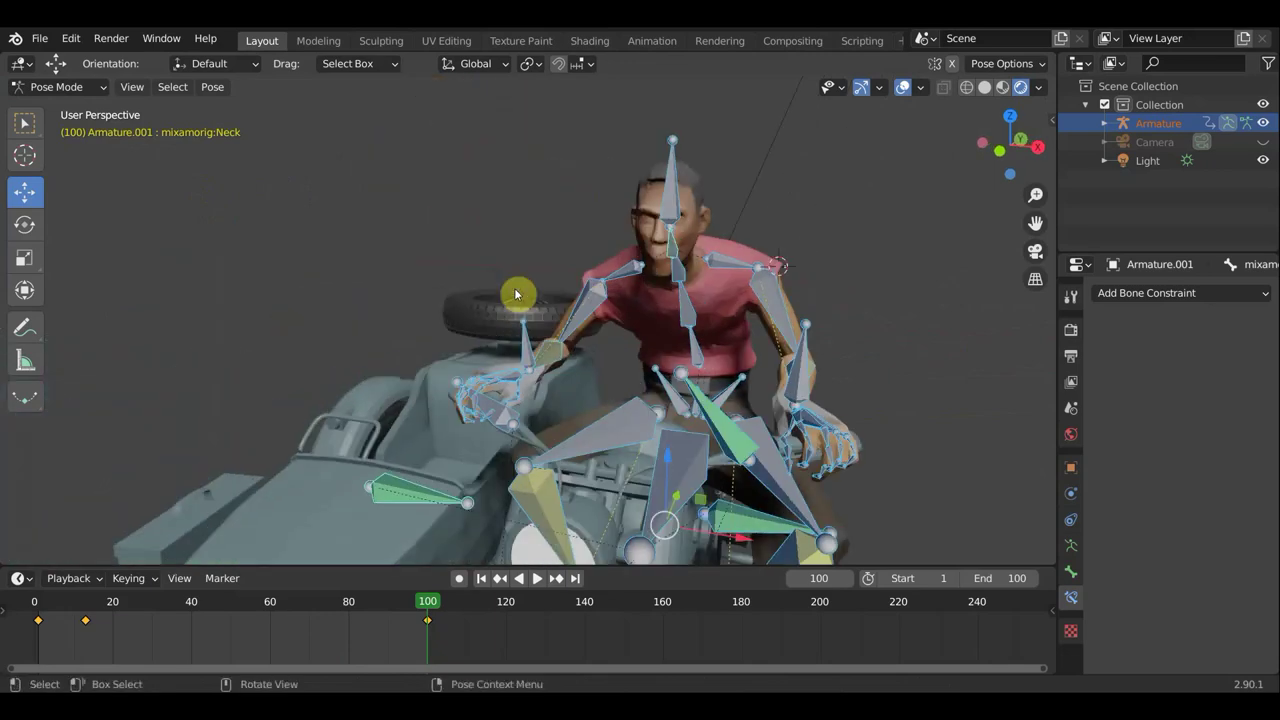
click(270, 610)
middle_drag(600, 334, 350, 643)
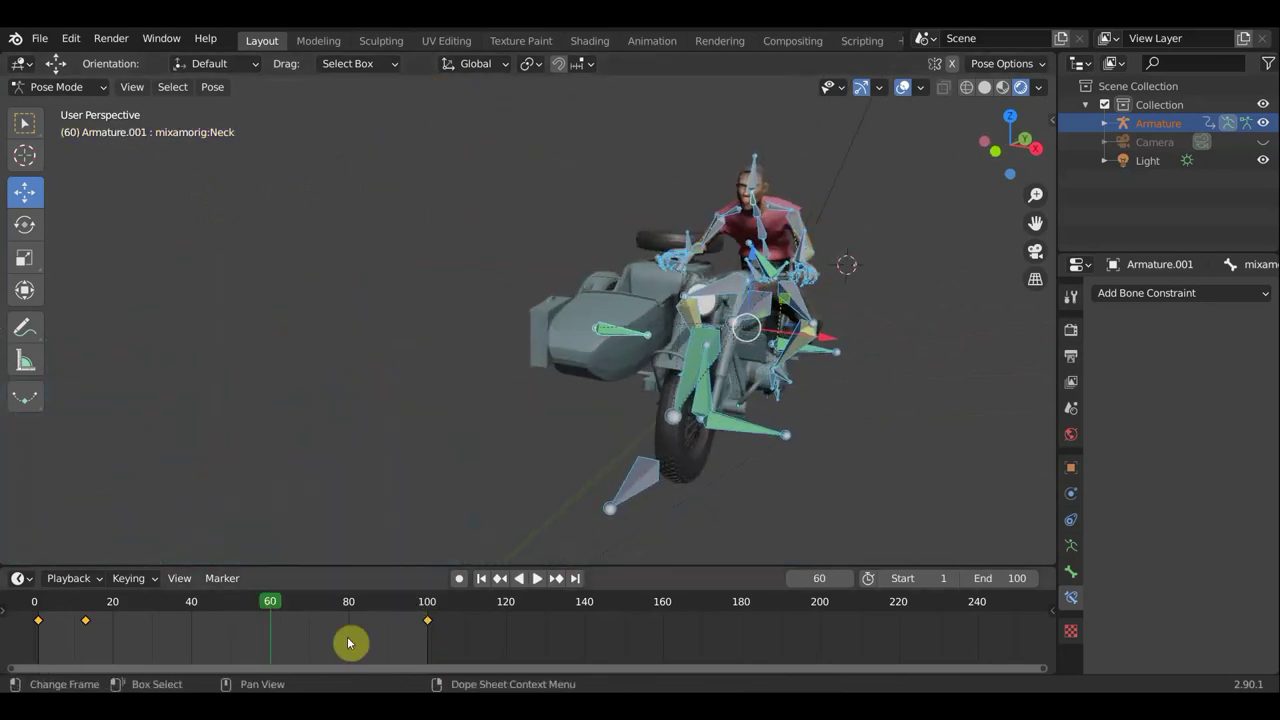
click(148, 605)
mouse_move(299, 531)
middle_down()
mouse_move(93, 479)
mouse_move(508, 309)
mouse_move(417, 357)
mouse_move(471, 343)
mouse_move(541, 404)
mouse_move(429, 371)
mouse_move(380, 334)
mouse_move(663, 317)
mouse_move(480, 435)
middle_up()
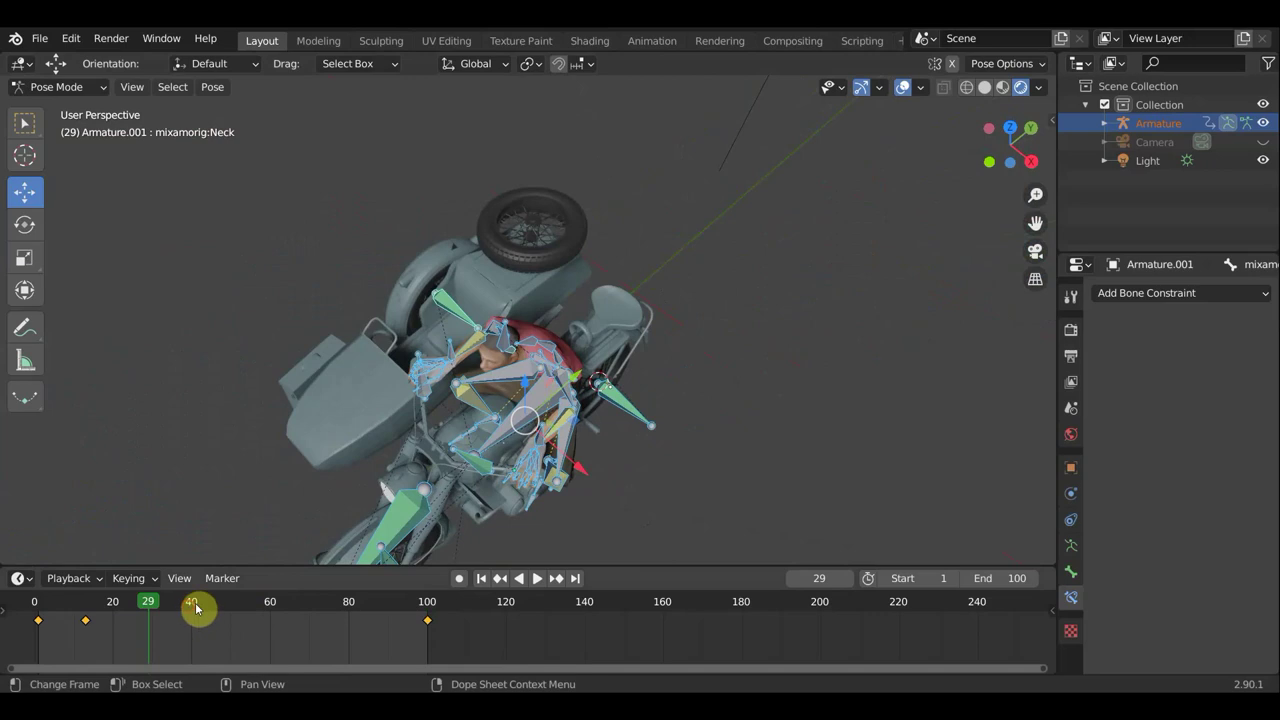
- Go to frame 58, look down on the rider, and select his head bone
drag(195, 607, 262, 607)
mouse_move(469, 426)
shift+middle_down()
mouse_move(694, 223)
mouse_move(716, 262)
shift+middle_up()
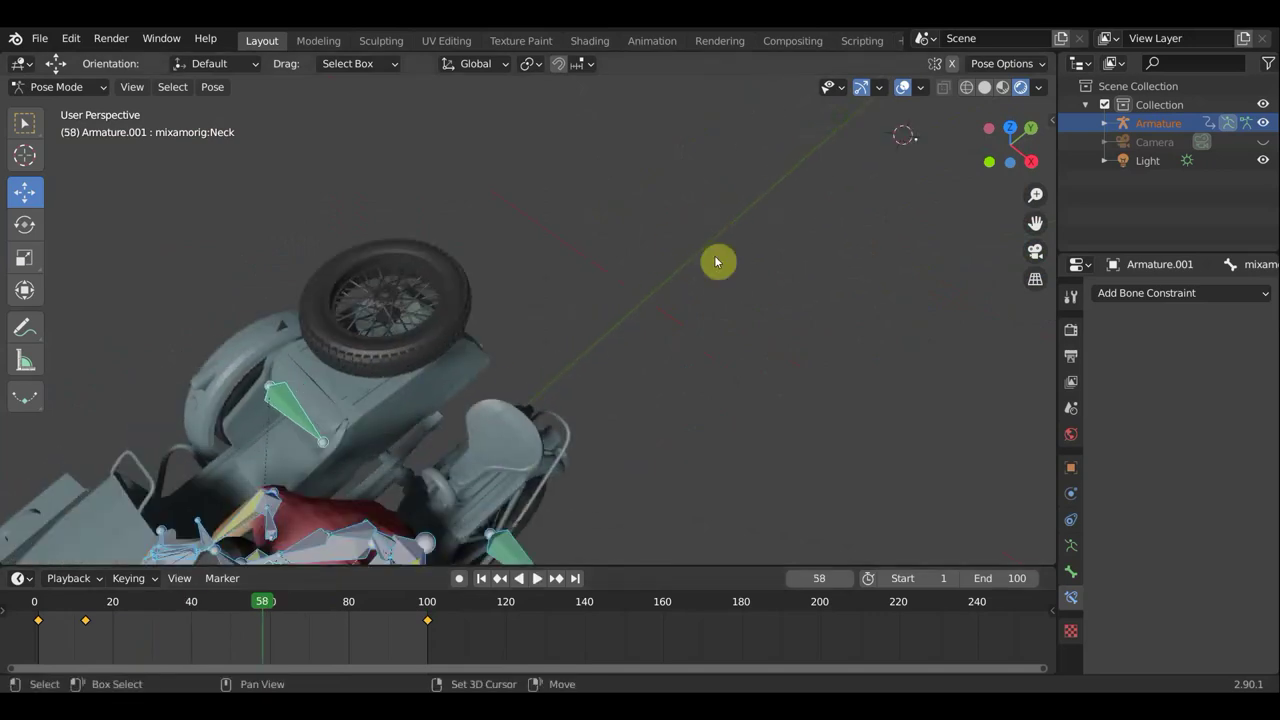
mouse_move(594, 451)
middle_down()
mouse_move(806, 266)
mouse_move(688, 250)
middle_up()
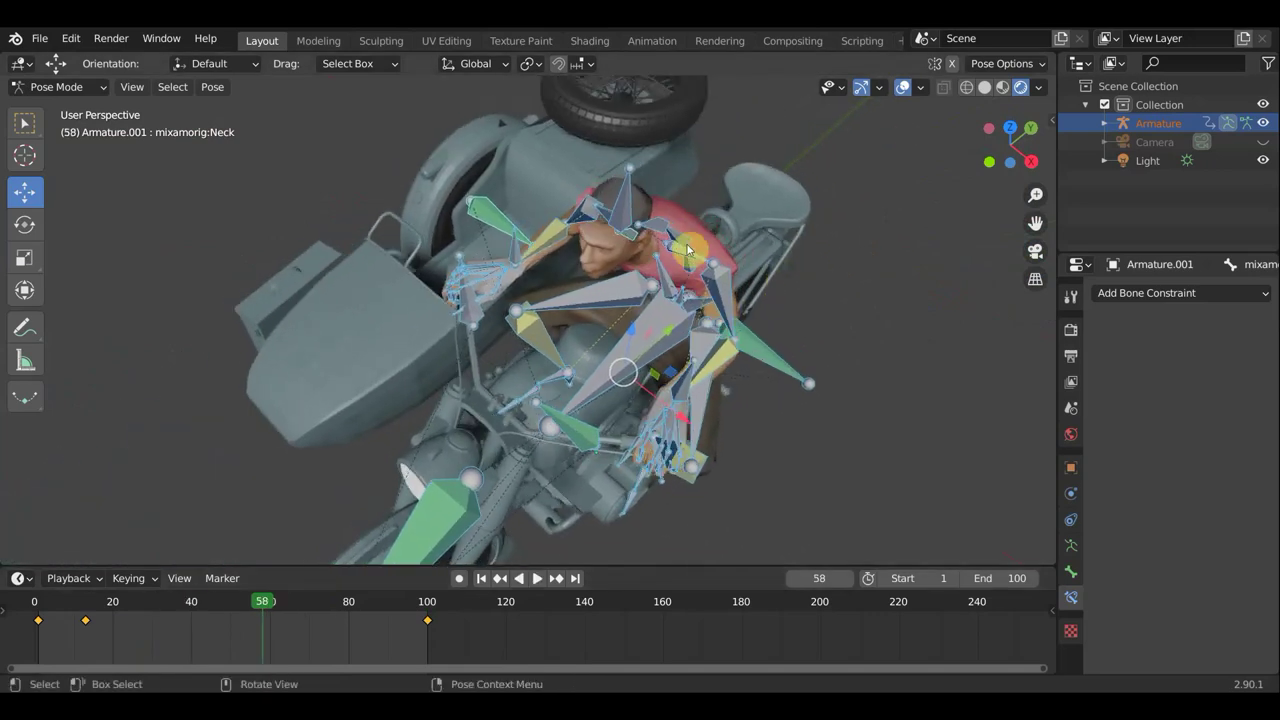
click(620, 214)
- From the top view, rotate the rider's head sharply sideways
key(KP_7)
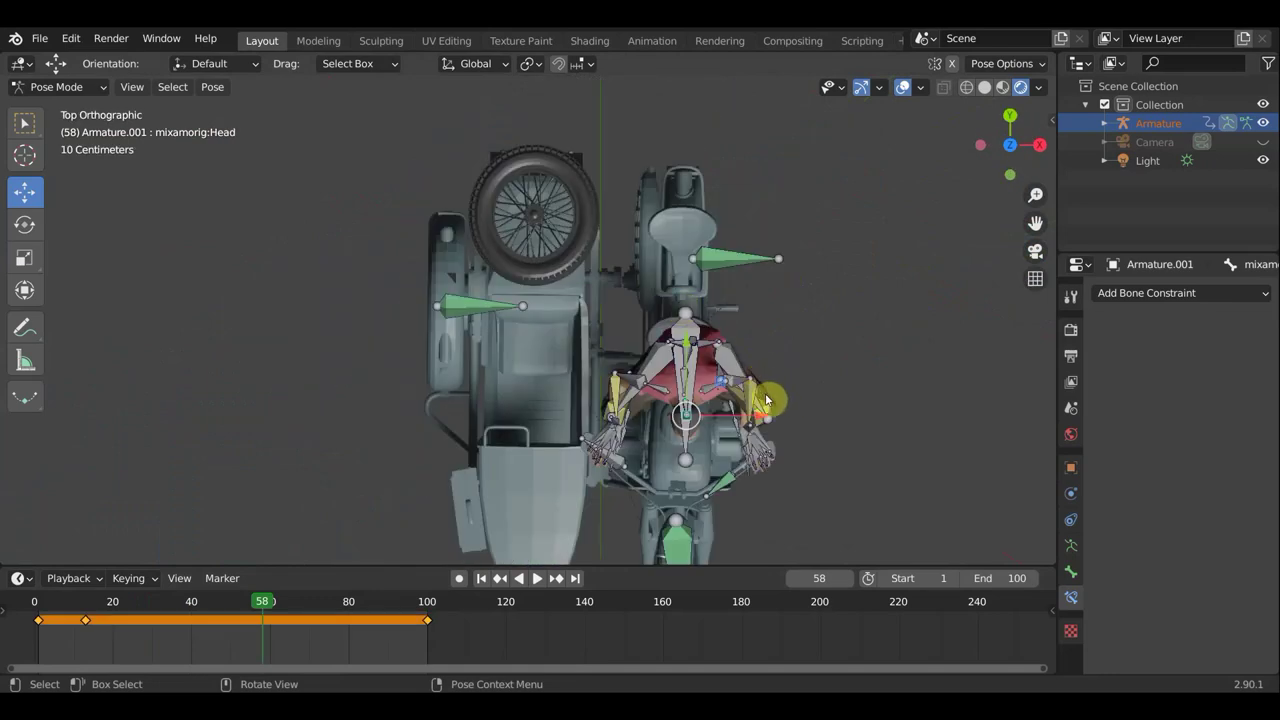
key(r)
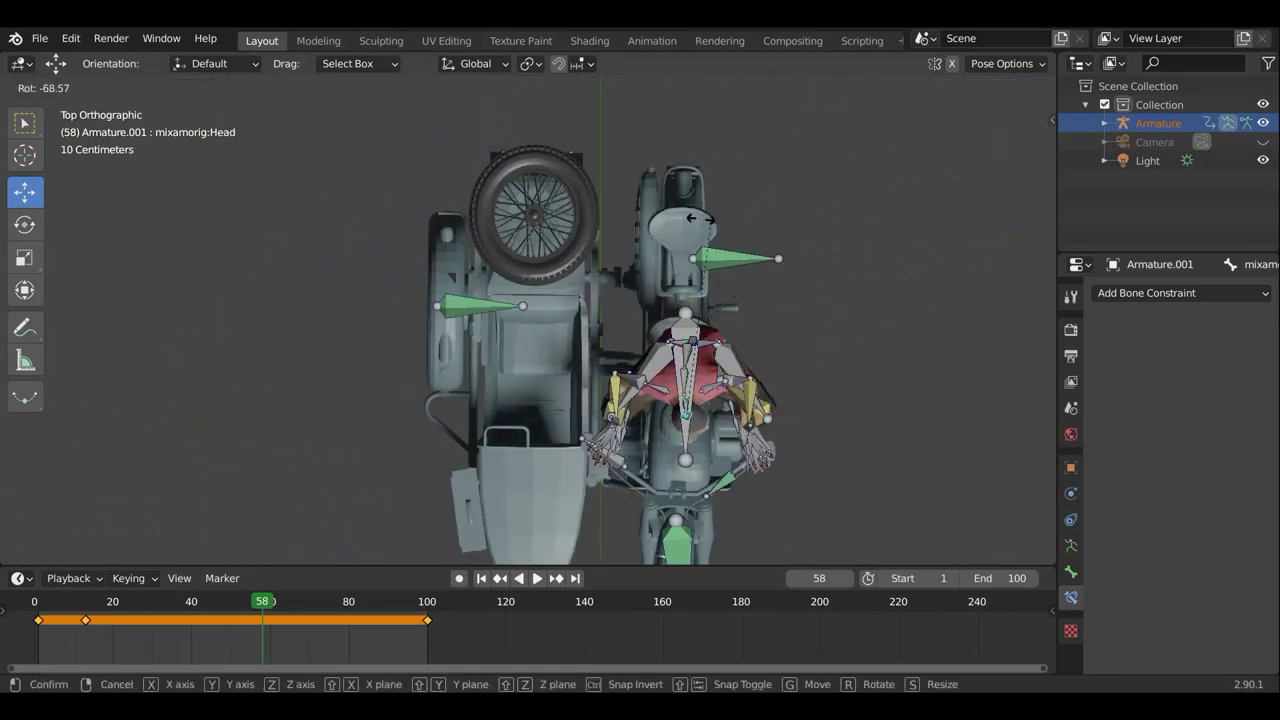
click(837, 369)
mouse_move(837, 369)
middle_down()
mouse_move(718, 236)
mouse_move(735, 258)
middle_up()
scroll(718, 236, down, 5)
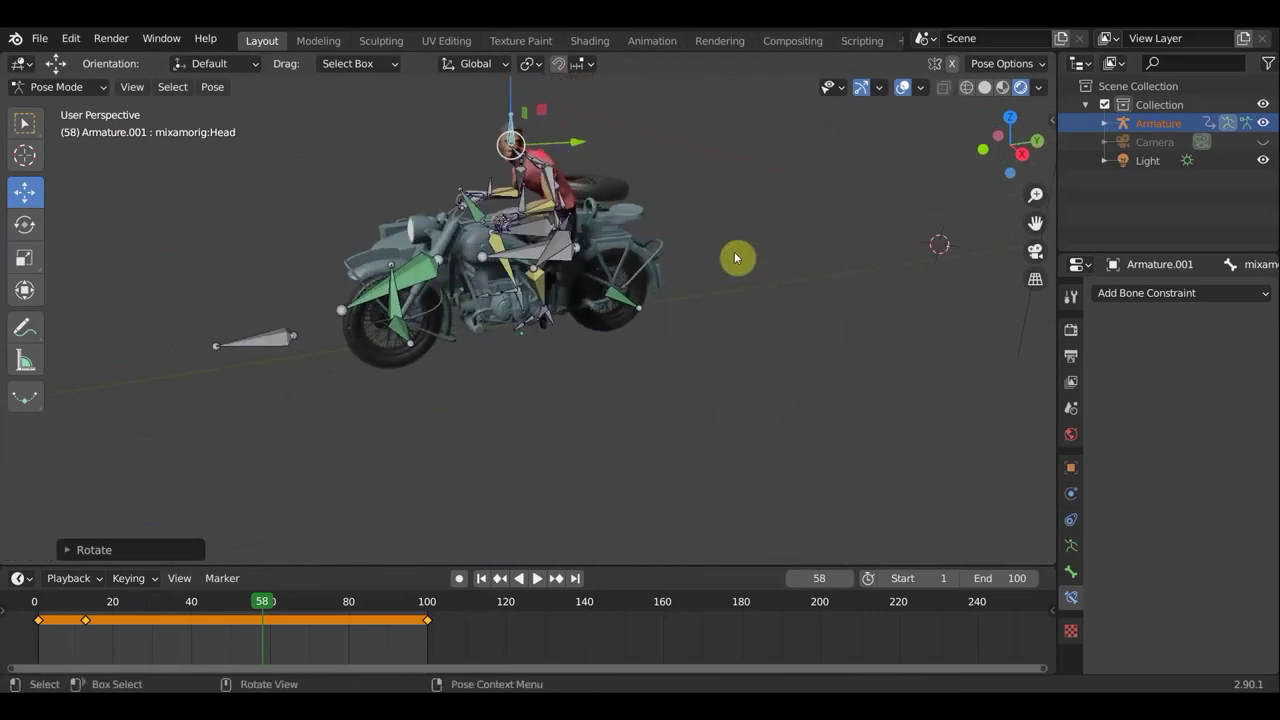
- Keyframe the whole rig pose at frame 58
key(a)
key(i)
click(735, 255)
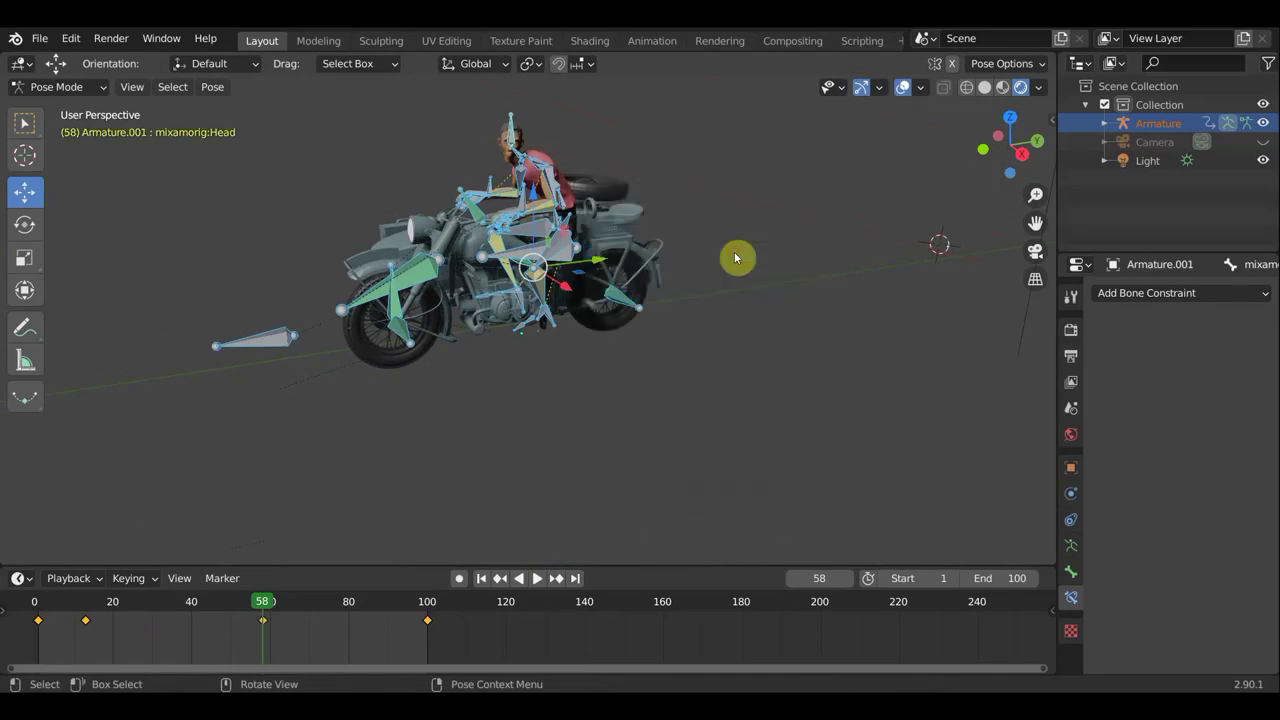
- Hide the bones and overlays and view the rider from the side
click(905, 90)
scroll(537, 310, up, 4)
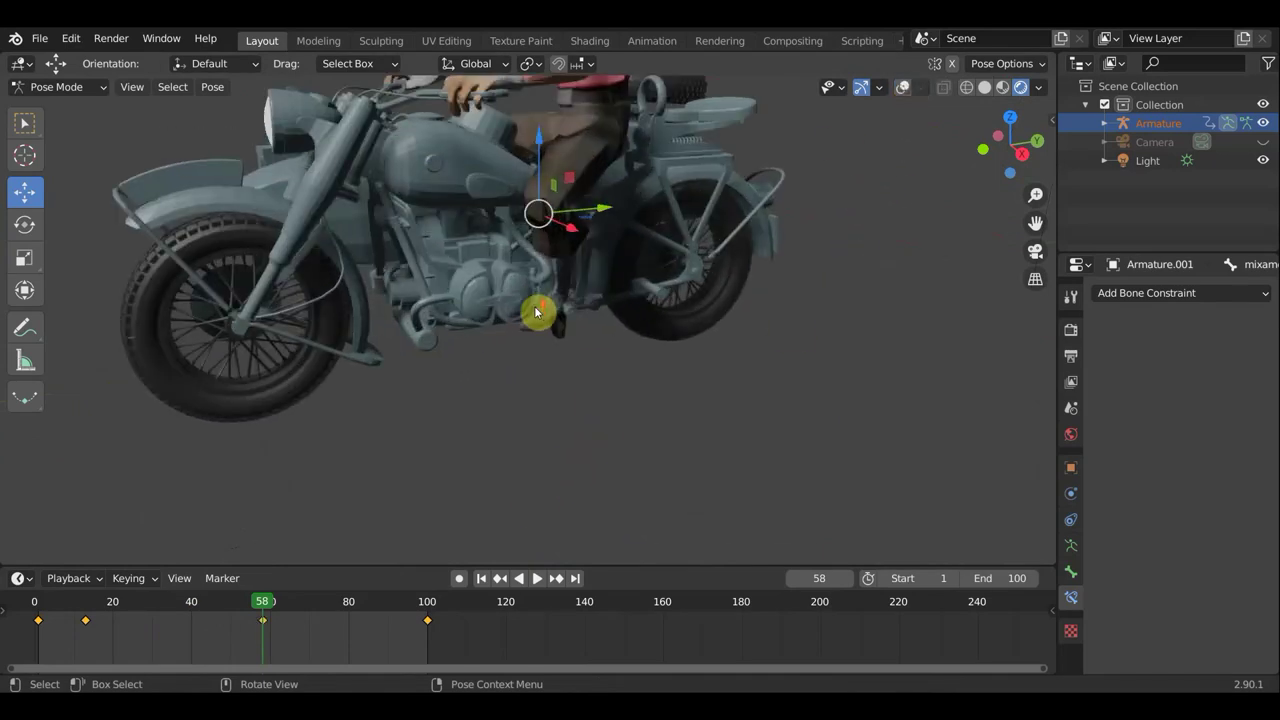
shift+middle_drag(626, 483, 649, 131)
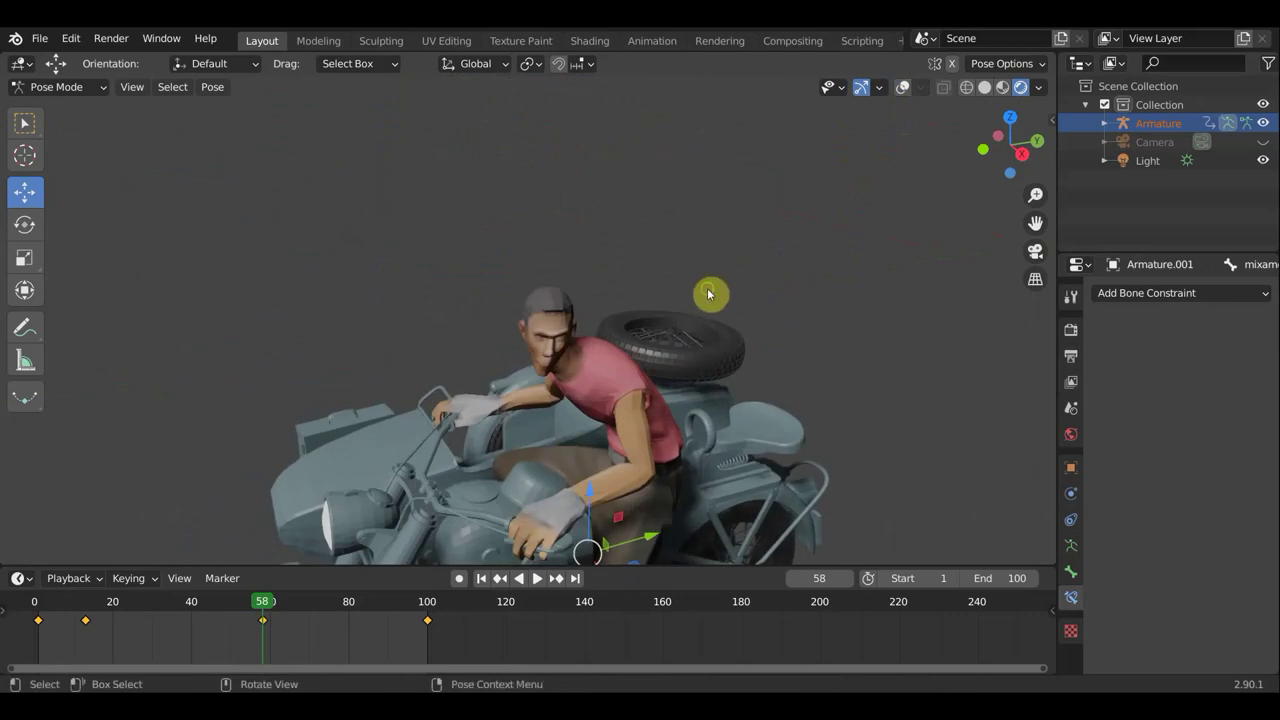
mouse_move(709, 294)
middle_down()
mouse_move(683, 248)
mouse_move(640, 243)
middle_up()
middle_drag(476, 211, 496, 218)
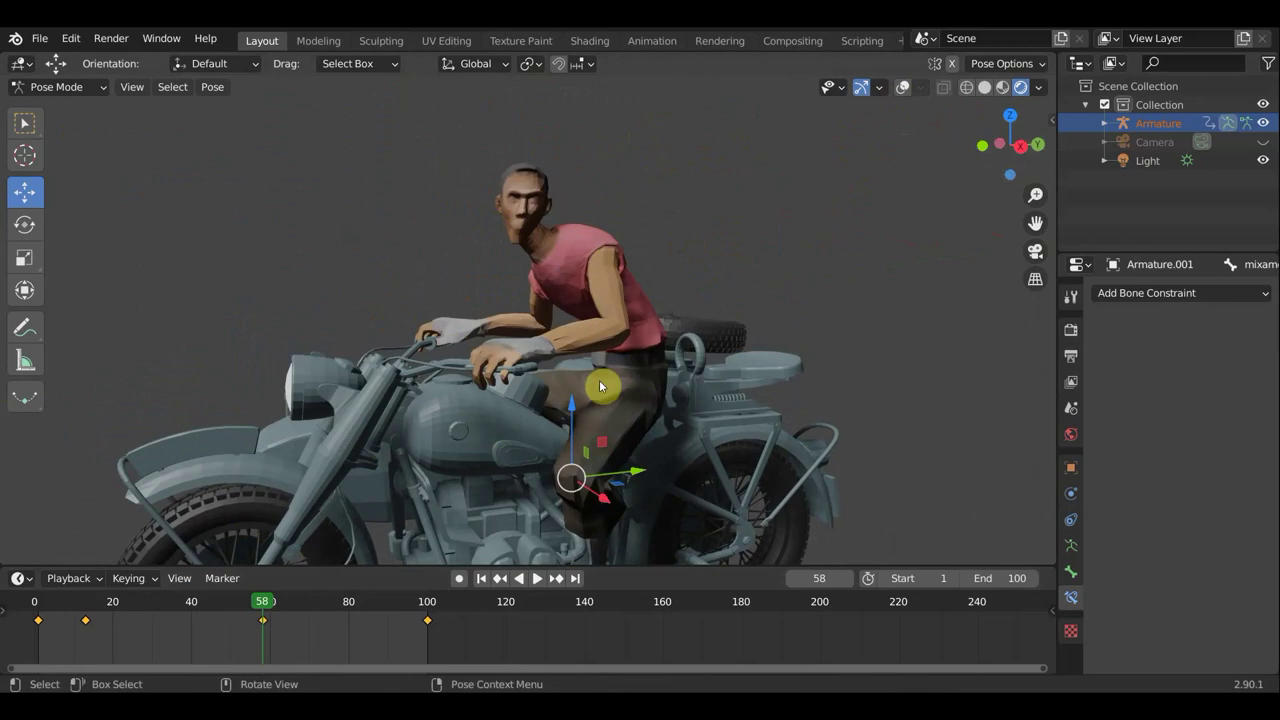
- Delete the selected keyframes in the timeline, then undo the deletion
key(x)
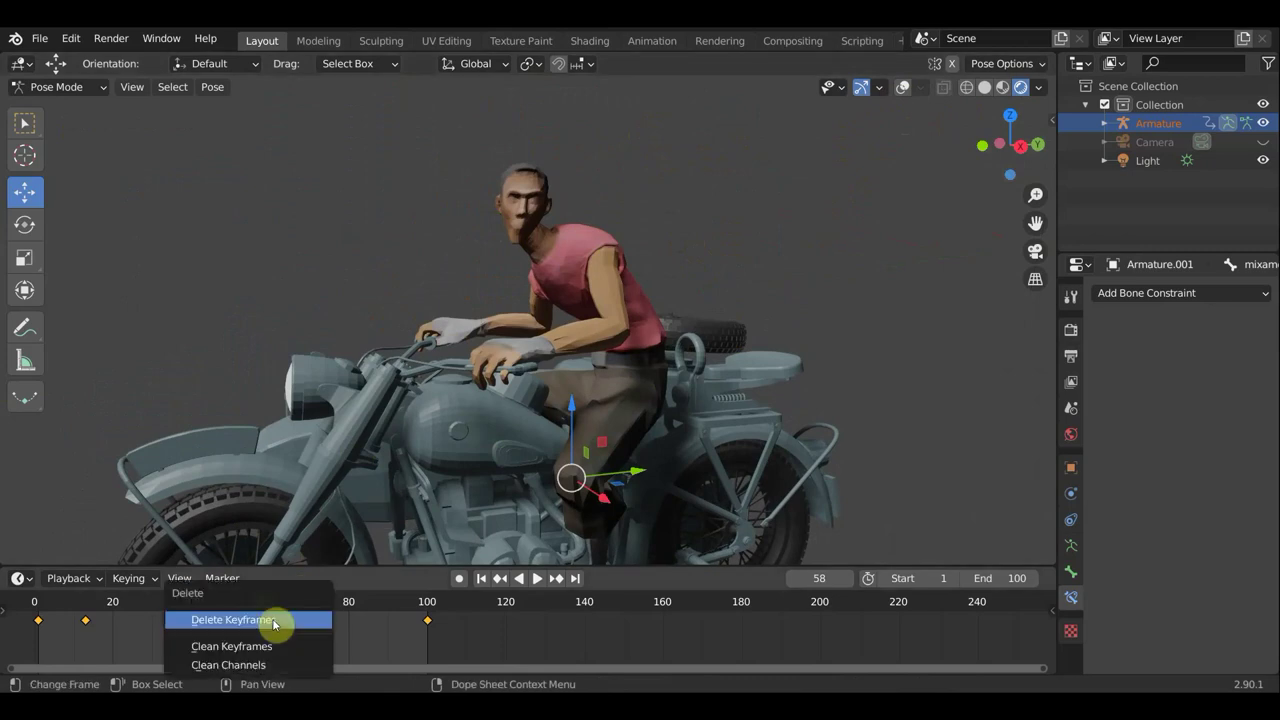
click(274, 620)
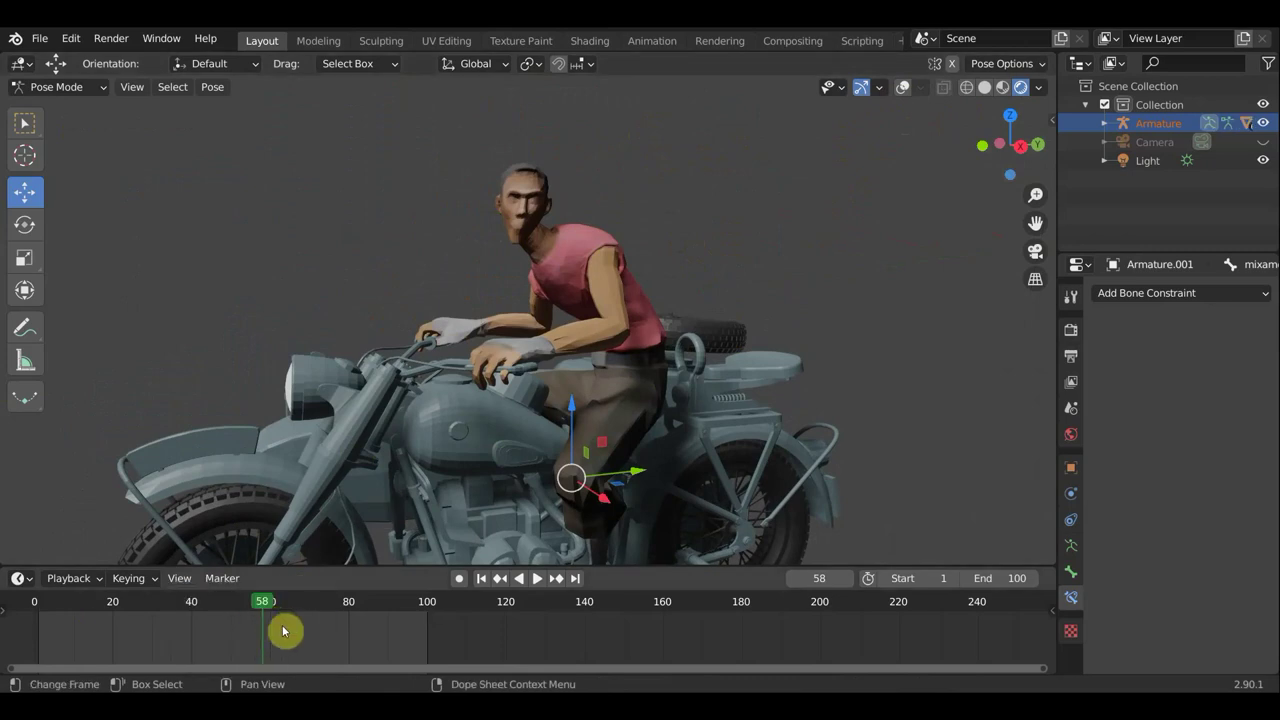
key(ctrl+z)
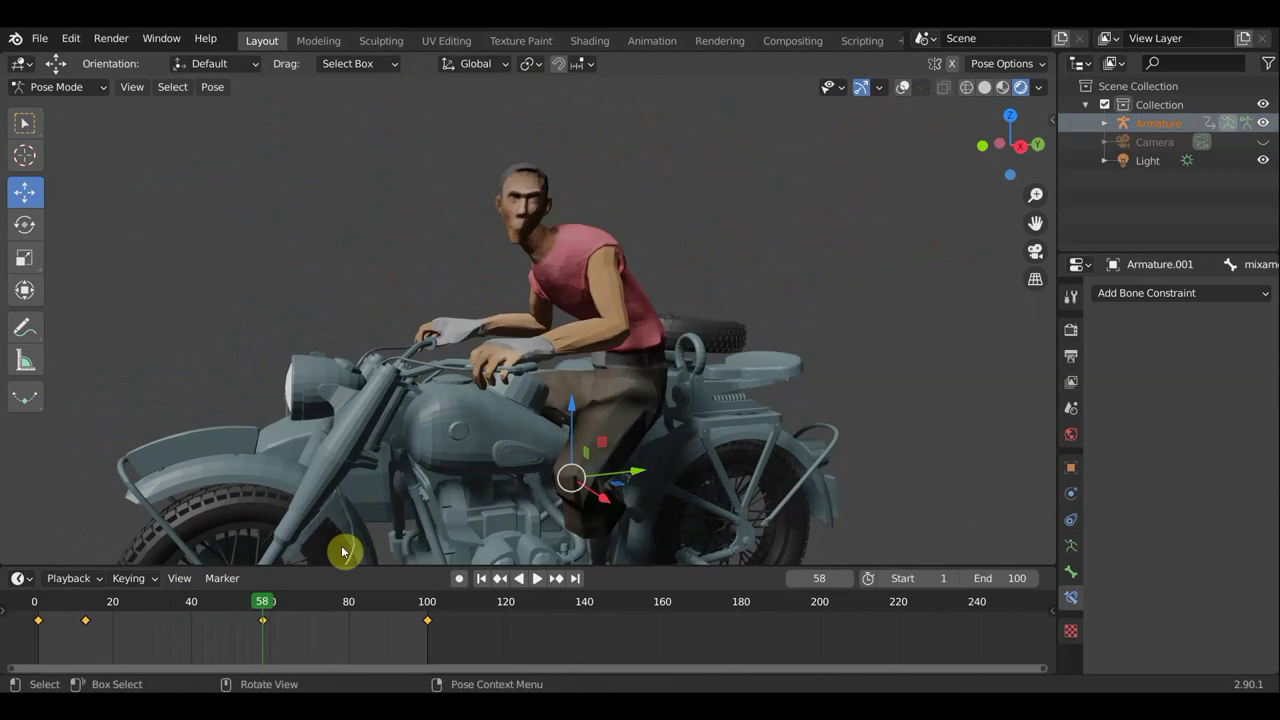
- Undo a trial move of the keys and delete only the frame 58 keyframe
key(g)
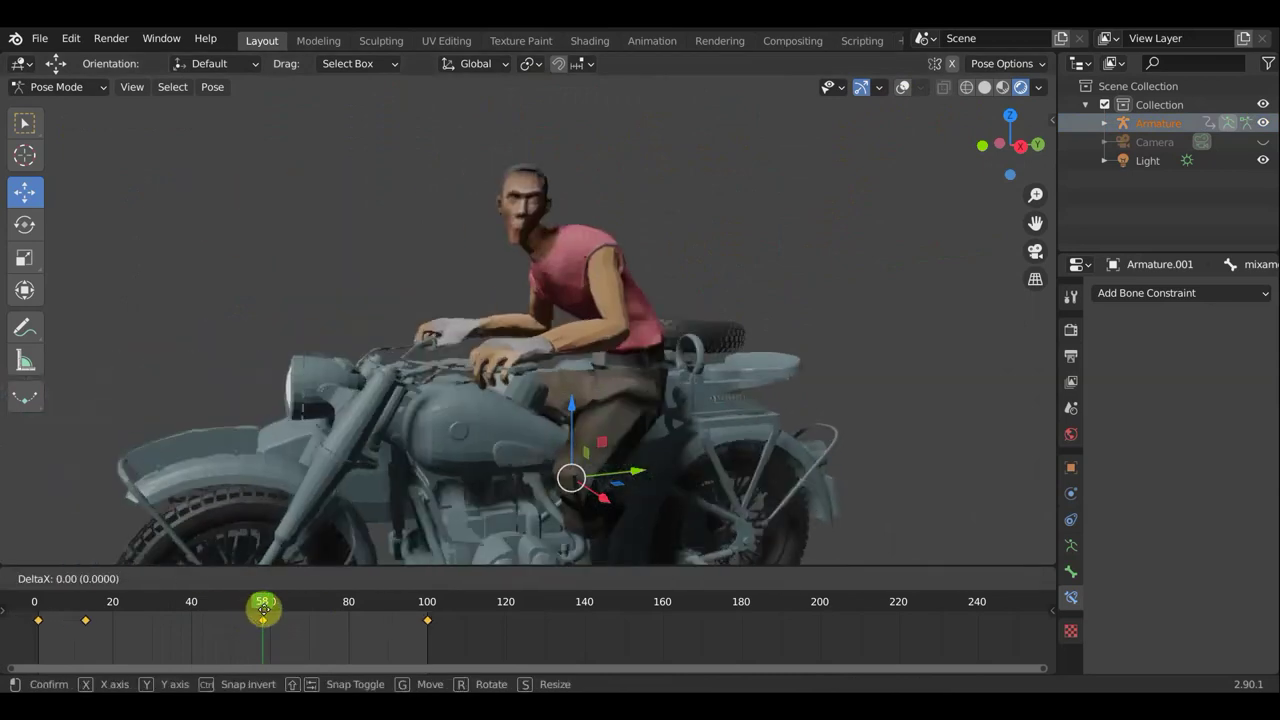
click(265, 610)
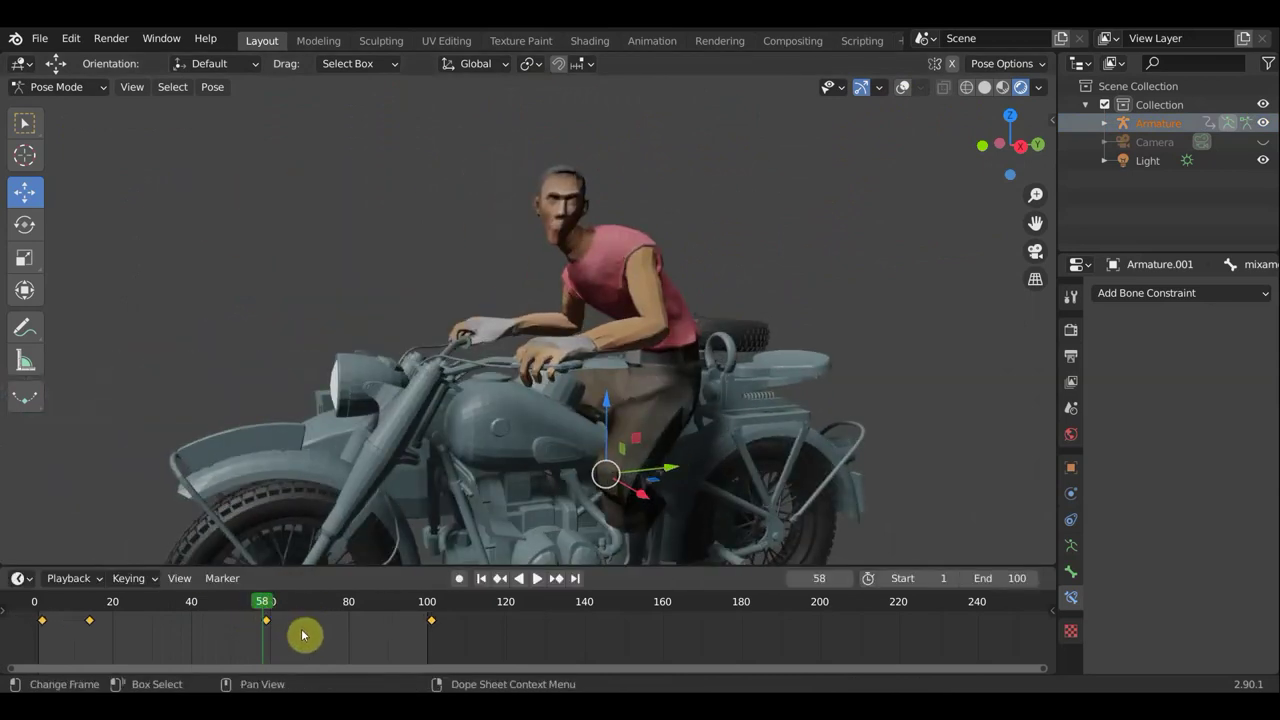
key(ctrl+z)
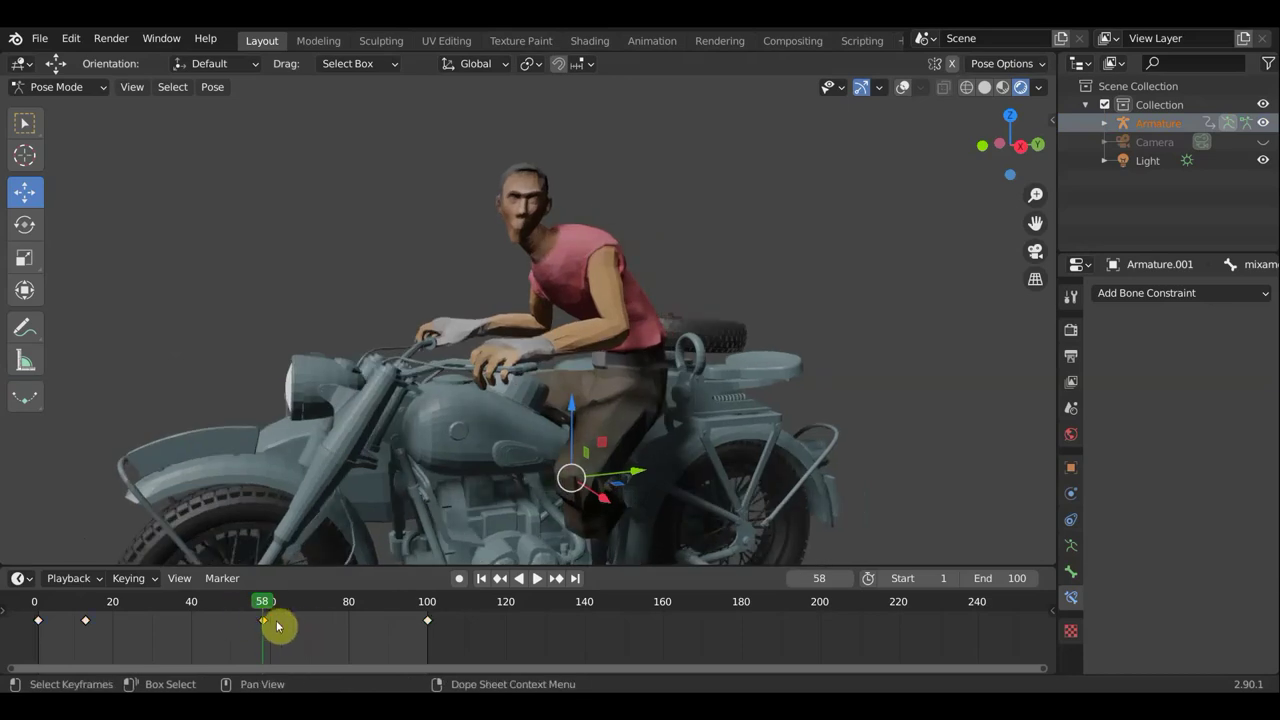
key(x)
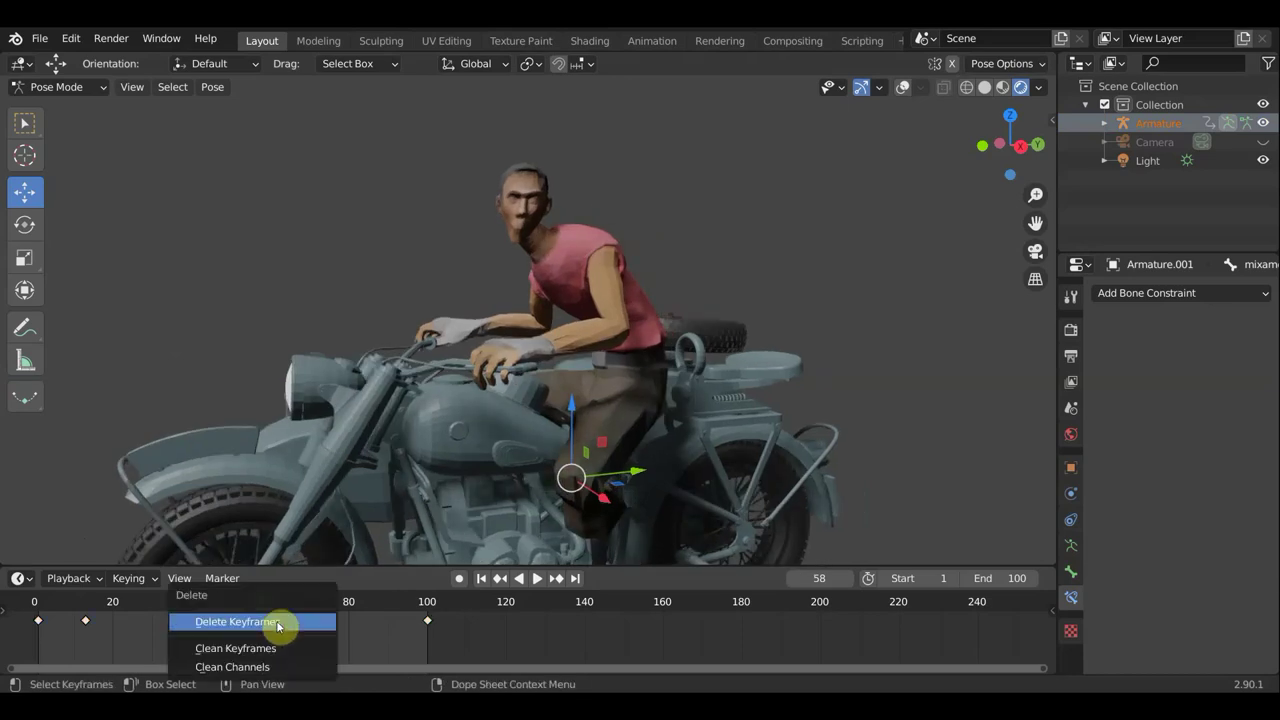
click(278, 622)
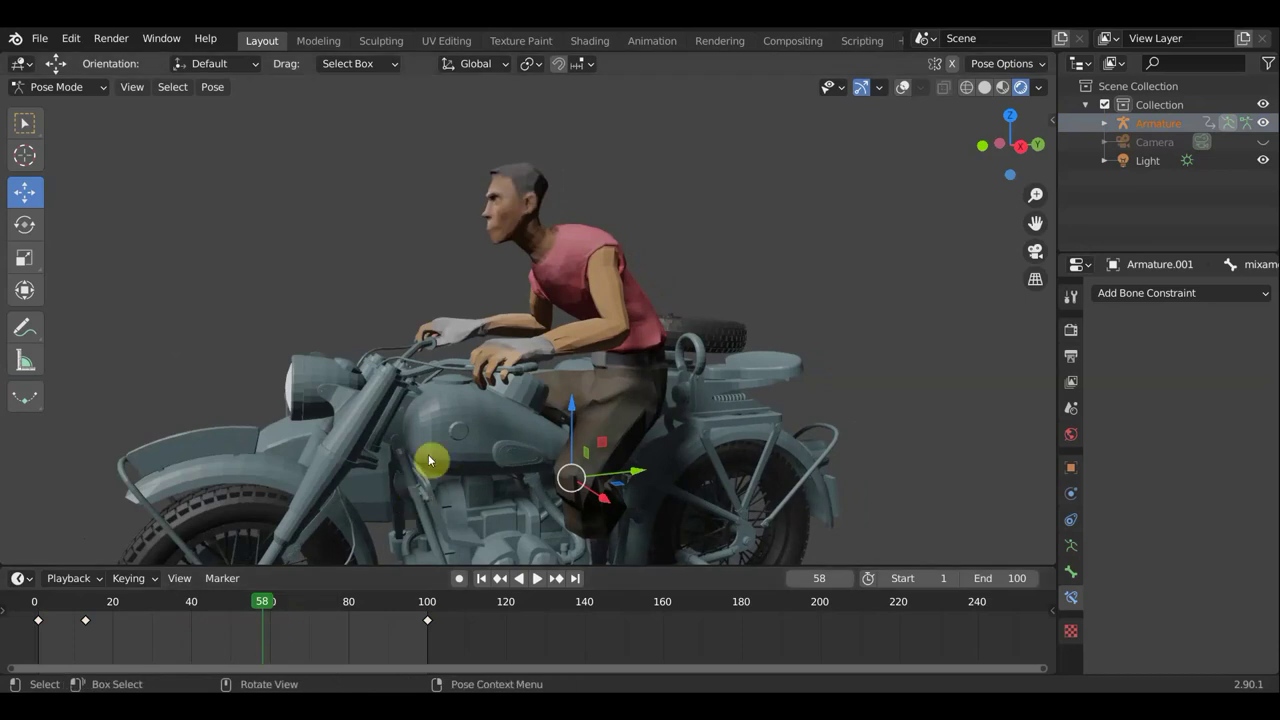
- Show the bones and overlays again and select the rider's neck bone
click(882, 88)
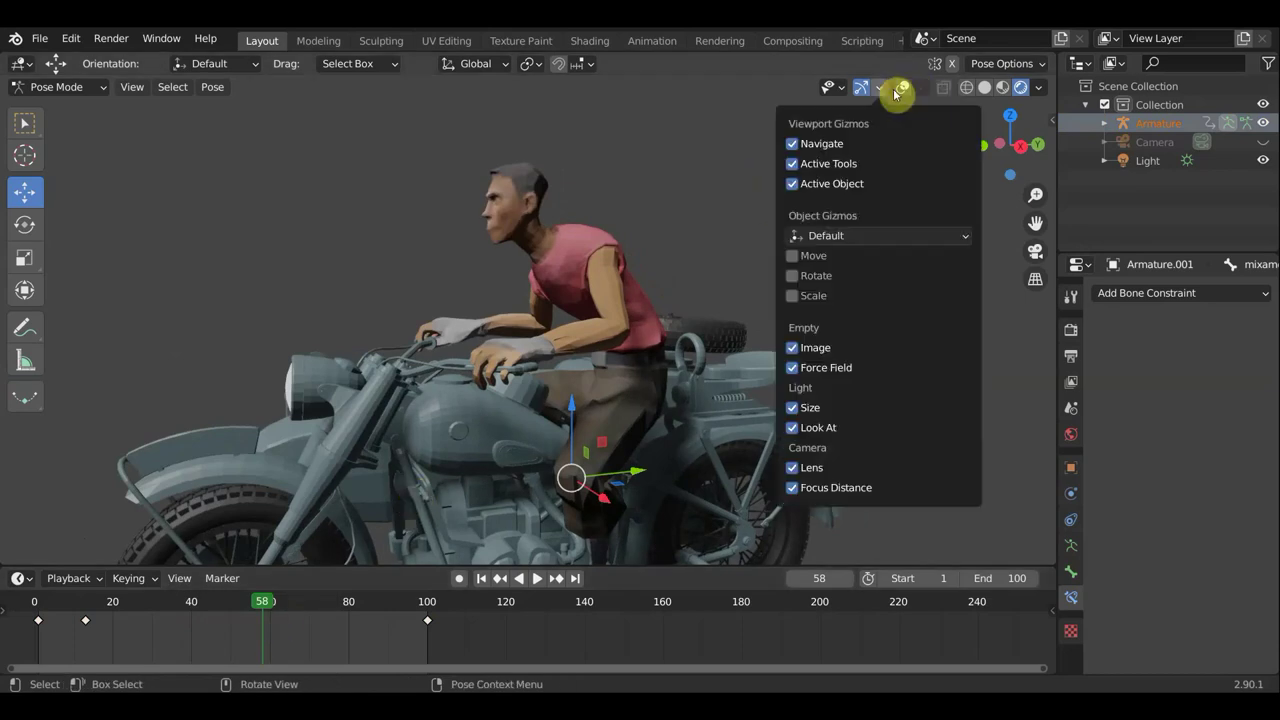
click(900, 94)
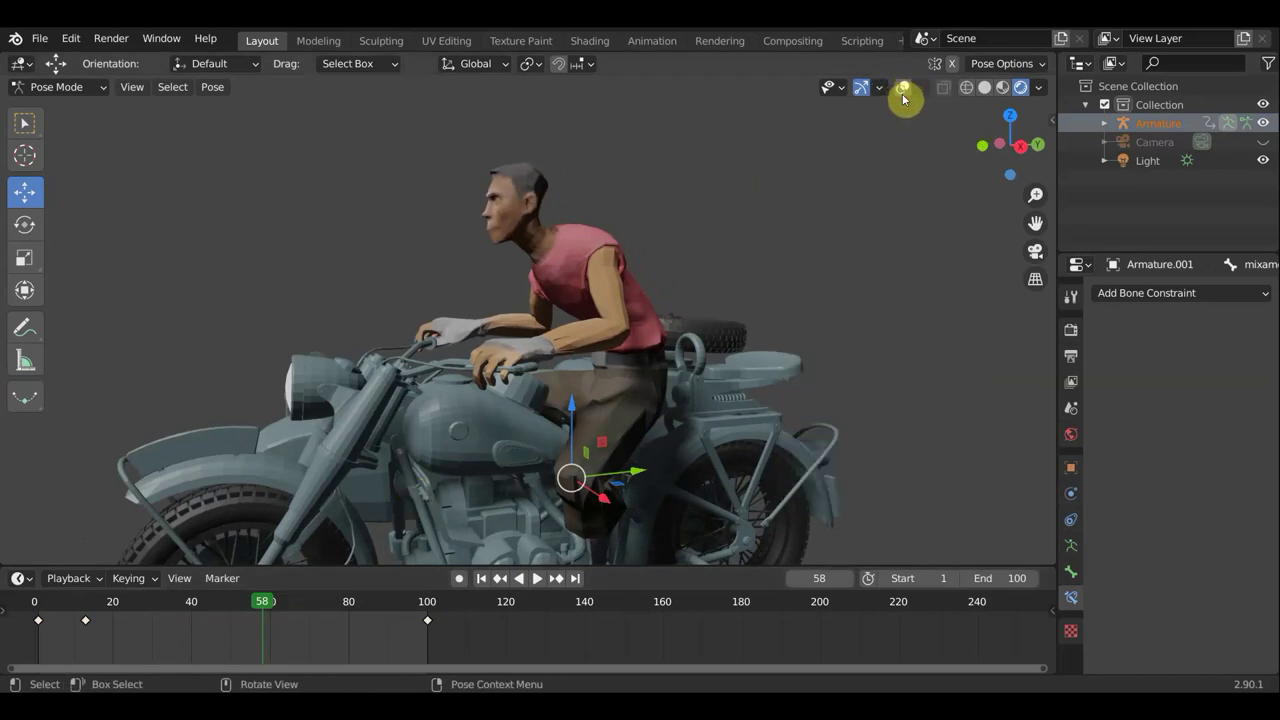
click(903, 92)
middle_drag(838, 257, 622, 378)
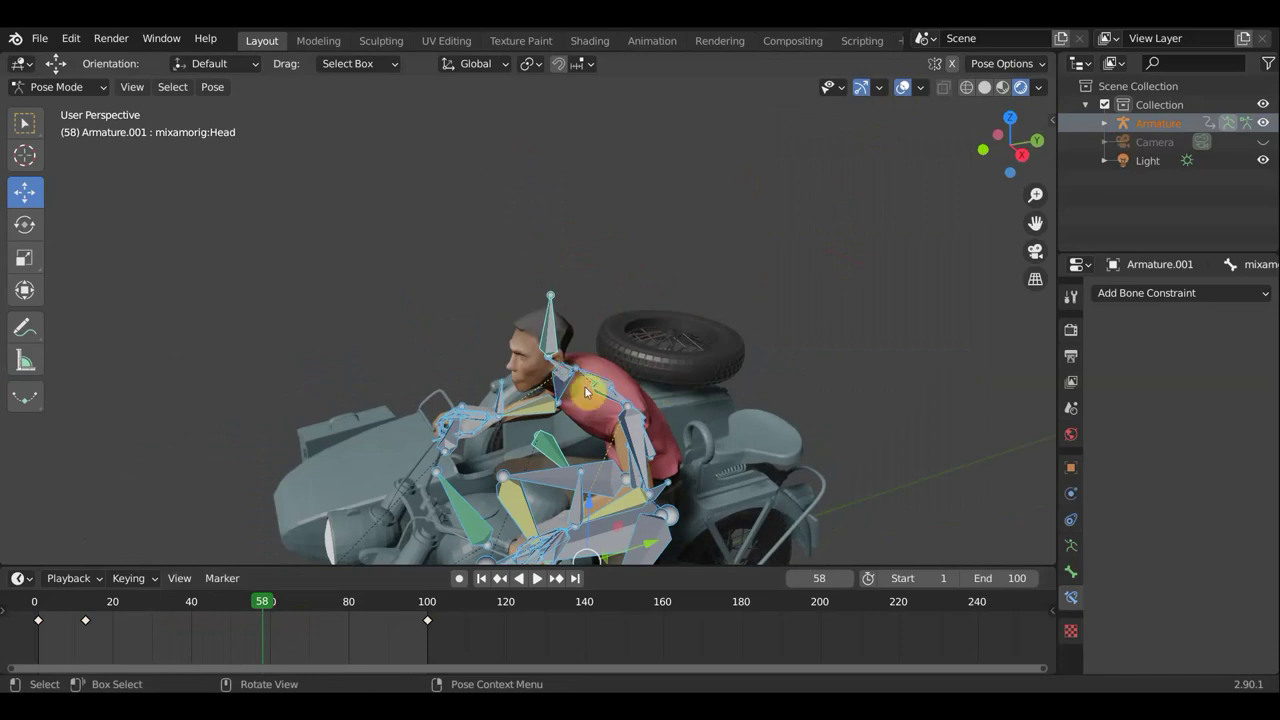
click(550, 347)
middle_drag(566, 348, 627, 389)
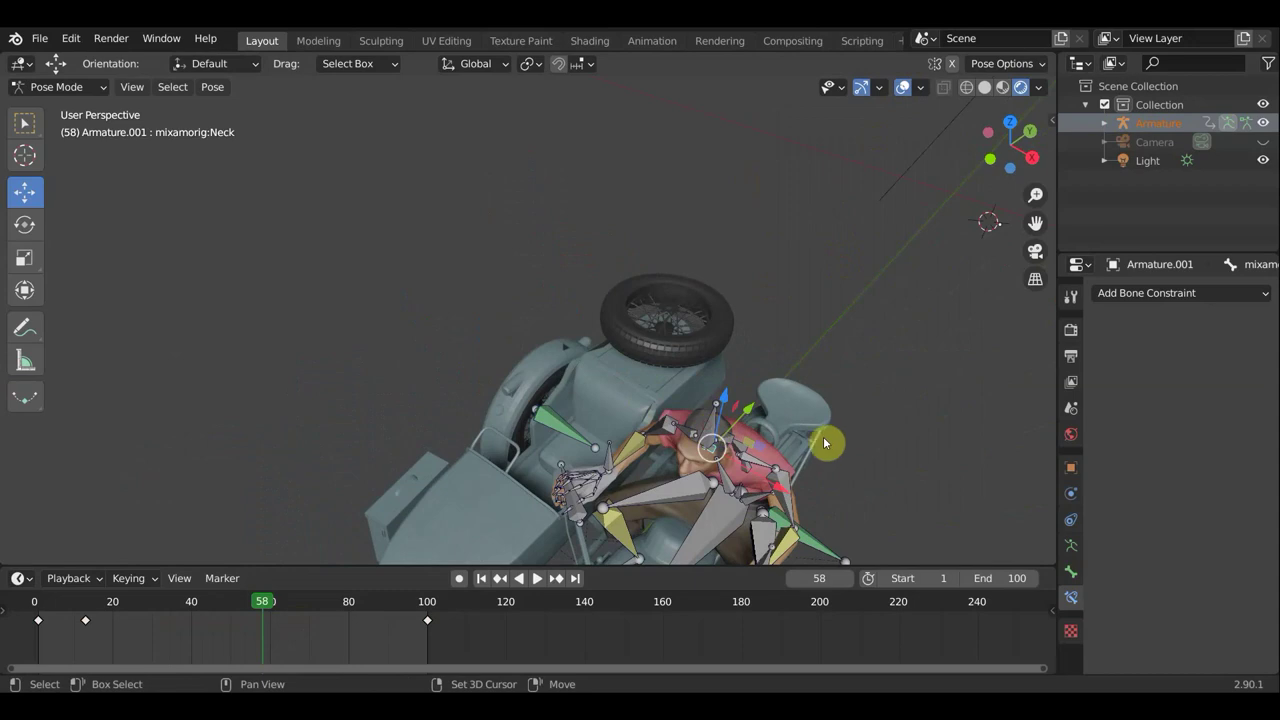
- Select the head bone and, in top view, turn it a smaller amount sideways
key(shift+bracketright)
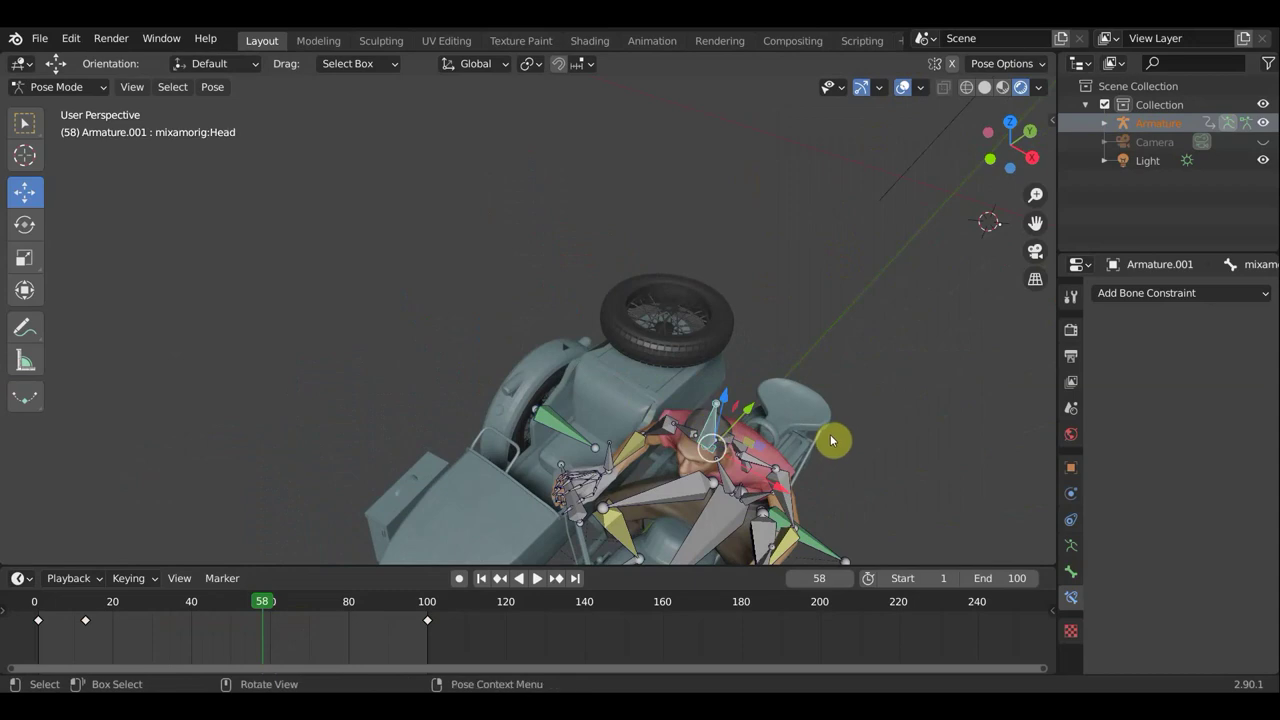
key(KP_7)
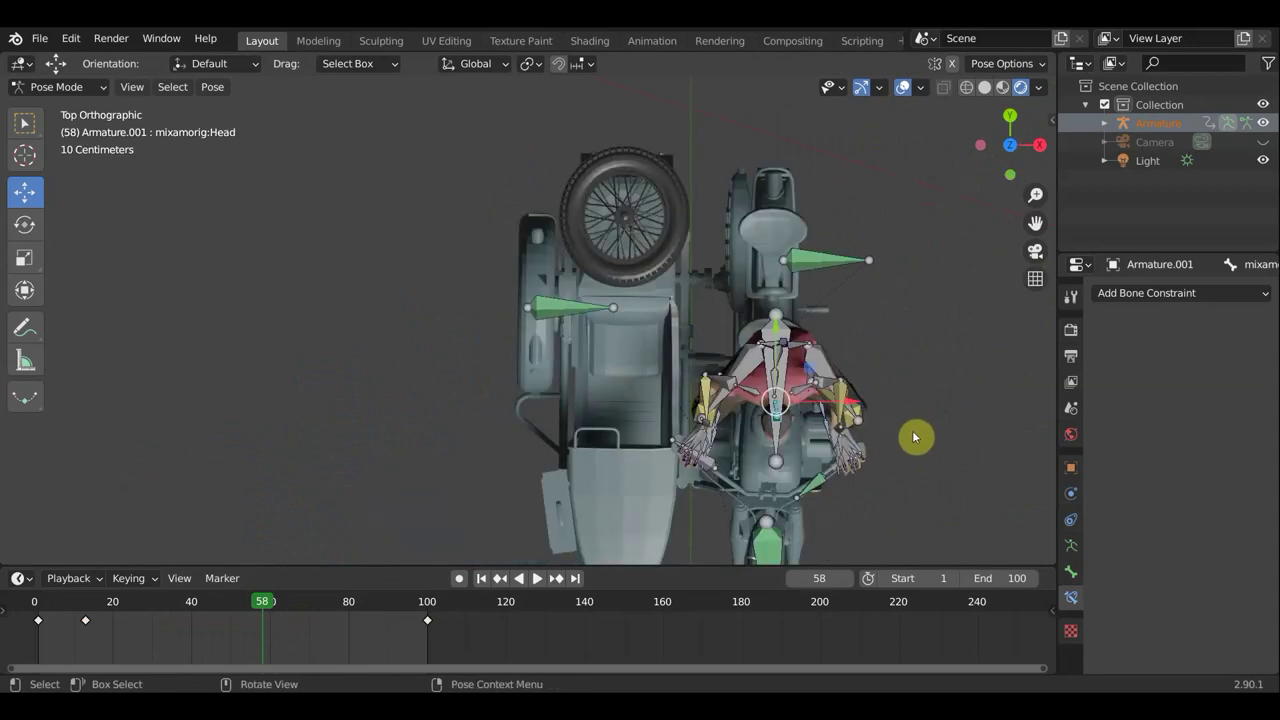
key(r)
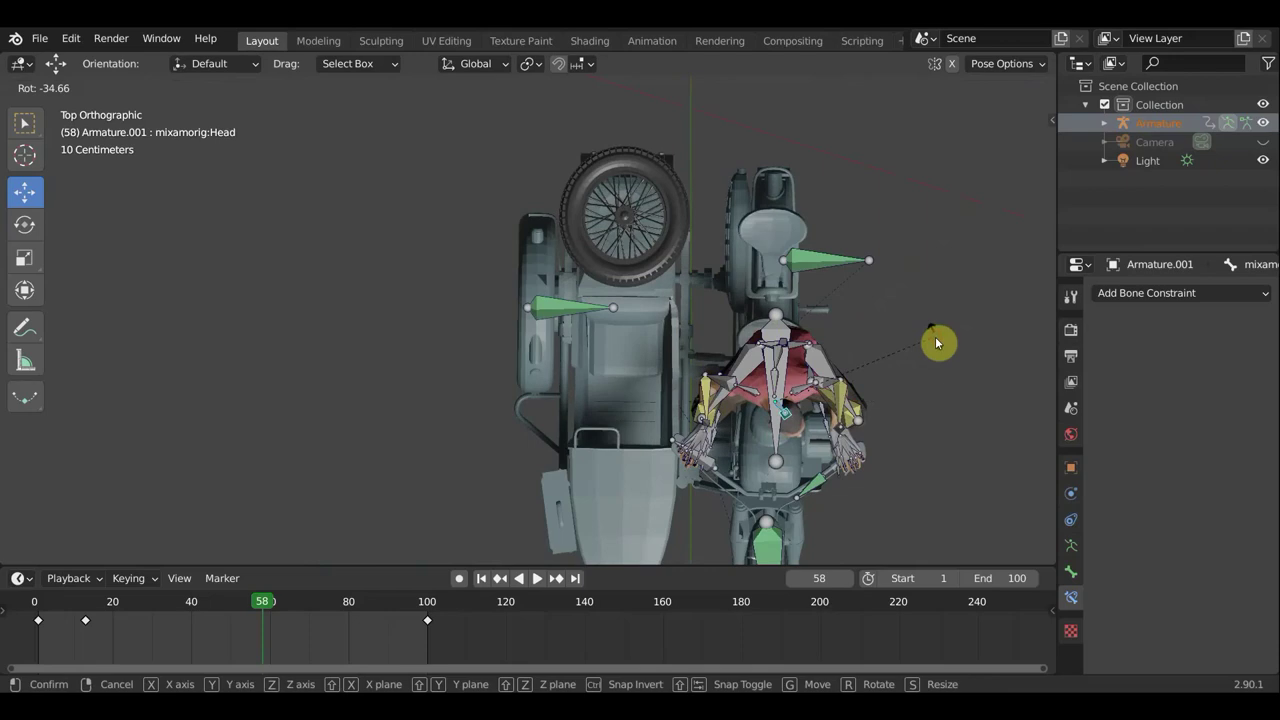
click(936, 342)
mouse_move(936, 342)
middle_down()
mouse_move(829, 355)
mouse_move(757, 221)
middle_up()
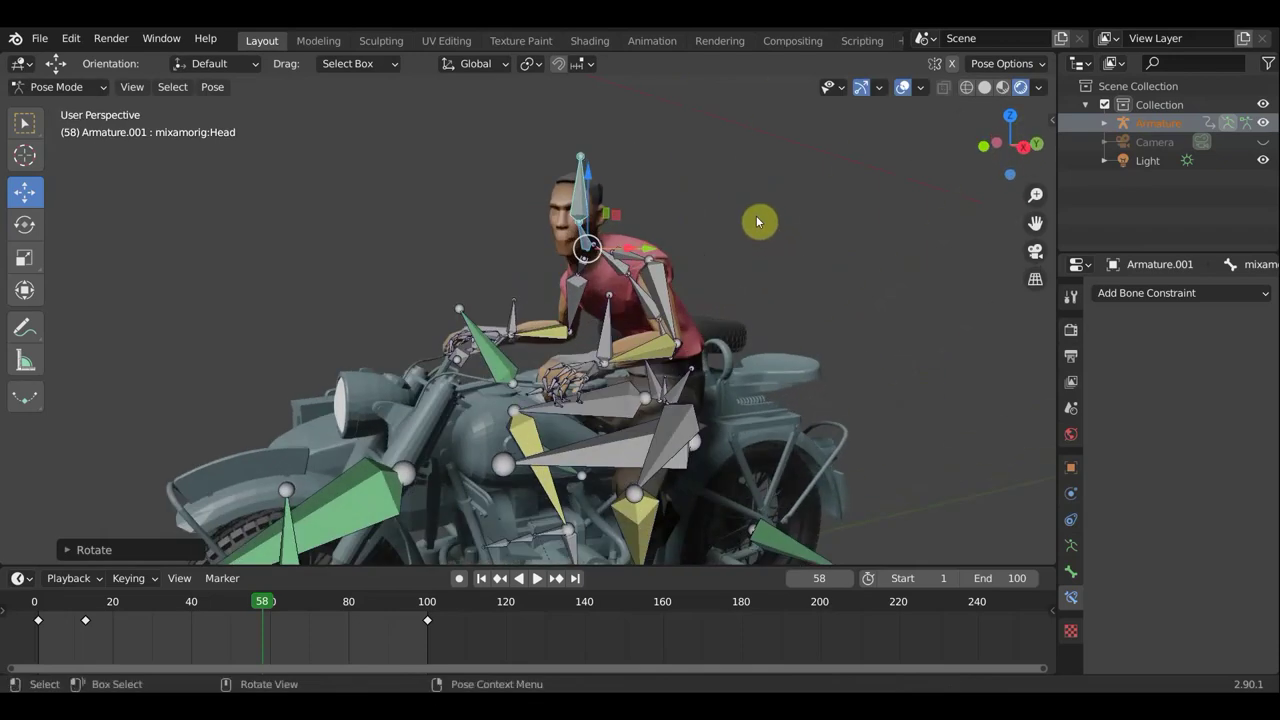
- Keyframe the whole rig pose again at frame 58
key(a)
key(i)
click(756, 215)
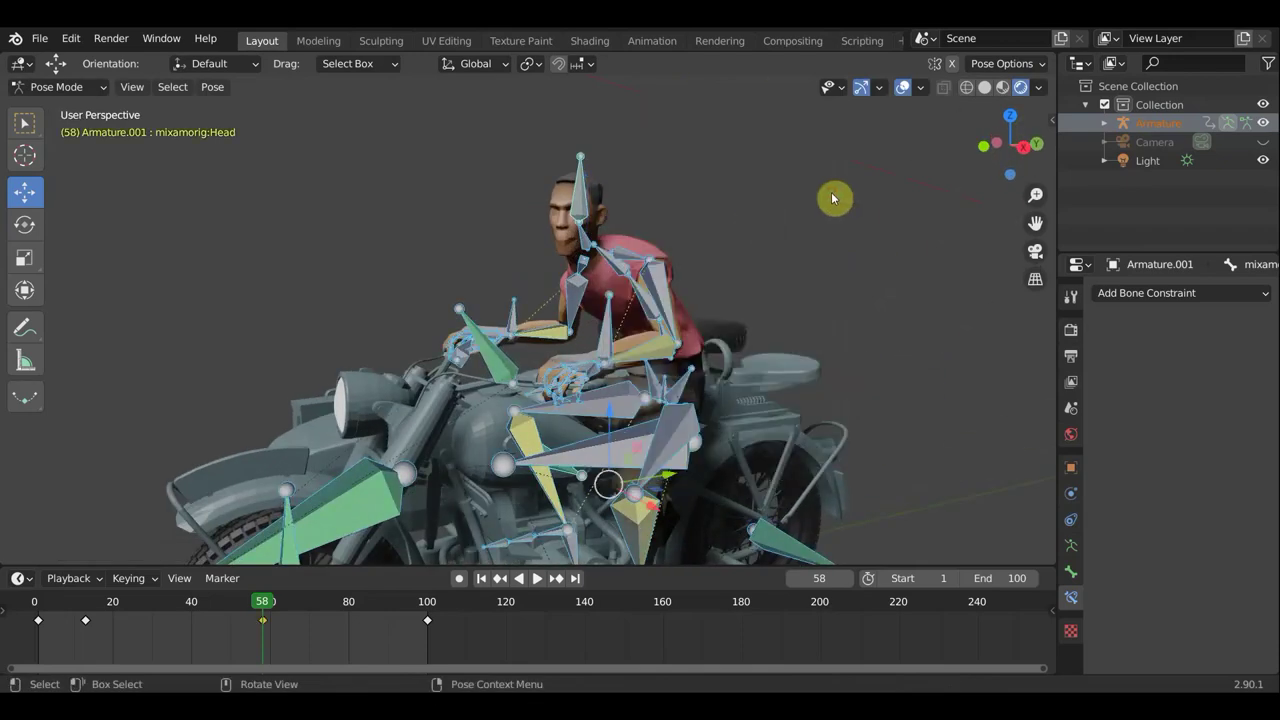
- Hide the bones and overlays and zoom in on the rider
click(906, 88)
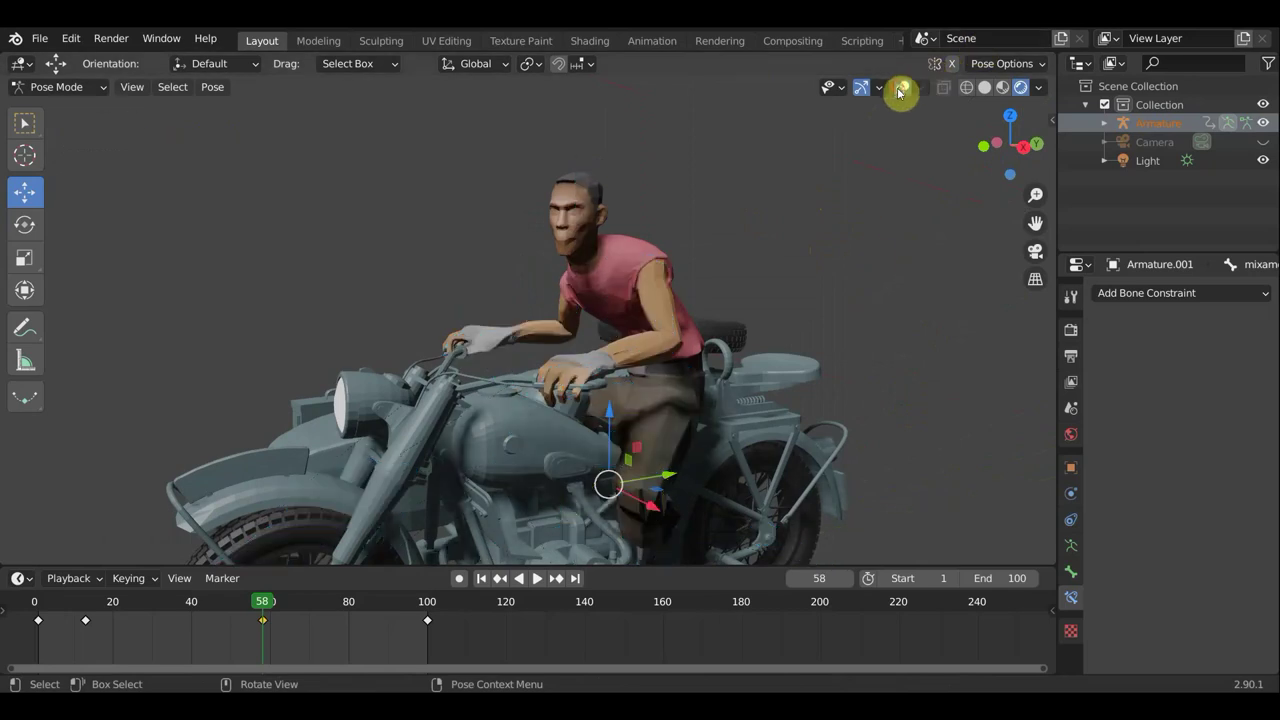
mouse_move(857, 266)
middle_down()
mouse_move(894, 247)
mouse_move(890, 291)
mouse_move(869, 314)
middle_up()
scroll(893, 247, down, 5)
scroll(869, 320, up, 2)
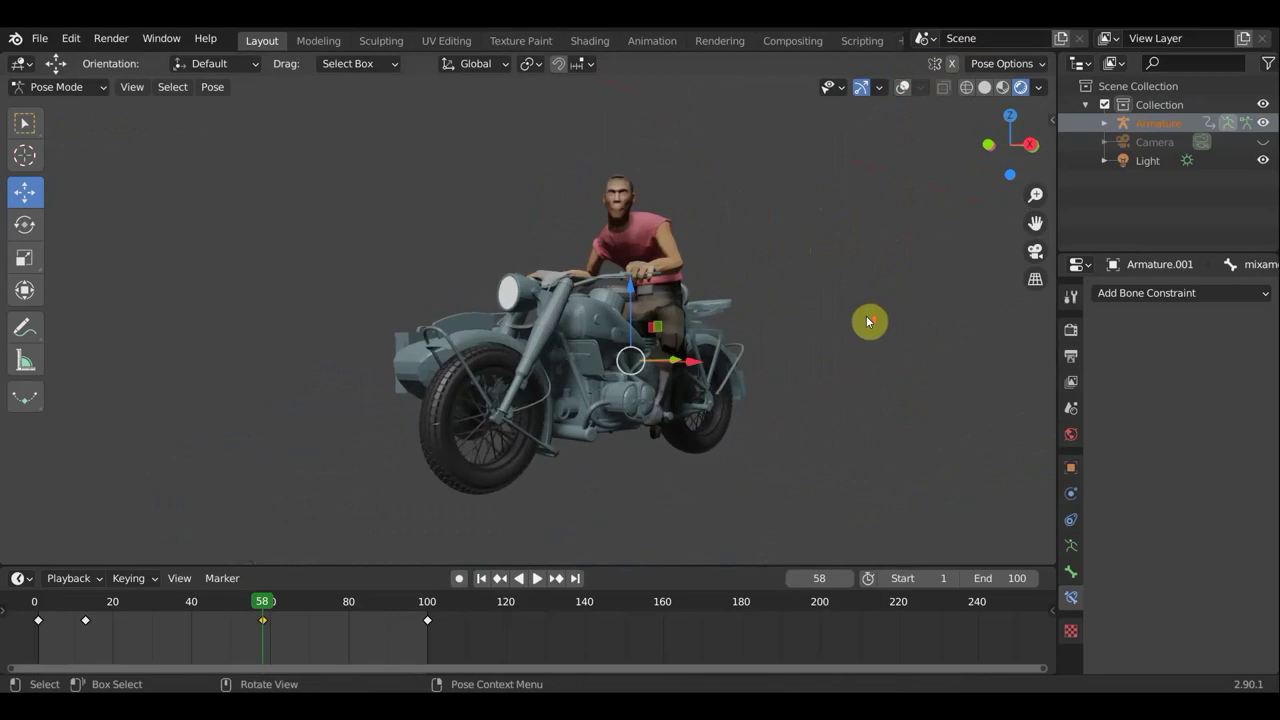
scroll(869, 320, up, 2)
scroll(868, 320, up, 1)
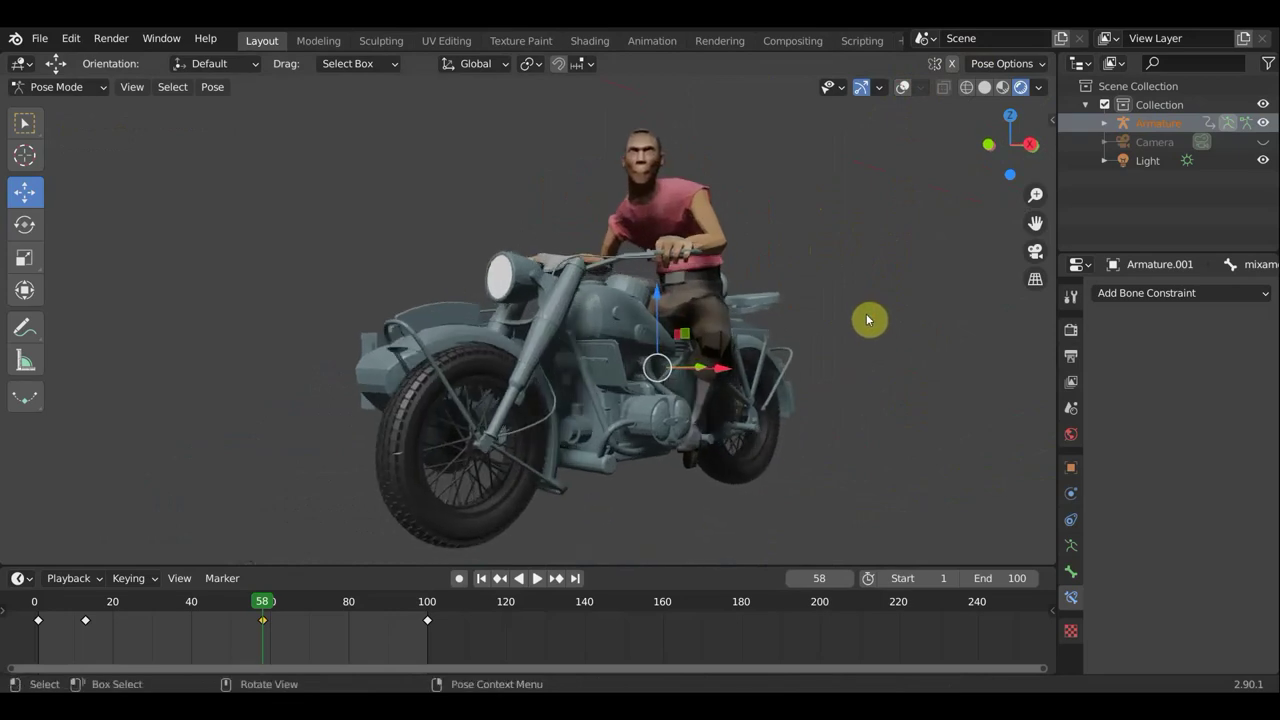